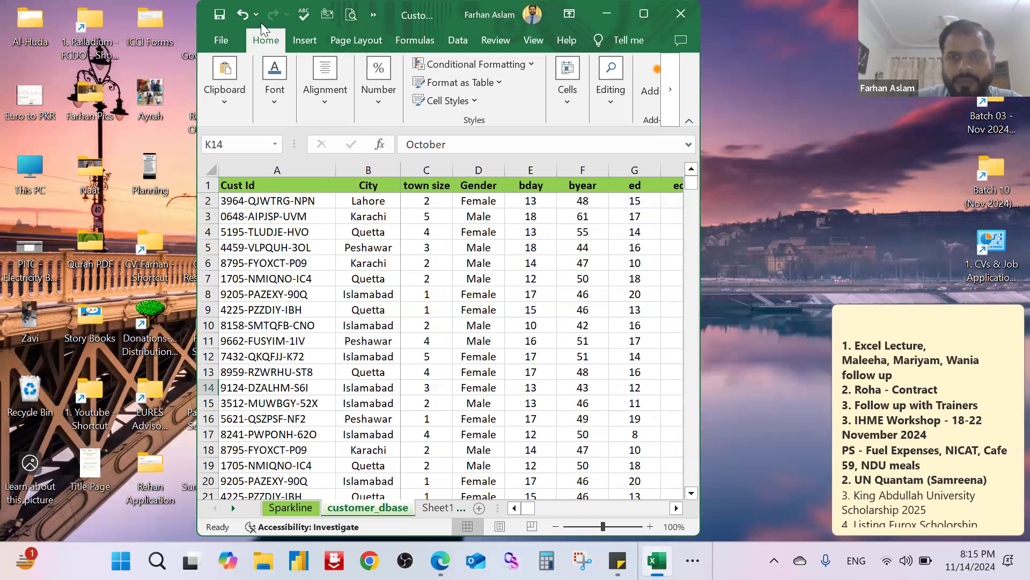
# Step: Maximize the Customer Database-Nov 2024 workbook window
pyautogui.click(916, 102)
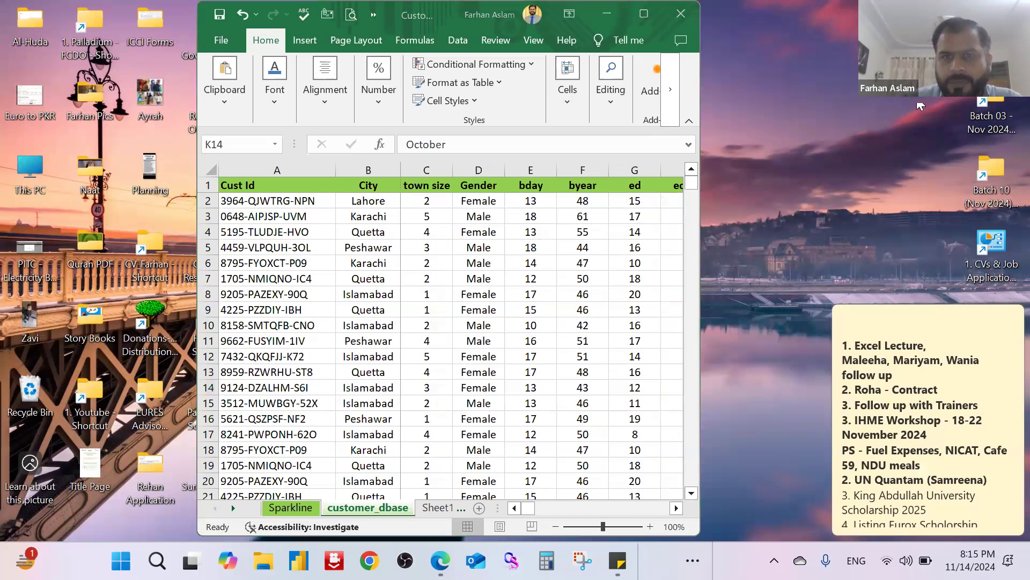
pyautogui.click(644, 14)
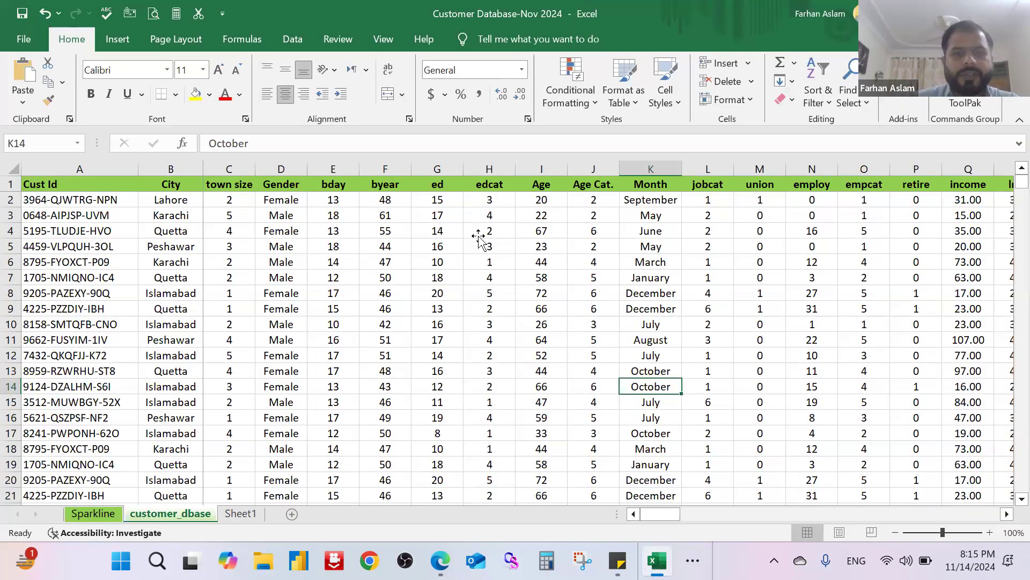
# Step: Display the Sort & Filter options available for a cell in the edcat column
pyautogui.click(477, 230)
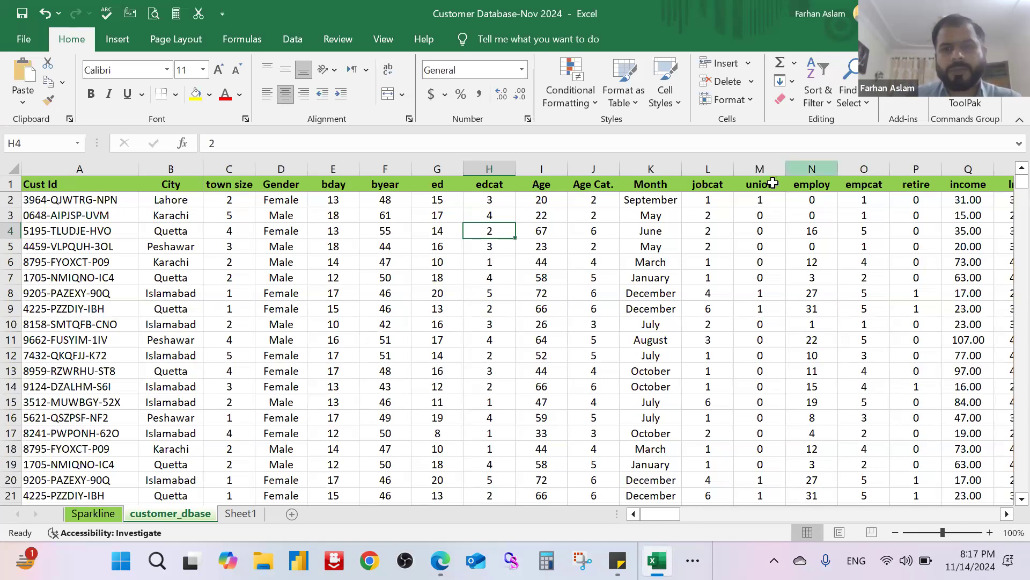
pyautogui.click(824, 103)
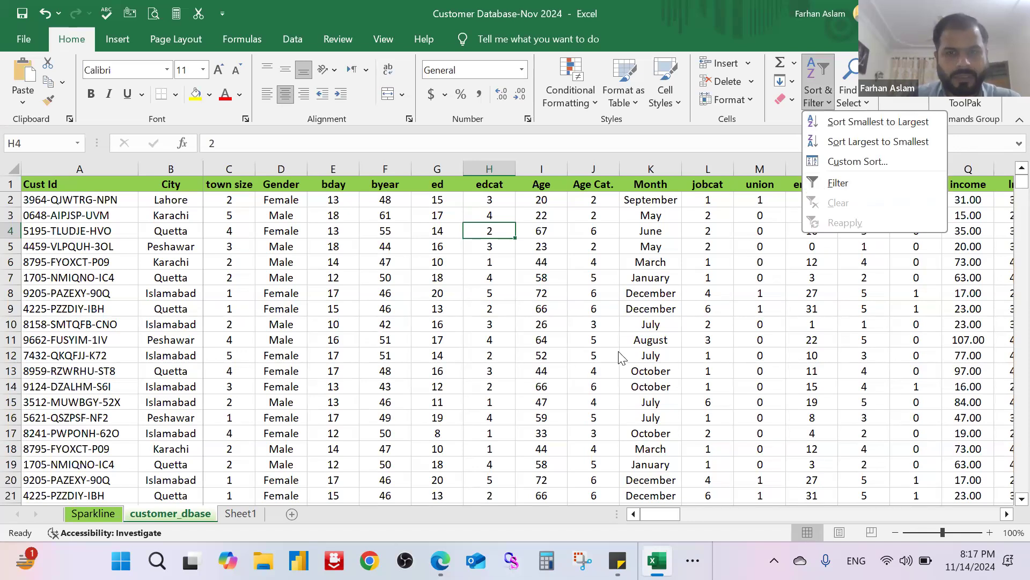
pyautogui.click(778, 131)
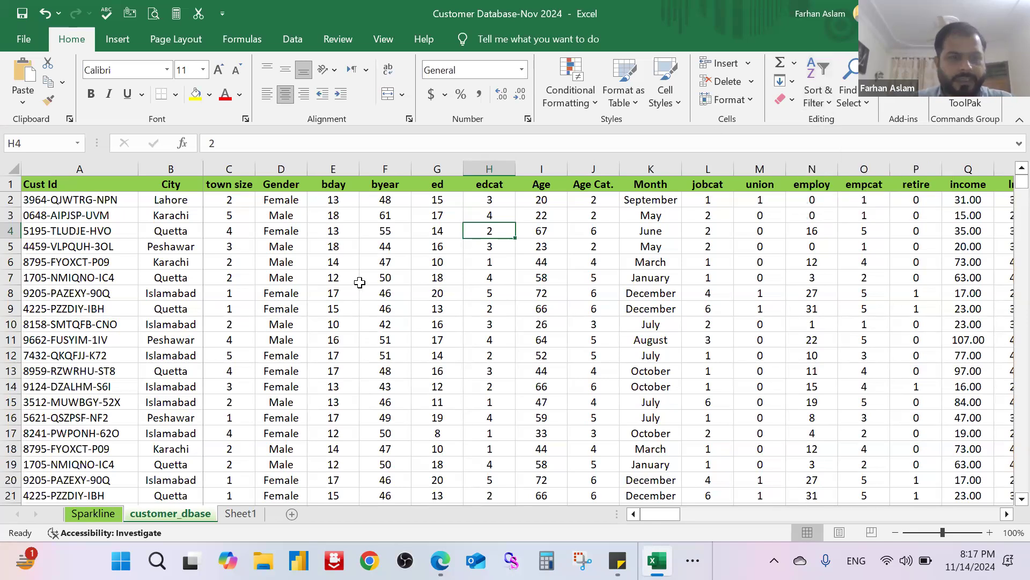
# Step: Highlight the City, Gender and Month header cells with a yellow fill
pyautogui.click(171, 185)
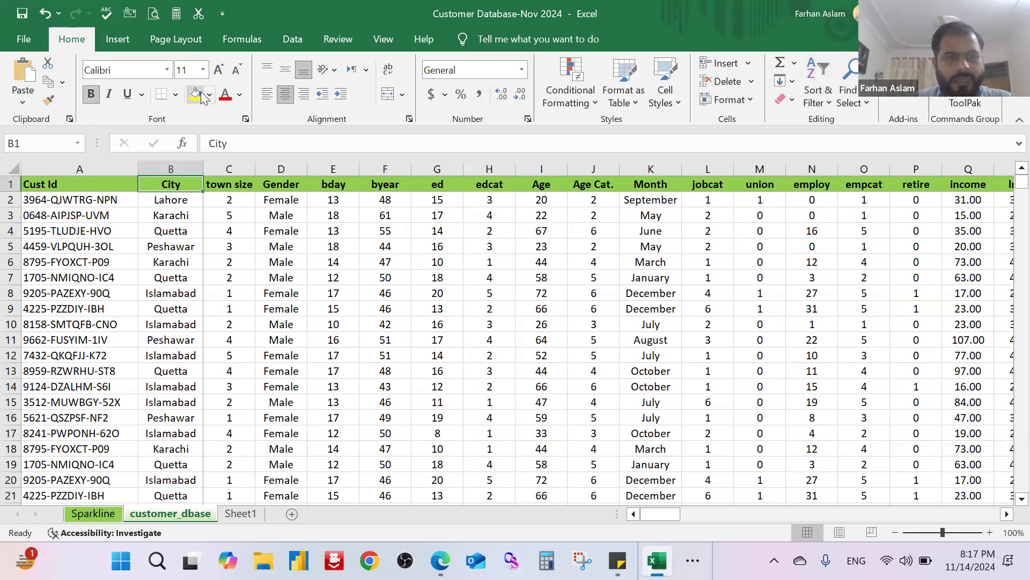
pyautogui.click(202, 96)
pyautogui.click(288, 184)
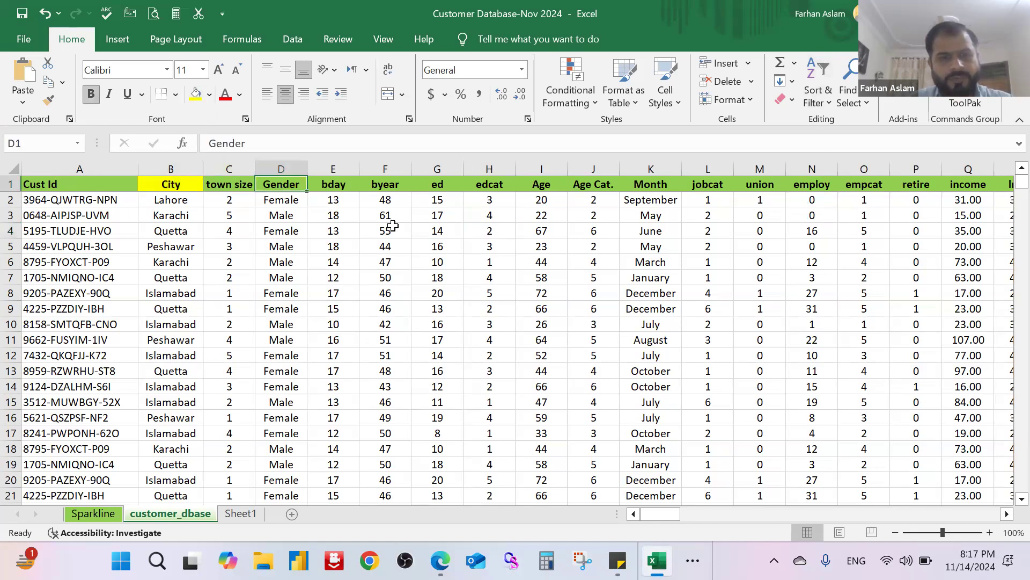
pyautogui.press('F4')
pyautogui.click(656, 186)
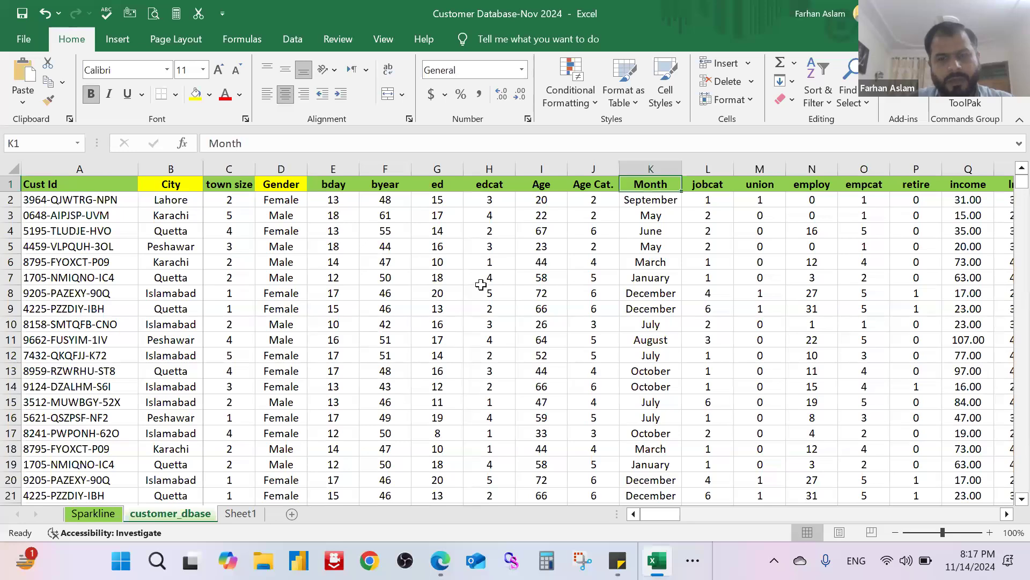
pyautogui.press('F4')
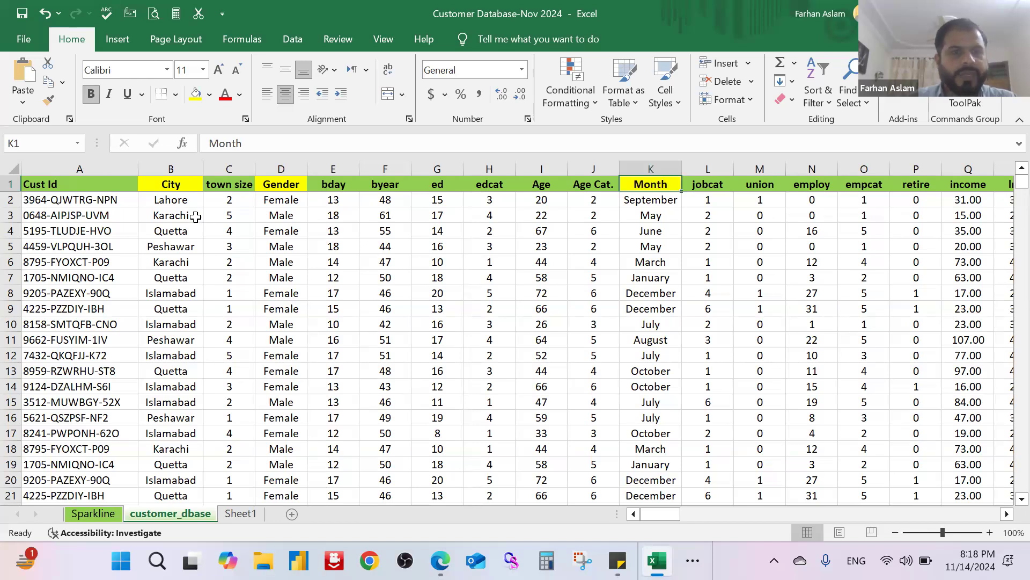
# Step: Turn on filtering for the header row of the customer_dbase sheet
pyautogui.click(11, 184)
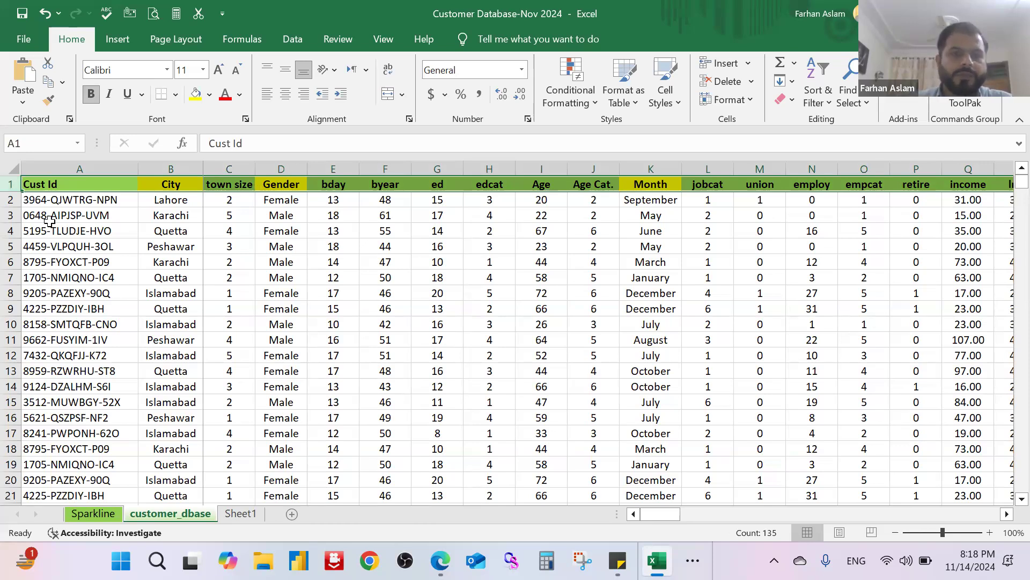
pyautogui.click(831, 104)
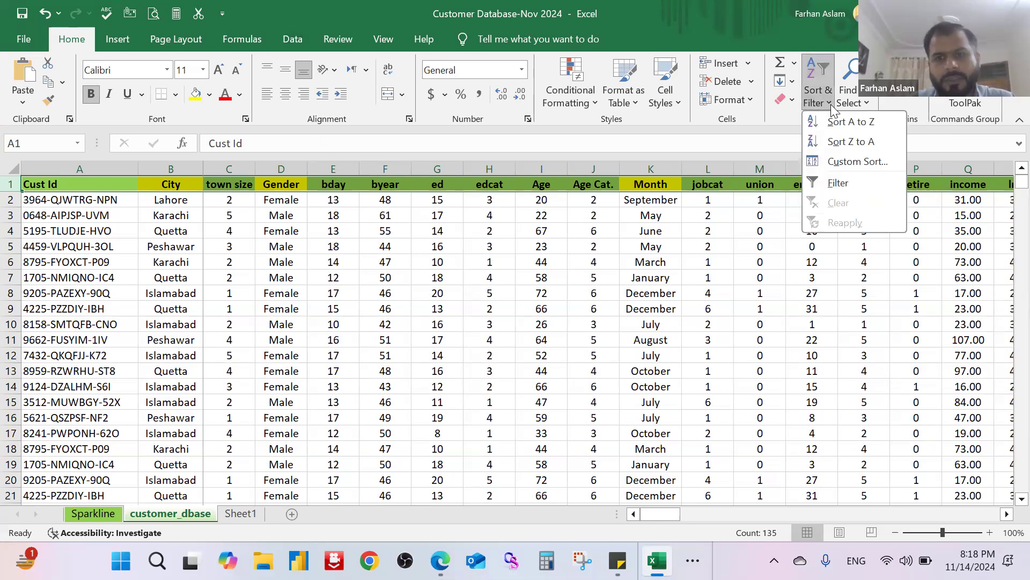
pyautogui.click(827, 192)
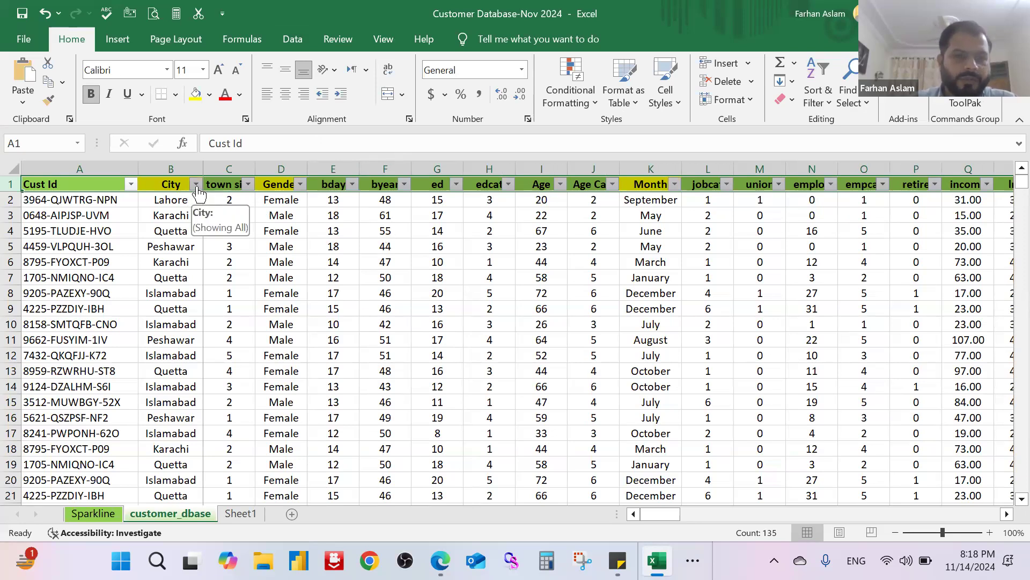
# Step: Filter the City column to Lahore only and select all the filtered city cells below the header
pyautogui.click(170, 168)
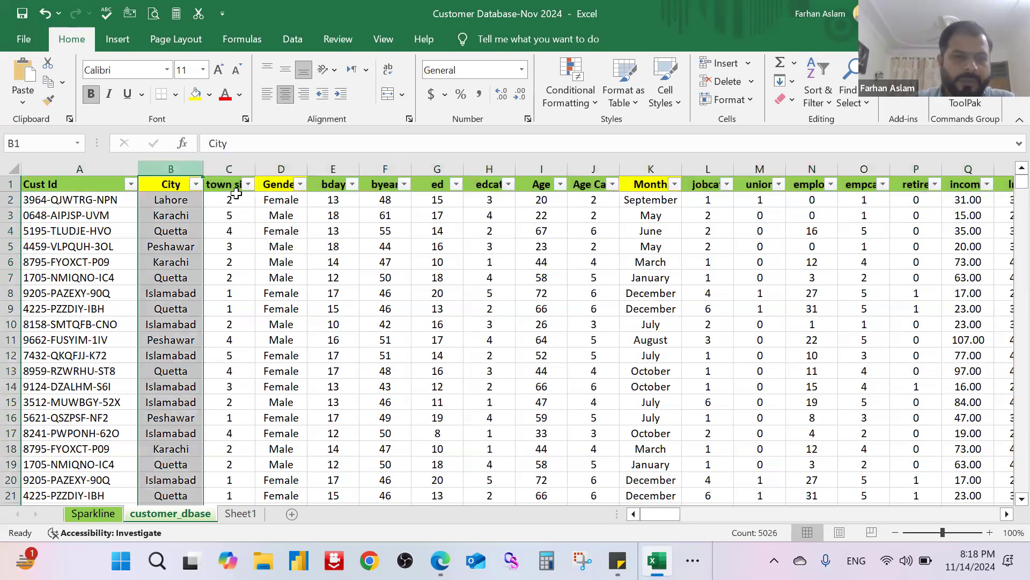
pyautogui.click(161, 184)
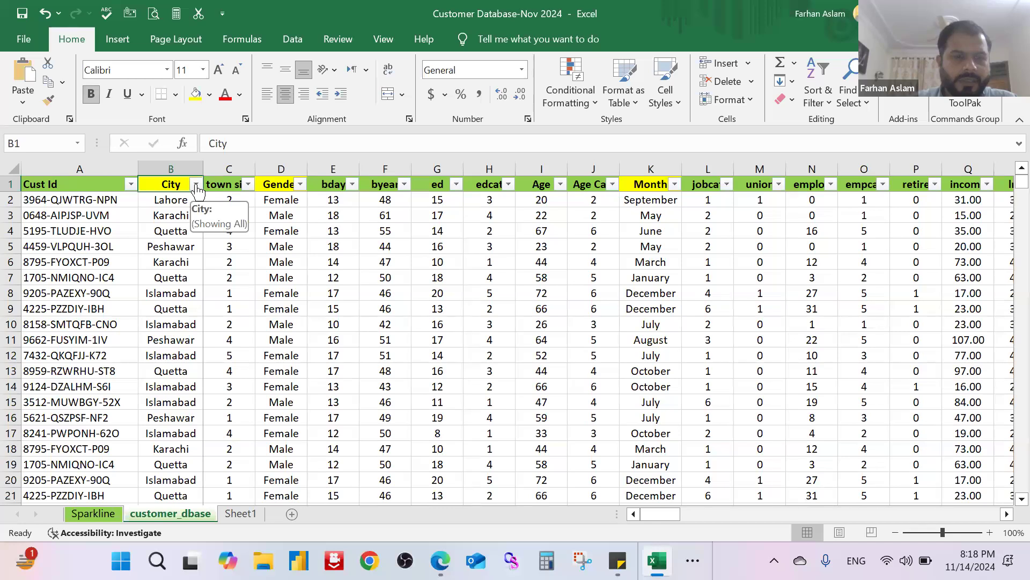
pyautogui.click(196, 184)
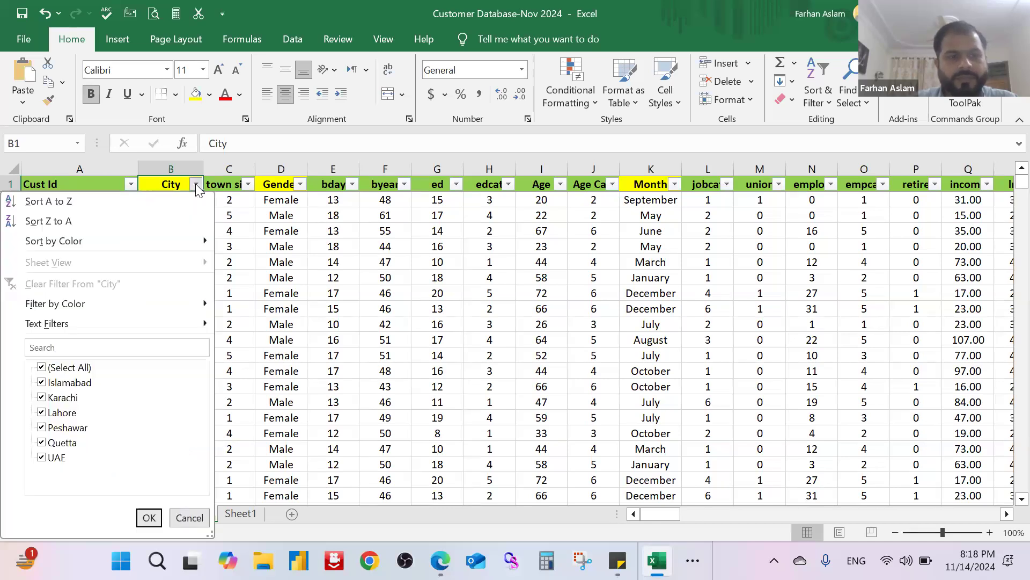
pyautogui.click(42, 369)
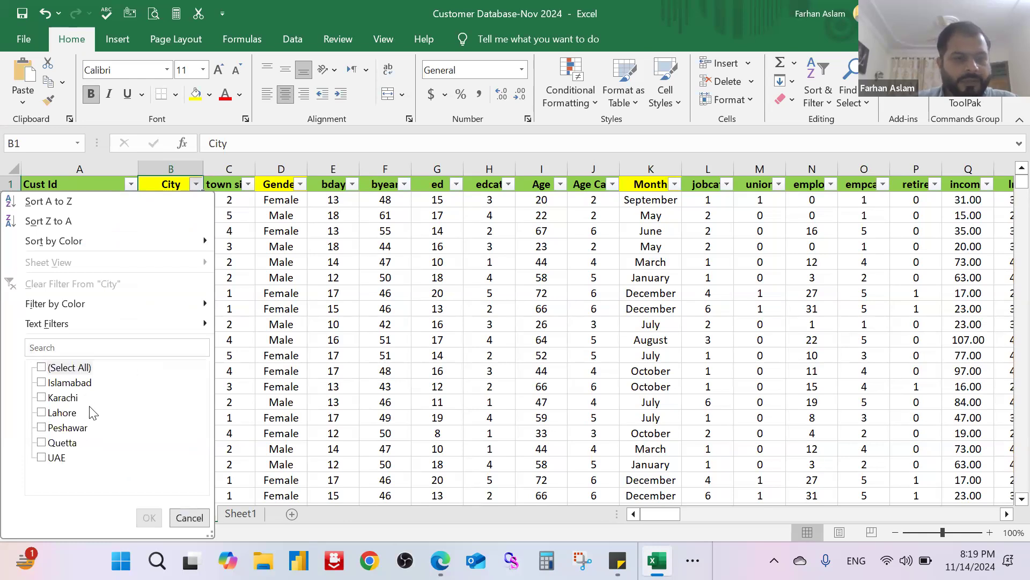
pyautogui.click(42, 413)
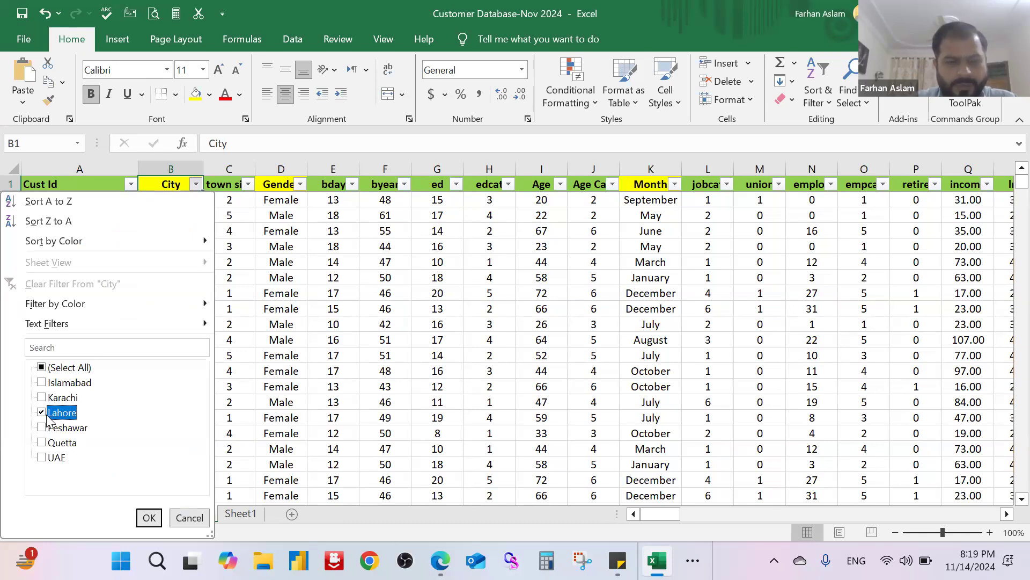
pyautogui.click(149, 517)
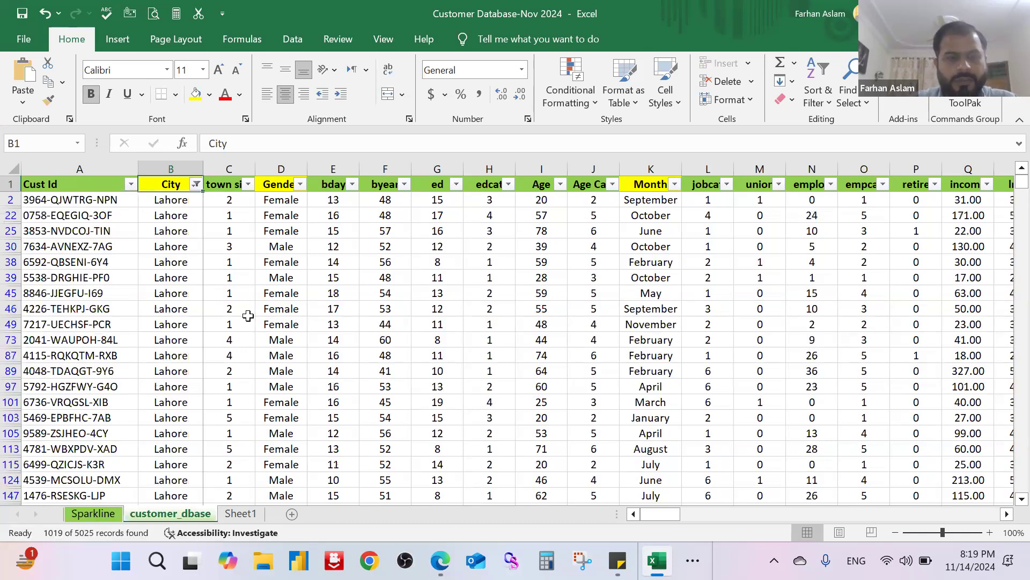
pyautogui.click(186, 206)
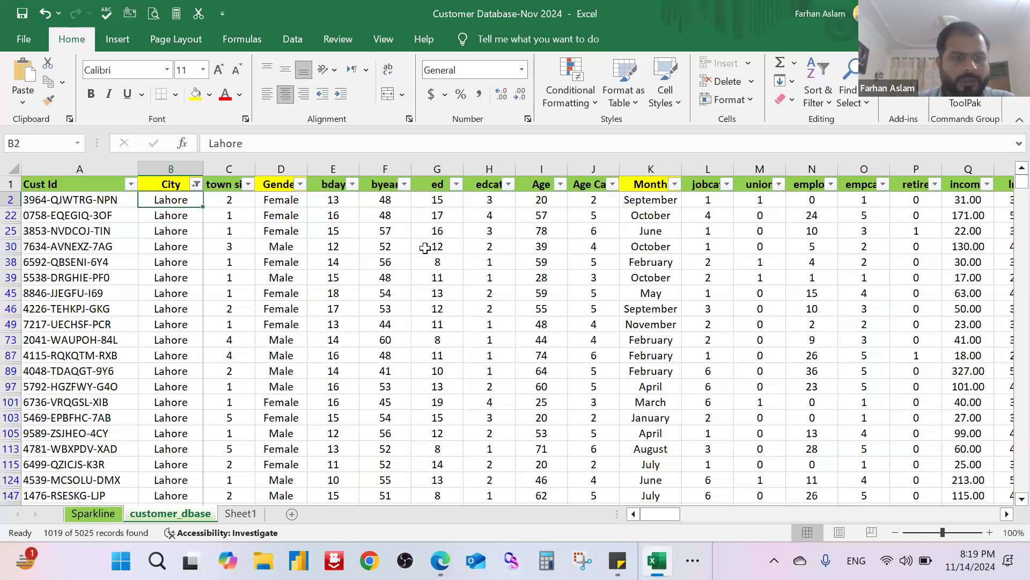
pyautogui.hotkey('ctrl', 'shift', 'Down')
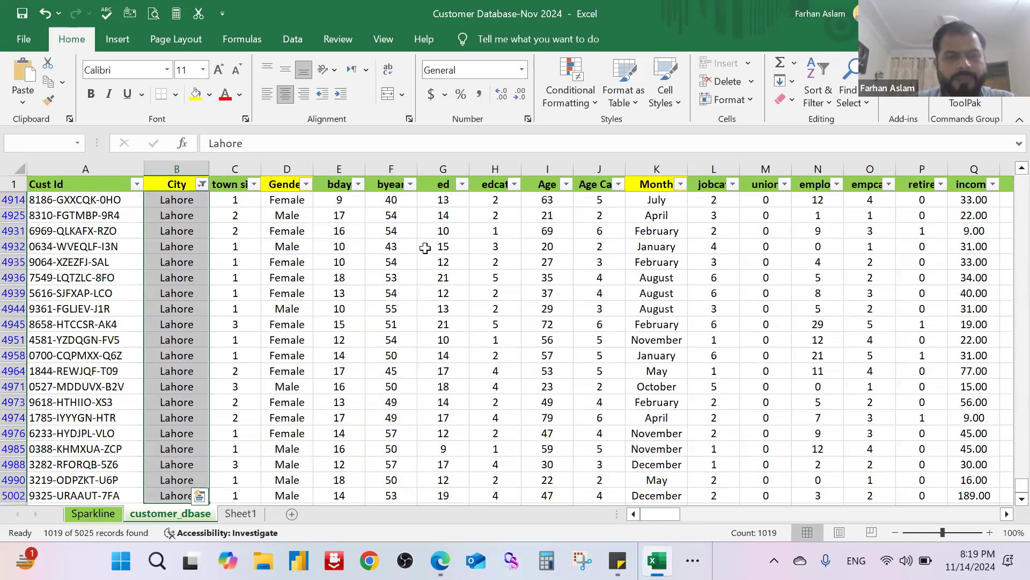
# Step: Filter the Gender column to Female only
pyautogui.click(306, 184)
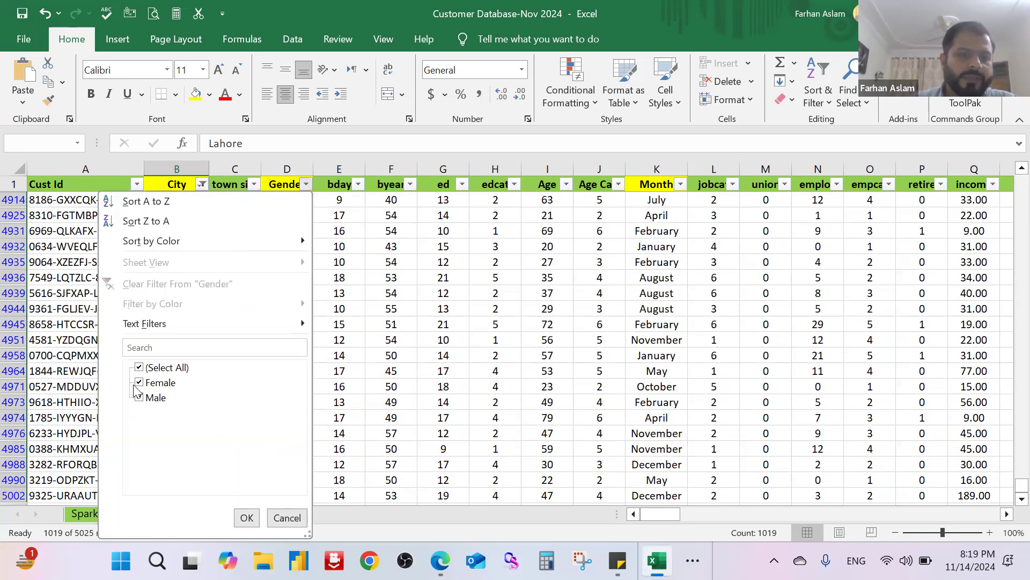
pyautogui.click(141, 399)
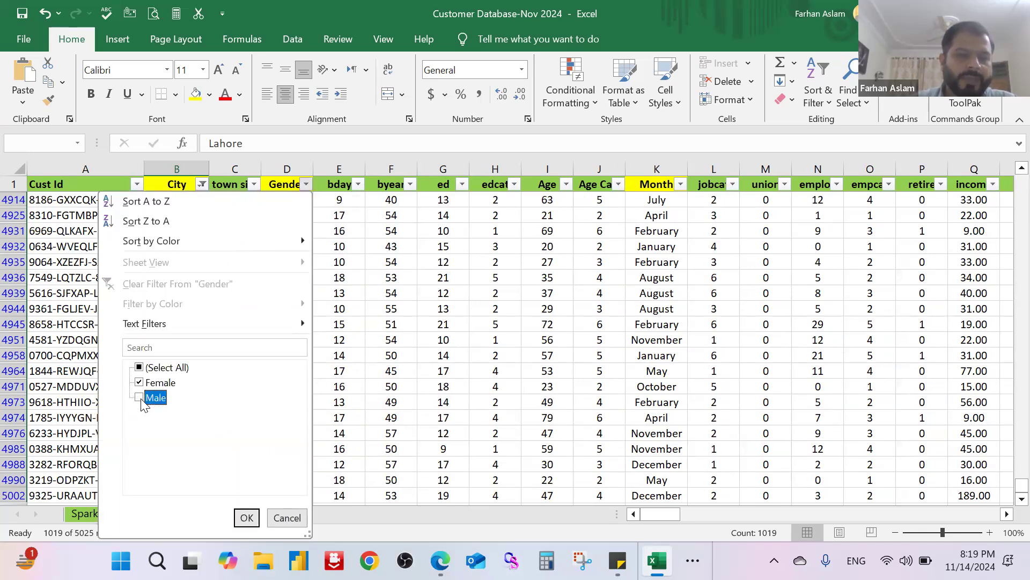
pyautogui.click(247, 518)
# Step: Filter the Month column to December only
pyautogui.scroll(4, 299, 290)
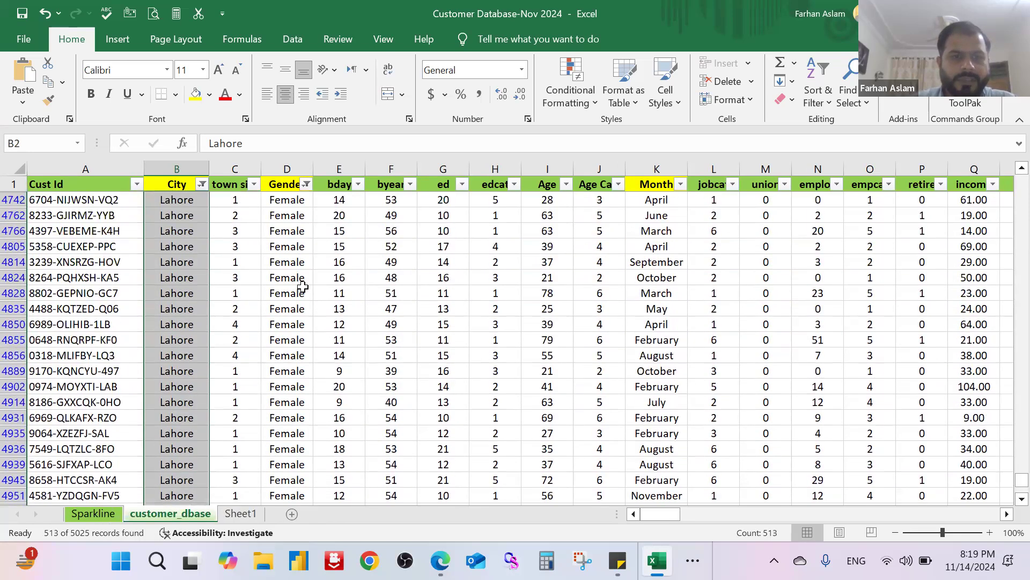
pyautogui.scroll(3, 302, 287)
pyautogui.click(680, 184)
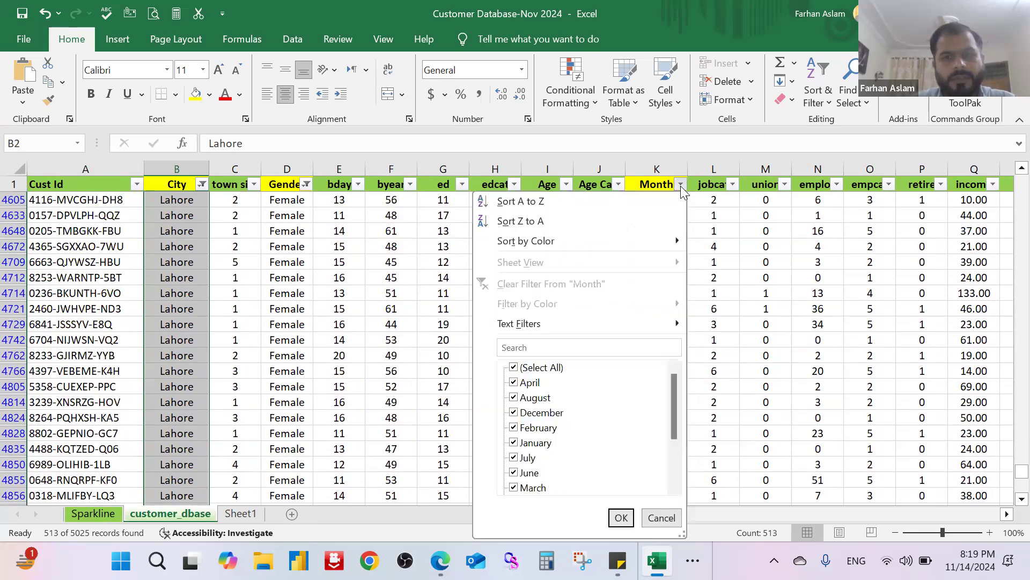
pyautogui.click(539, 366)
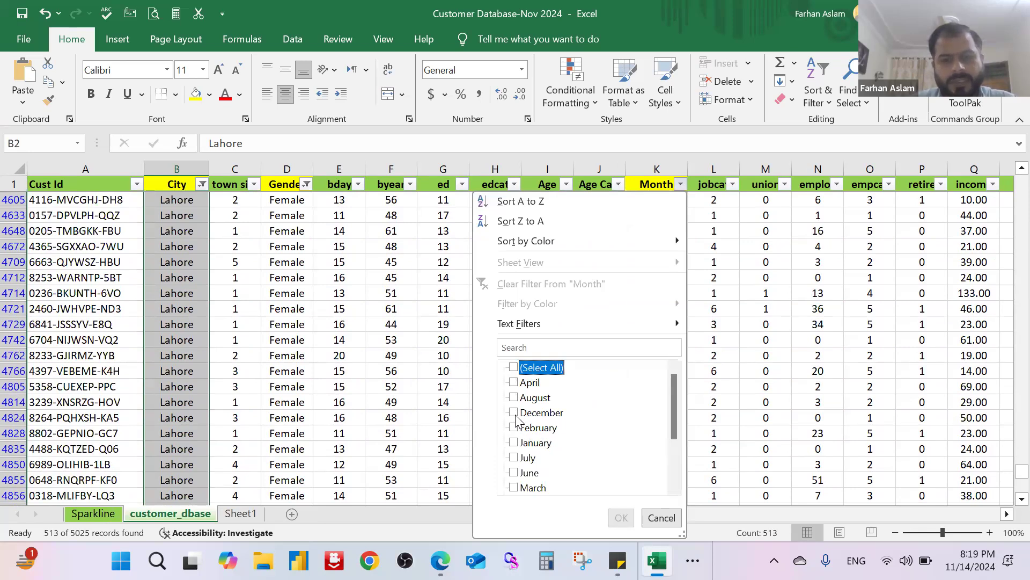
pyautogui.click(516, 416)
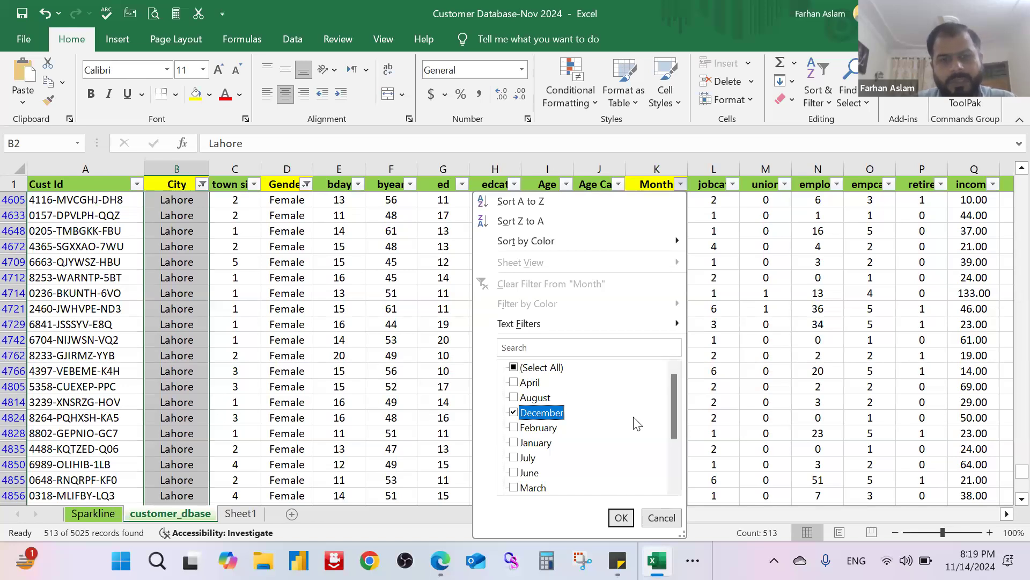
pyautogui.click(620, 517)
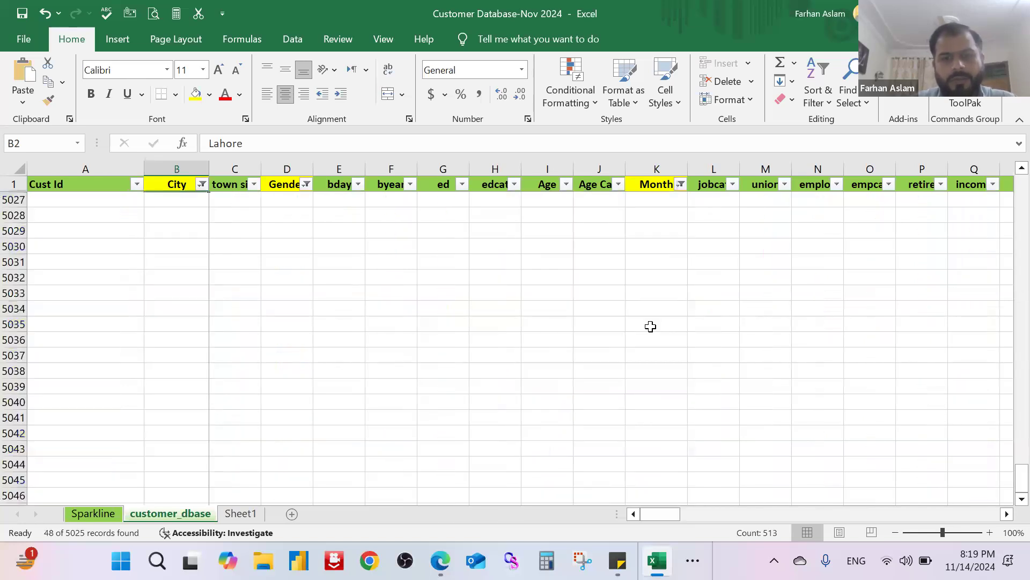
# Step: Reset the City, Gender and Month filters so each one includes all of its values
pyautogui.scroll(11, 650, 320)
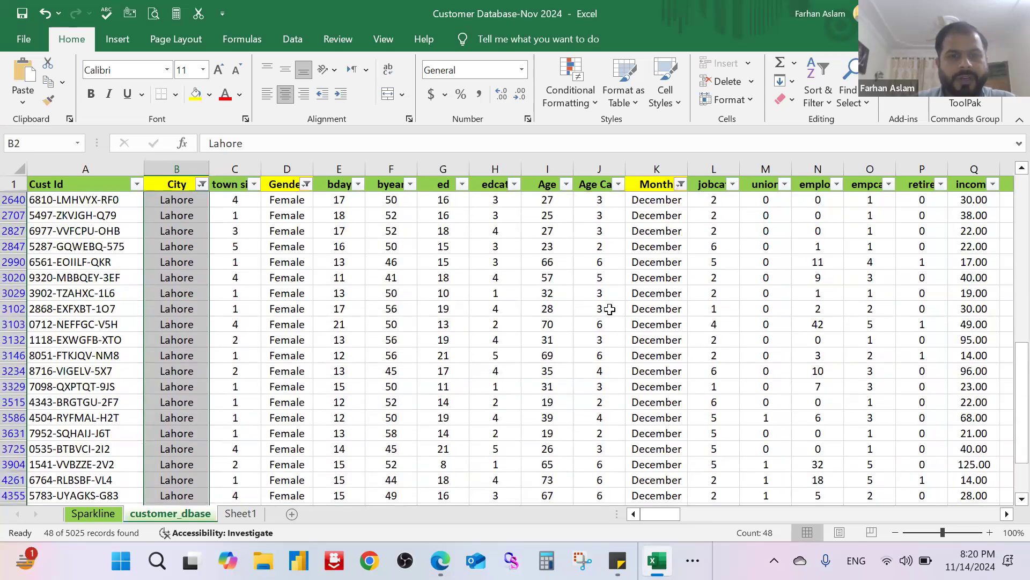
pyautogui.scroll(3, 669, 267)
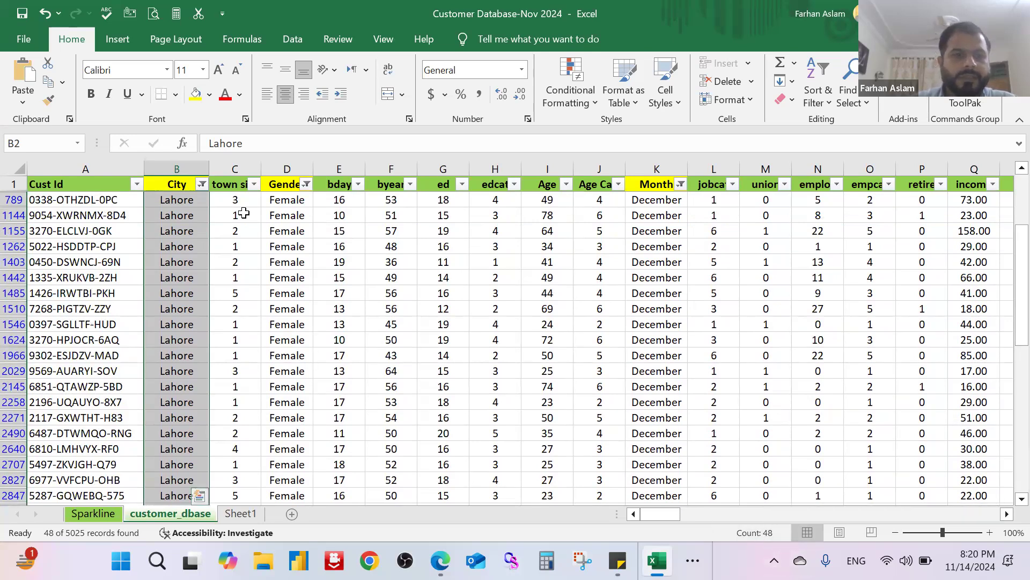
pyautogui.click(202, 185)
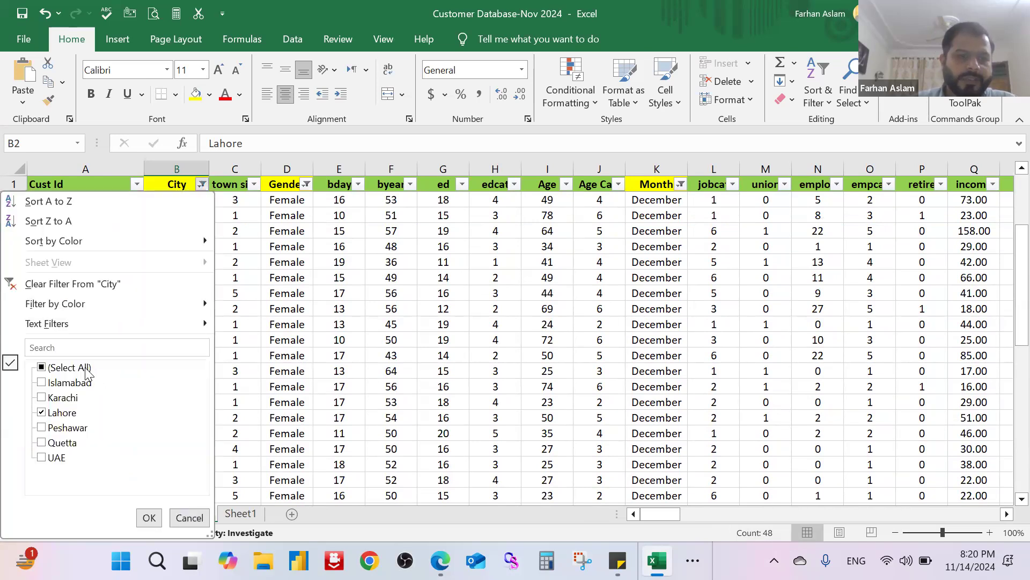
pyautogui.click(149, 519)
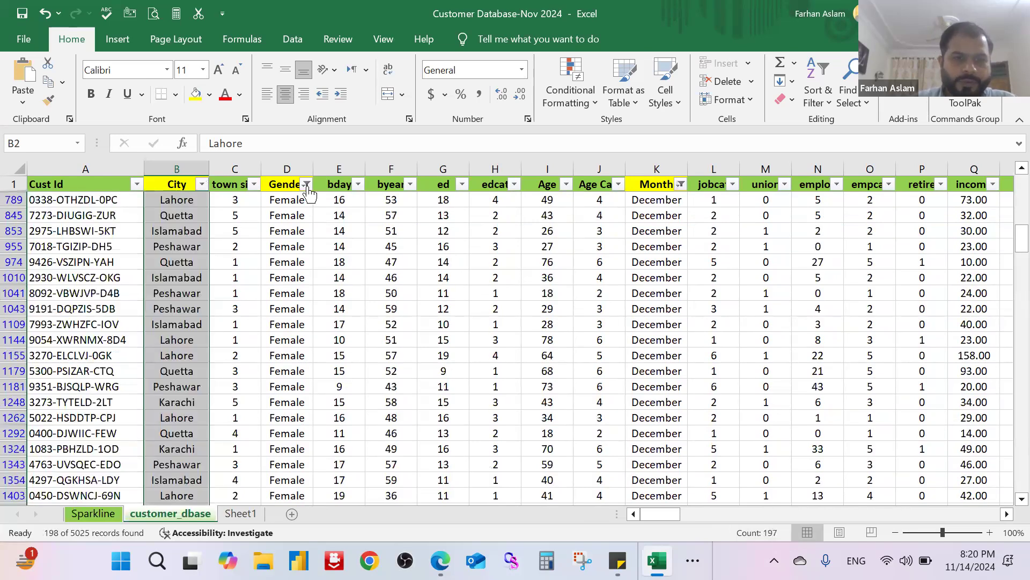
pyautogui.click(306, 184)
pyautogui.click(155, 371)
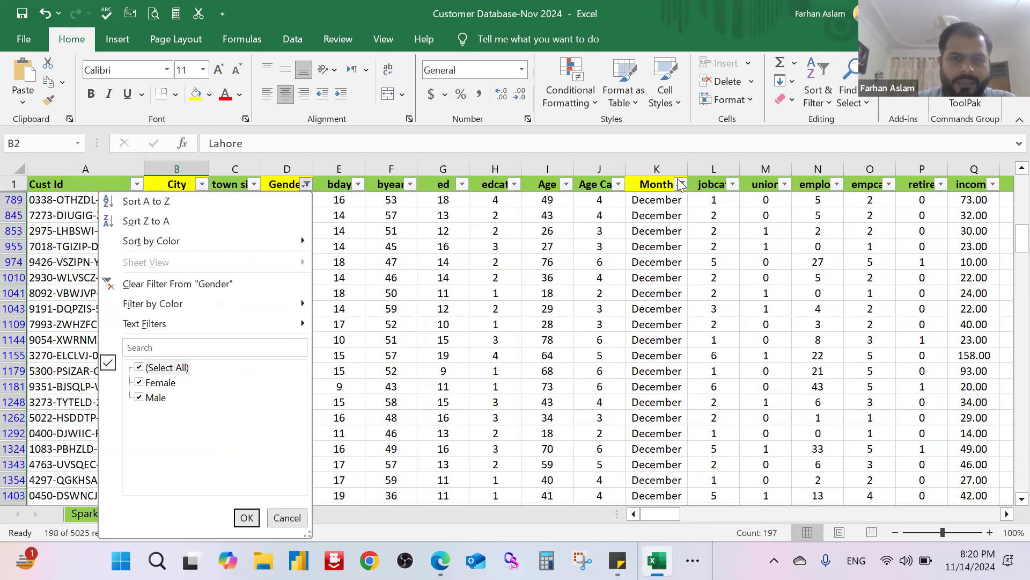
pyautogui.click(246, 518)
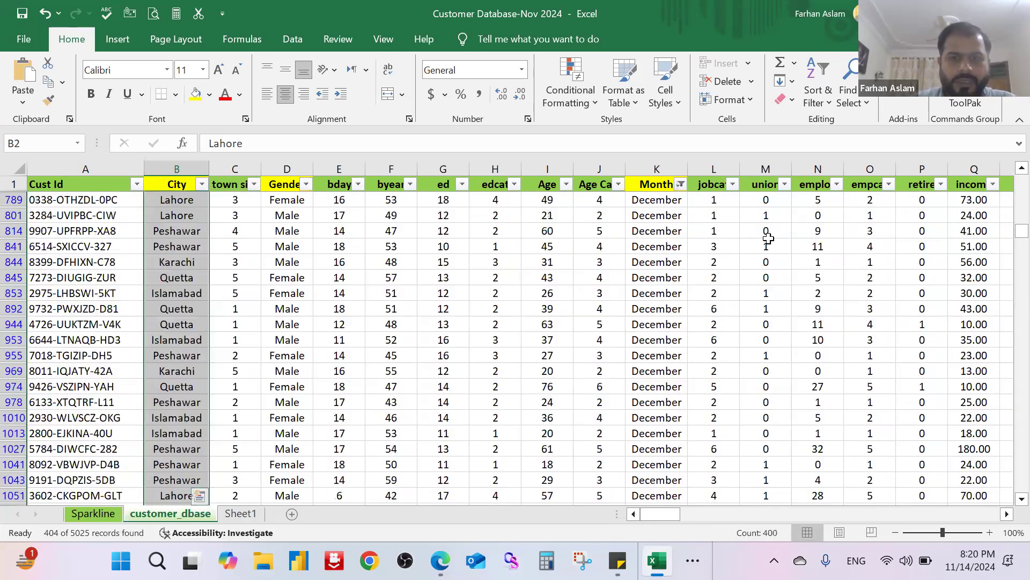
pyautogui.click(681, 184)
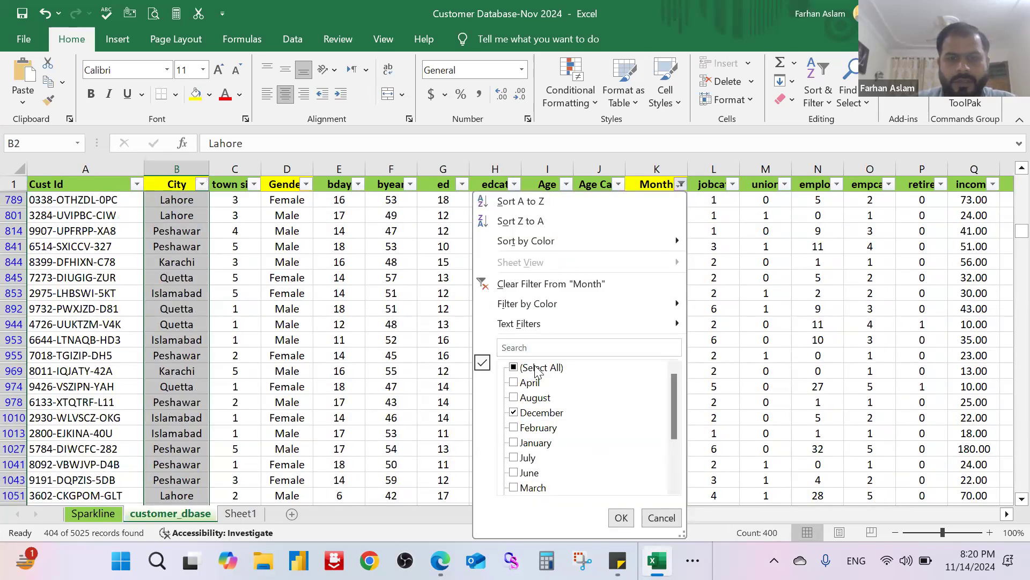
pyautogui.click(532, 368)
pyautogui.press('Return')
pyautogui.click(432, 332)
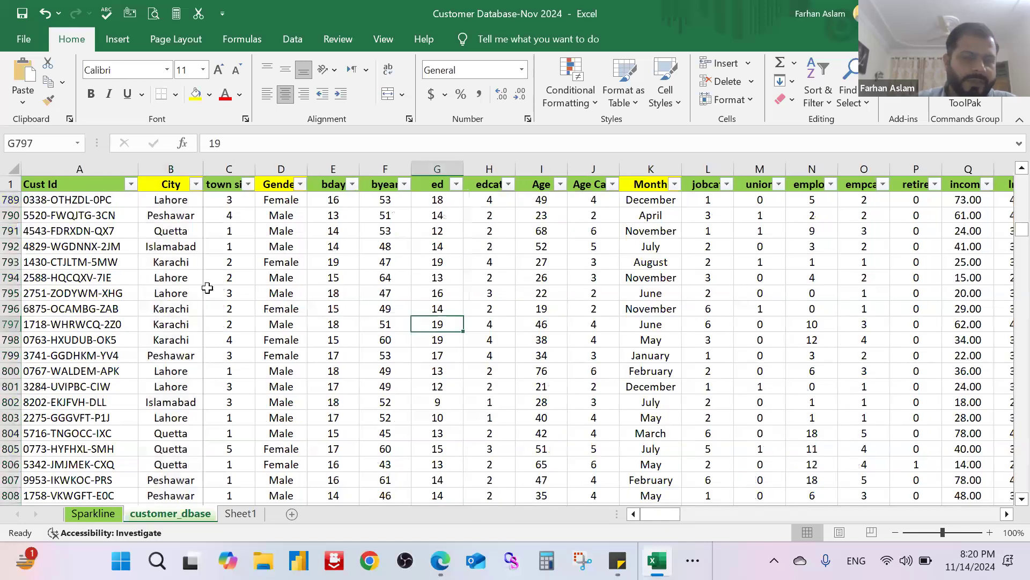
# Step: Fill the seven City cells B847:B853 with the standard dark red color
pyautogui.scroll(-11, 203, 311)
pyautogui.scroll(-3, 182, 333)
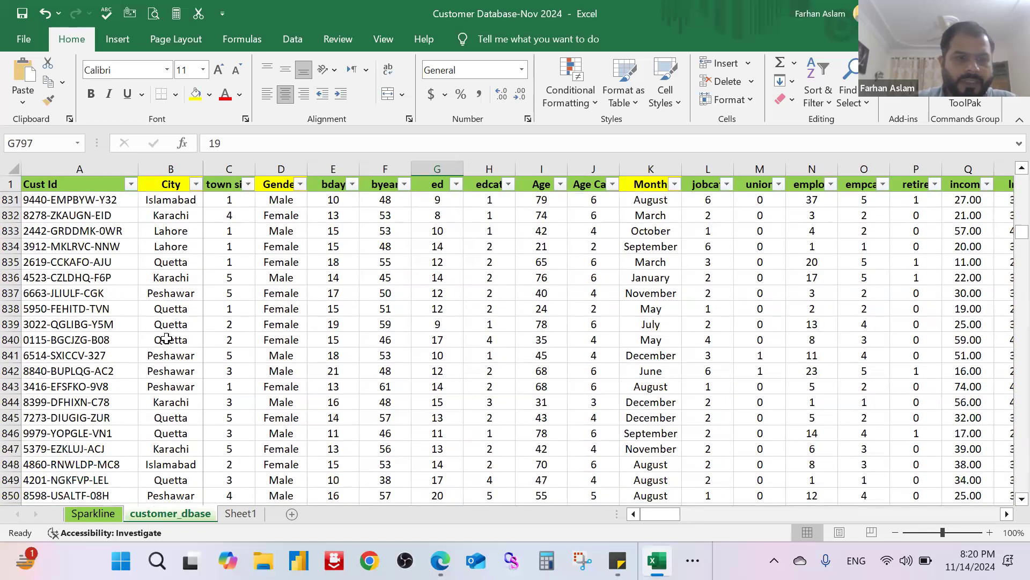
pyautogui.scroll(-3, 173, 370)
pyautogui.click(170, 310)
pyautogui.moveTo(173, 387); pyautogui.dragTo(172, 404)
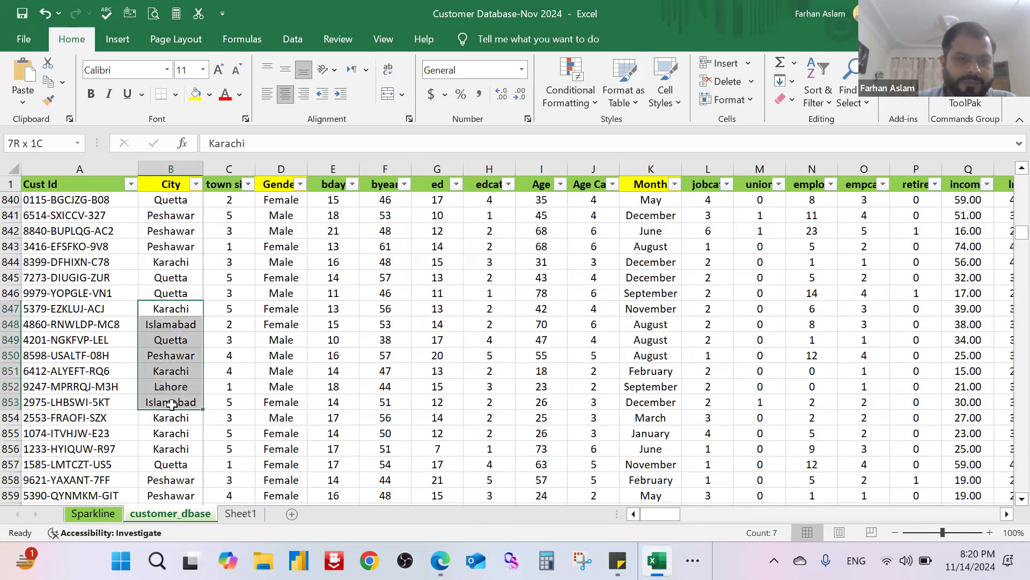
pyautogui.click(209, 94)
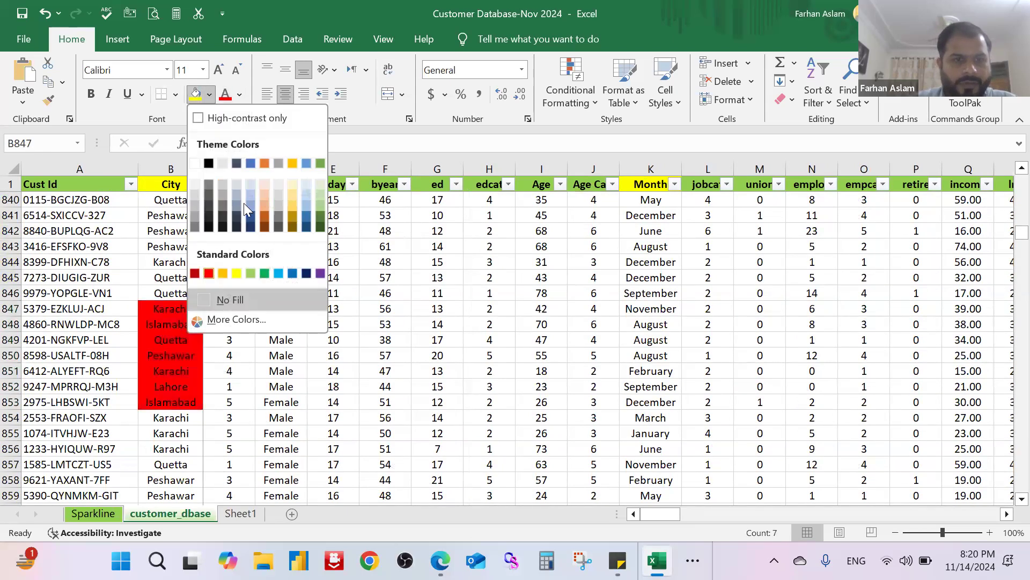
pyautogui.click(197, 274)
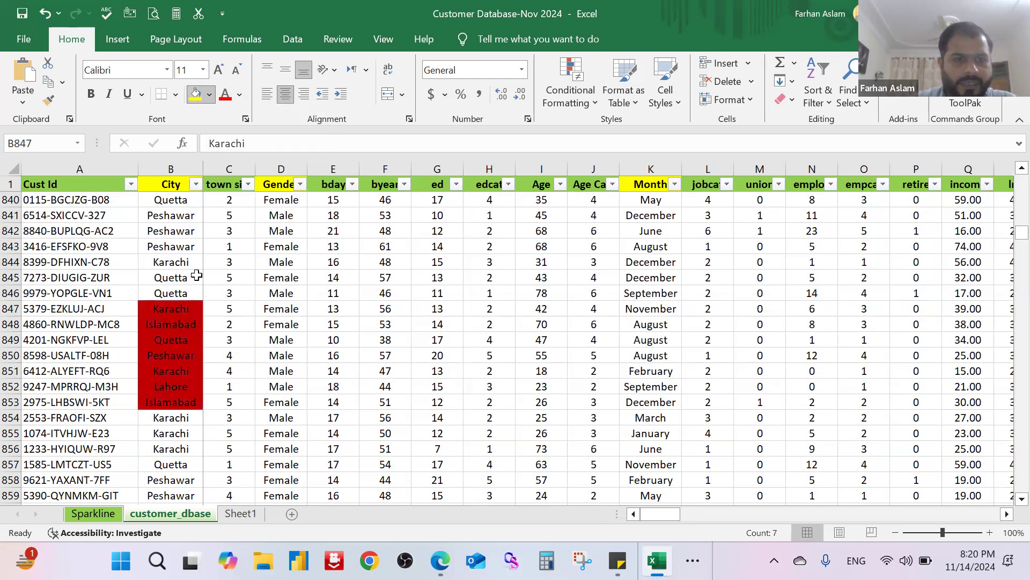
# Step: Fill the six City cells B872:B877 with the standard light green color
pyautogui.scroll(-6, 163, 337)
pyautogui.scroll(-2, 164, 337)
pyautogui.moveTo(171, 324); pyautogui.dragTo(170, 402)
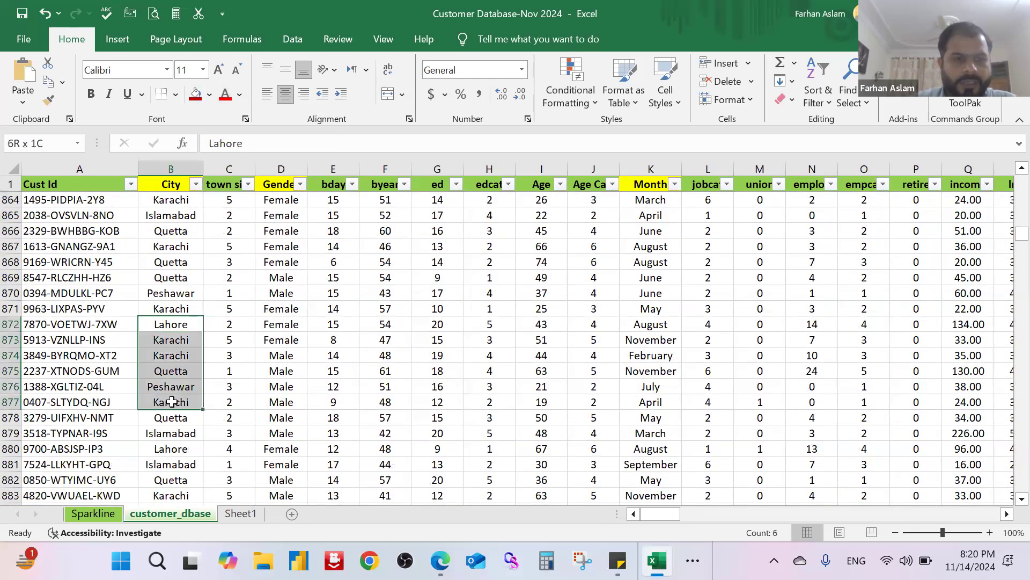
pyautogui.click(210, 96)
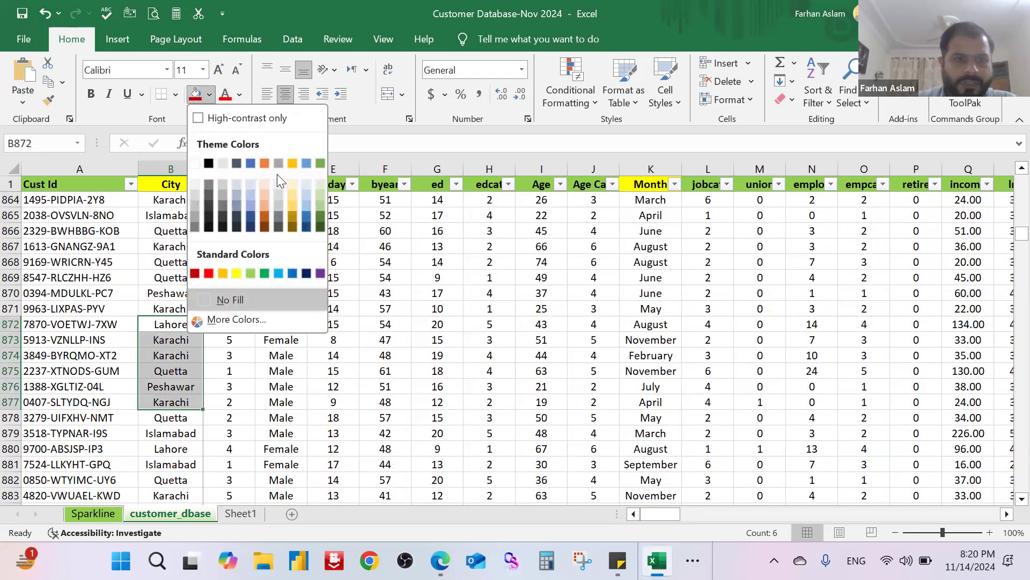
pyautogui.click(253, 274)
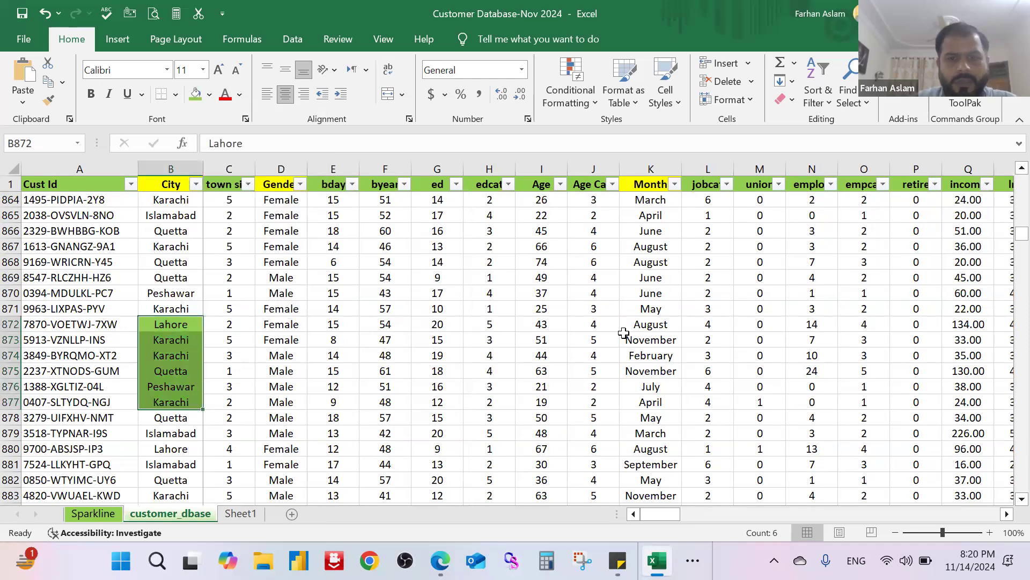
# Step: Change the font color of the Month cells K869:K875 to red
pyautogui.moveTo(635, 277); pyautogui.dragTo(633, 373)
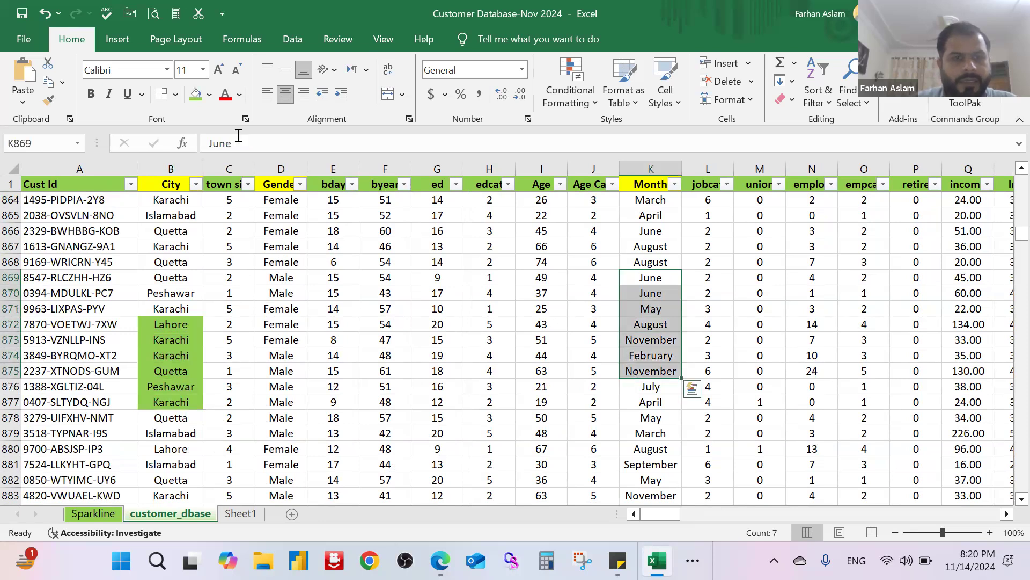
pyautogui.click(225, 93)
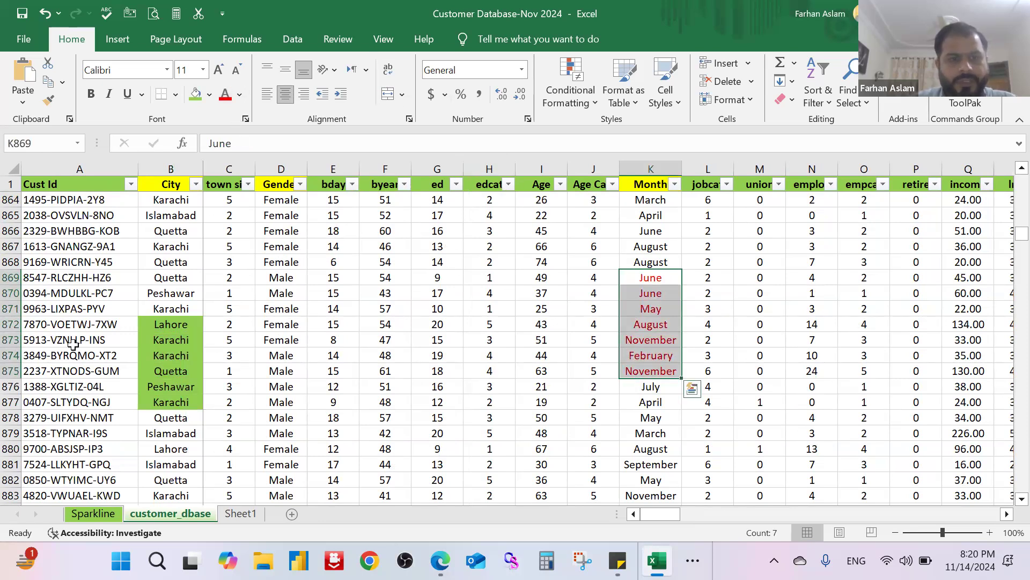
pyautogui.scroll(8, 183, 322)
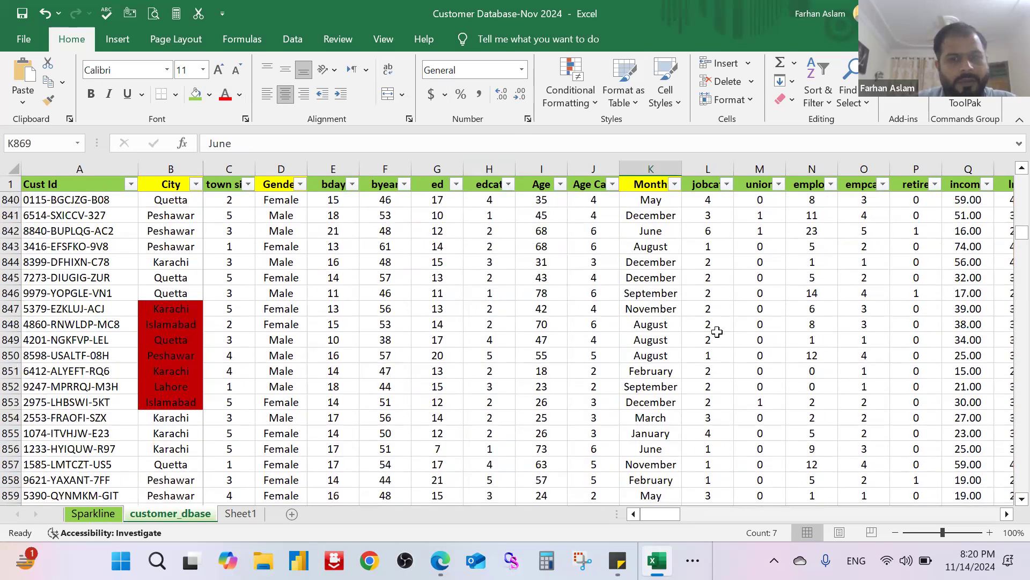
pyautogui.scroll(-7, 697, 335)
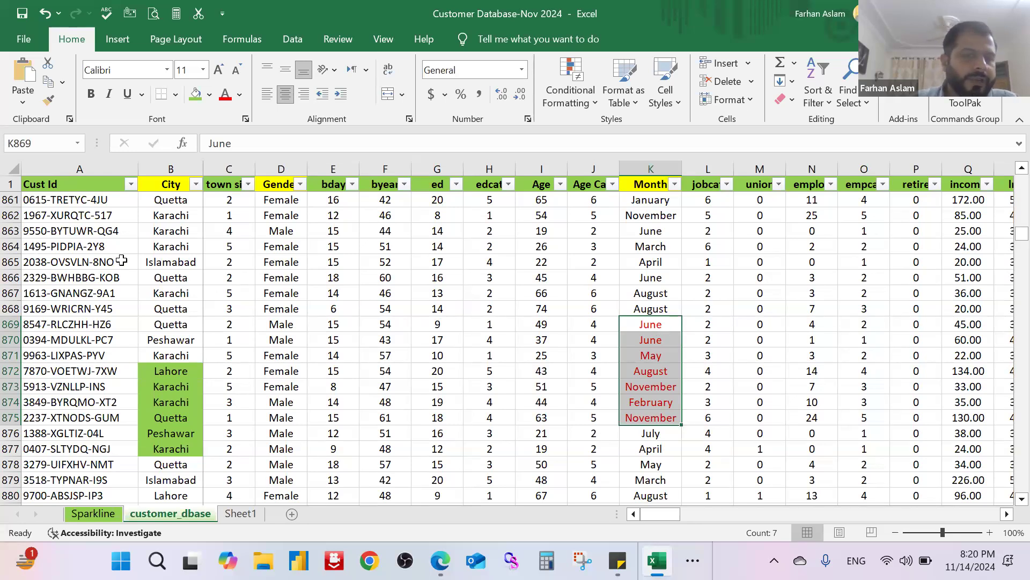
# Step: Filter the City column by the dark red cell color
pyautogui.click(175, 166)
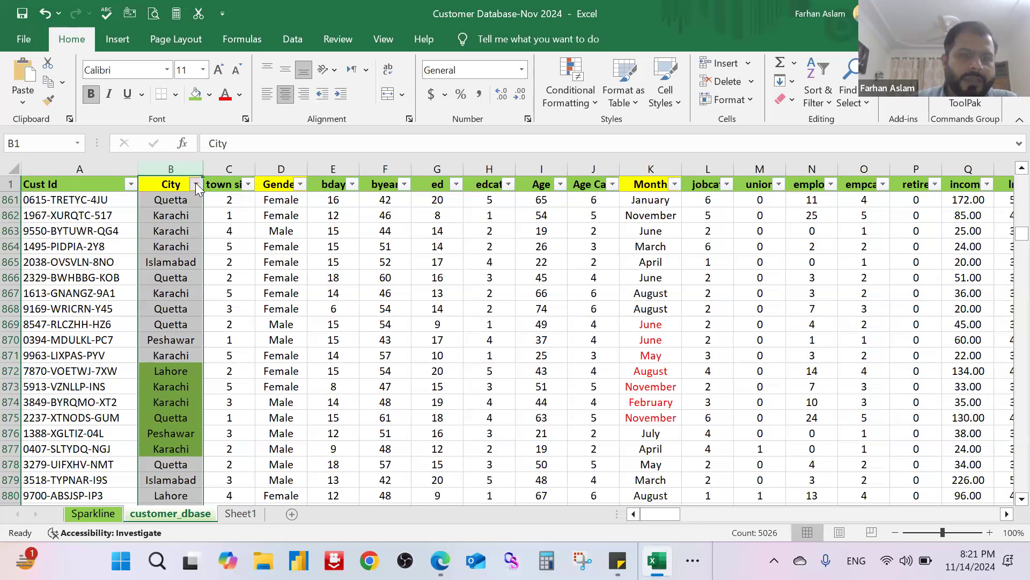
pyautogui.click(196, 184)
pyautogui.moveTo(181, 303)
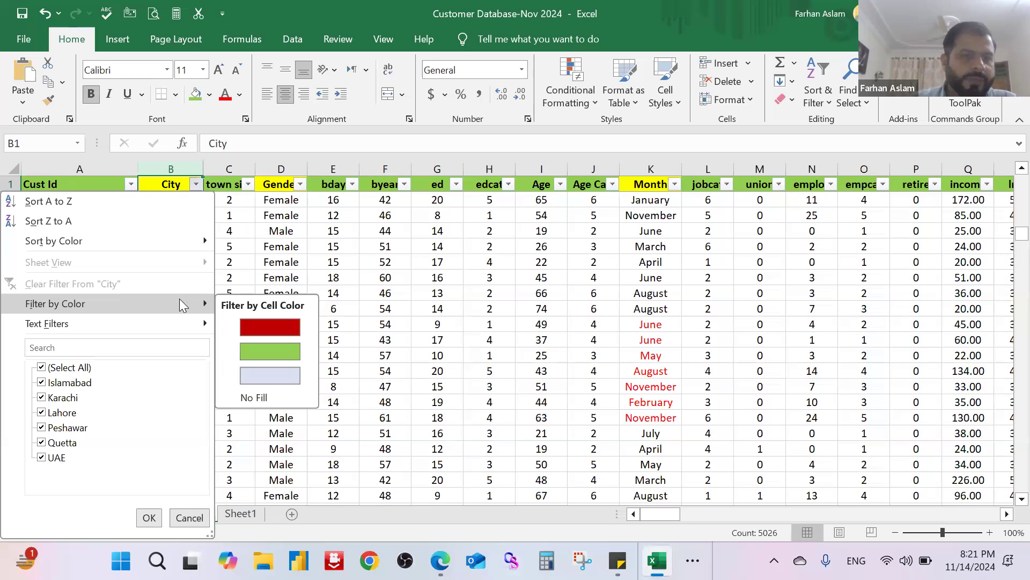
pyautogui.click(282, 324)
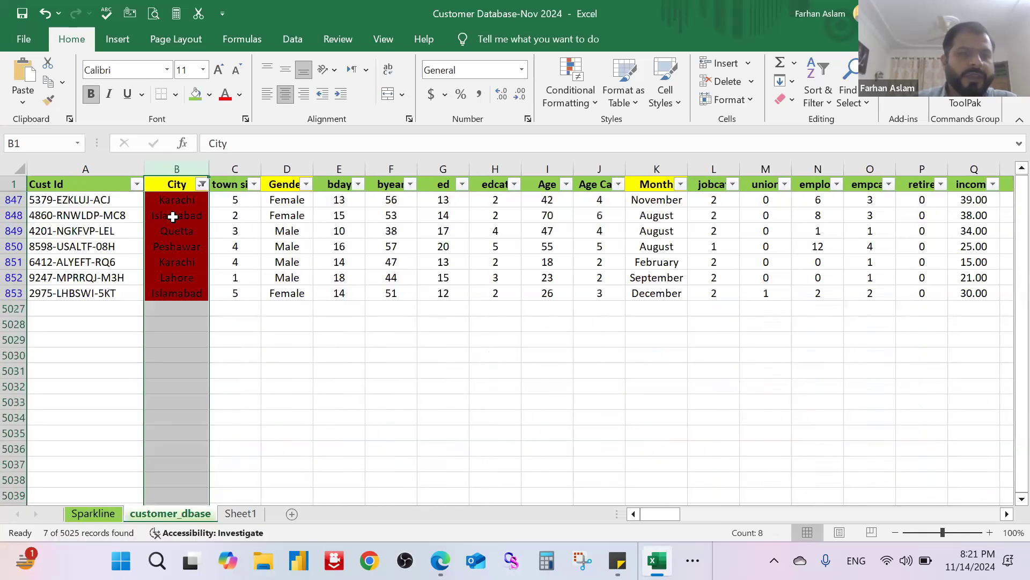
# Step: Switch the City column's color filter to the light green cell color
pyautogui.click(200, 183)
pyautogui.moveTo(187, 325)
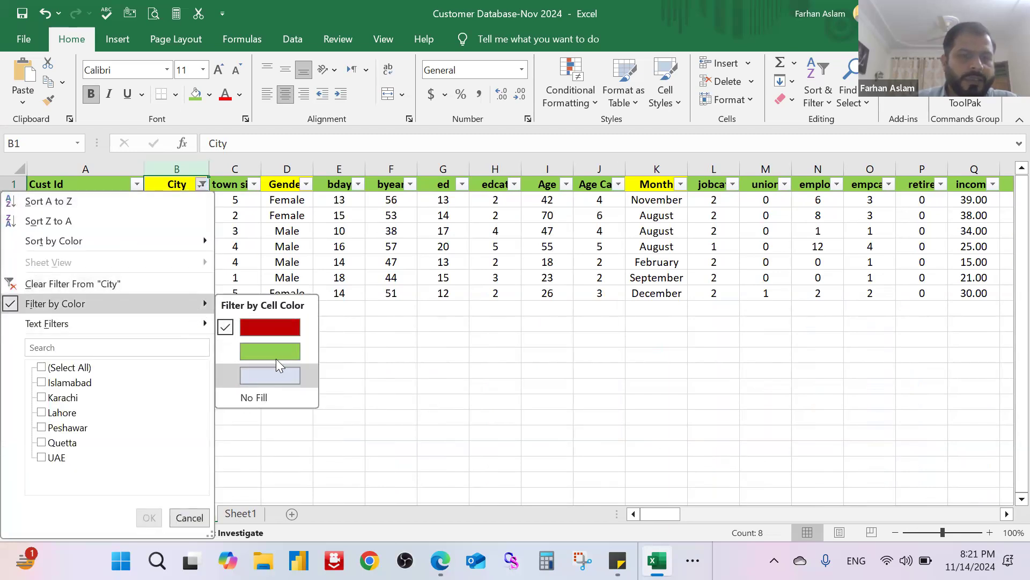
pyautogui.click(276, 355)
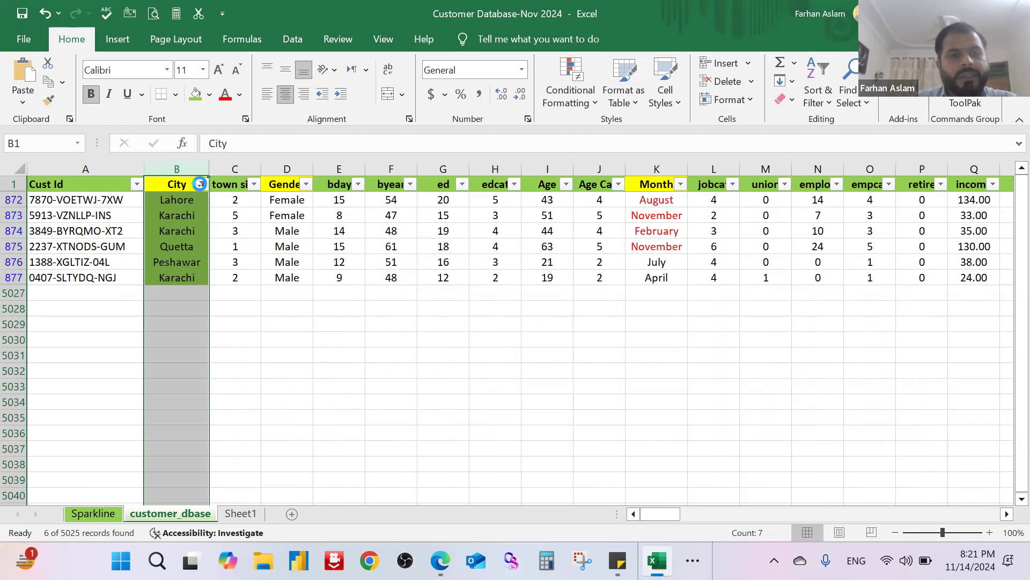
# Step: Clear the color filter from the City column
pyautogui.click(200, 184)
pyautogui.moveTo(155, 321)
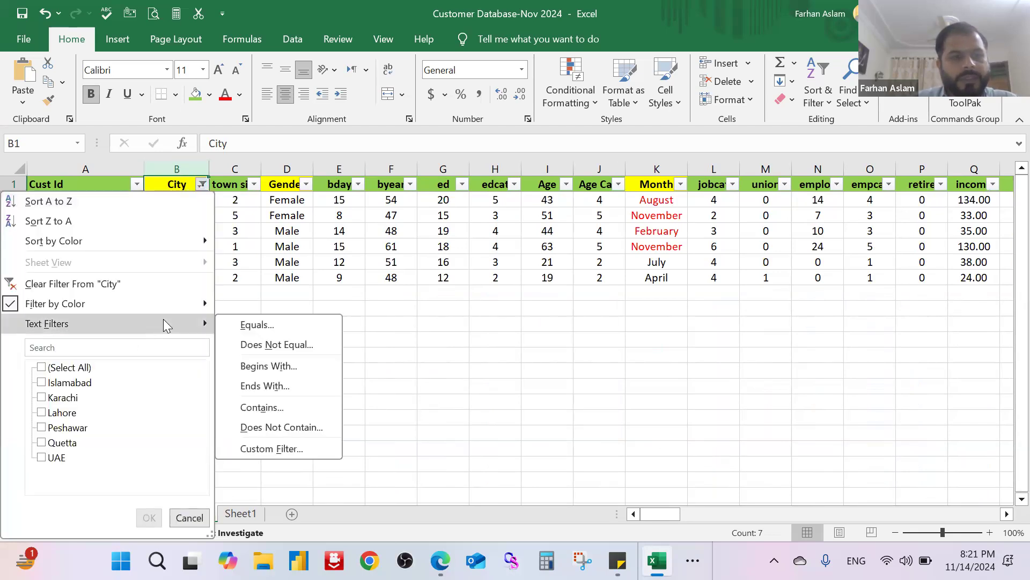
pyautogui.click(10, 283)
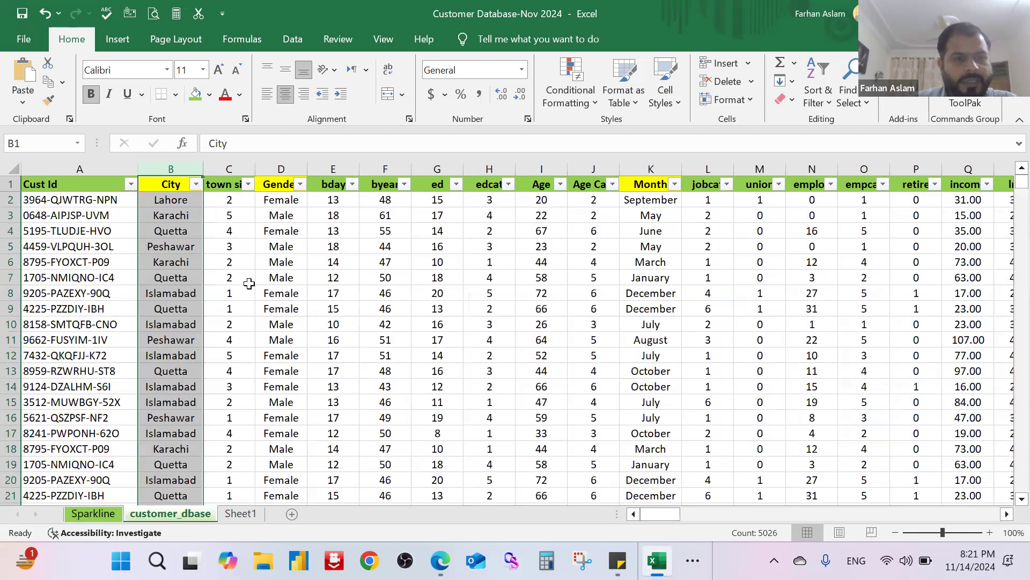
# Step: Sort the Month column by red font color and select the red month cells K2:K8 at the start of the list
pyautogui.click(674, 184)
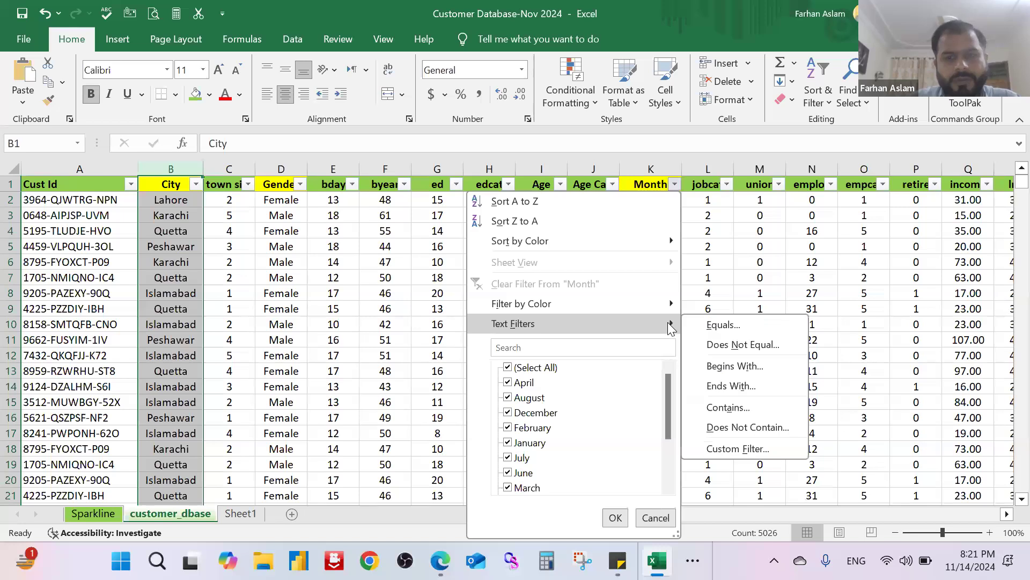
pyautogui.moveTo(664, 310)
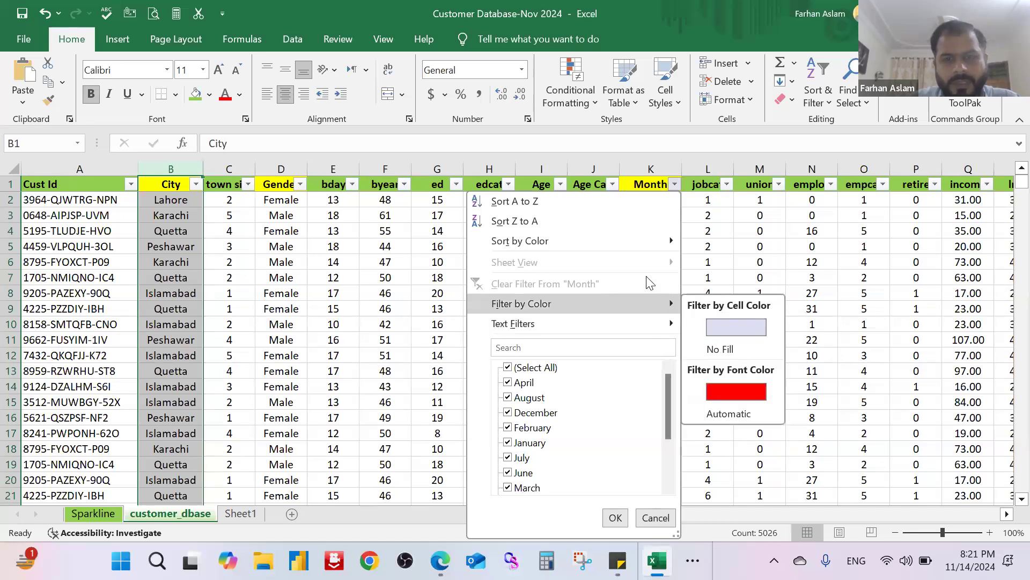
pyautogui.moveTo(656, 248)
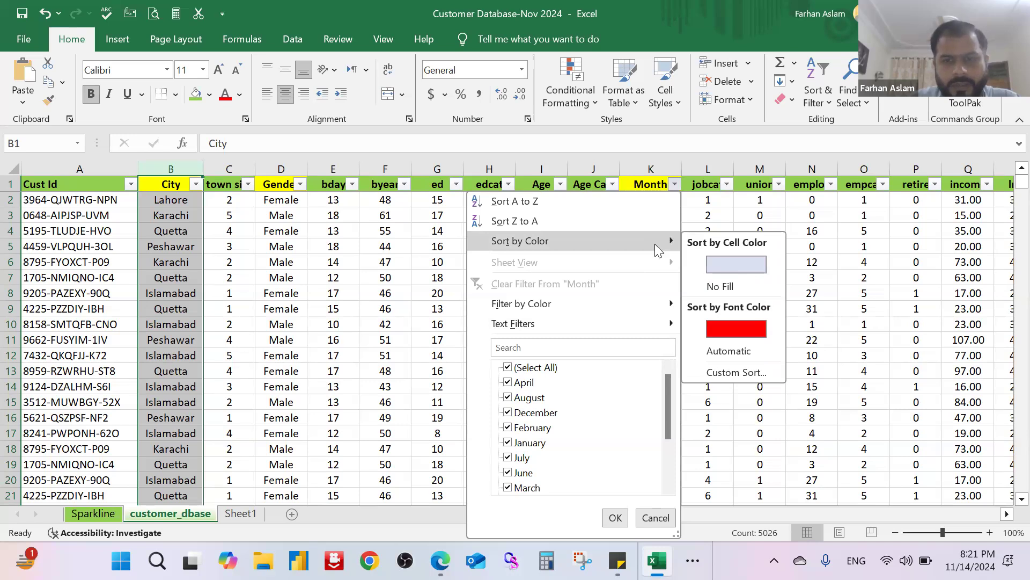
pyautogui.click(746, 328)
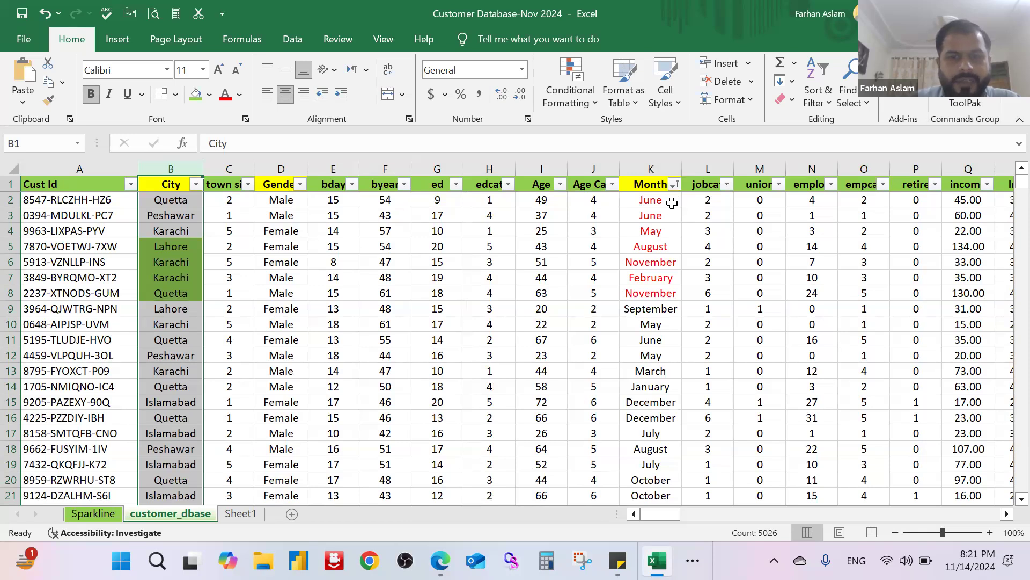
pyautogui.moveTo(671, 202); pyautogui.dragTo(664, 295)
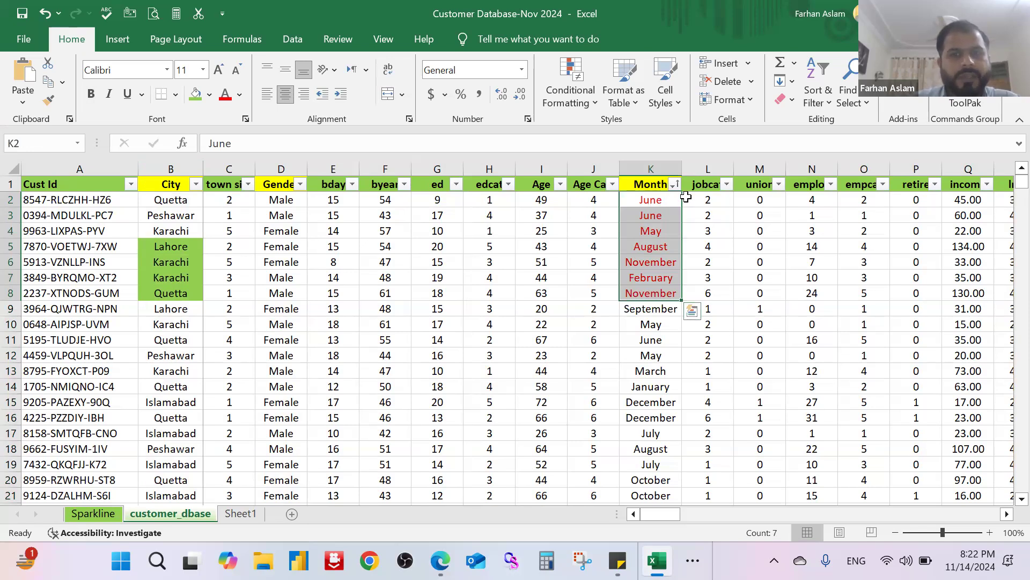
# Step: Reapply the Month filter with all months selected
pyautogui.click(674, 184)
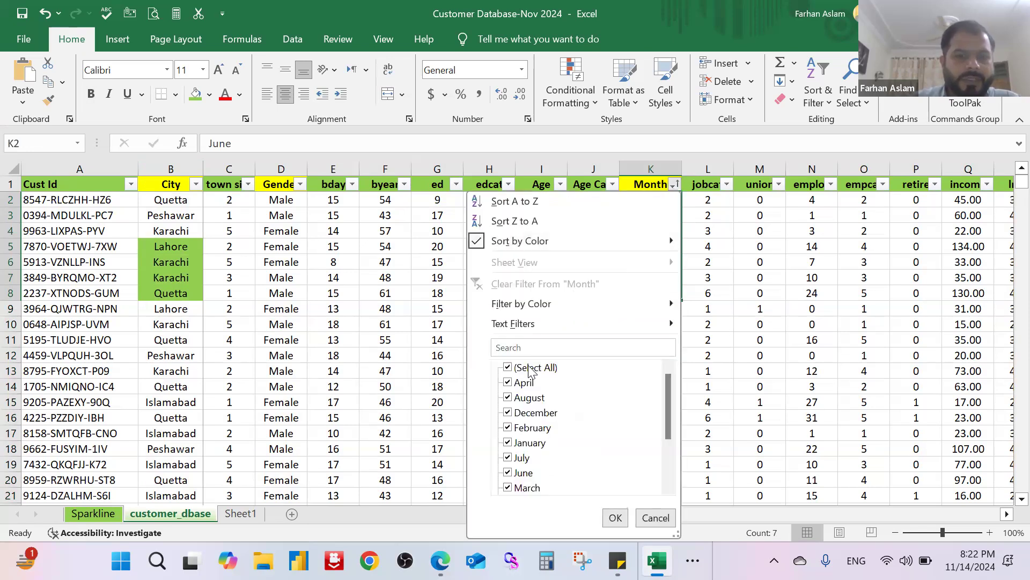
pyautogui.click(529, 370)
pyautogui.click(508, 368)
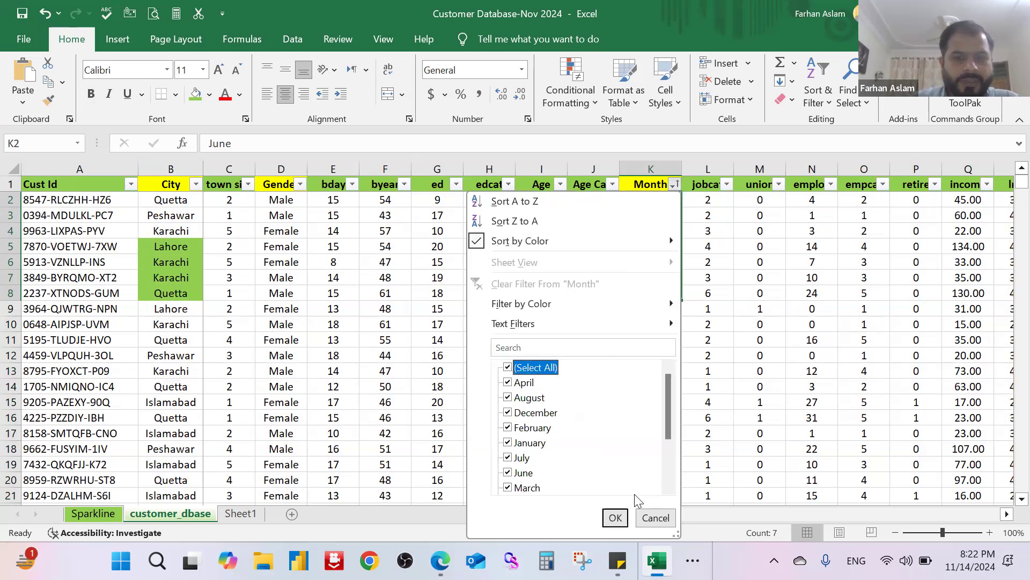
pyautogui.click(614, 516)
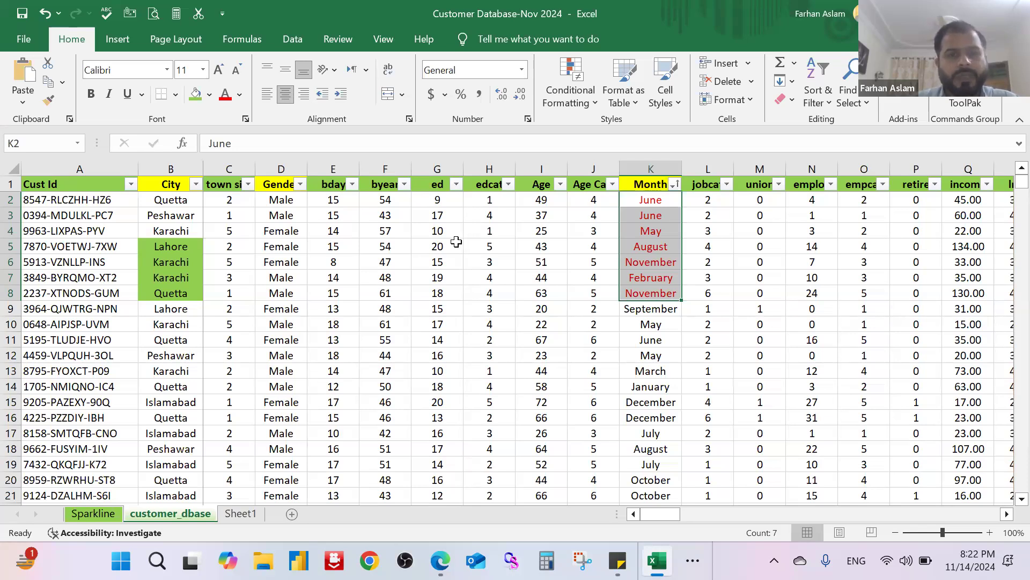
pyautogui.click(459, 260)
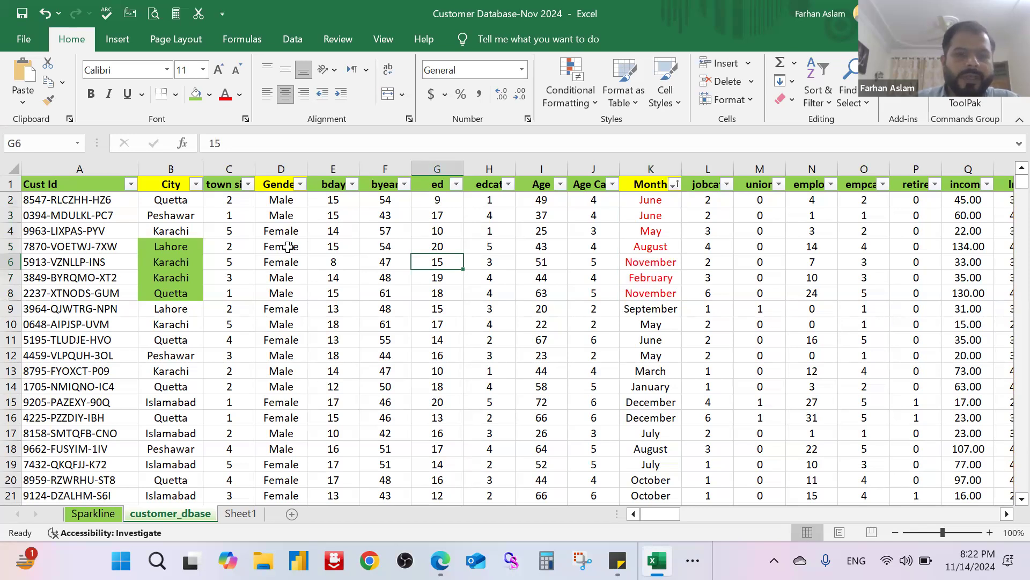
# Step: Fill the byear header cell F1 with yellow
pyautogui.click(382, 186)
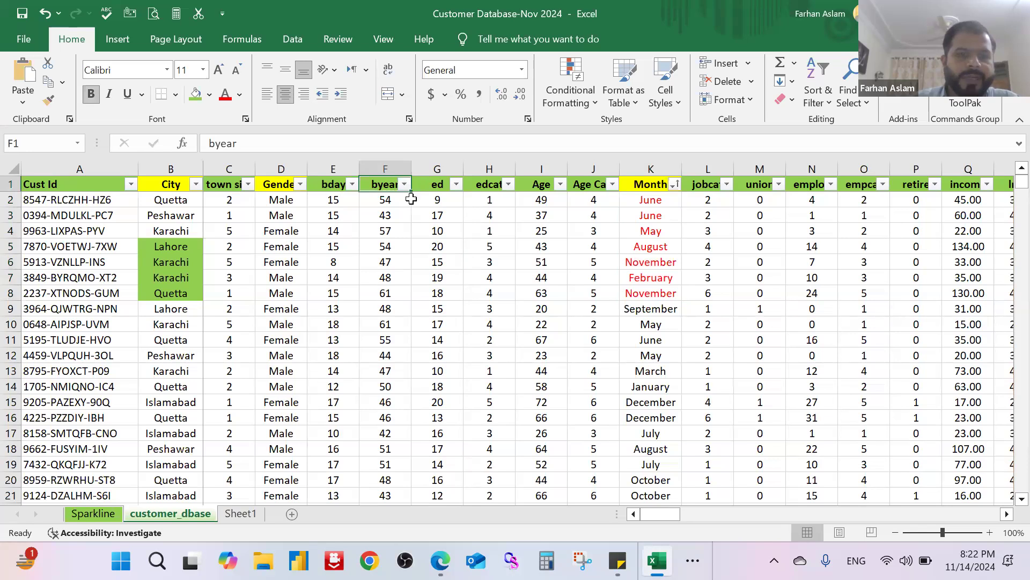
pyautogui.click(209, 95)
pyautogui.click(236, 274)
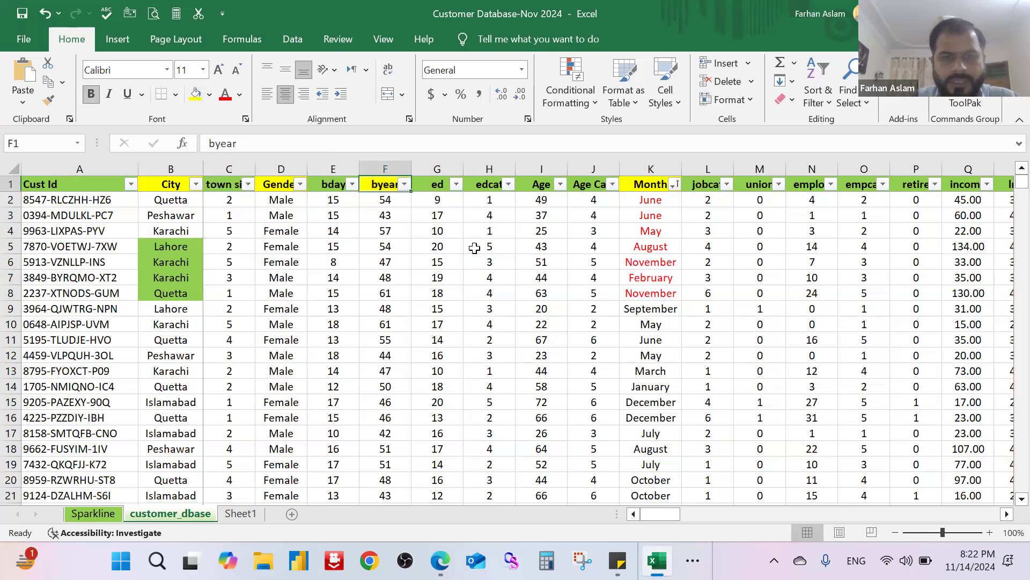
pyautogui.hotkey('ctrl', 'shift', 'Down')
pyautogui.click(489, 247)
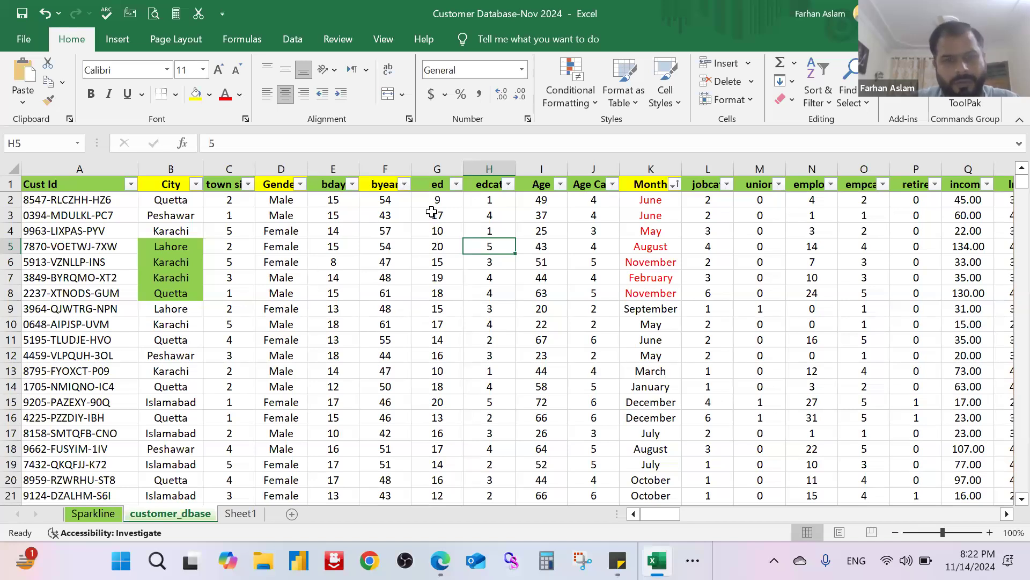
# Step: Examine the sort-by-color options of the byear column, leaving all of its values selected
pyautogui.click(404, 185)
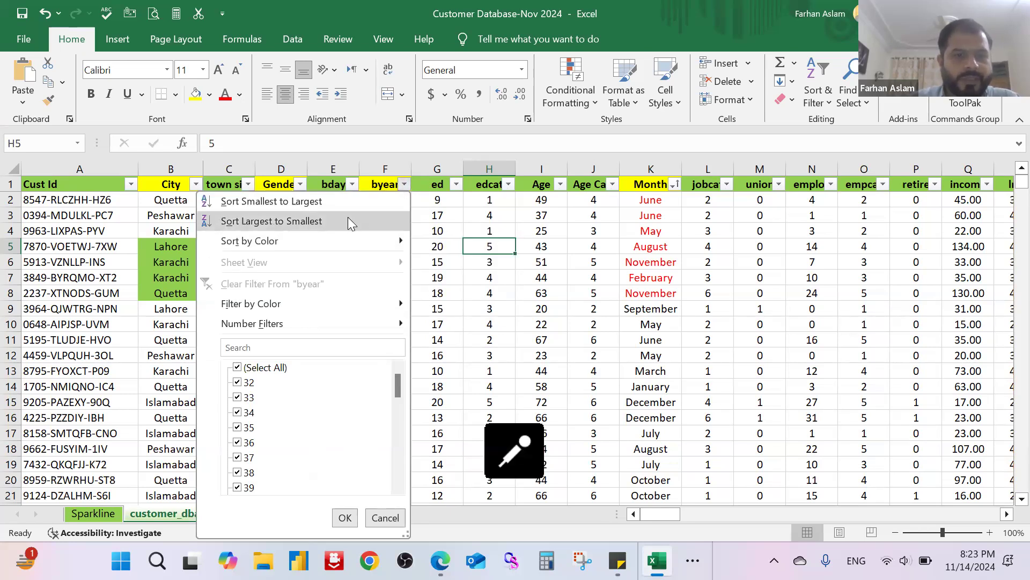
pyautogui.moveTo(354, 244)
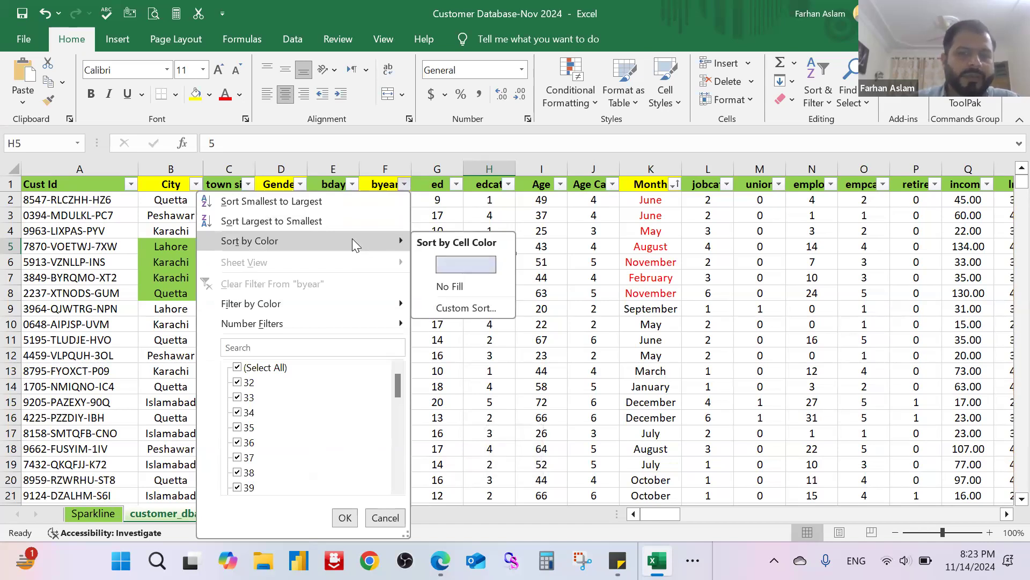
pyautogui.click(345, 517)
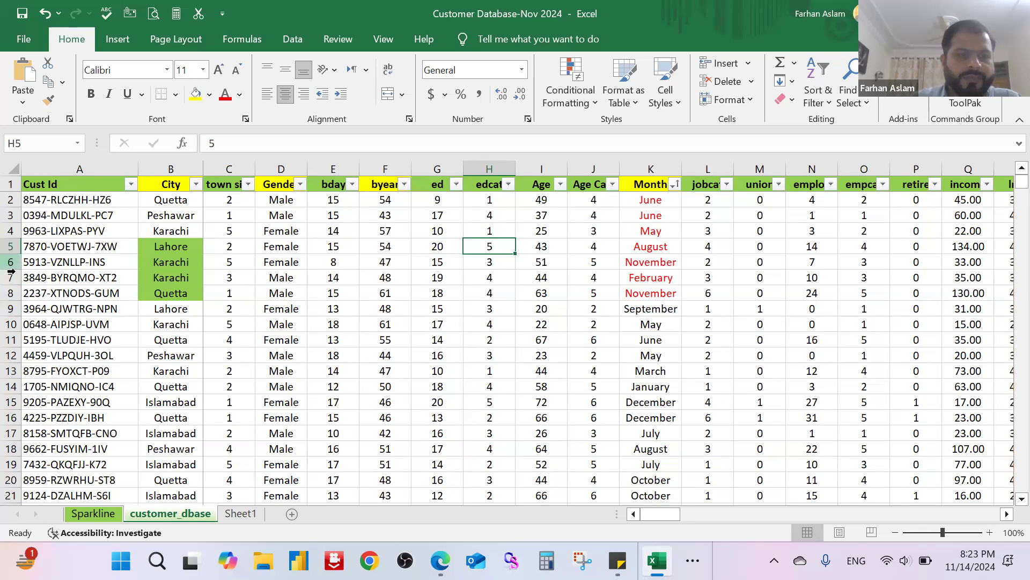
# Step: Fill the entire rows 8 to 11 with yellow
pyautogui.moveTo(8, 293); pyautogui.dragTo(7, 334)
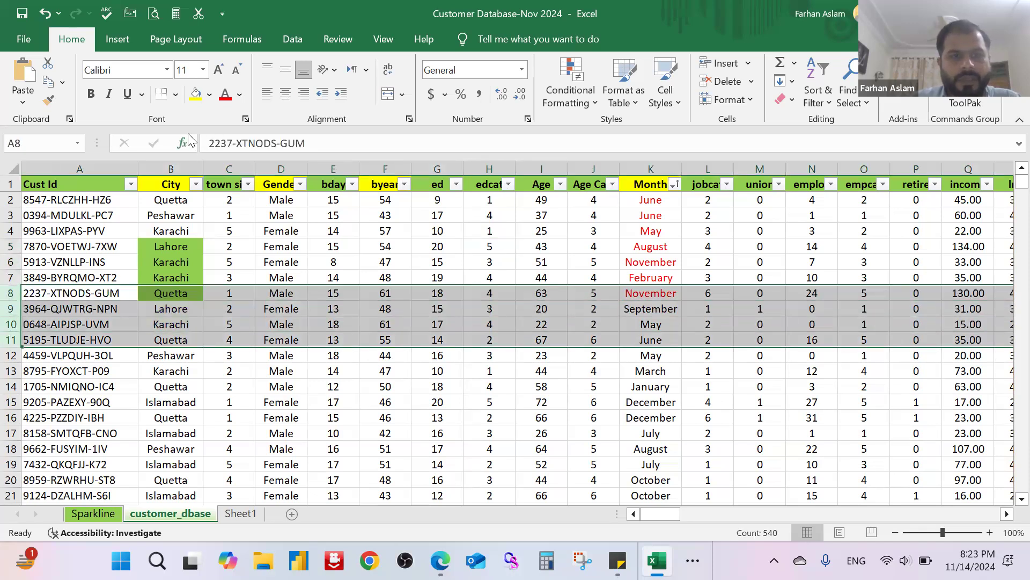
pyautogui.click(195, 97)
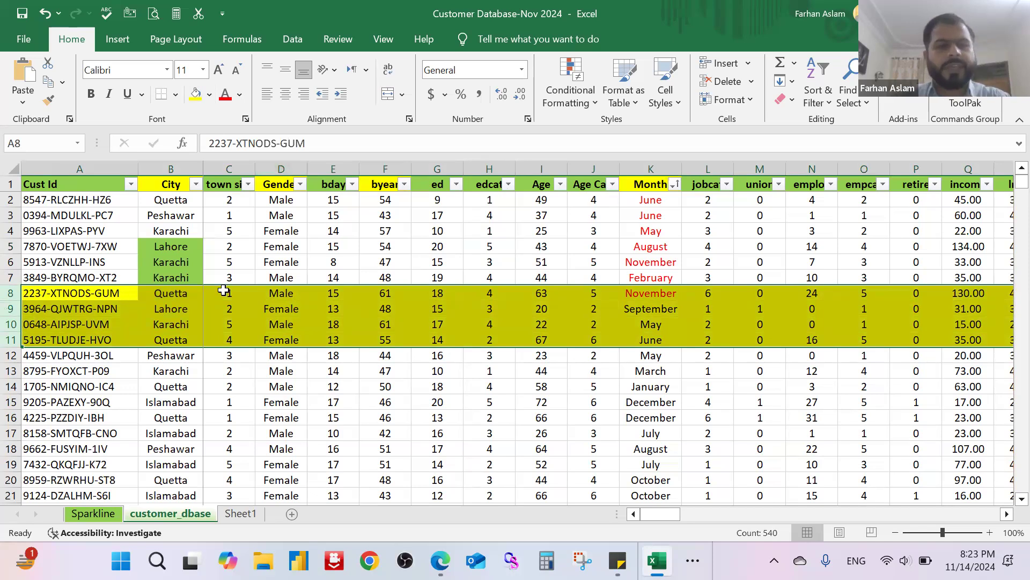
# Step: Sort the full customer table by the byear column from smallest to largest and review the reordered rows
pyautogui.click(404, 185)
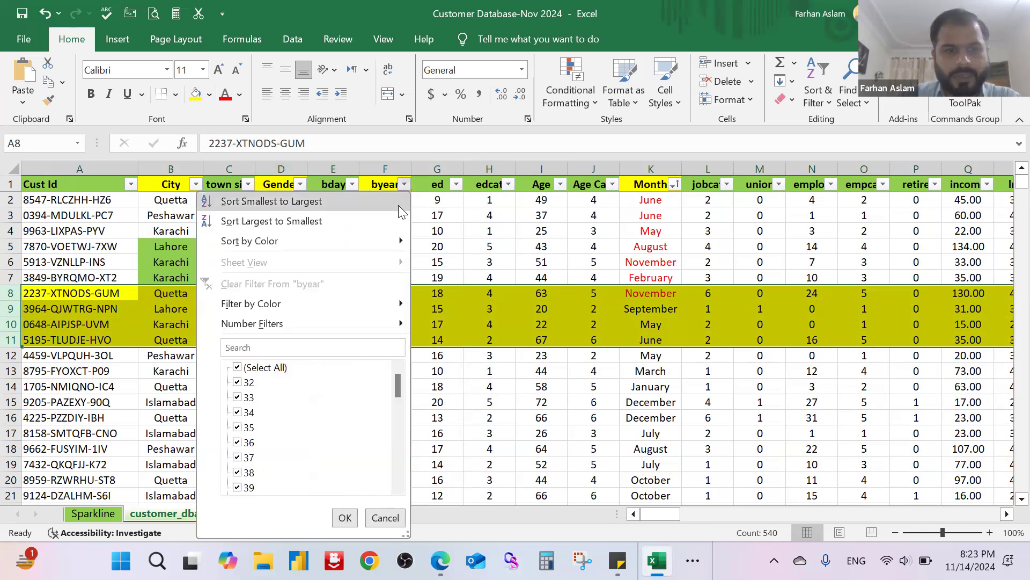
pyautogui.click(399, 205)
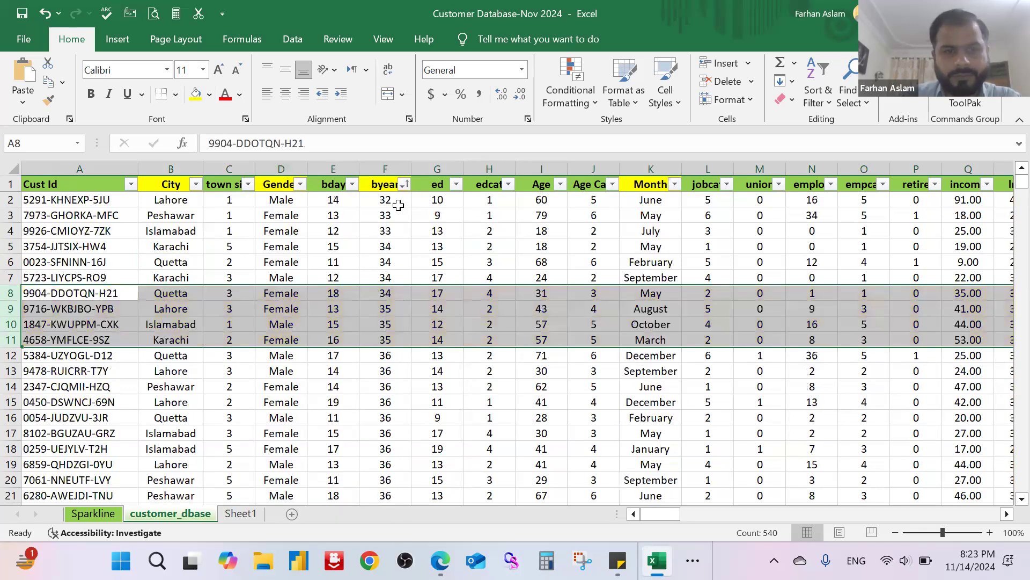
pyautogui.scroll(-9, 395, 275)
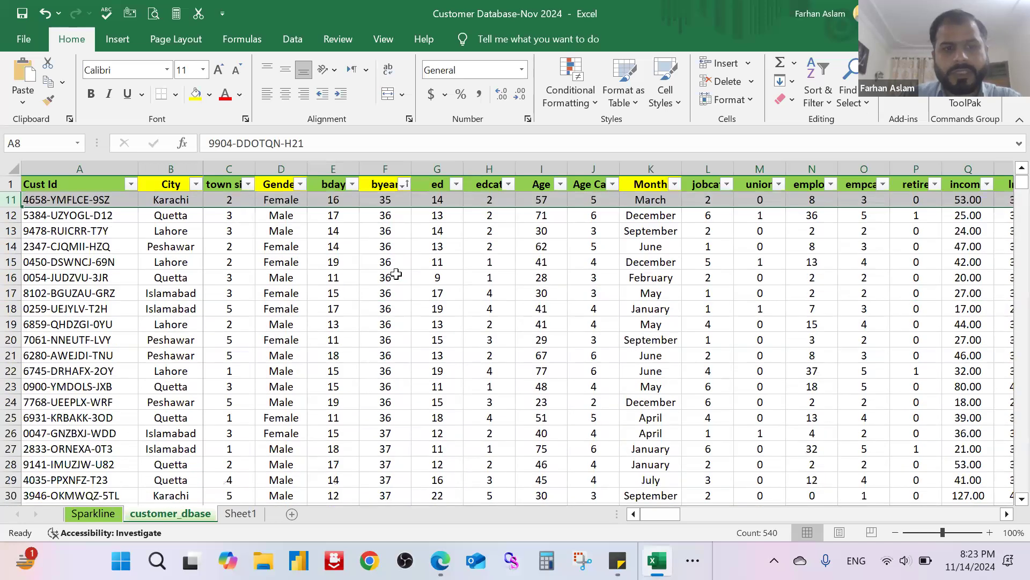
pyautogui.scroll(-20, 396, 275)
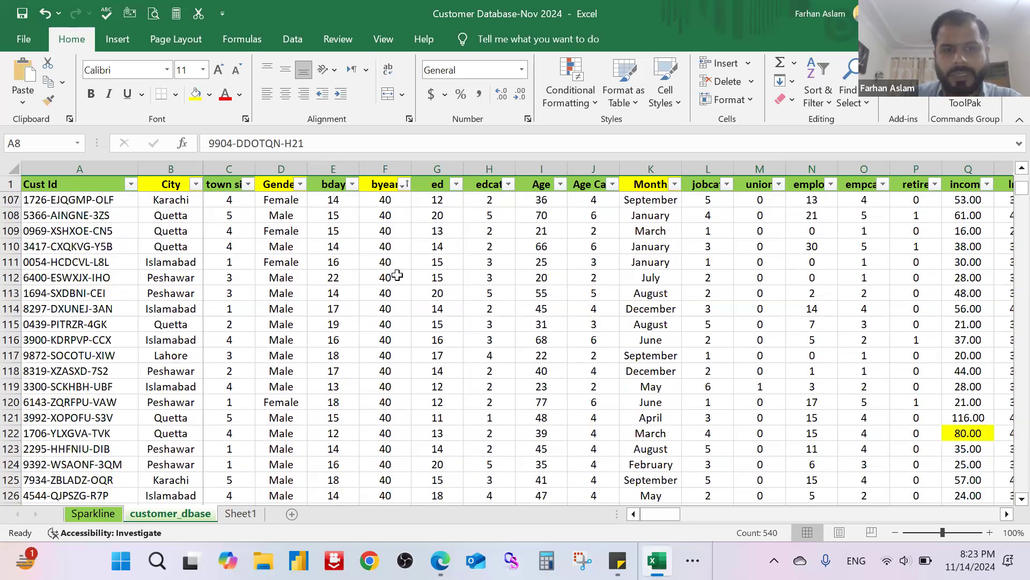
pyautogui.scroll(-20, 398, 276)
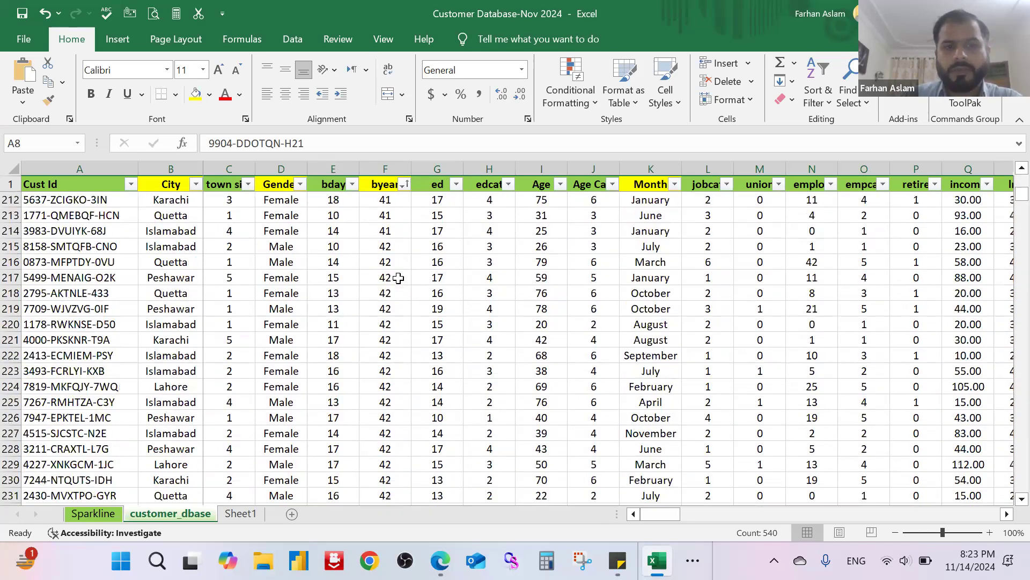
pyautogui.scroll(-8, 398, 276)
pyautogui.scroll(12, 403, 268)
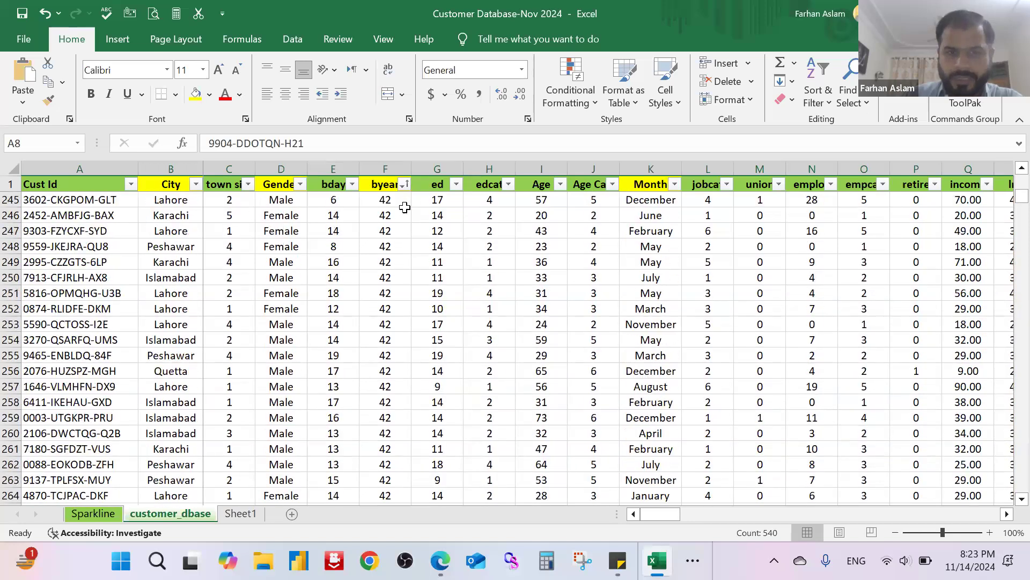
pyautogui.scroll(20, 406, 210)
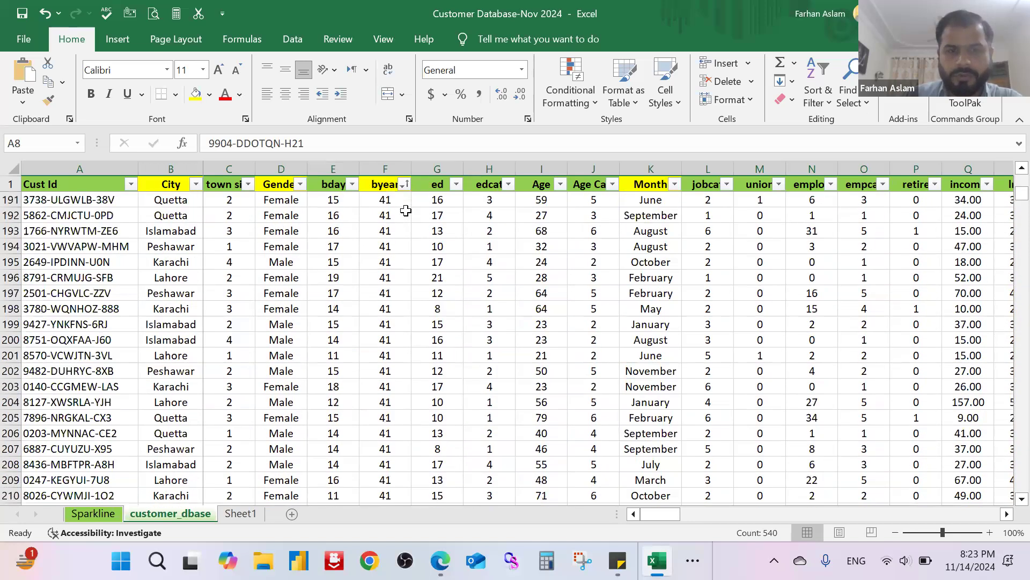
# Step: Sort the full customer table by the byear column from largest to smallest
pyautogui.click(404, 184)
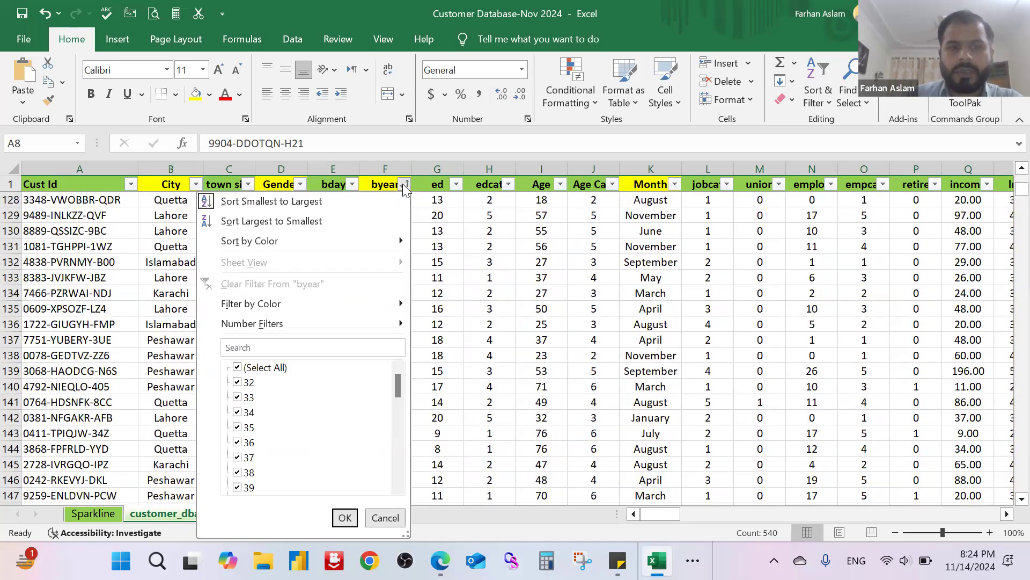
pyautogui.click(367, 218)
pyautogui.click(453, 248)
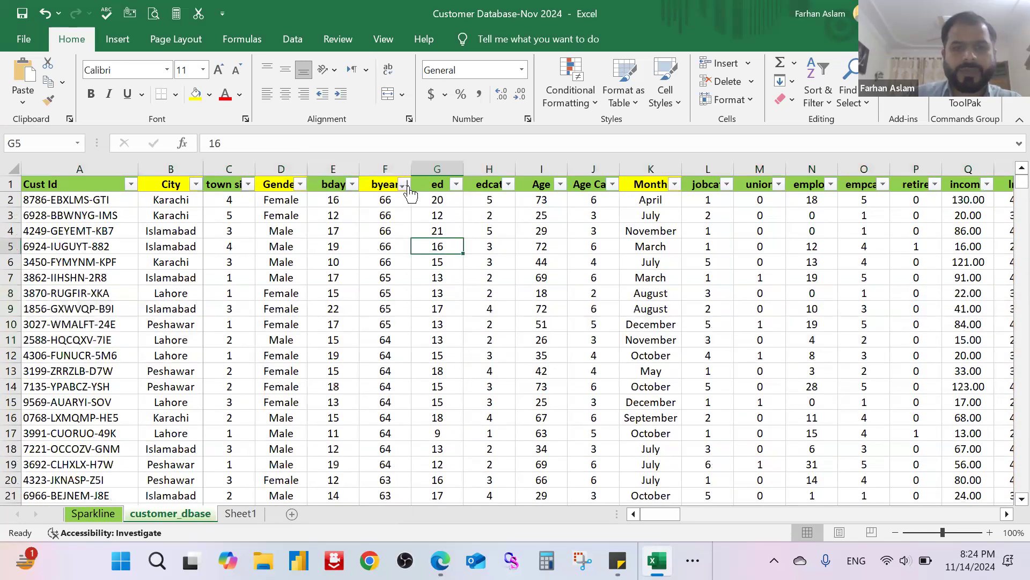
# Step: Filter the byear column by the yellow cell color
pyautogui.click(404, 185)
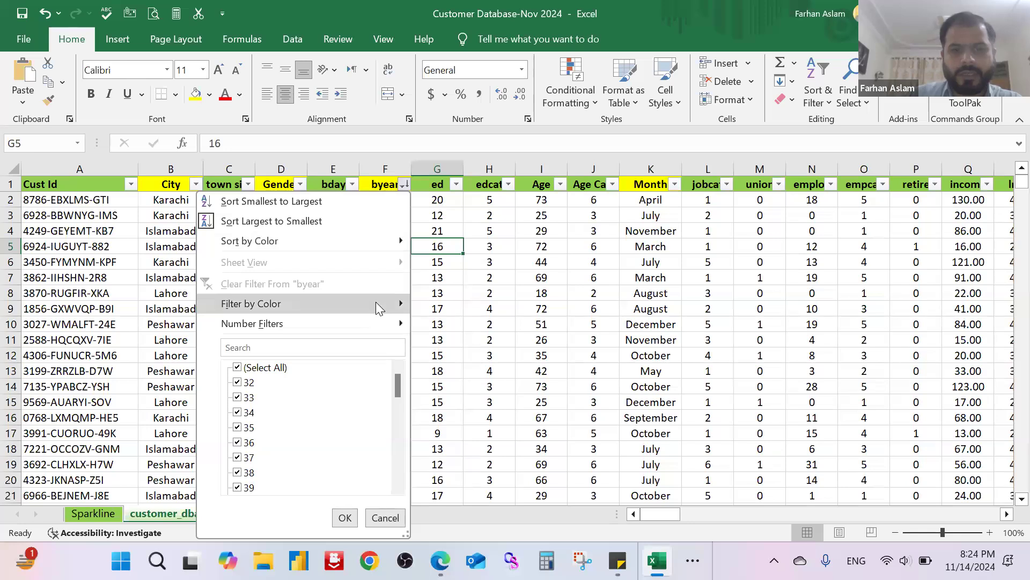
pyautogui.moveTo(376, 303)
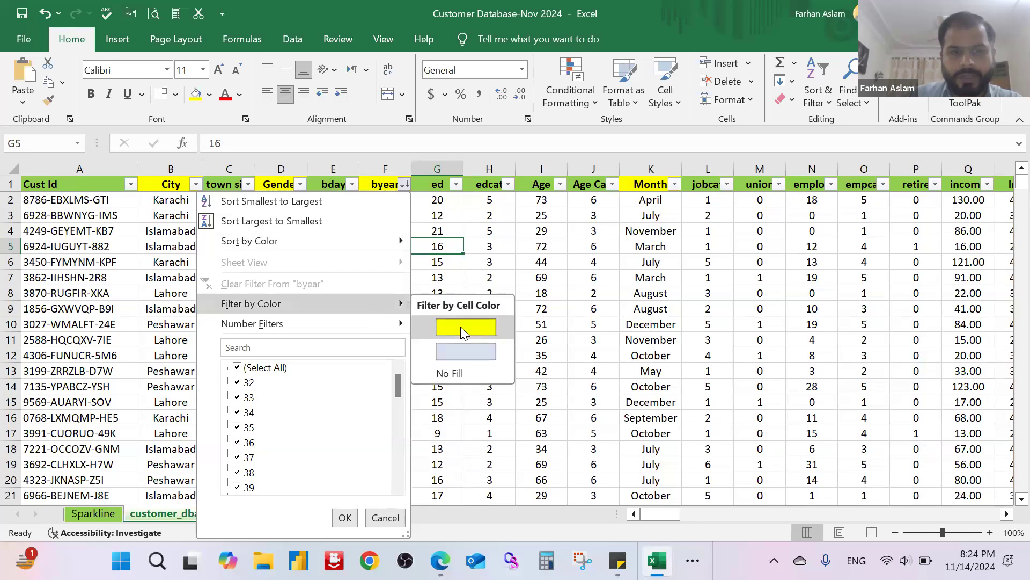
pyautogui.click(461, 327)
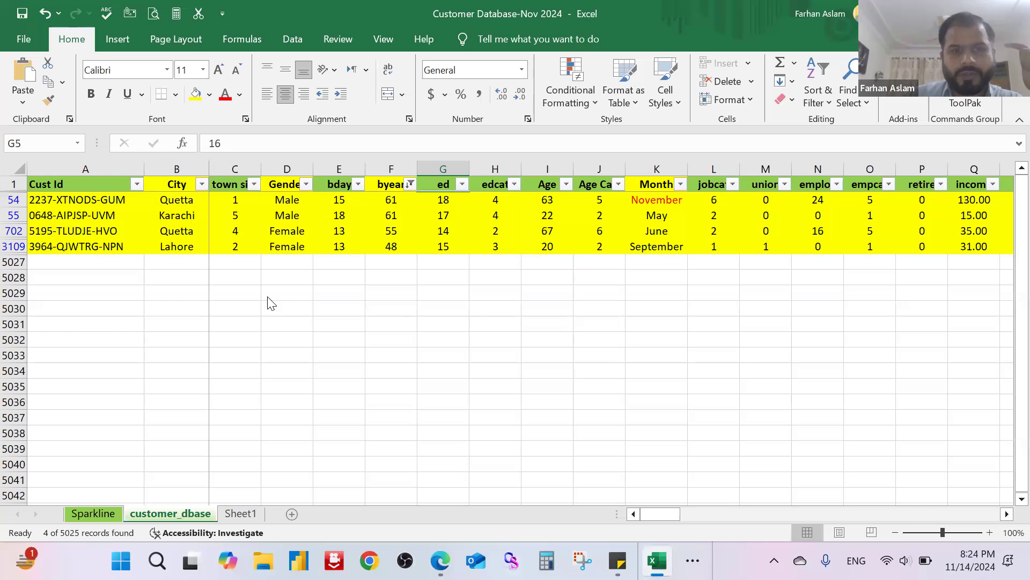
# Step: Sort the yellow filtered rows by byear from smallest to largest and select their byear values
pyautogui.click(410, 184)
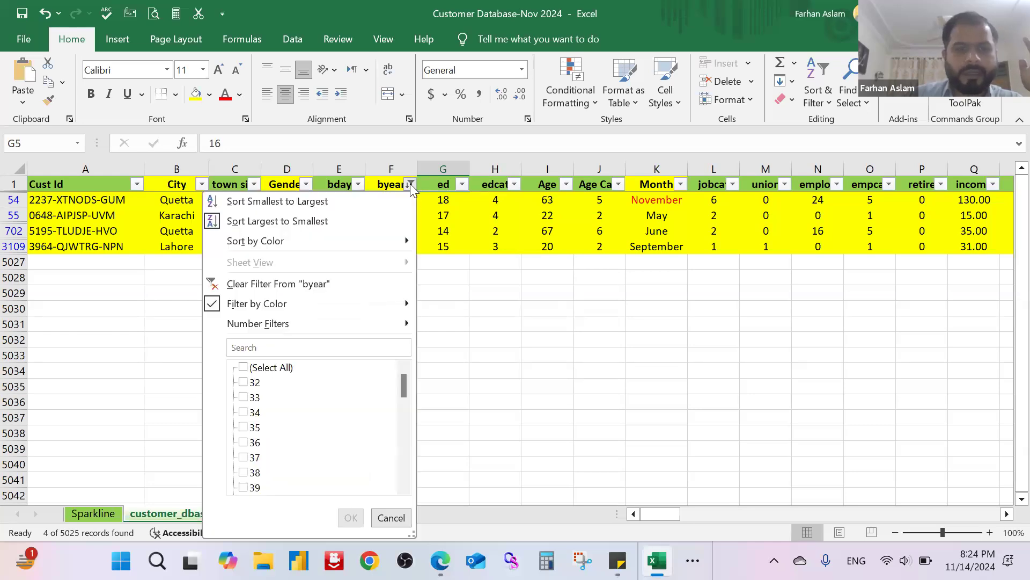
pyautogui.click(356, 201)
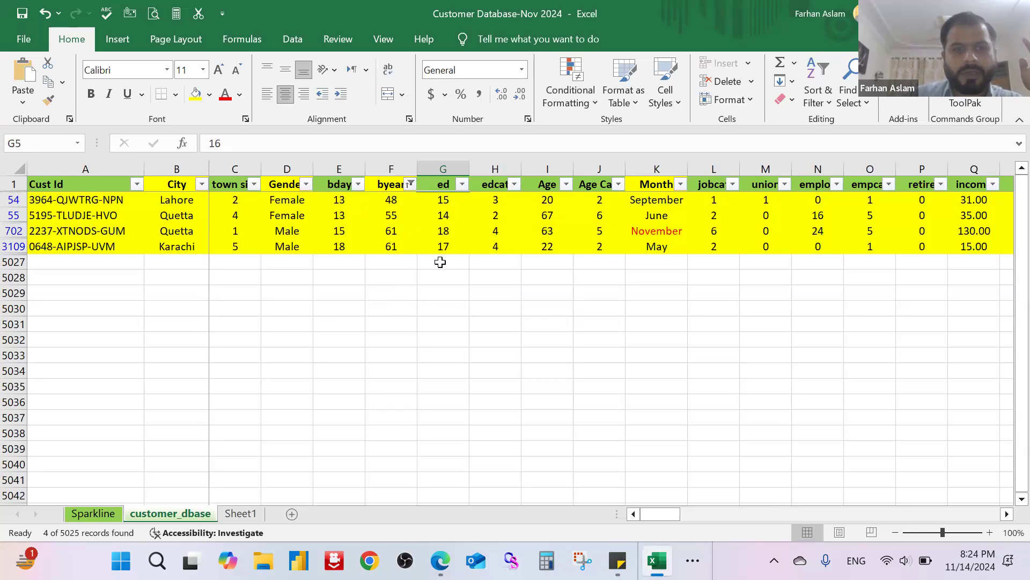
pyautogui.moveTo(397, 199); pyautogui.dragTo(402, 245)
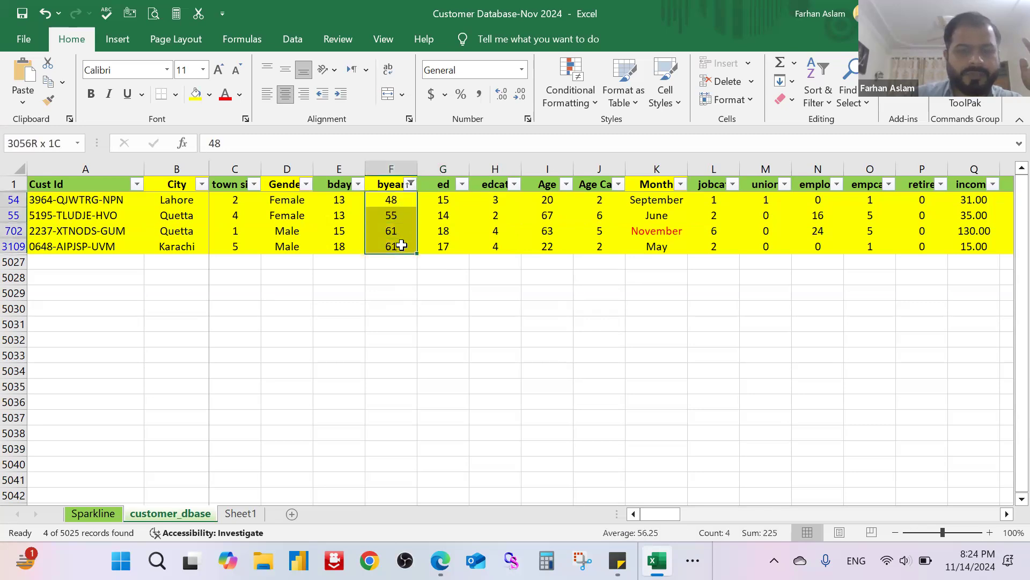
# Step: Sort the yellow filtered rows by byear from largest to smallest and select all the filtered rows
pyautogui.click(411, 184)
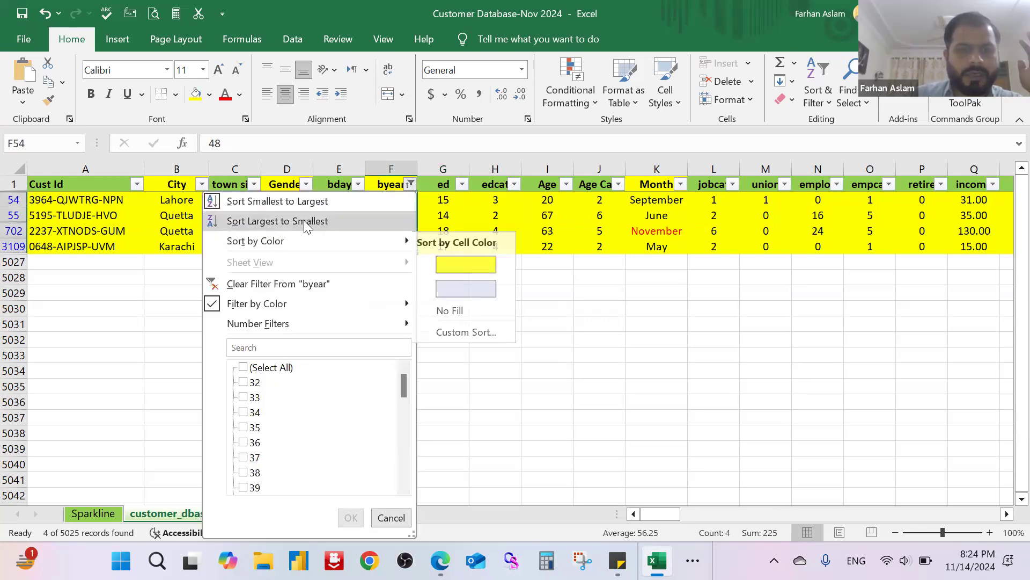
pyautogui.click(304, 221)
pyautogui.moveTo(394, 197); pyautogui.dragTo(396, 232)
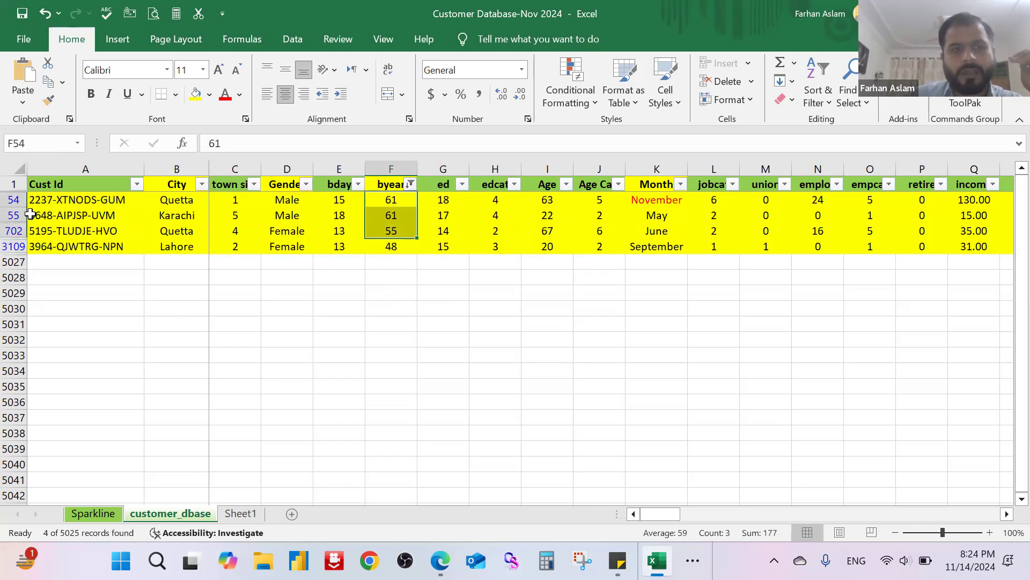
pyautogui.moveTo(13, 199); pyautogui.dragTo(7, 240)
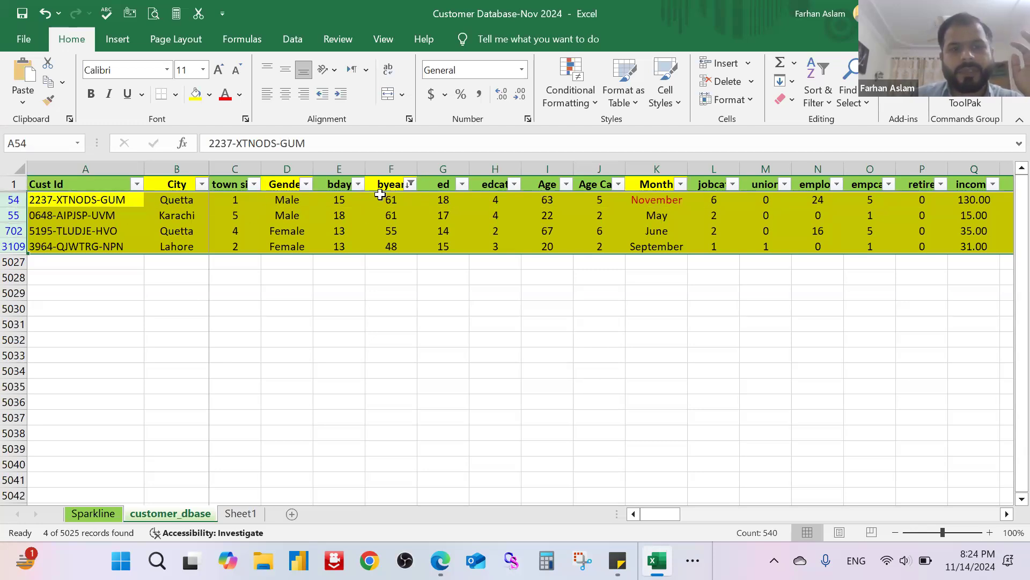
# Step: Remove the yellow color filter from the byear column by reselecting all of its values
pyautogui.click(412, 185)
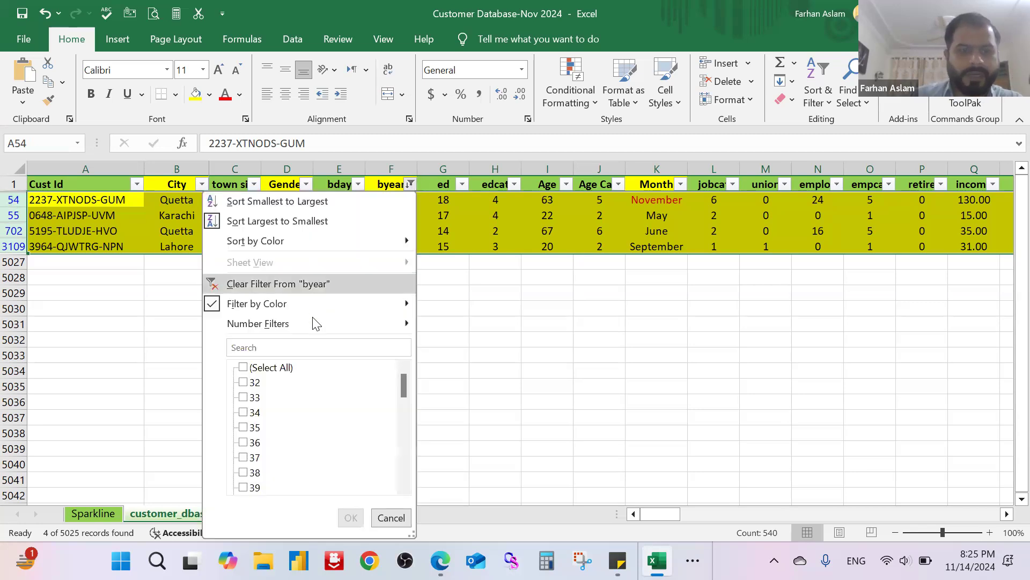
pyautogui.click(490, 336)
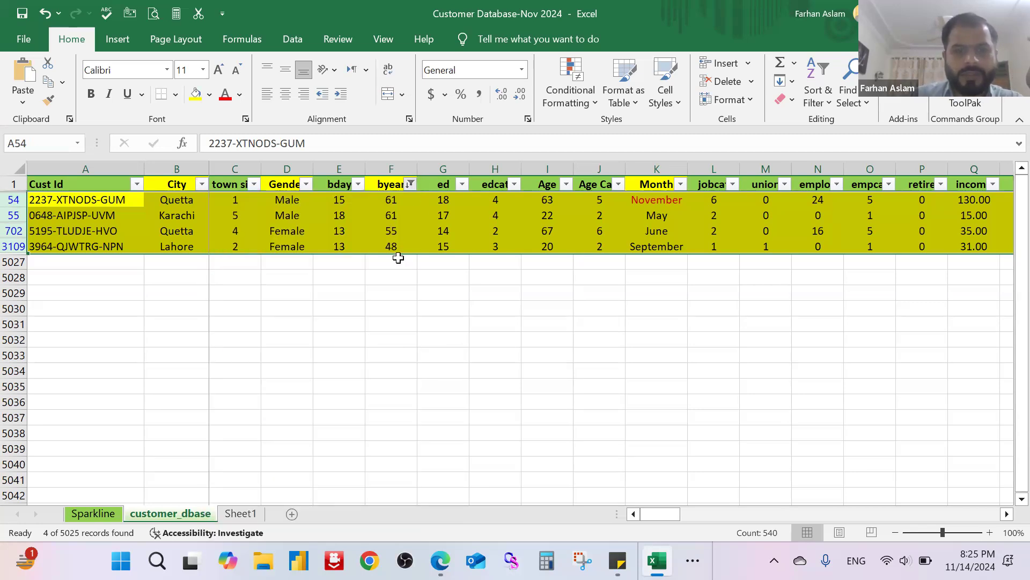
pyautogui.click(411, 185)
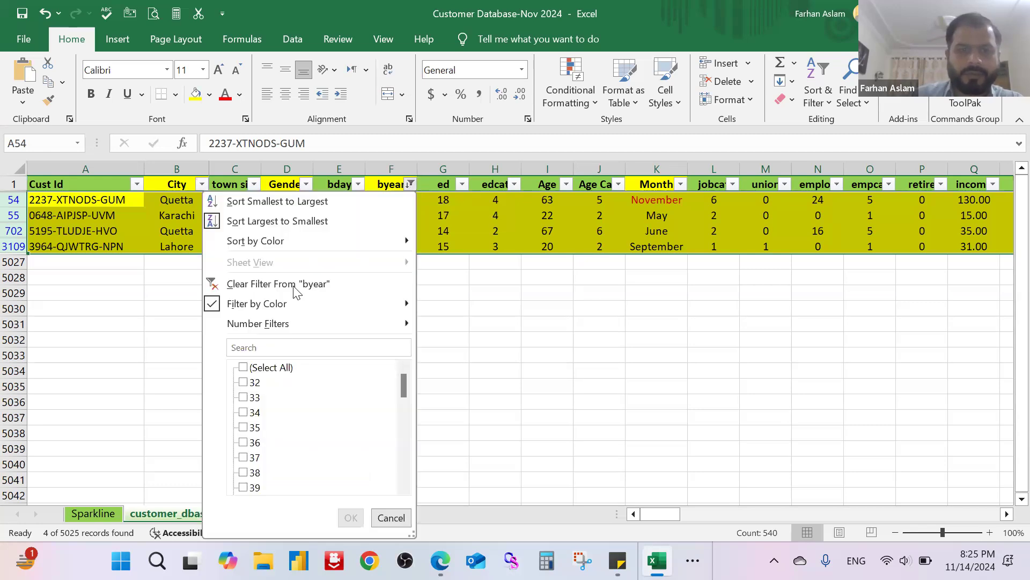
pyautogui.click(243, 368)
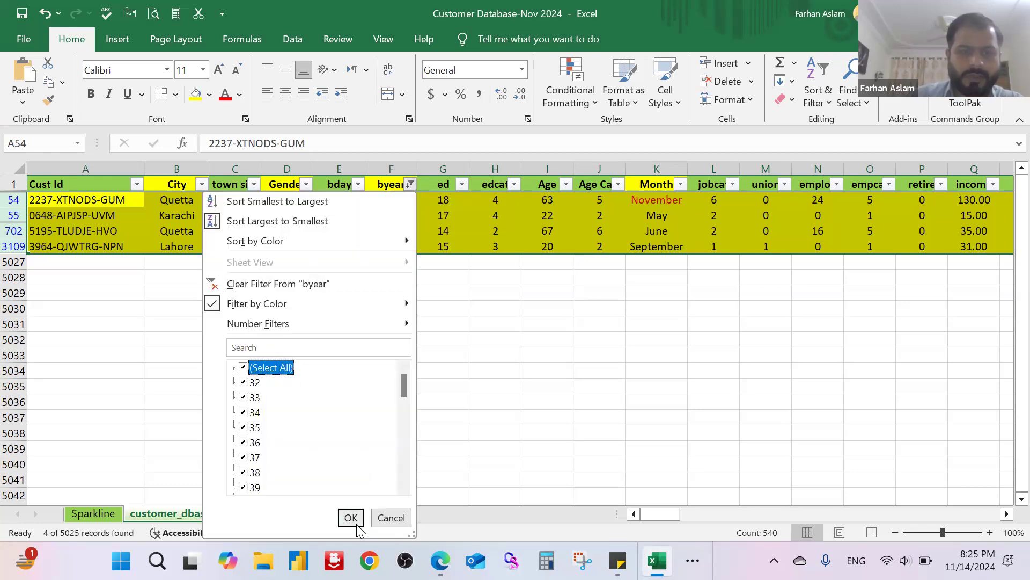
pyautogui.click(351, 518)
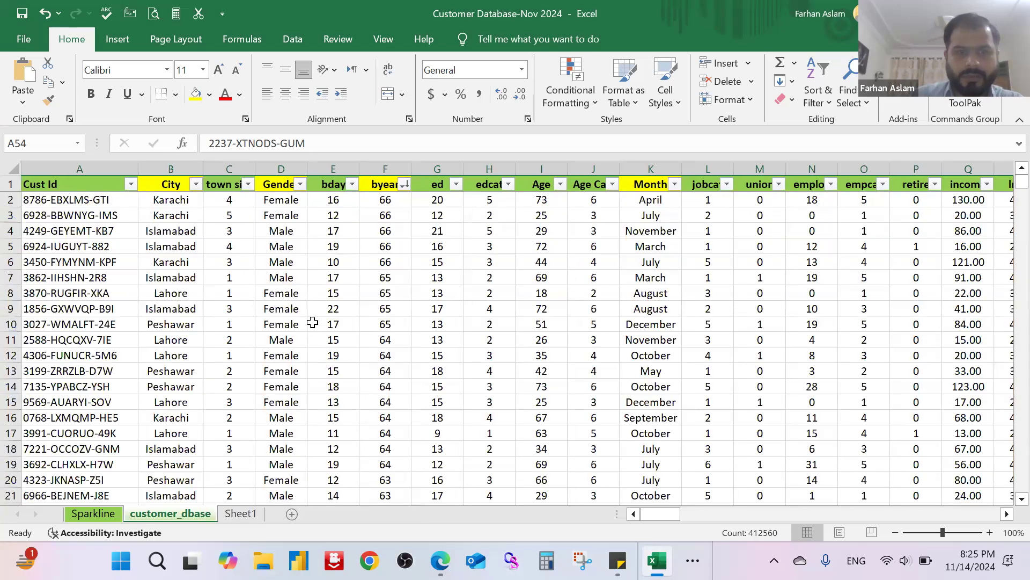
pyautogui.scroll(-5, 218, 328)
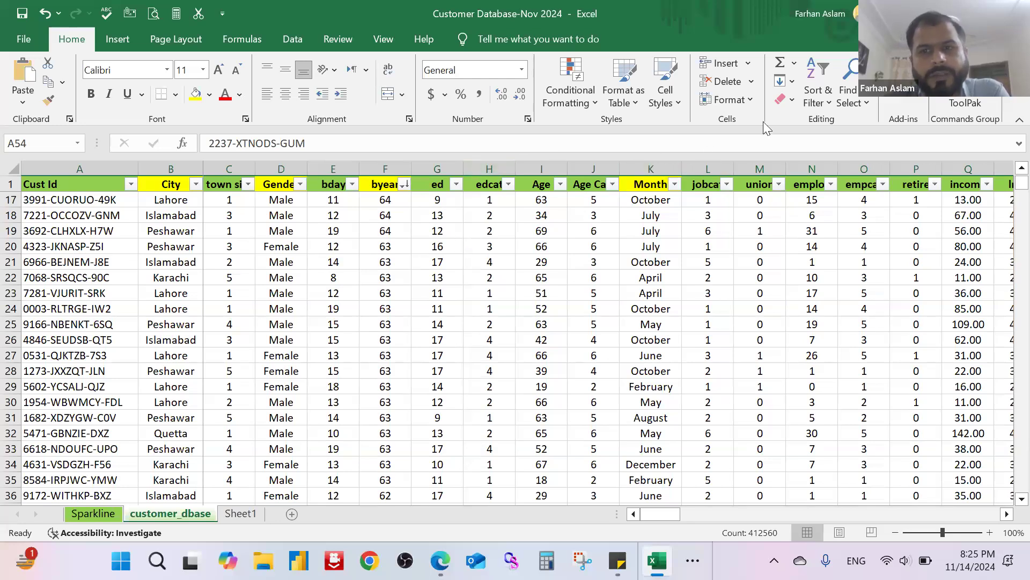
pyautogui.click(859, 103)
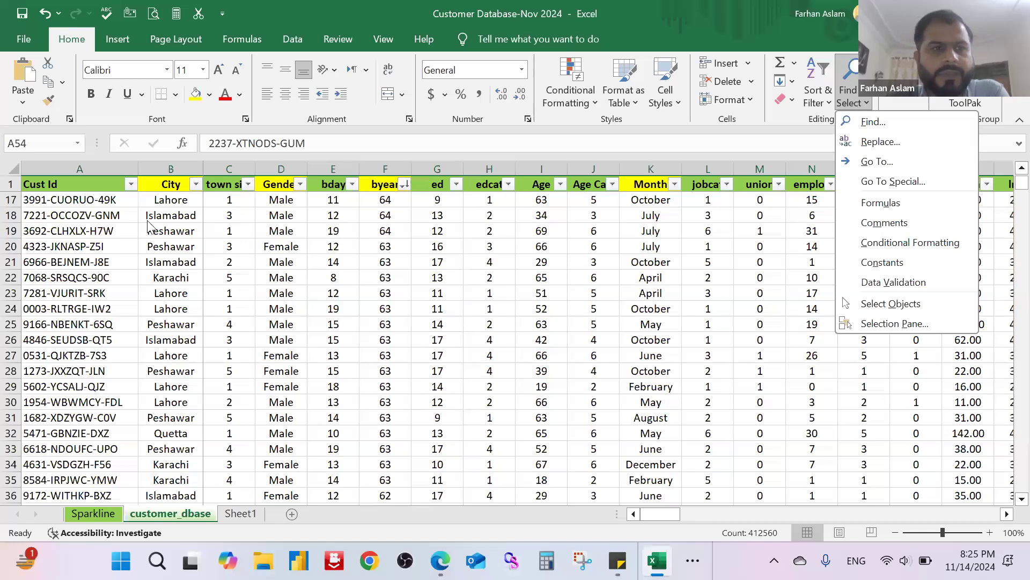
pyautogui.press('Escape')
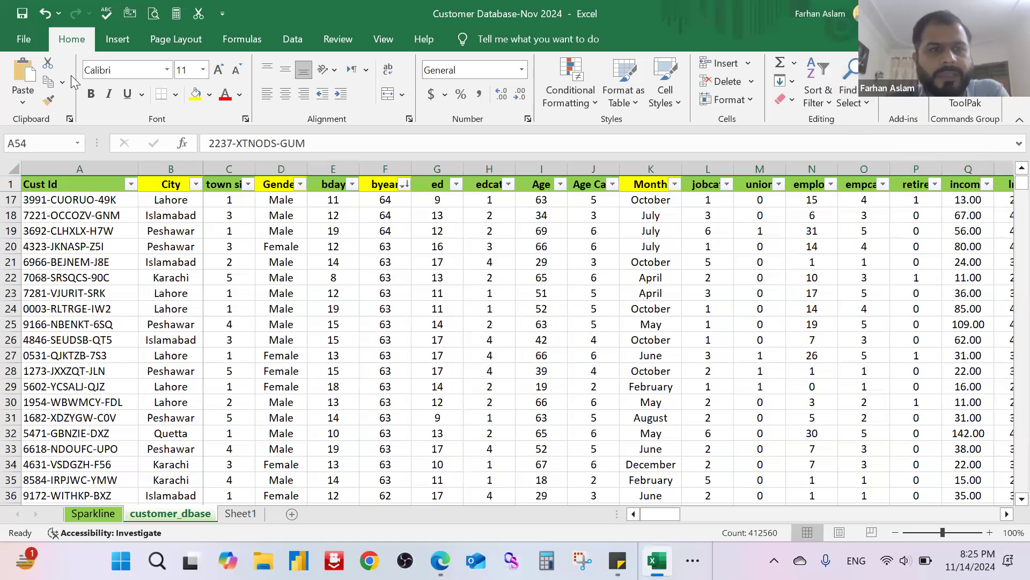
# Step: Select cell B20 and insert the picture Excel & Power BI-Disc from the device's Desktop folder
pyautogui.click(119, 38)
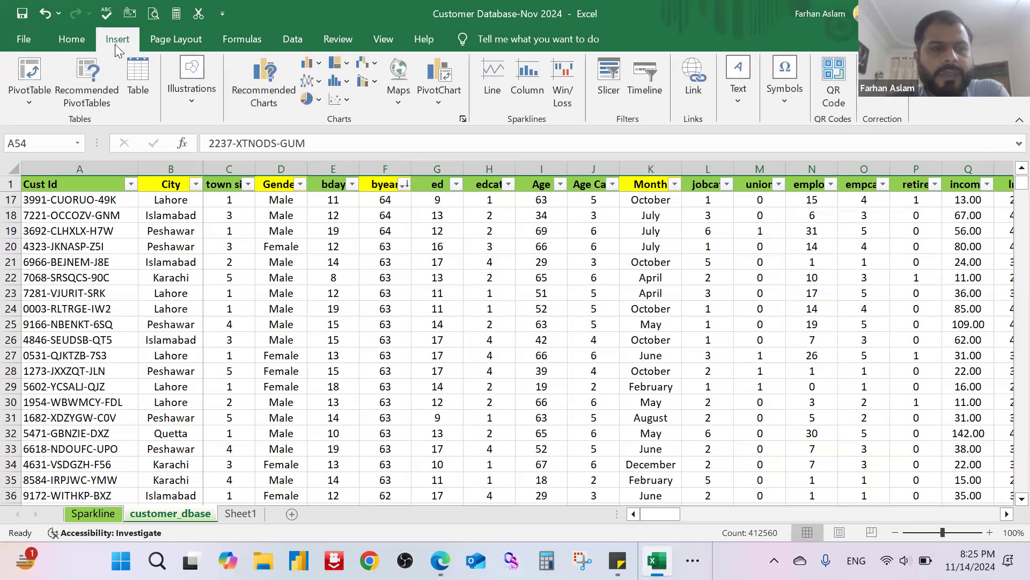
pyautogui.click(198, 246)
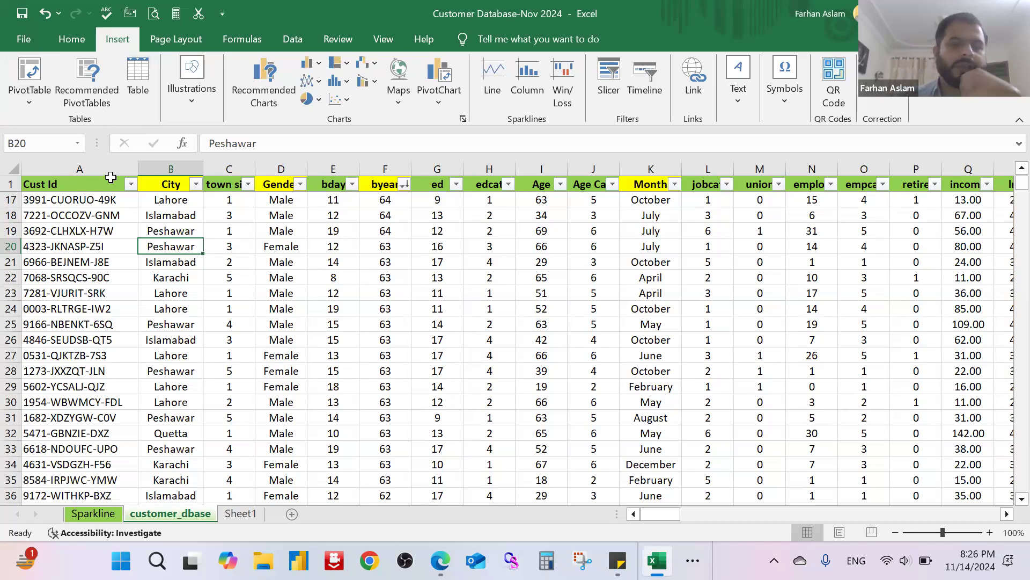
pyautogui.click(202, 102)
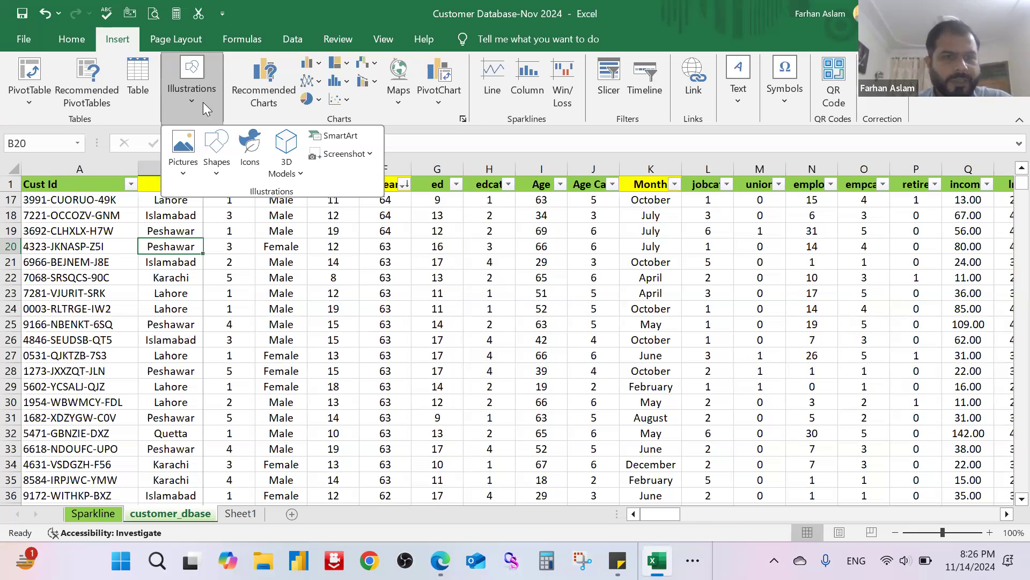
pyautogui.click(189, 176)
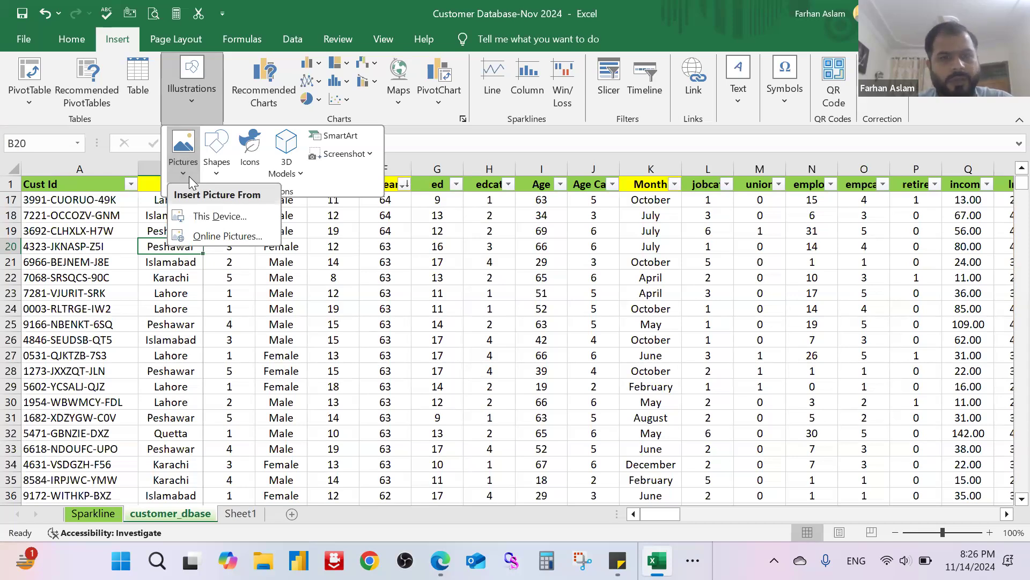
pyautogui.click(242, 217)
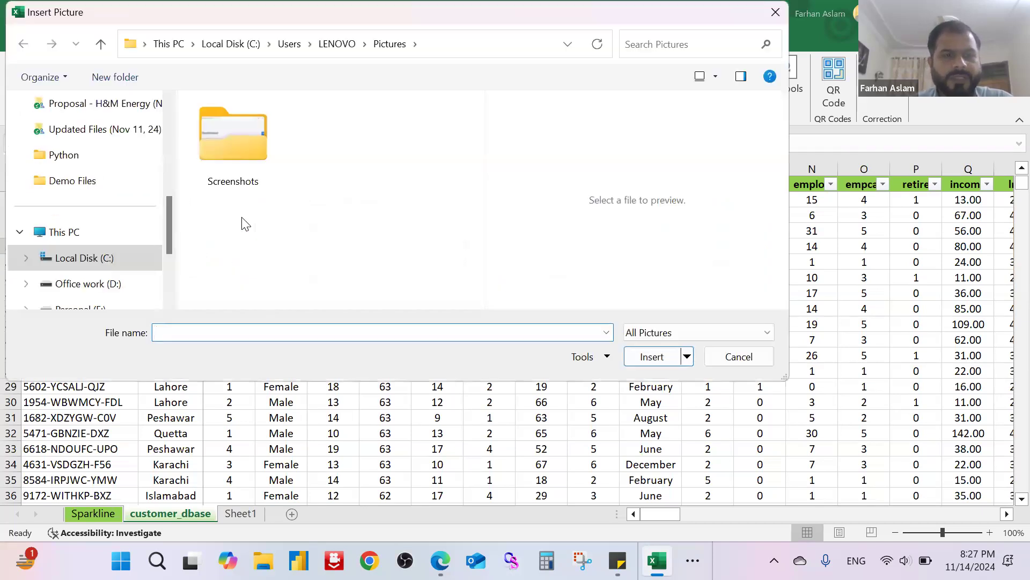
pyautogui.scroll(5, 93, 217)
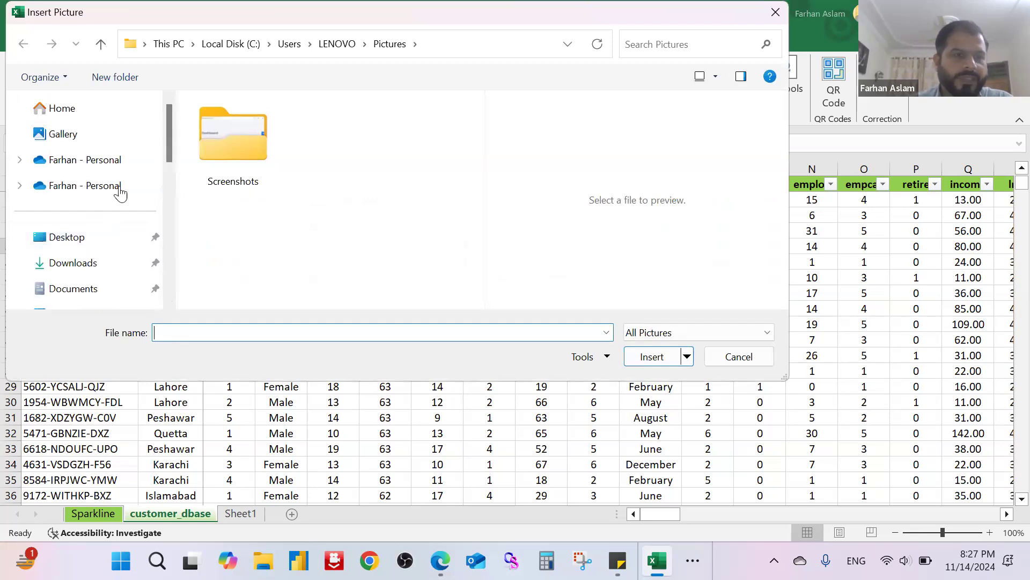
pyautogui.click(67, 237)
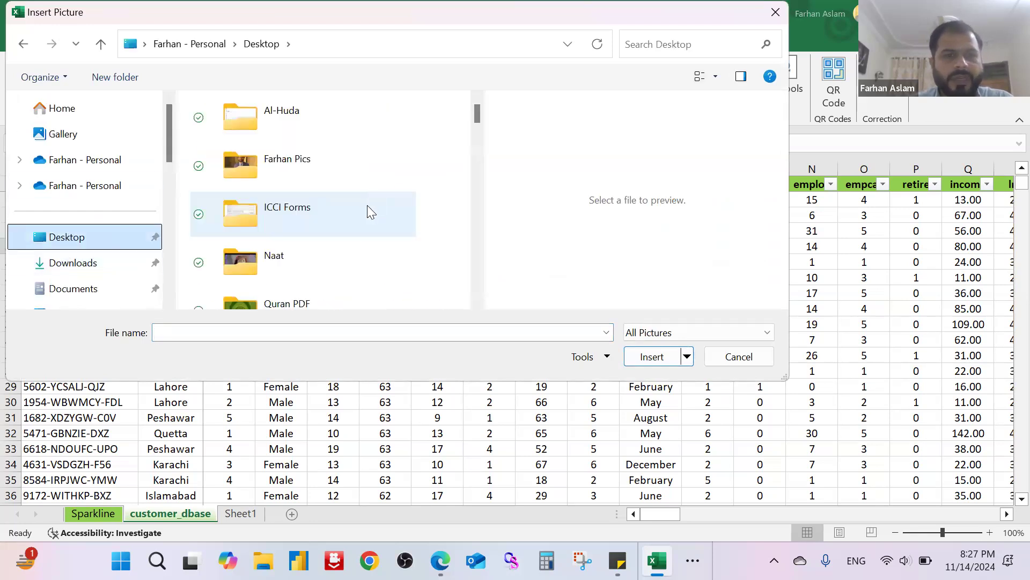
pyautogui.scroll(-10, 369, 213)
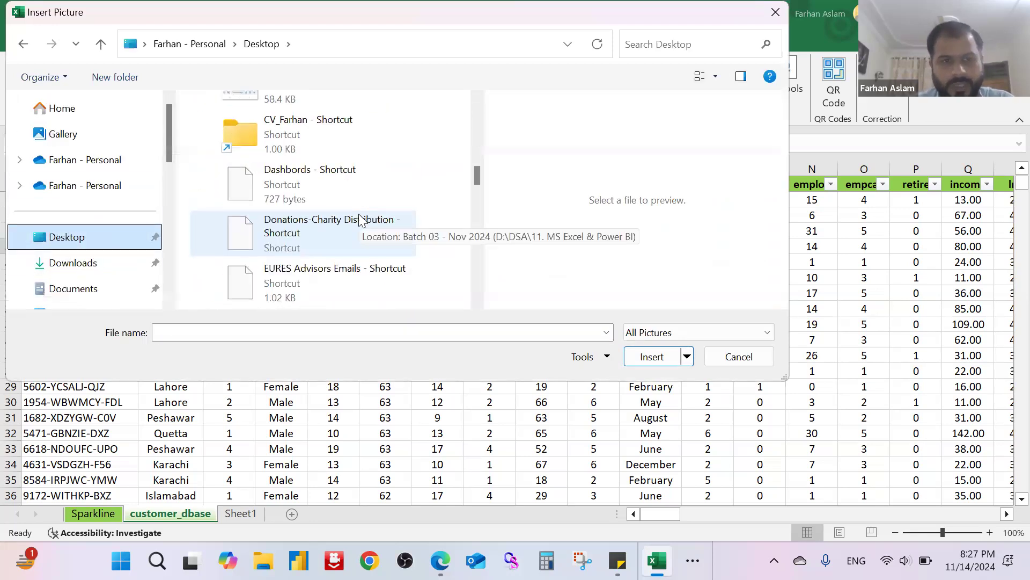
pyautogui.scroll(-6, 359, 215)
pyautogui.scroll(3, 359, 215)
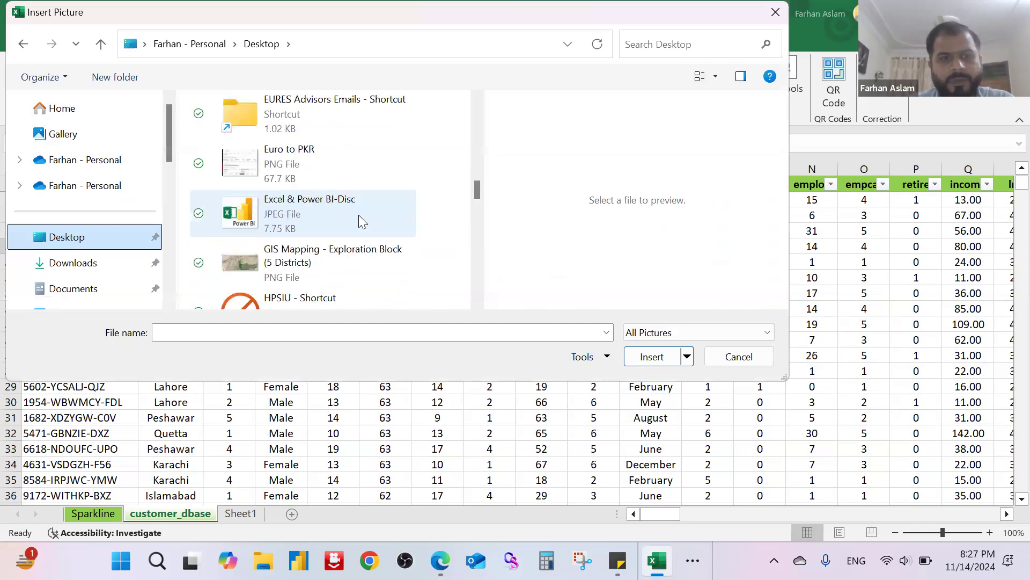
pyautogui.click(353, 218)
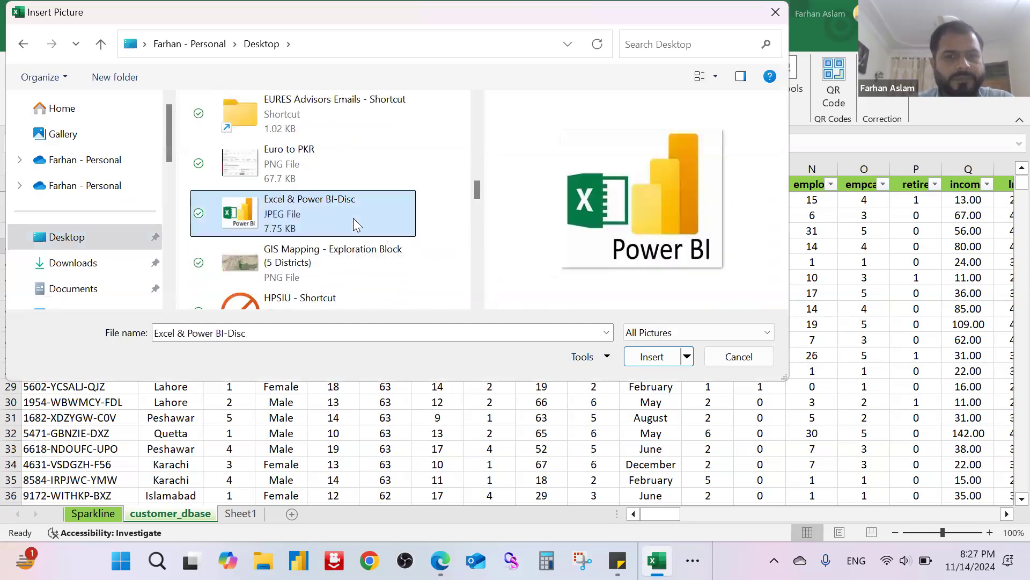
pyautogui.click(653, 356)
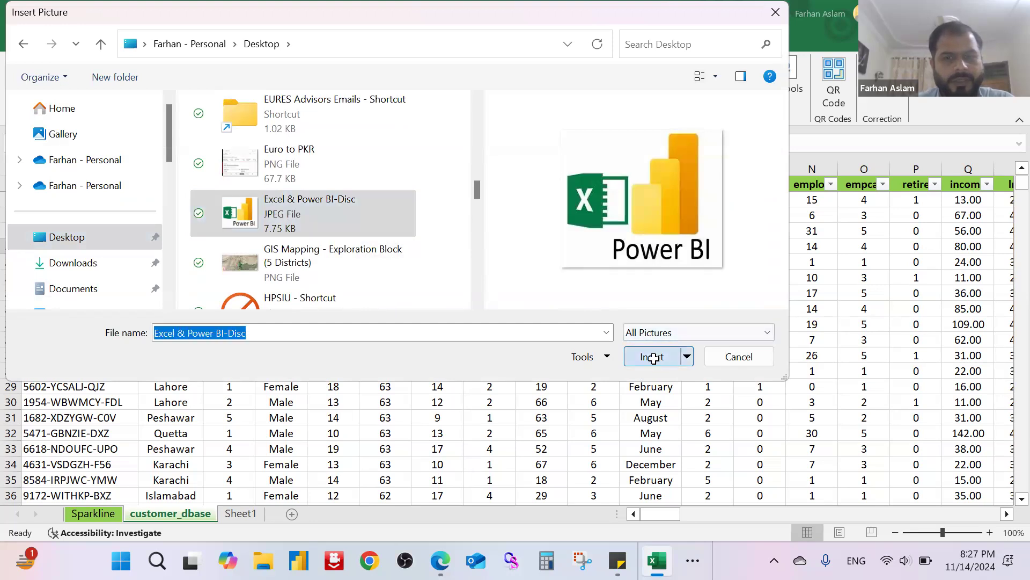
# Step: Move the inserted picture over columns E to I and look through the available picture styles
pyautogui.moveTo(346, 257); pyautogui.dragTo(575, 245)
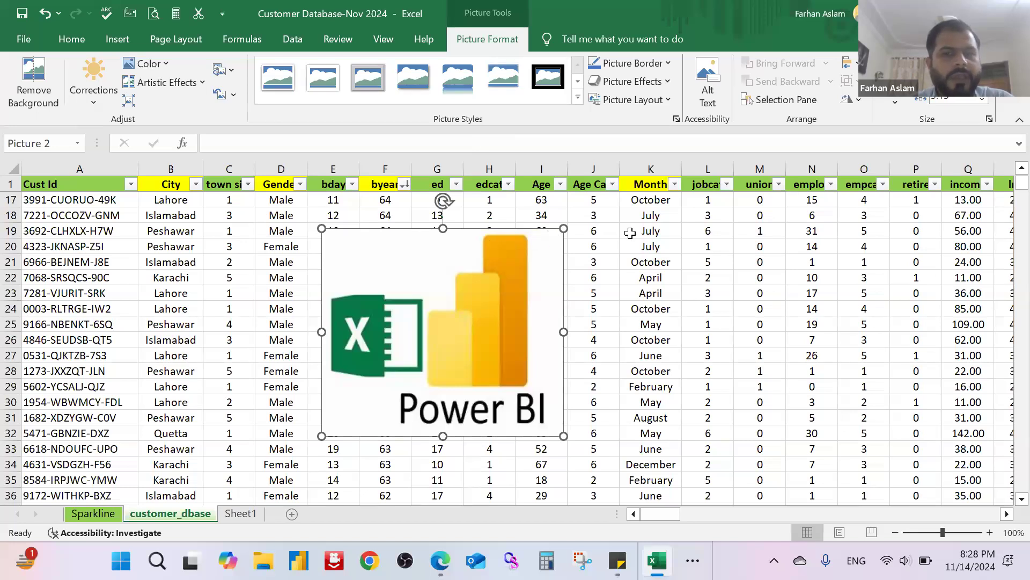
pyautogui.click(662, 244)
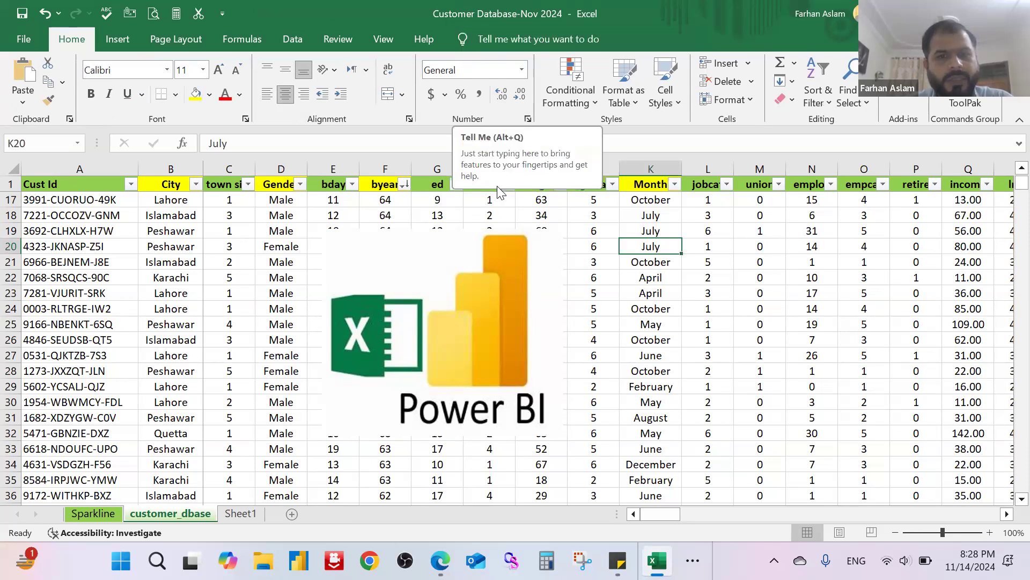
pyautogui.click(469, 244)
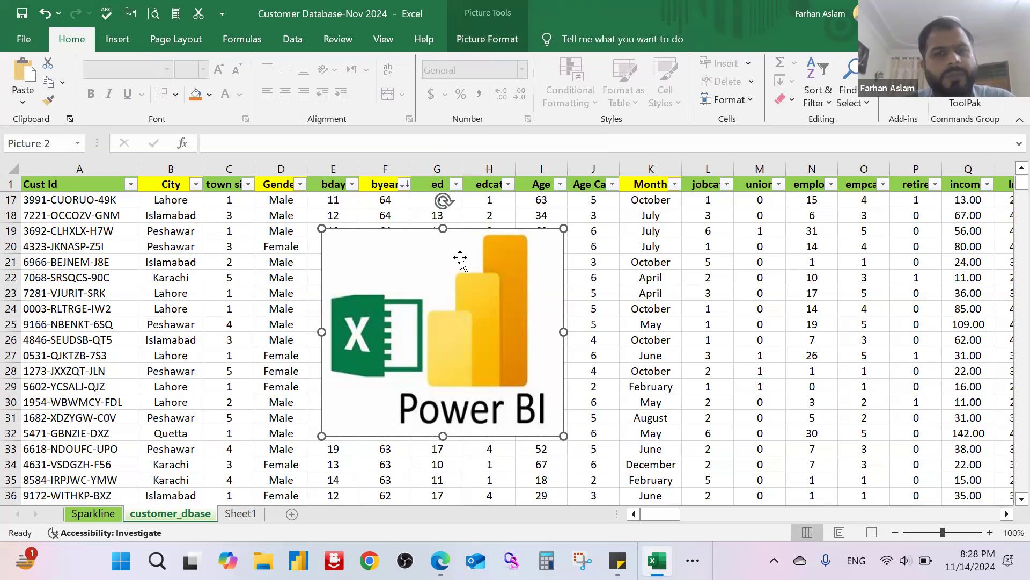
pyautogui.click(484, 46)
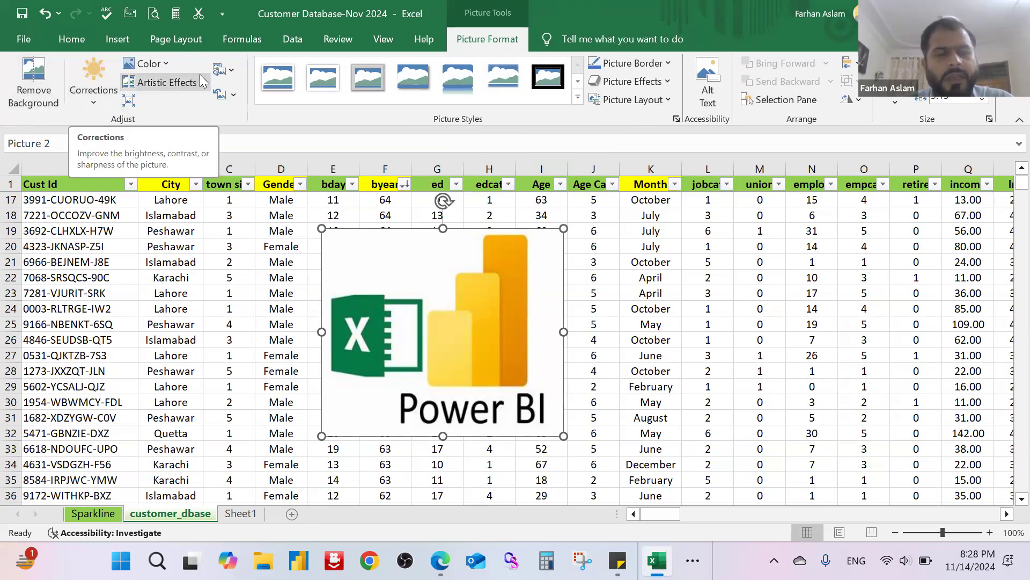
pyautogui.click(578, 97)
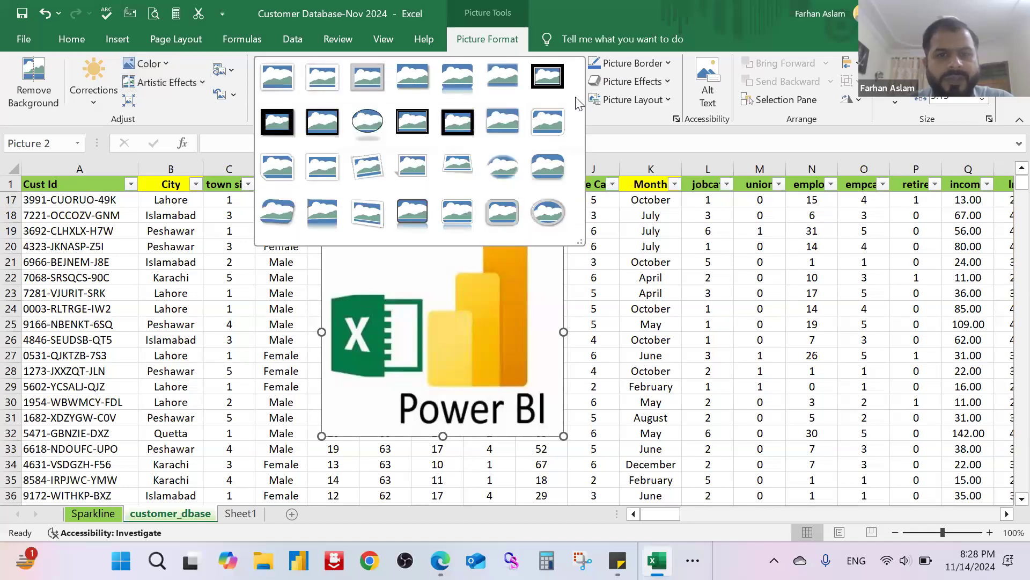
pyautogui.click(677, 69)
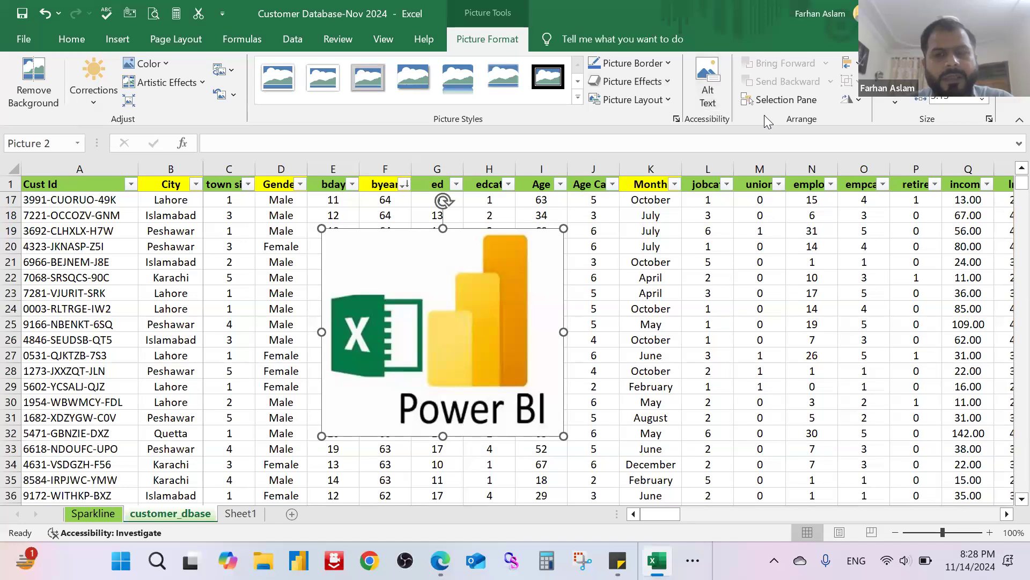
# Step: Rotate the picture left 90° and flip it vertically twice
pyautogui.click(848, 100)
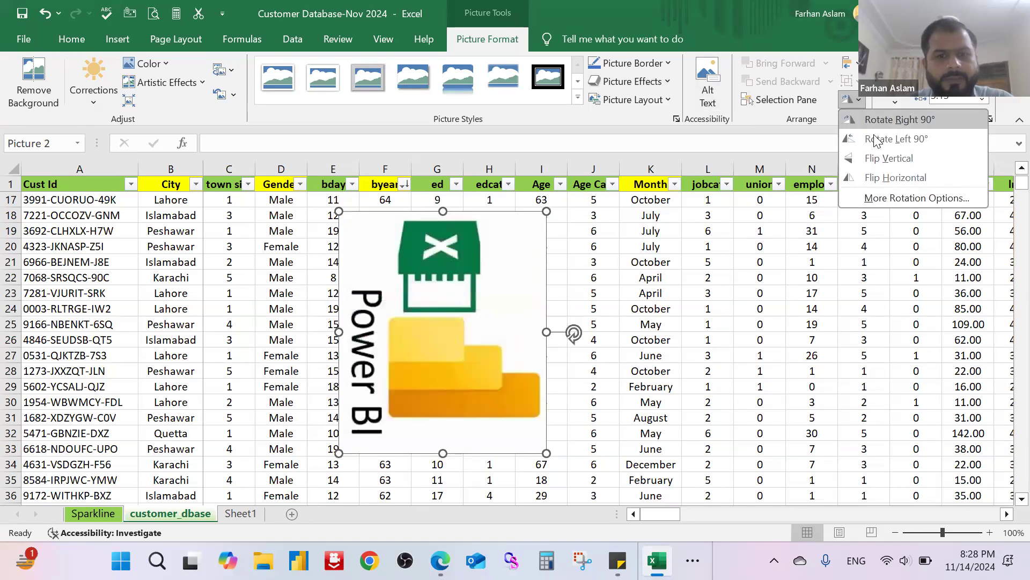
pyautogui.press('Escape')
pyautogui.click(849, 100)
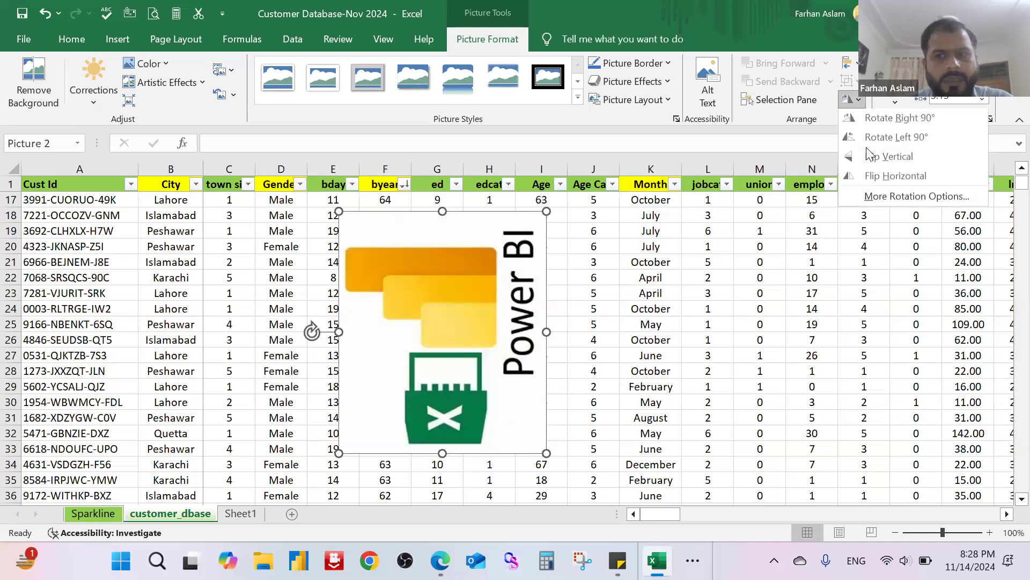
pyautogui.click(867, 150)
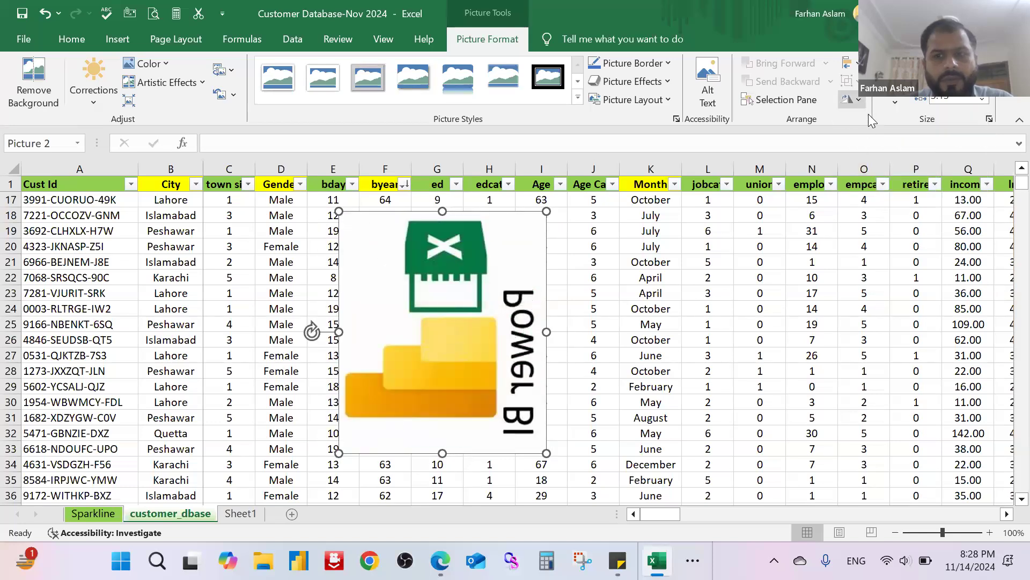
pyautogui.click(857, 99)
pyautogui.click(885, 159)
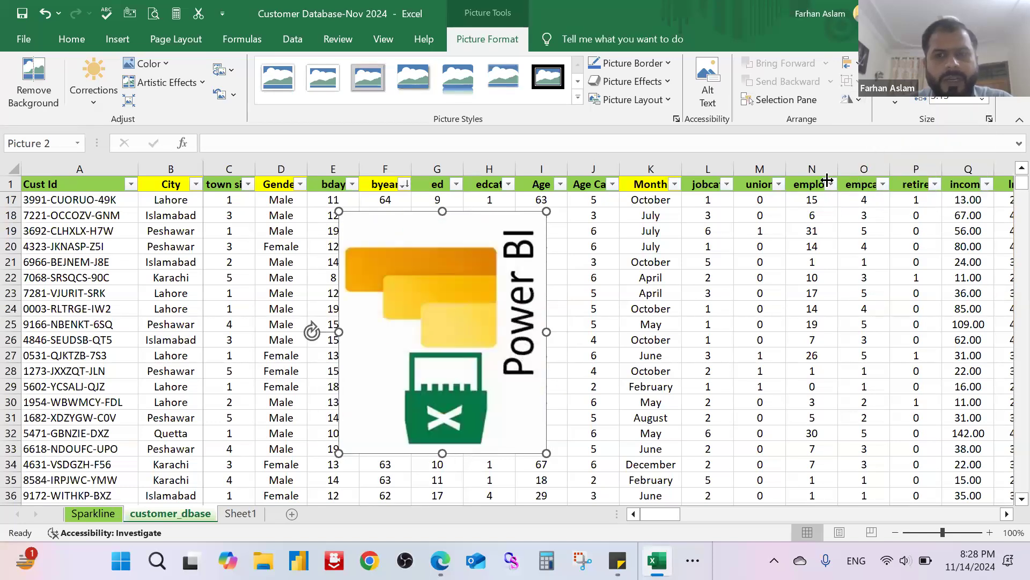
# Step: Crop away the upper part of the rotated picture down to about row 24, and delete the picture
pyautogui.click(893, 103)
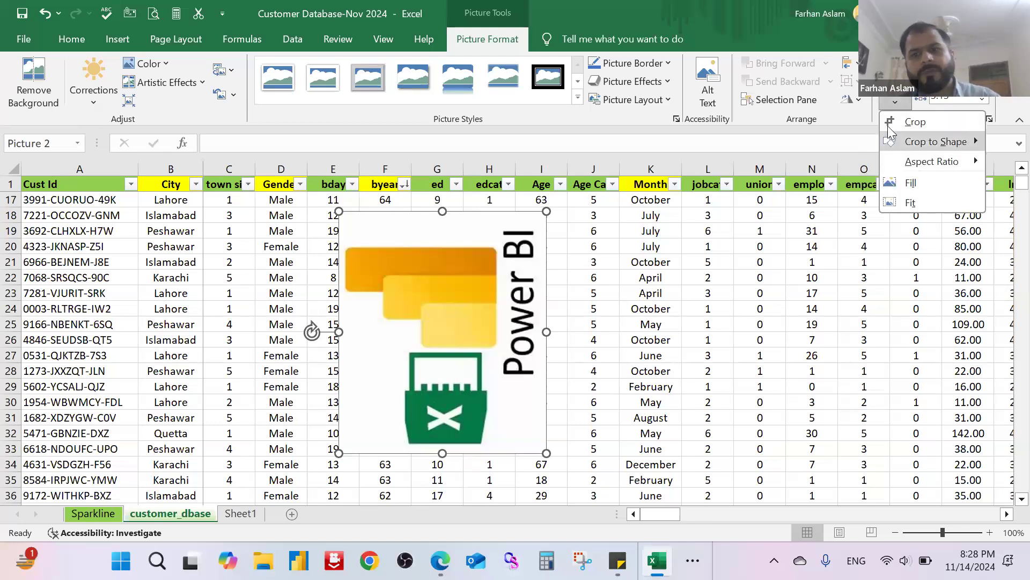
pyautogui.click(888, 124)
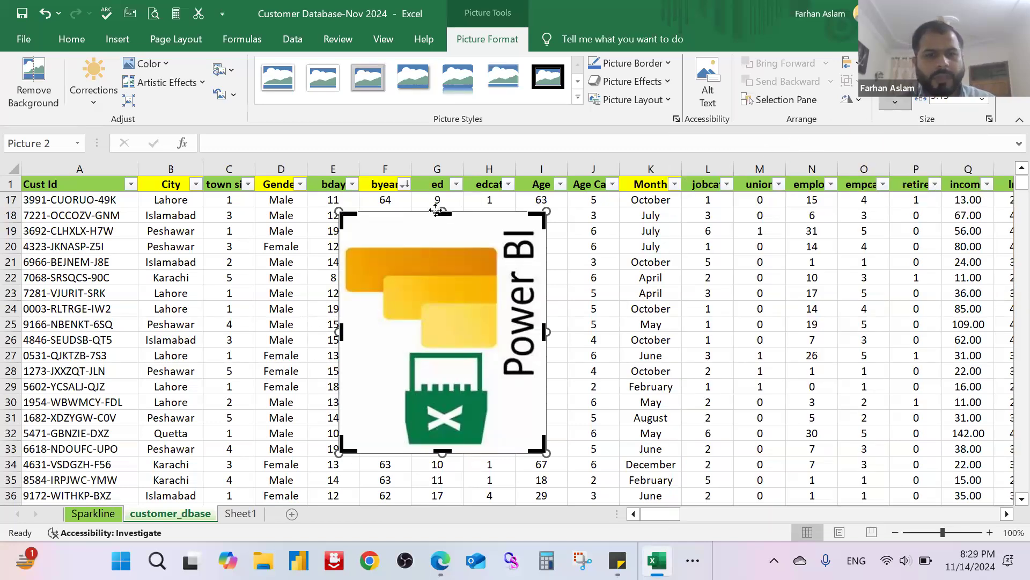
pyautogui.moveTo(442, 213); pyautogui.dragTo(462, 314)
pyautogui.click(652, 292)
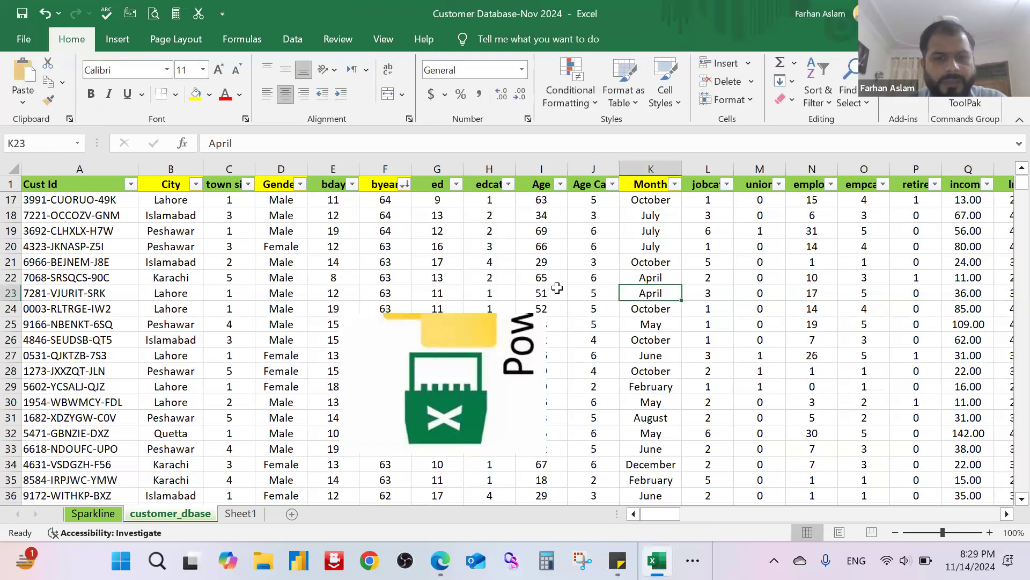
pyautogui.click(474, 351)
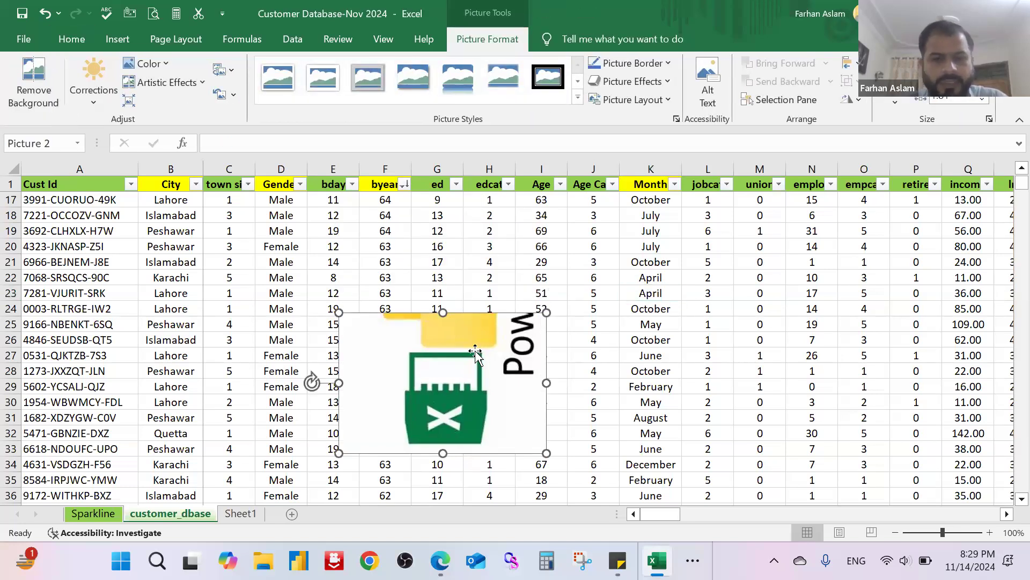
pyautogui.press('Delete')
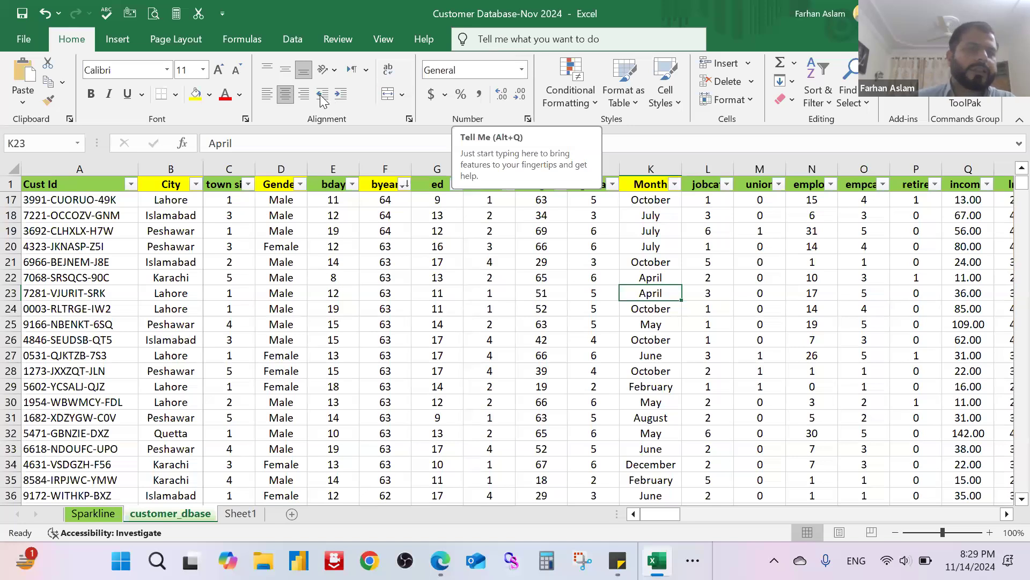
# Step: Browse the Bing picture categories available for inserting an online picture, and close them without inserting any
pyautogui.click(117, 37)
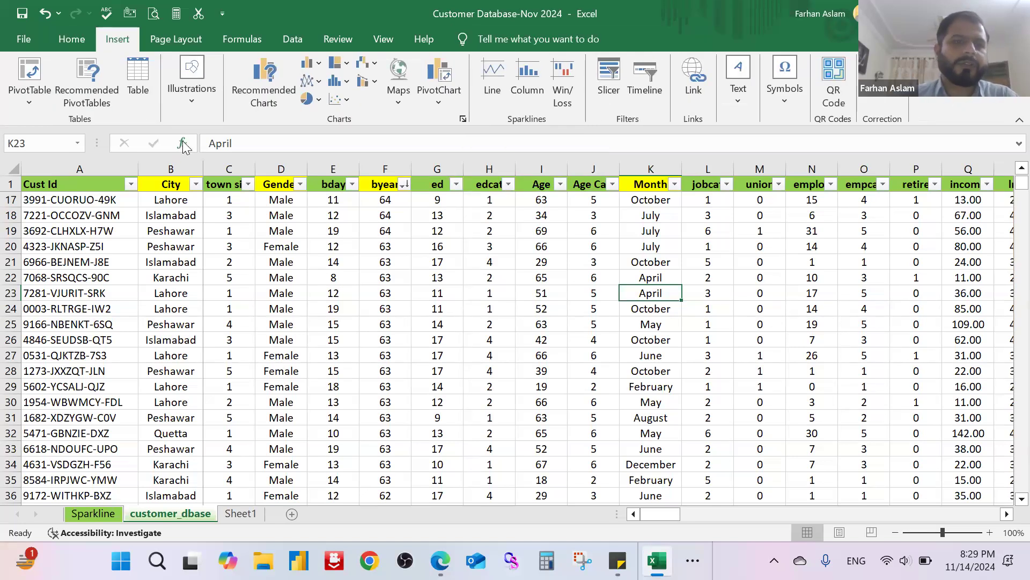
pyautogui.click(196, 104)
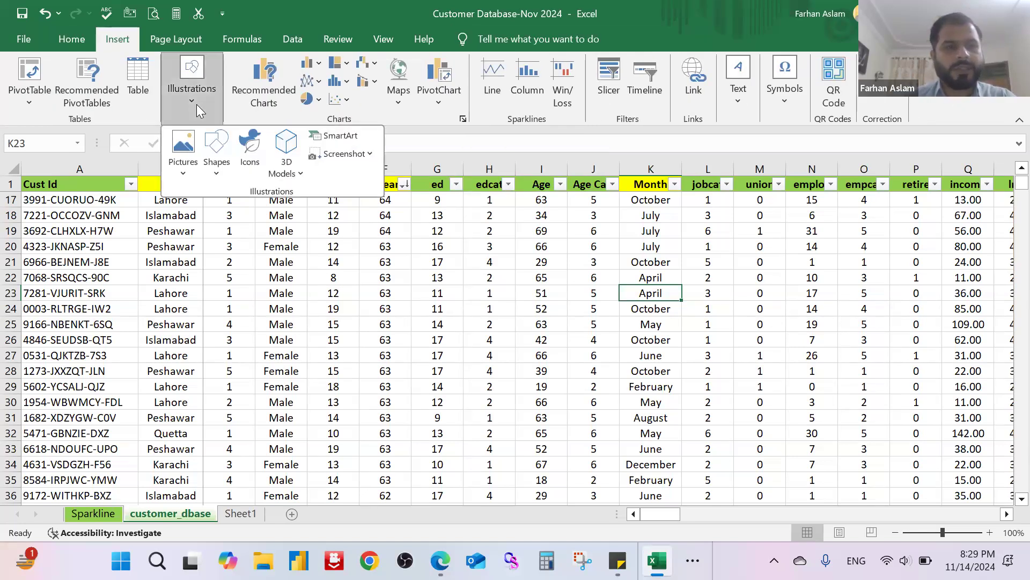
pyautogui.click(184, 175)
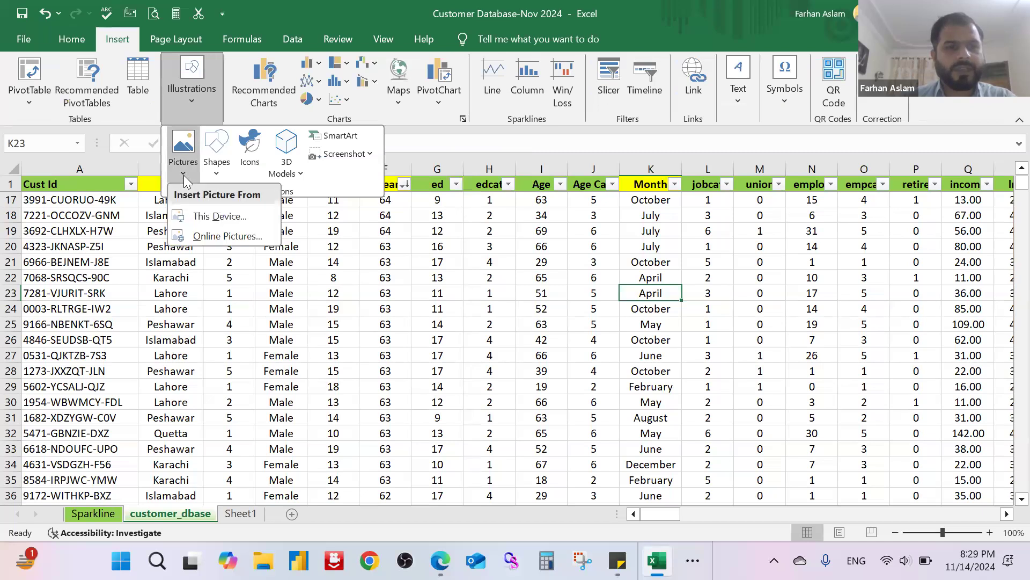
pyautogui.click(232, 239)
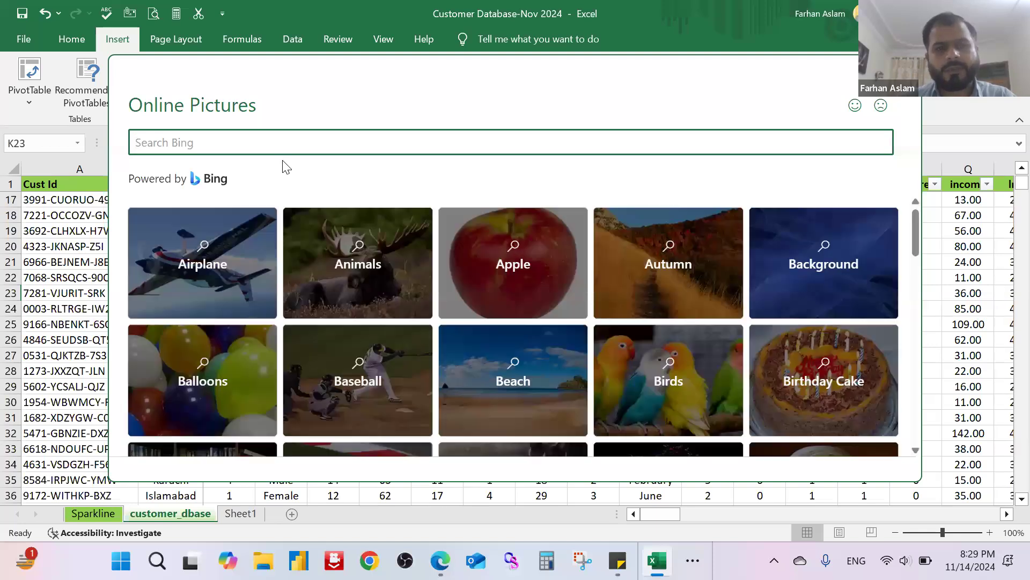
pyautogui.scroll(-10, 517, 268)
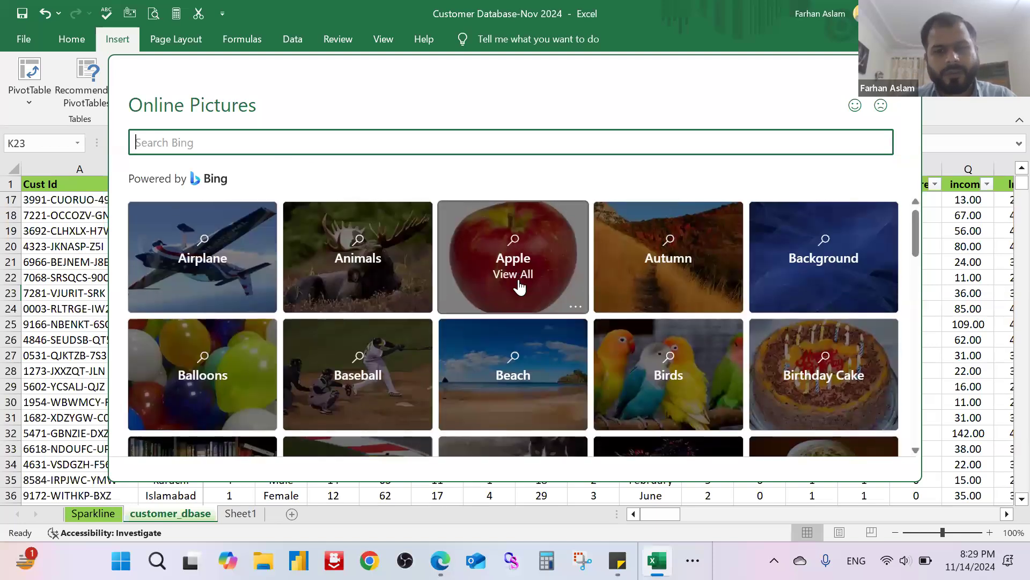
pyautogui.scroll(-5, 518, 288)
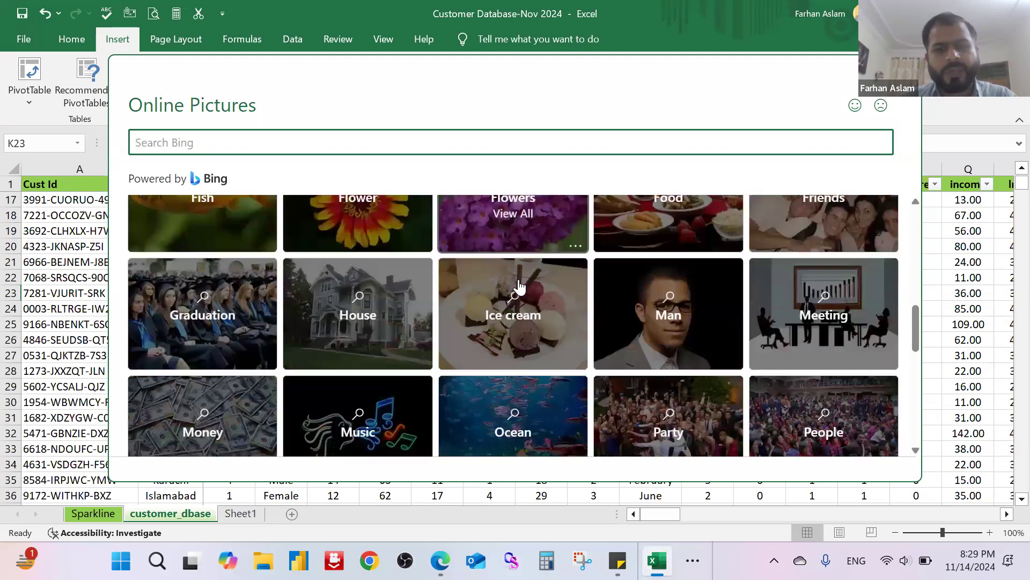
pyautogui.scroll(3, 510, 290)
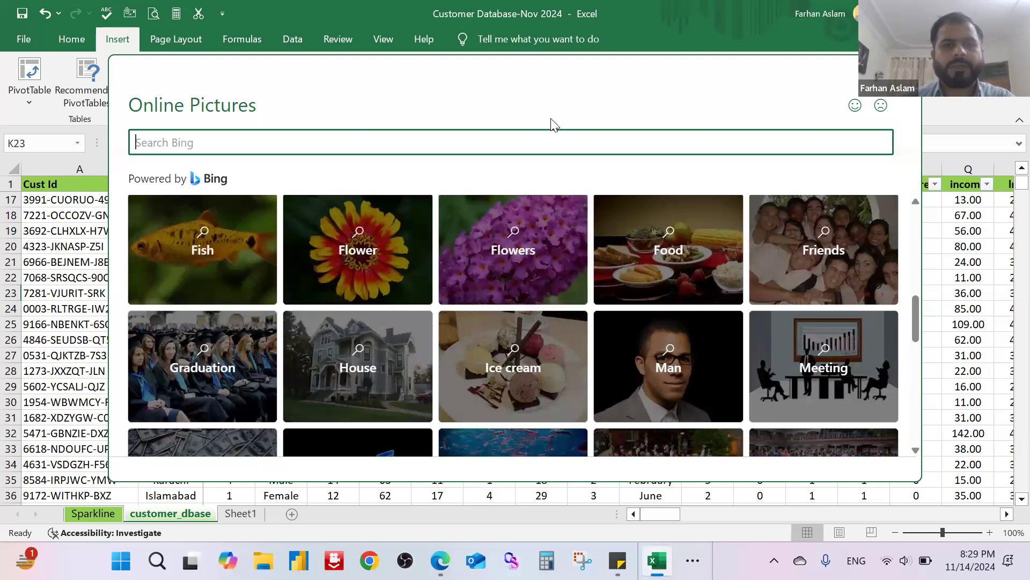
pyautogui.press('Escape')
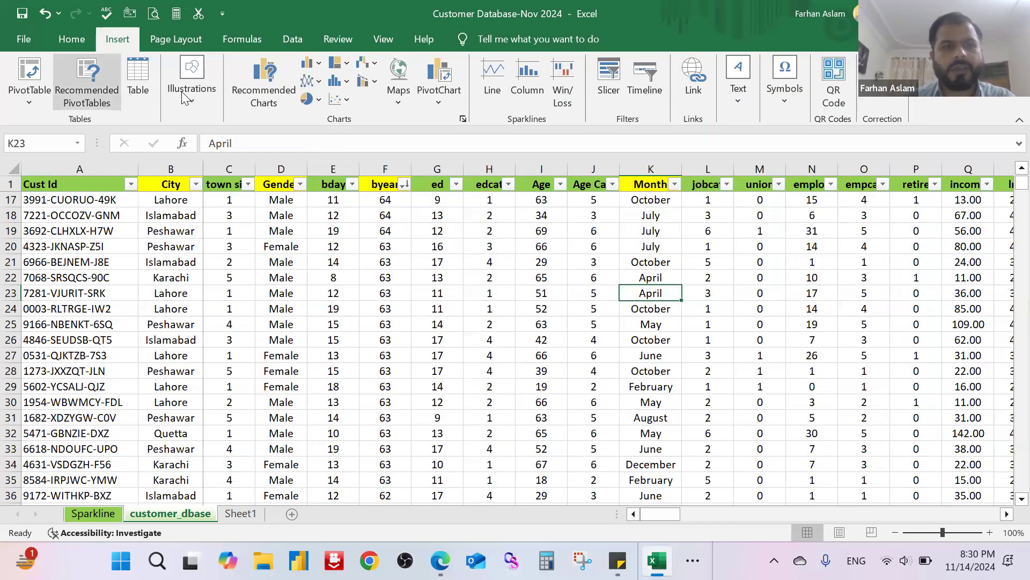
# Step: Draw a straight arrow shape from column C to column F across rows 18 and 19
pyautogui.click(191, 98)
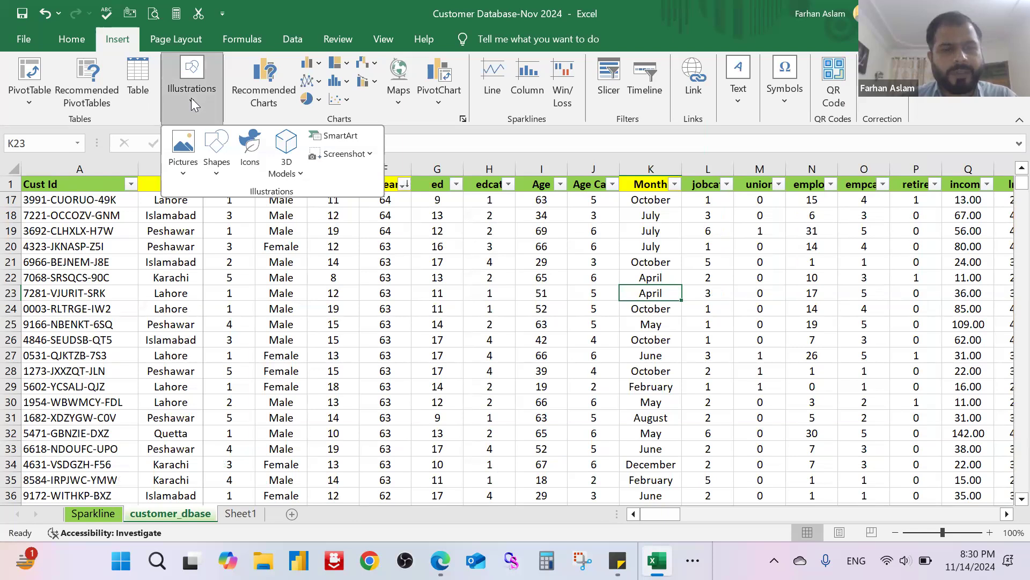
pyautogui.click(216, 173)
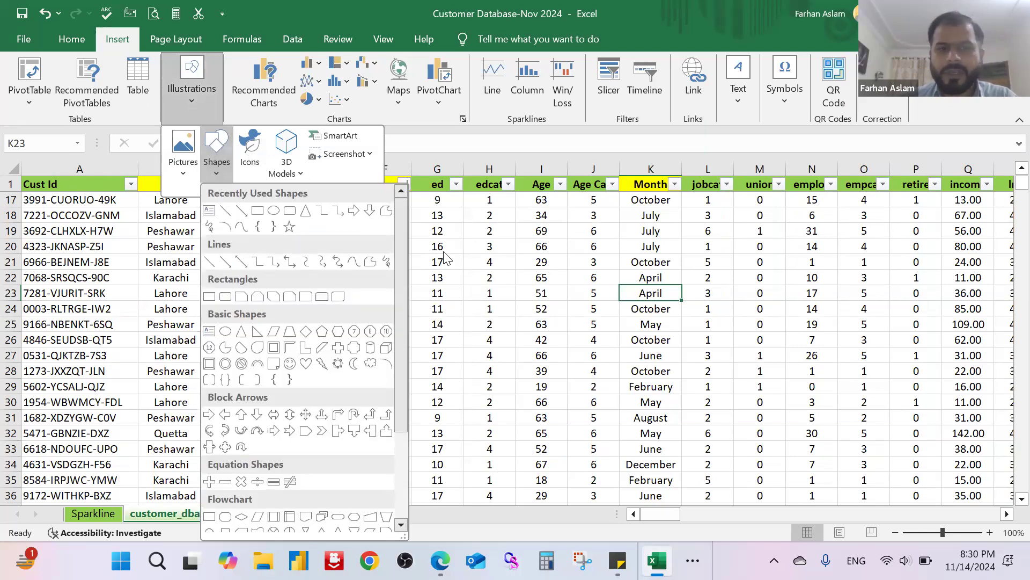
pyautogui.moveTo(404, 256); pyautogui.dragTo(424, 372)
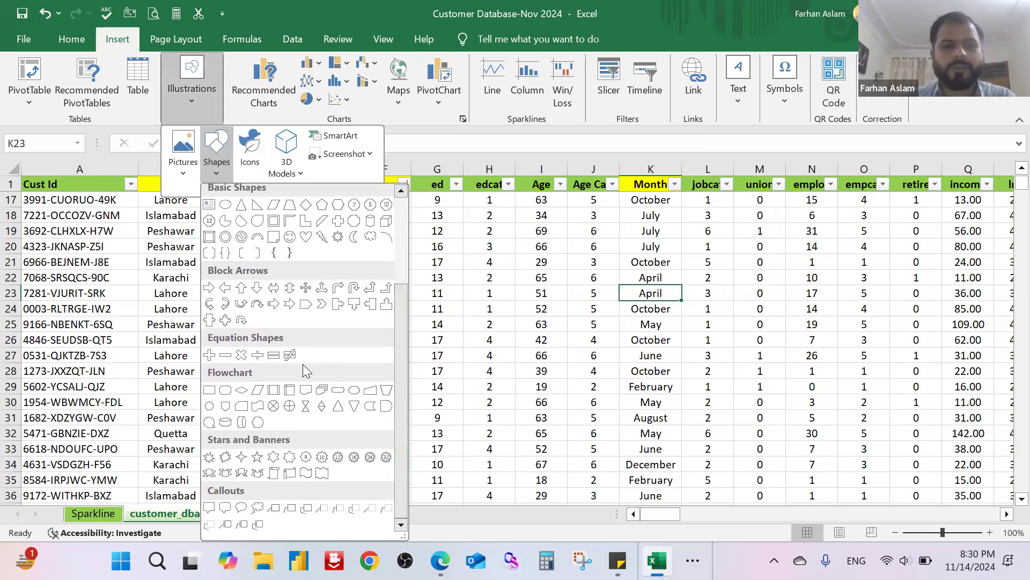
pyautogui.scroll(4, 312, 355)
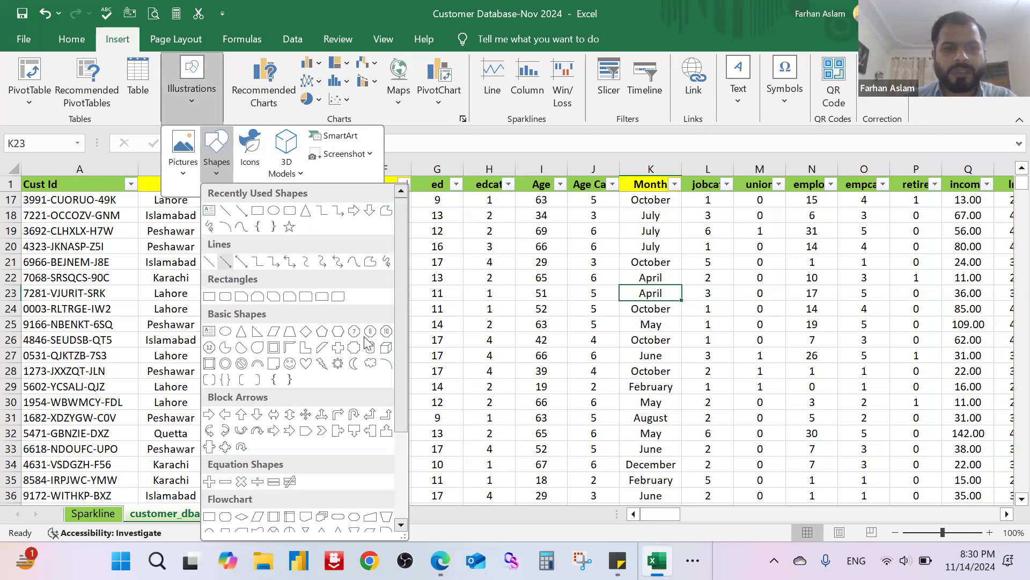
pyautogui.click(225, 262)
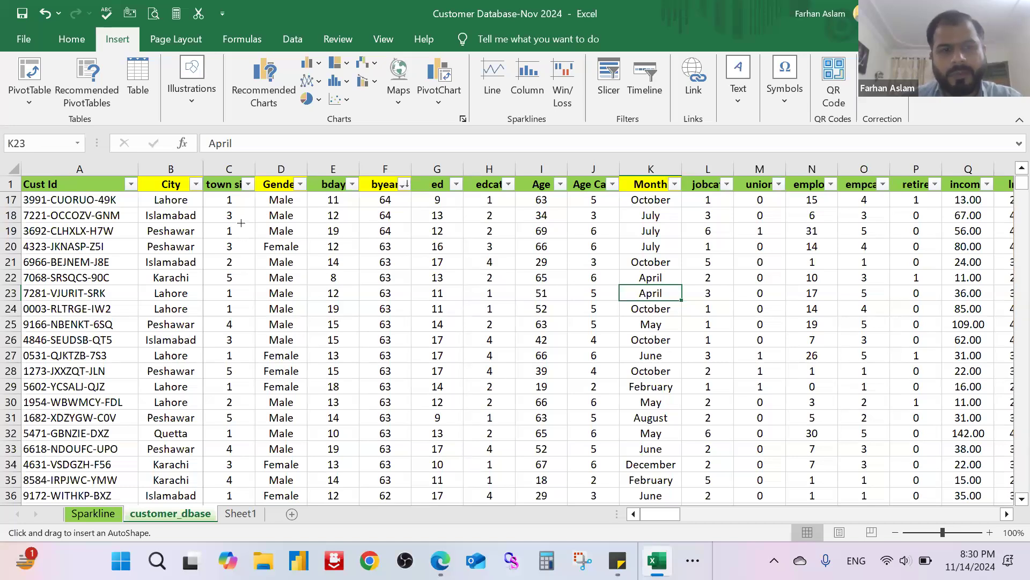
pyautogui.moveTo(245, 225); pyautogui.dragTo(370, 219)
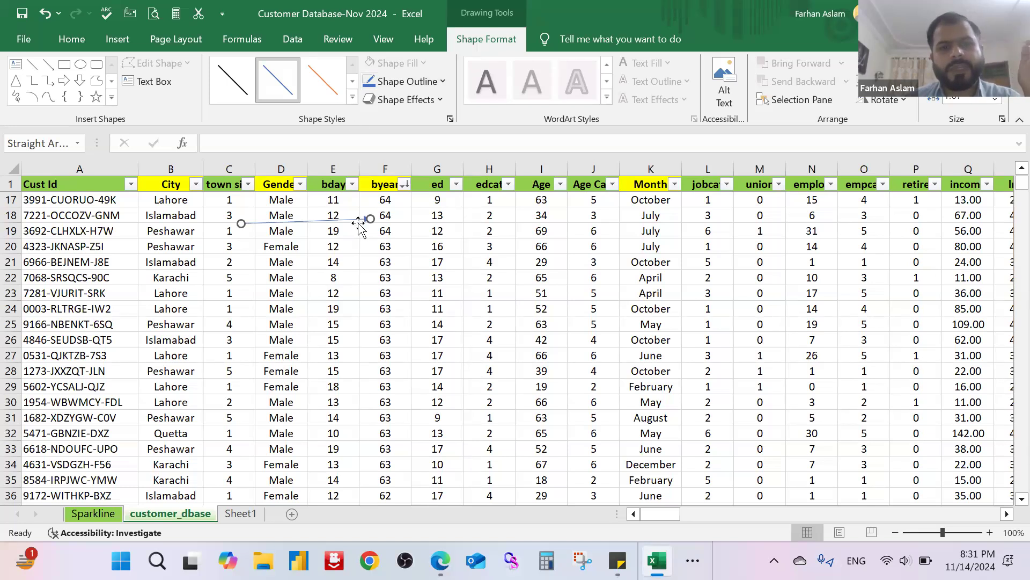
# Step: Apply the thick black theme line style to the arrow
pyautogui.click(353, 98)
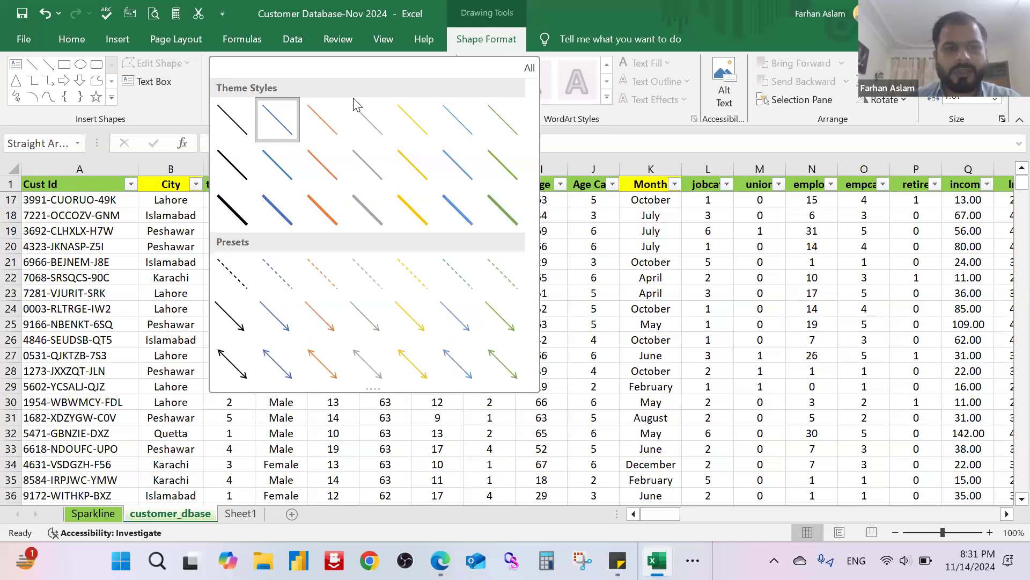
pyautogui.click(233, 210)
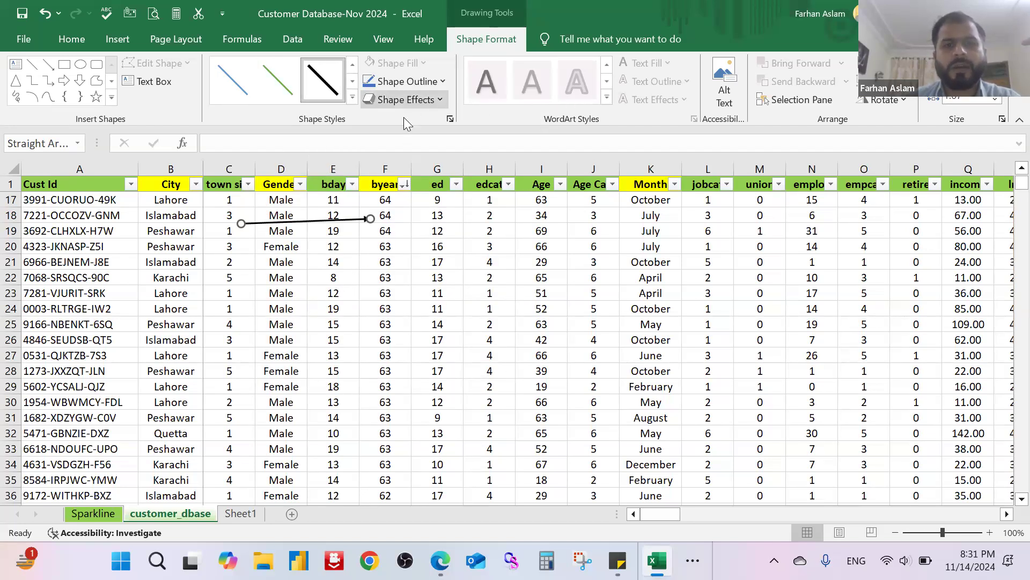
pyautogui.click(443, 82)
pyautogui.click(443, 82)
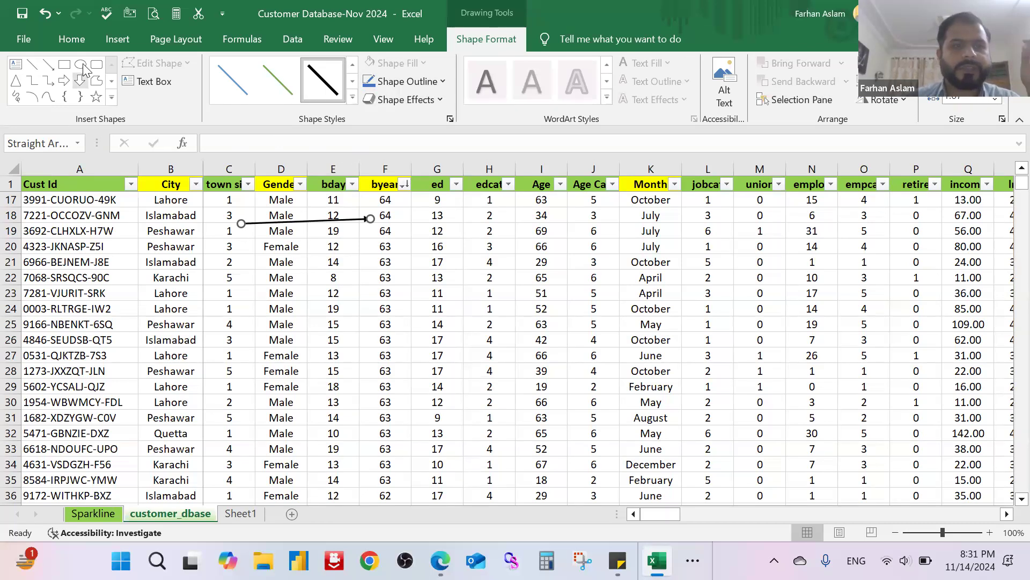
# Step: Draw a wavy flowchart punched tape shape covering about columns E to J, rows 21 to 31
pyautogui.click(114, 40)
pyautogui.click(193, 86)
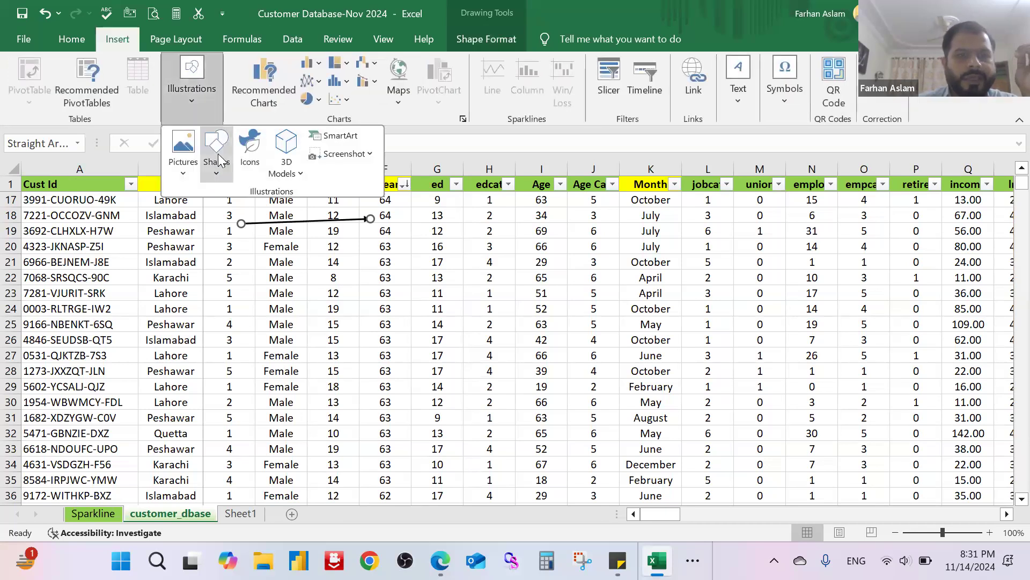
pyautogui.click(216, 158)
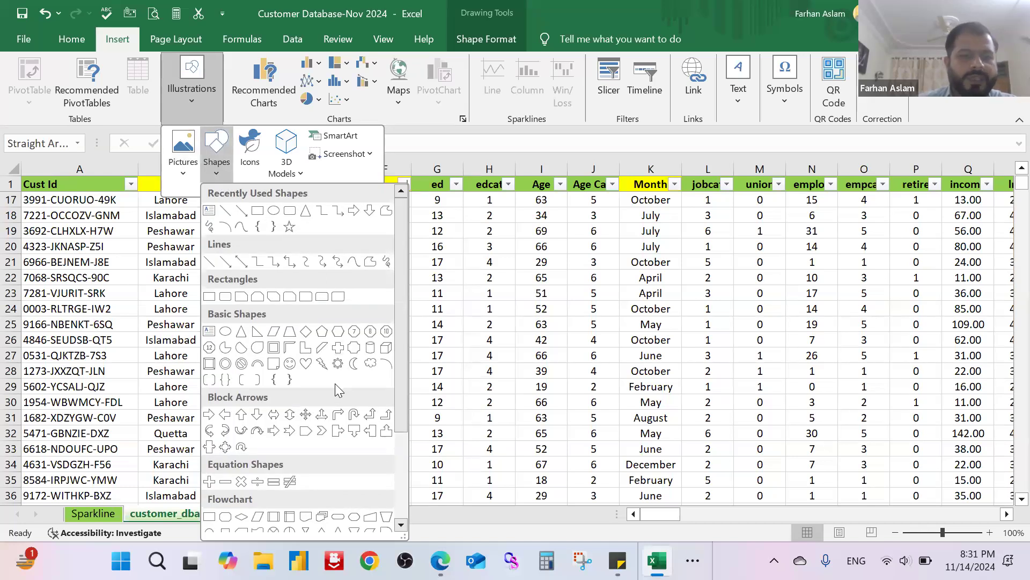
pyautogui.scroll(-3, 335, 383)
pyautogui.click(268, 406)
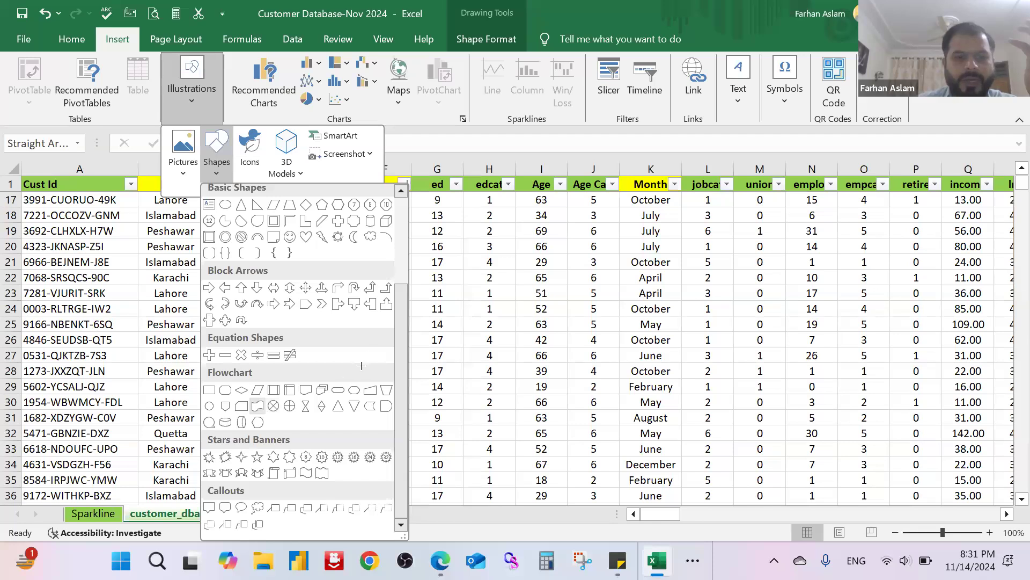
pyautogui.moveTo(303, 270); pyautogui.dragTo(593, 419)
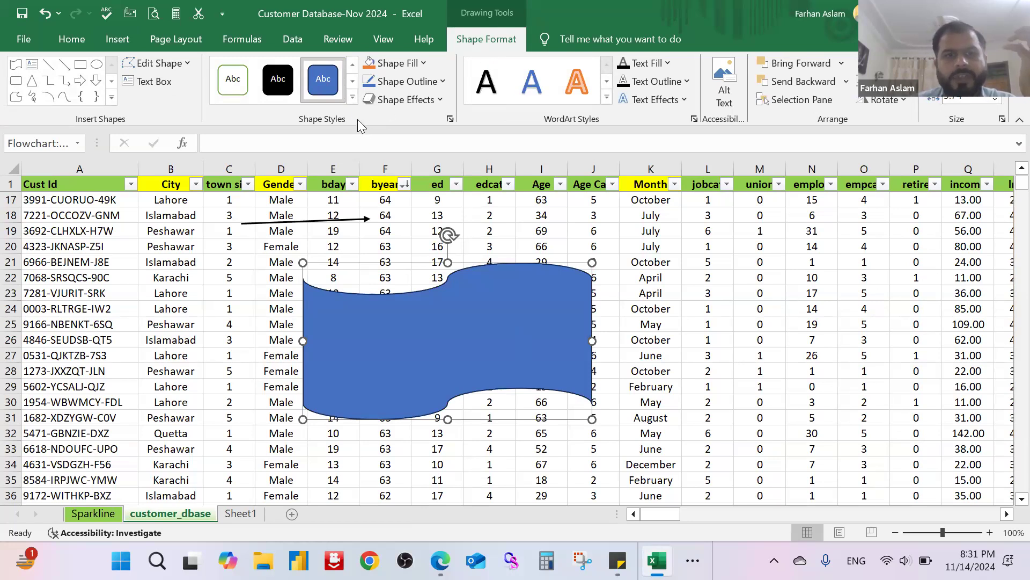
# Step: Apply the theme style with white fill and light blue outline to the wavy flowchart shape
pyautogui.click(353, 99)
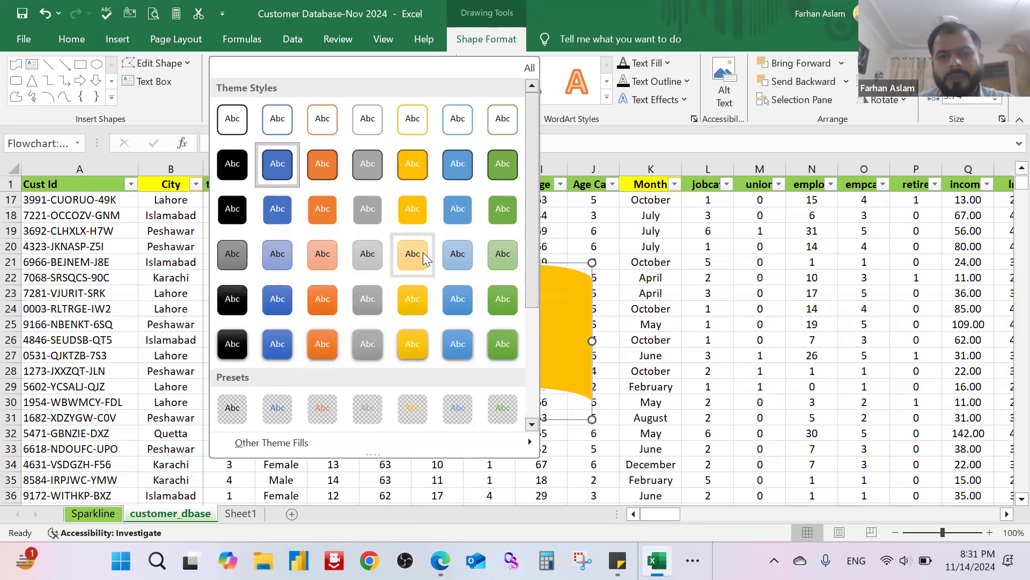
pyautogui.click(458, 119)
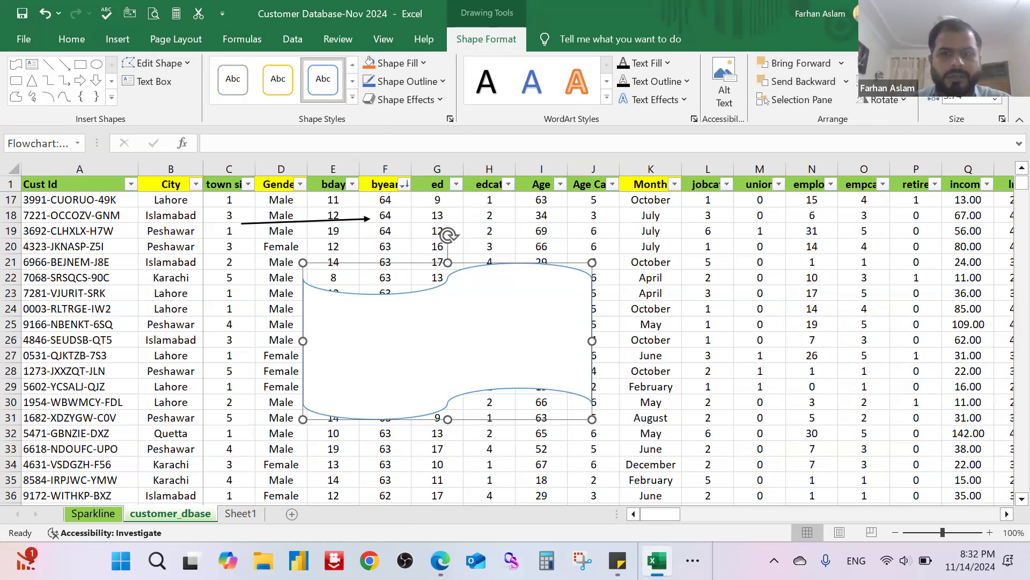
pyautogui.click(607, 97)
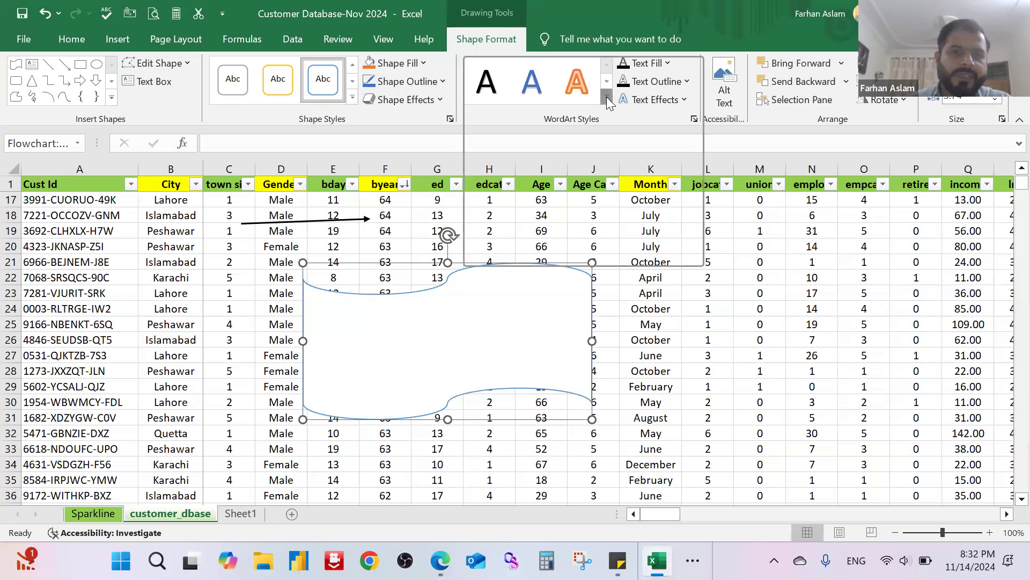
pyautogui.click(417, 141)
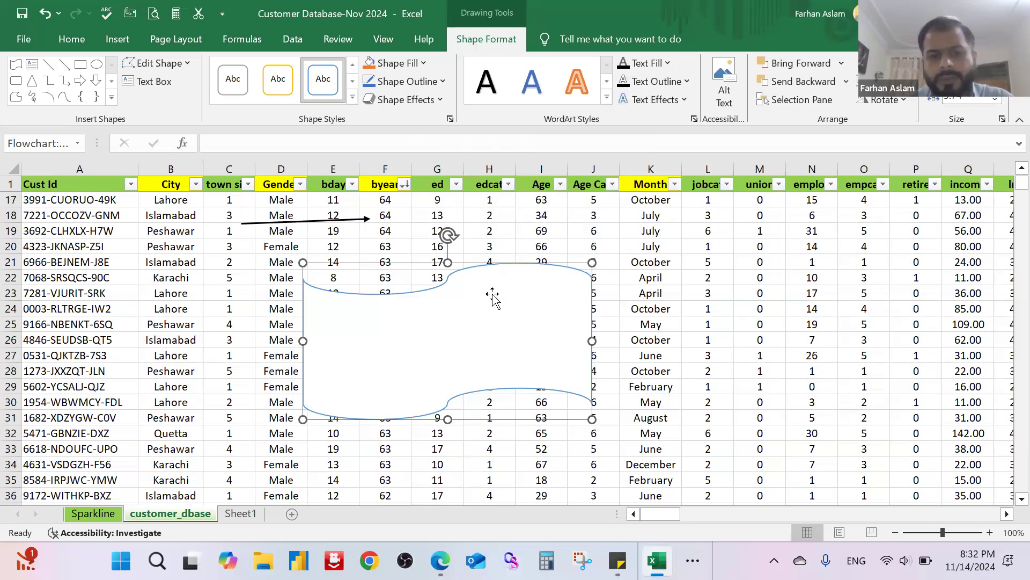
# Step: Add the text "Demo Shape" inside the wavy flowchart shape and make it bold
pyautogui.rightClick(462, 304)
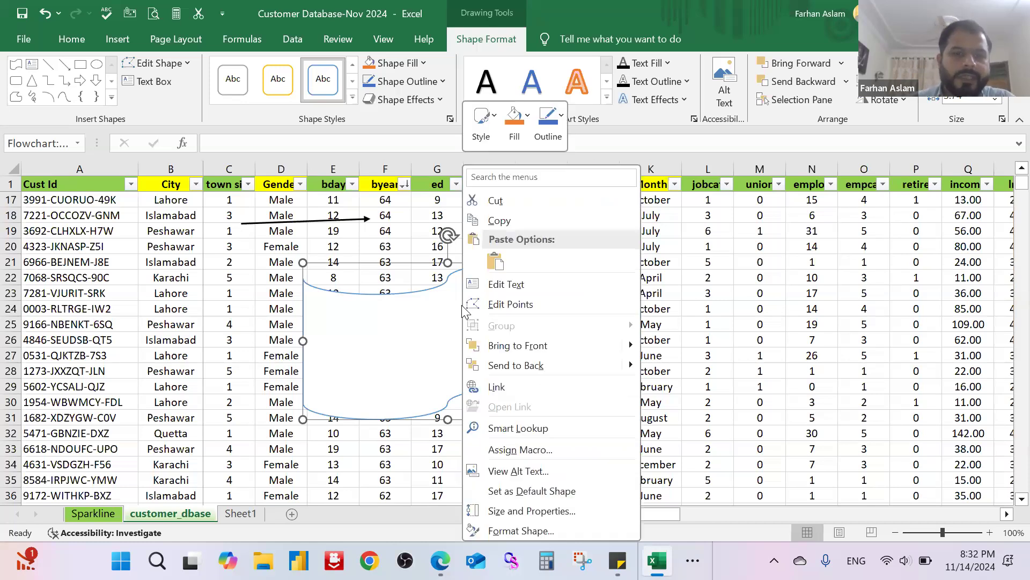
pyautogui.click(530, 290)
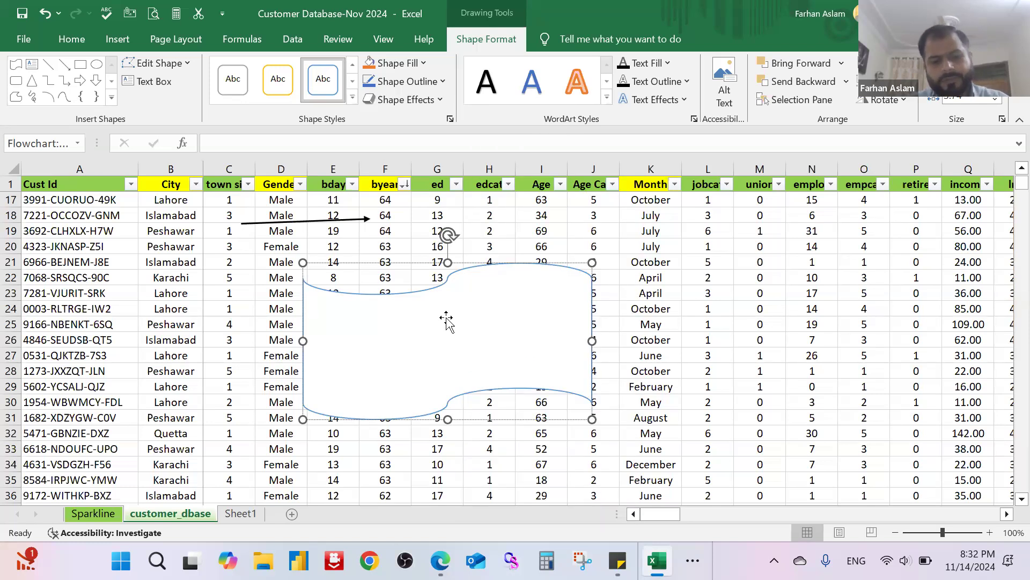
pyautogui.write('Demo')
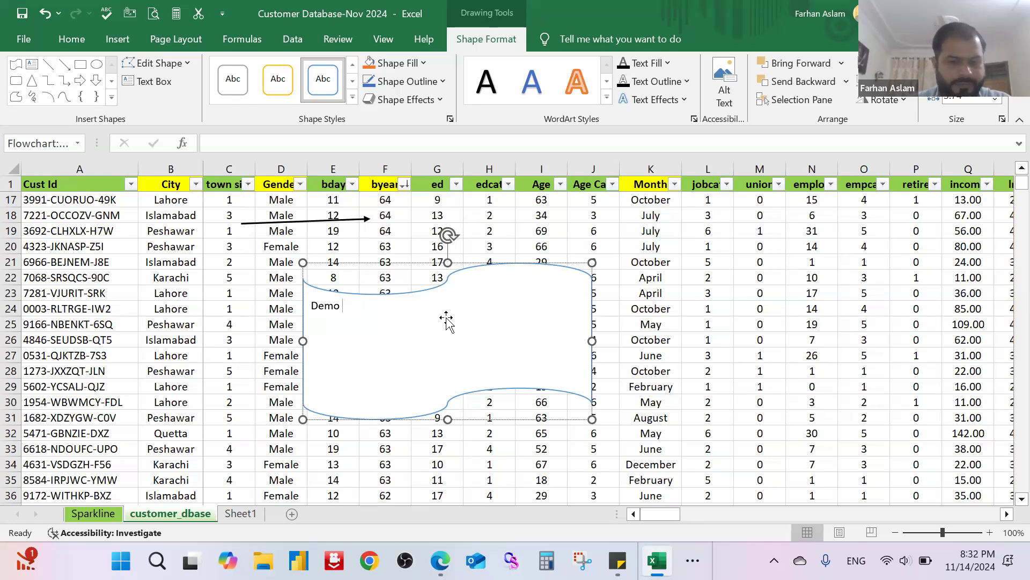
pyautogui.write('Shape')
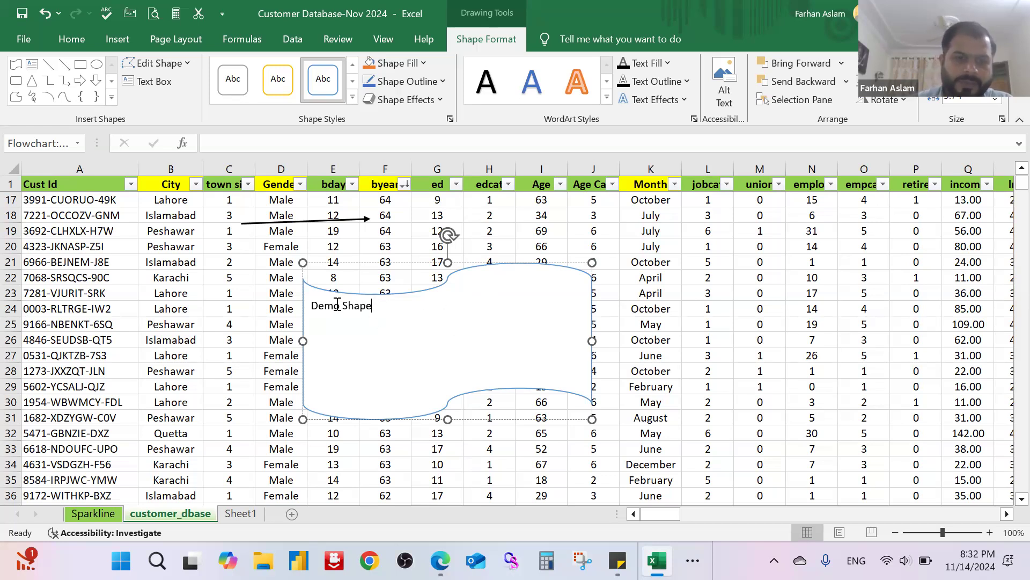
pyautogui.tripleClick(403, 309)
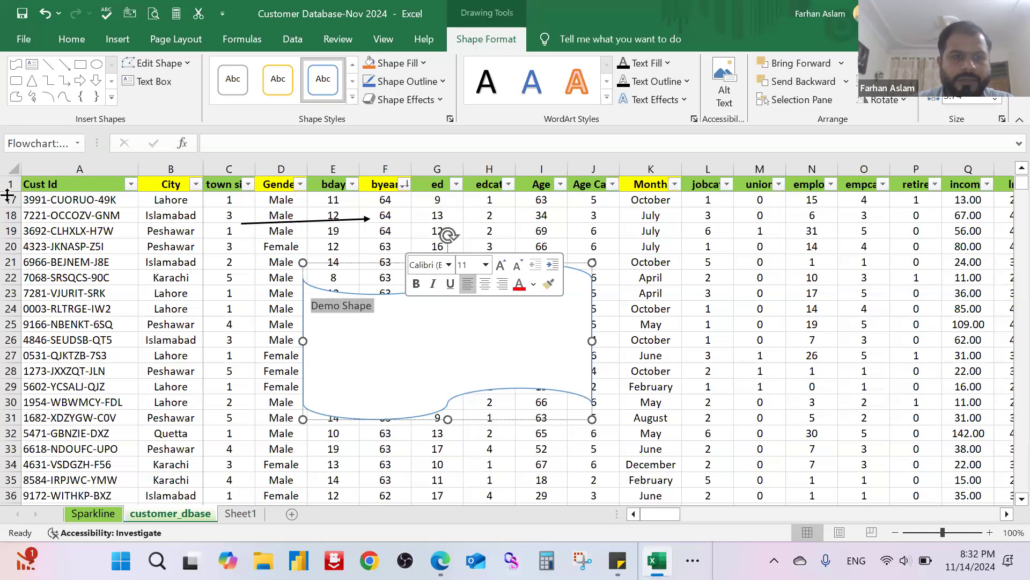
pyautogui.click(59, 36)
pyautogui.click(89, 94)
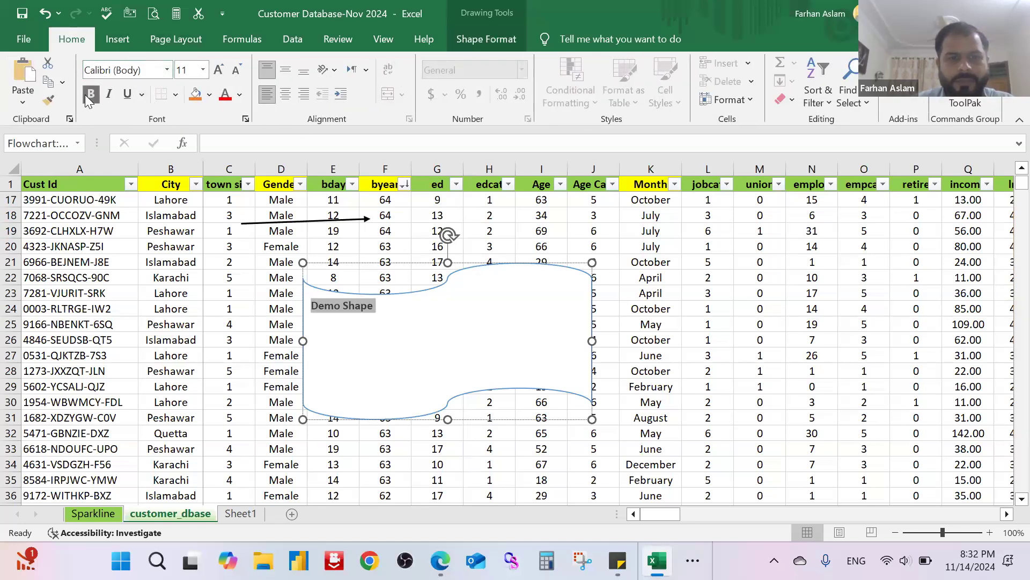
# Step: Insert the electric car with plug icon from the Vehicles icon category
pyautogui.click(117, 34)
pyautogui.click(207, 108)
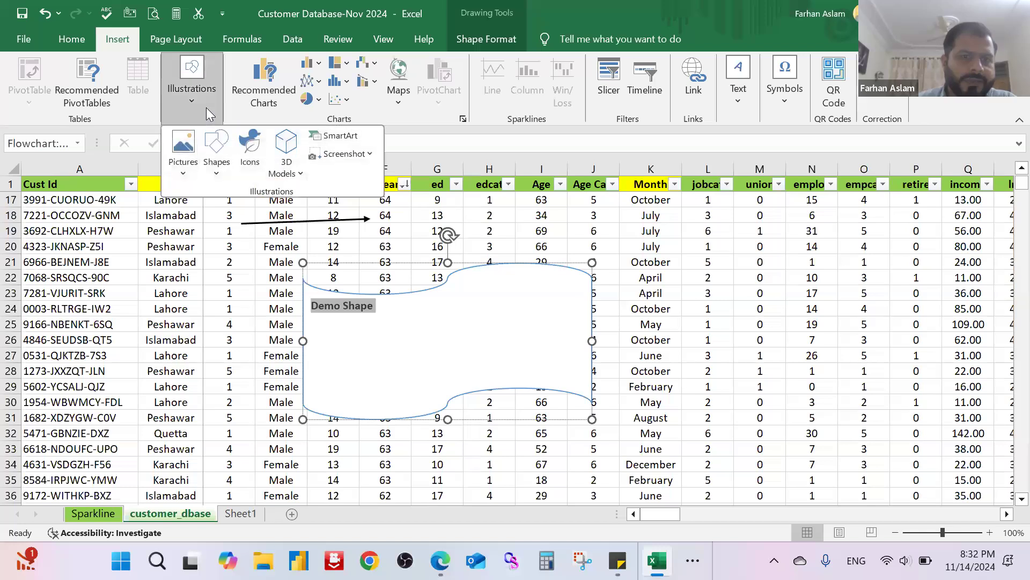
pyautogui.click(222, 172)
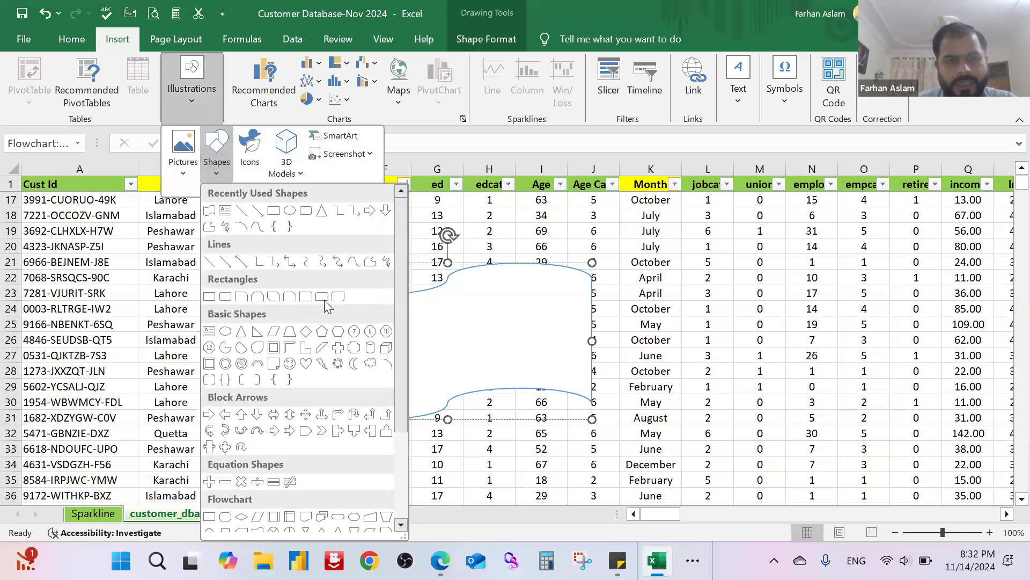
pyautogui.scroll(-3, 319, 279)
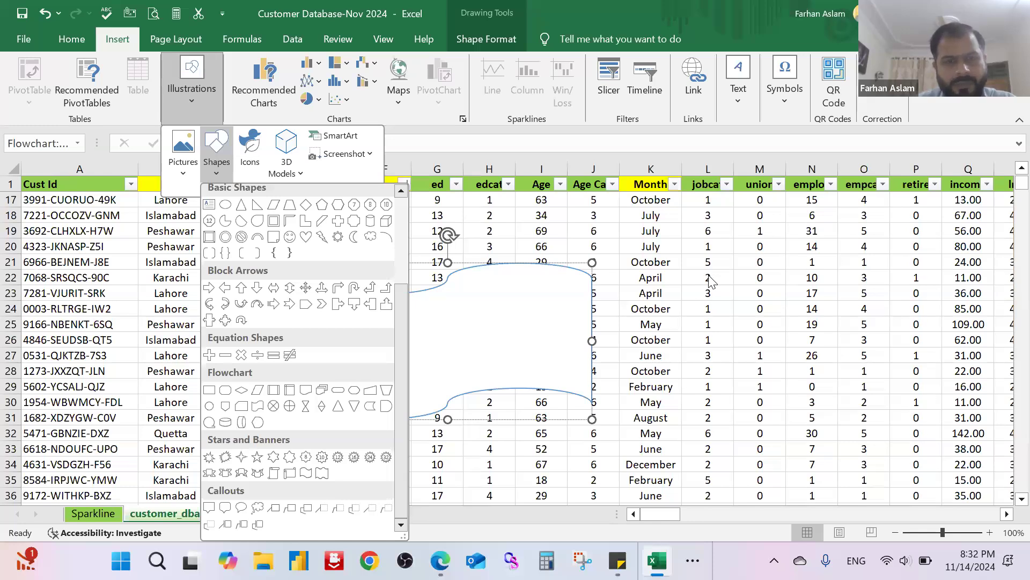
pyautogui.click(249, 159)
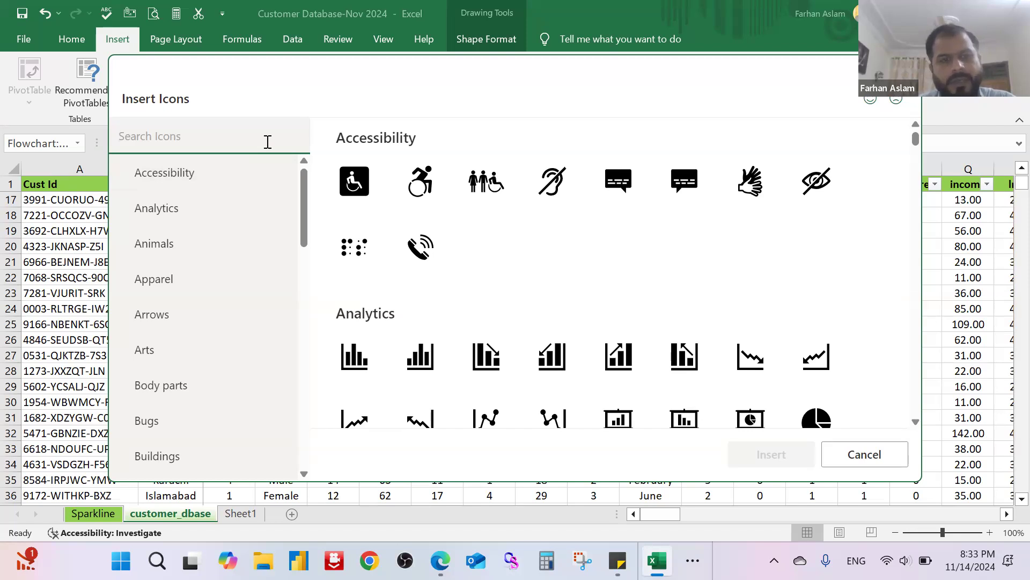
pyautogui.moveTo(305, 230); pyautogui.dragTo(316, 436)
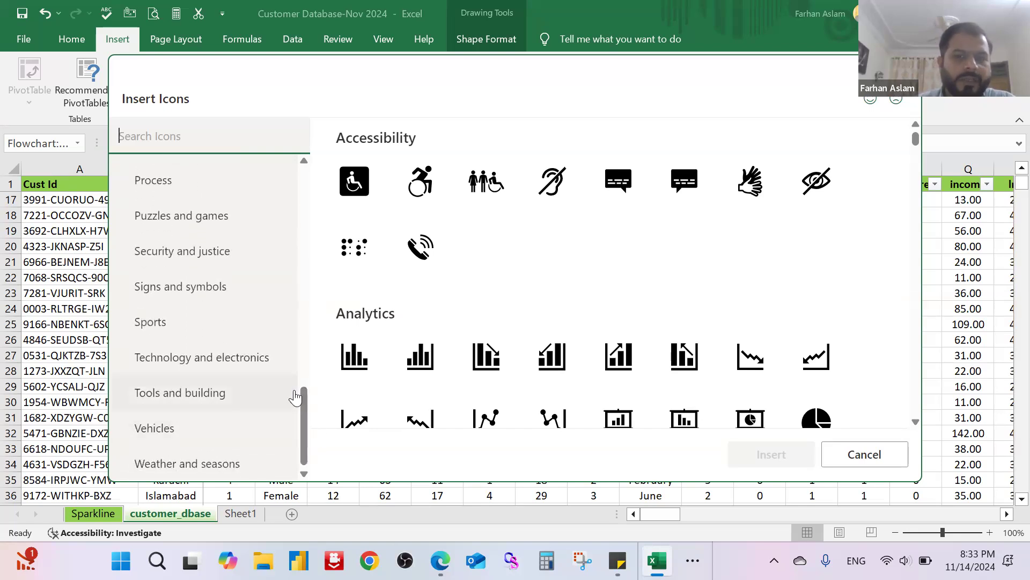
pyautogui.click(153, 429)
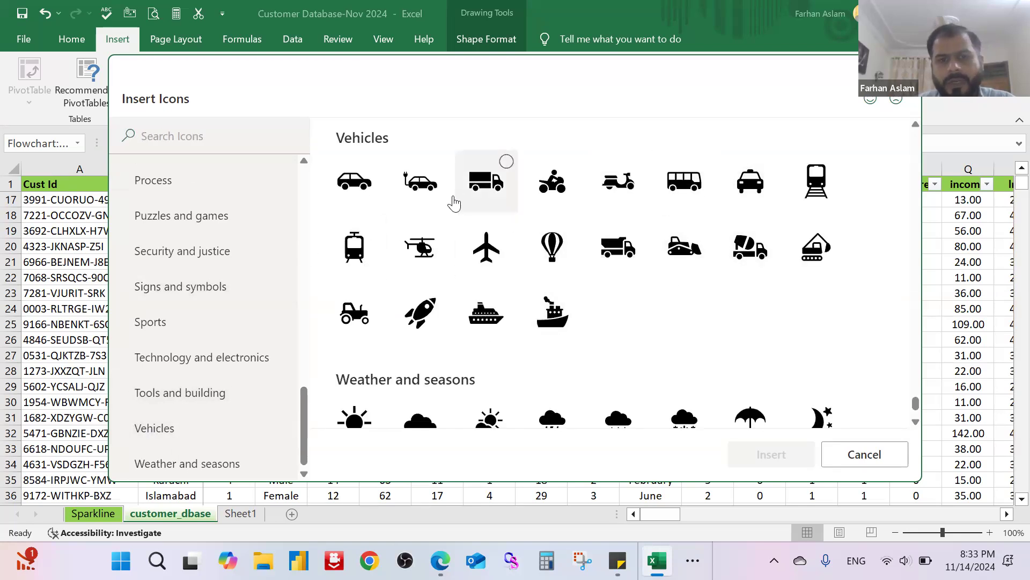
pyautogui.click(440, 166)
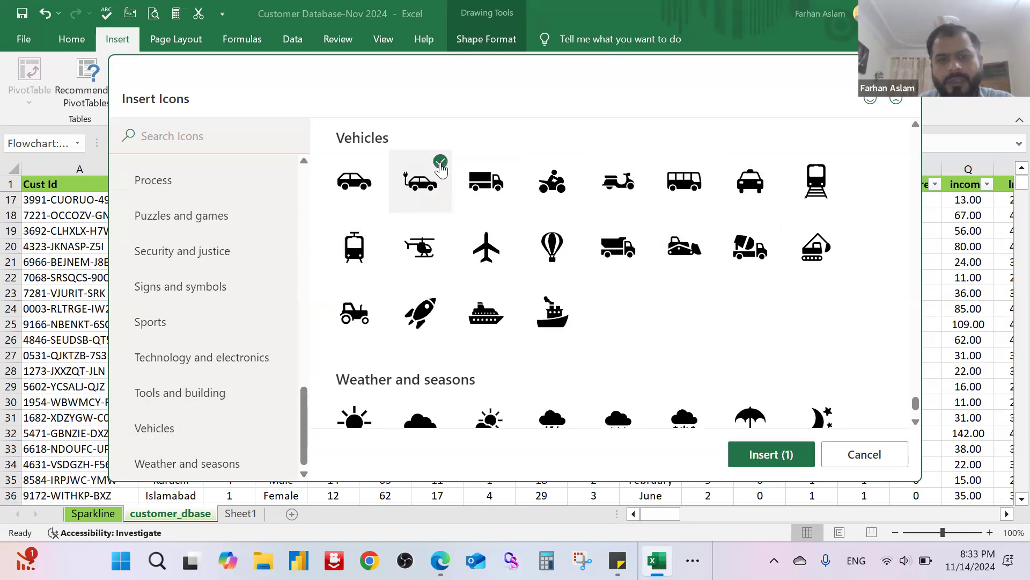
pyautogui.click(771, 455)
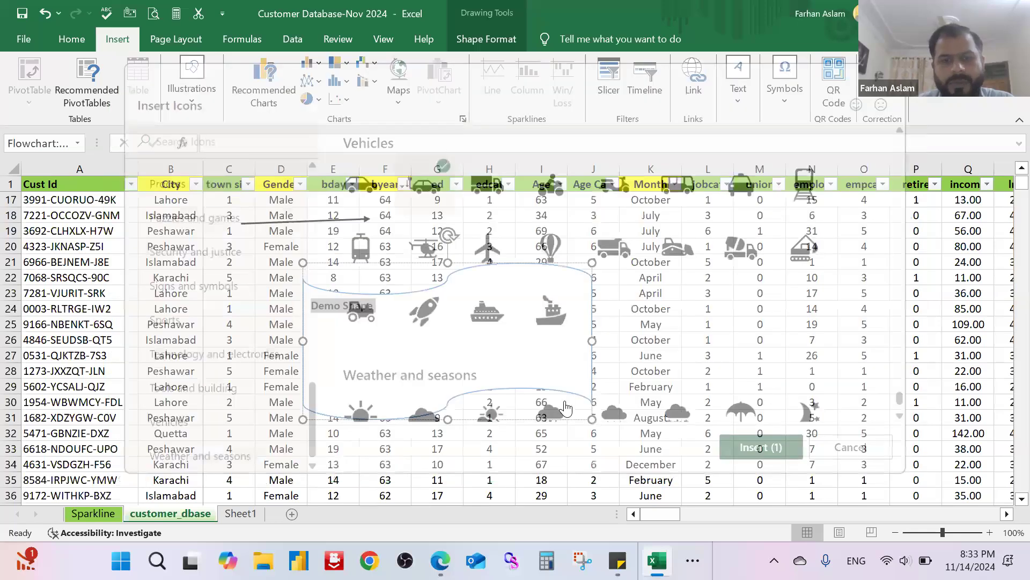
# Step: Enlarge the electric car icon and place it over about columns K to N, rows 20 to 30
pyautogui.click(675, 290)
pyautogui.click(676, 351)
pyautogui.click(675, 330)
pyautogui.moveTo(697, 284); pyautogui.dragTo(776, 205)
pyautogui.moveTo(722, 273); pyautogui.dragTo(761, 298)
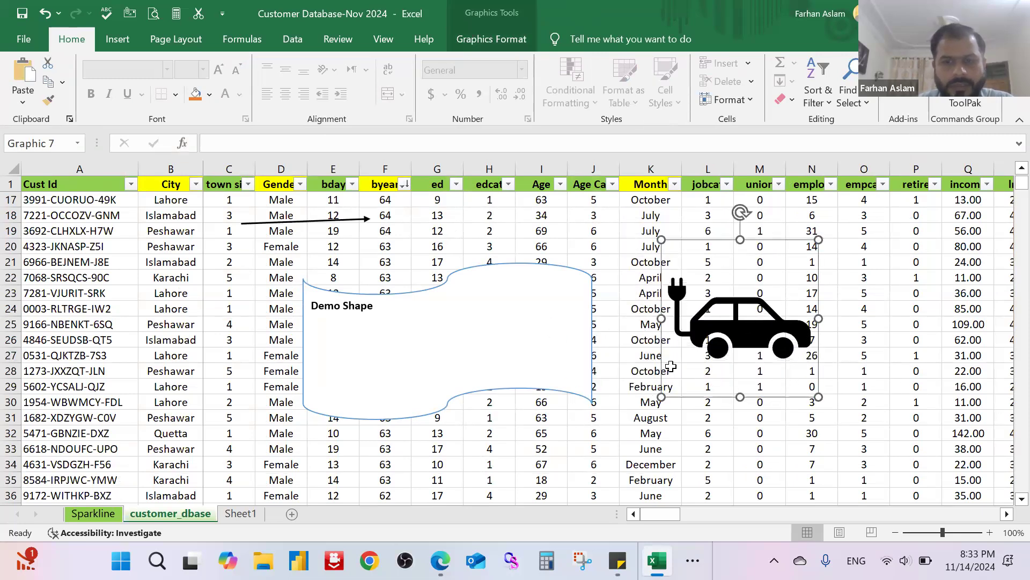
pyautogui.doubleClick(743, 299)
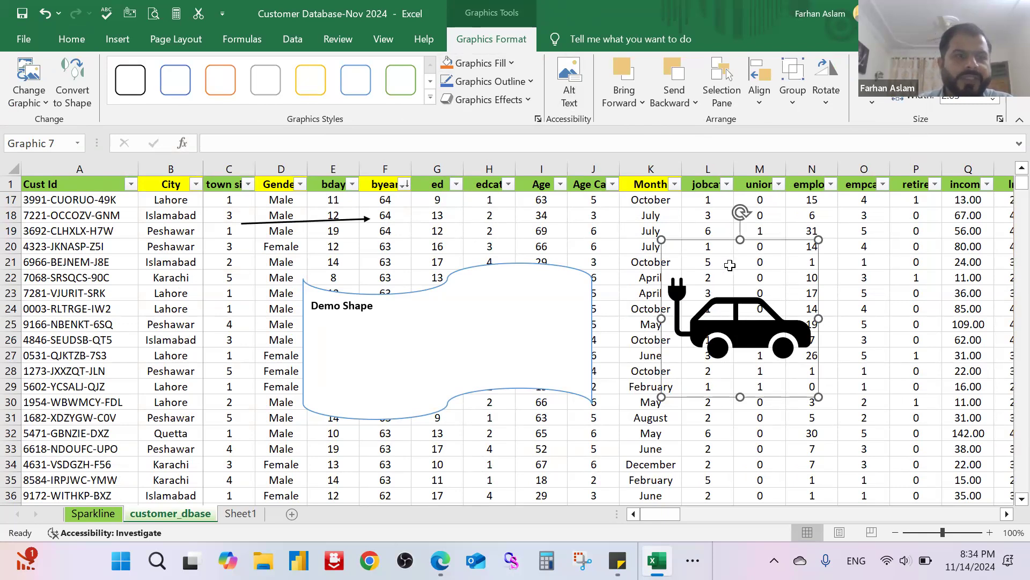
pyautogui.click(42, 103)
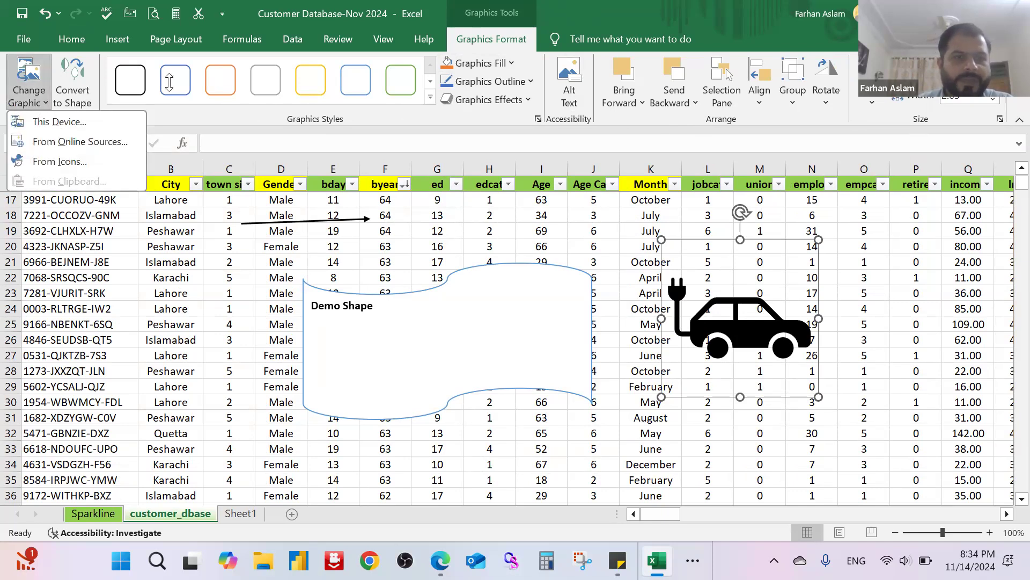
pyautogui.click(430, 97)
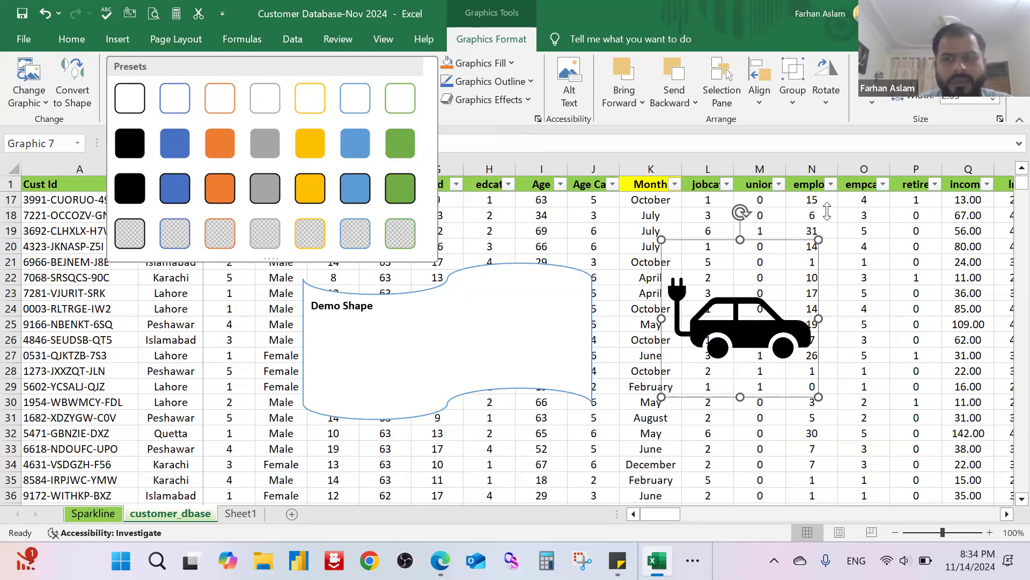
pyautogui.click(753, 250)
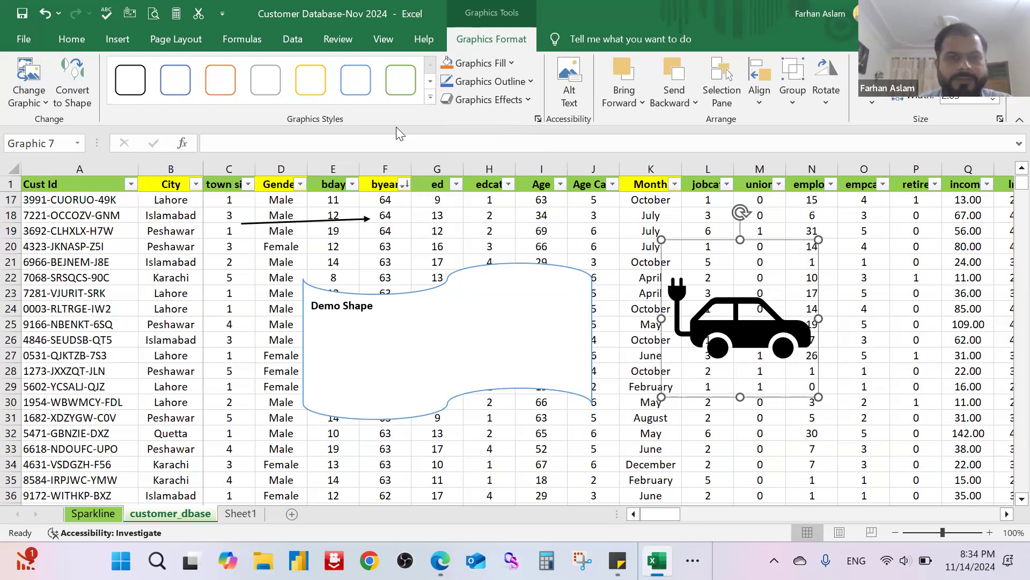
# Step: Open the SmartArt graphic chooser and look through the layouts in the List and Process categories
pyautogui.click(117, 43)
pyautogui.click(196, 110)
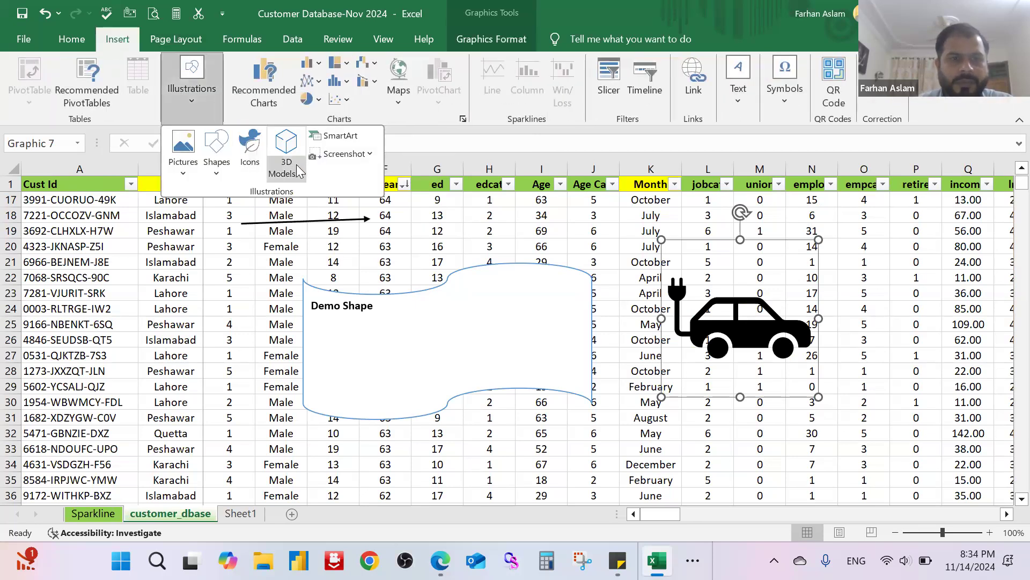
pyautogui.click(298, 171)
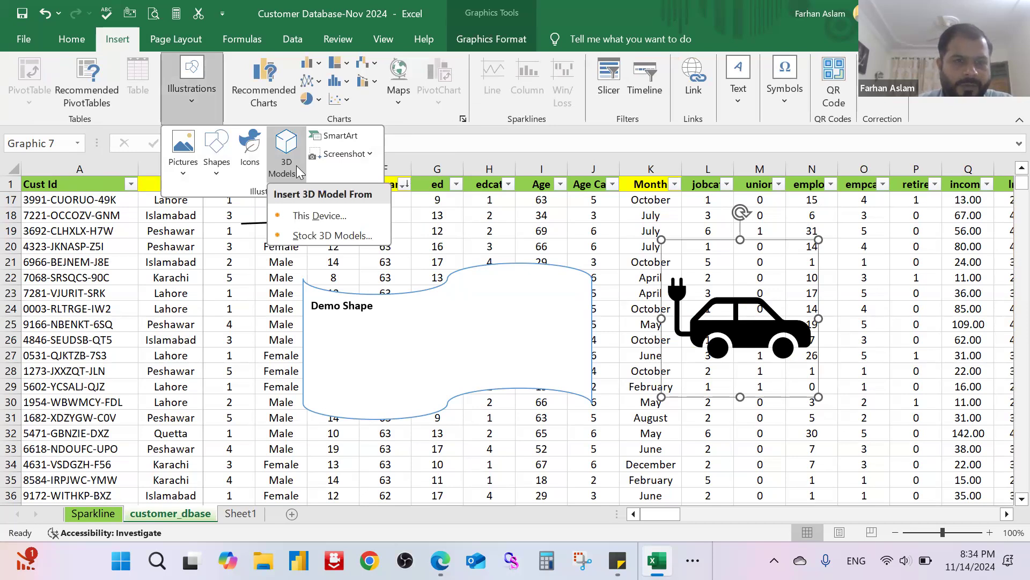
pyautogui.click(352, 136)
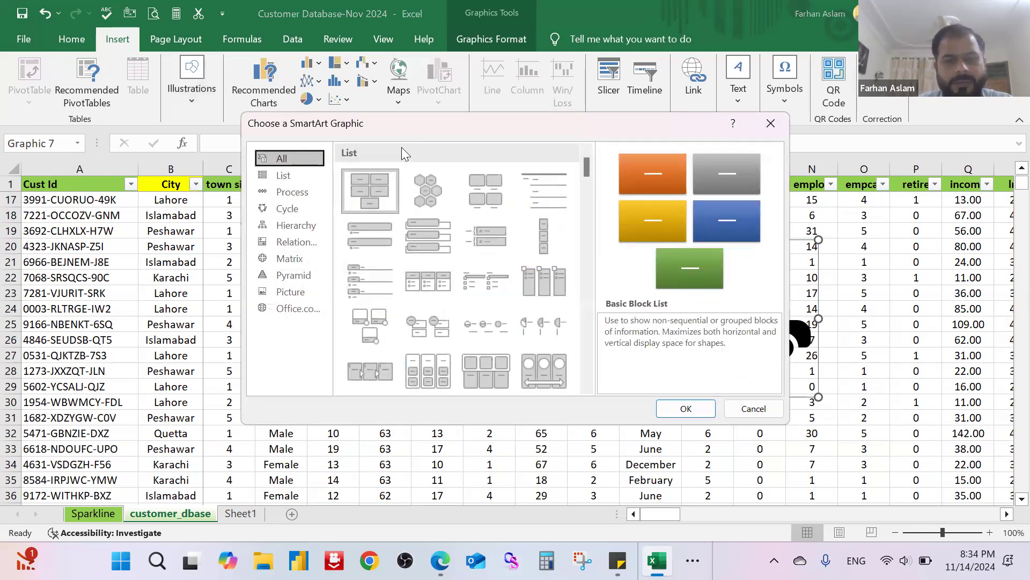
pyautogui.moveTo(402, 129); pyautogui.dragTo(353, 162)
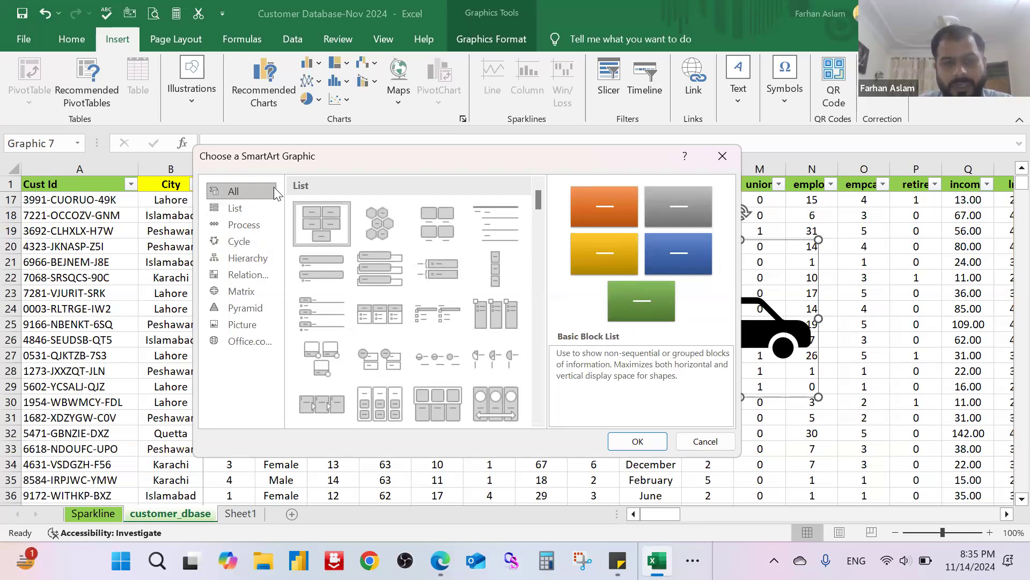
pyautogui.scroll(-5, 376, 227)
pyautogui.scroll(5, 352, 239)
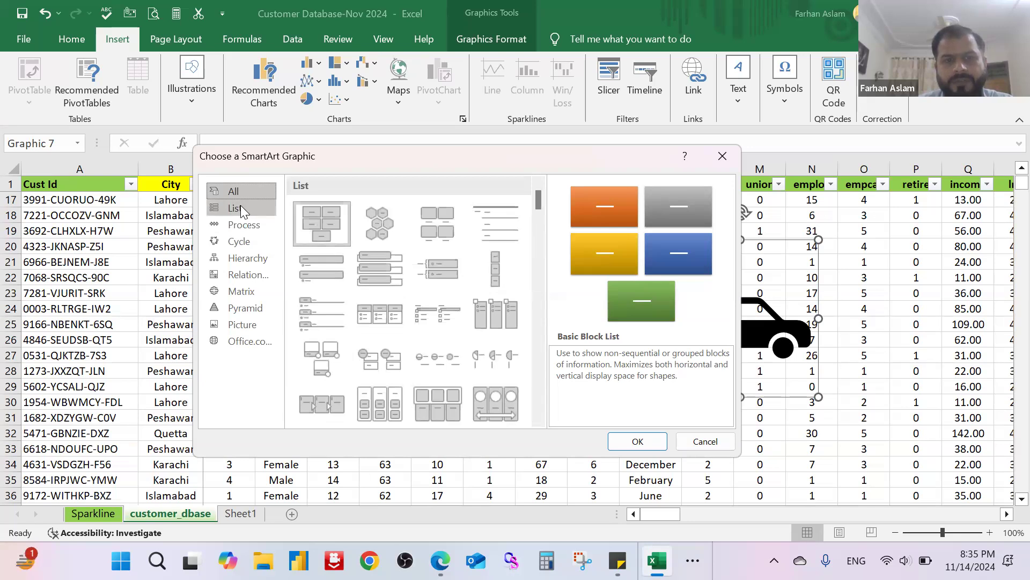
pyautogui.click(240, 206)
pyautogui.moveTo(538, 251); pyautogui.dragTo(536, 192)
pyautogui.click(235, 227)
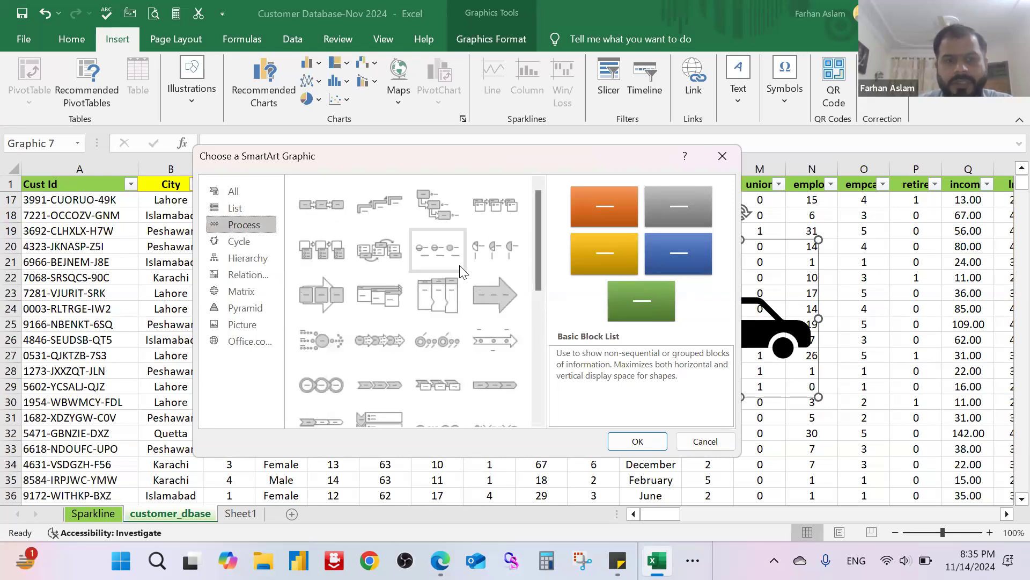
pyautogui.scroll(-10, 446, 284)
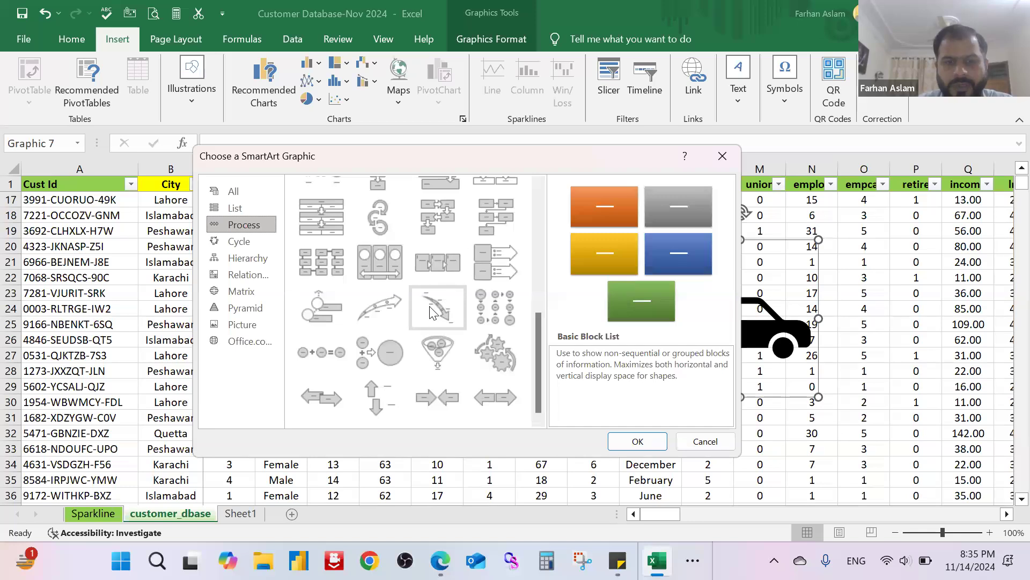
pyautogui.scroll(8, 444, 311)
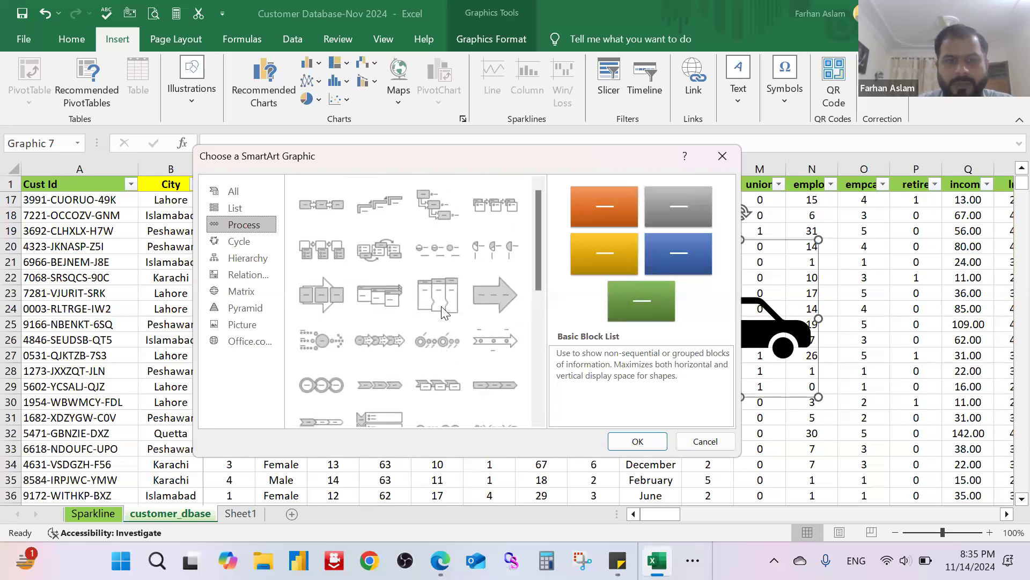
# Step: Insert a Basic Cycle SmartArt graphic from the Cycle category
pyautogui.click(241, 242)
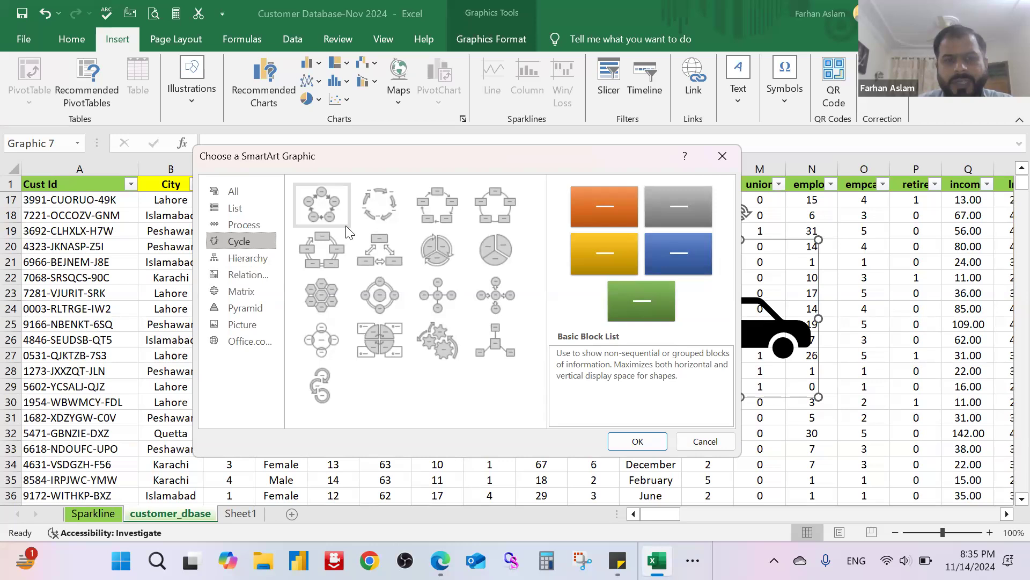
pyautogui.doubleClick(321, 212)
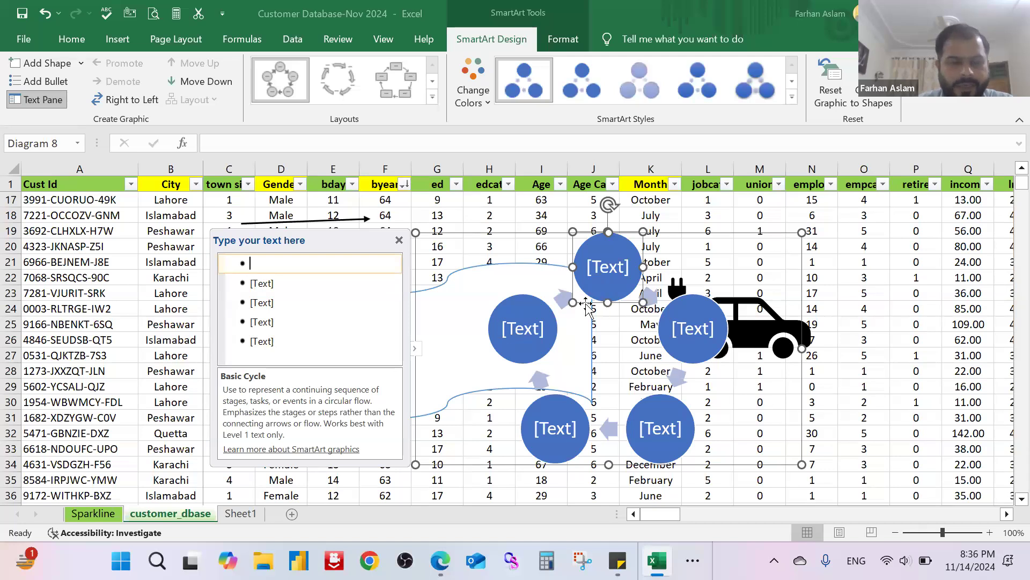
pyautogui.click(322, 263)
# Step: Delete the wavy "Demo Shape" flowchart shape and the electric car icon from the sheet
pyautogui.click(375, 293)
pyautogui.click(376, 304)
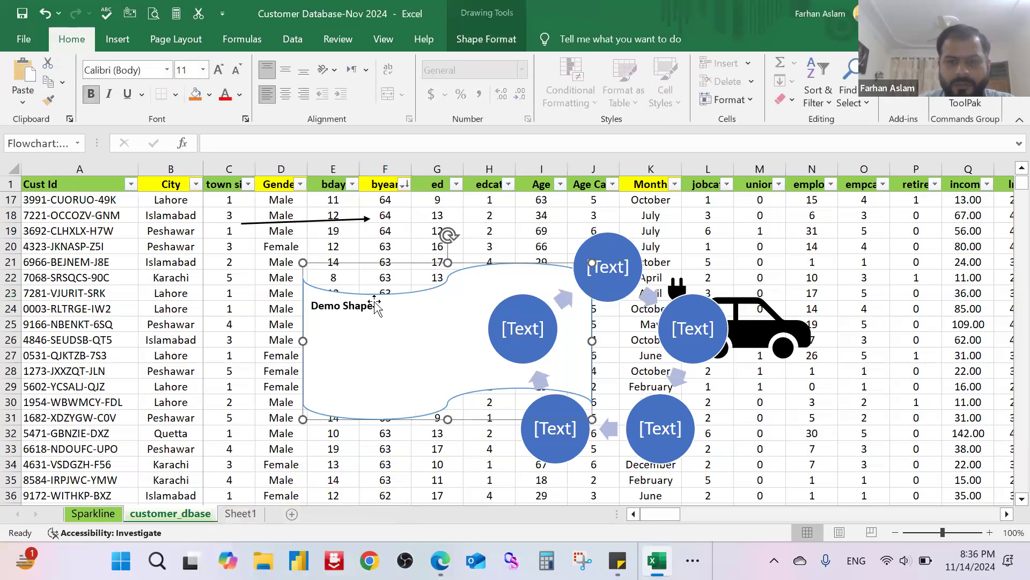
pyautogui.press('Delete')
pyautogui.click(777, 323)
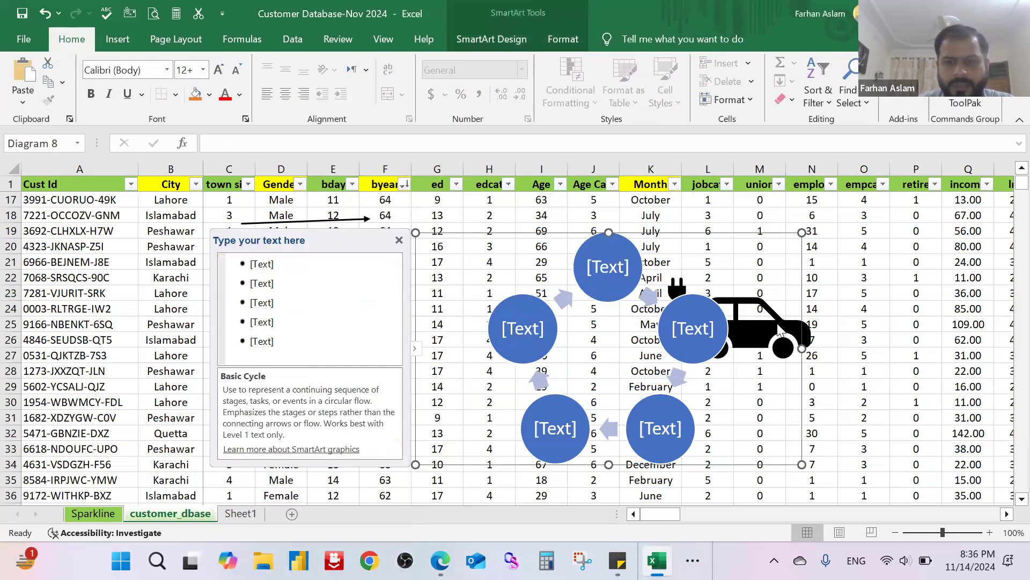
pyautogui.click(804, 336)
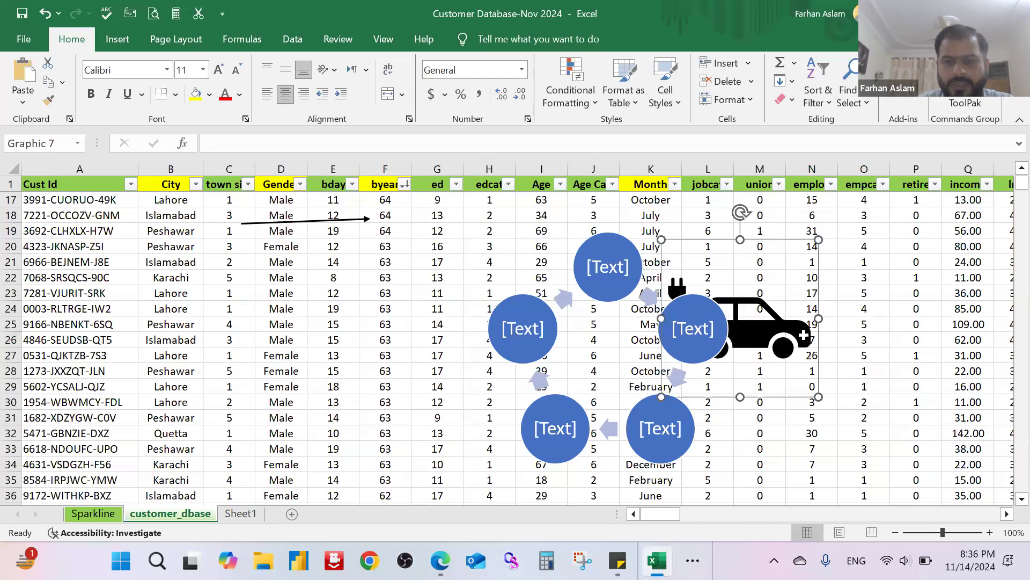
pyautogui.press('Delete')
# Step: Enter "Resourse" and "Team" as the text of the first two circles in the cycle diagram
pyautogui.click(576, 269)
pyautogui.click(319, 264)
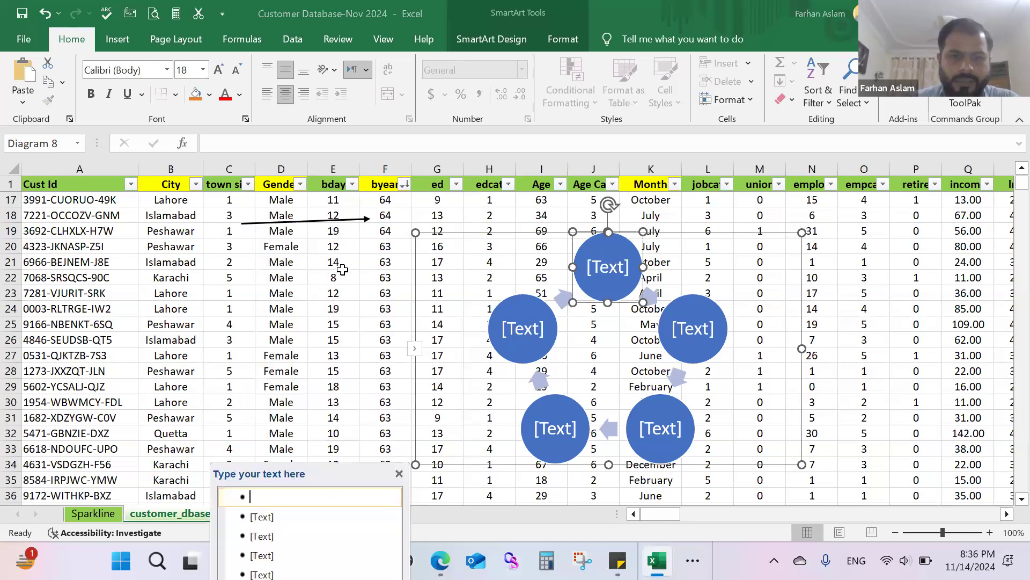
pyautogui.click(415, 351)
pyautogui.click(416, 354)
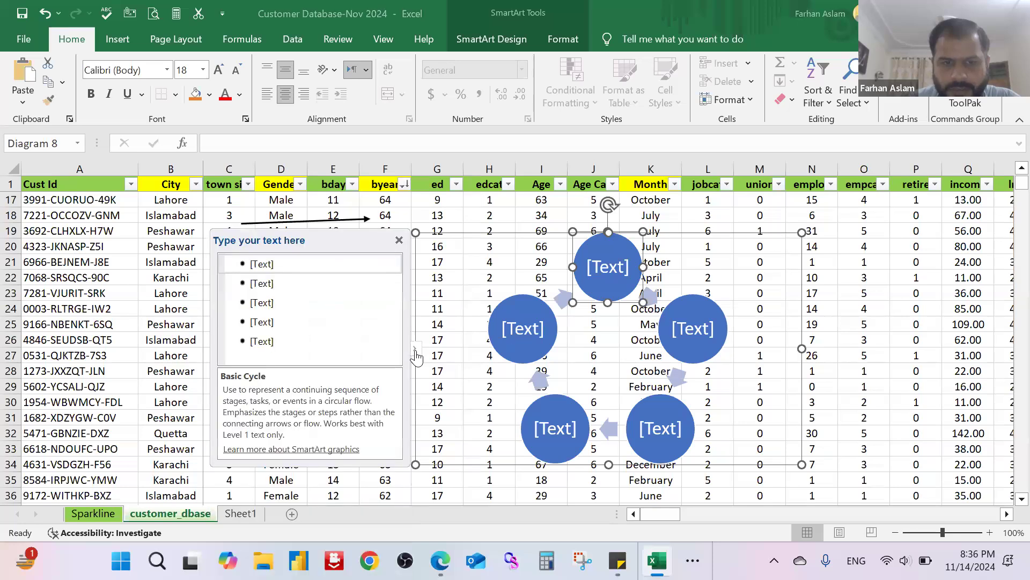
pyautogui.click(263, 267)
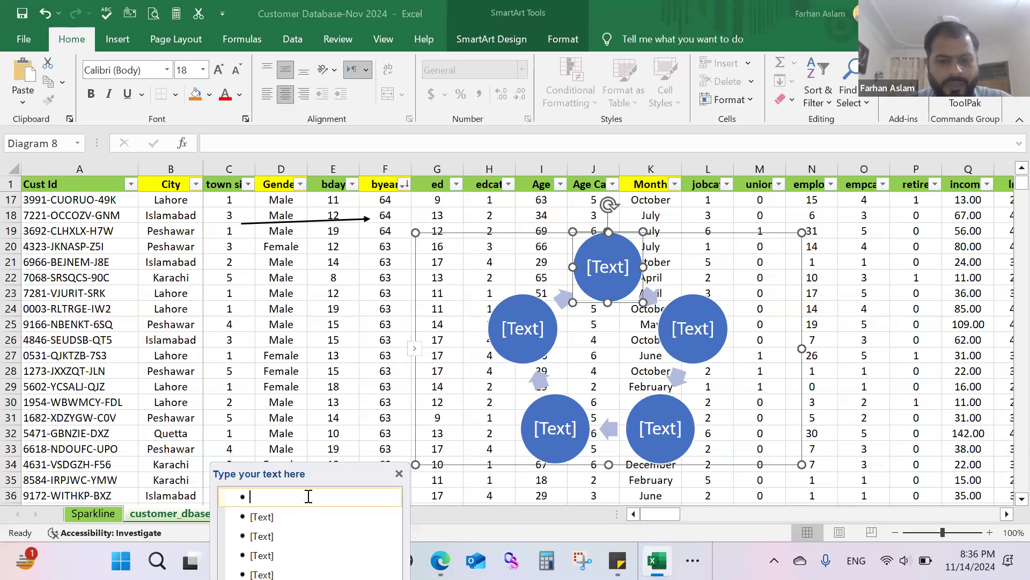
pyautogui.write('Resourse')
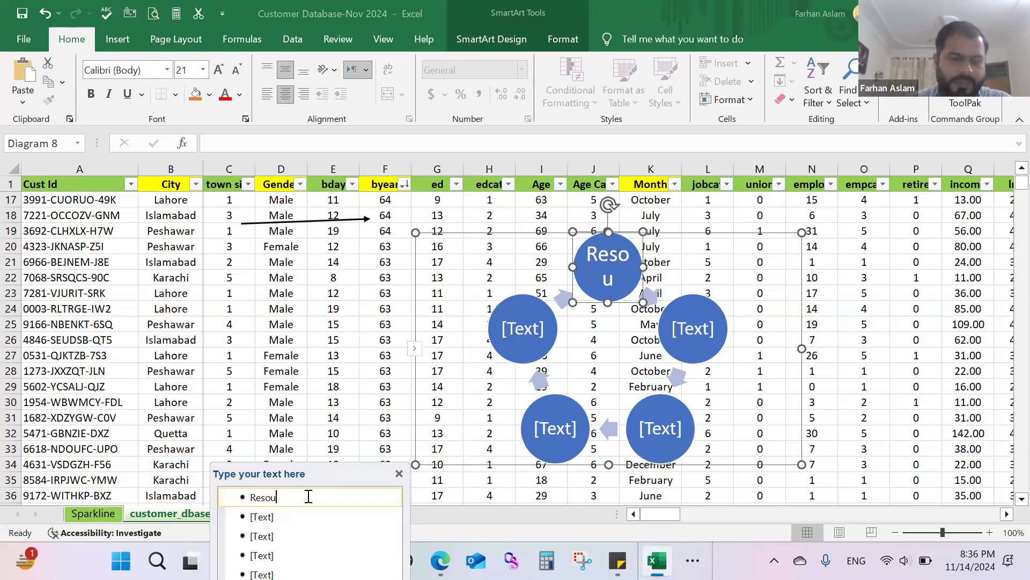
pyautogui.click(274, 517)
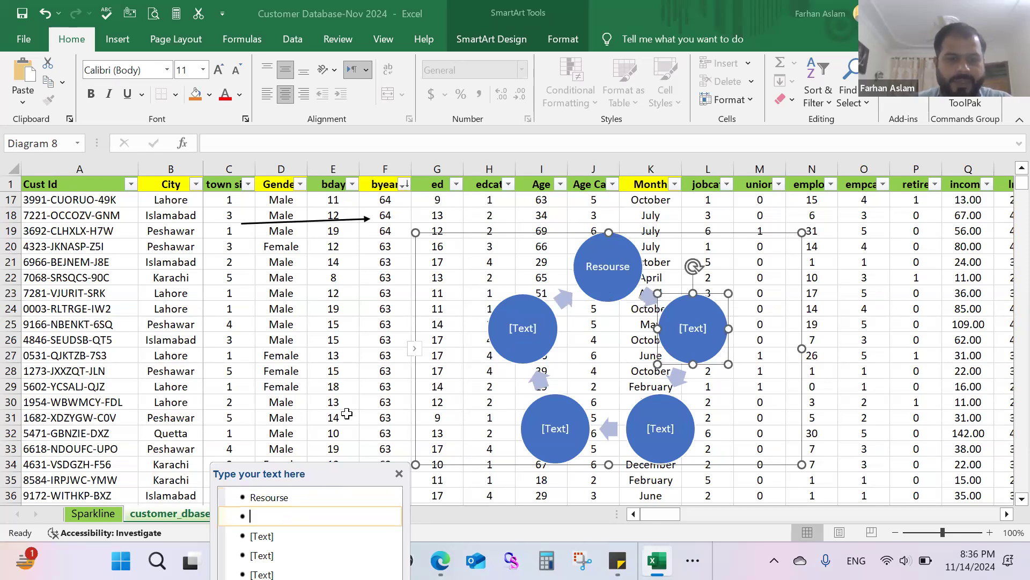
pyautogui.write('Team')
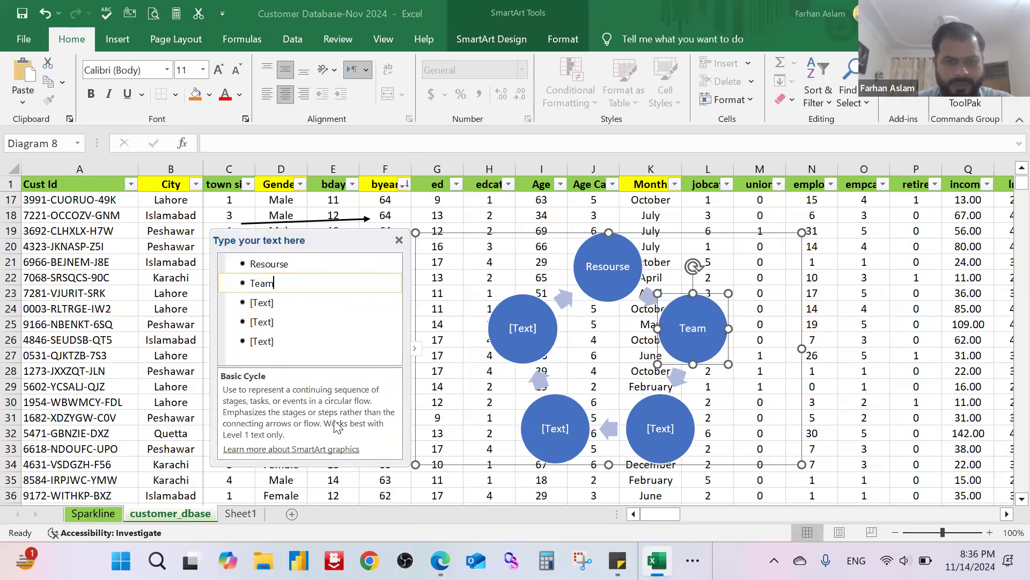
# Step: Enter "Database" as the text of the third circle in the cycle diagram
pyautogui.click(262, 302)
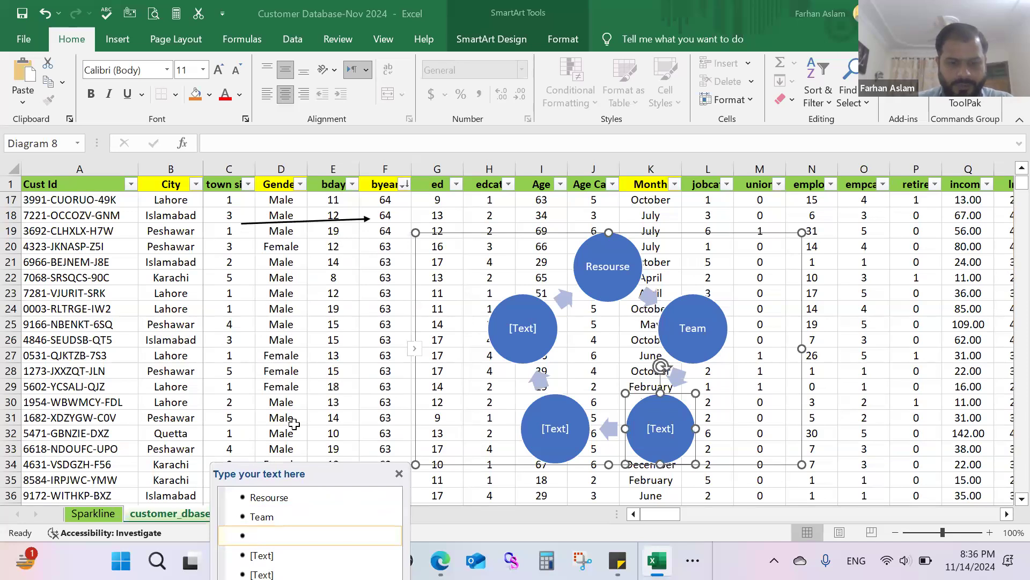
pyautogui.write('Databse')
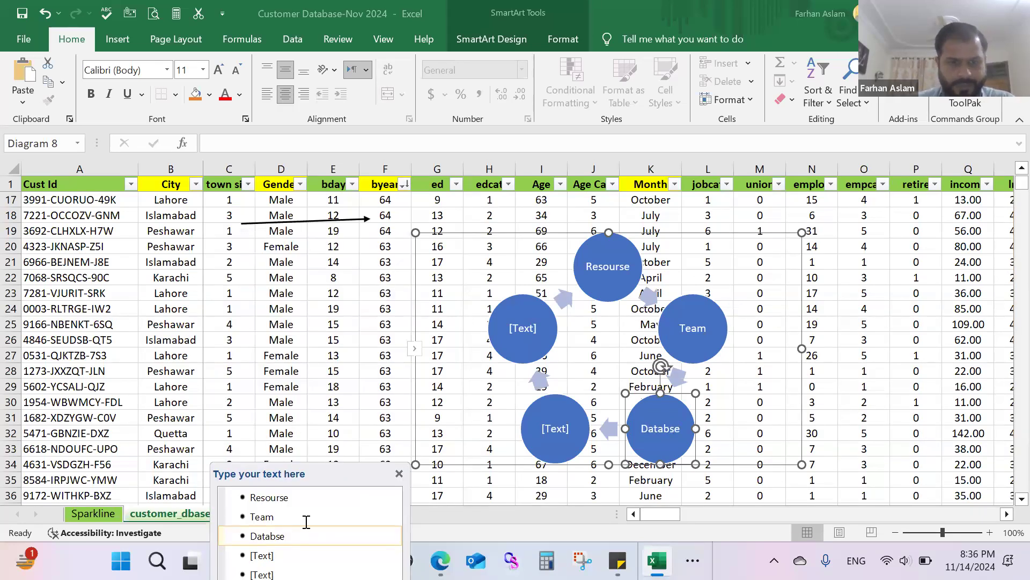
pyautogui.press('BackSpace')
pyautogui.press('BackSpace')
pyautogui.write('ase')
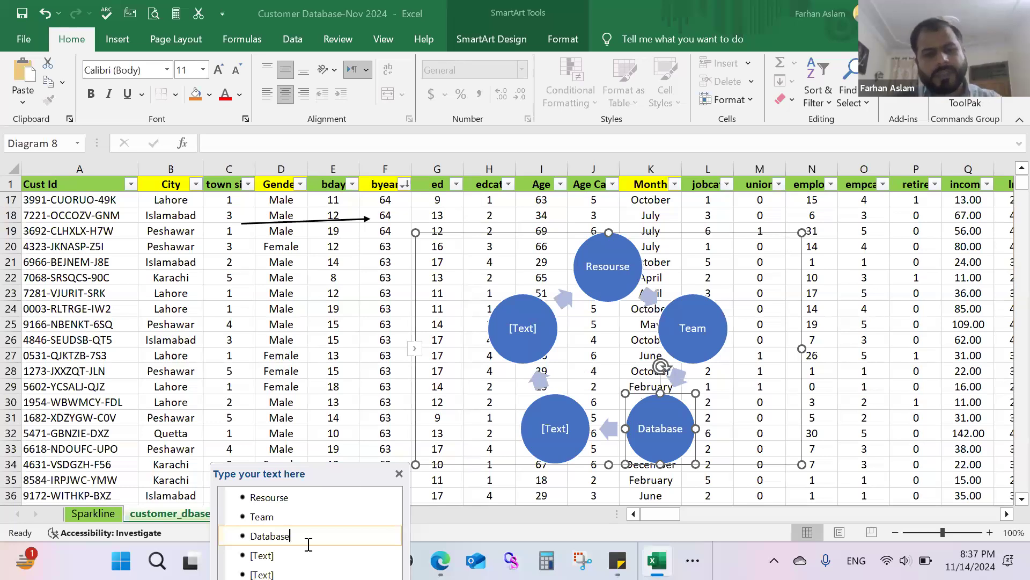
# Step: Enter "Cleaning" and "Analysis" as the text of the fourth and fifth circles in the cycle diagram
pyautogui.click(273, 555)
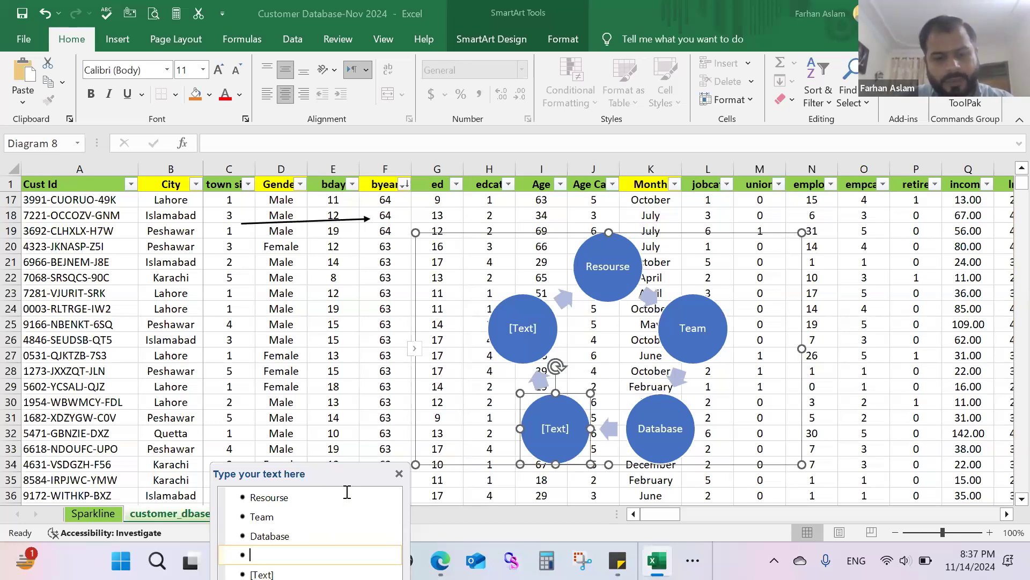
pyautogui.write('Cleaning')
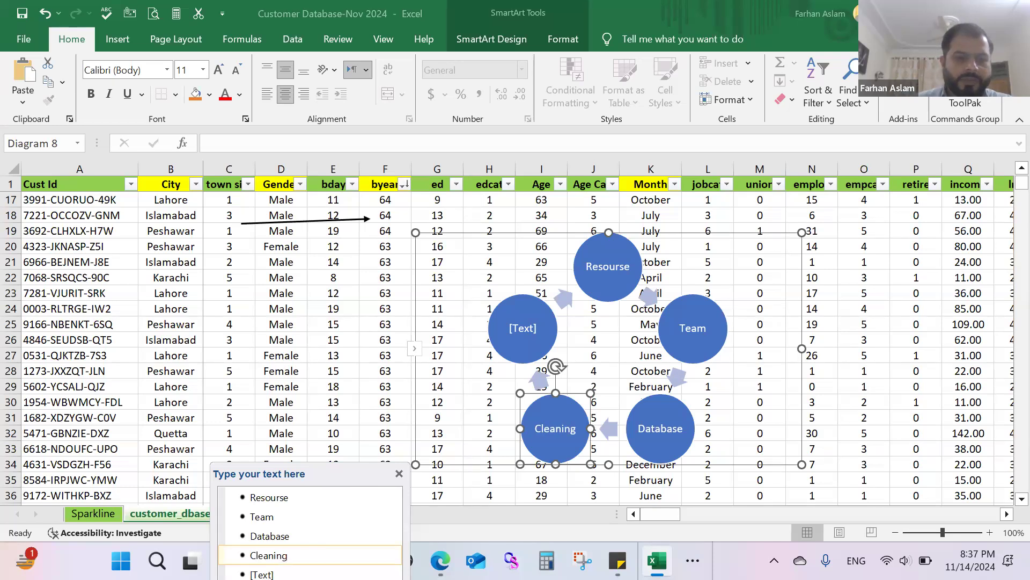
pyautogui.press('Down')
pyautogui.write('Analysis')
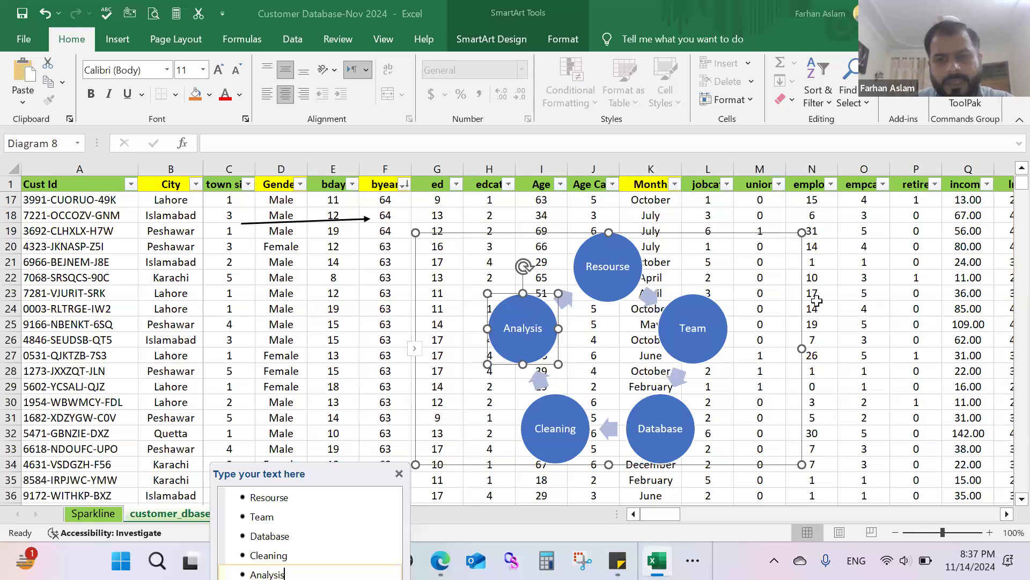
pyautogui.click(884, 355)
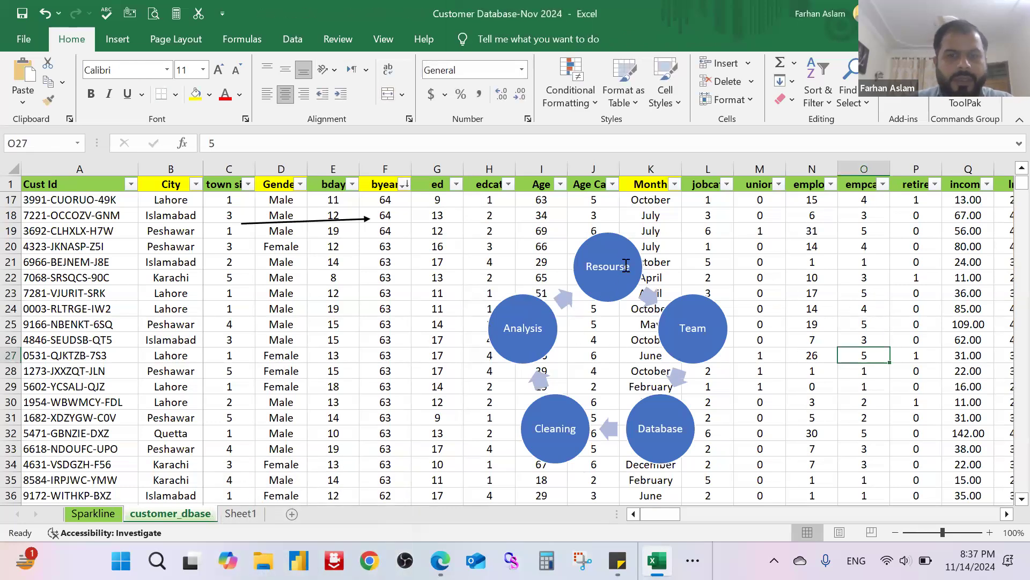
# Step: Select the whole cycle diagram rather than one of its circles
pyautogui.click(619, 244)
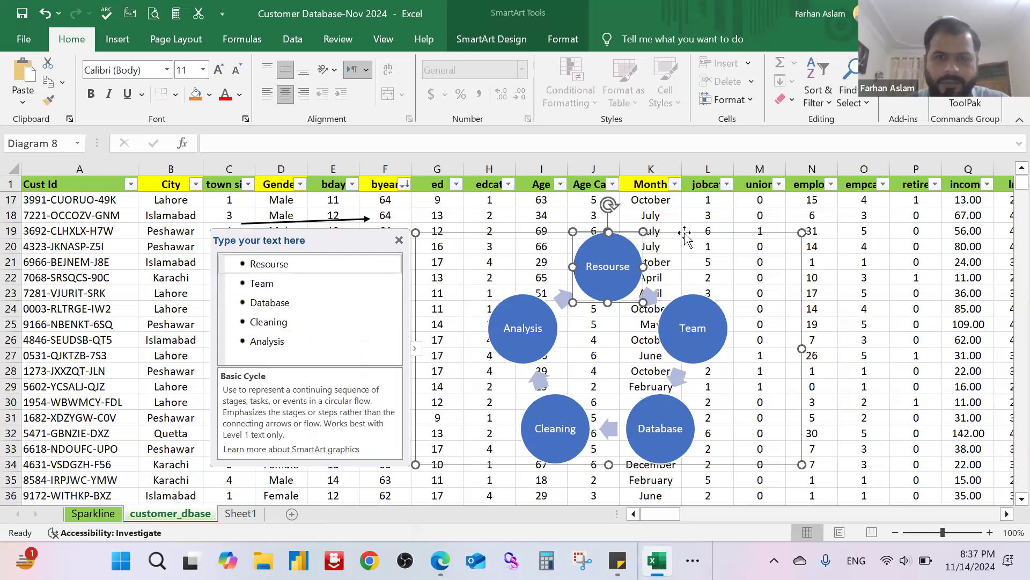
pyautogui.click(685, 236)
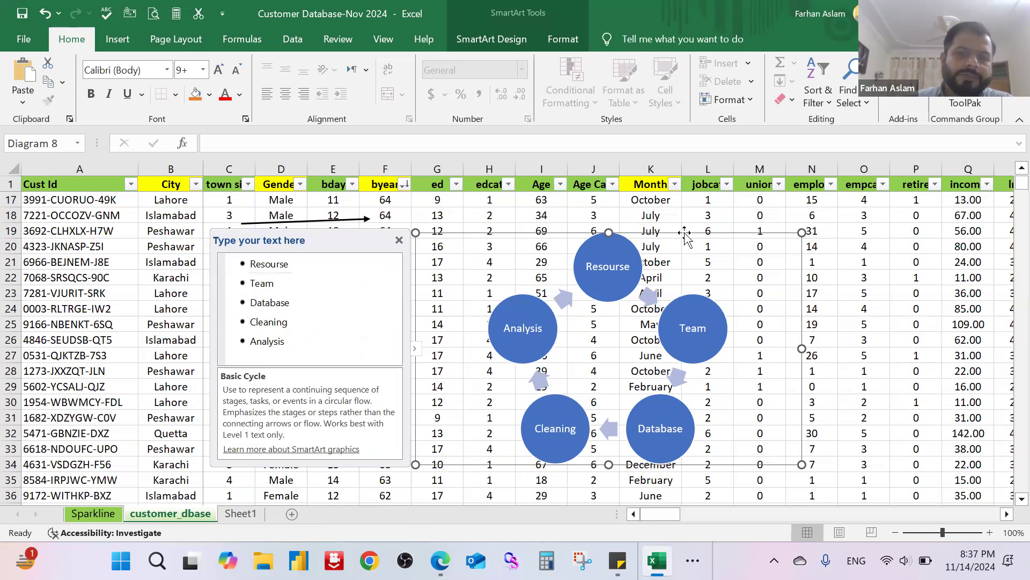
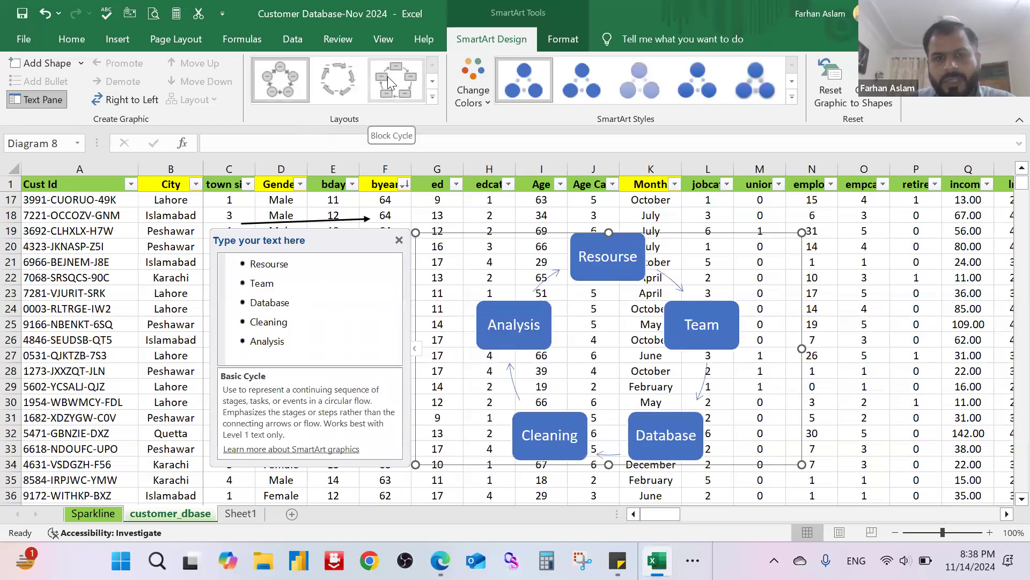
# Step: Preview the other cycle layouts on the diagram, keeping the Basic Cycle layout
pyautogui.click(433, 97)
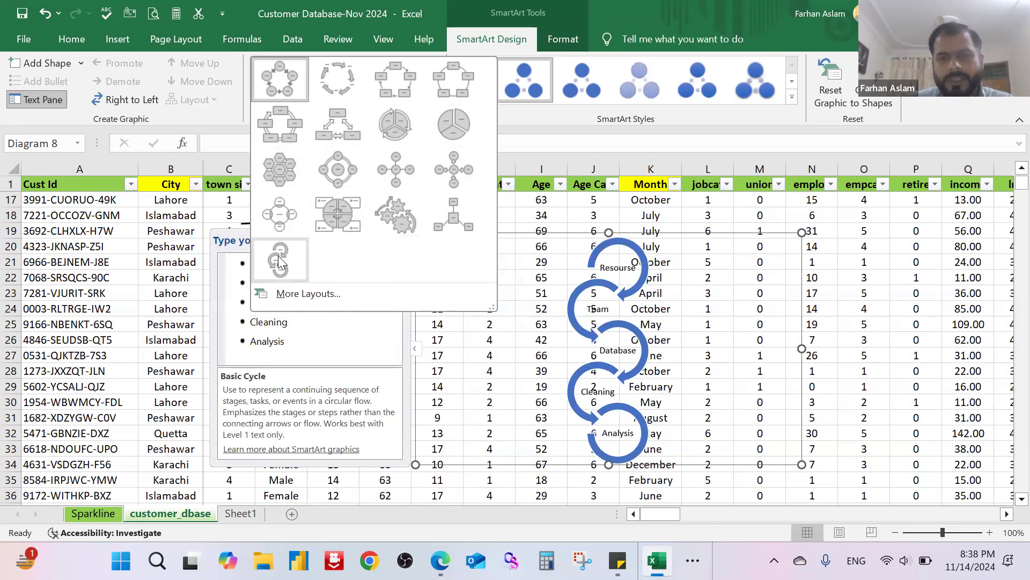
pyautogui.click(536, 117)
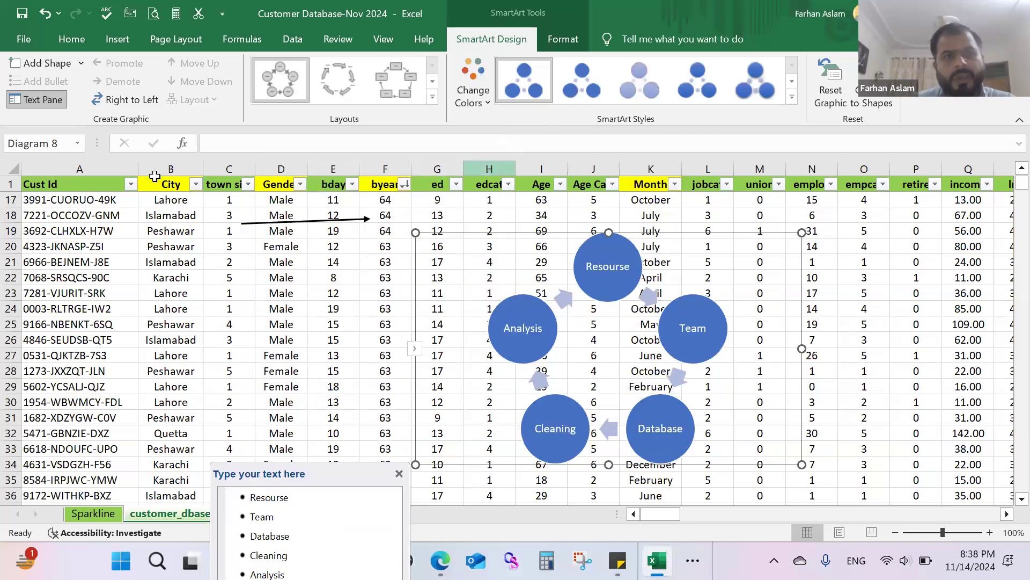
# Step: Insert a screenshot of the SmartArt text pane window and convert it to a picture layout with a title bar above the image
pyautogui.click(126, 40)
pyautogui.click(186, 88)
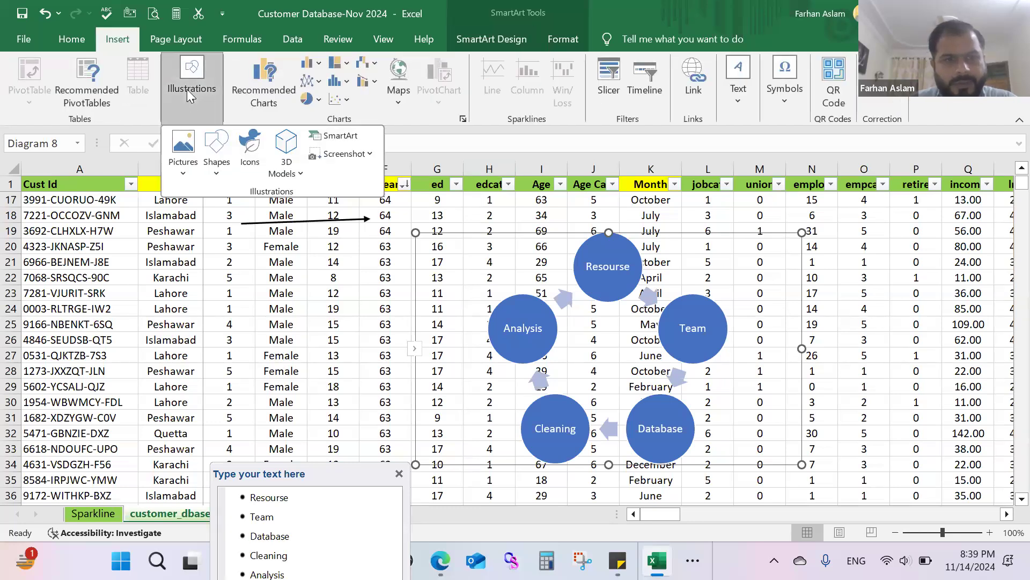
pyautogui.click(370, 155)
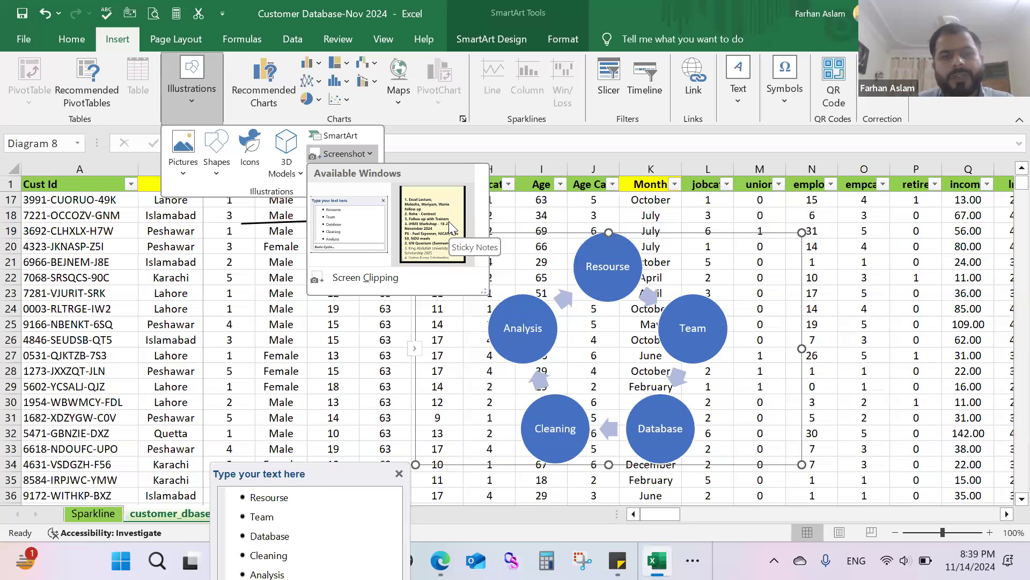
pyautogui.click(346, 232)
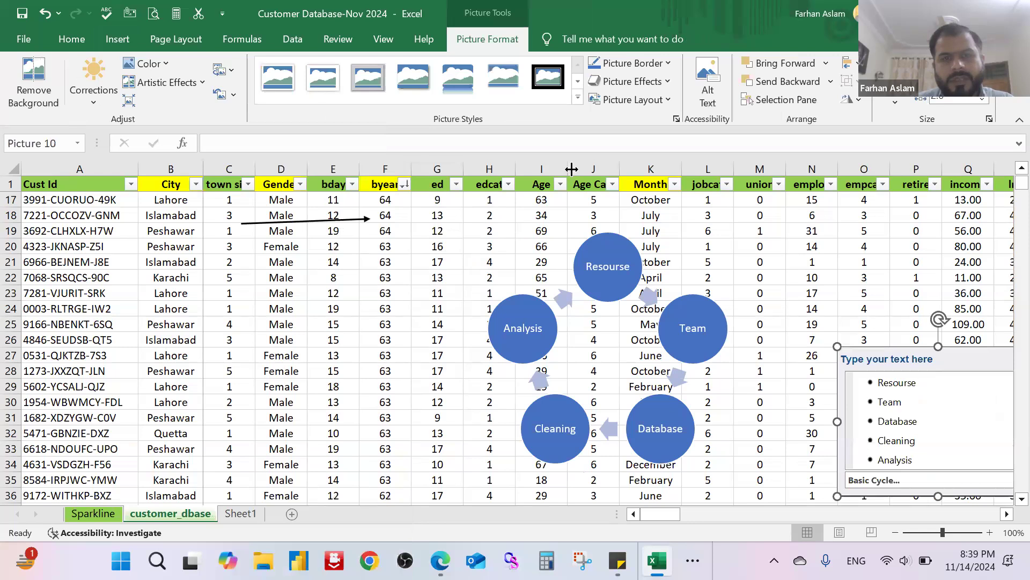
pyautogui.click(664, 105)
pyautogui.click(559, 264)
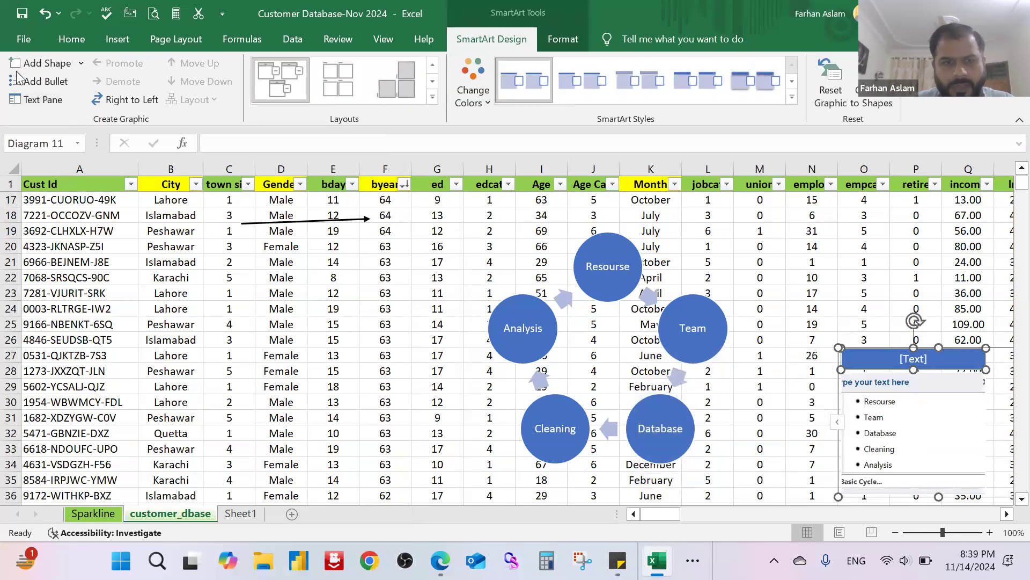
# Step: Insert a screenshot of the open Sticky Notes window into the worksheet
pyautogui.click(445, 330)
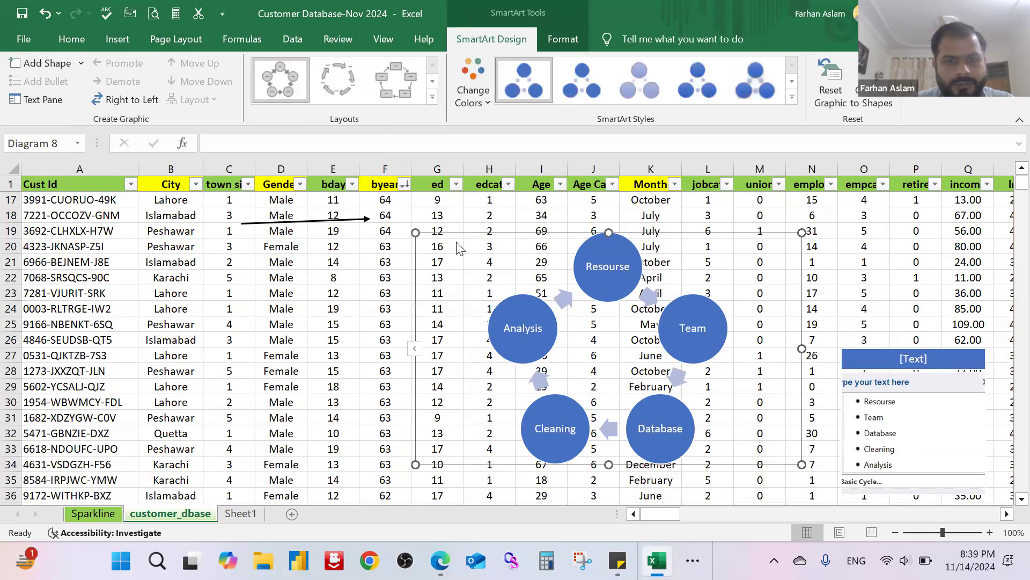
pyautogui.click(118, 39)
pyautogui.click(191, 86)
pyautogui.click(367, 155)
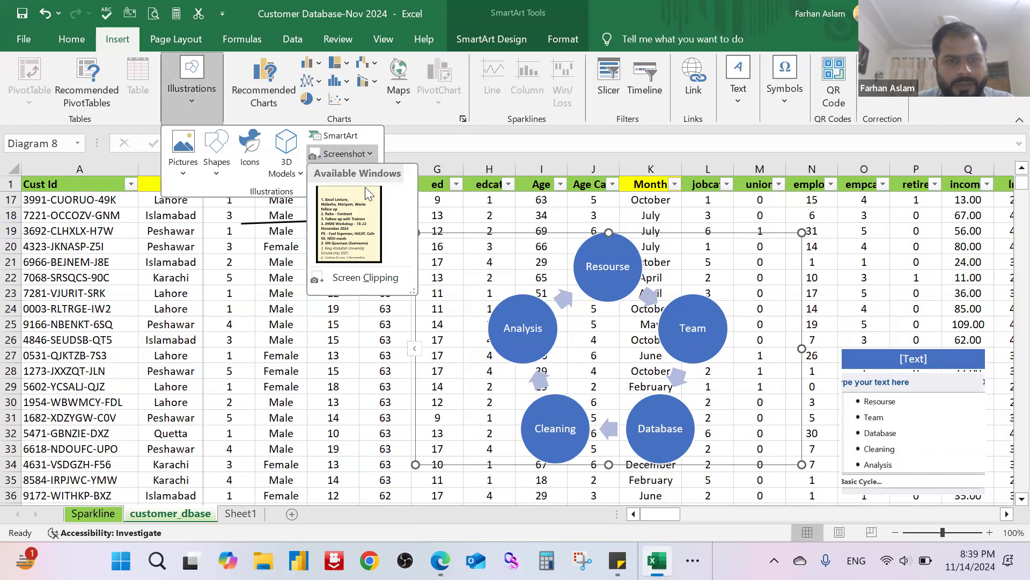
pyautogui.click(346, 219)
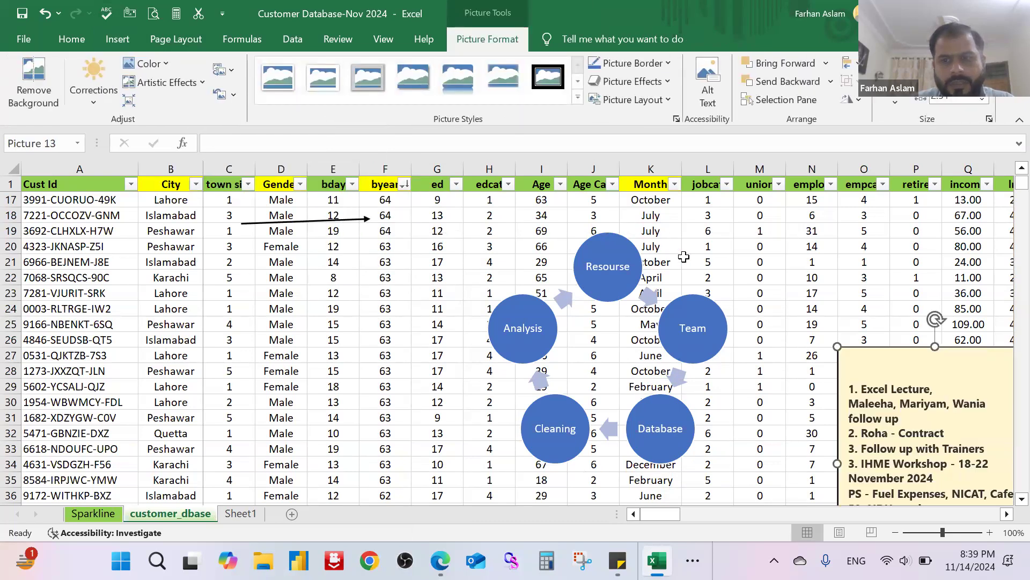
# Step: Move the Sticky Notes screenshot beside the cycle diagram, over columns K to N from about row 22 down
pyautogui.moveTo(912, 384); pyautogui.dragTo(504, 314)
pyautogui.moveTo(595, 291); pyautogui.dragTo(715, 283)
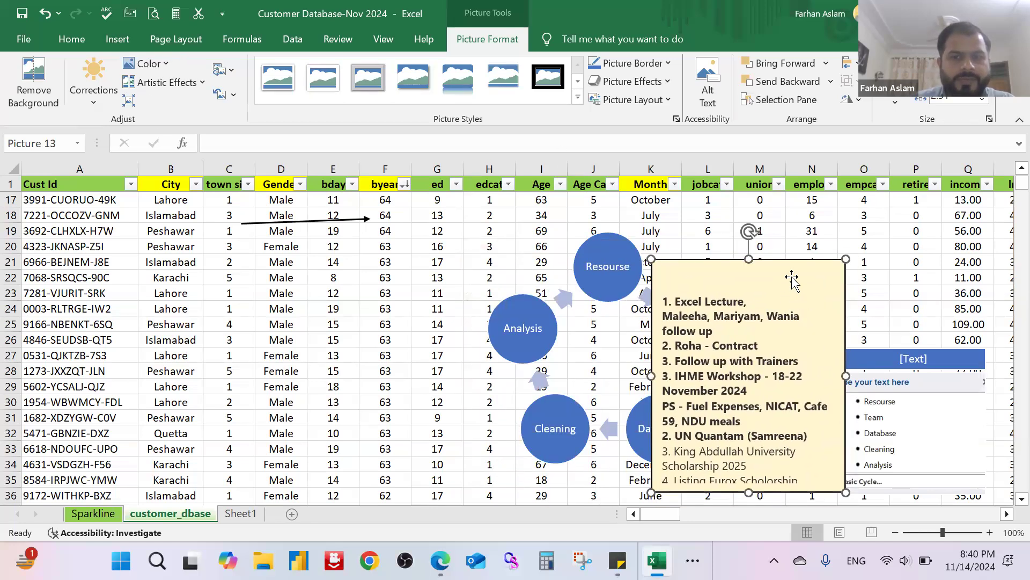
pyautogui.moveTo(788, 276); pyautogui.dragTo(791, 302)
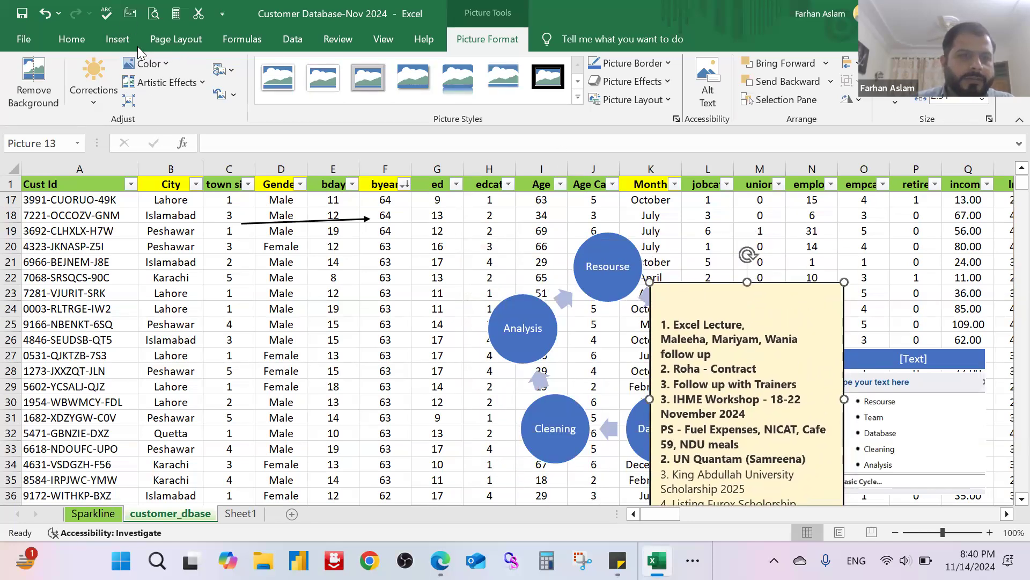
# Step: Look at the Screen Clipping option for capturing part of the screen
pyautogui.click(120, 39)
pyautogui.click(178, 104)
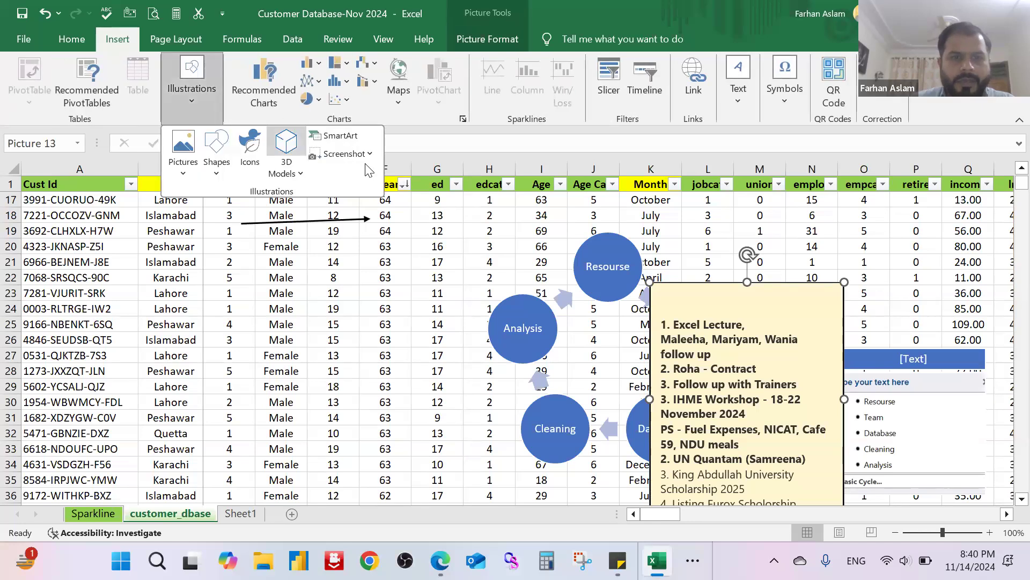
pyautogui.click(366, 158)
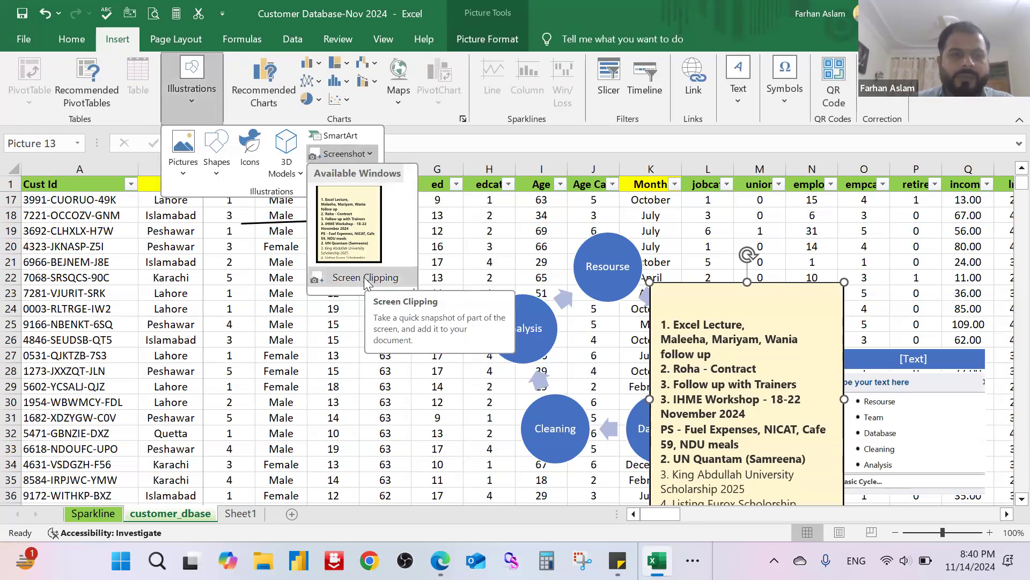
# Step: Delete the Sticky Notes screenshot and the titled picture diagram, keeping the cycle diagram
pyautogui.click(758, 318)
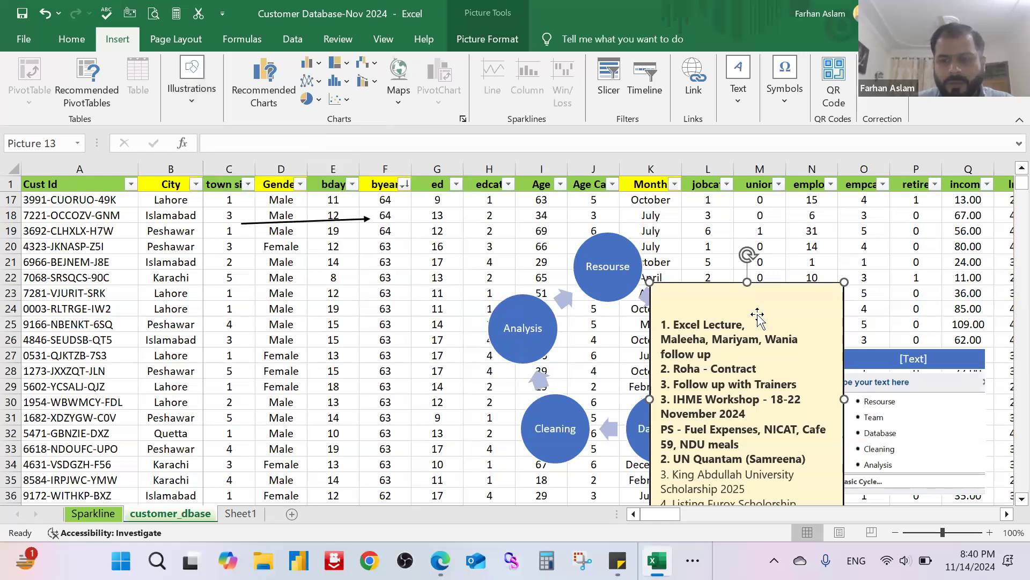
pyautogui.press('Delete')
pyautogui.click(952, 470)
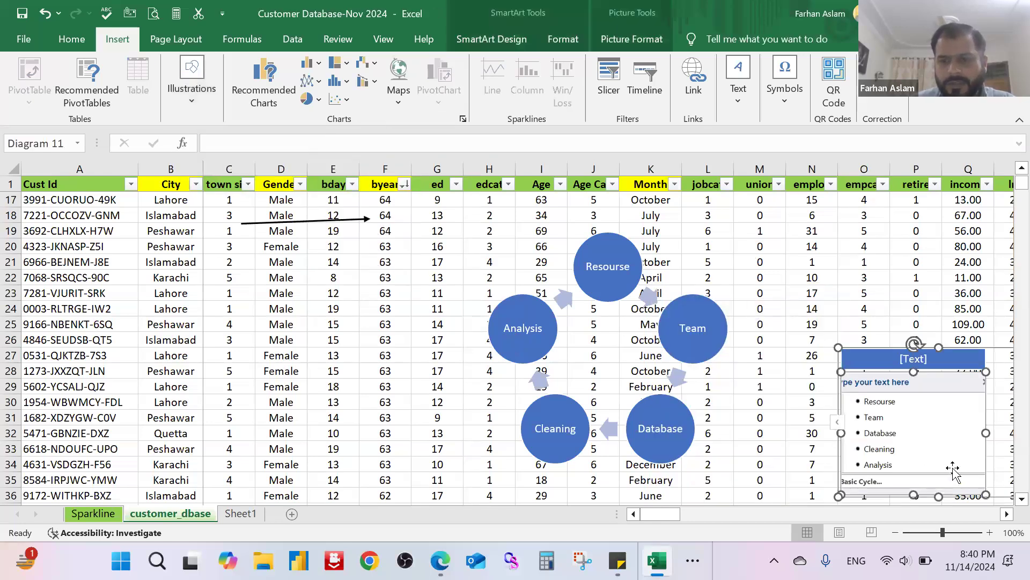
pyautogui.press('Delete')
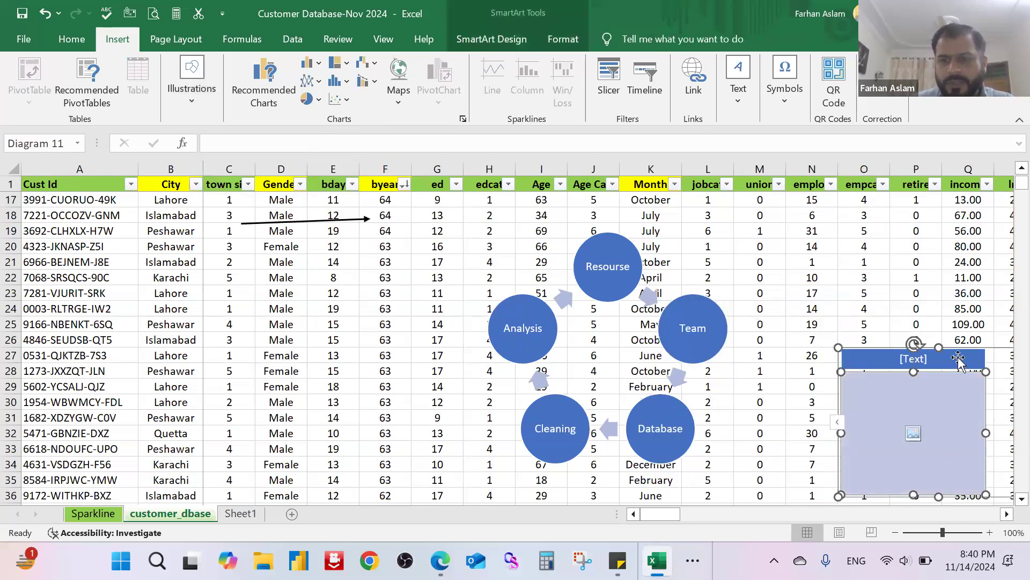
pyautogui.click(997, 348)
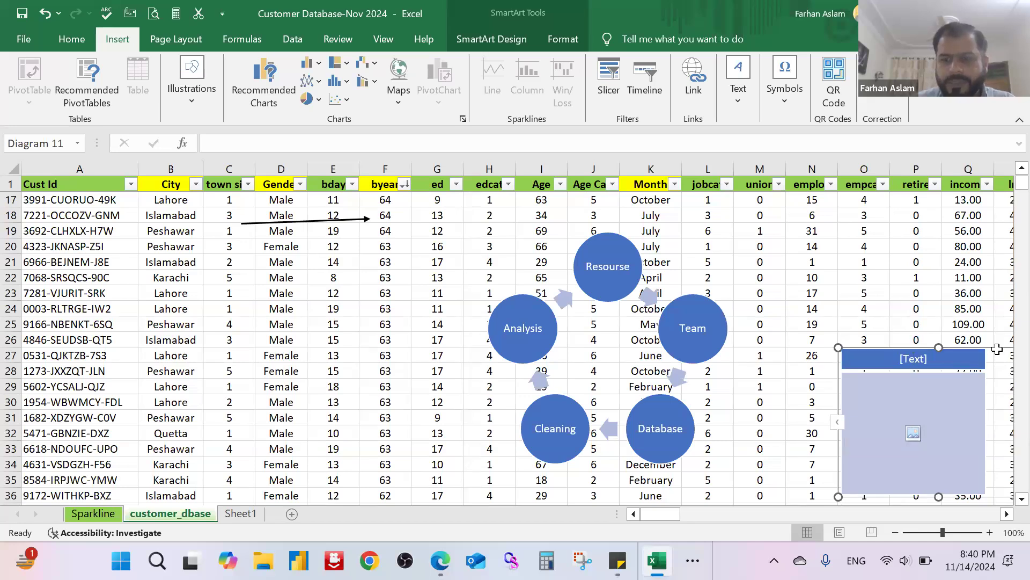
pyautogui.press('Delete')
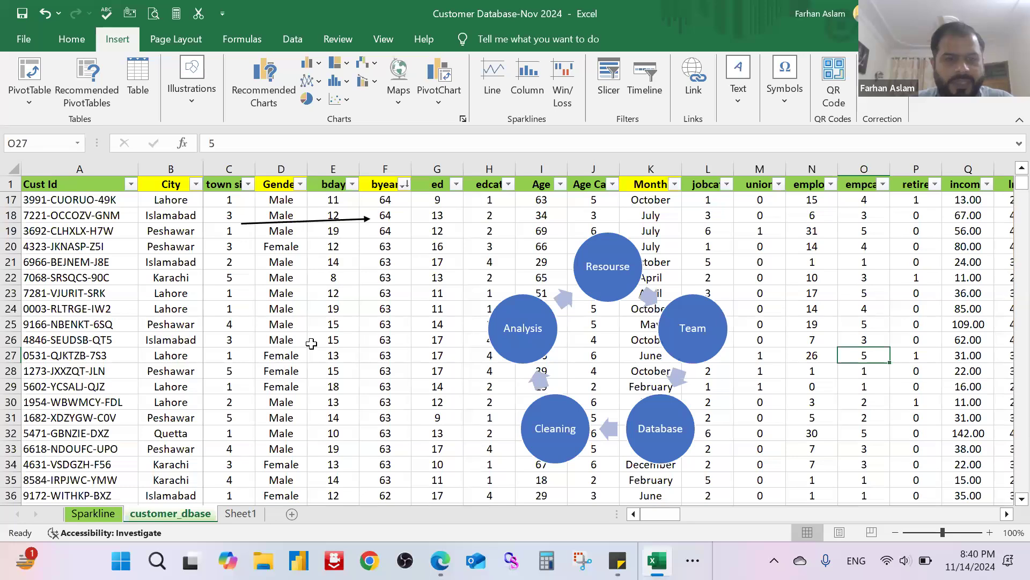
# Step: Switch to the Sparkline sheet and select the first cell under the SparkLines heading, G2
pyautogui.click(92, 516)
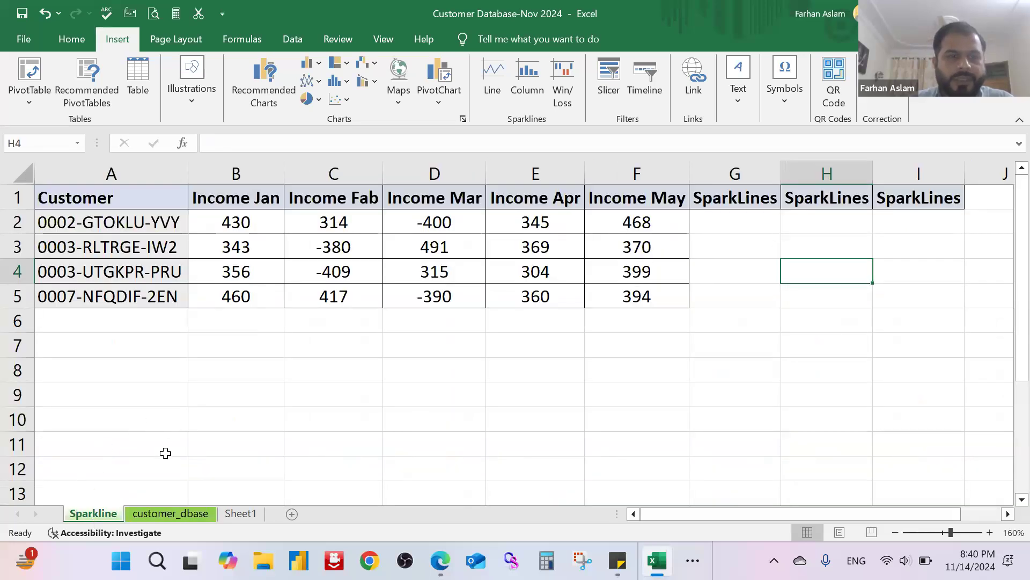
pyautogui.click(320, 370)
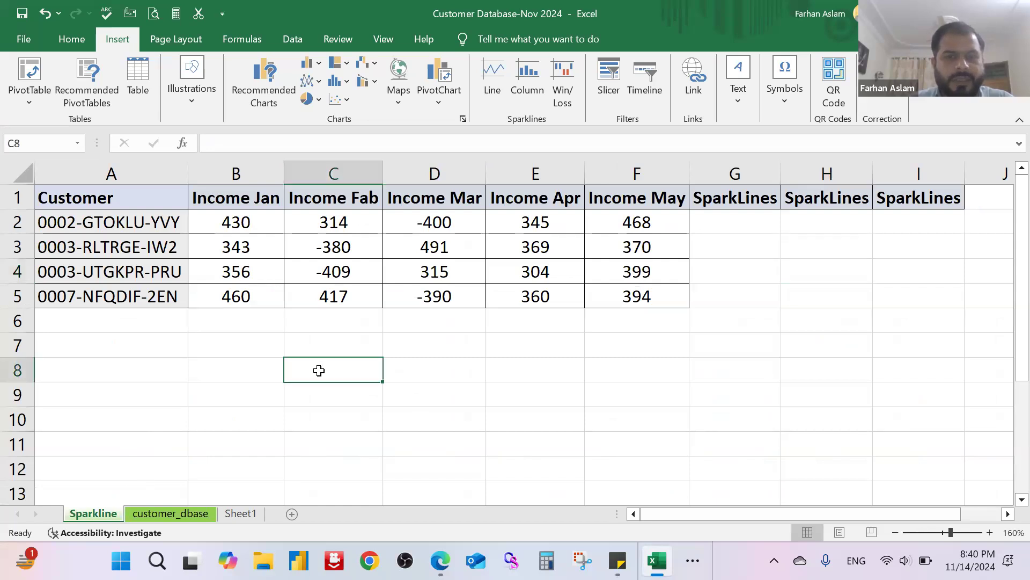
pyautogui.click(761, 222)
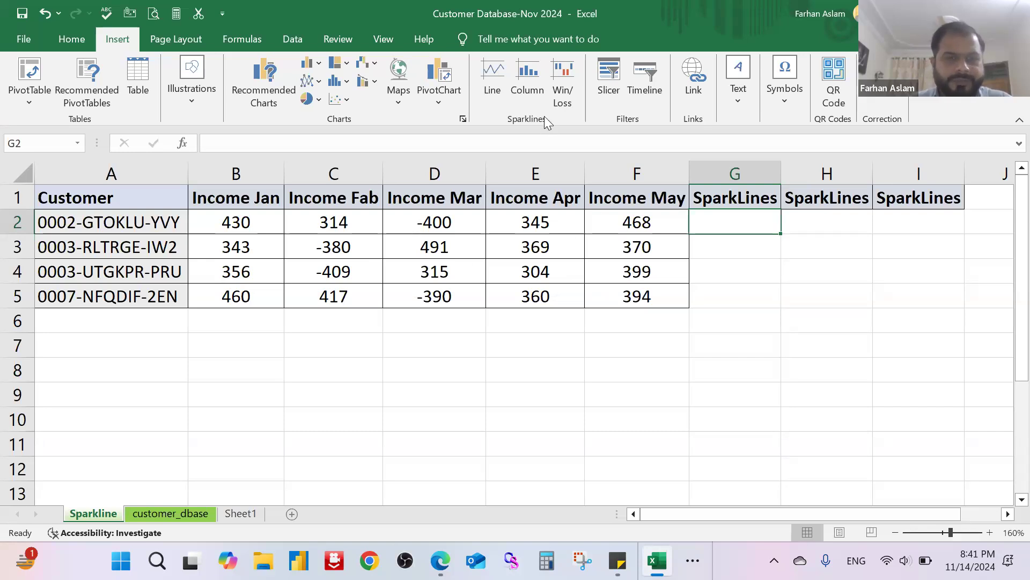
# Step: Examine the customer IDs in A2:A5 and the monthly income headings from January to May
pyautogui.click(231, 367)
pyautogui.moveTo(139, 225); pyautogui.dragTo(95, 295)
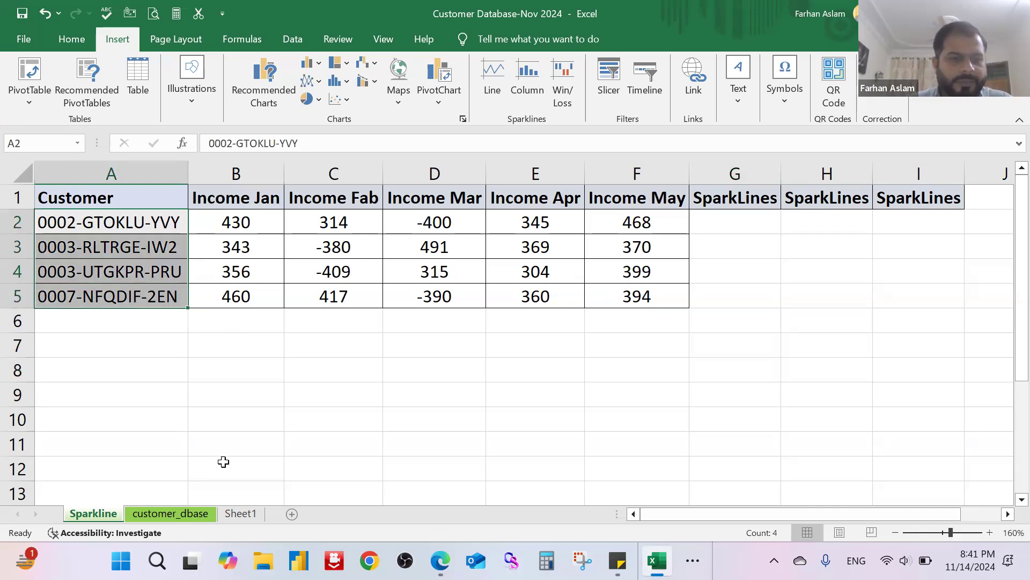
pyautogui.click(301, 388)
pyautogui.moveTo(266, 196); pyautogui.dragTo(430, 198)
pyautogui.click(246, 200)
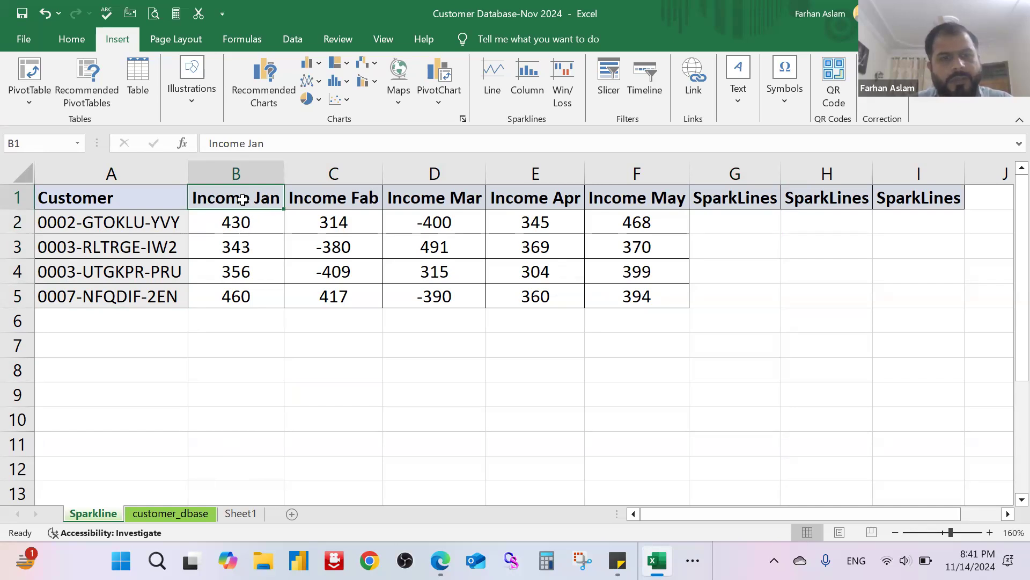
pyautogui.click(346, 201)
pyautogui.click(463, 203)
pyautogui.click(559, 200)
pyautogui.click(629, 201)
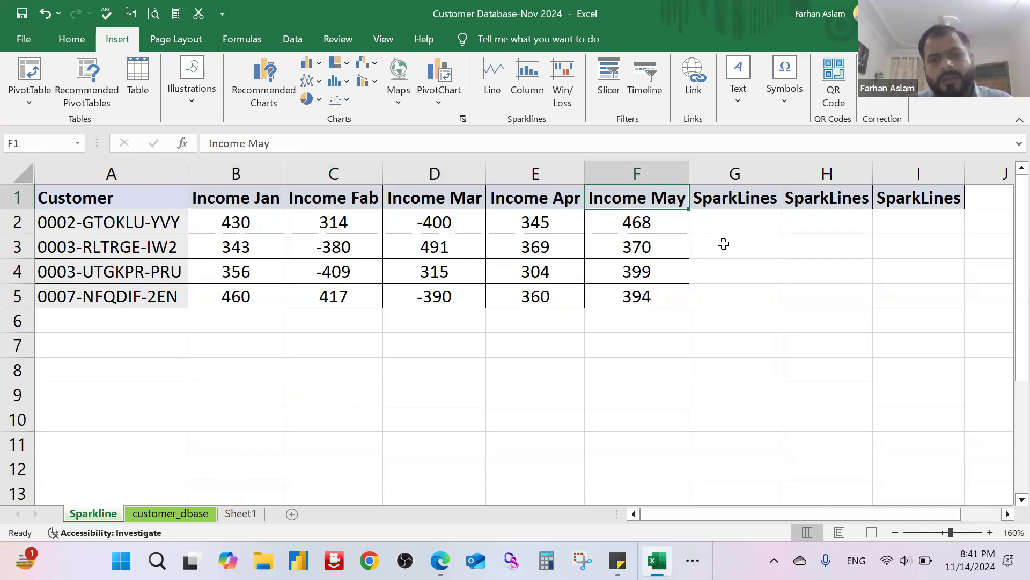
# Step: Fill cell G2 under the first SparkLines heading with a light blue colour
pyautogui.click(736, 222)
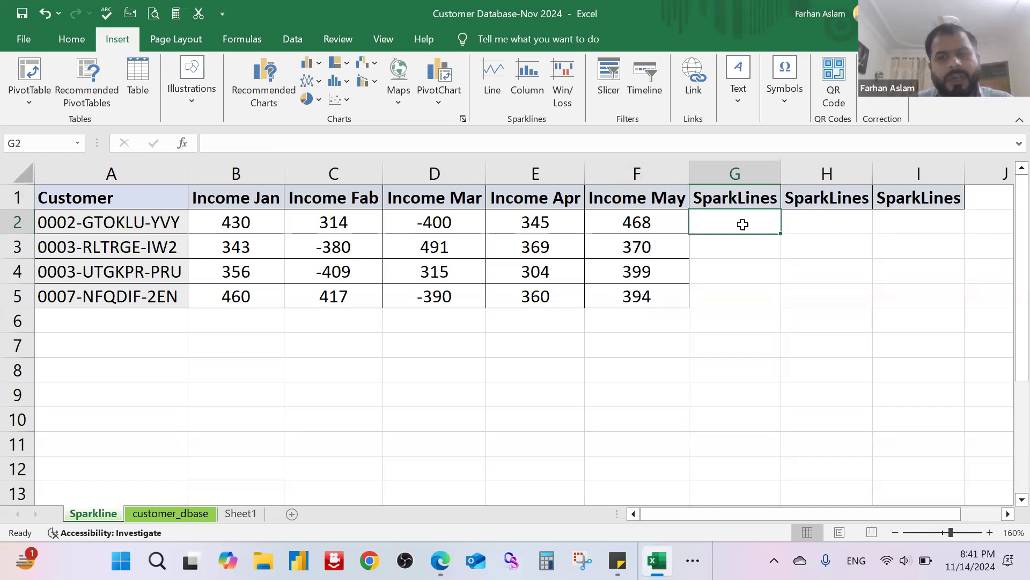
pyautogui.click(743, 175)
pyautogui.click(745, 227)
pyautogui.click(82, 41)
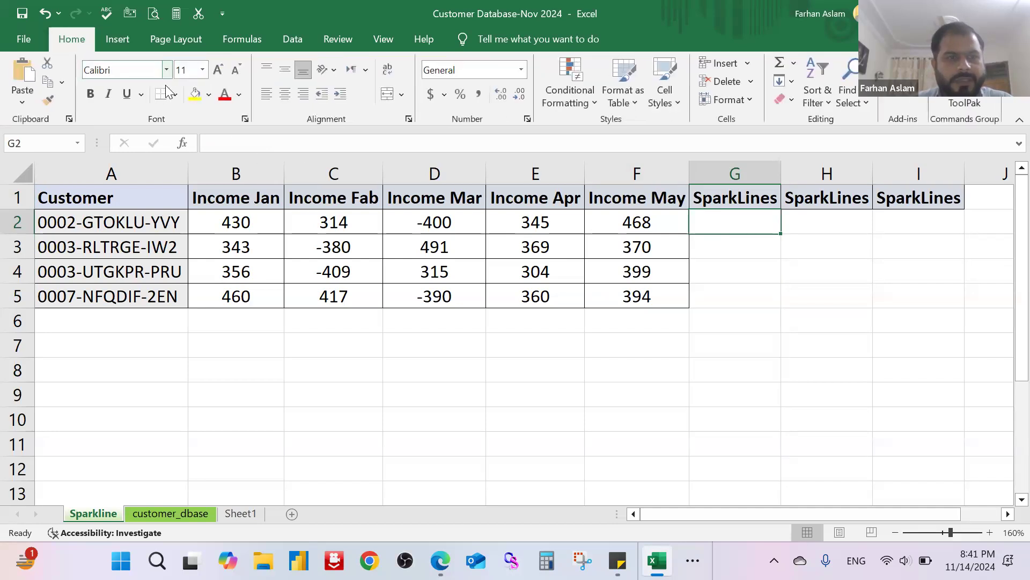
pyautogui.click(196, 95)
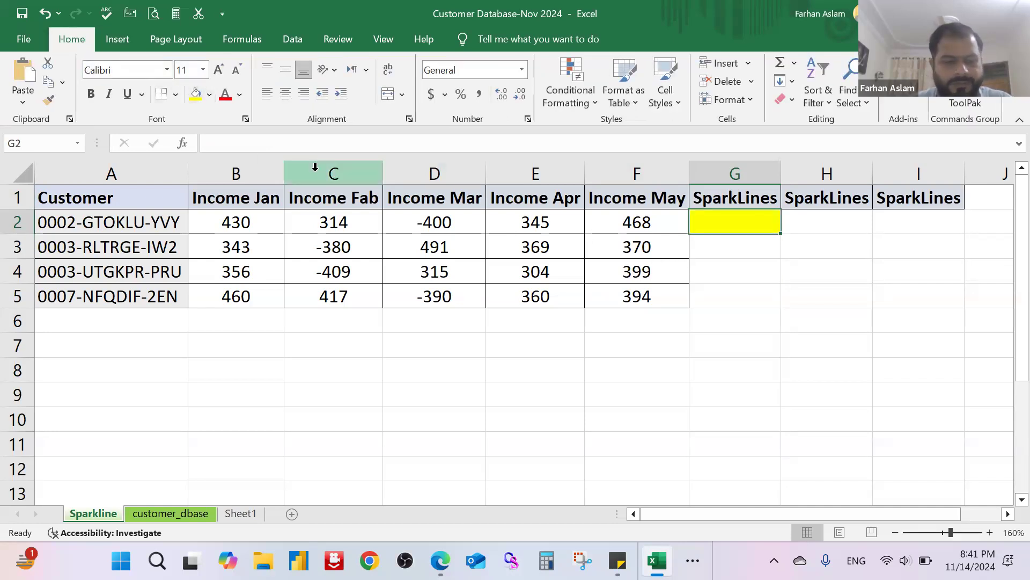
pyautogui.hotkey('ctrl', 'z')
pyautogui.click(210, 95)
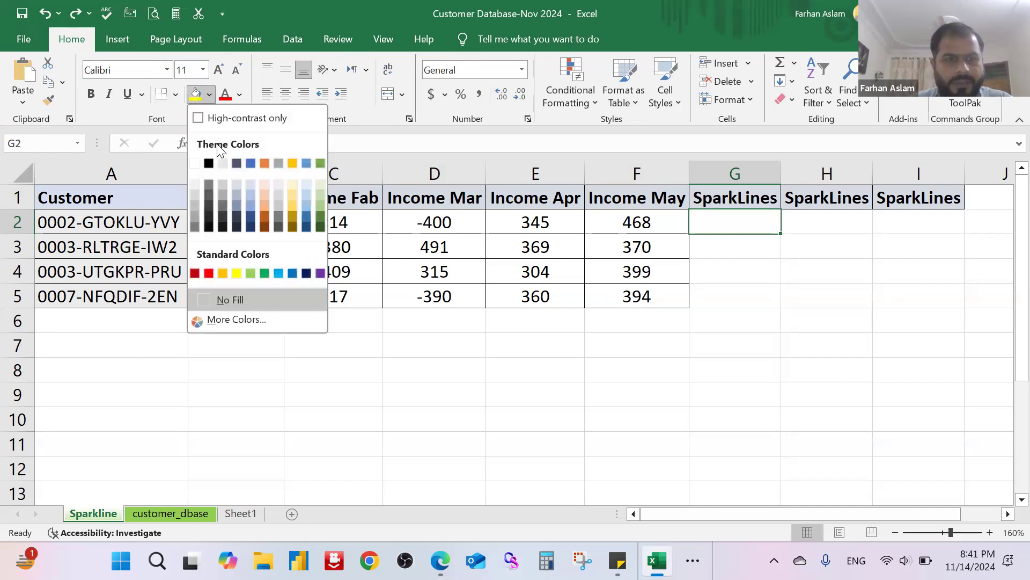
pyautogui.click(250, 195)
pyautogui.click(749, 265)
pyautogui.press('Up')
pyautogui.press('Up')
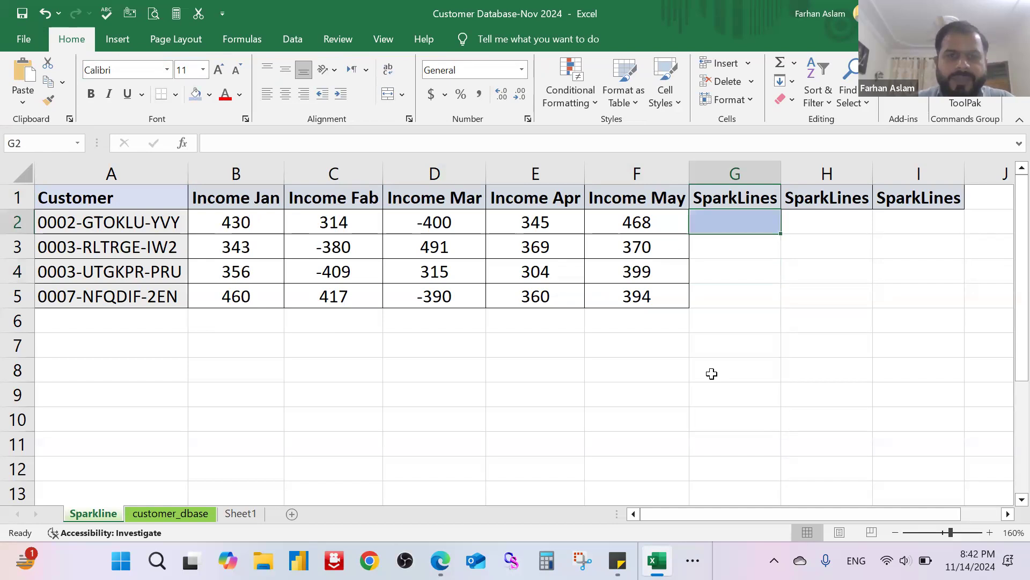
# Step: Insert a line sparkline in cell G2 using the monthly income range B2:F2 as its data
pyautogui.click(118, 43)
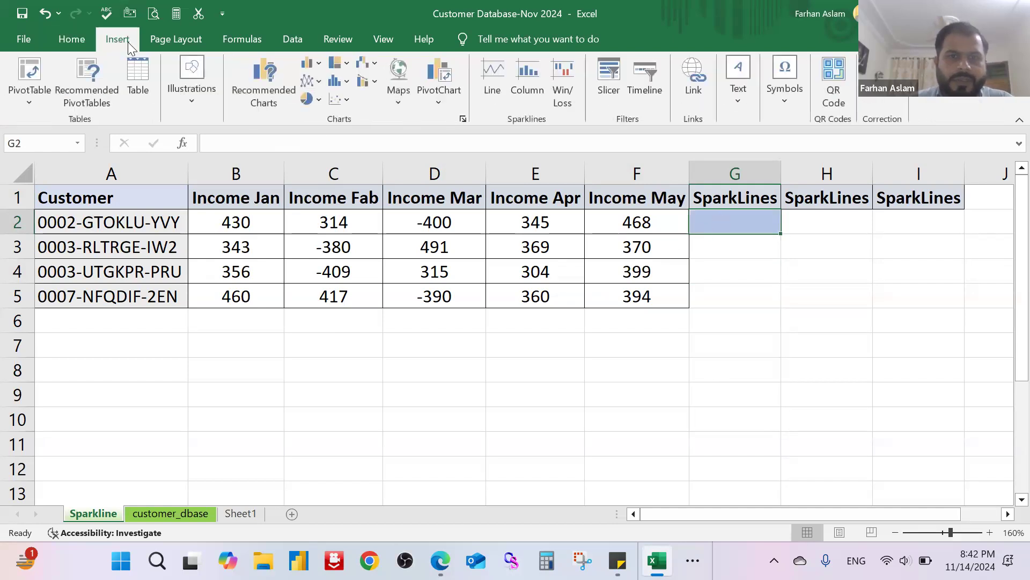
pyautogui.click(490, 79)
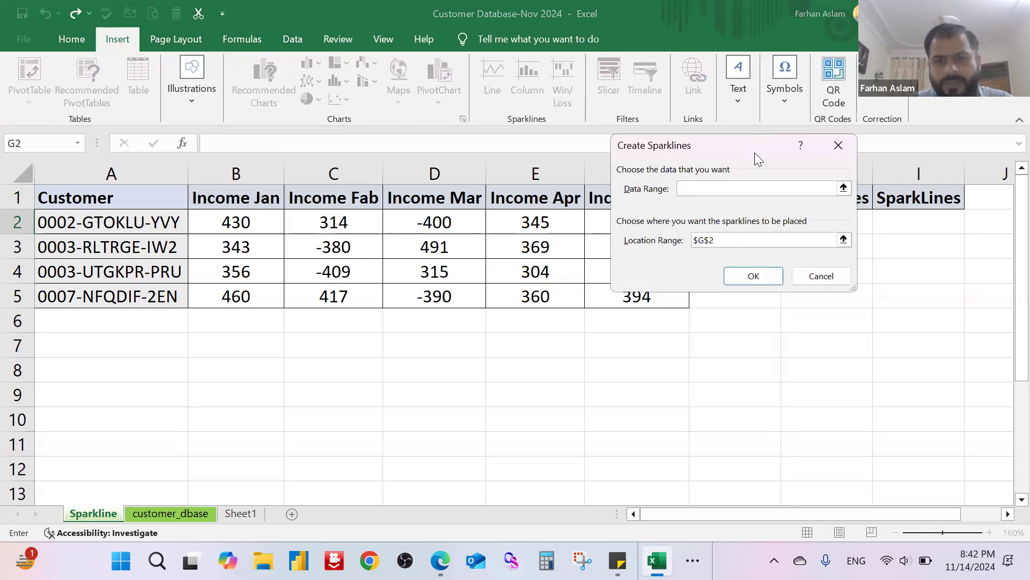
pyautogui.moveTo(754, 152); pyautogui.dragTo(727, 330)
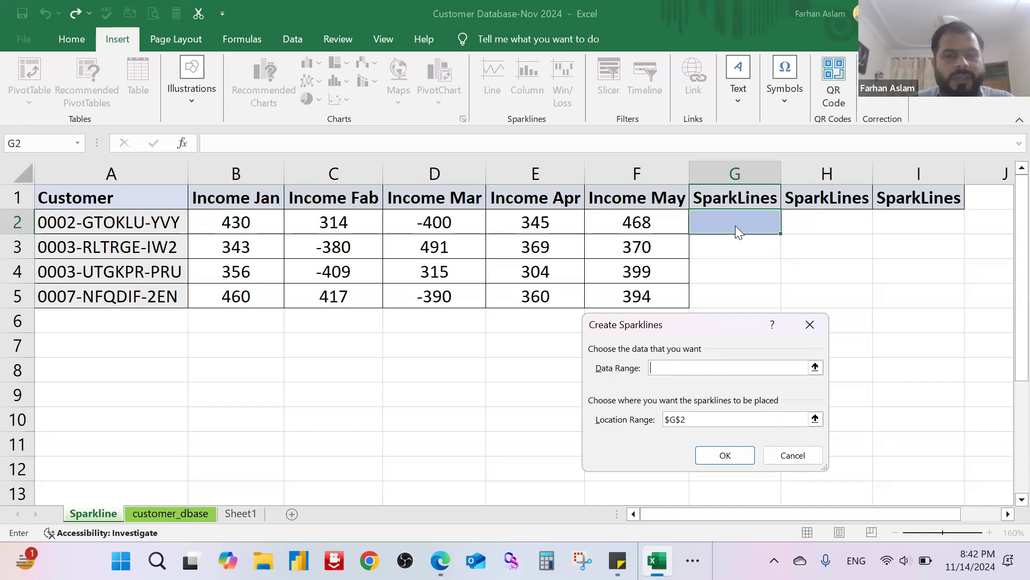
pyautogui.click(815, 368)
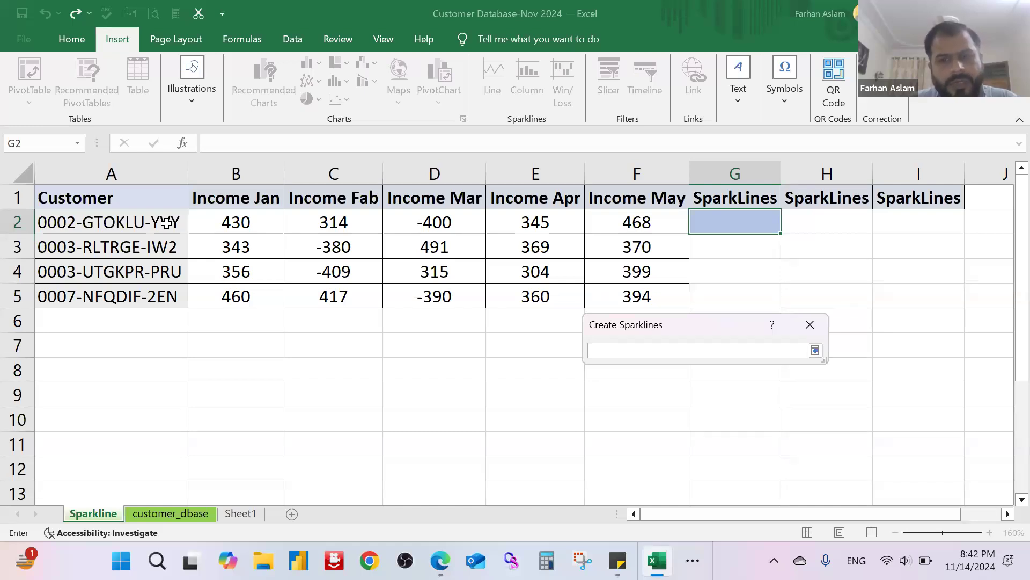
pyautogui.click(815, 349)
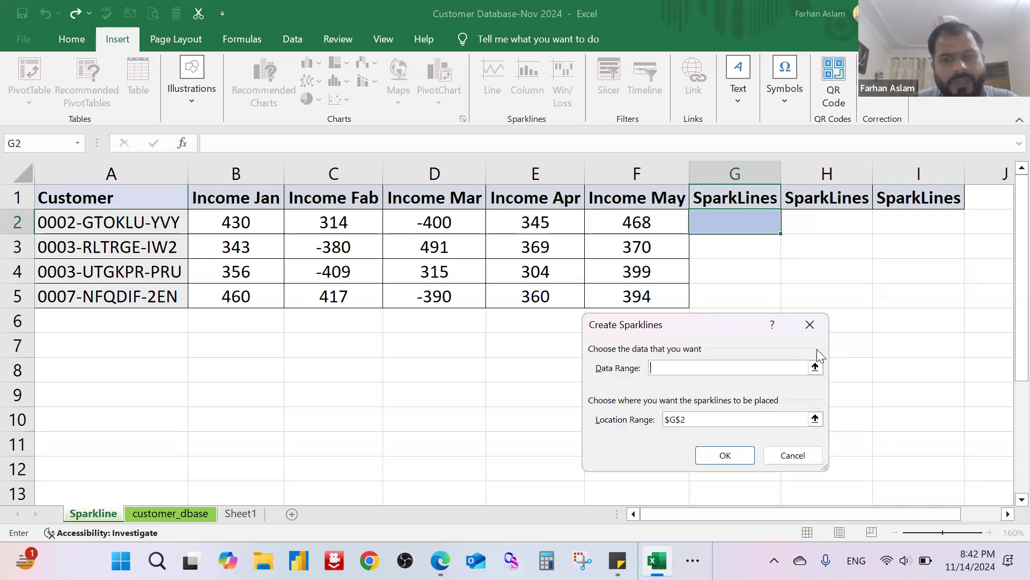
pyautogui.click(814, 368)
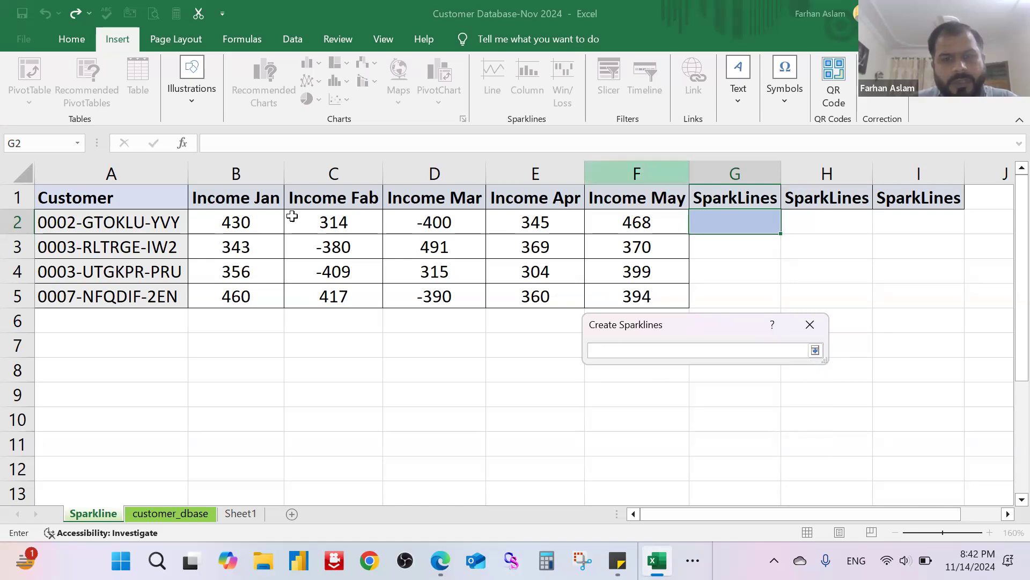
pyautogui.moveTo(250, 220); pyautogui.dragTo(662, 224)
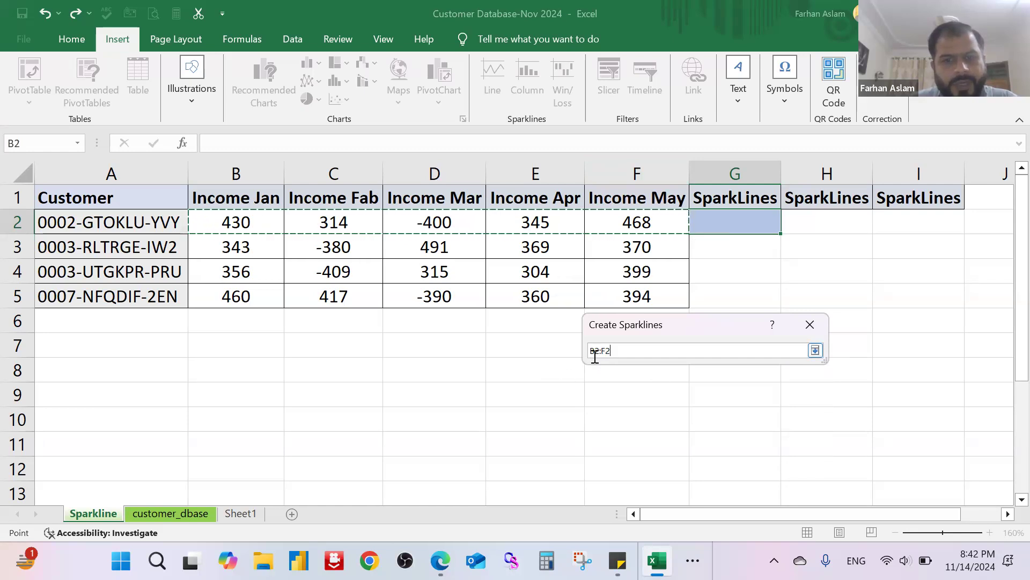
pyautogui.click(815, 351)
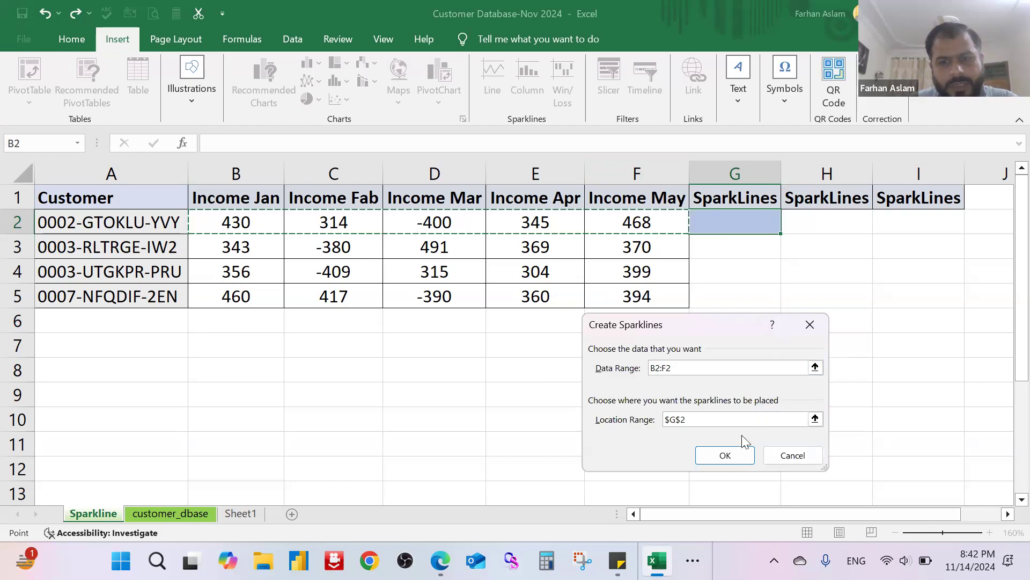
pyautogui.click(725, 456)
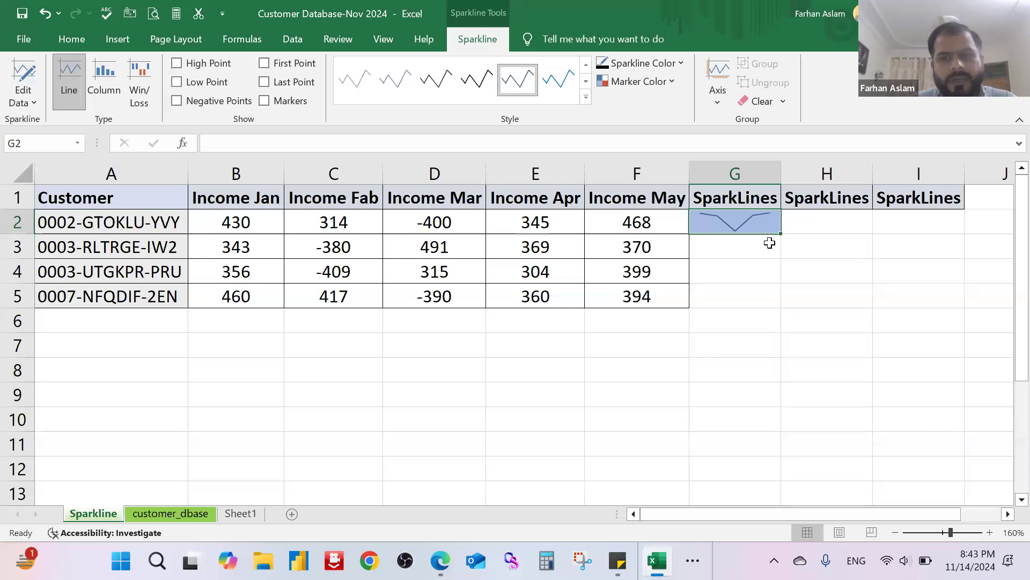
# Step: Fill the line sparkline from G2 down to G5 for the remaining customers
pyautogui.click(770, 276)
pyautogui.click(762, 227)
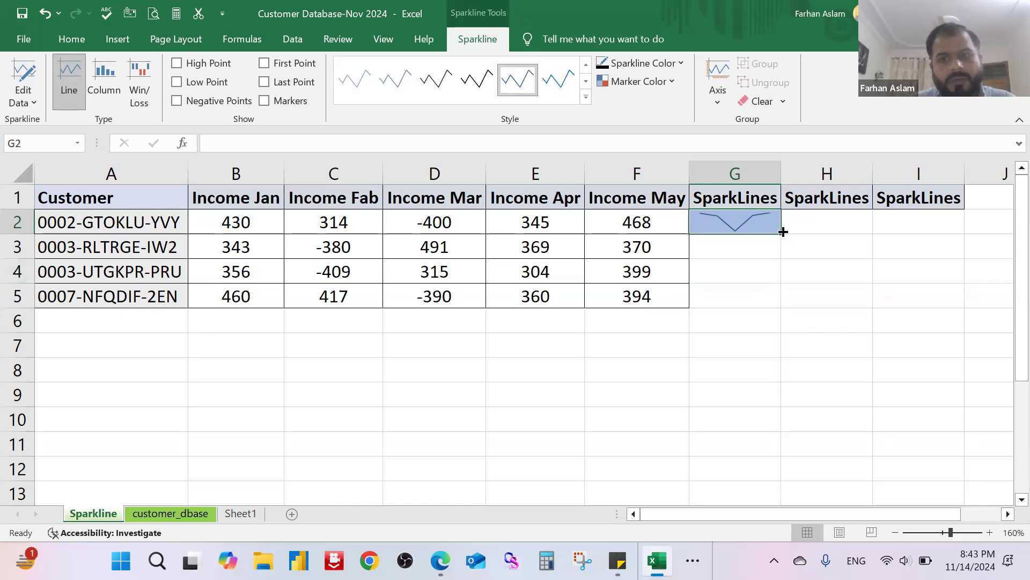
pyautogui.click(740, 248)
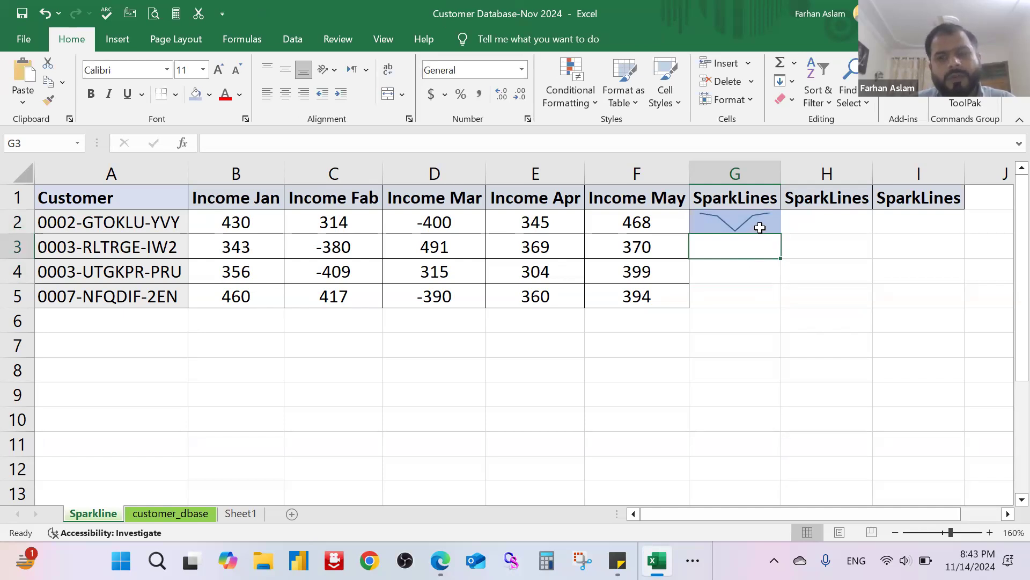
pyautogui.click(759, 225)
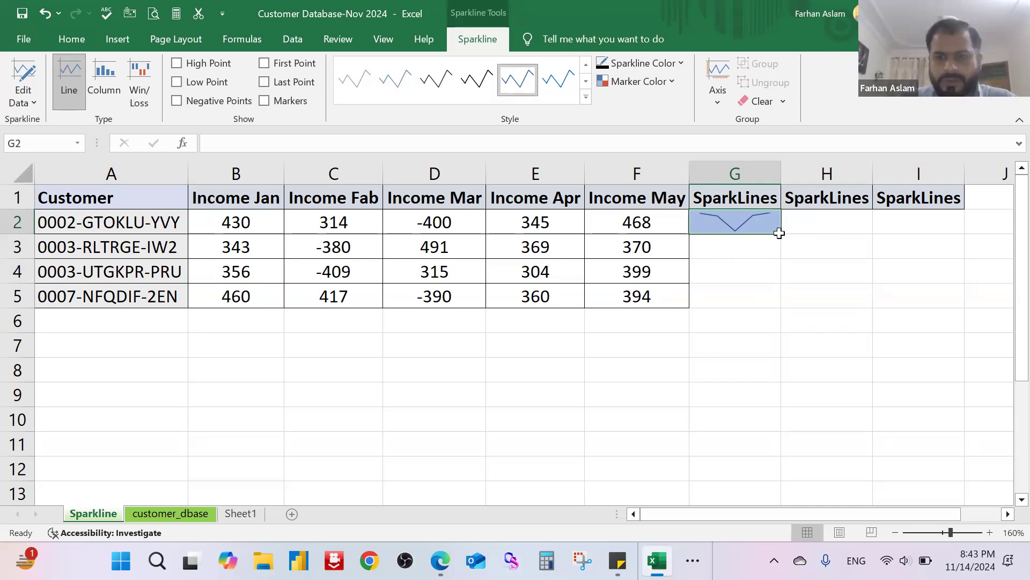
pyautogui.scroll(2, 771, 281)
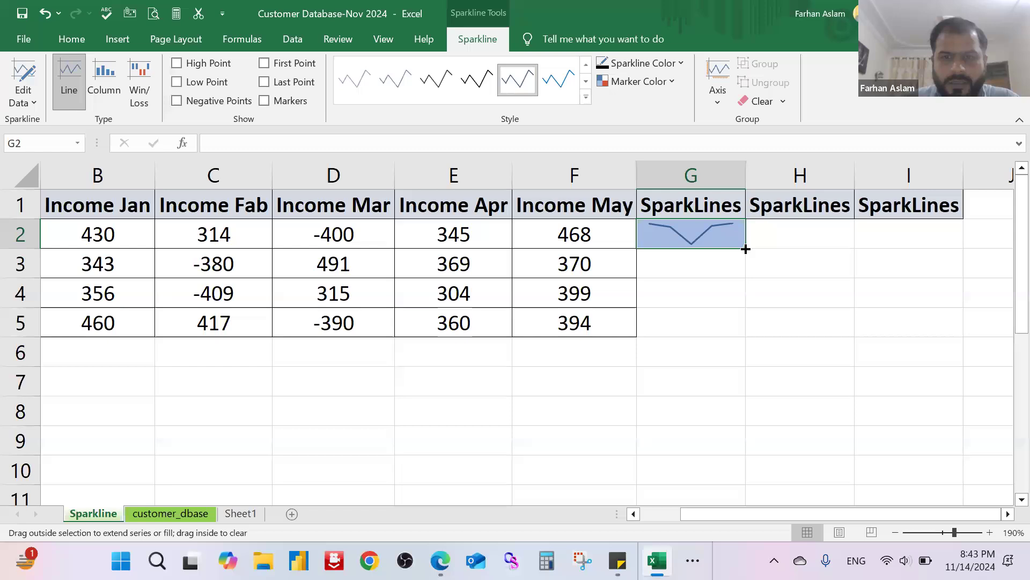
pyautogui.moveTo(745, 249); pyautogui.dragTo(746, 336)
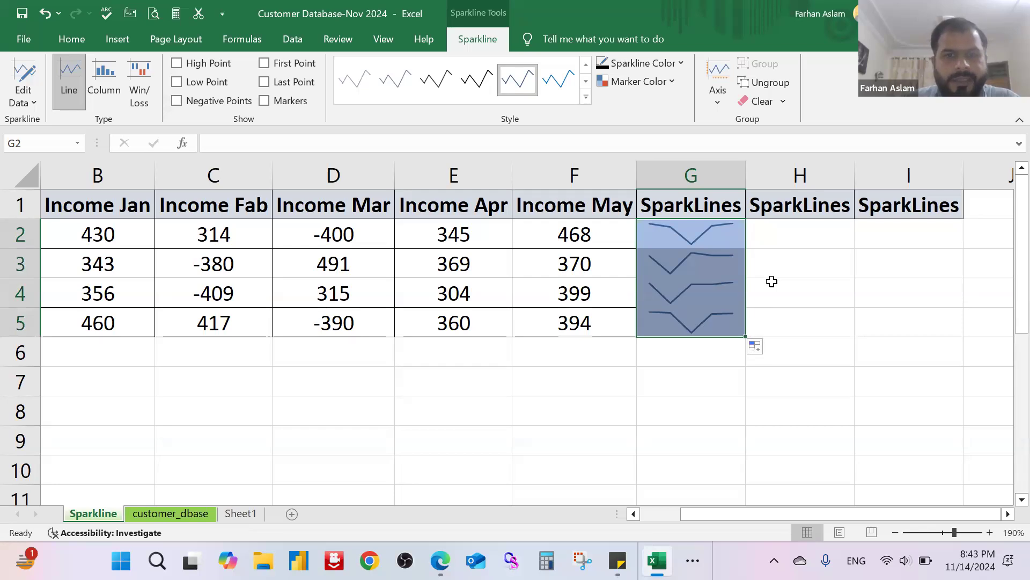
pyautogui.moveTo(694, 516); pyautogui.dragTo(641, 518)
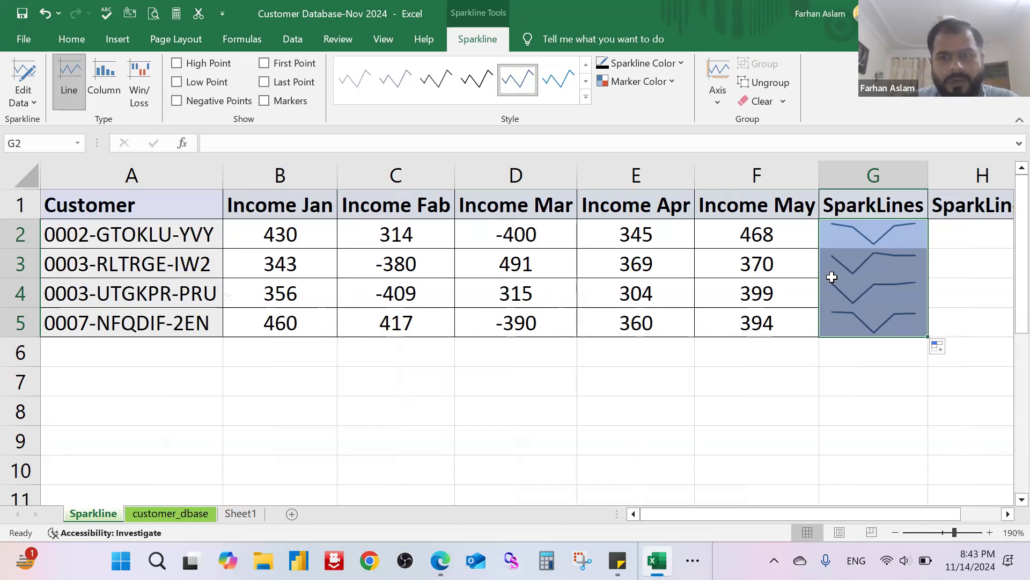
pyautogui.click(902, 235)
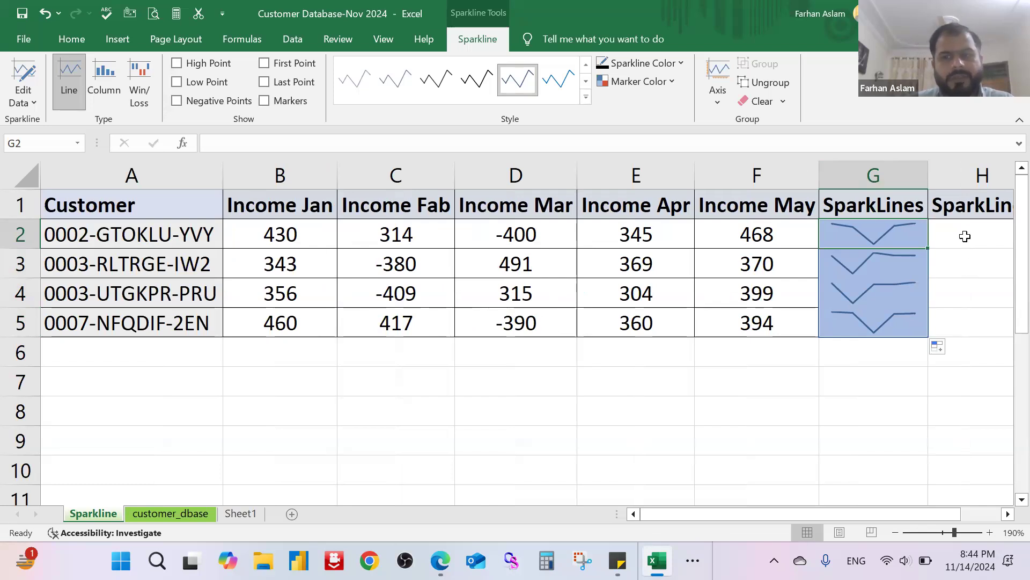
pyautogui.click(934, 239)
pyautogui.moveTo(906, 235); pyautogui.dragTo(896, 322)
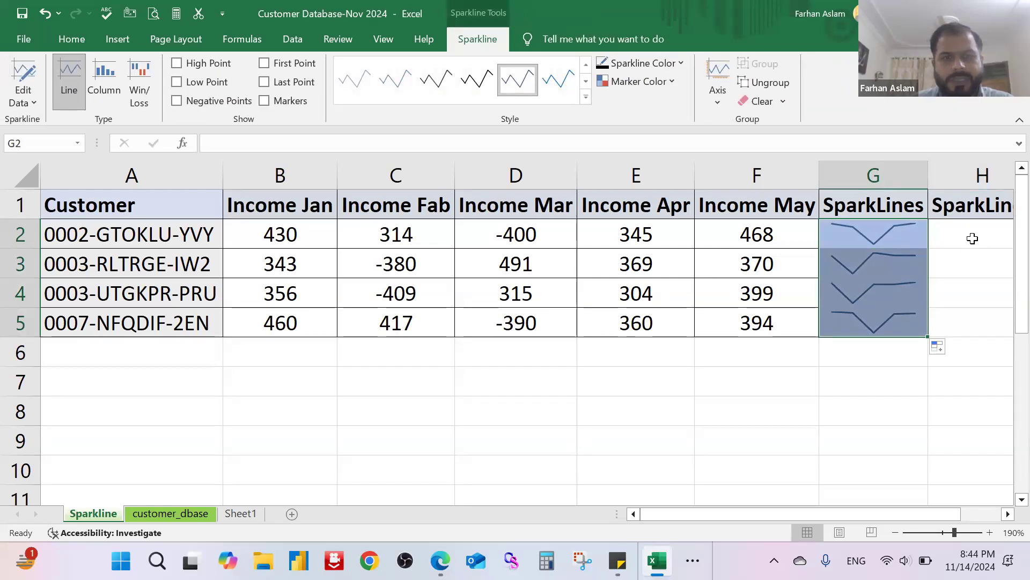
# Step: Insert a column sparkline in cell H2 using the monthly income range B2:F2 as its data
pyautogui.click(973, 238)
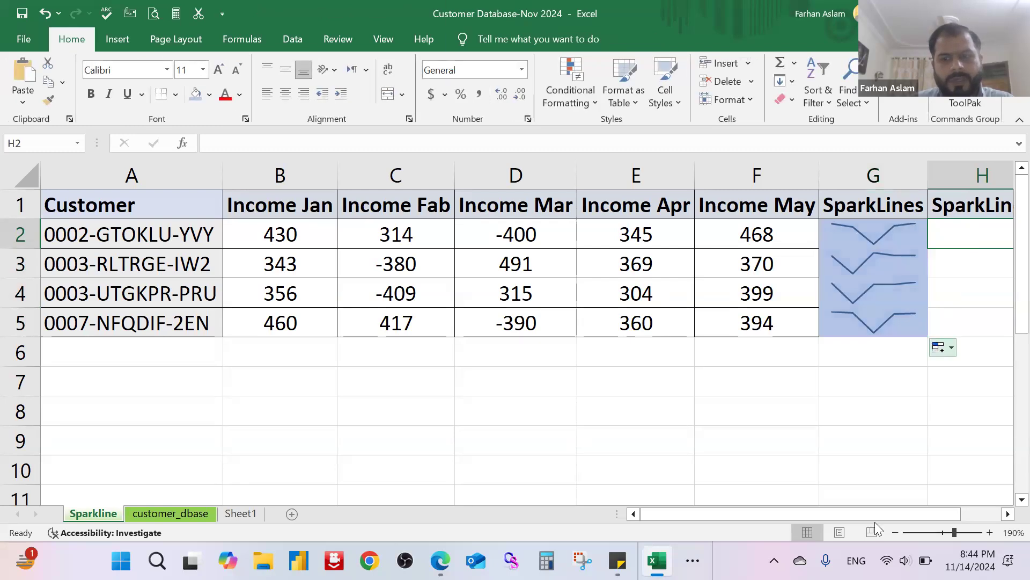
pyautogui.moveTo(890, 517); pyautogui.dragTo(880, 516)
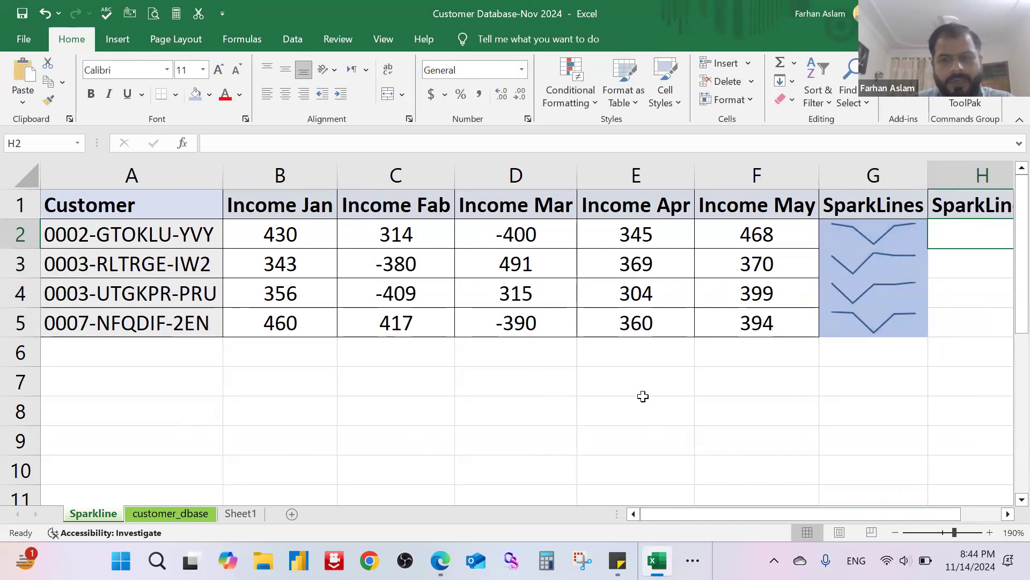
pyautogui.scroll(-1, 641, 405)
pyautogui.scroll(-1, 646, 395)
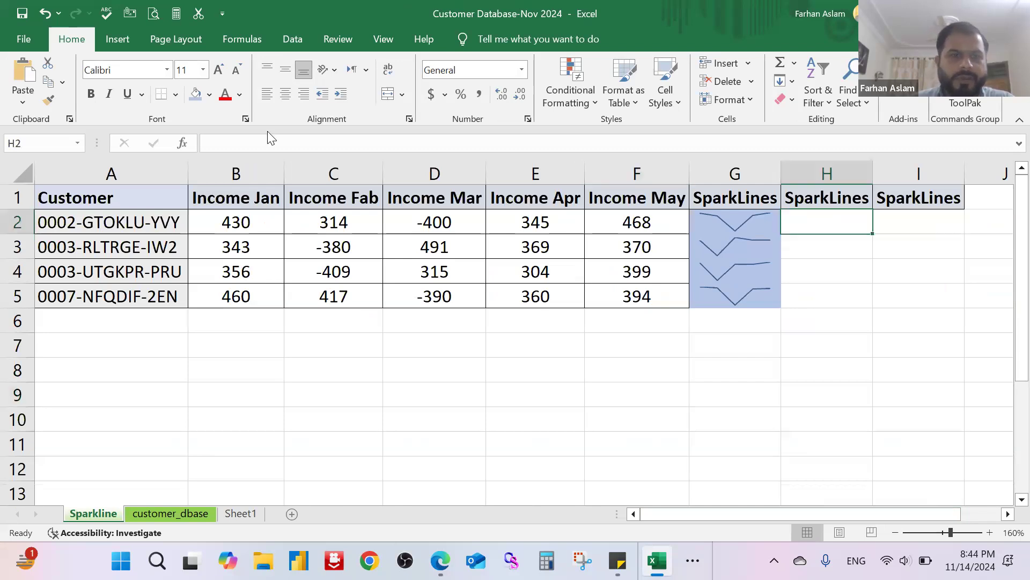
pyautogui.click(104, 41)
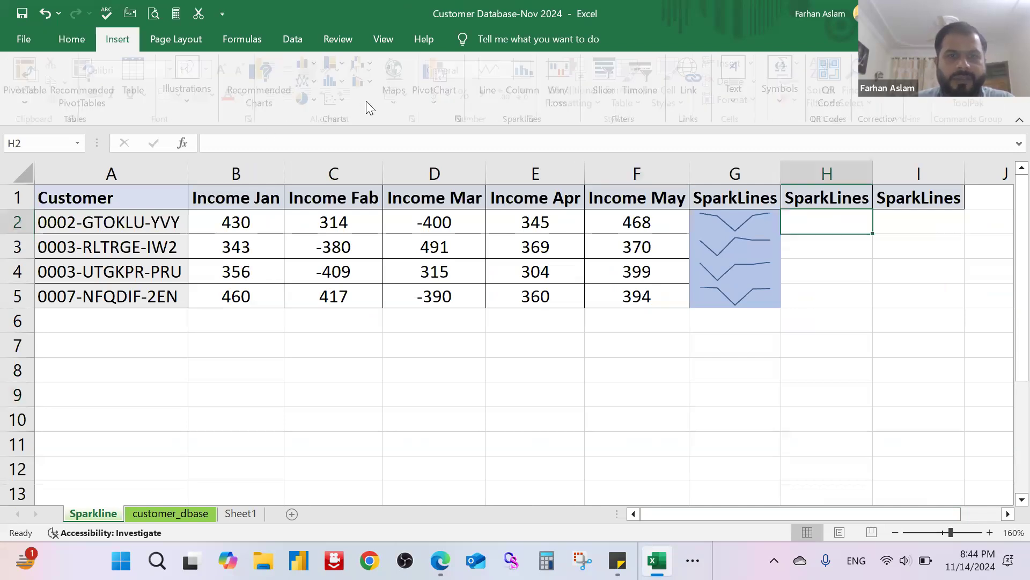
pyautogui.click(527, 84)
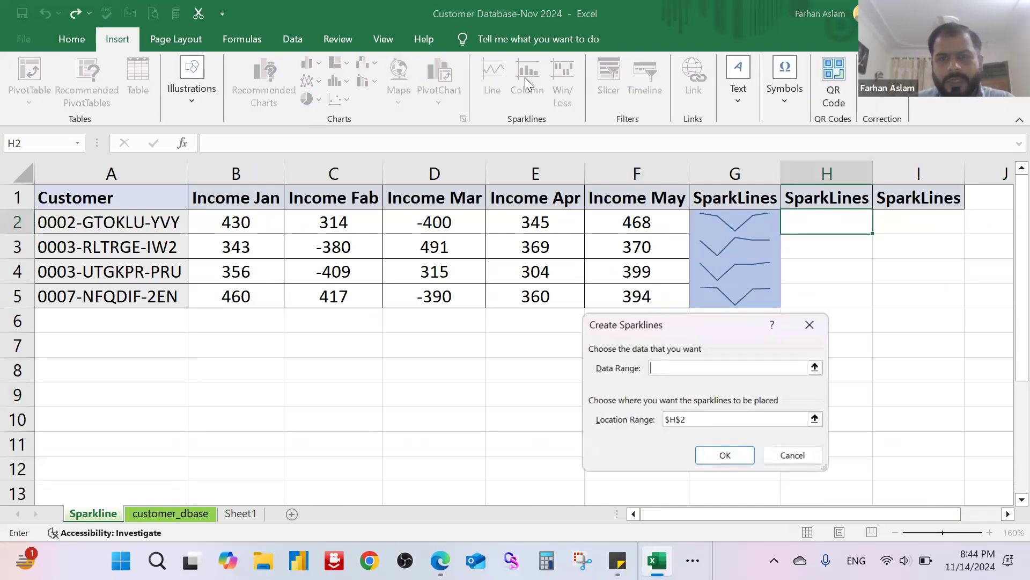
pyautogui.click(815, 367)
pyautogui.moveTo(236, 197)
pyautogui.mouseDown()
pyautogui.moveTo(577, 225)
pyautogui.moveTo(624, 219)
pyautogui.moveTo(620, 230)
pyautogui.mouseUp()
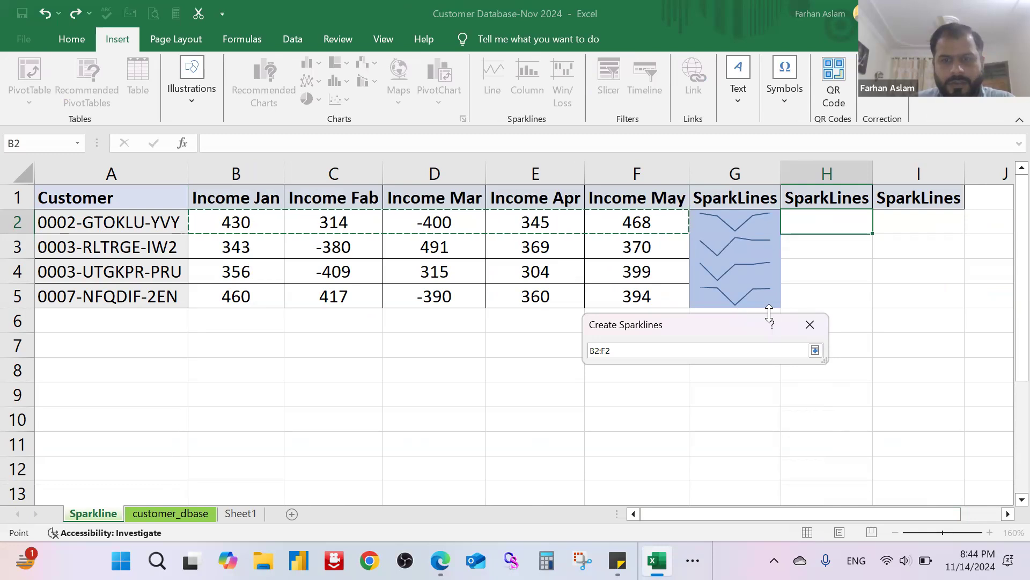
pyautogui.click(815, 350)
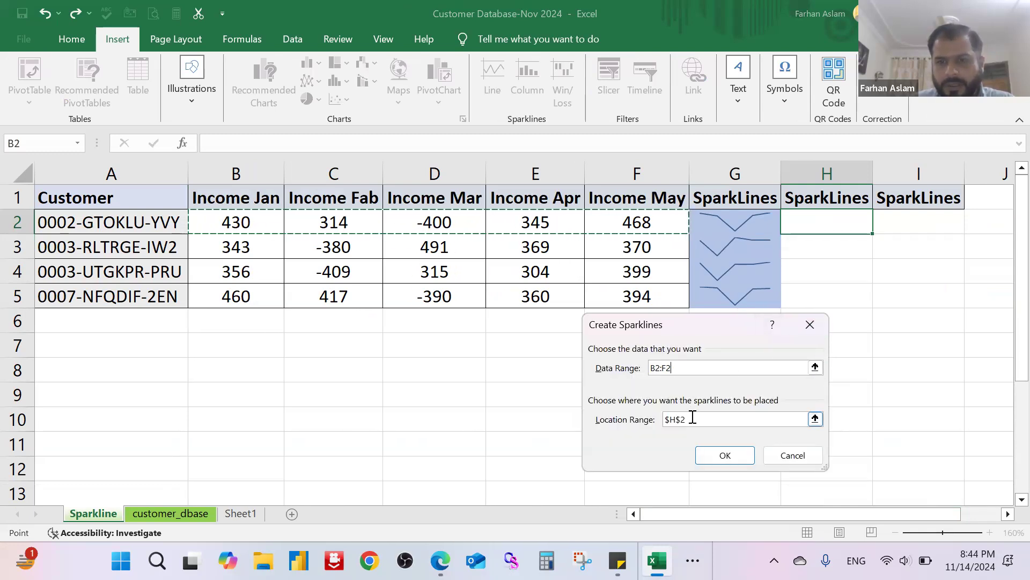
pyautogui.click(731, 454)
# Step: Fill the column sparkline from H2 down to H5 for the remaining customers
pyautogui.click(819, 328)
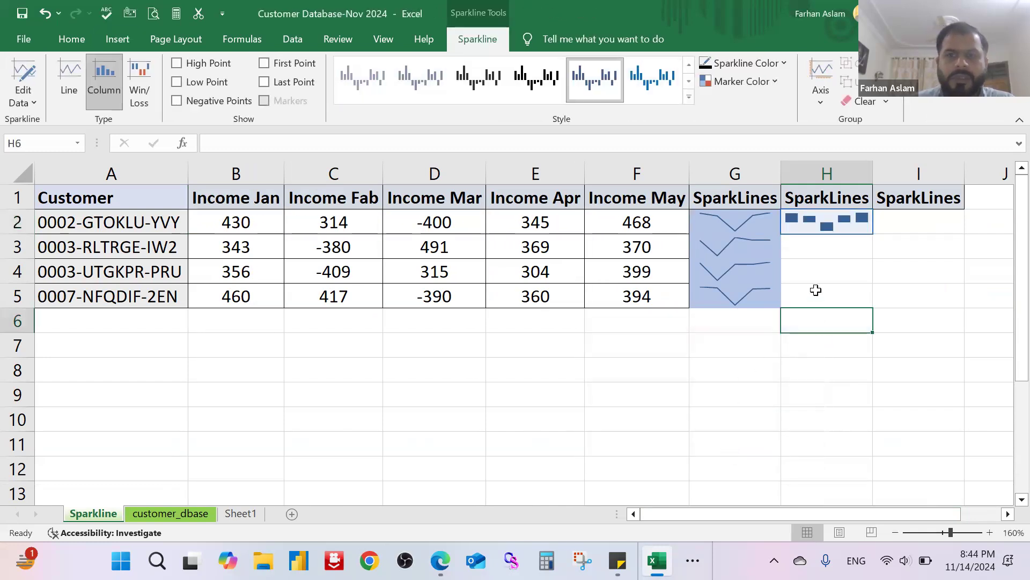
pyautogui.click(827, 230)
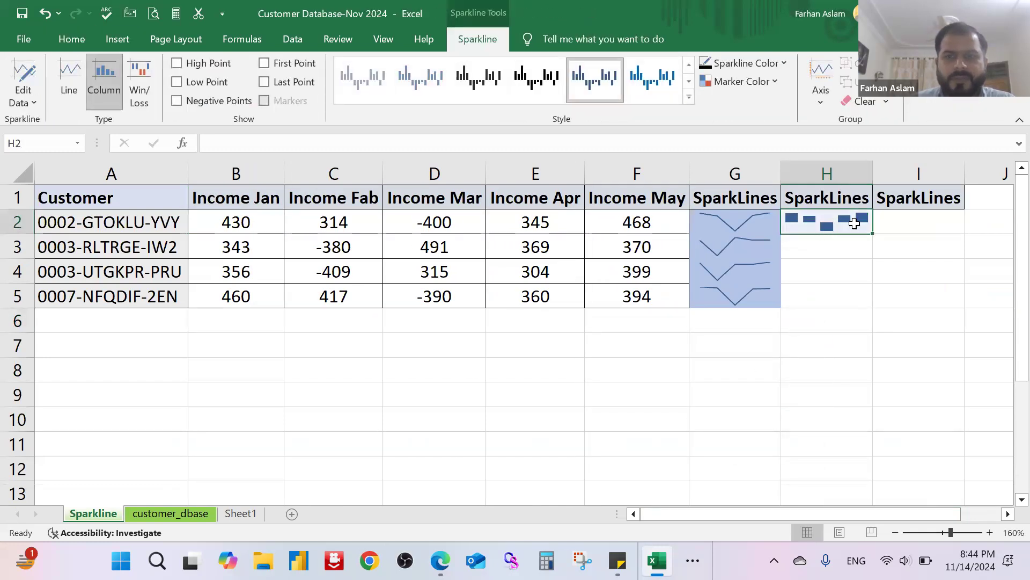
pyautogui.moveTo(872, 233); pyautogui.dragTo(873, 307)
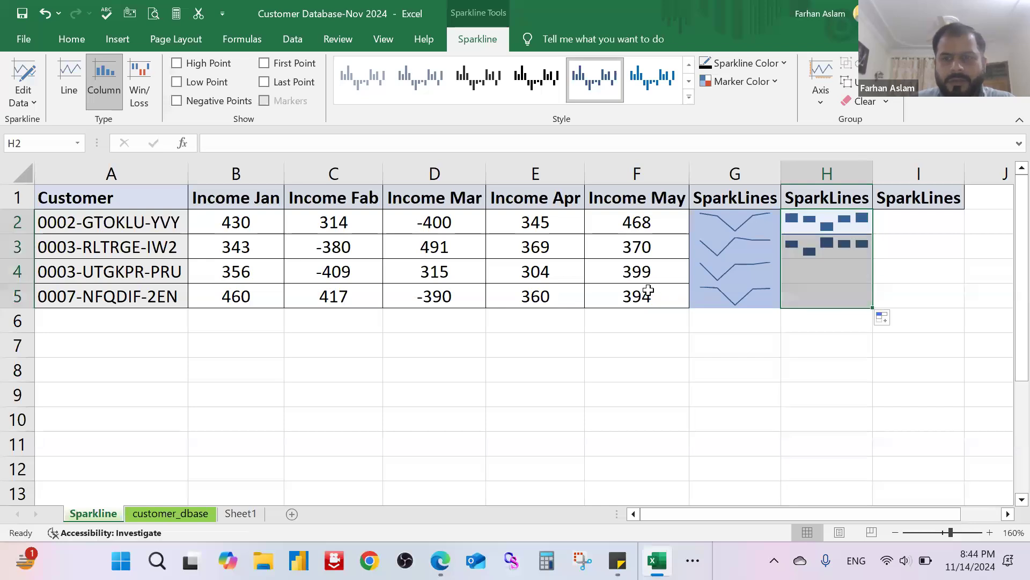
pyautogui.click(622, 370)
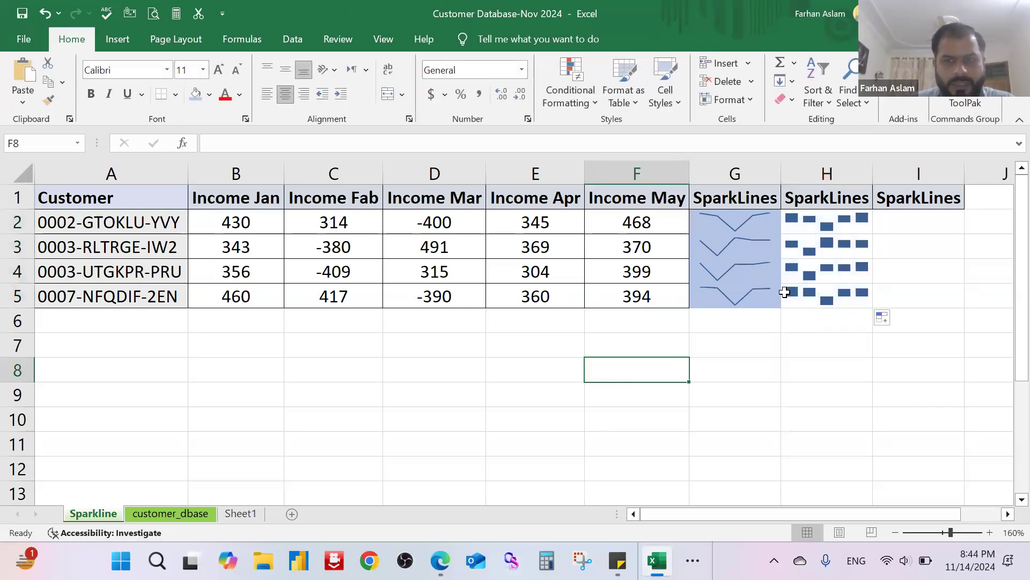
# Step: Insert a Win/Loss sparkline in cell I2 from the data range B2:F2 and fill it down to I5
pyautogui.click(905, 225)
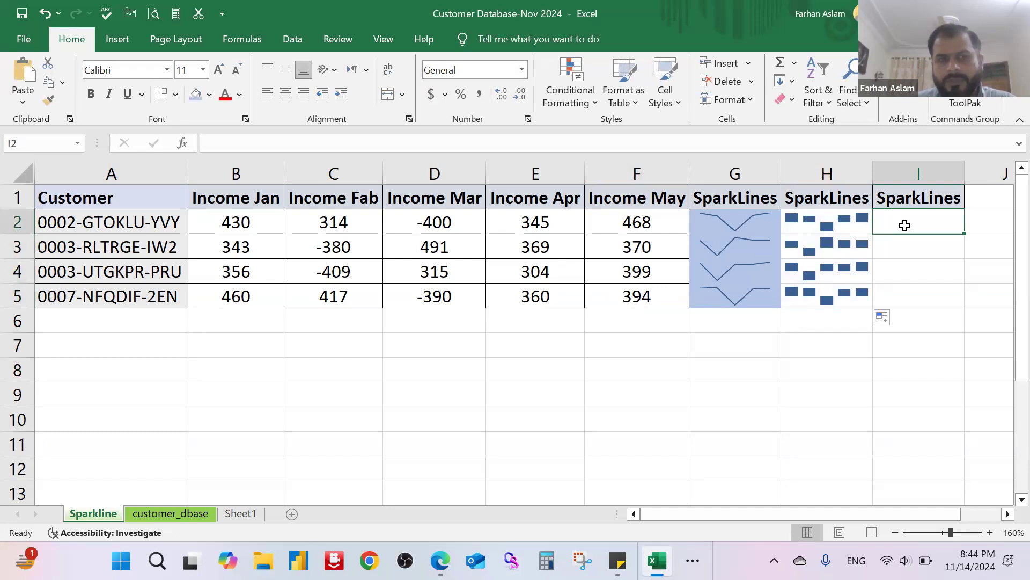
pyautogui.click(118, 39)
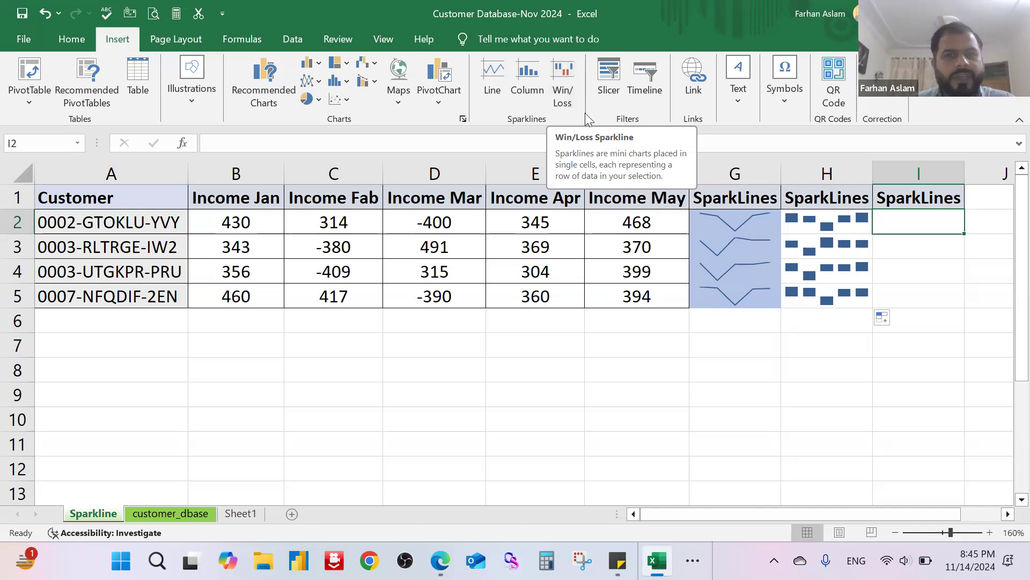
pyautogui.click(572, 103)
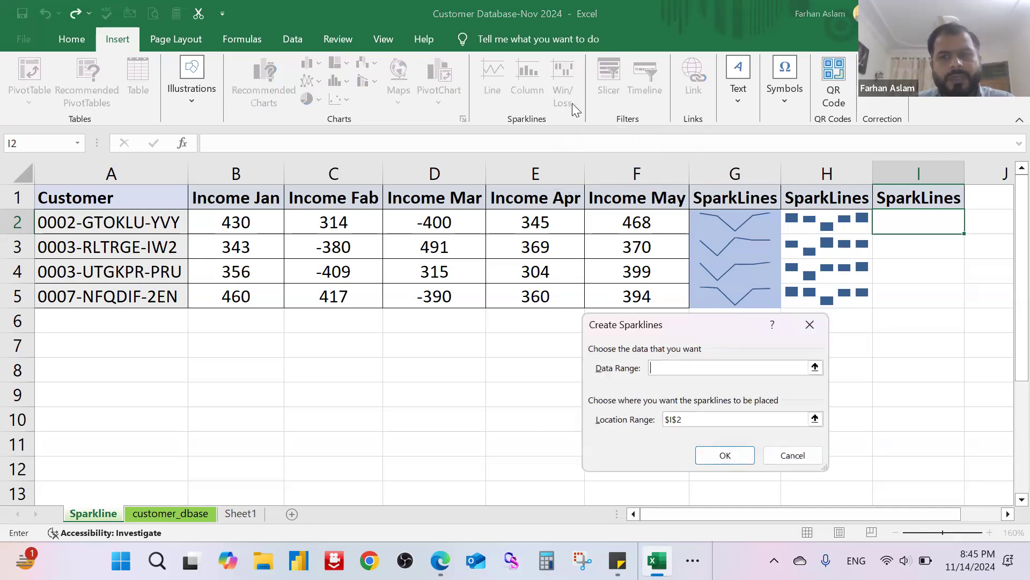
pyautogui.moveTo(247, 220); pyautogui.dragTo(646, 226)
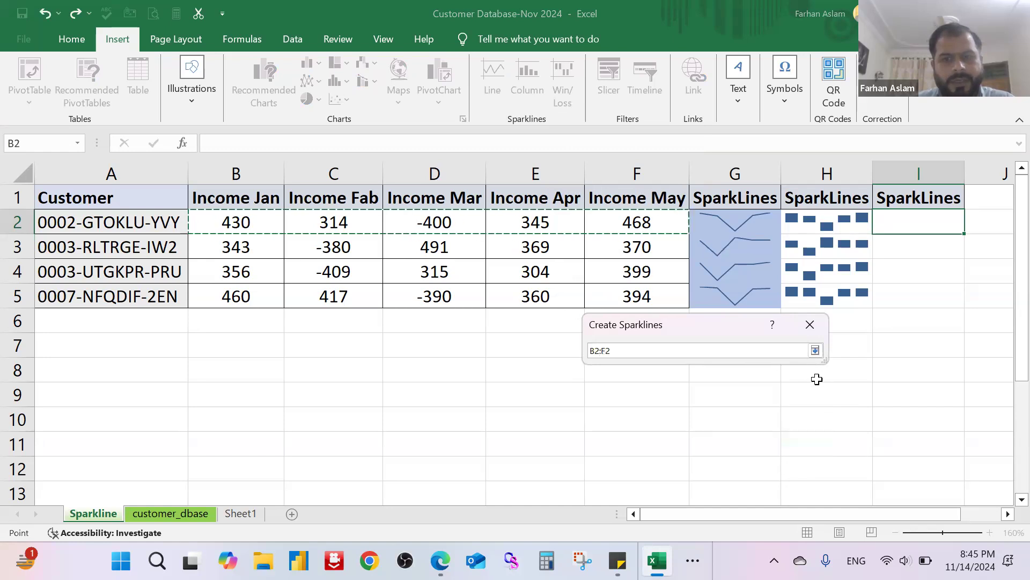
pyautogui.click(816, 350)
pyautogui.click(697, 455)
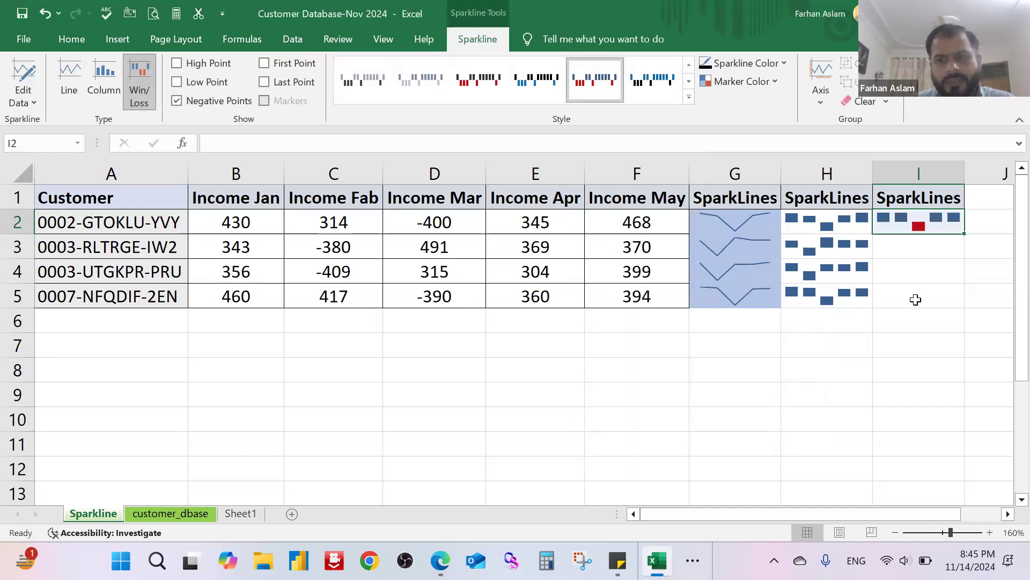
pyautogui.moveTo(964, 236); pyautogui.dragTo(966, 306)
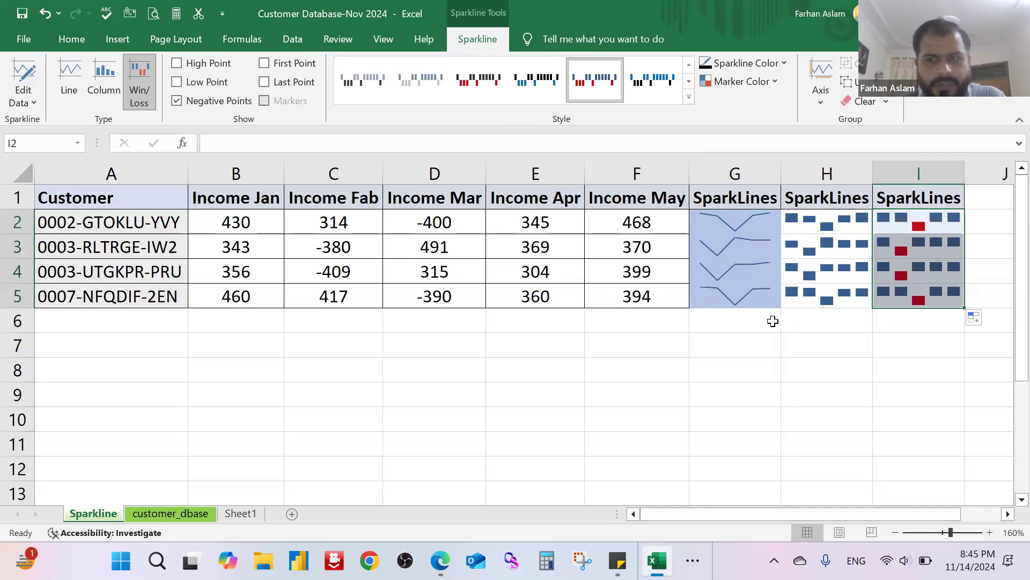
pyautogui.click(799, 370)
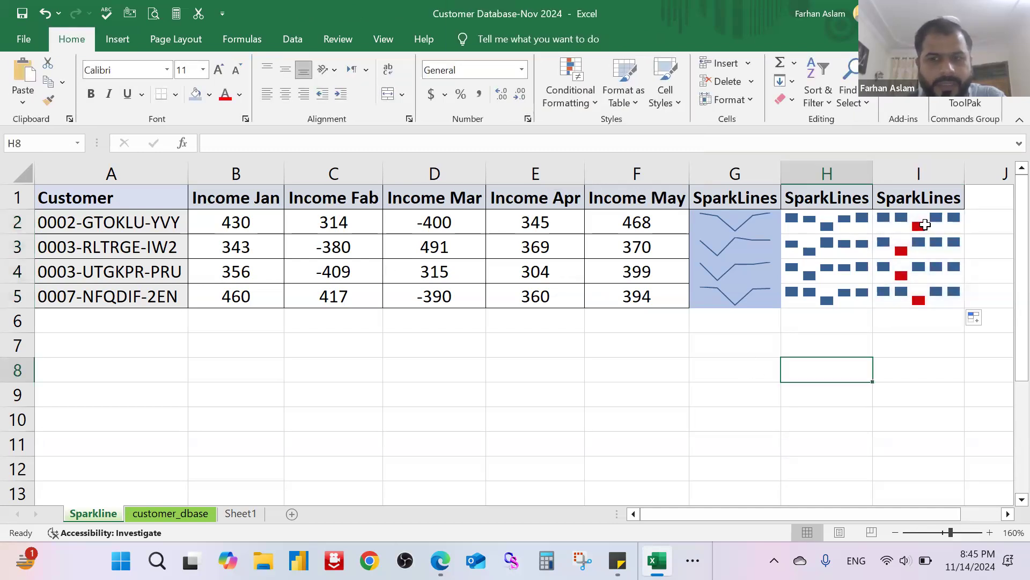
# Step: Inspect the Win/Loss, line and column sparklines in columns I, G and H by selecting each group in turn
pyautogui.click(925, 224)
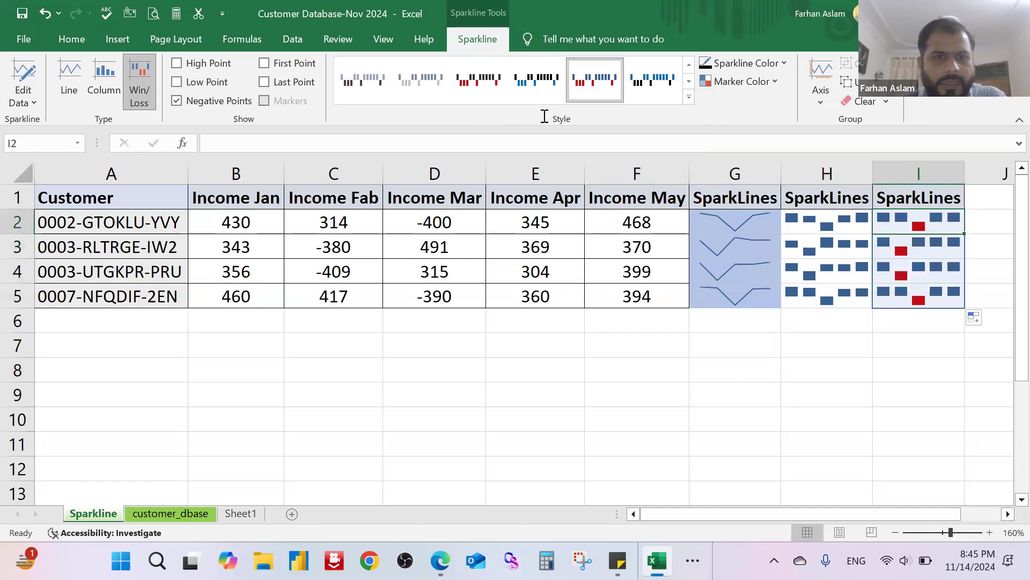
pyautogui.click(146, 96)
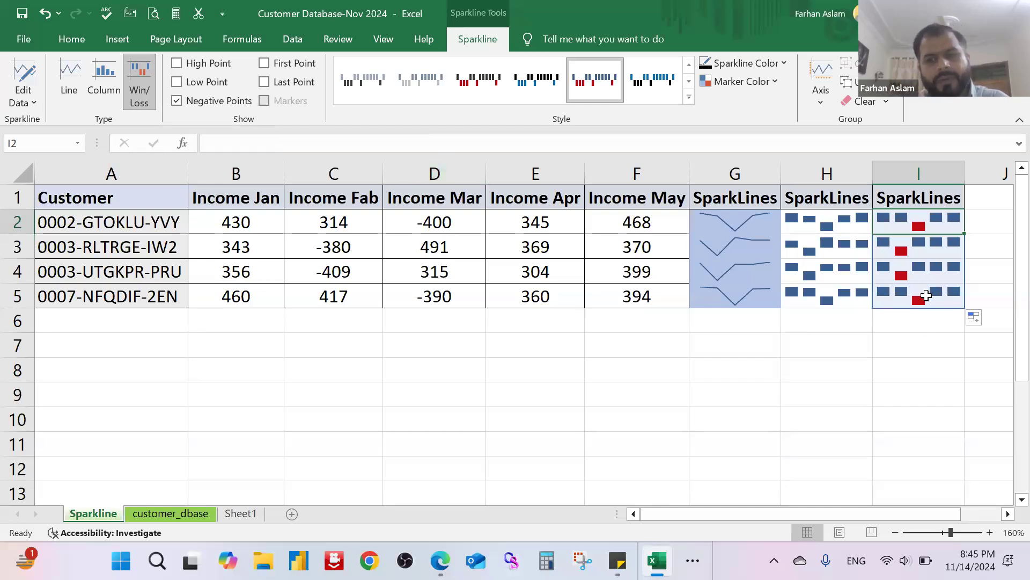
pyautogui.click(703, 424)
pyautogui.click(744, 227)
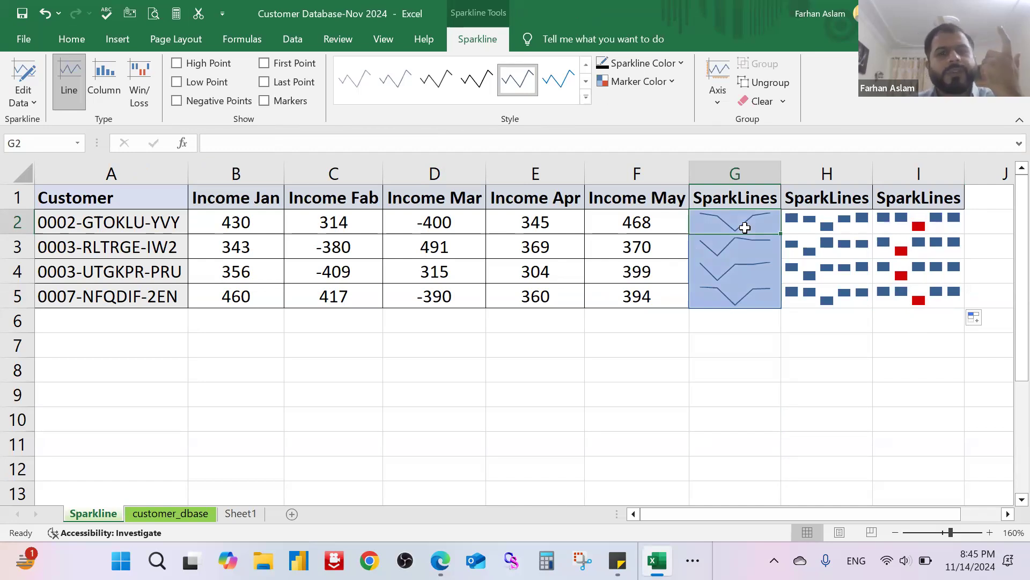
pyautogui.click(797, 222)
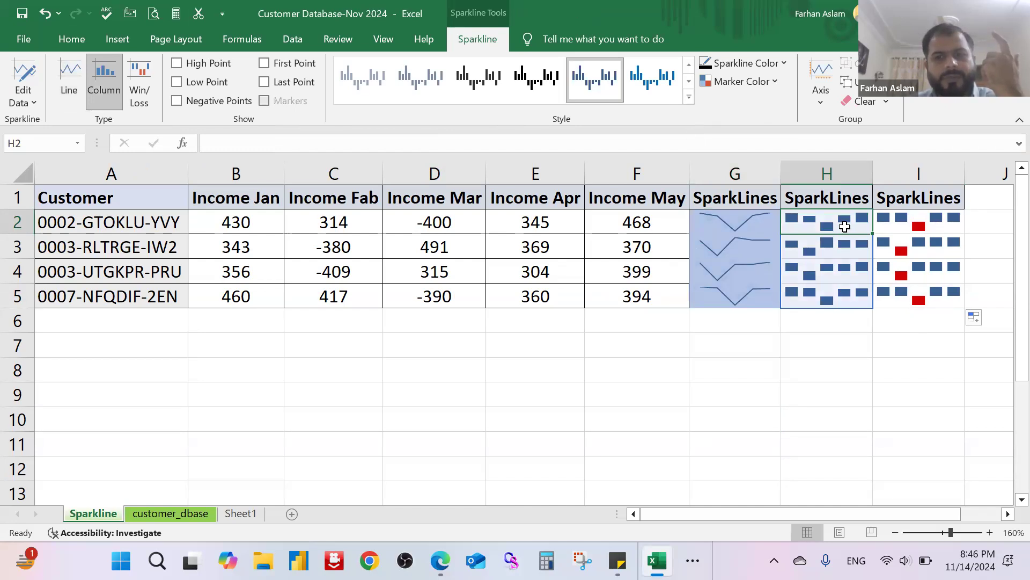
pyautogui.click(832, 170)
pyautogui.click(816, 226)
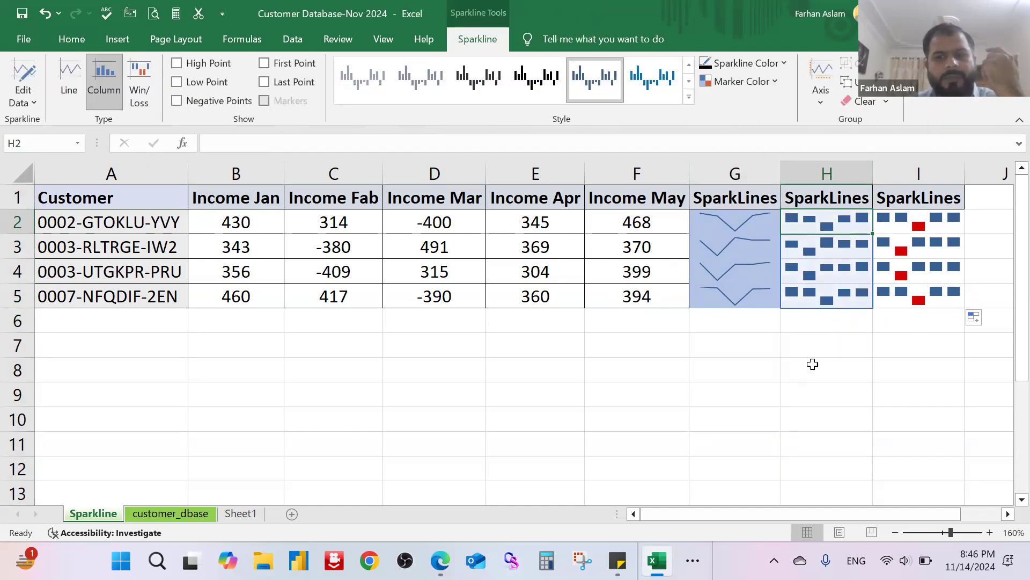
pyautogui.click(807, 373)
# Step: Try gold, orange and green styles on the column sparklines in H2:H5 and settle on the light blue style
pyautogui.click(841, 224)
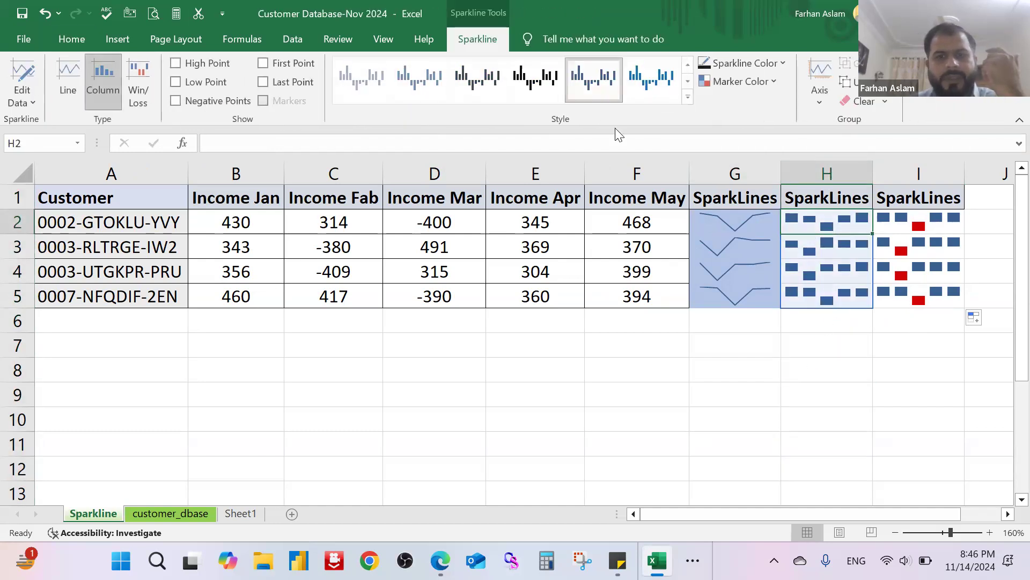
pyautogui.click(688, 99)
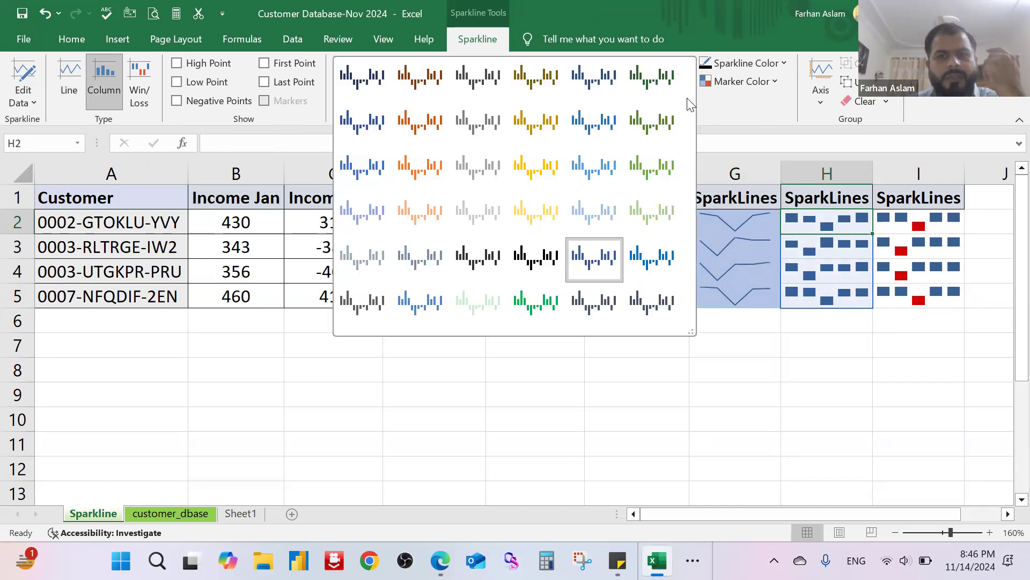
pyautogui.click(558, 175)
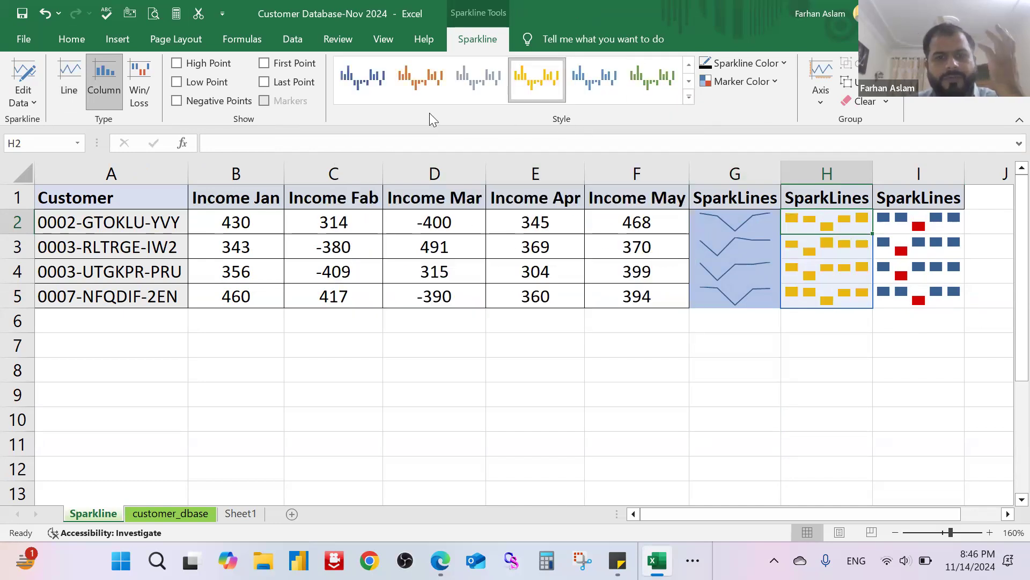
pyautogui.click(412, 72)
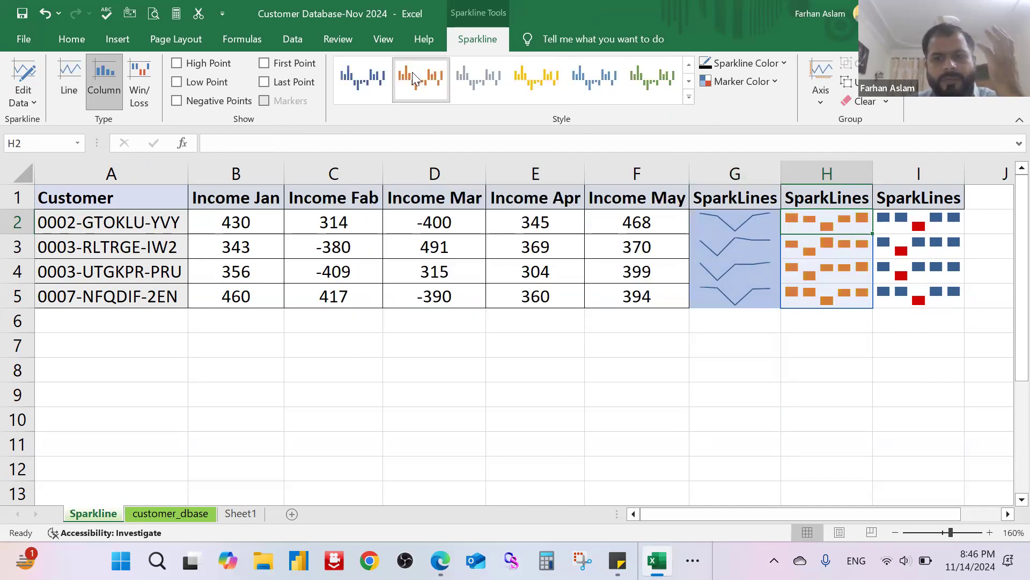
pyautogui.click(652, 87)
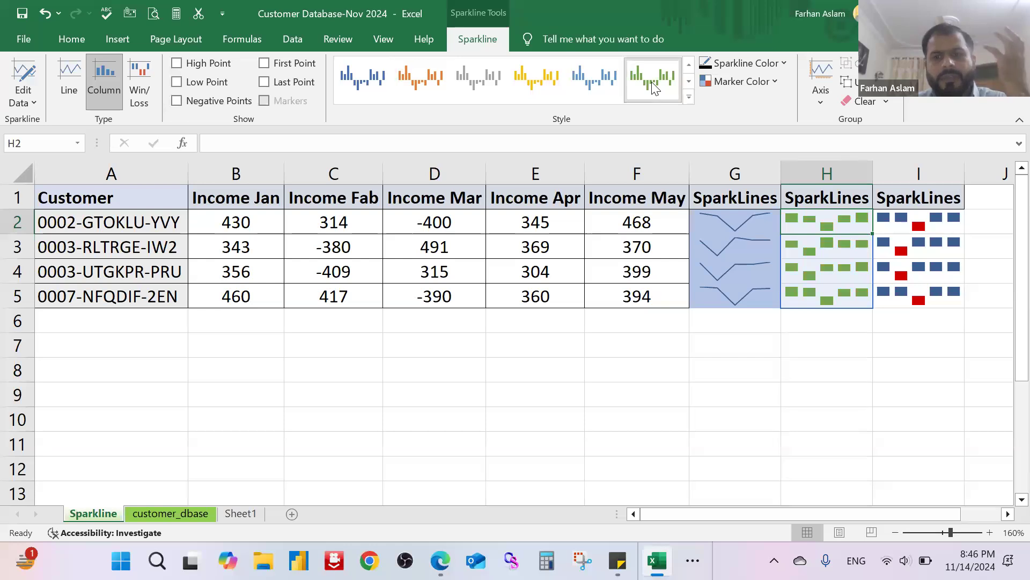
pyautogui.click(594, 82)
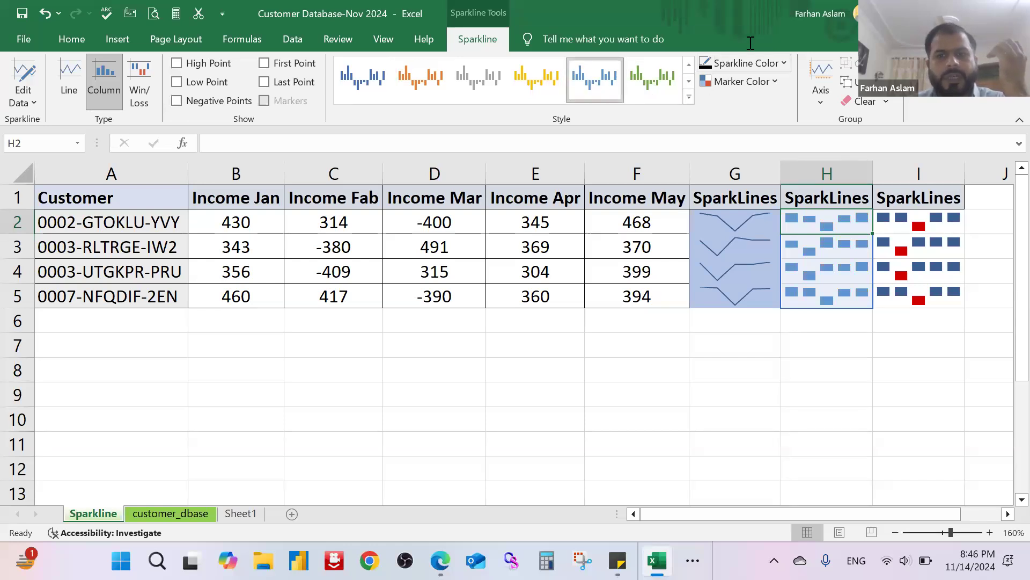
# Step: Review the sparkline colour, style and marker colour options available for the column sparklines, including the Low Point colours
pyautogui.click(781, 64)
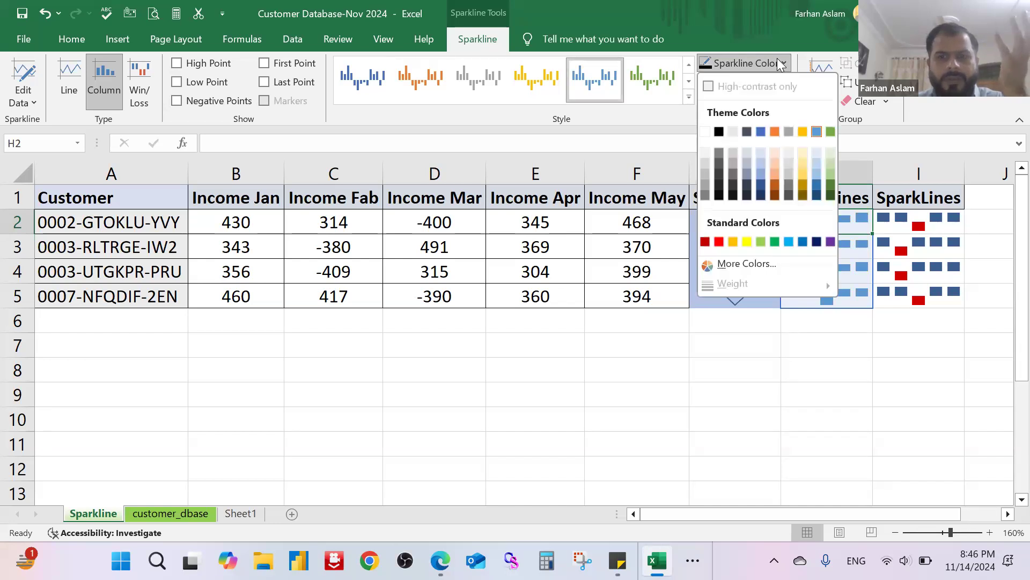
pyautogui.click(780, 64)
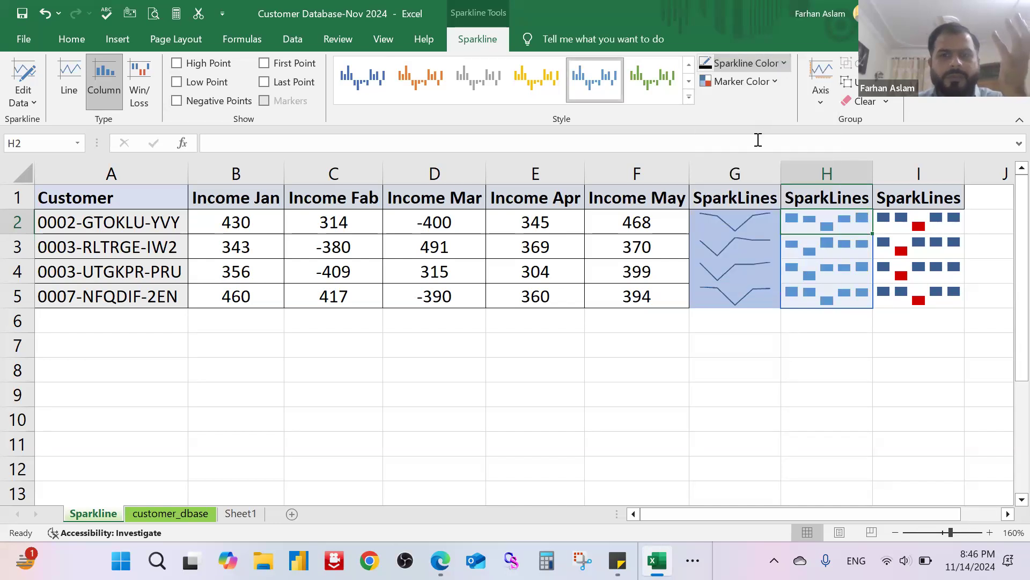
pyautogui.click(689, 100)
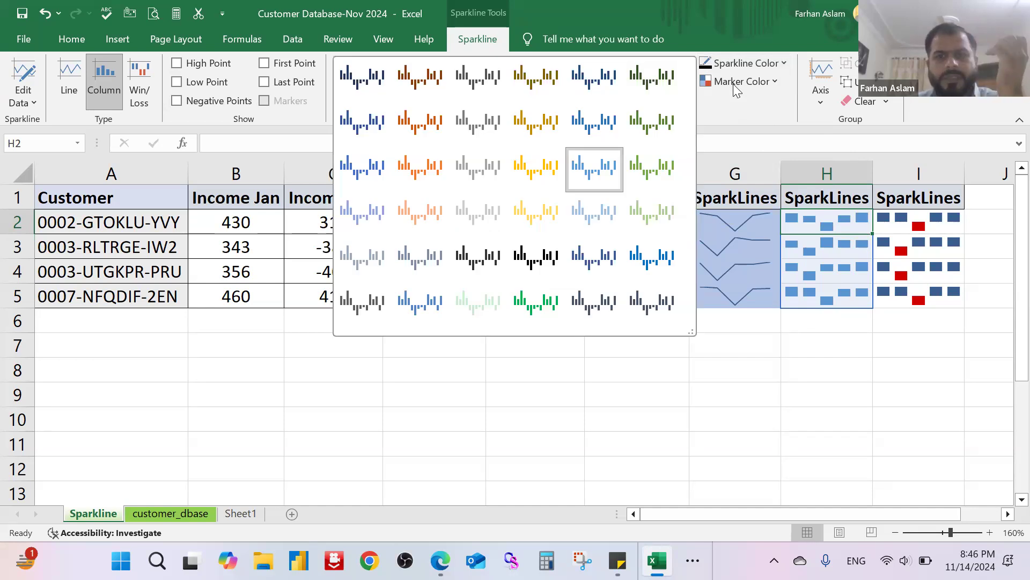
pyautogui.click(734, 112)
pyautogui.click(776, 83)
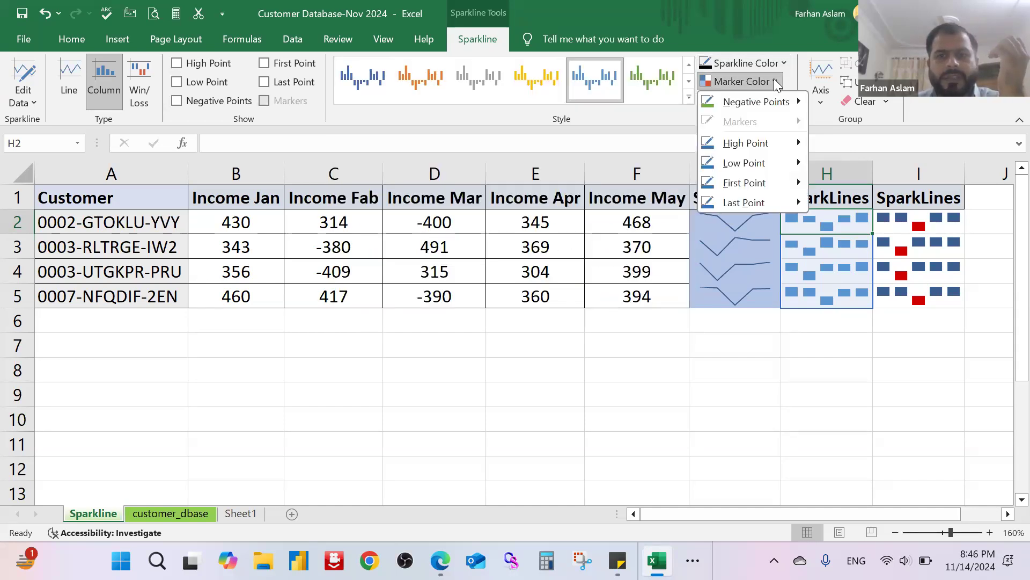
pyautogui.moveTo(772, 106)
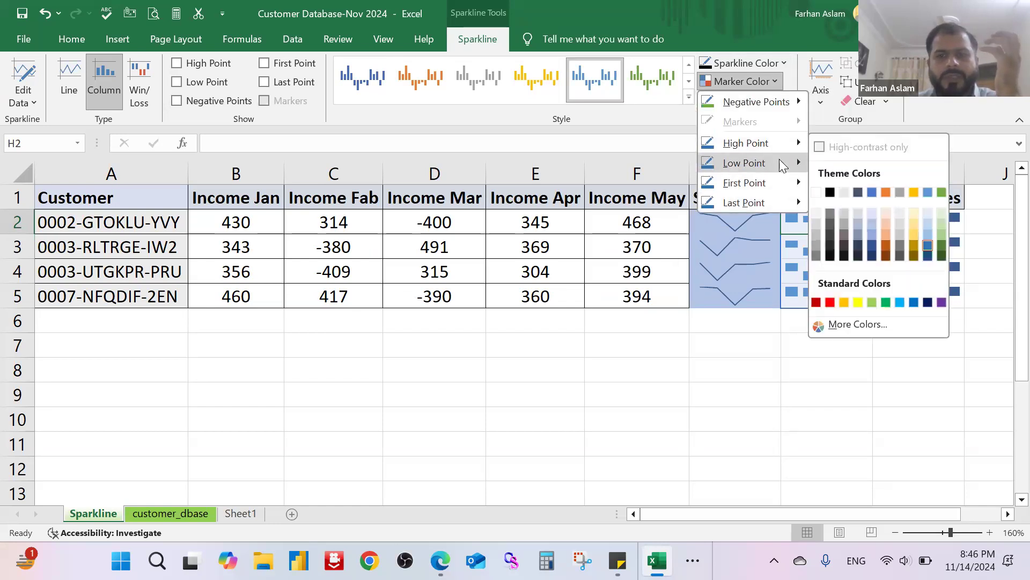
pyautogui.moveTo(773, 163)
pyautogui.press('Escape')
pyautogui.press('Escape')
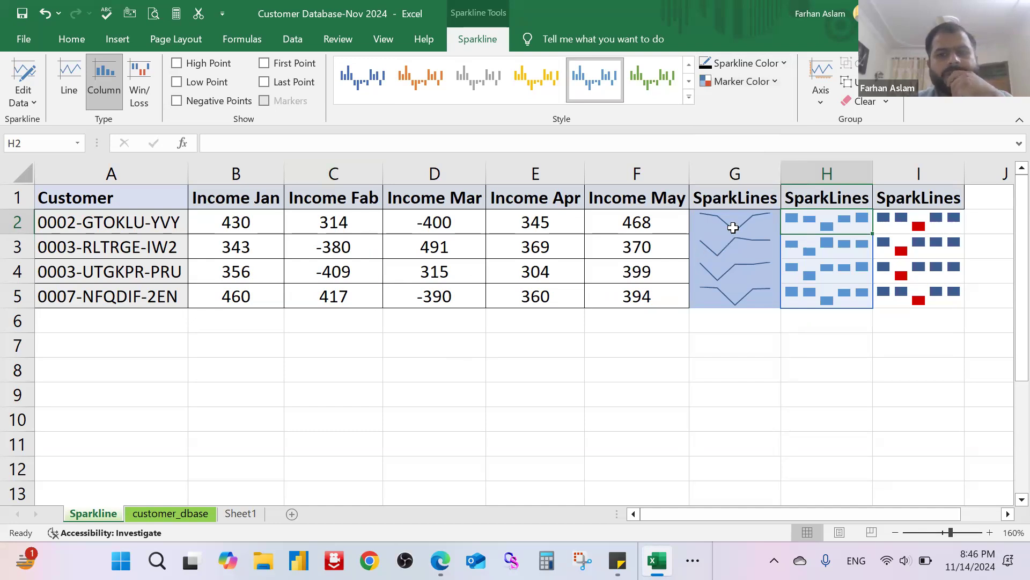
# Step: Remove the blue fill colour from the line sparkline cells G2:G5
pyautogui.click(733, 227)
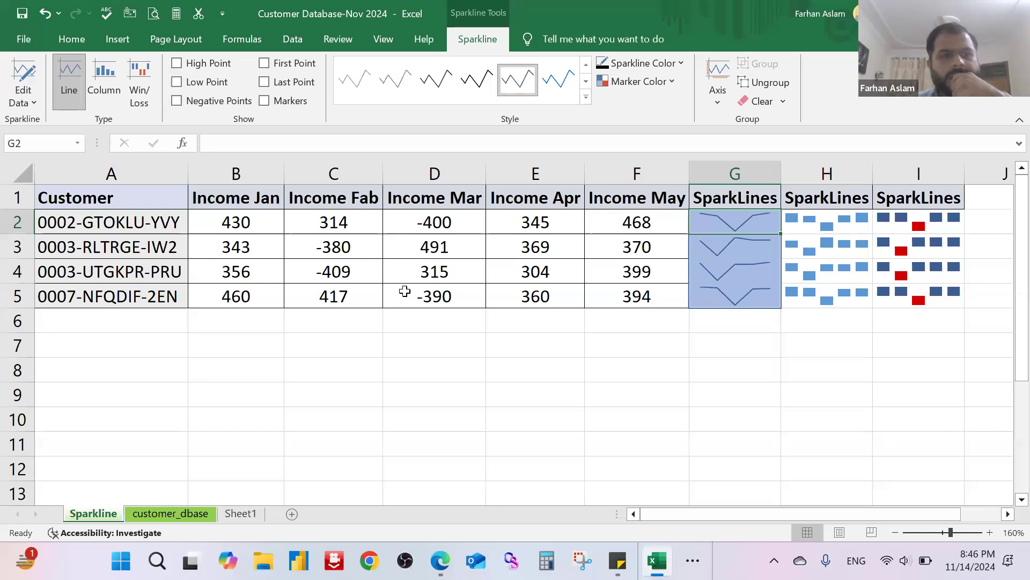
pyautogui.scroll(1, 626, 364)
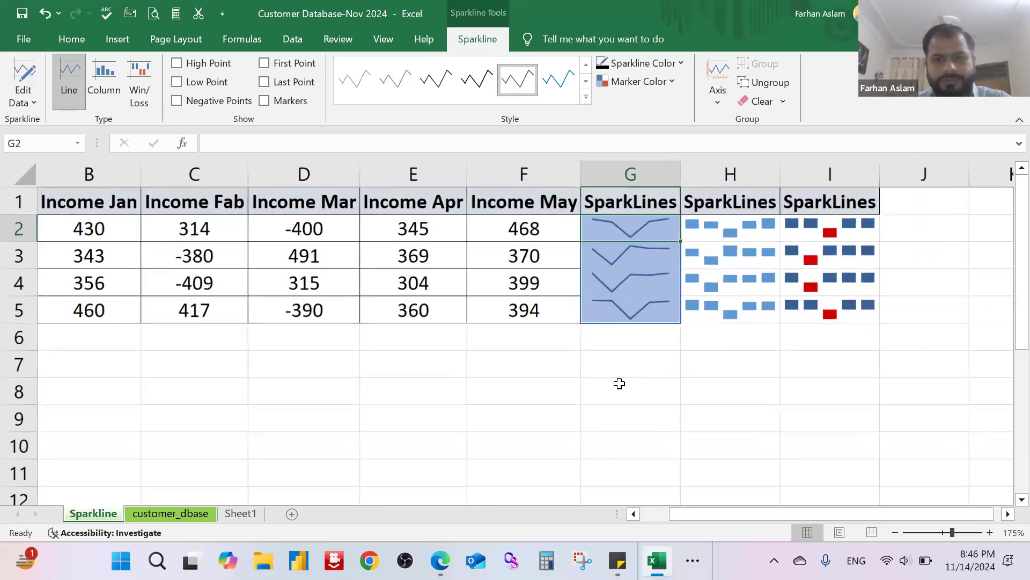
pyautogui.click(619, 385)
pyautogui.moveTo(639, 228); pyautogui.dragTo(647, 319)
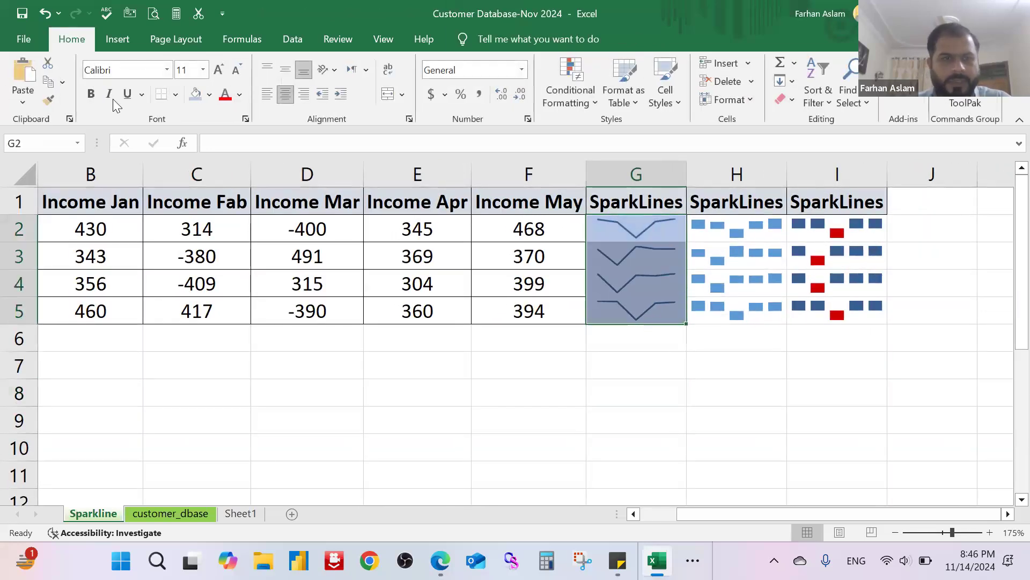
pyautogui.click(74, 38)
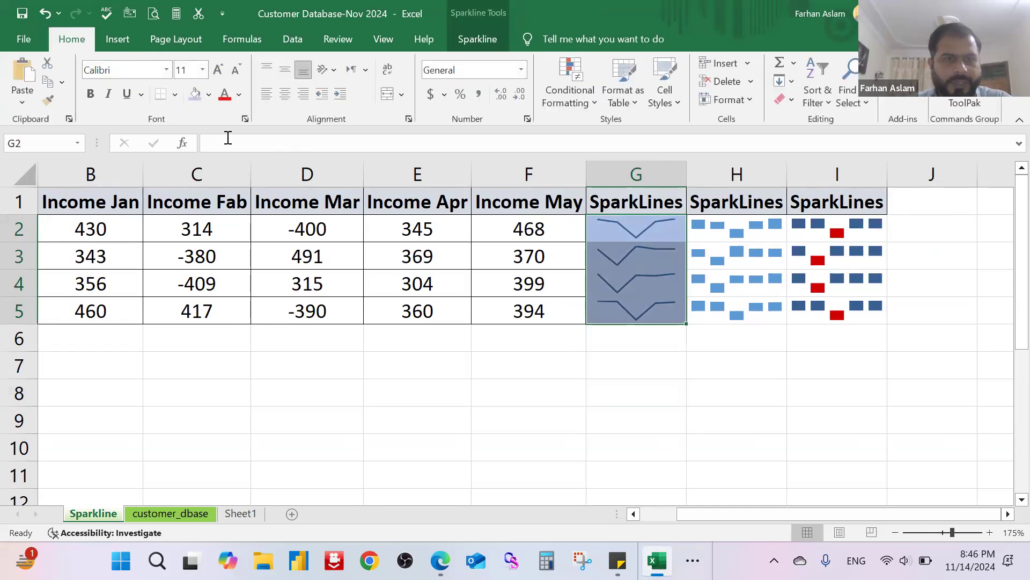
pyautogui.click(210, 96)
pyautogui.click(242, 299)
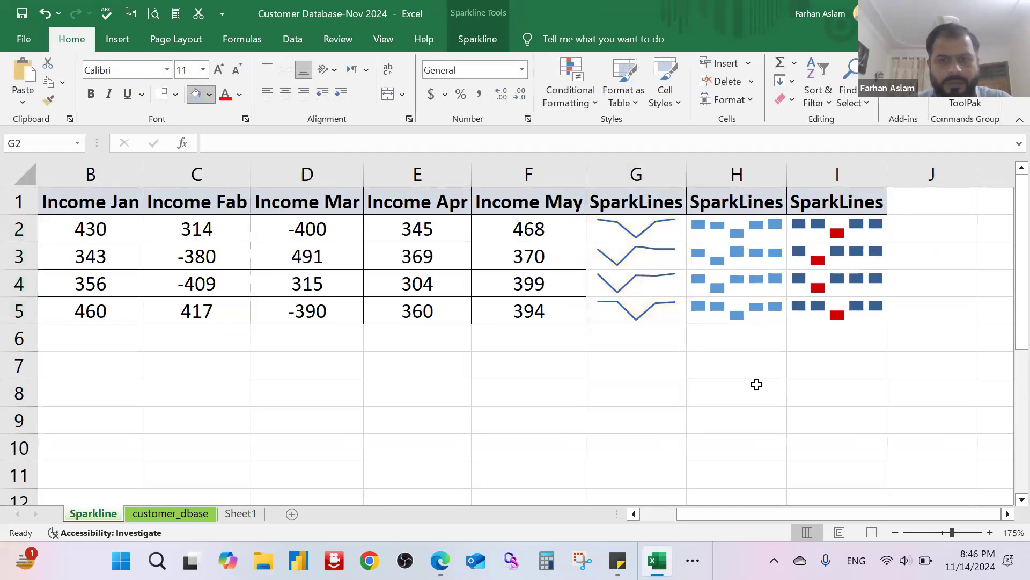
pyautogui.click(735, 420)
pyautogui.moveTo(636, 228); pyautogui.dragTo(641, 311)
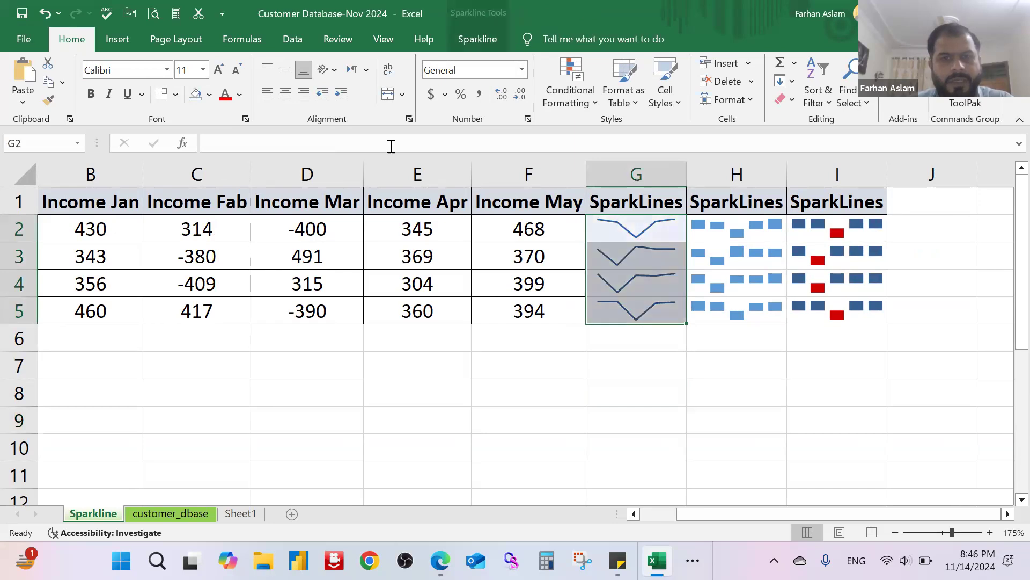
pyautogui.click(118, 38)
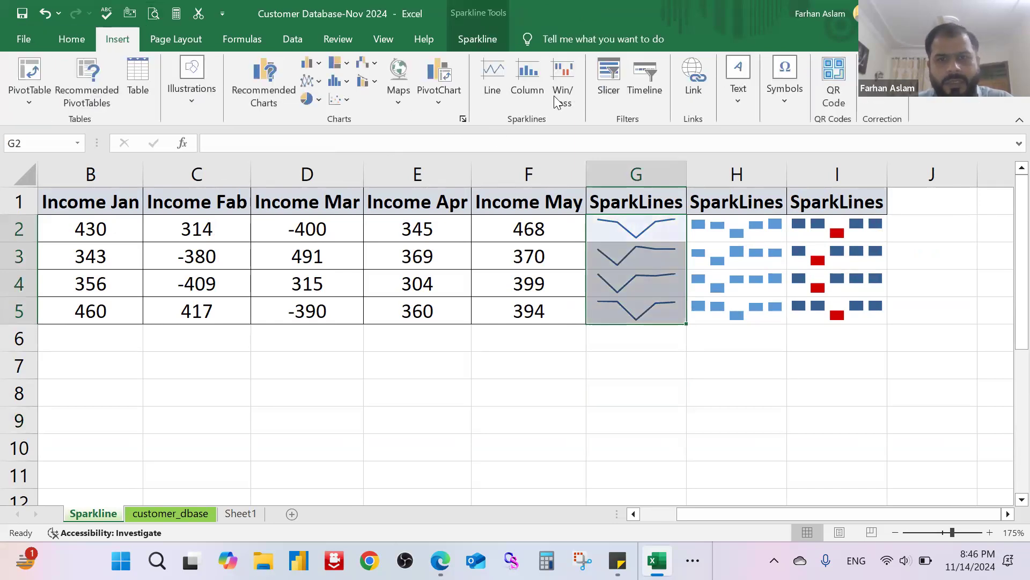
pyautogui.click(656, 254)
pyautogui.moveTo(655, 232); pyautogui.dragTo(644, 313)
pyautogui.click(494, 79)
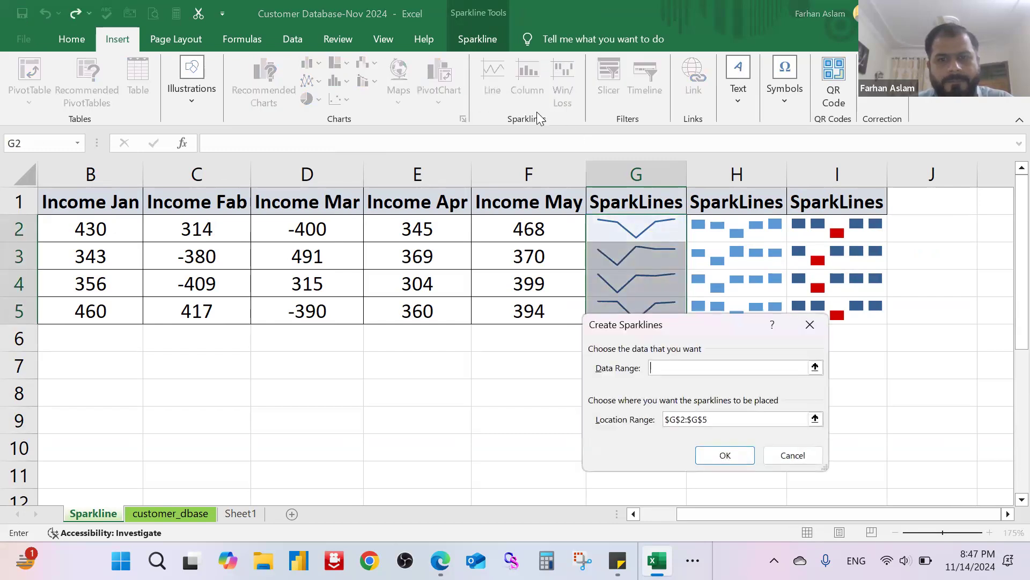
pyautogui.click(810, 324)
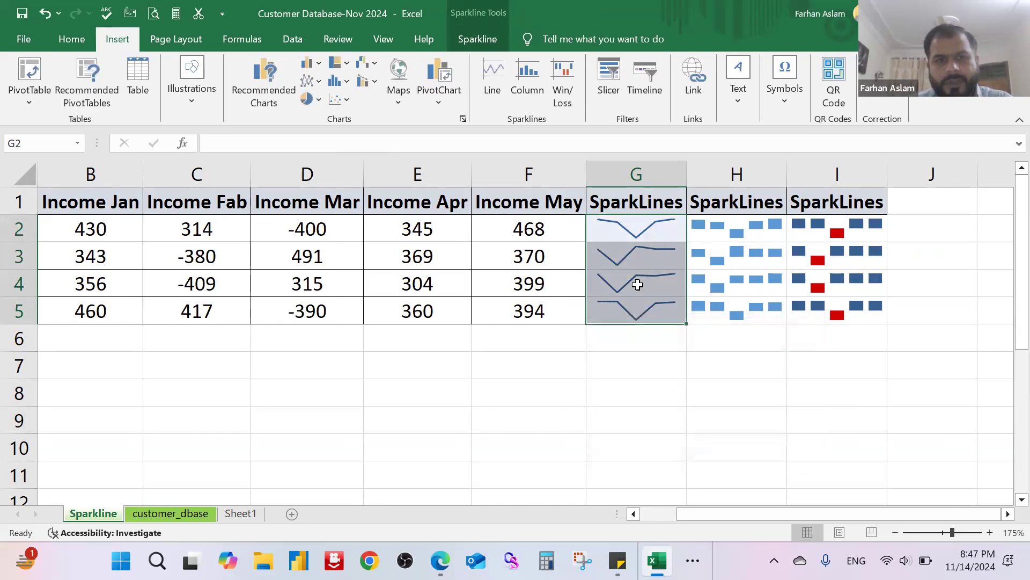
pyautogui.click(665, 235)
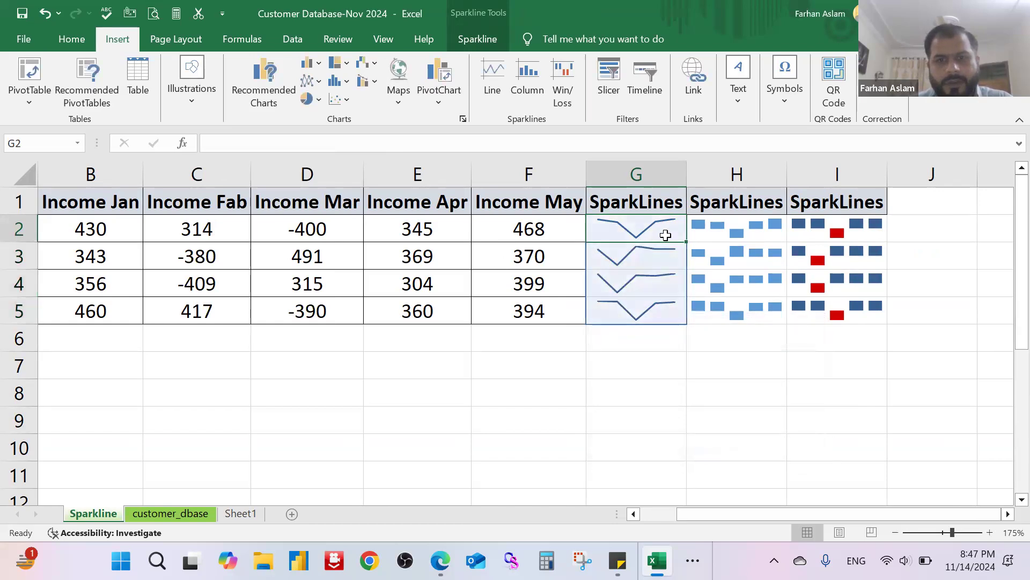
pyautogui.click(639, 346)
pyautogui.click(674, 232)
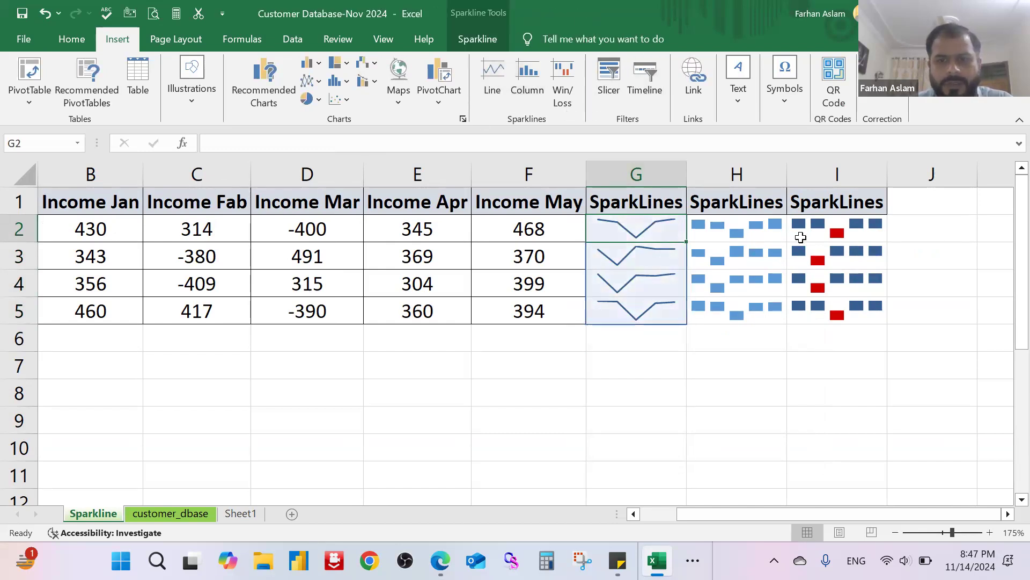
pyautogui.click(858, 238)
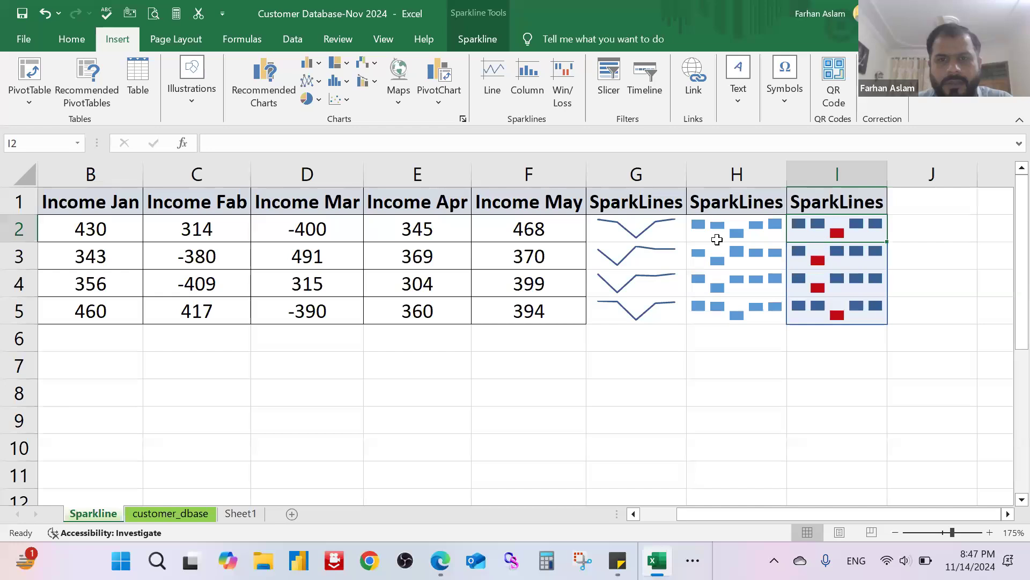
# Step: Highlight the high points on the line sparklines in G2:G5, and replace them with low point highlights
pyautogui.click(661, 228)
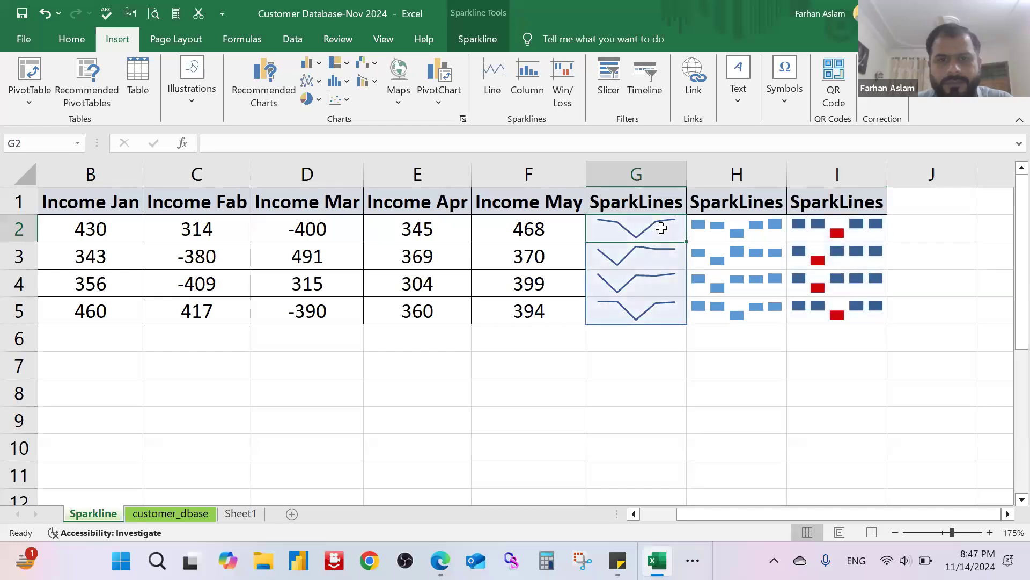
pyautogui.click(476, 39)
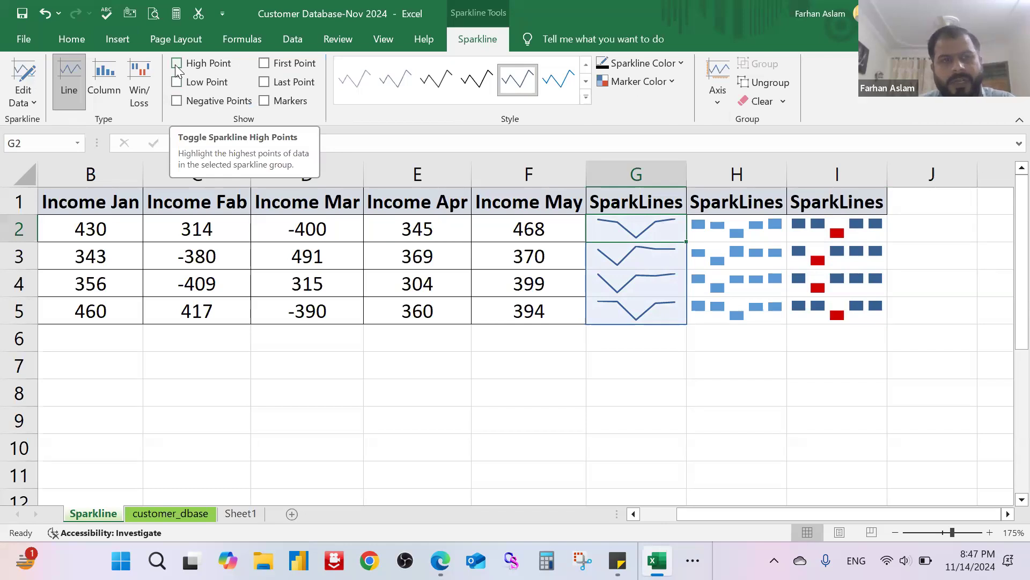
pyautogui.click(176, 64)
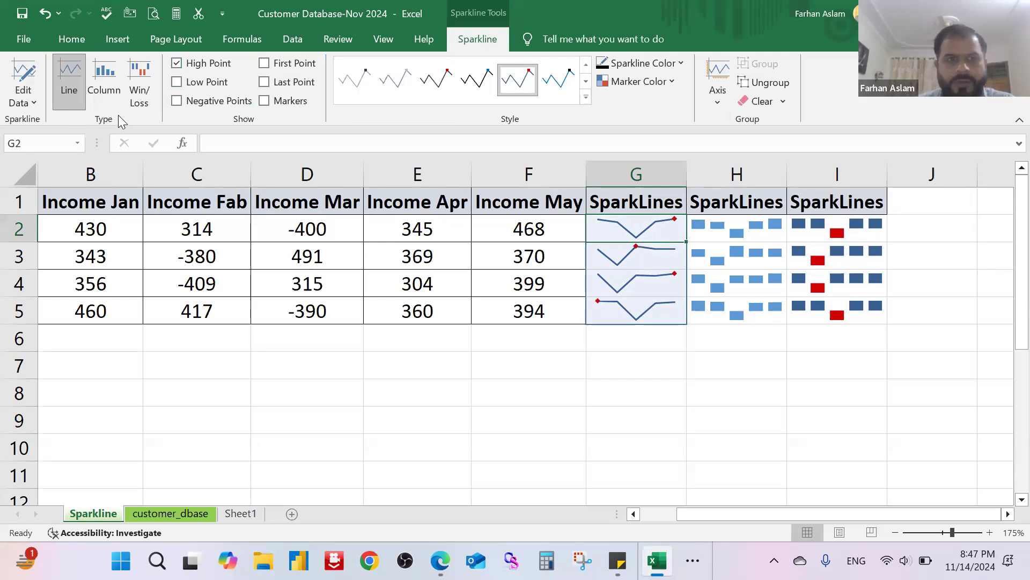
pyautogui.click(177, 64)
pyautogui.click(177, 82)
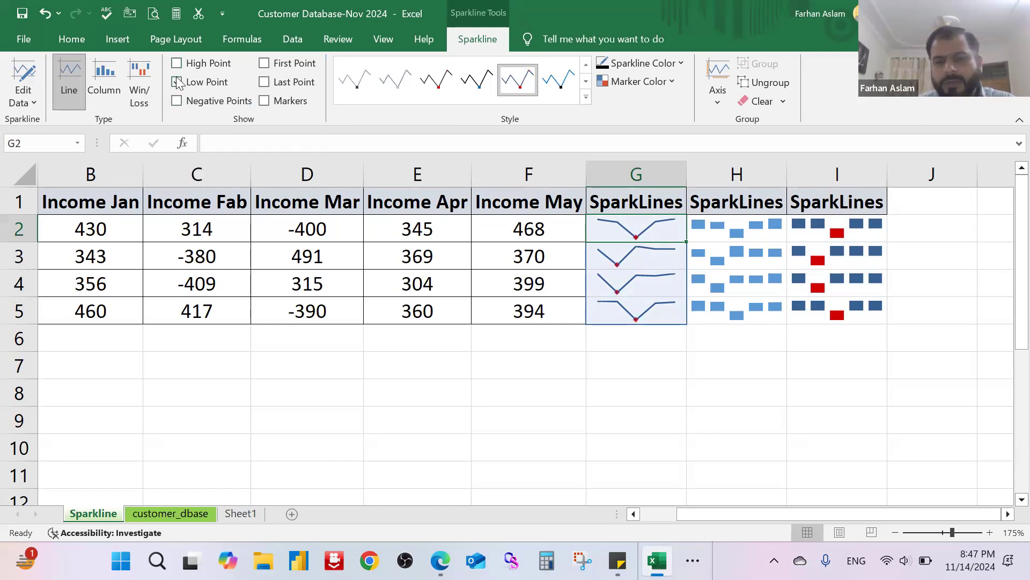
pyautogui.click(178, 82)
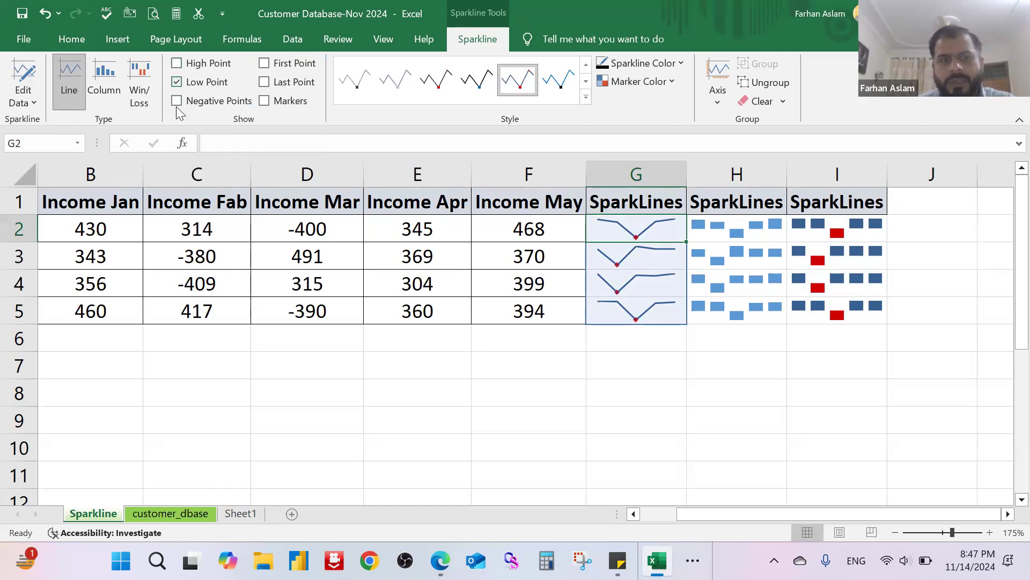
# Step: Clear the low points on the line sparklines in G2:G5, try the negative, first and last point highlights, and settle on markers
pyautogui.click(177, 102)
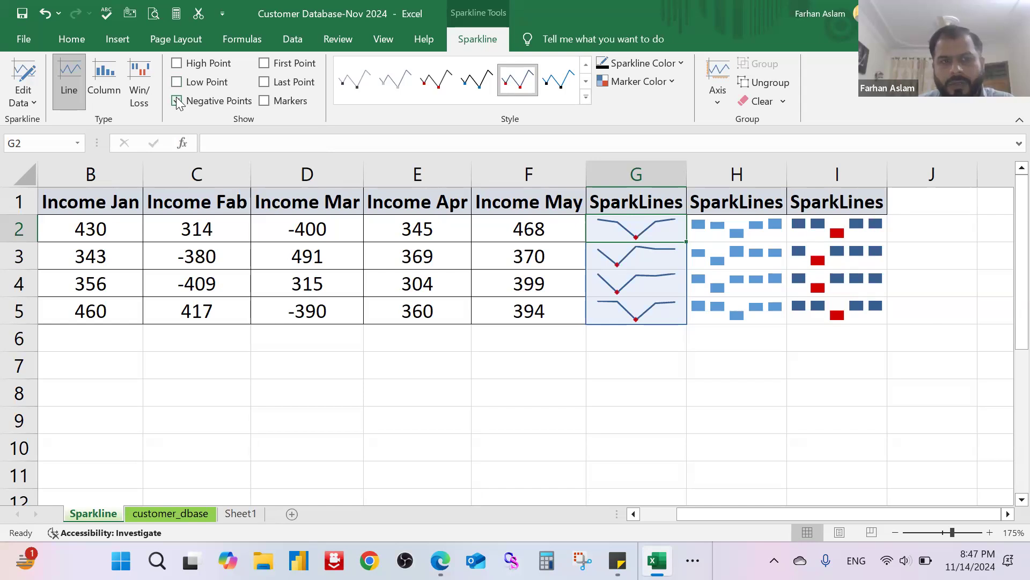
pyautogui.click(265, 65)
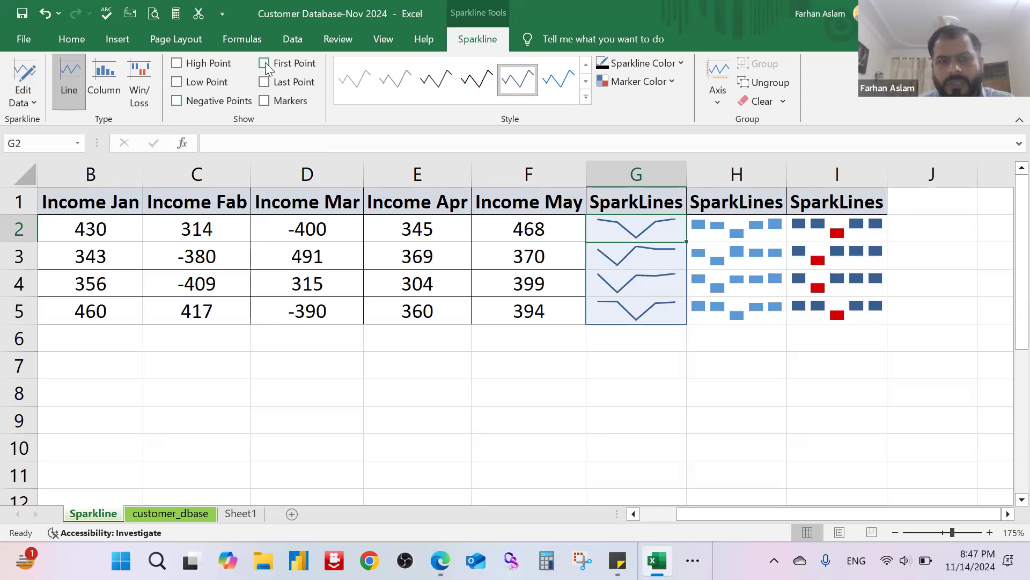
pyautogui.click(265, 65)
pyautogui.click(263, 83)
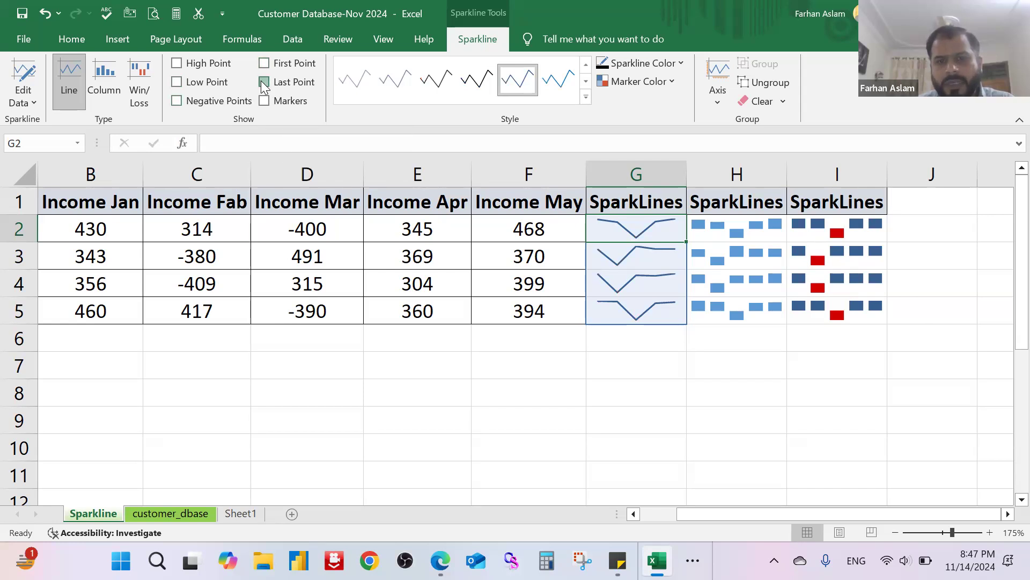
pyautogui.click(264, 83)
pyautogui.click(265, 101)
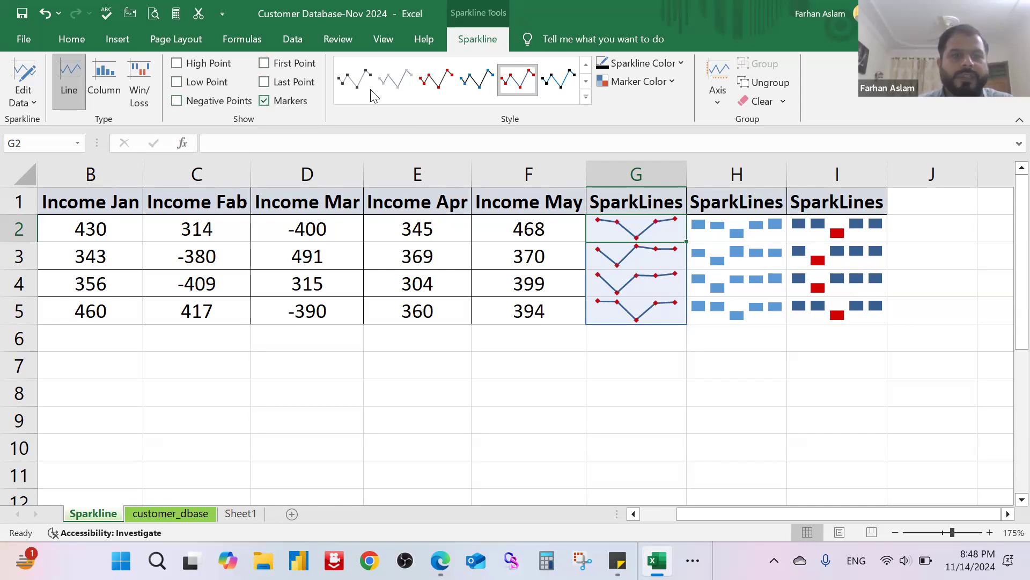
# Step: Review the marker colour categories available for the line sparklines in G2:G5
pyautogui.click(673, 83)
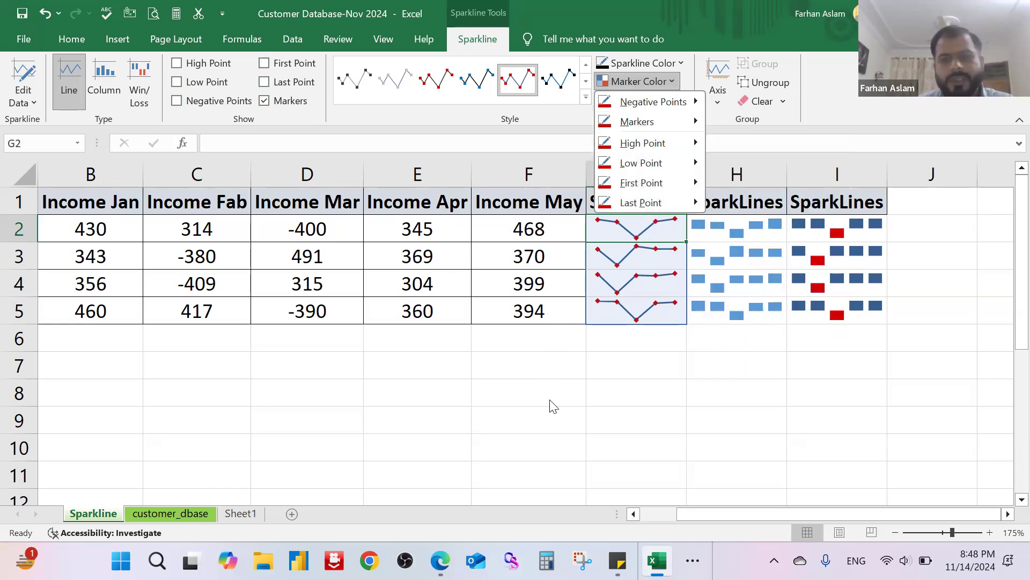
pyautogui.click(513, 391)
pyautogui.click(460, 391)
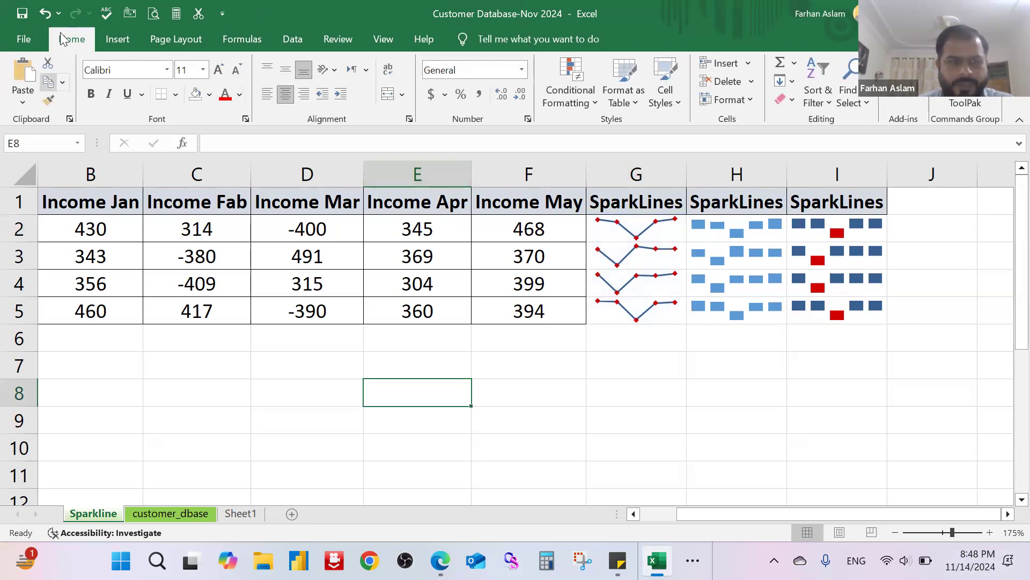
# Step: Delete the SmartArt cycle diagram and the black arrow from the customer_dbase sheet
pyautogui.click(107, 41)
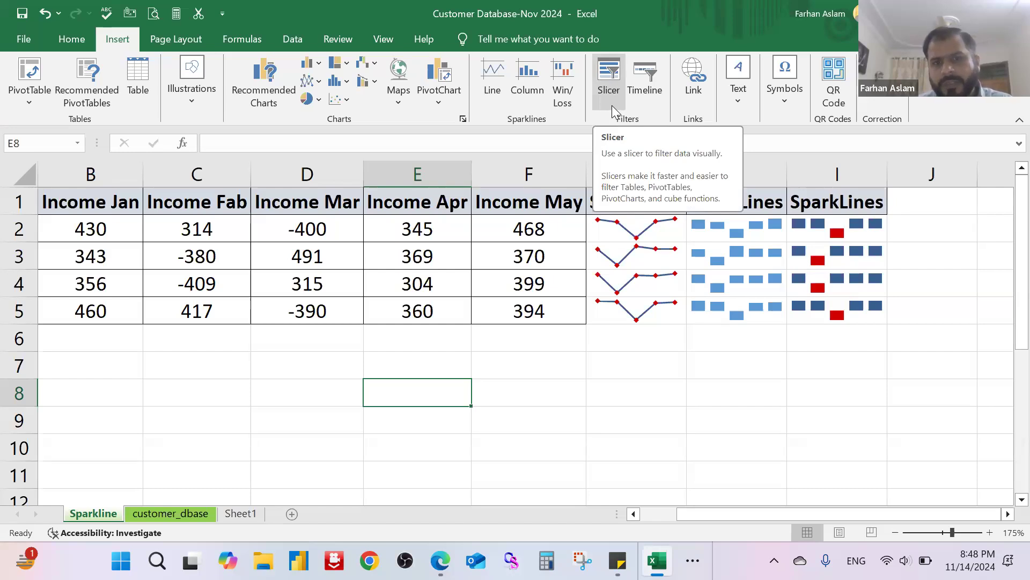
pyautogui.click(167, 515)
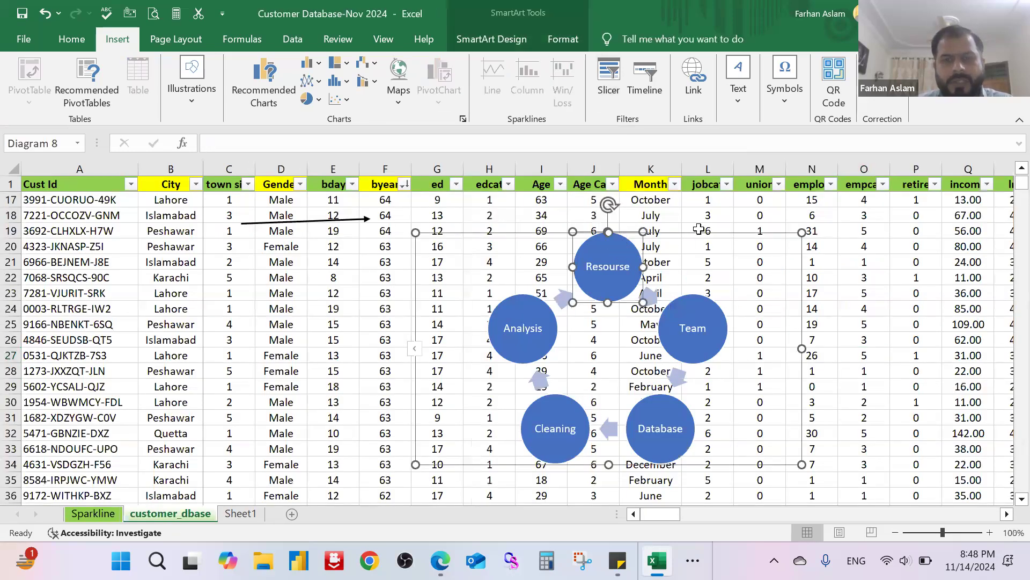
pyautogui.click(698, 234)
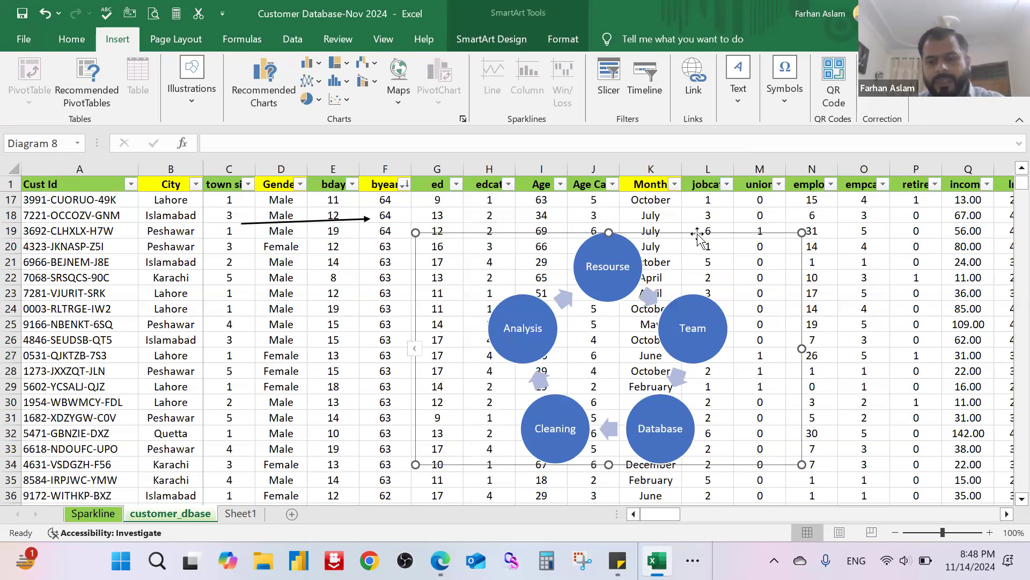
pyautogui.press('Delete')
pyautogui.click(352, 219)
pyautogui.press('Delete')
pyautogui.click(438, 296)
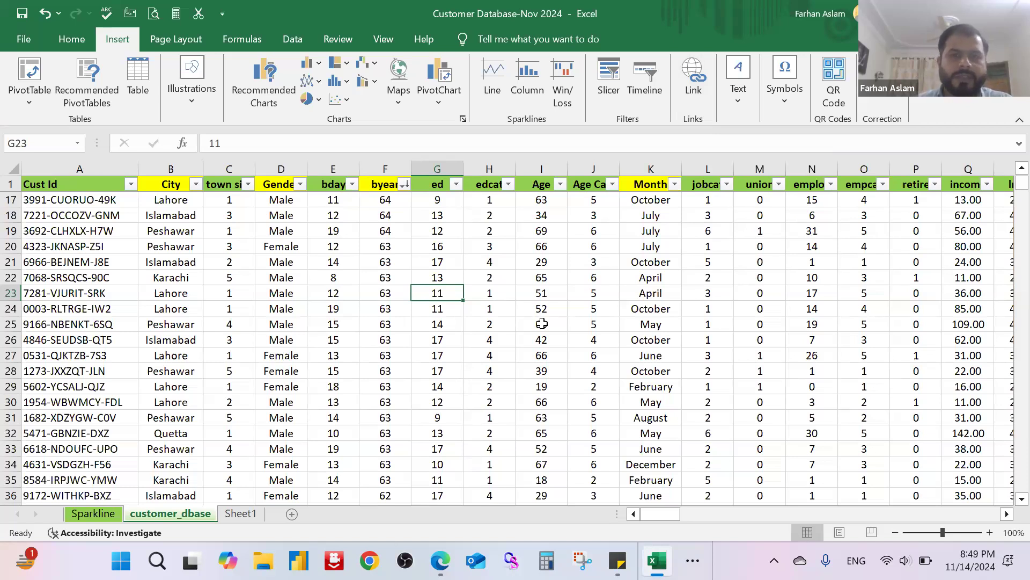
# Step: Fill cell E3 of the customer_dbase sheet with light blue and replace its content with Google
pyautogui.click(543, 262)
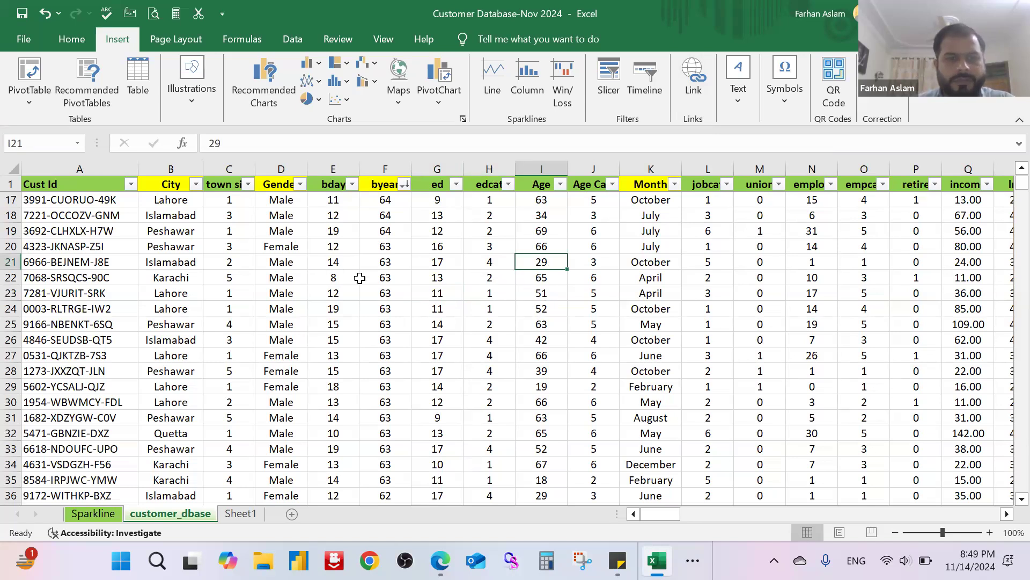
pyautogui.keyDown('ctrl'); pyautogui.scroll(2, 360, 278); pyautogui.keyUp('ctrl')
pyautogui.scroll(5, 385, 227)
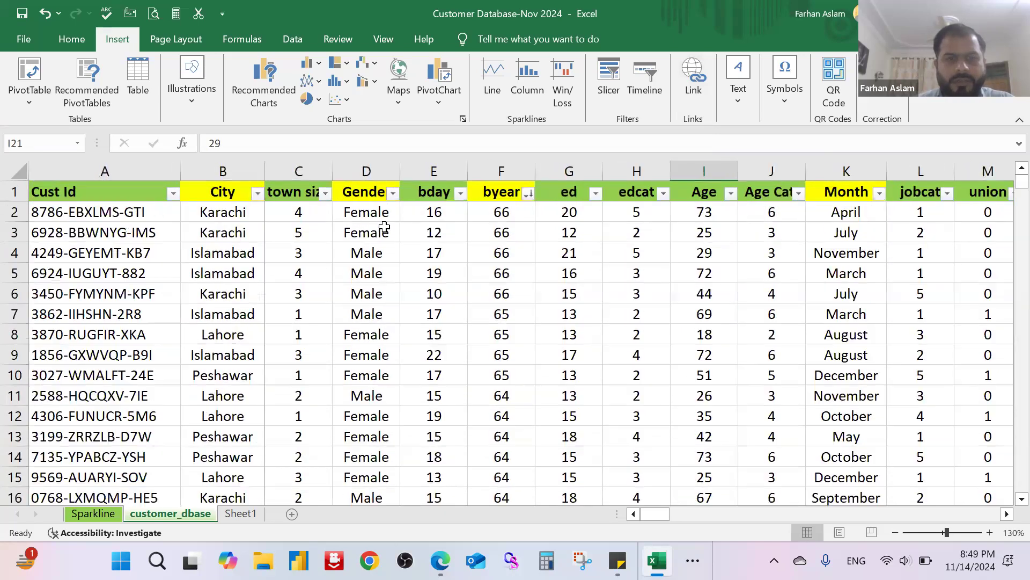
pyautogui.click(435, 232)
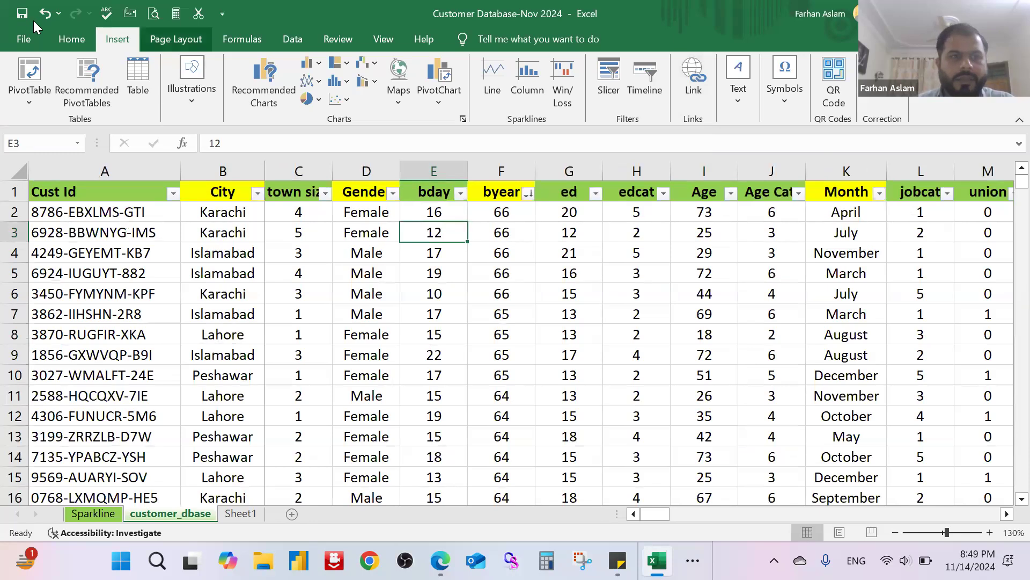
pyautogui.click(64, 38)
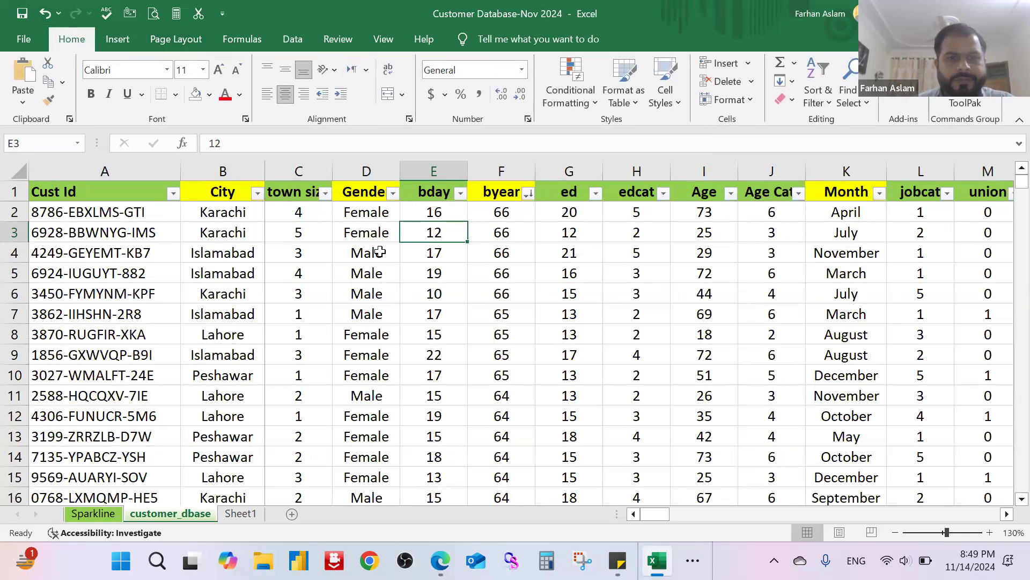
pyautogui.click(208, 95)
pyautogui.click(308, 198)
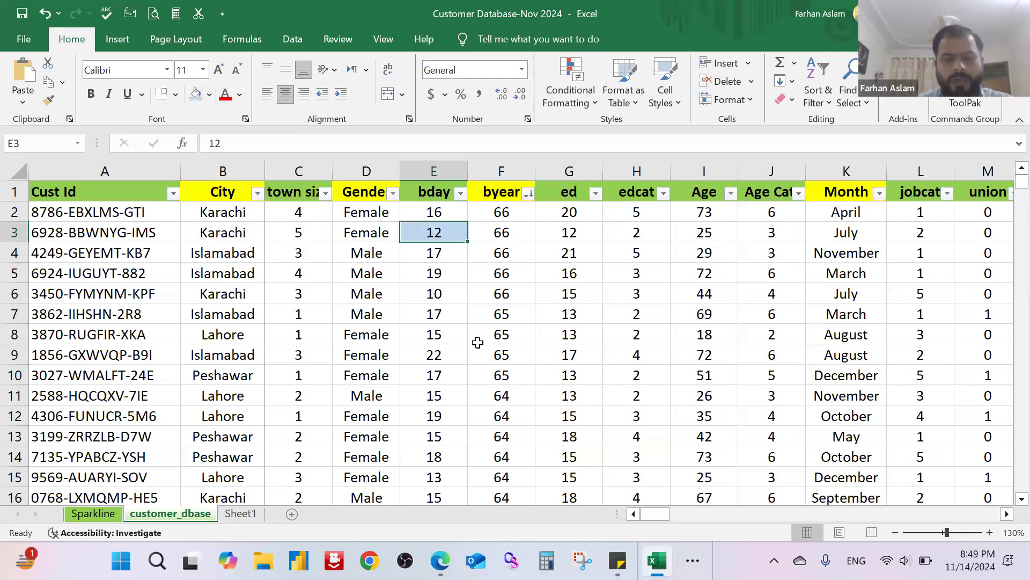
pyautogui.write('Google')
pyautogui.press('Return')
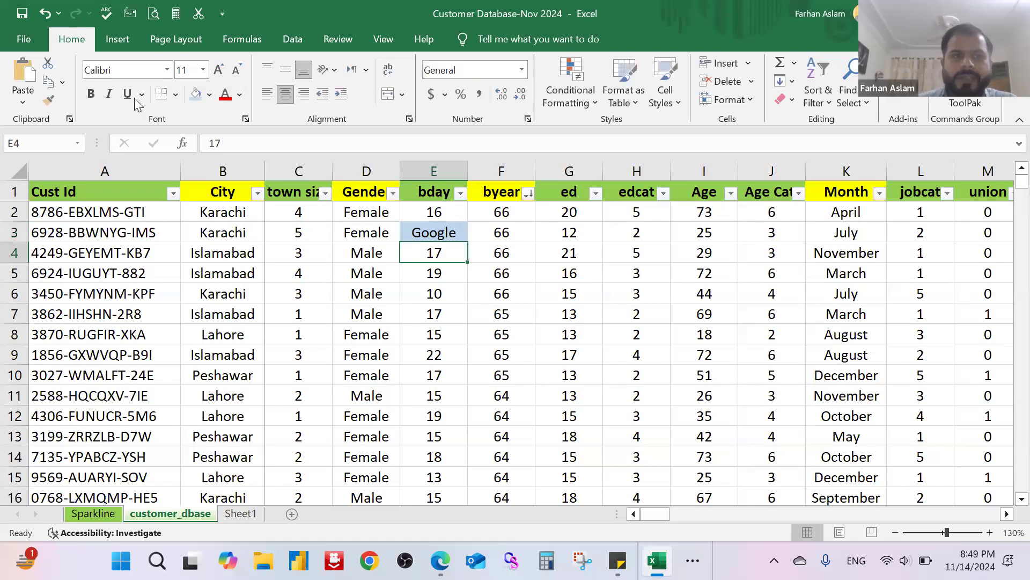
pyautogui.click(122, 33)
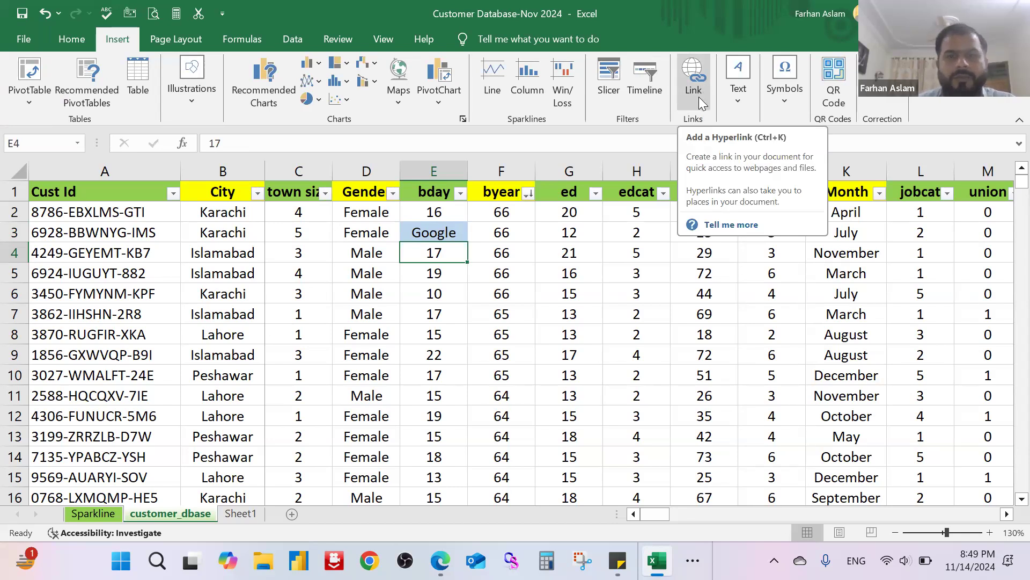
pyautogui.click(452, 235)
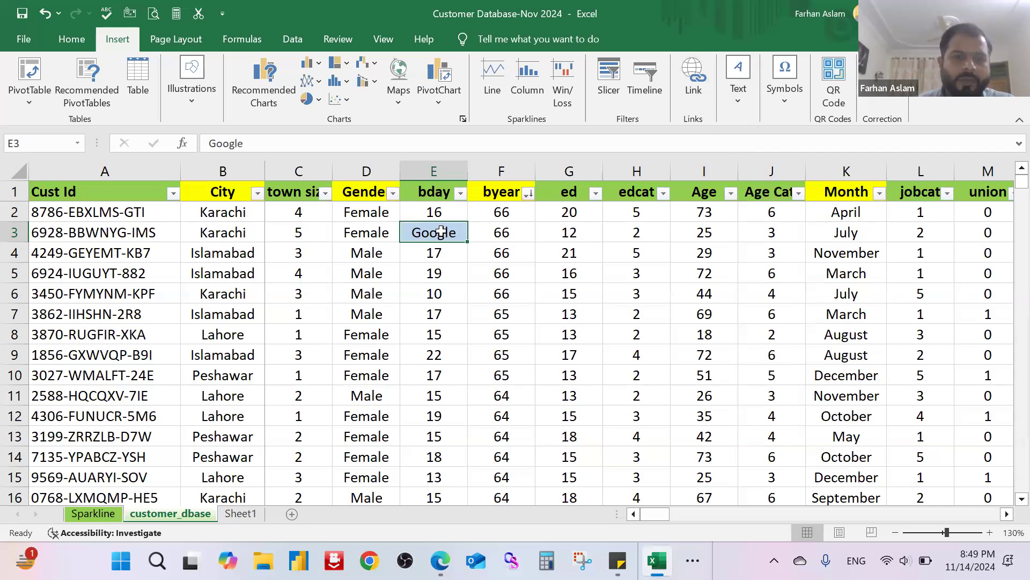
pyautogui.click(692, 86)
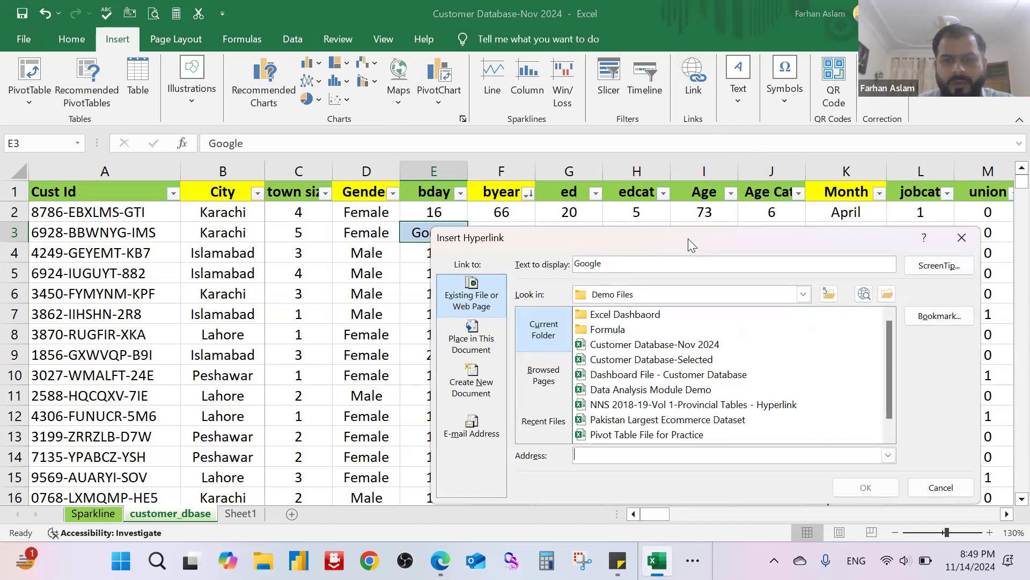
pyautogui.moveTo(689, 240); pyautogui.dragTo(532, 190)
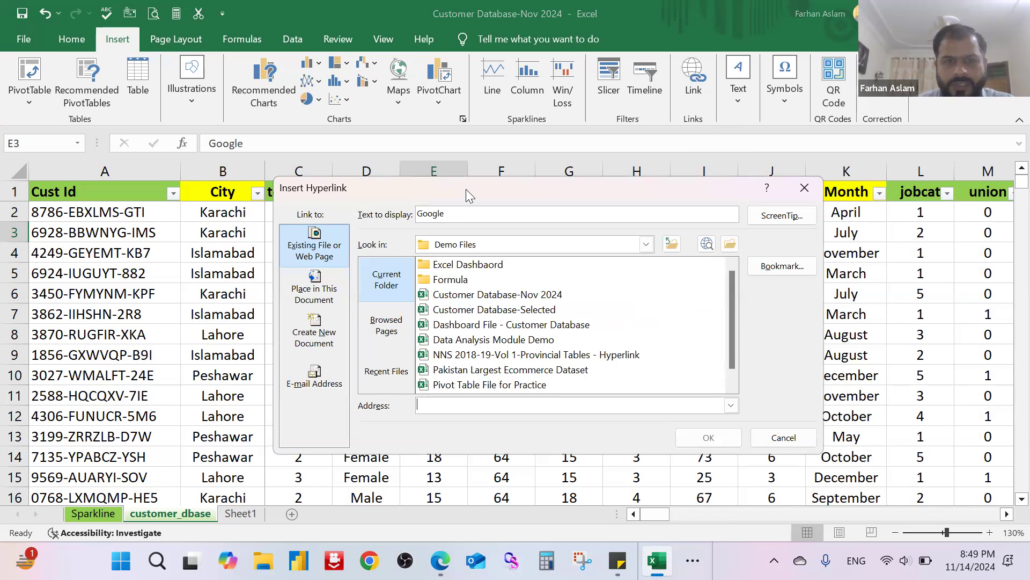
pyautogui.moveTo(466, 189); pyautogui.dragTo(439, 196)
pyautogui.write('http://www.google.com')
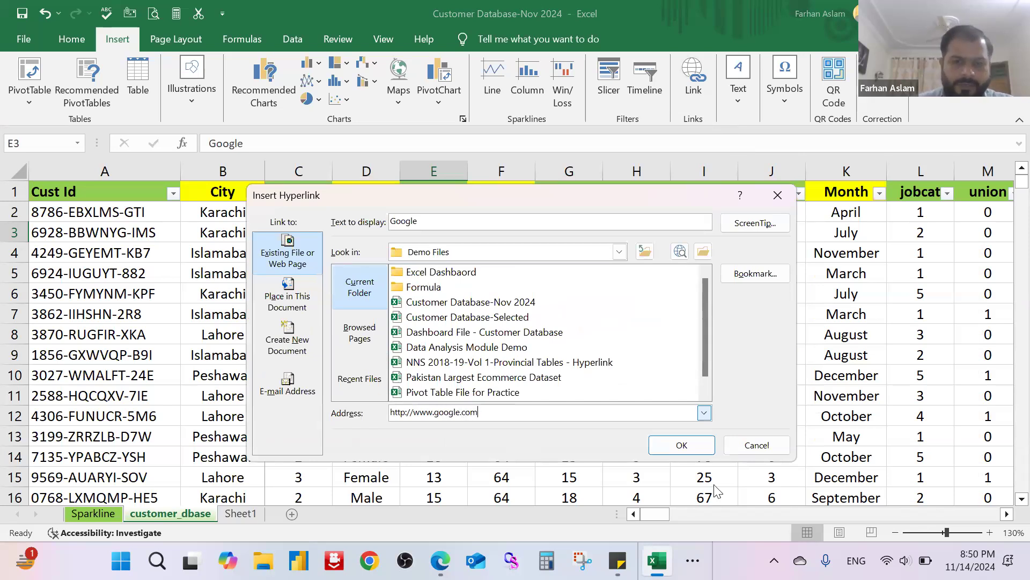
pyautogui.click(708, 445)
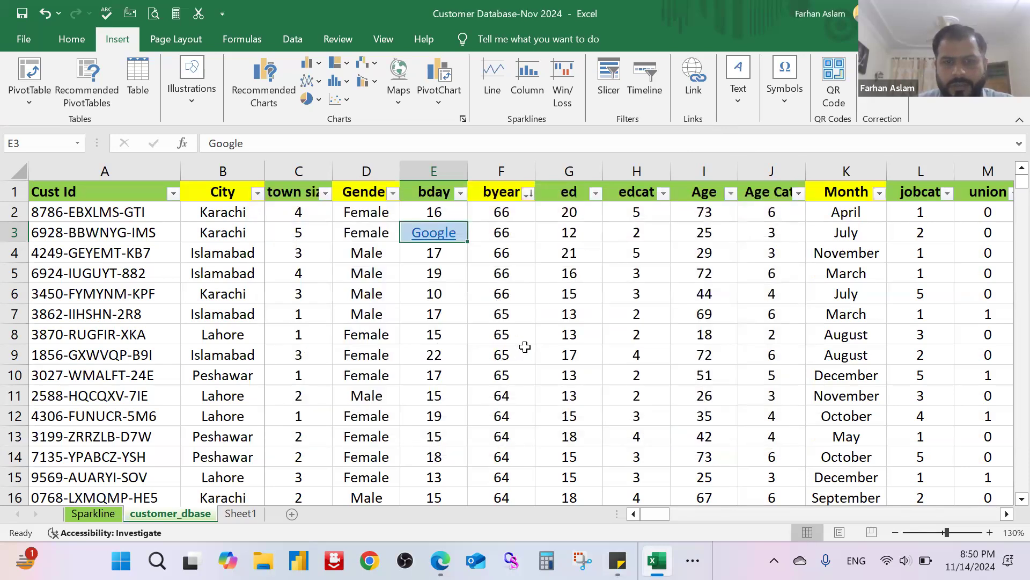
pyautogui.click(551, 309)
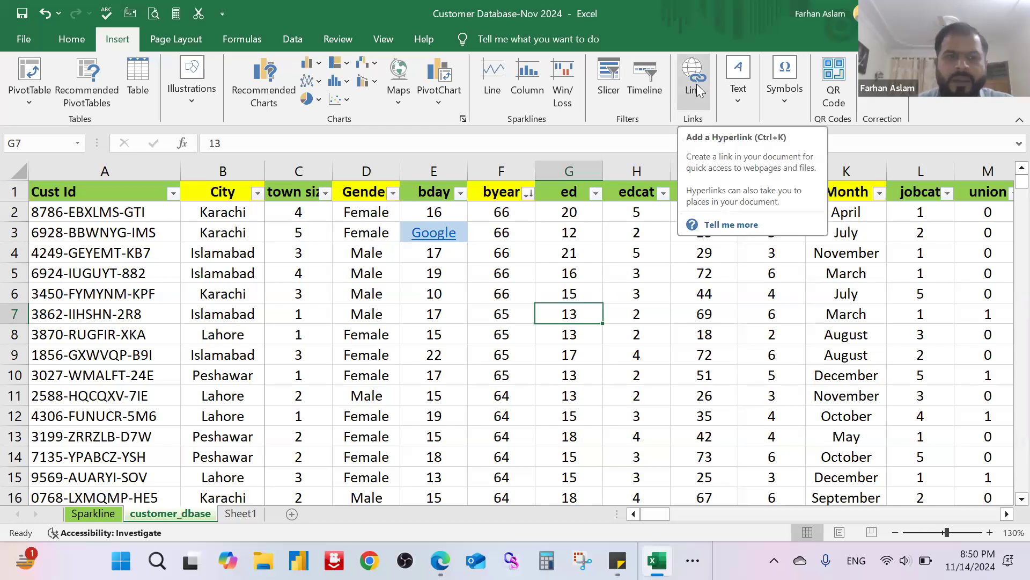
pyautogui.click(230, 215)
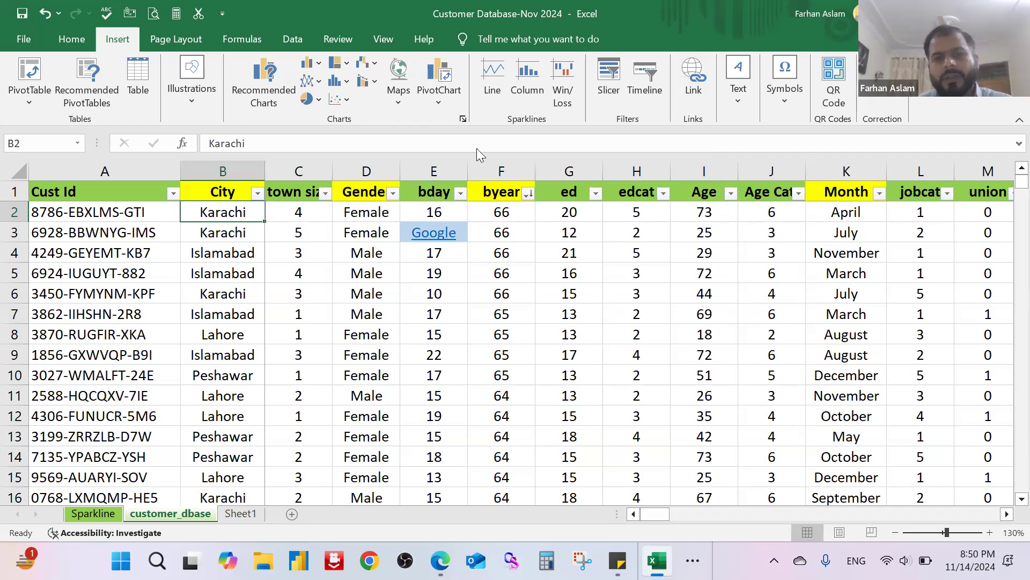
pyautogui.click(693, 80)
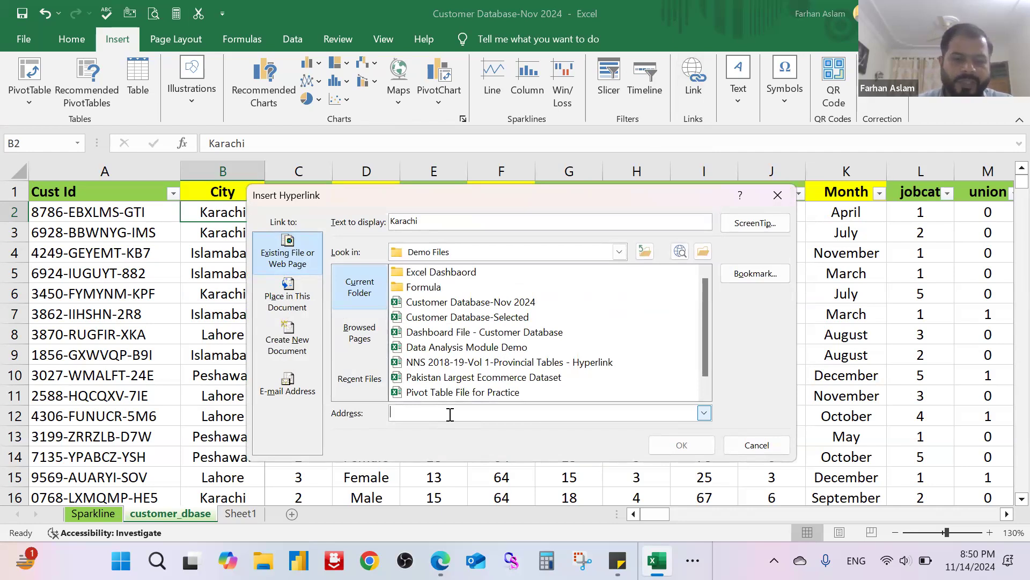
pyautogui.write('www.karachinews.com')
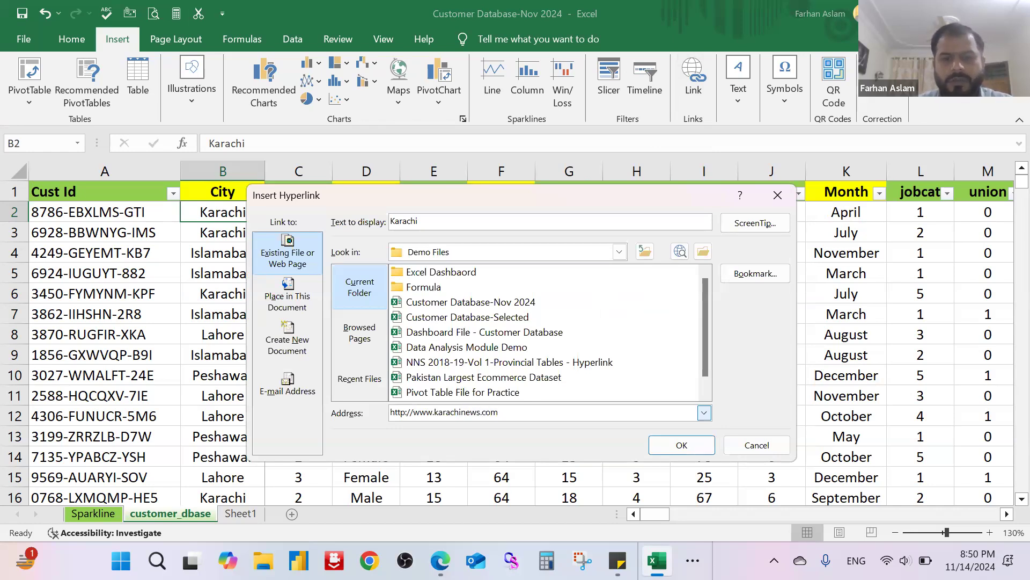
pyautogui.press('Return')
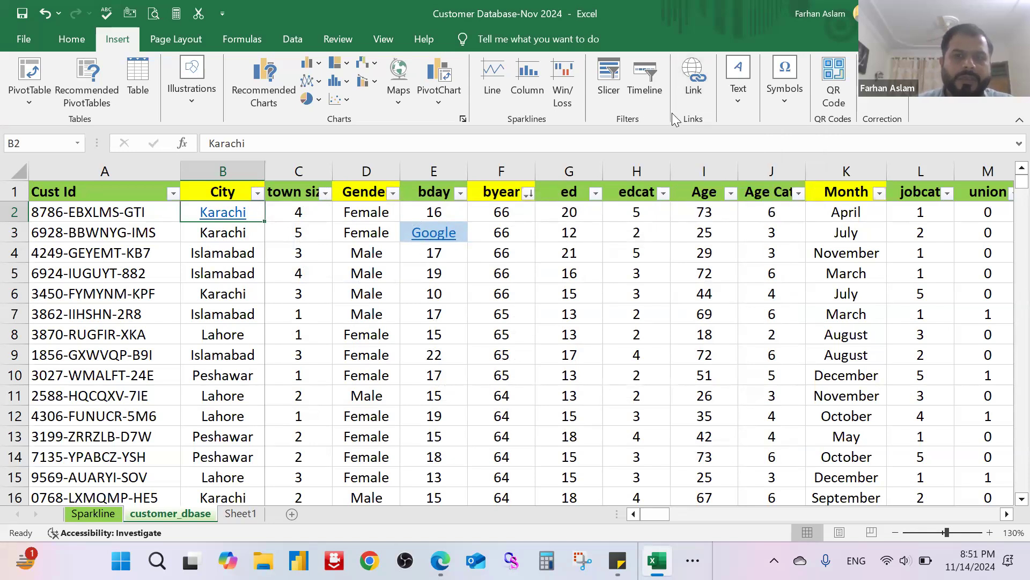
pyautogui.click(692, 94)
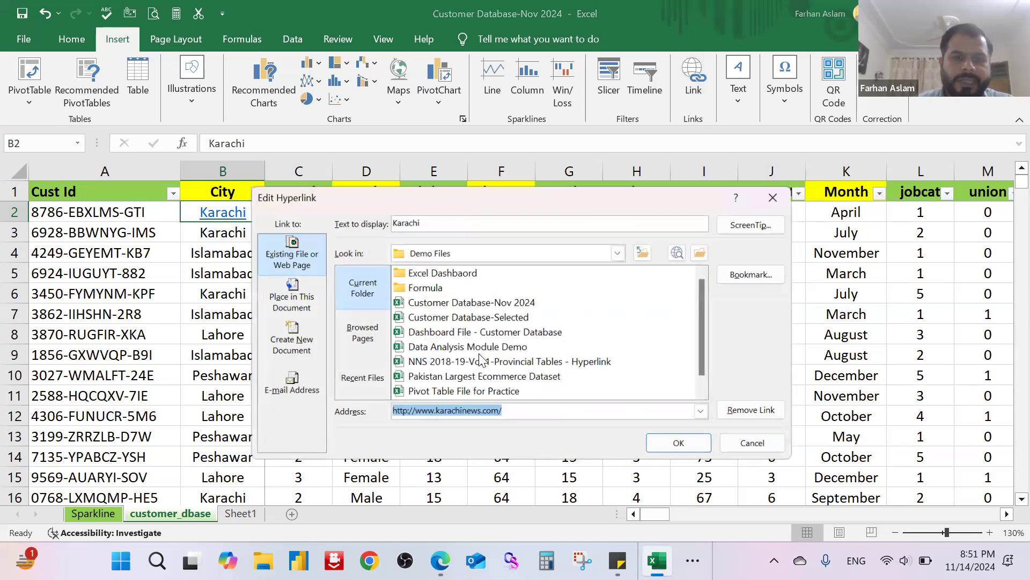
pyautogui.moveTo(506, 201); pyautogui.dragTo(634, 184)
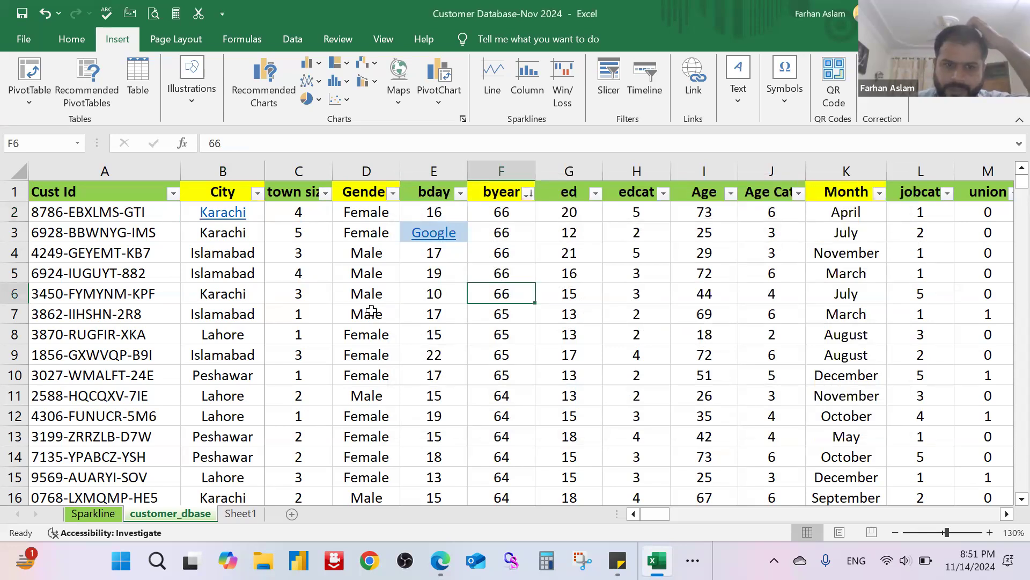
# Step: Fill cell A7 in the Cust Id column with light gold
pyautogui.click(113, 317)
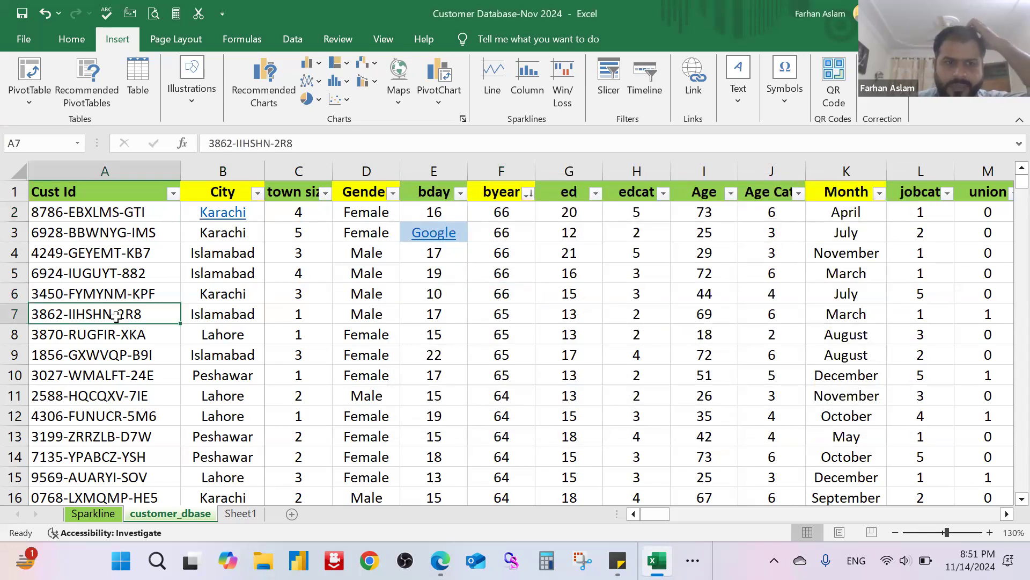
pyautogui.click(71, 39)
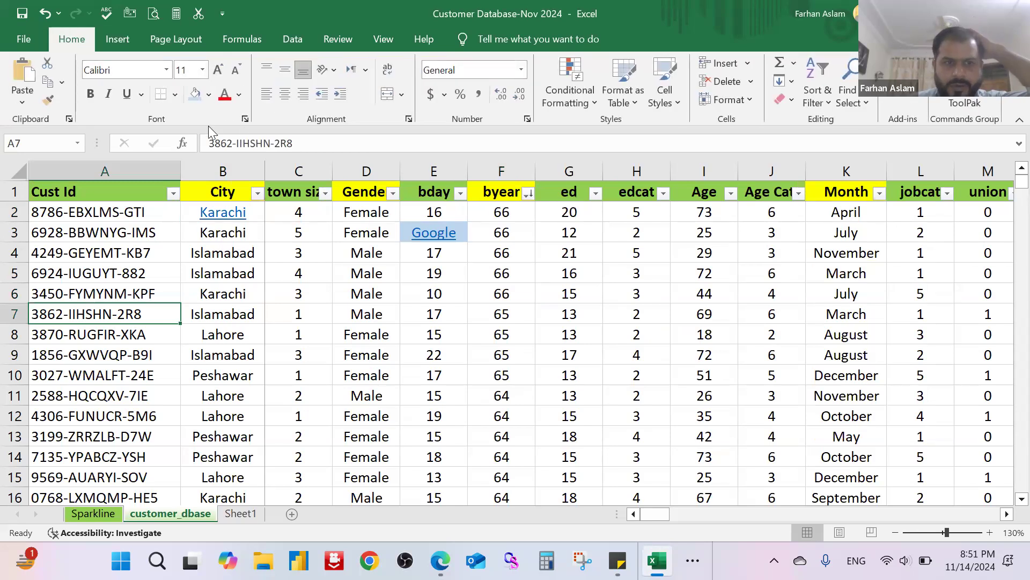
pyautogui.click(209, 94)
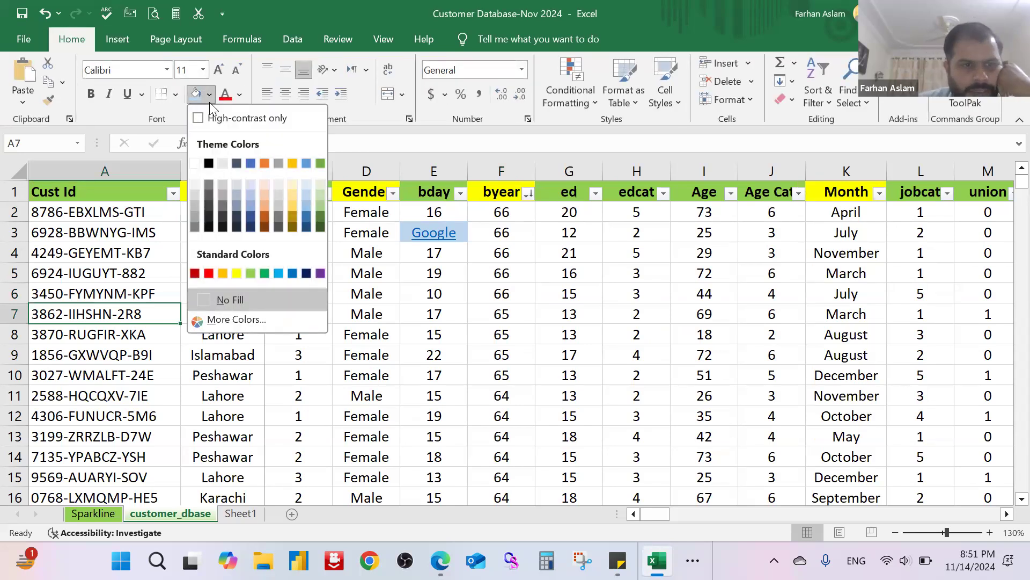
pyautogui.click(290, 192)
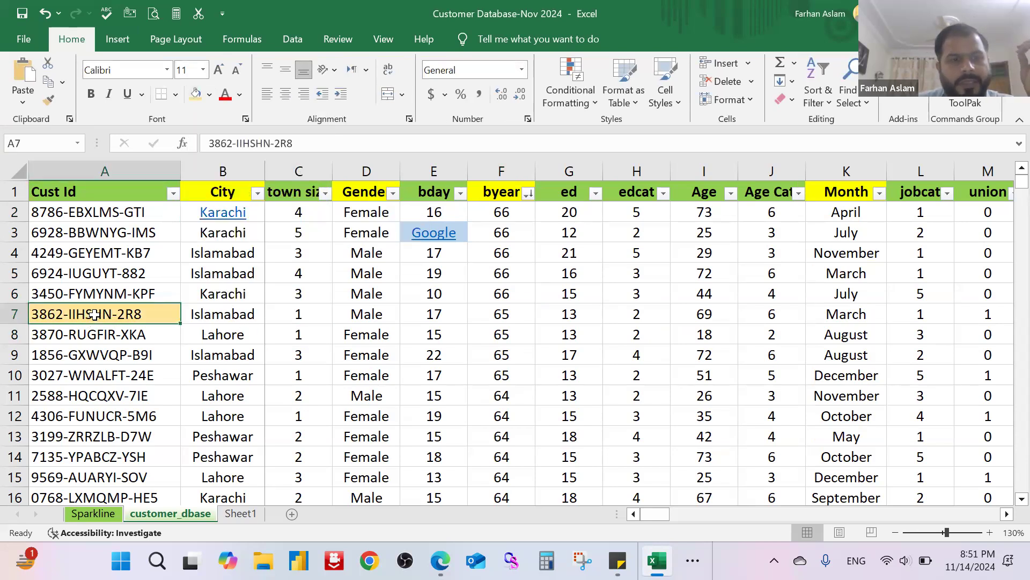
# Step: Link the customer ID in cell A7 to the Data Analysis Module Demo workbook in the Demo Files folder
pyautogui.click(117, 39)
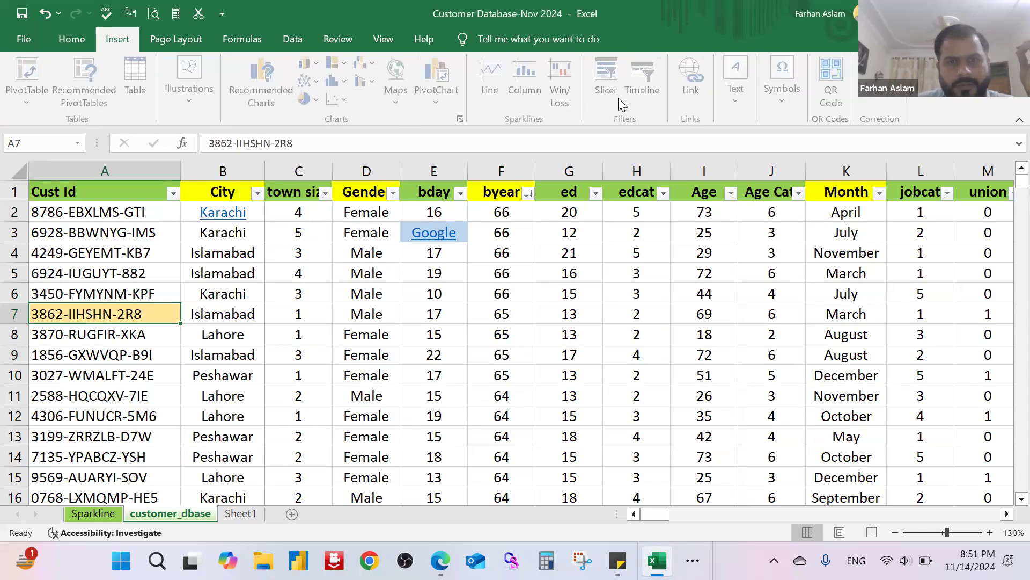
pyautogui.click(696, 84)
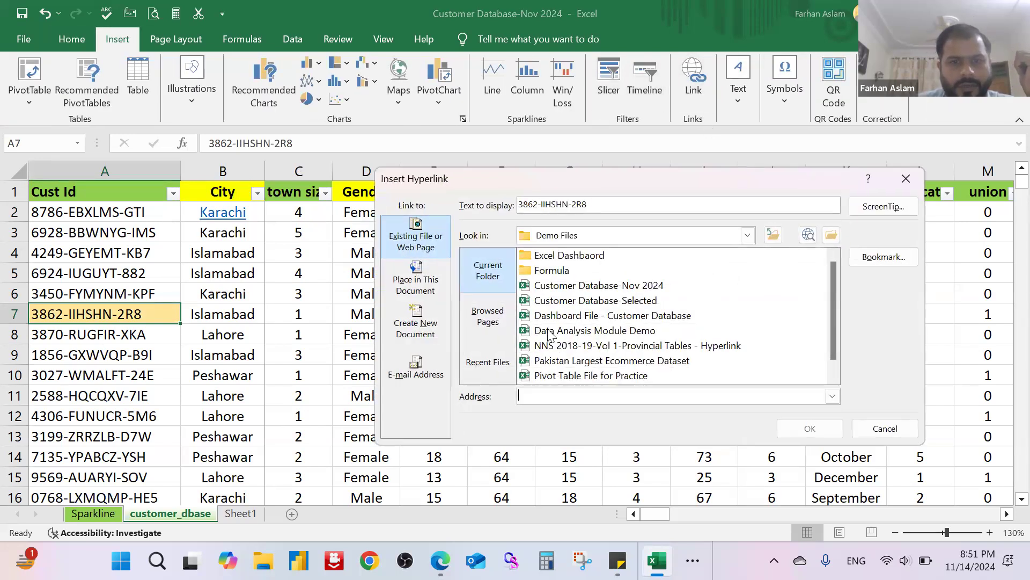
pyautogui.doubleClick(617, 336)
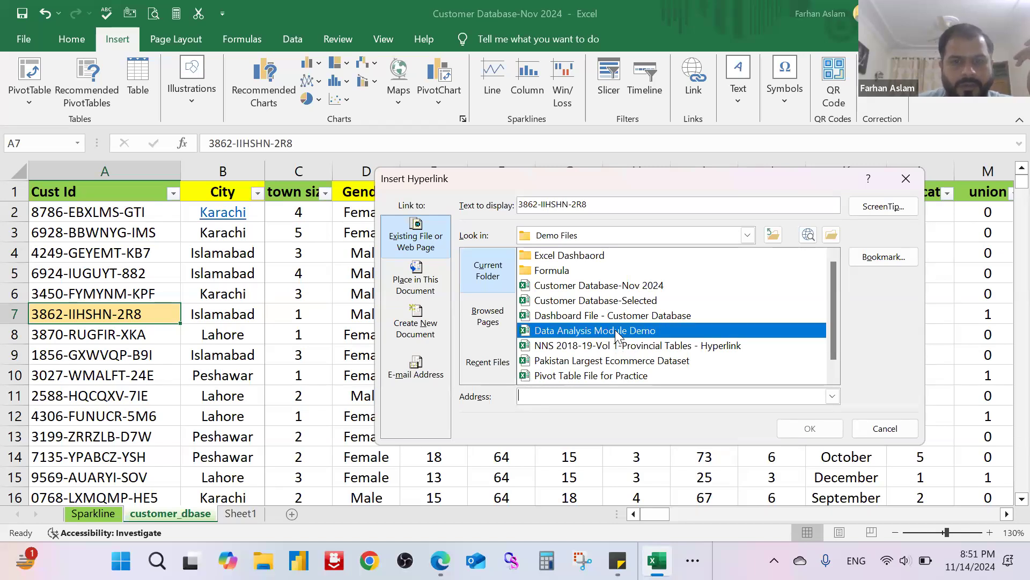
pyautogui.click(434, 375)
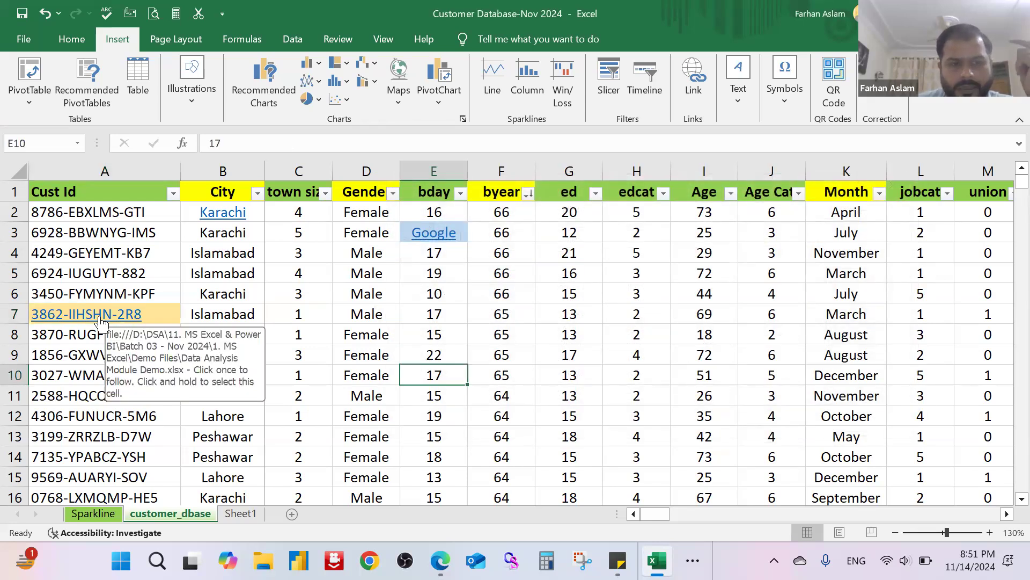
# Step: Follow the file hyperlink in cell A7 to test it, and return to the Customer Database-Nov 2024 workbook
pyautogui.click(102, 322)
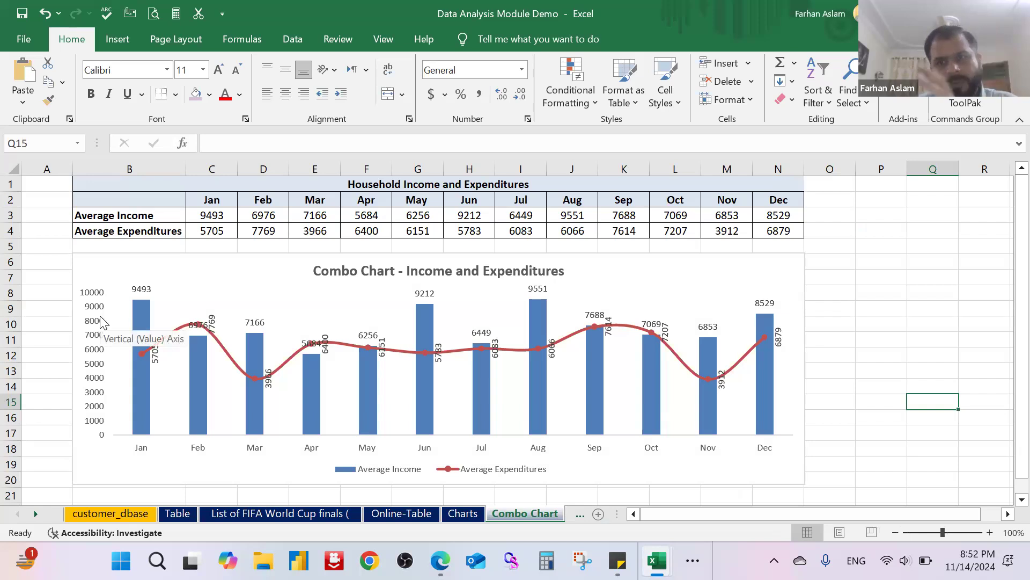
pyautogui.click(937, 14)
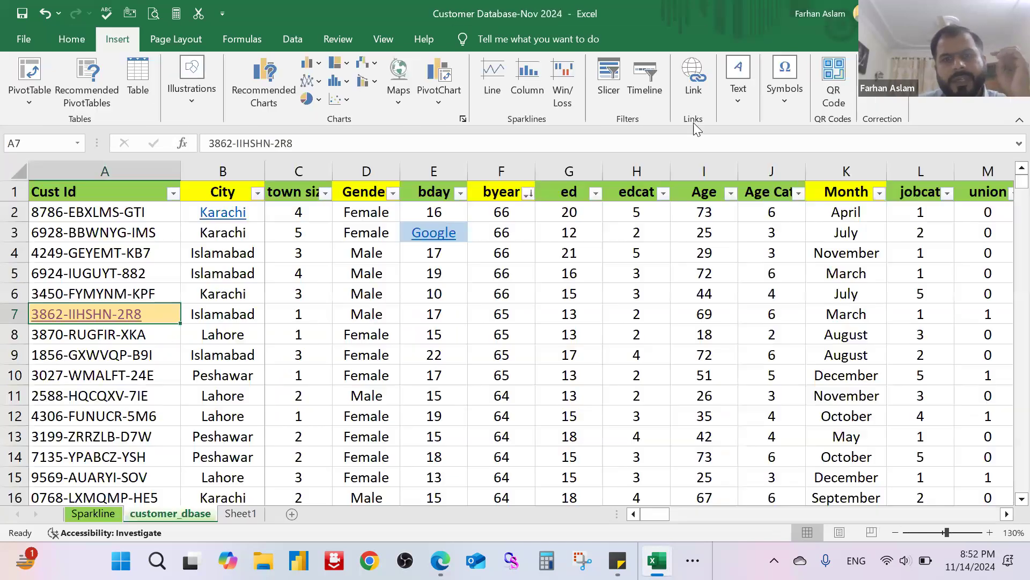
pyautogui.click(365, 315)
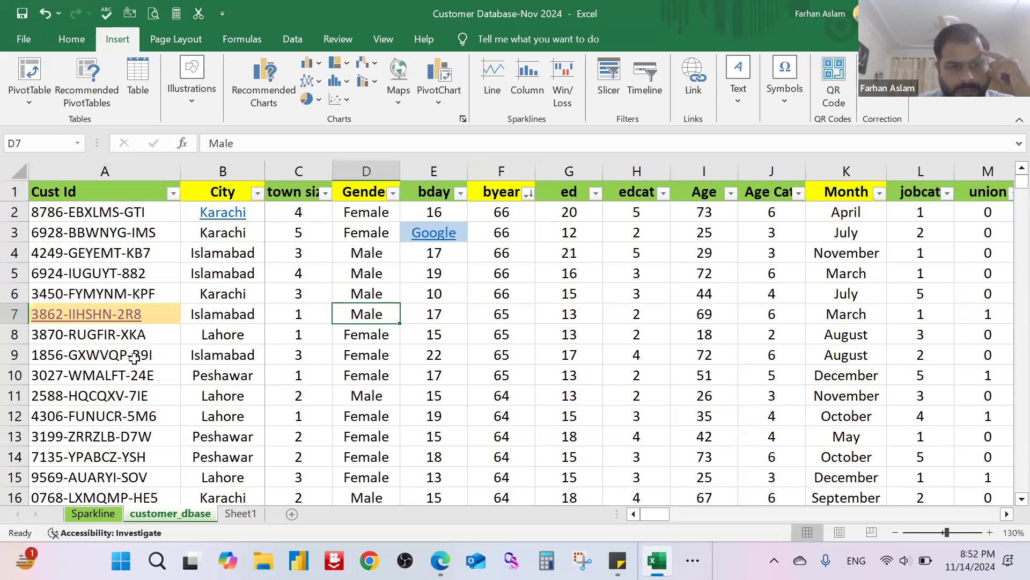
# Step: Fill cell A10 in the Cust Id column with light blue
pyautogui.click(120, 376)
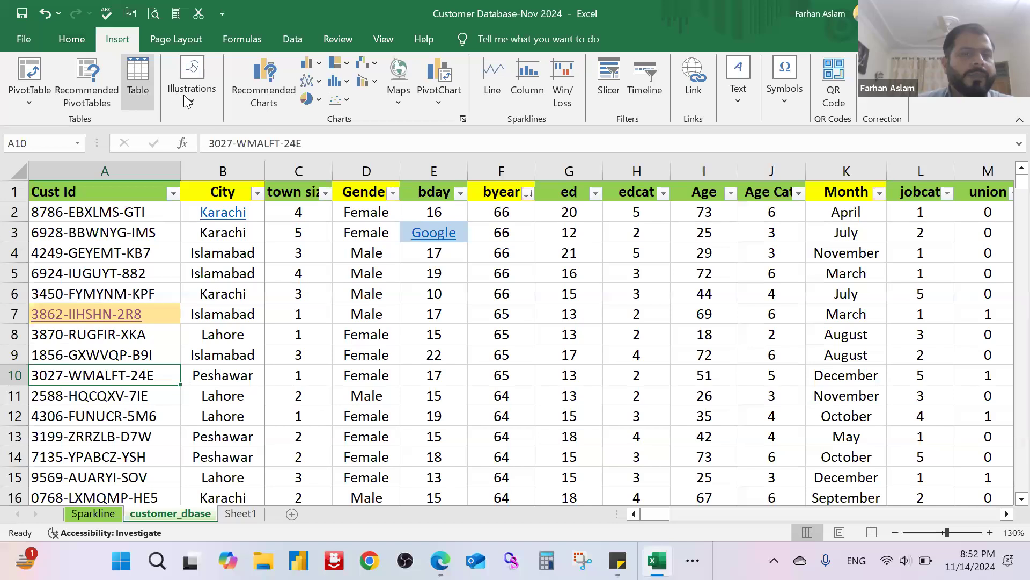
pyautogui.click(81, 42)
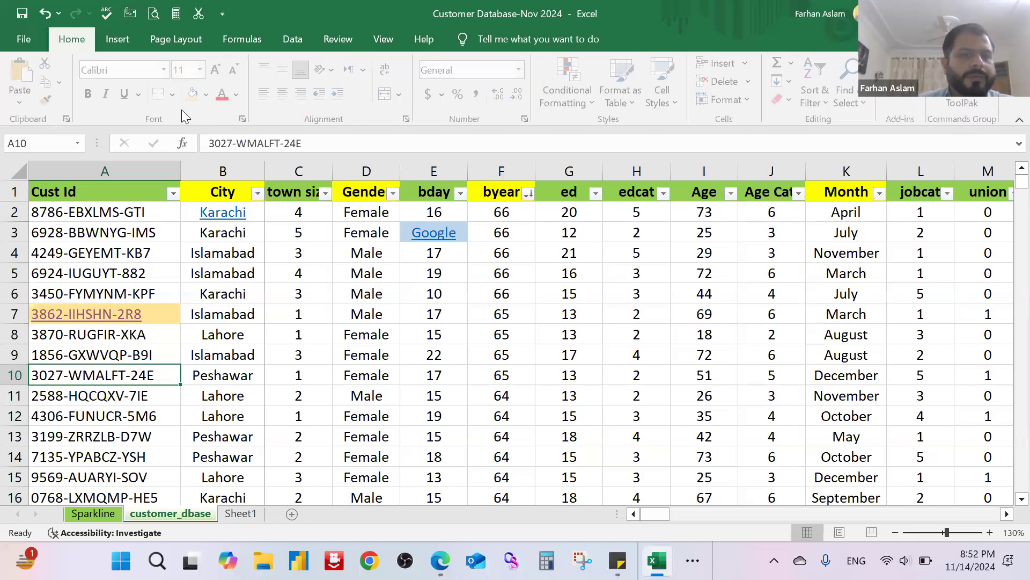
pyautogui.click(209, 96)
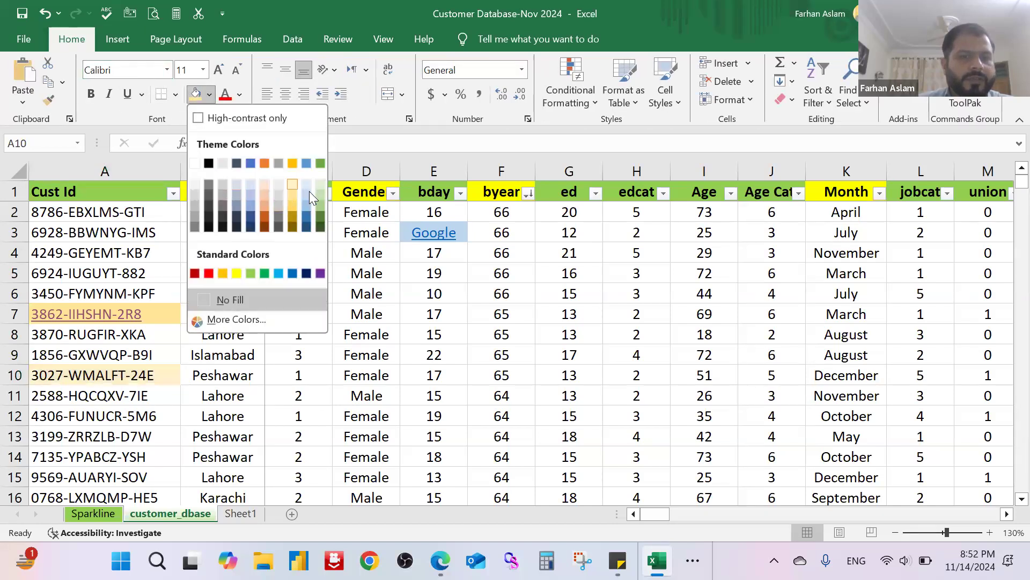
pyautogui.click(227, 299)
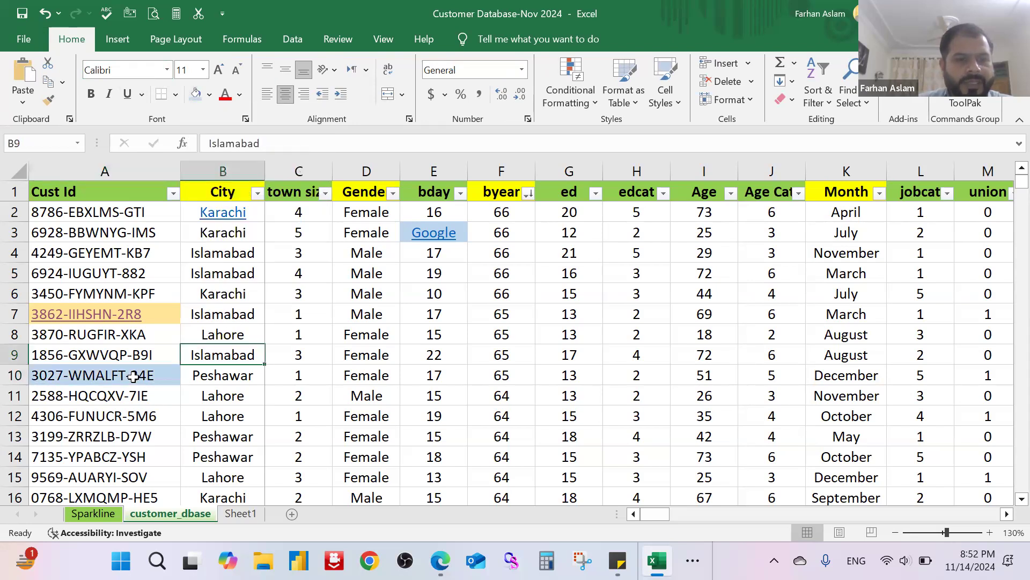
pyautogui.scroll(3, 163, 375)
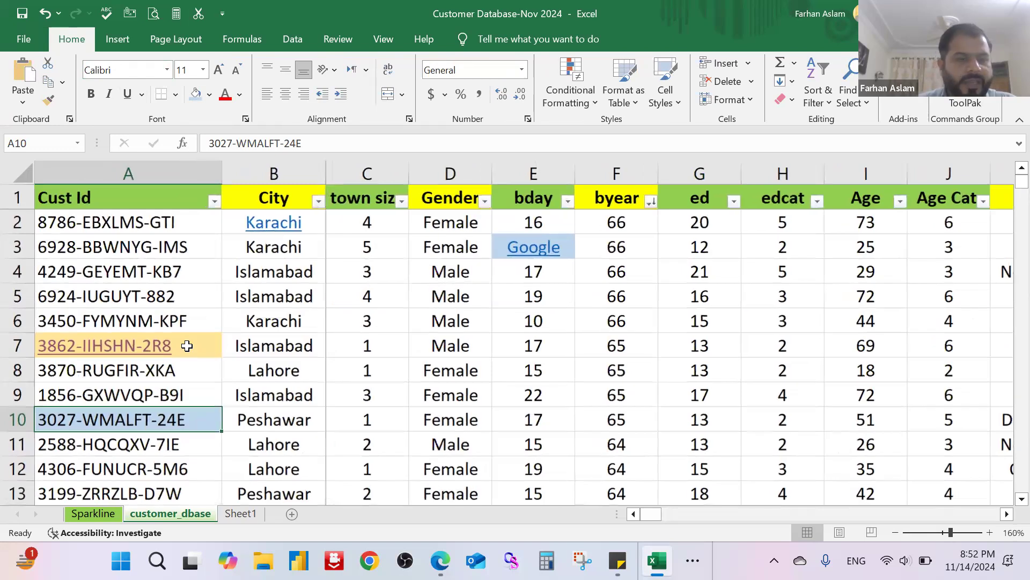
pyautogui.scroll(-1, 186, 345)
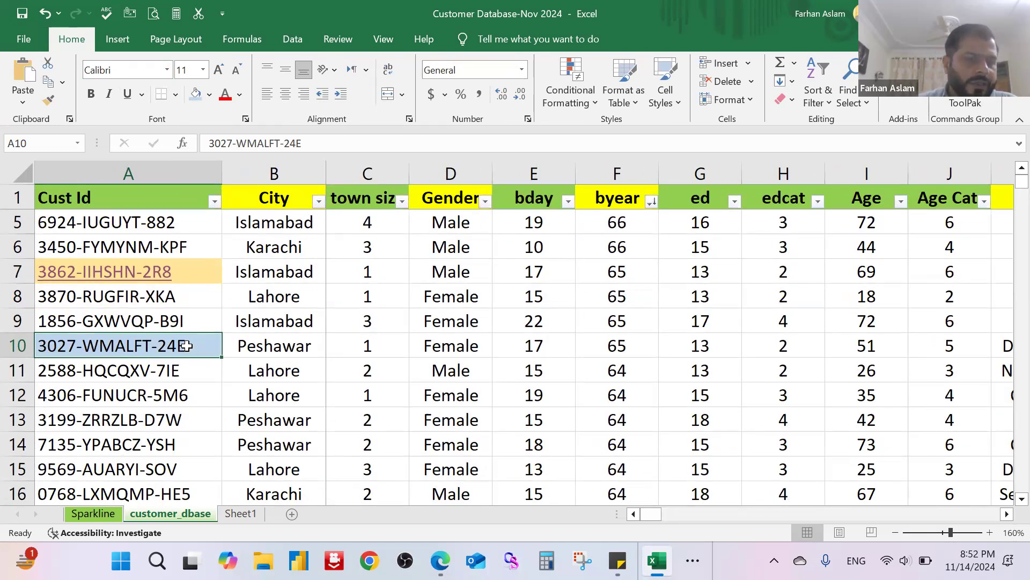
# Step: View the Sheet1 and Sparkline sheets as possible link targets, and return to the customer_dbase sheet
pyautogui.click(244, 515)
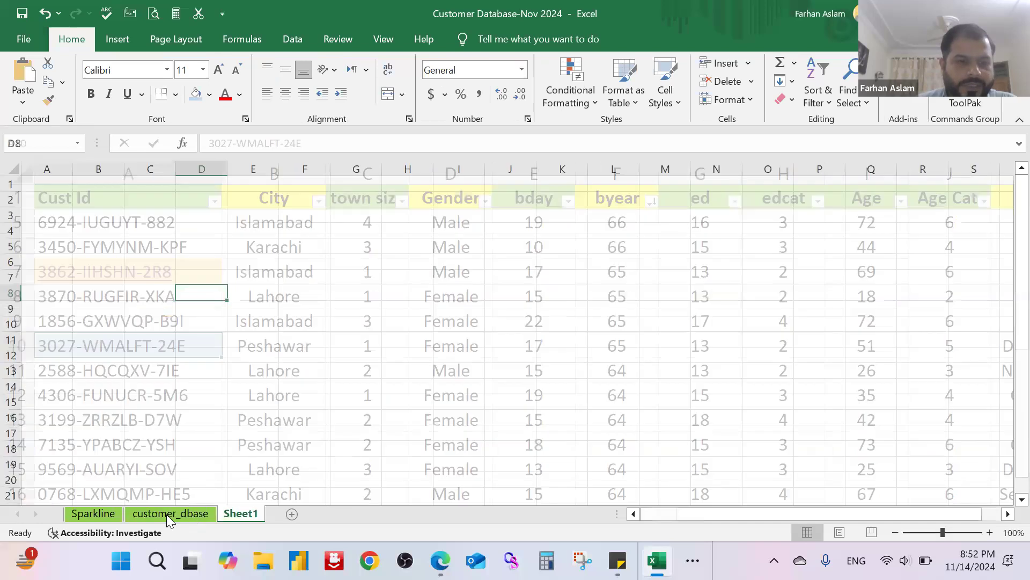
pyautogui.click(96, 513)
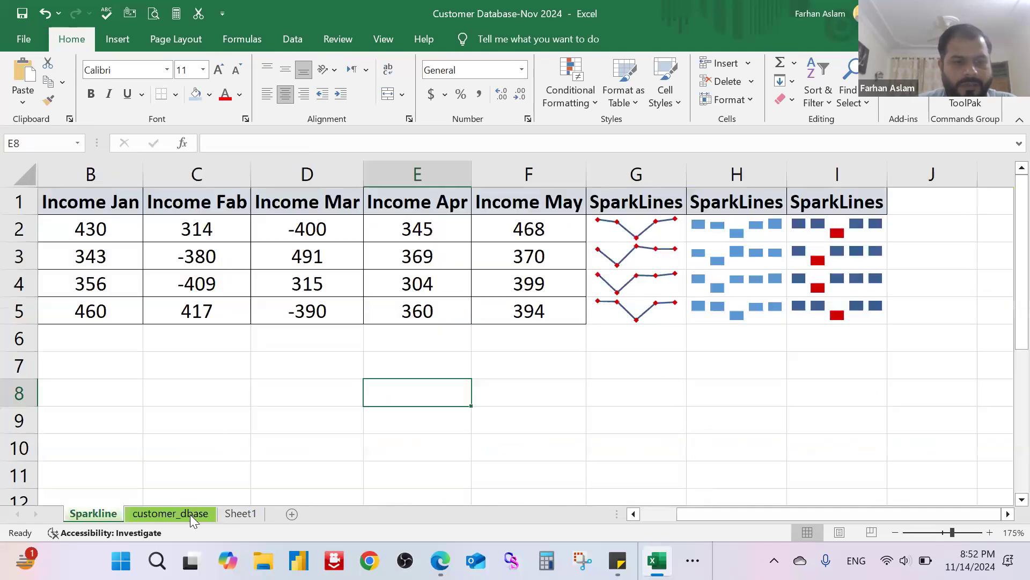
pyautogui.click(201, 515)
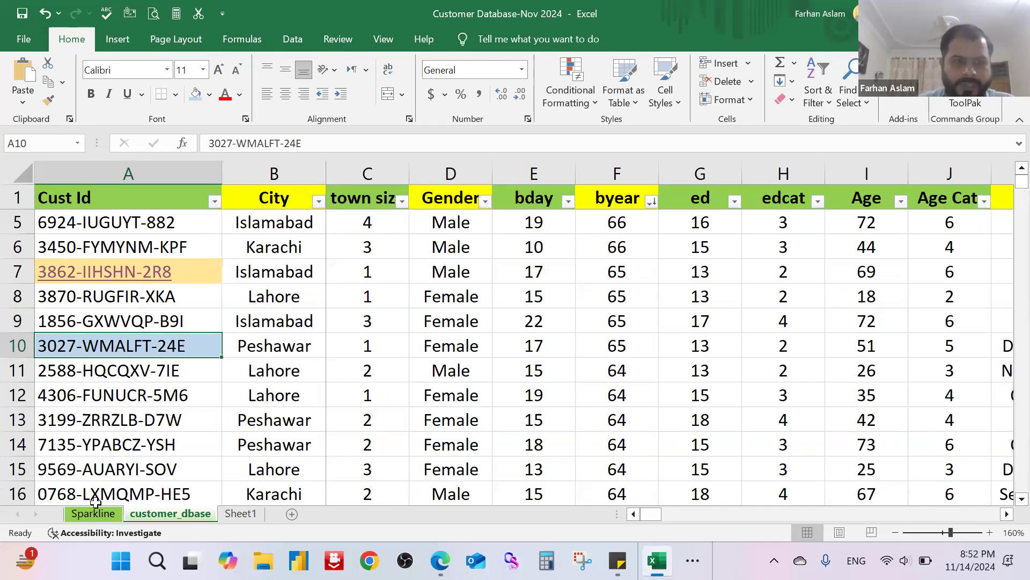
# Step: Link the customer ID in cell A10 to cell A1 of the Sparkline sheet in this workbook
pyautogui.click(131, 41)
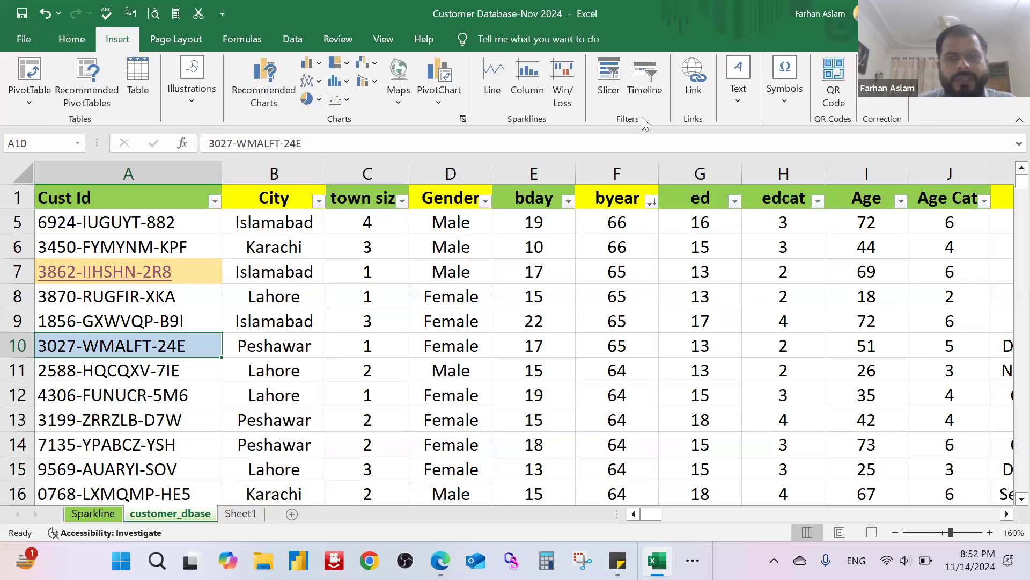
pyautogui.click(693, 75)
pyautogui.click(422, 287)
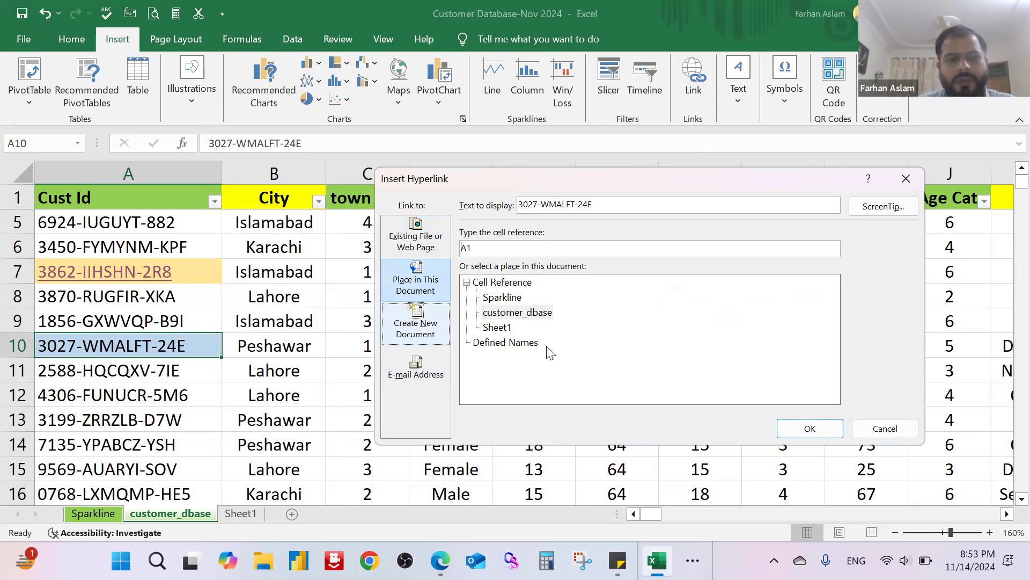
pyautogui.click(503, 299)
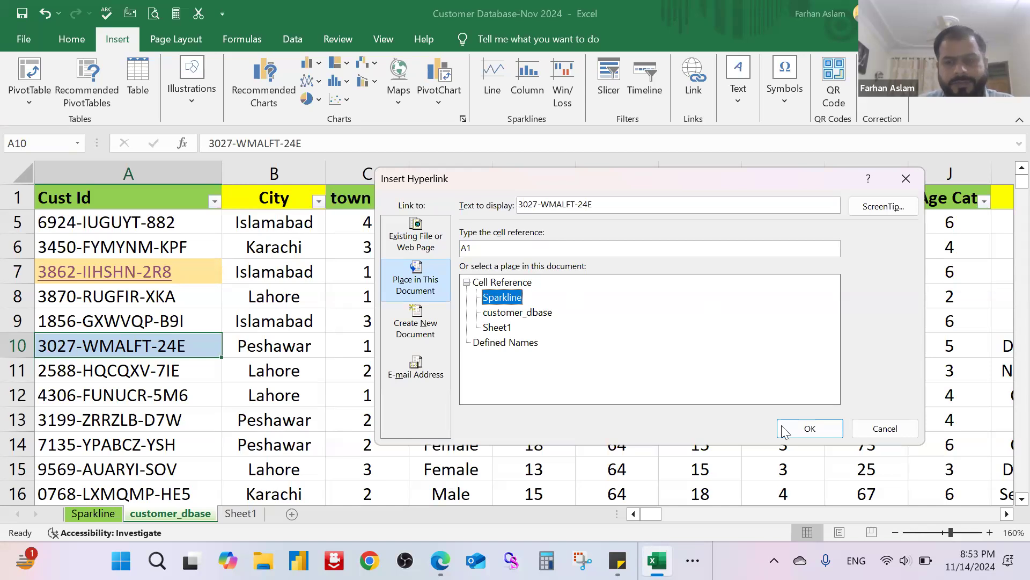
pyautogui.click(811, 430)
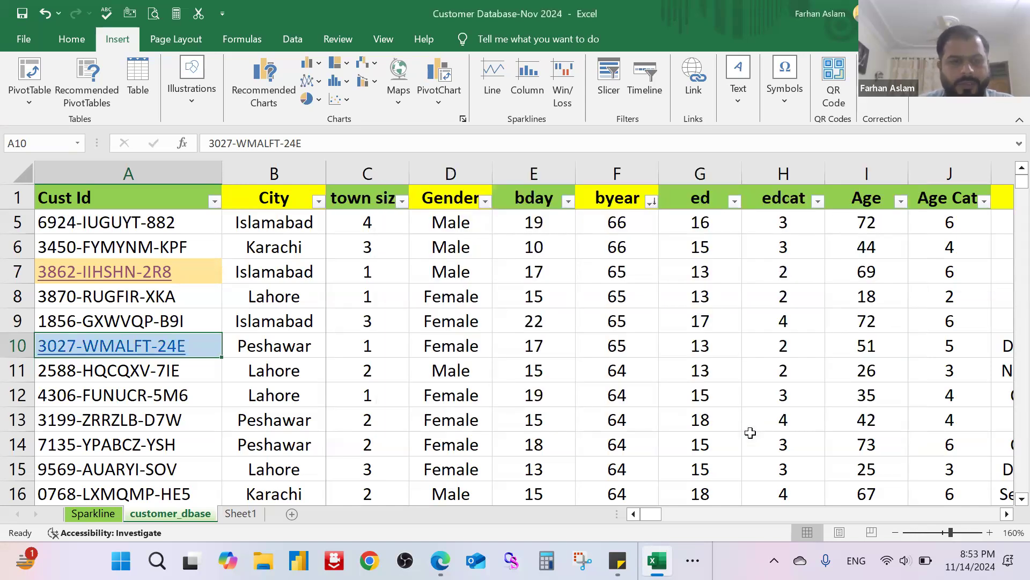
pyautogui.click(357, 324)
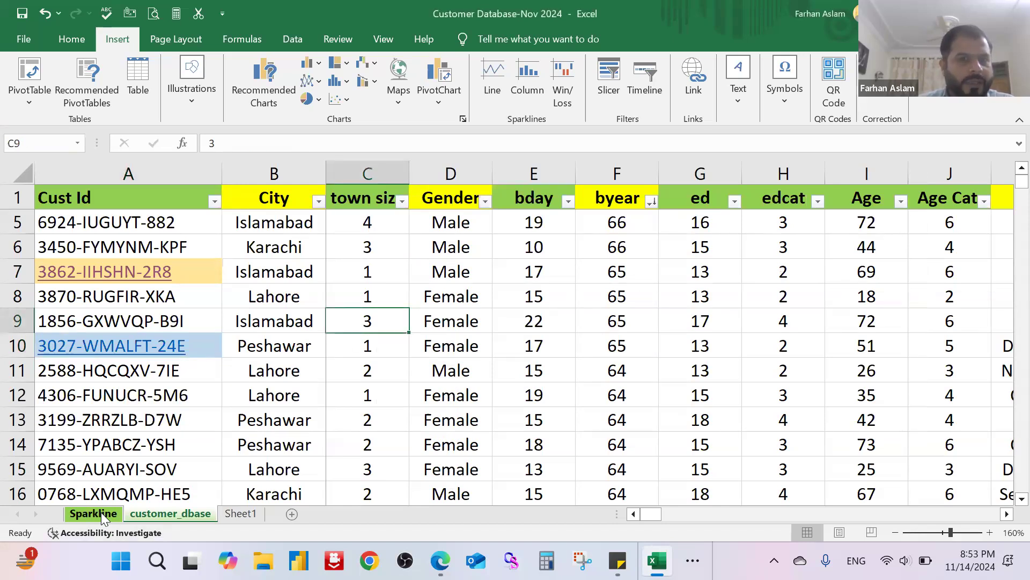
# Step: Follow the hyperlink in cell A10 to test it, and return to the customer_dbase sheet
pyautogui.click(112, 345)
pyautogui.click(112, 346)
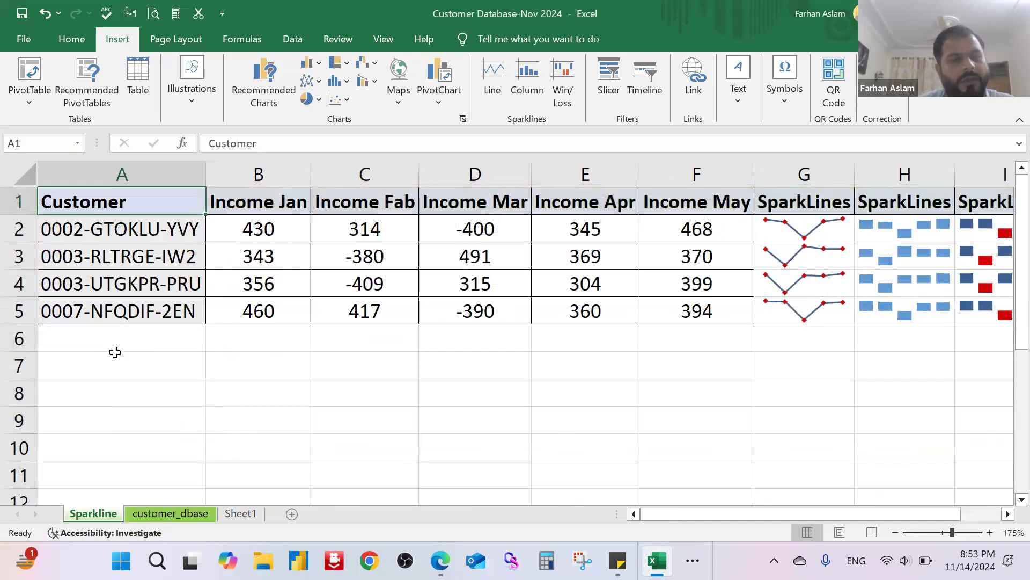
pyautogui.click(173, 512)
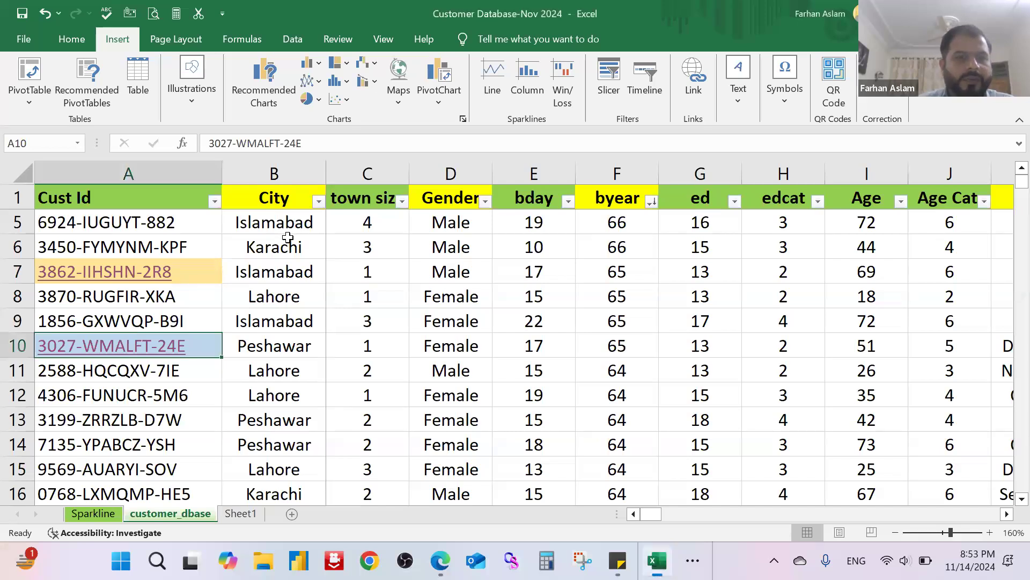
# Step: Remove the hyperlink from the Karachi entry in cell B2
pyautogui.scroll(1, 288, 236)
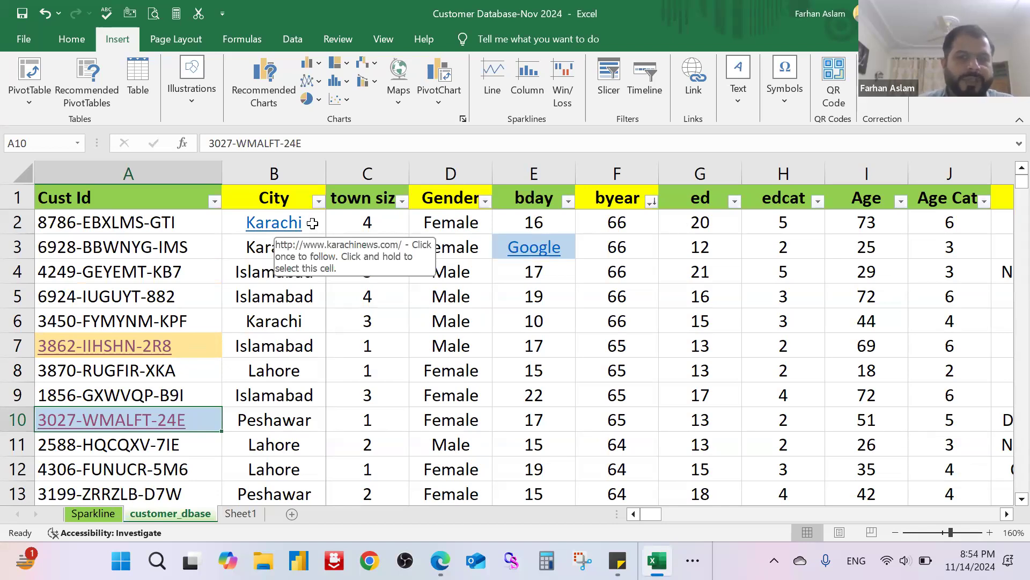
pyautogui.click(354, 223)
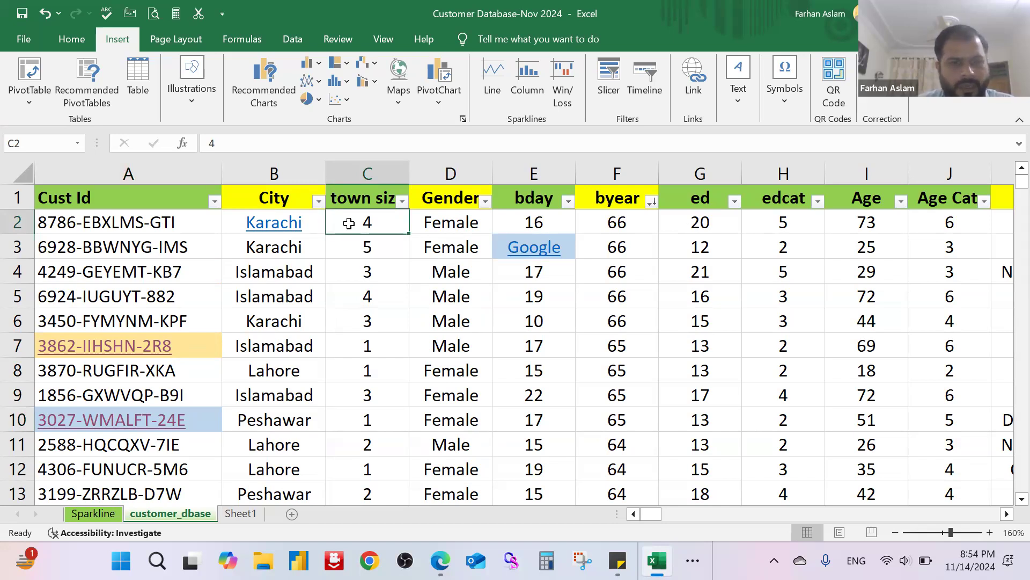
pyautogui.press('Left')
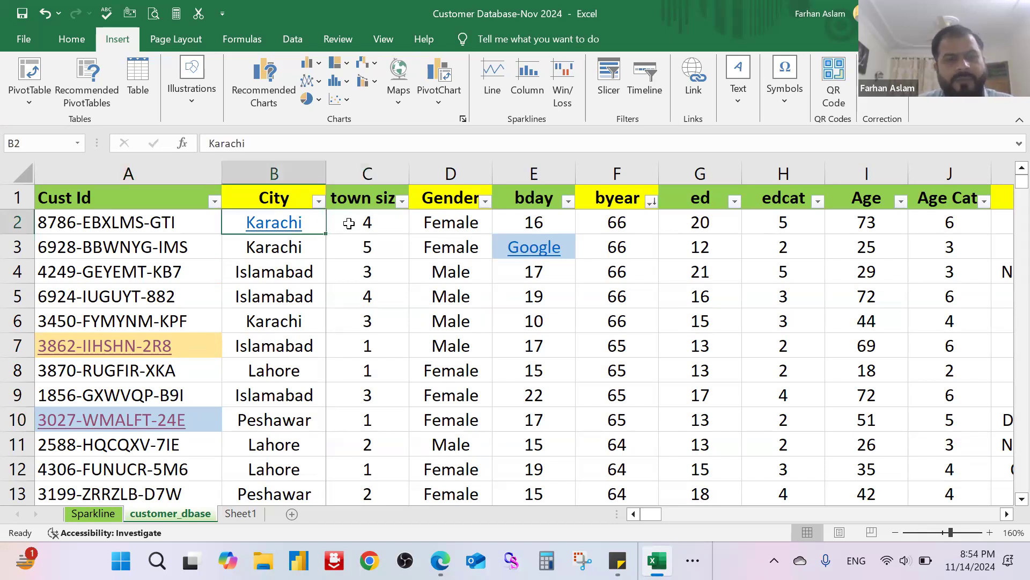
pyautogui.rightClick(287, 226)
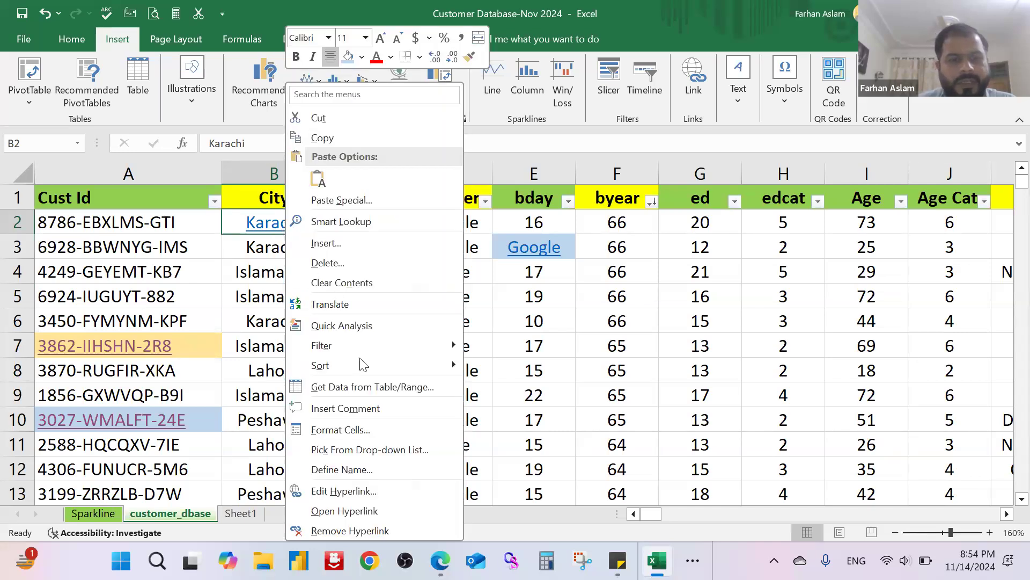
pyautogui.click(387, 530)
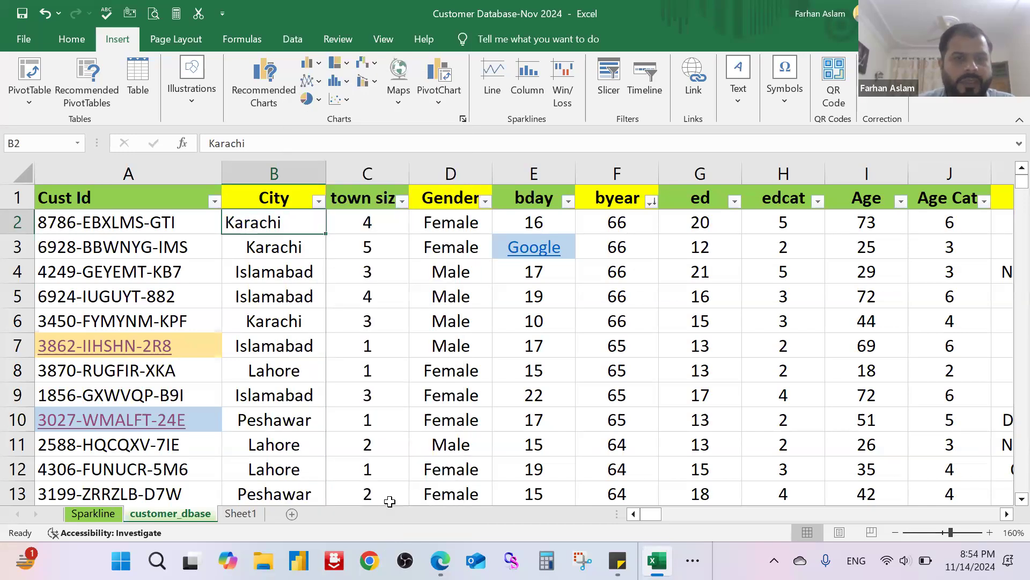
pyautogui.click(338, 395)
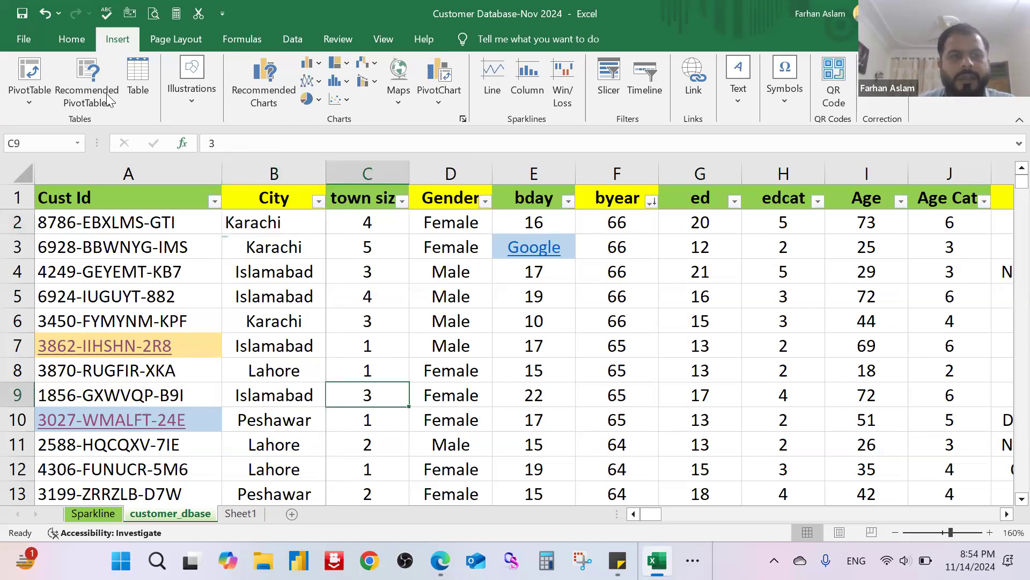
# Step: Remove the hyperlink together with its formatting from the Google text in cell E3 using the Clear options
pyautogui.click(74, 38)
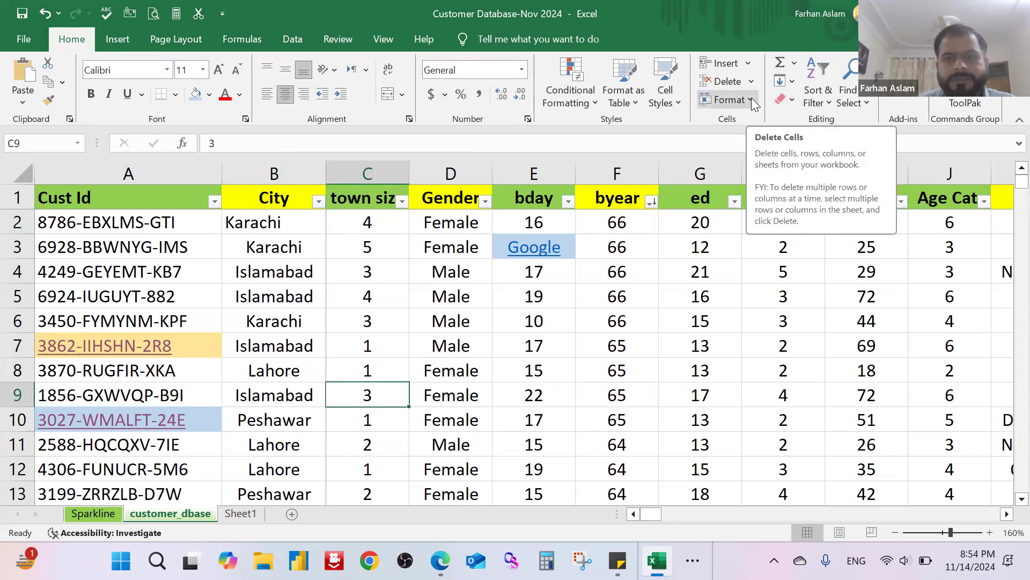
pyautogui.click(793, 100)
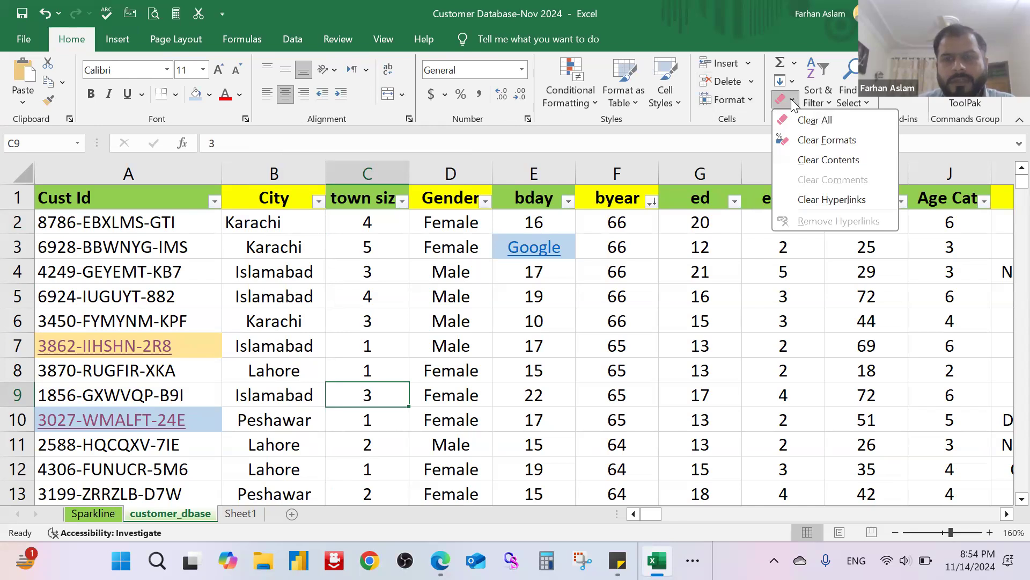
pyautogui.click(479, 248)
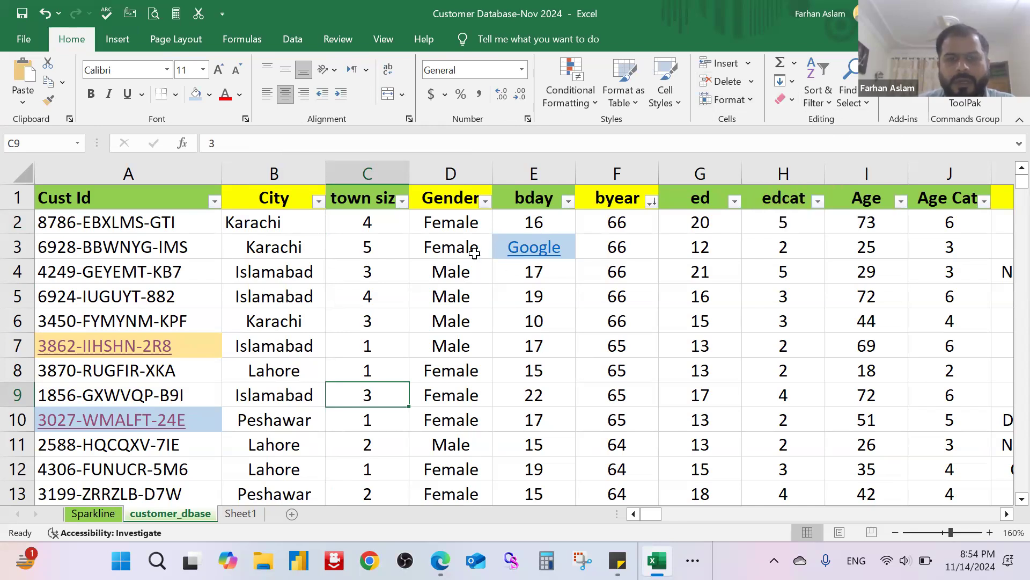
pyautogui.click(474, 252)
pyautogui.press('Right')
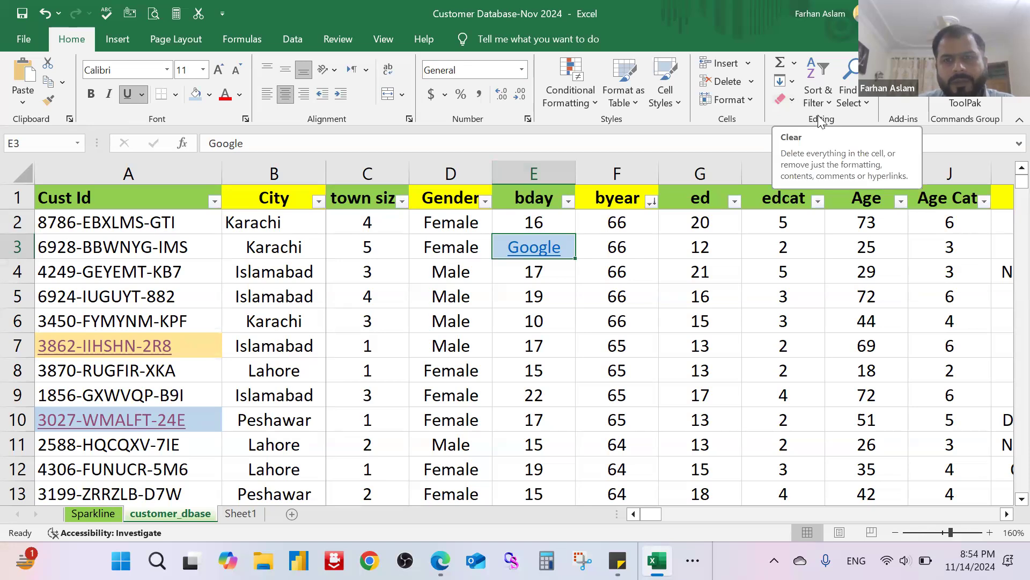
pyautogui.click(791, 102)
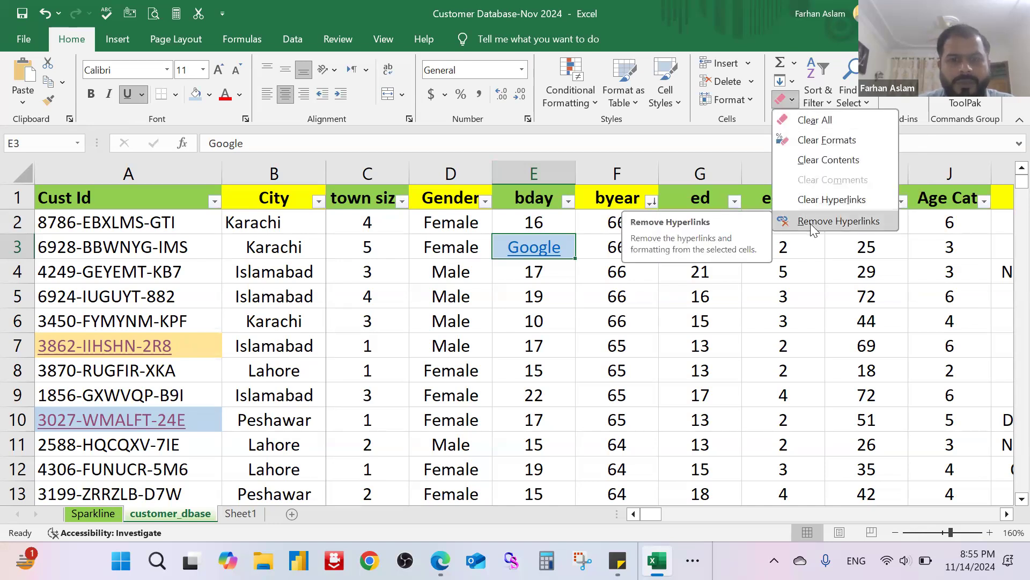
pyautogui.click(810, 224)
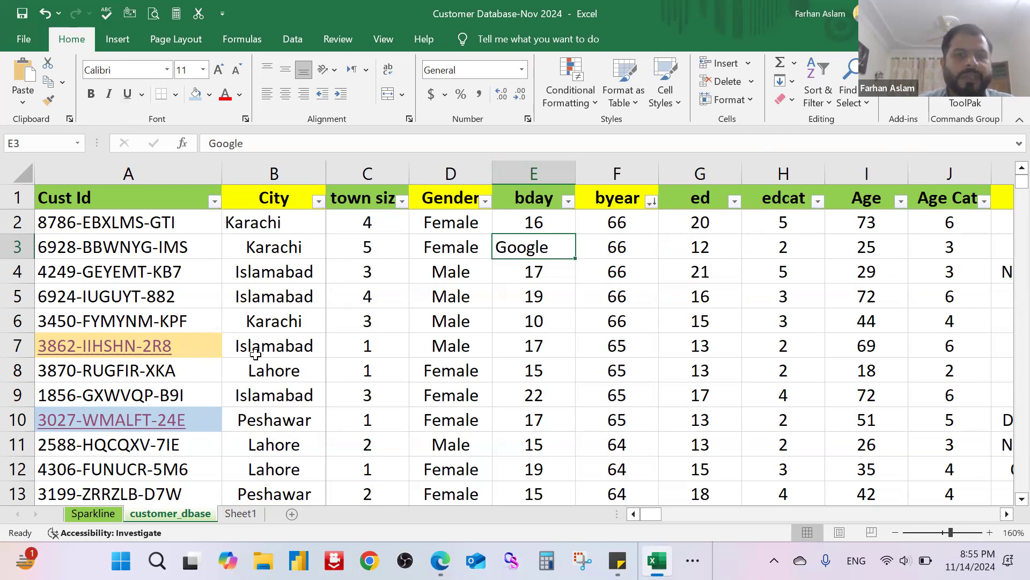
pyautogui.click(117, 41)
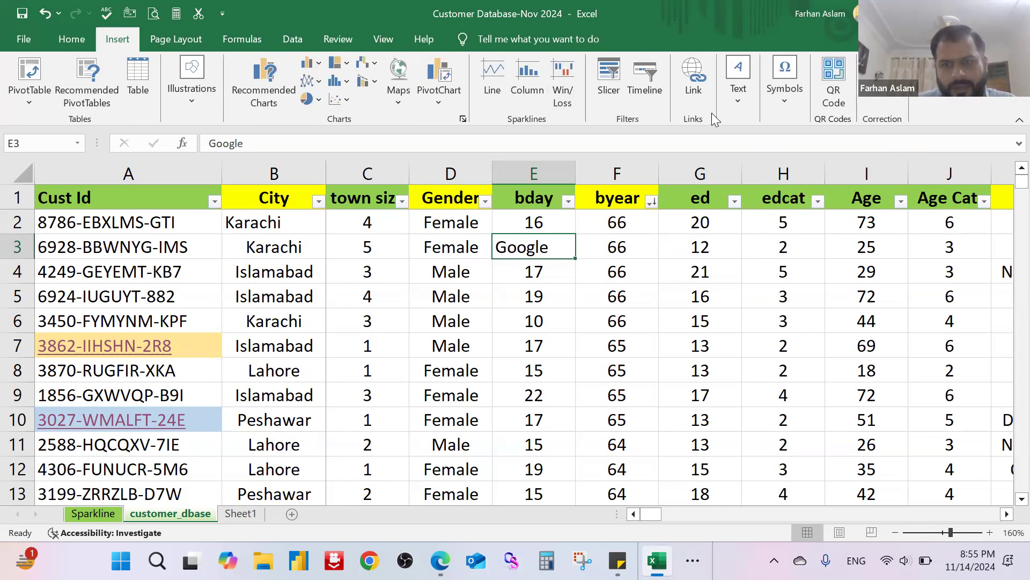
# Step: Insert a WordArt object in the blue patterned letter style with the text "Paskiatn"
pyautogui.click(744, 108)
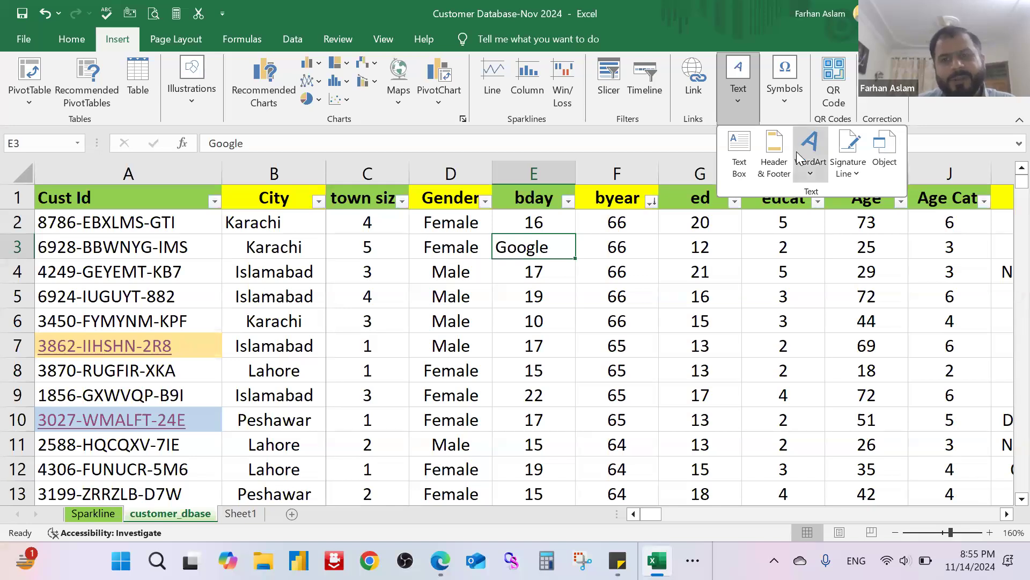
pyautogui.click(809, 171)
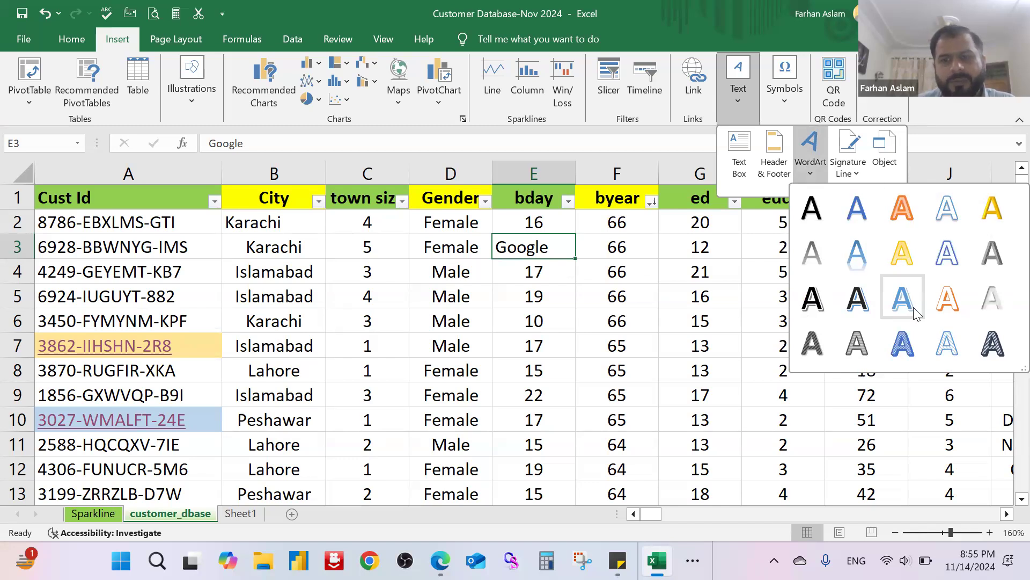
pyautogui.click(903, 341)
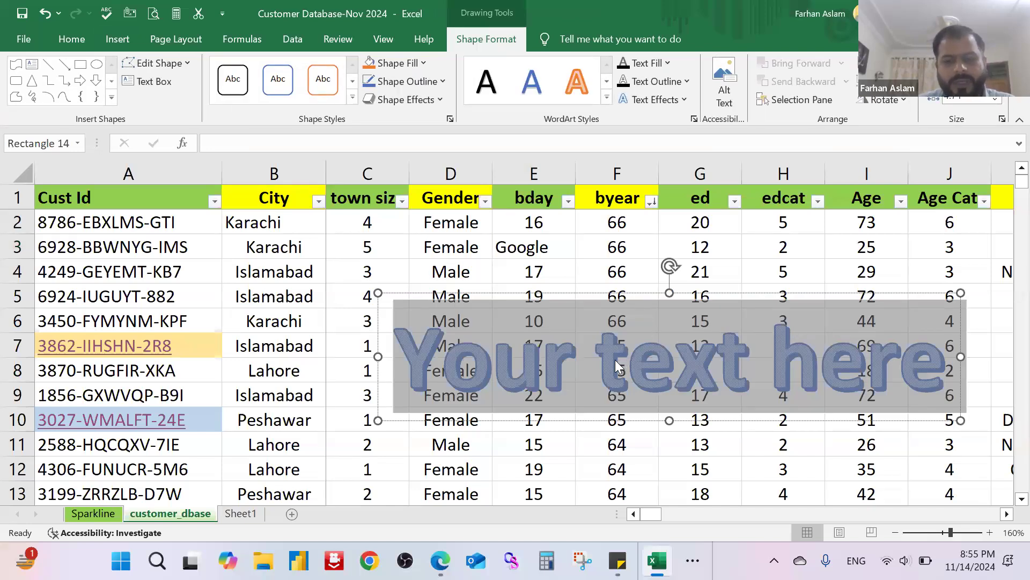
pyautogui.write('Paskiatn')
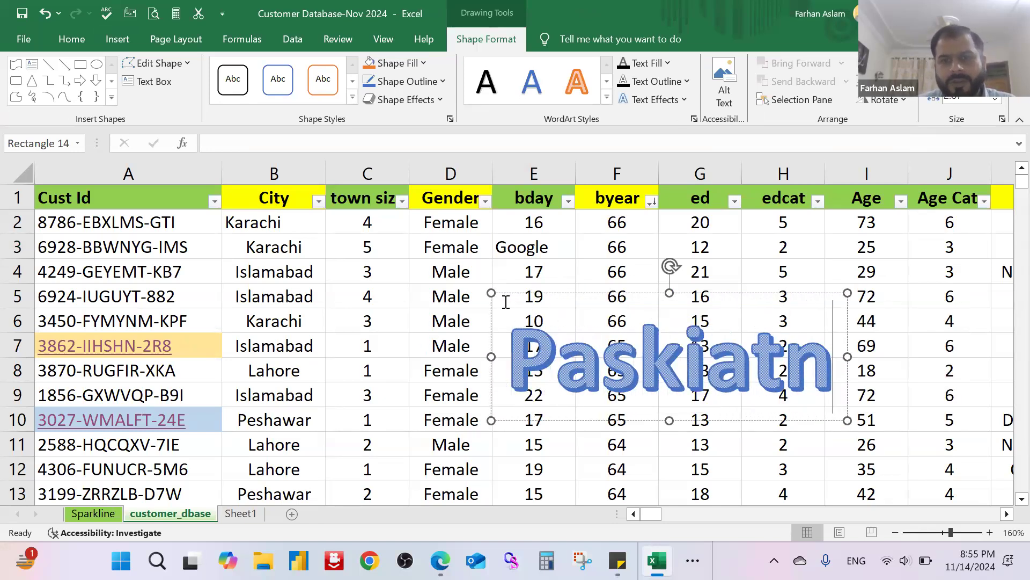
# Step: Change the WordArt text to the style with light orange fill and orange outline
pyautogui.click(606, 99)
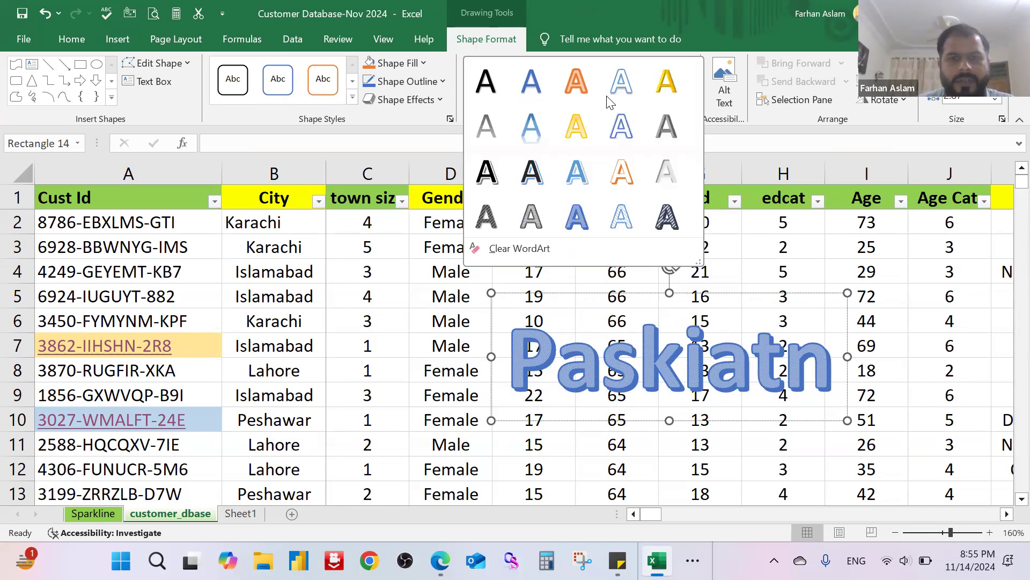
pyautogui.click(626, 128)
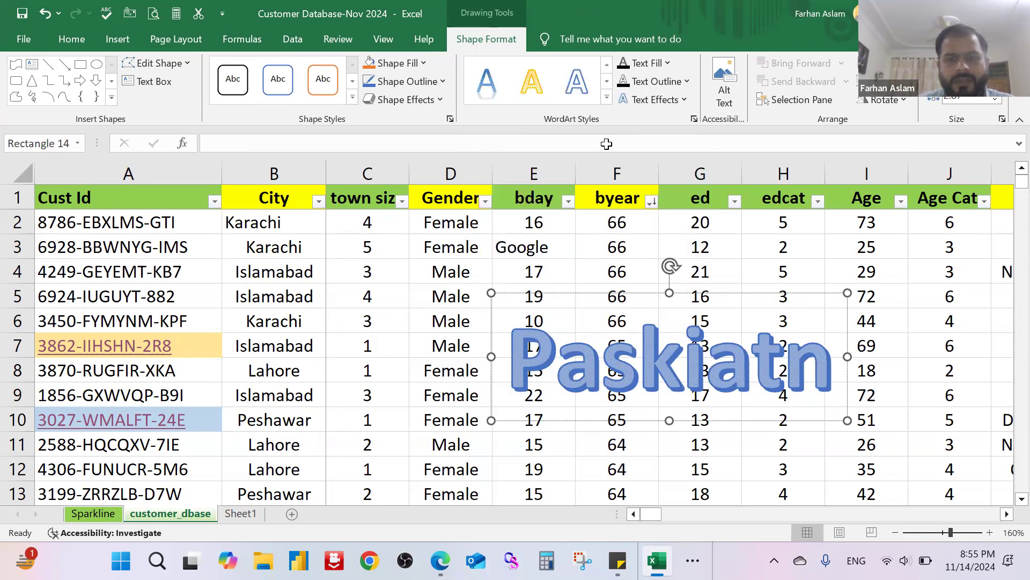
pyautogui.click(599, 309)
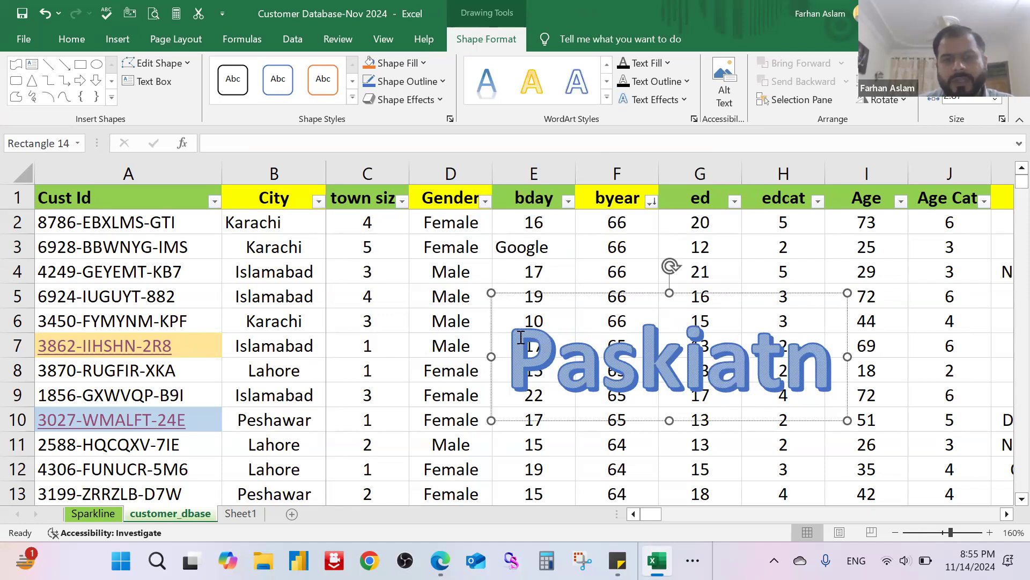
pyautogui.click(601, 293)
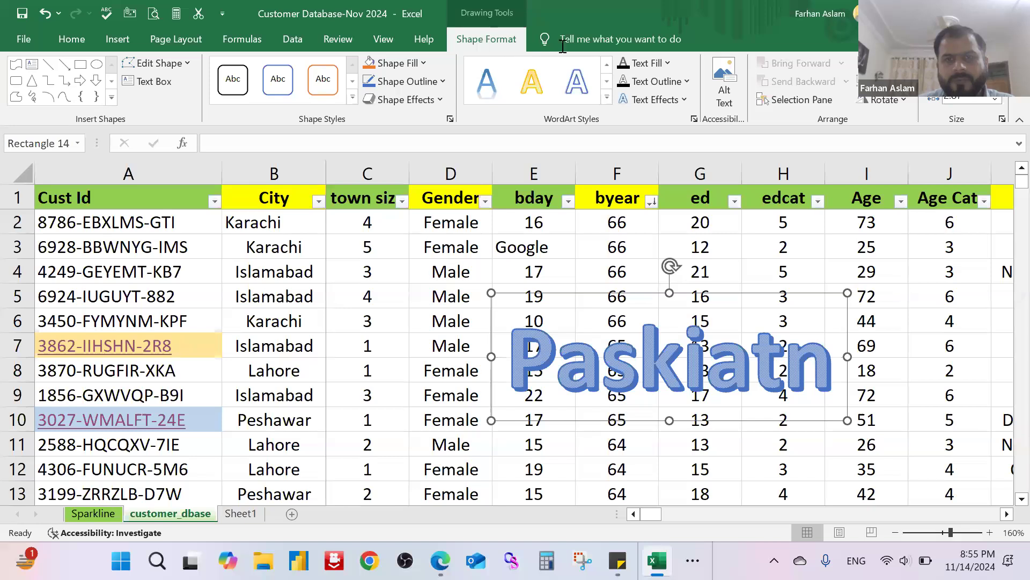
pyautogui.click(606, 96)
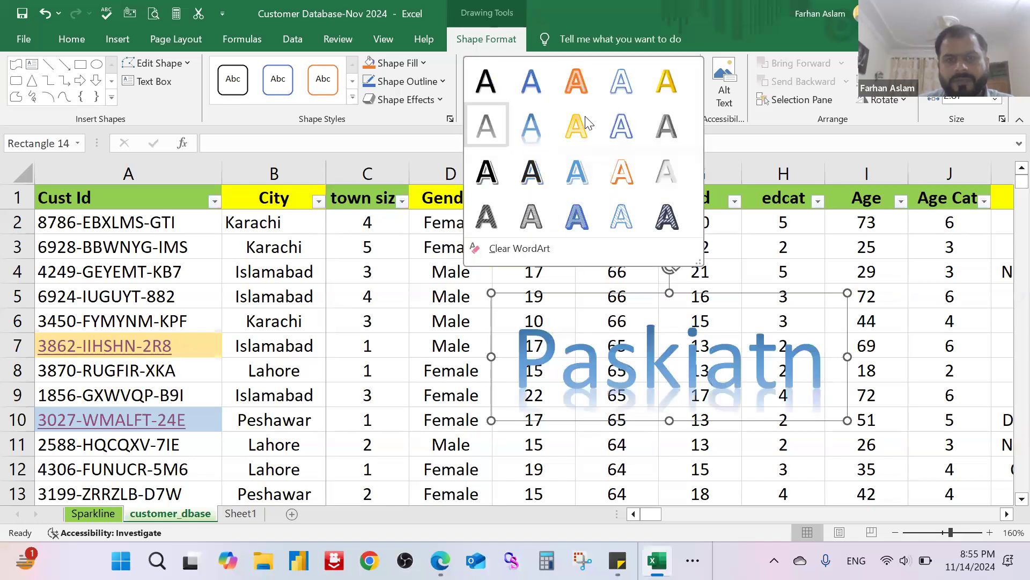
pyautogui.click(580, 83)
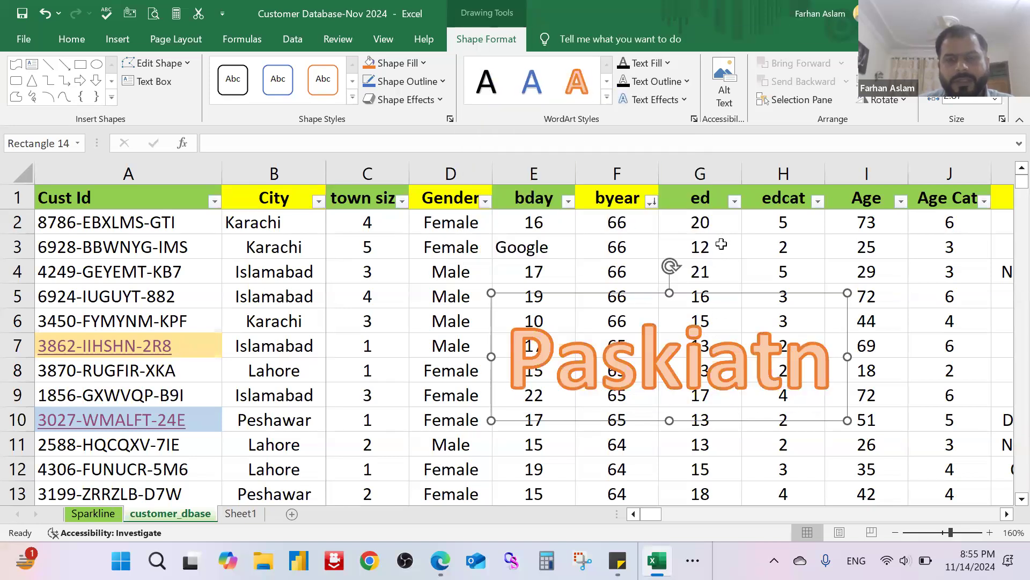
pyautogui.click(721, 244)
# Step: Open the sheet's header and footer setup to view its options, and cancel it
pyautogui.click(117, 39)
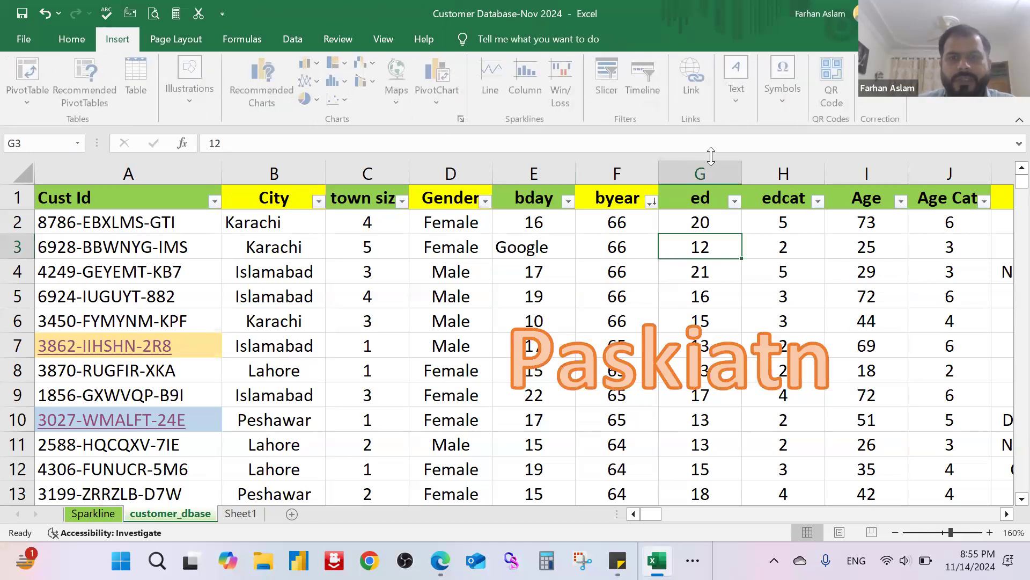
pyautogui.click(739, 97)
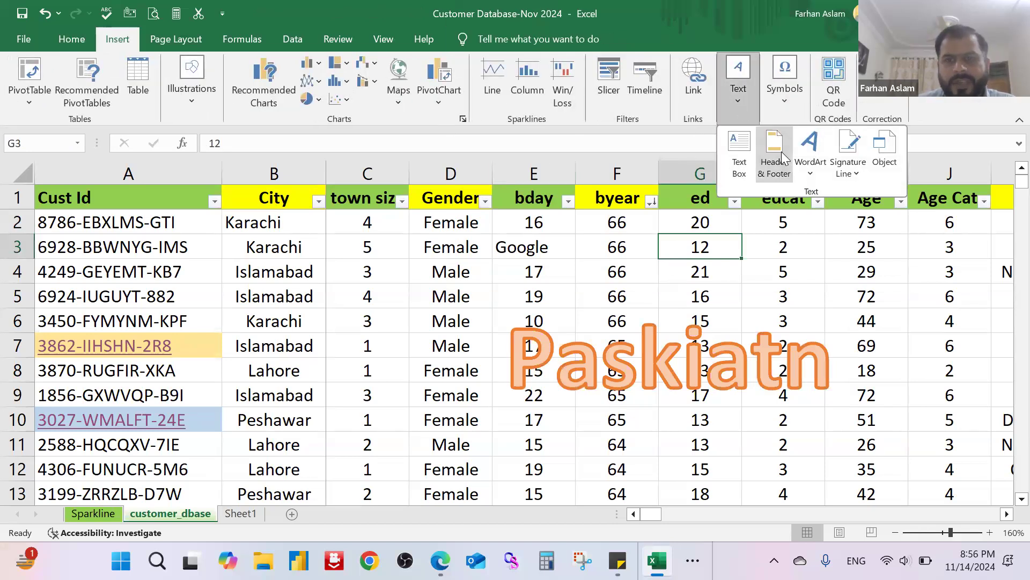
pyautogui.click(781, 151)
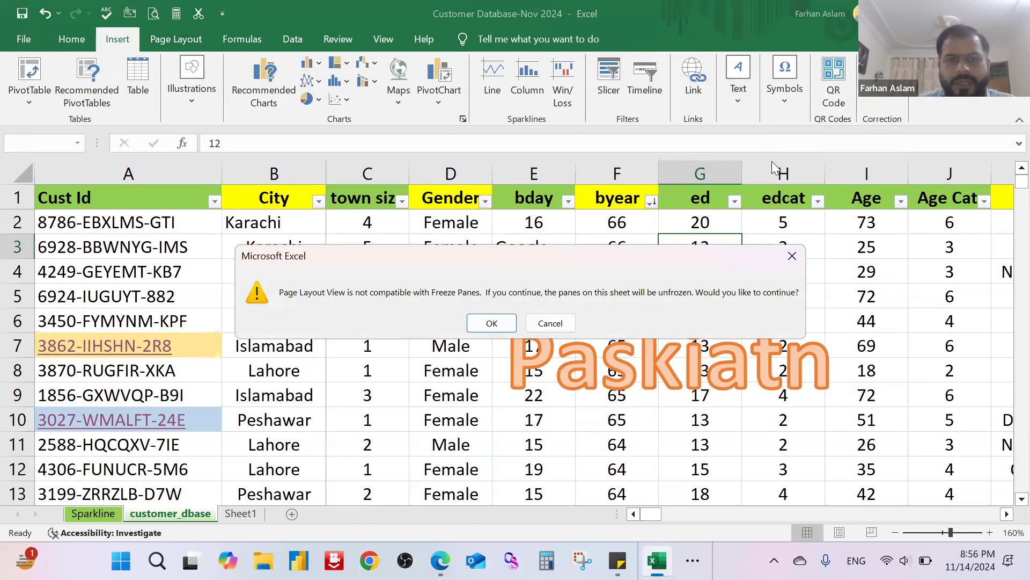
pyautogui.click(792, 256)
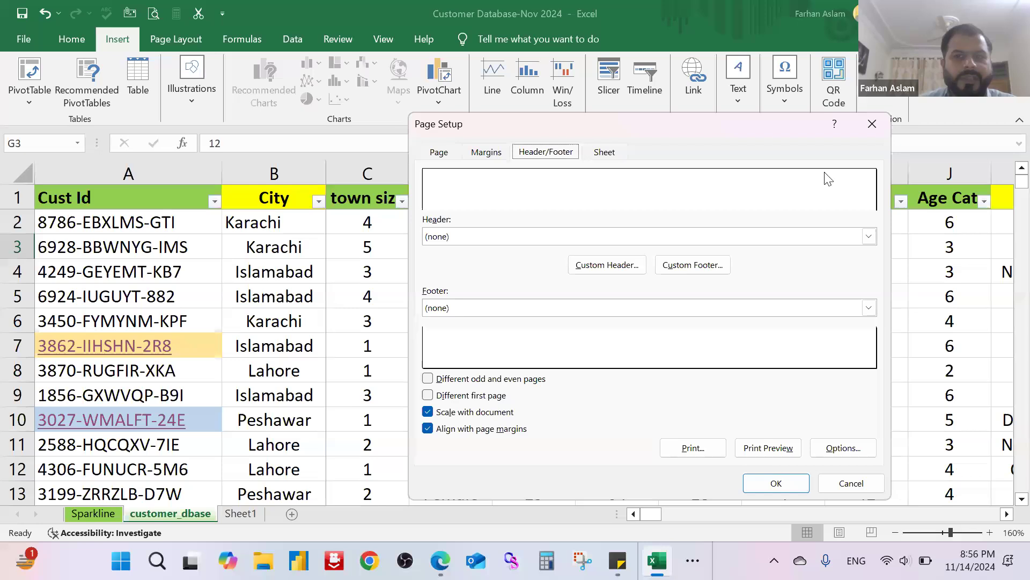
pyautogui.click(872, 125)
# Step: Draw a text box over columns F and G around rows 26 to 31 and enter "Islamabad"
pyautogui.click(740, 99)
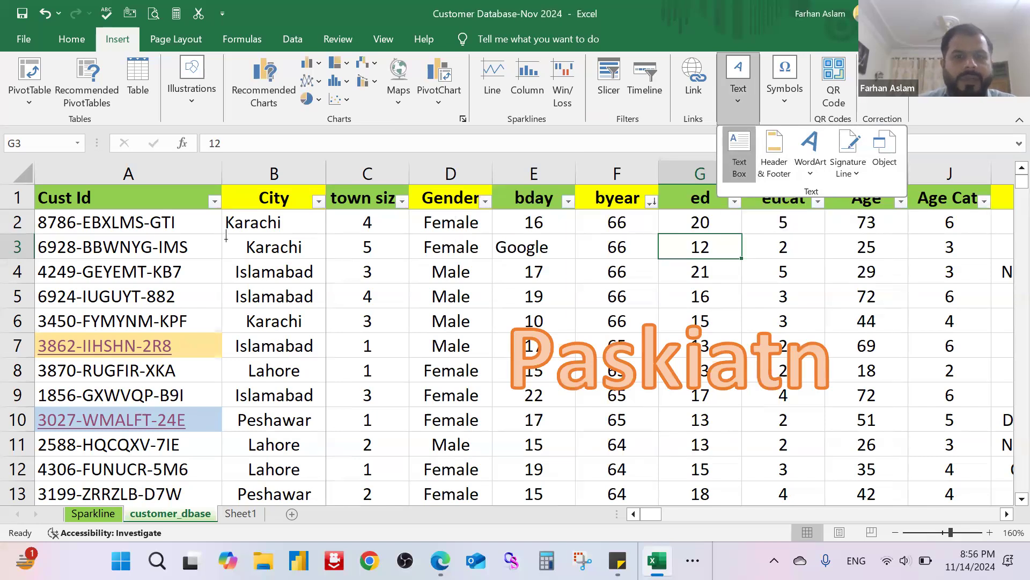
pyautogui.click(741, 151)
pyautogui.scroll(-1, 354, 336)
pyautogui.scroll(-7, 353, 335)
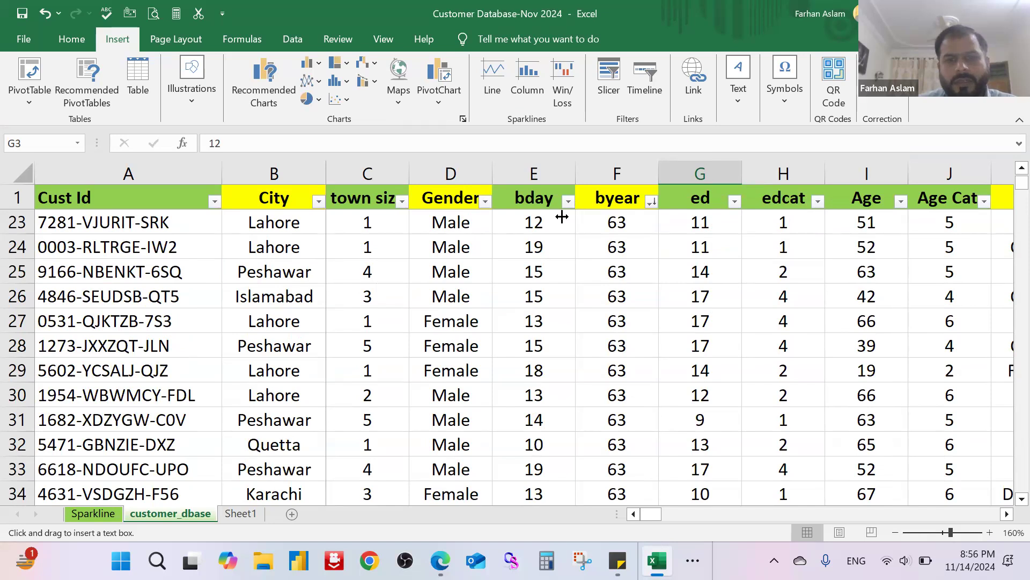
pyautogui.click(738, 105)
pyautogui.click(740, 156)
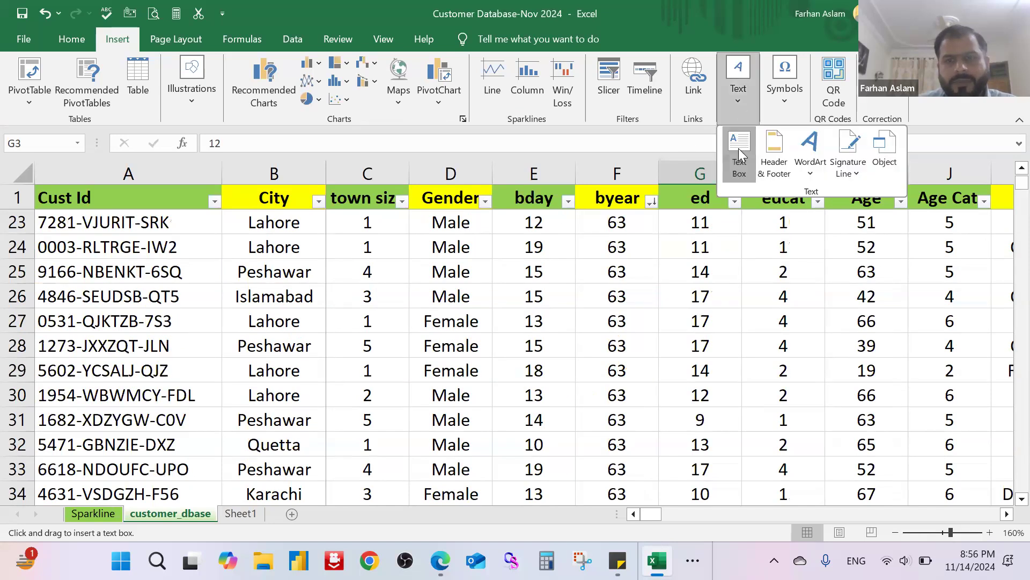
pyautogui.moveTo(606, 294); pyautogui.dragTo(731, 419)
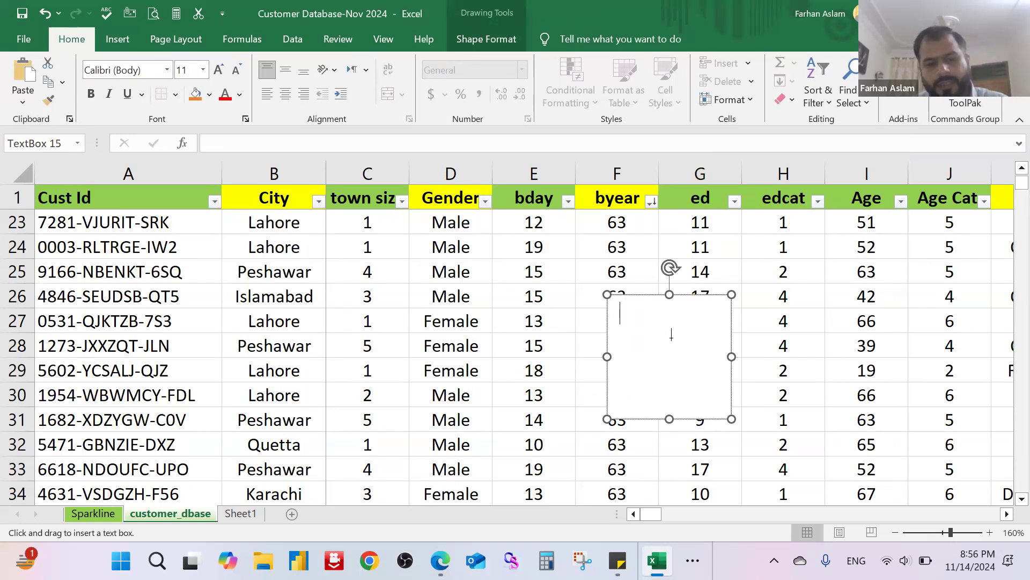
pyautogui.write('Islamabad')
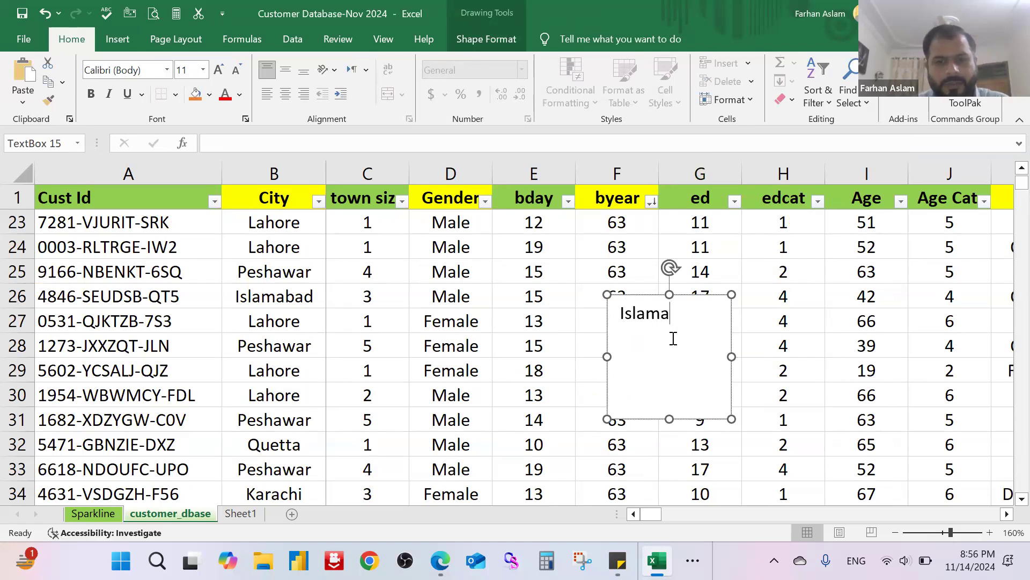
# Step: Resize the Islamabad text box so it spans columns F to I and about rows 26 to 29
pyautogui.click(758, 348)
pyautogui.moveTo(700, 317); pyautogui.dragTo(620, 313)
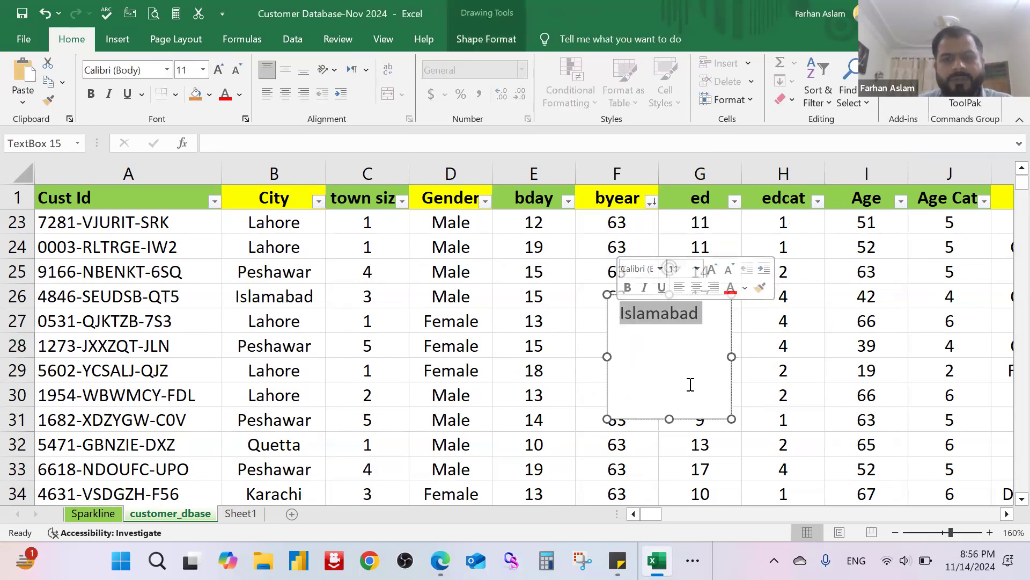
pyautogui.moveTo(675, 420); pyautogui.dragTo(879, 312)
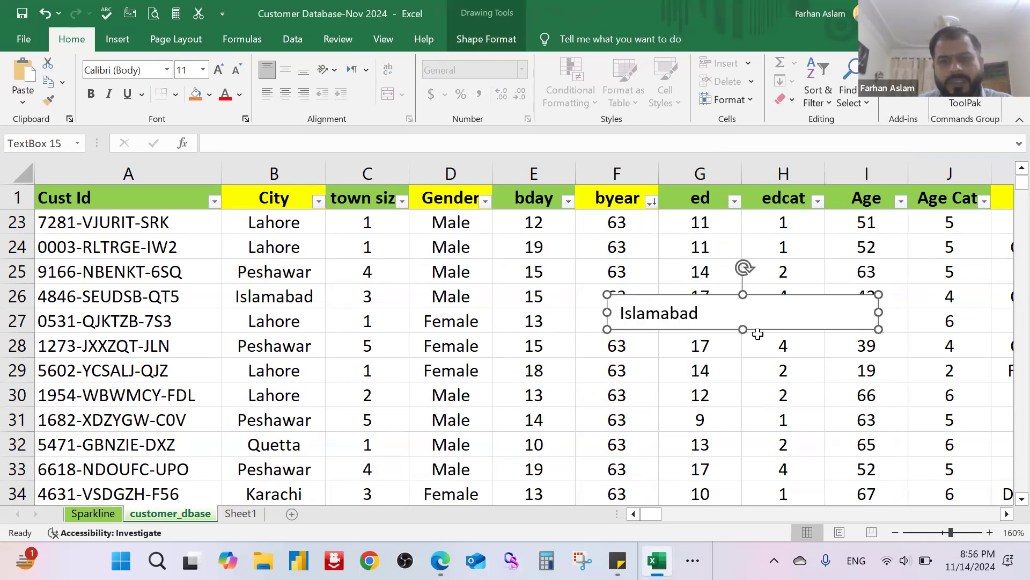
pyautogui.moveTo(743, 329); pyautogui.dragTo(742, 389)
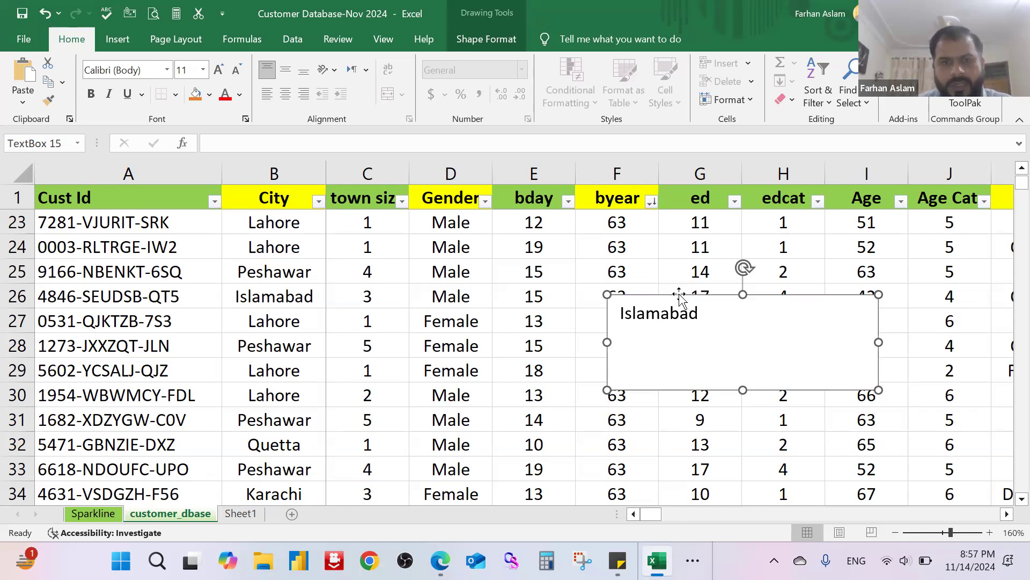
# Step: Delete the Islamabad text box from the customer_dbase sheet
pyautogui.click(505, 32)
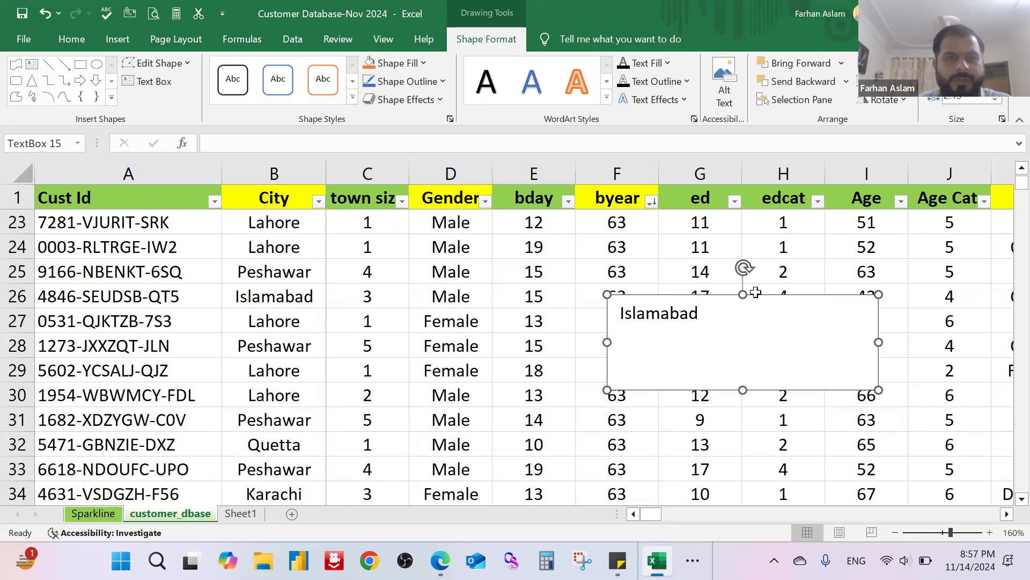
pyautogui.click(117, 43)
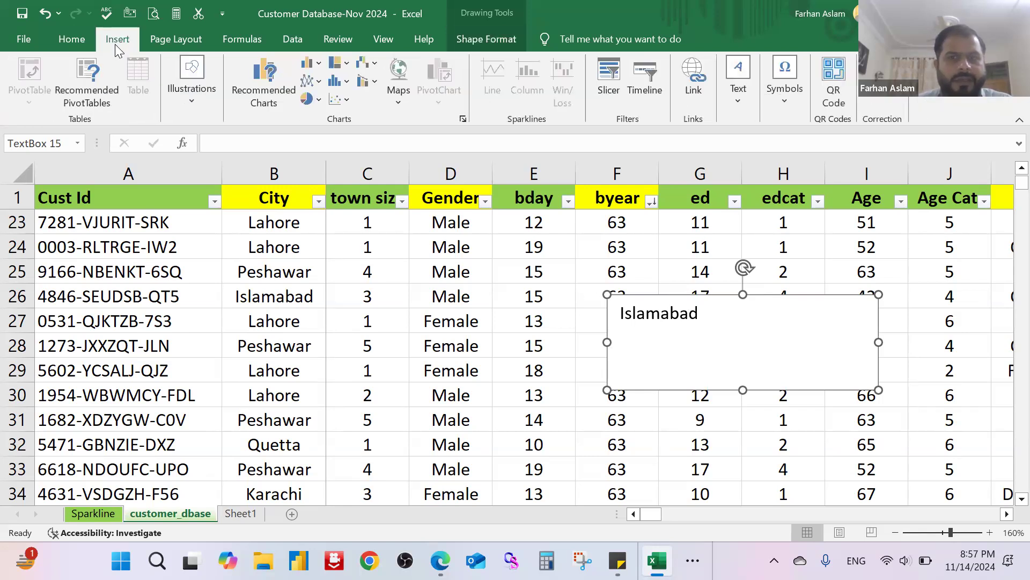
pyautogui.click(752, 109)
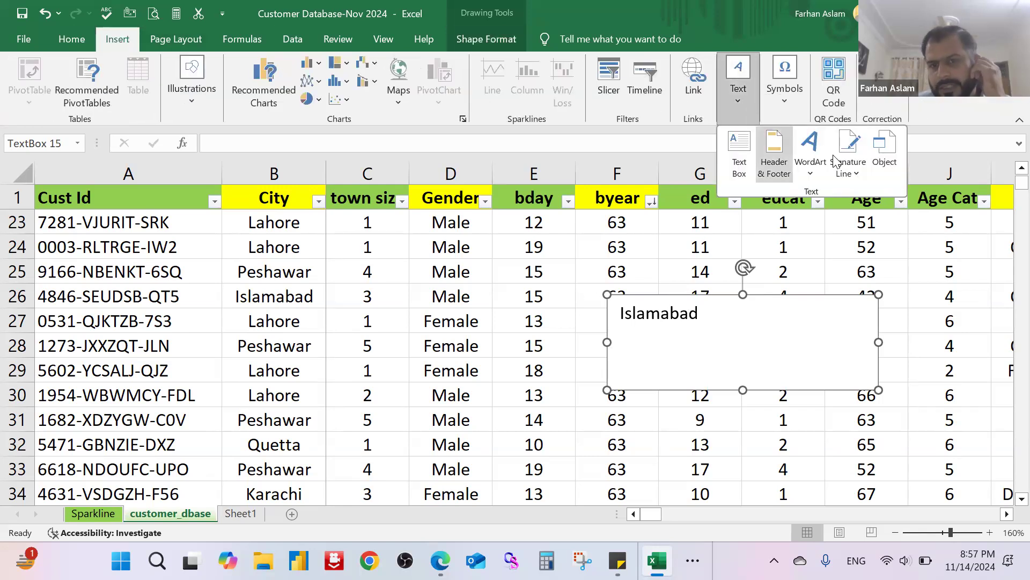
pyautogui.click(504, 268)
pyautogui.press('Delete')
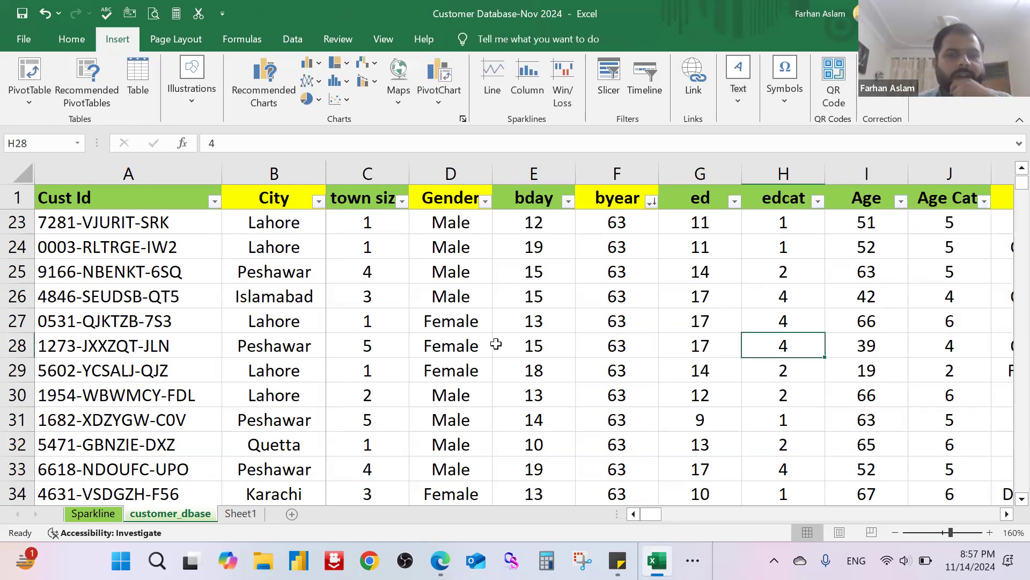
# Step: Go to the end of the customer records and select cell B5028 in the empty area below them
pyautogui.scroll(-11, 496, 344)
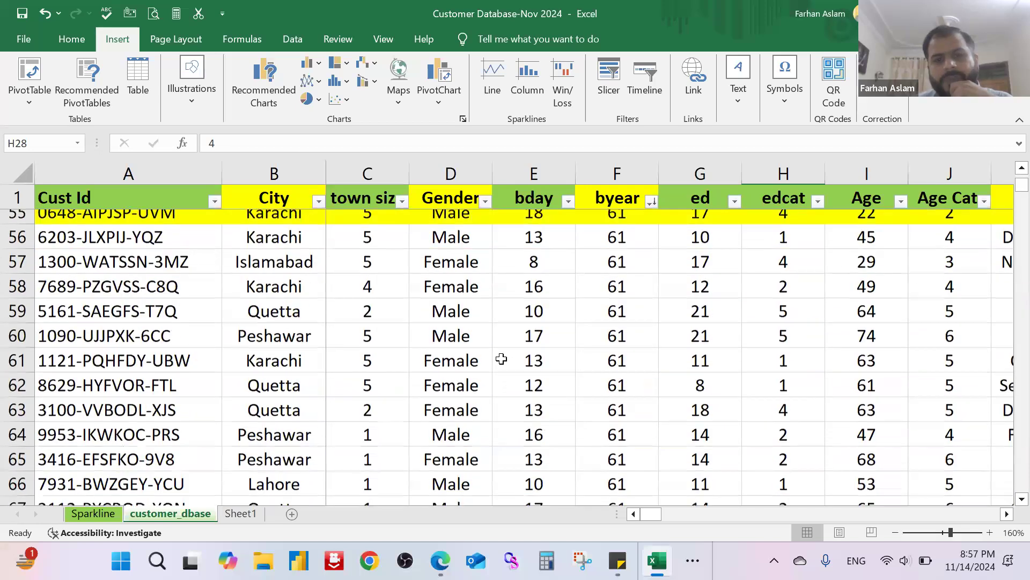
pyautogui.scroll(-14, 500, 363)
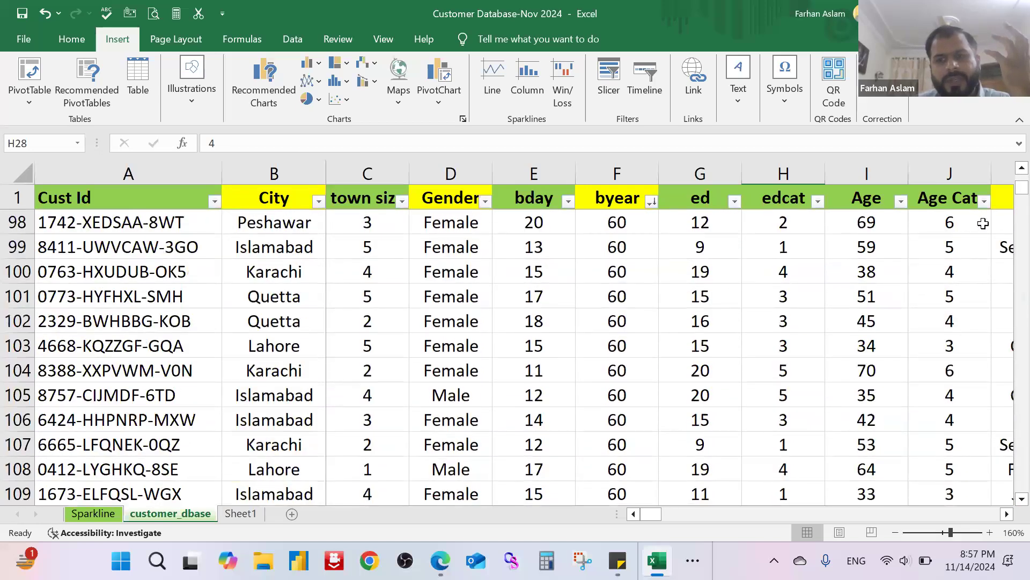
pyautogui.moveTo(1021, 187); pyautogui.dragTo(995, 455)
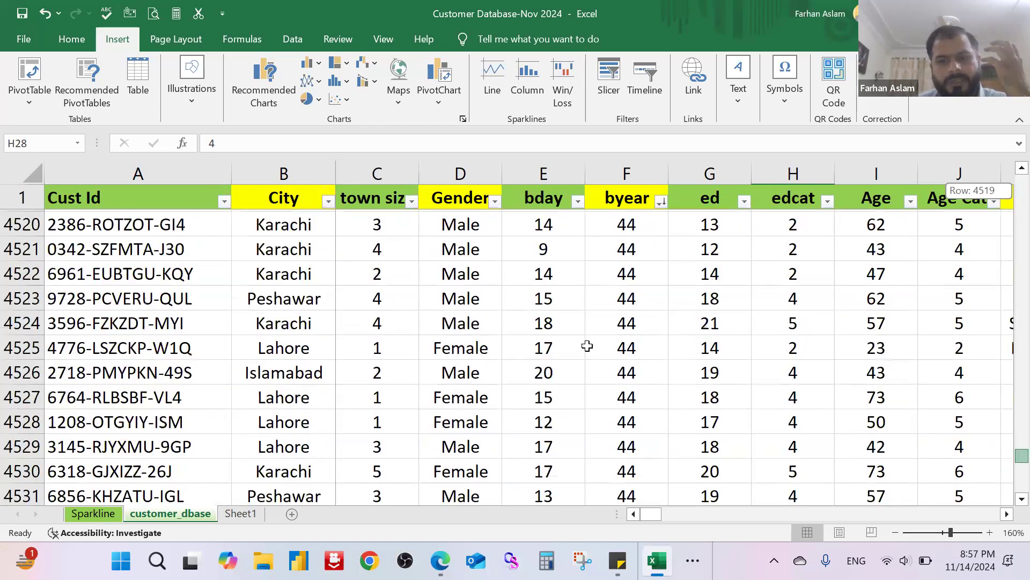
pyautogui.scroll(-3, 543, 340)
pyautogui.scroll(-13, 543, 340)
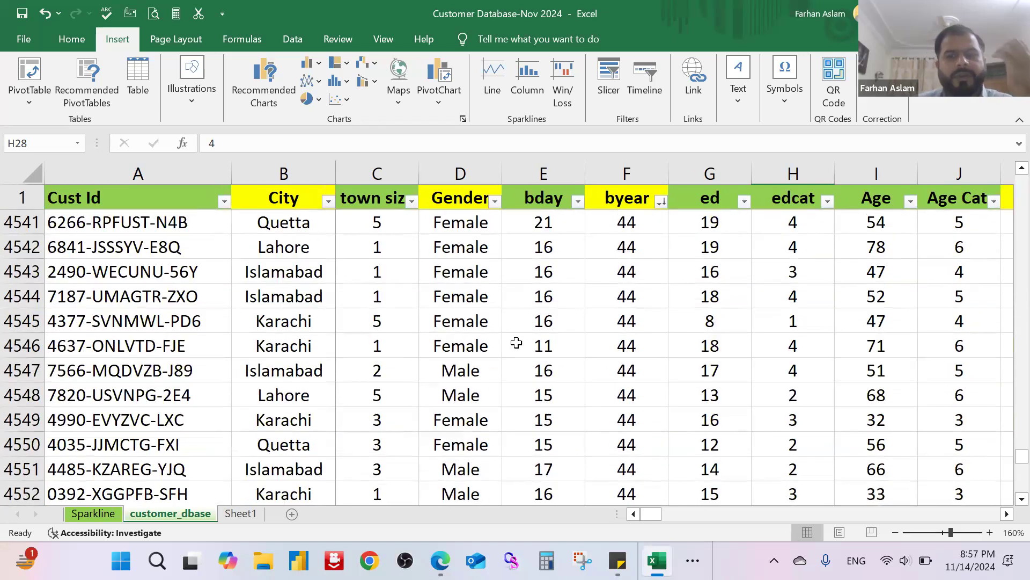
pyautogui.scroll(-20, 520, 350)
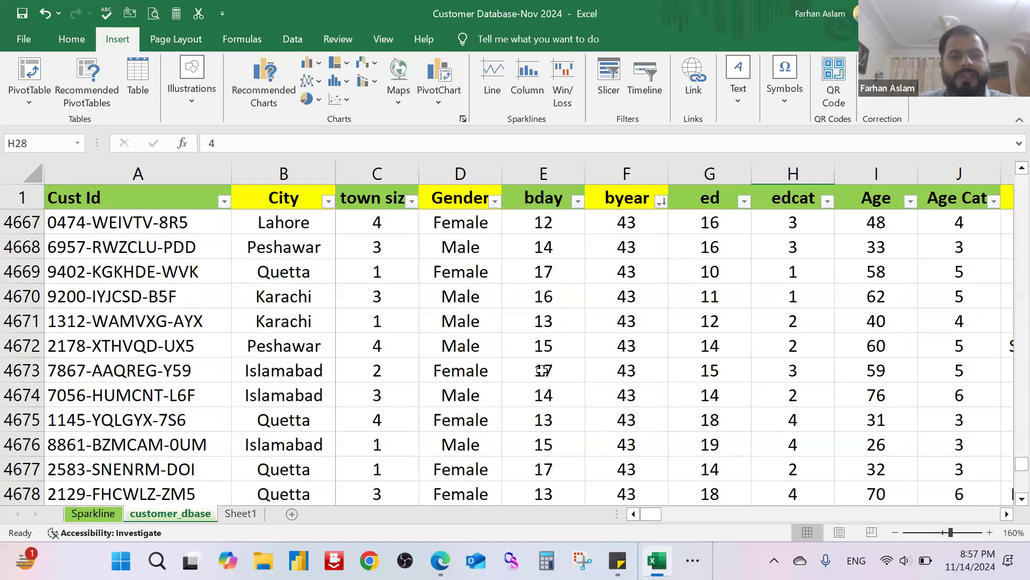
pyautogui.scroll(-20, 545, 380)
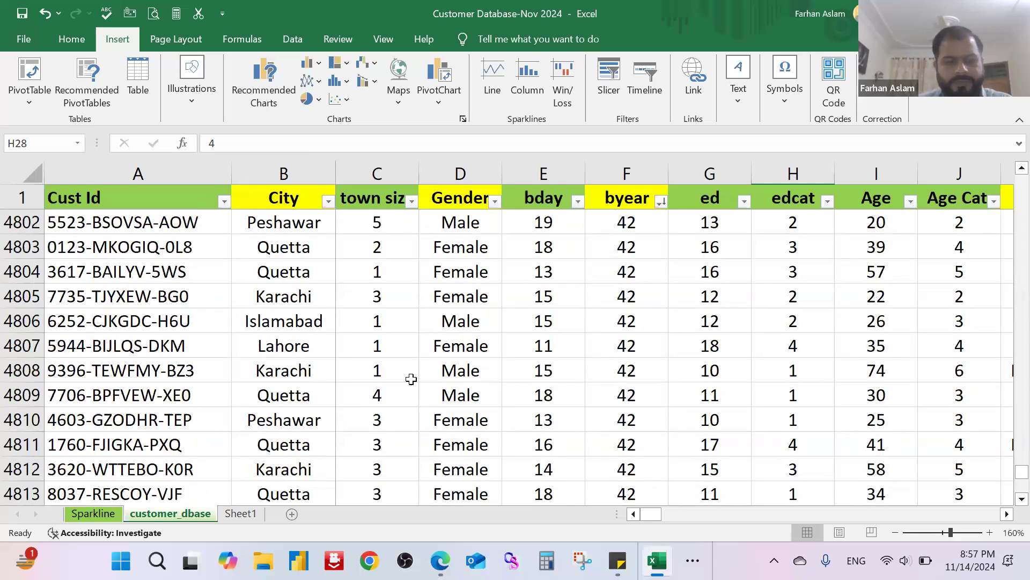
pyautogui.click(289, 322)
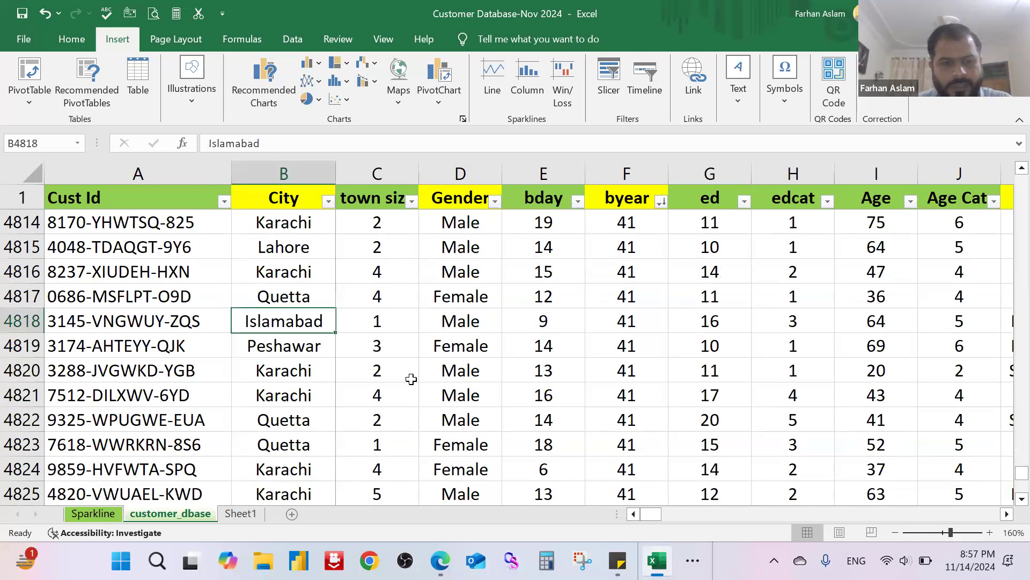
pyautogui.hotkey('ctrl', 'Down')
pyautogui.scroll(-1, 409, 393)
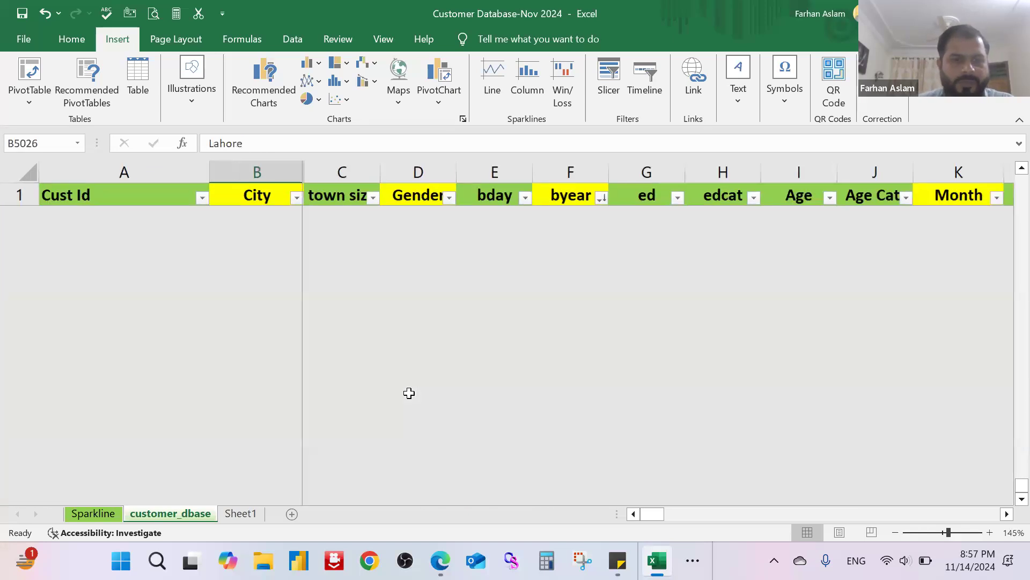
pyautogui.scroll(-1, 409, 393)
pyautogui.click(302, 276)
pyautogui.click(195, 299)
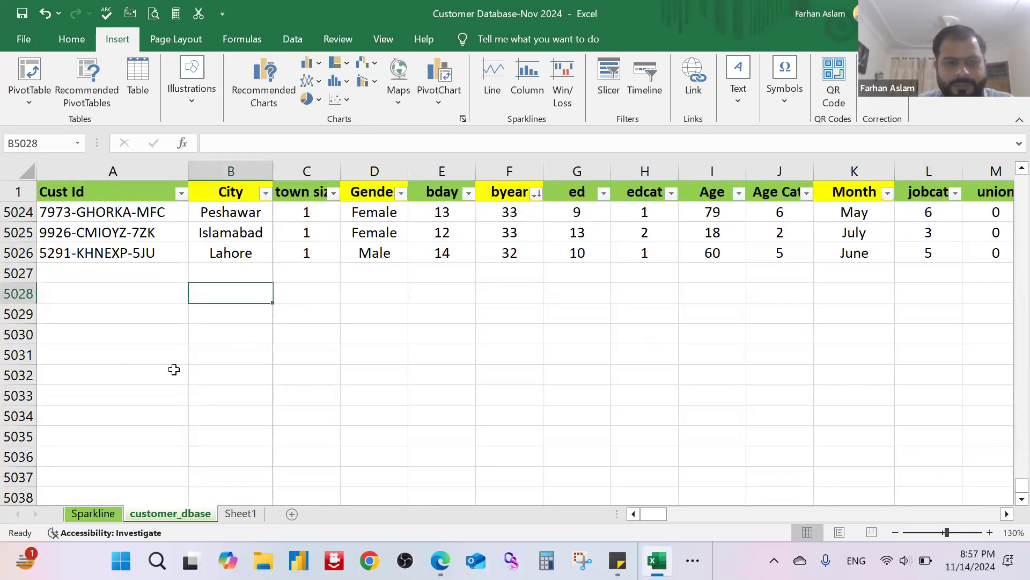
# Step: Insert a Microsoft Office signature line at cell A5028 with the signer's name, the title "Data Analyst" and the signer's e-mail address
pyautogui.click(144, 292)
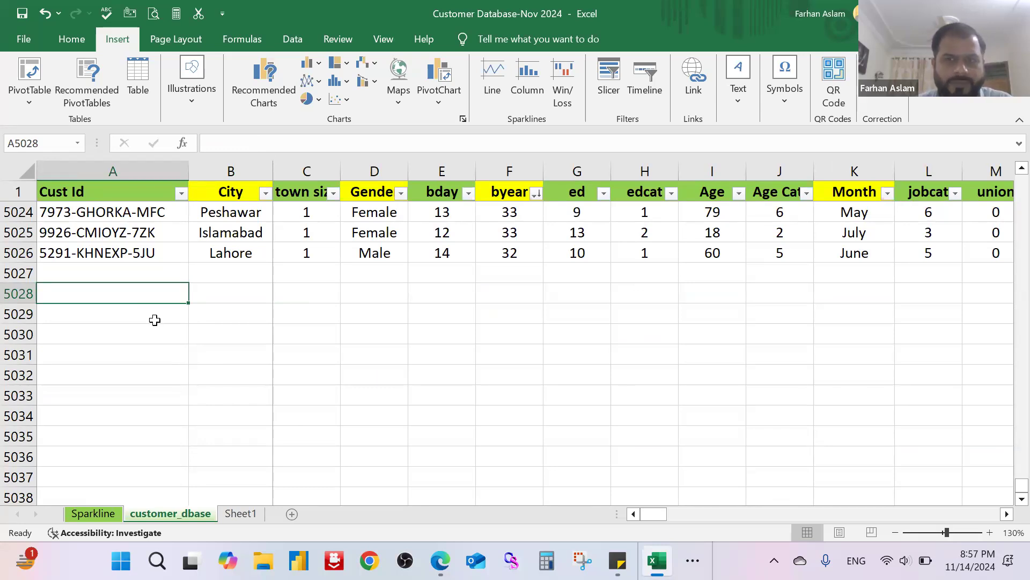
pyautogui.click(732, 105)
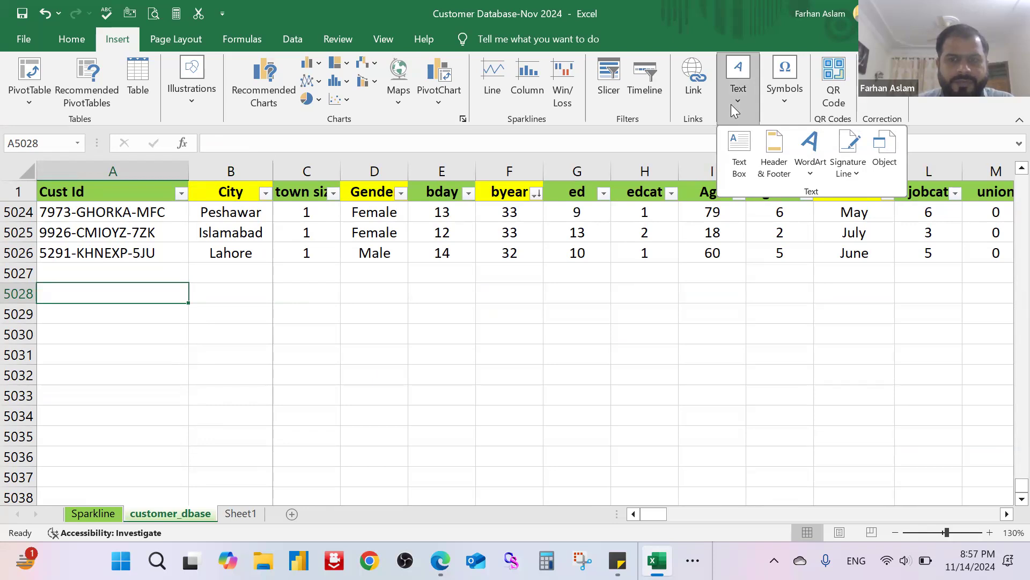
pyautogui.click(857, 177)
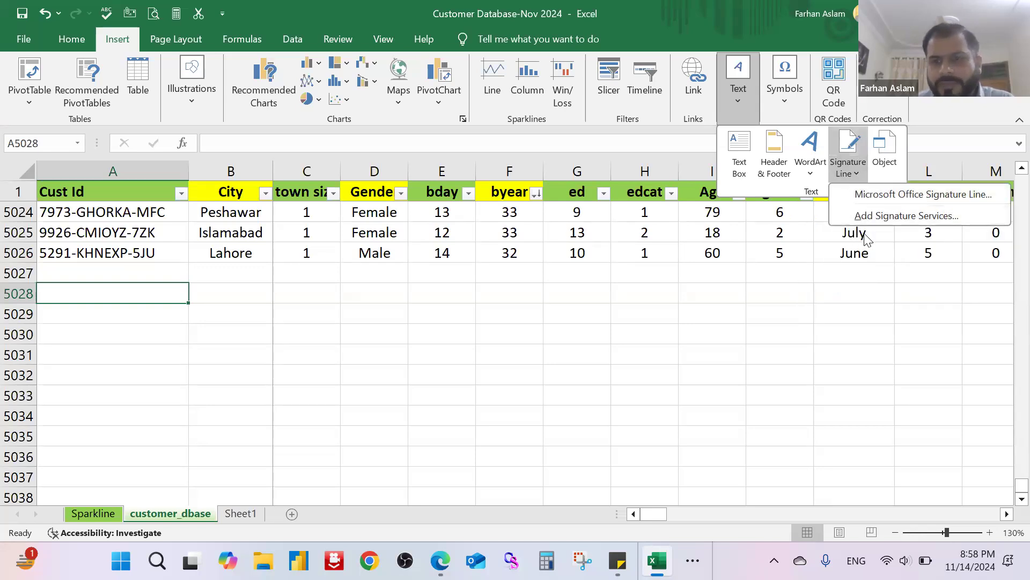
pyautogui.click(916, 198)
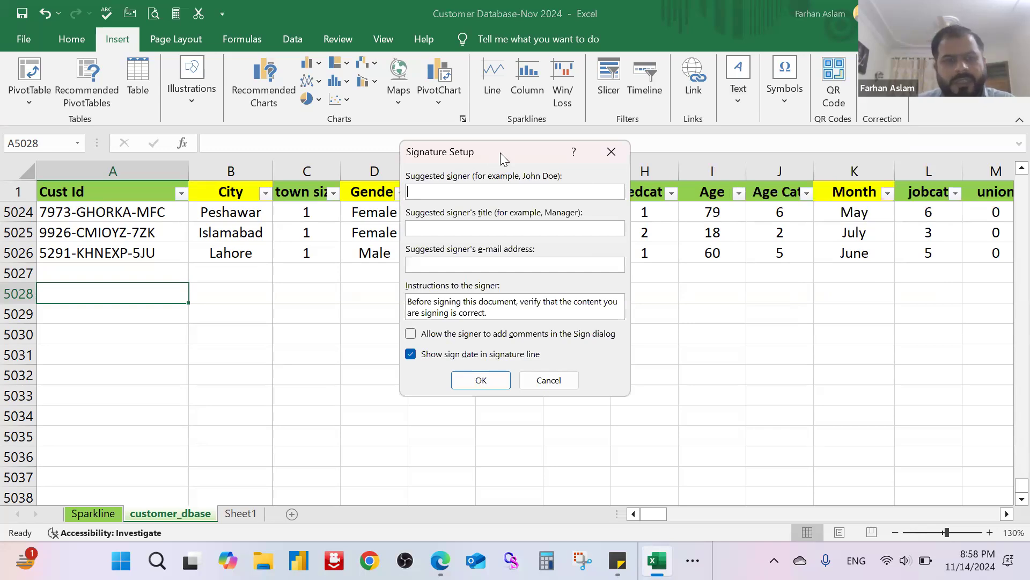
pyautogui.moveTo(500, 153); pyautogui.dragTo(552, 210)
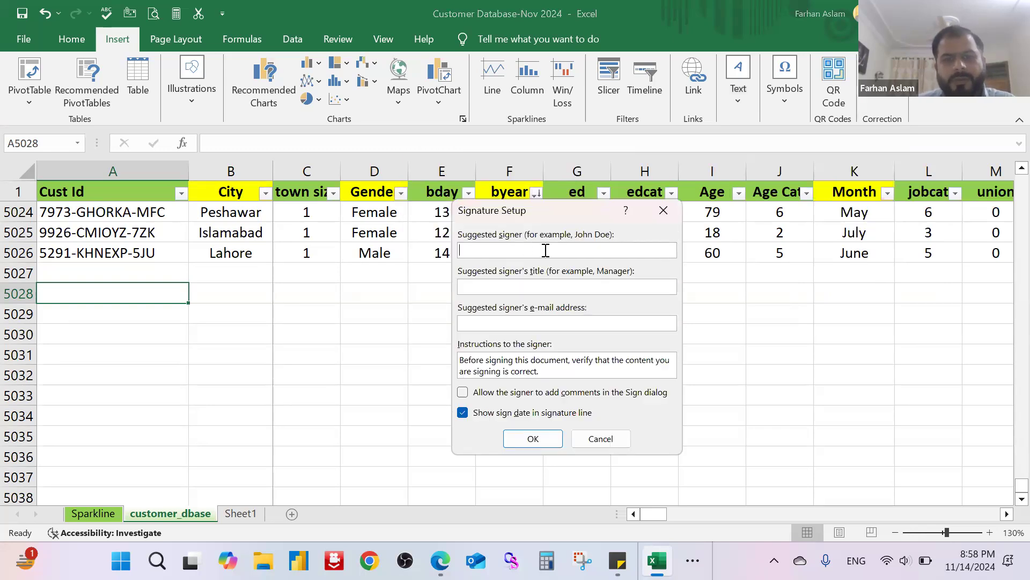
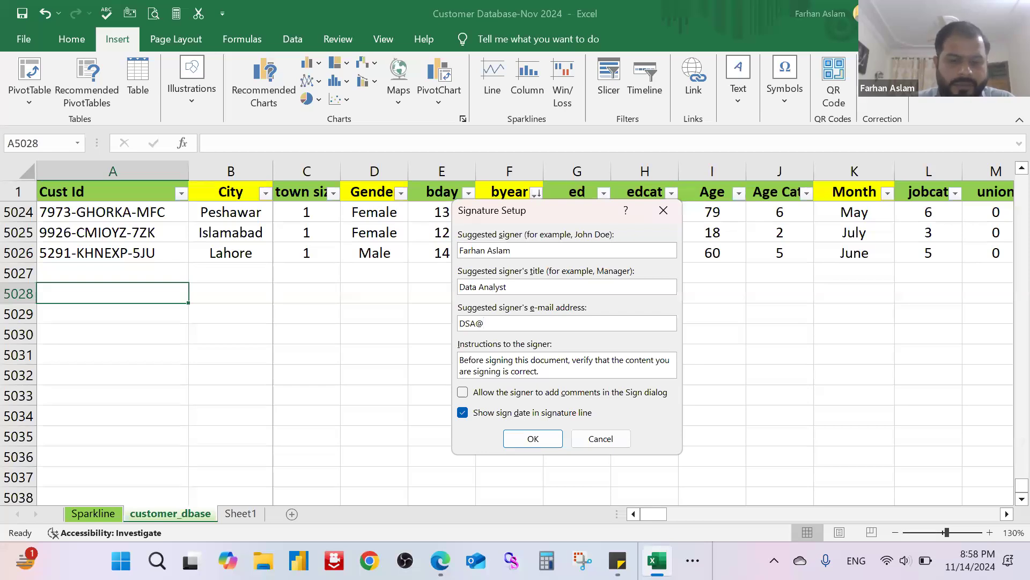
pyautogui.write('om')
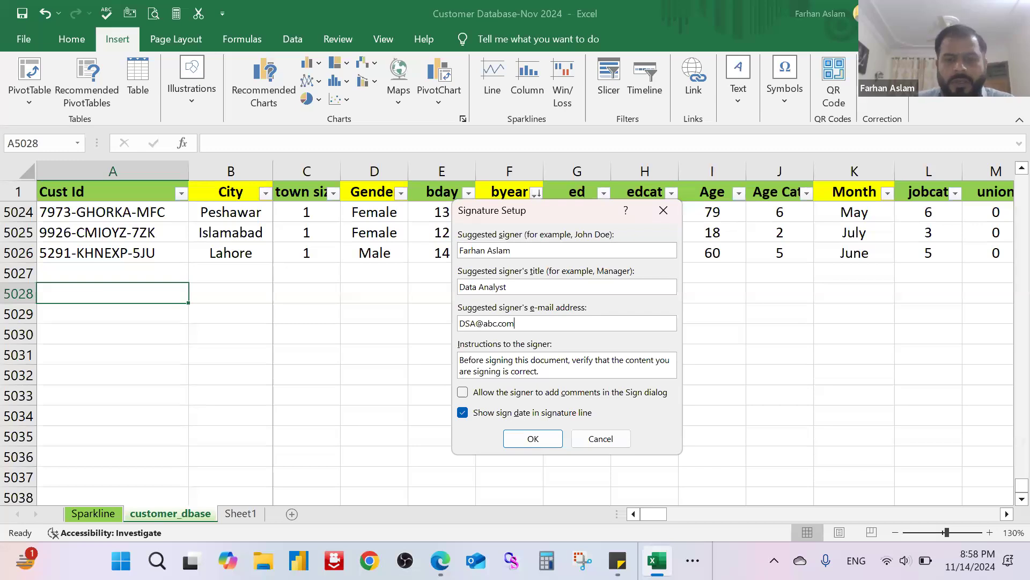
pyautogui.click(533, 438)
# Step: Move the signature line below the records so it spans columns E to I and about rows 5029 to 5035
pyautogui.moveTo(114, 328)
pyautogui.mouseDown()
pyautogui.moveTo(230, 317)
pyautogui.moveTo(158, 324)
pyautogui.mouseUp()
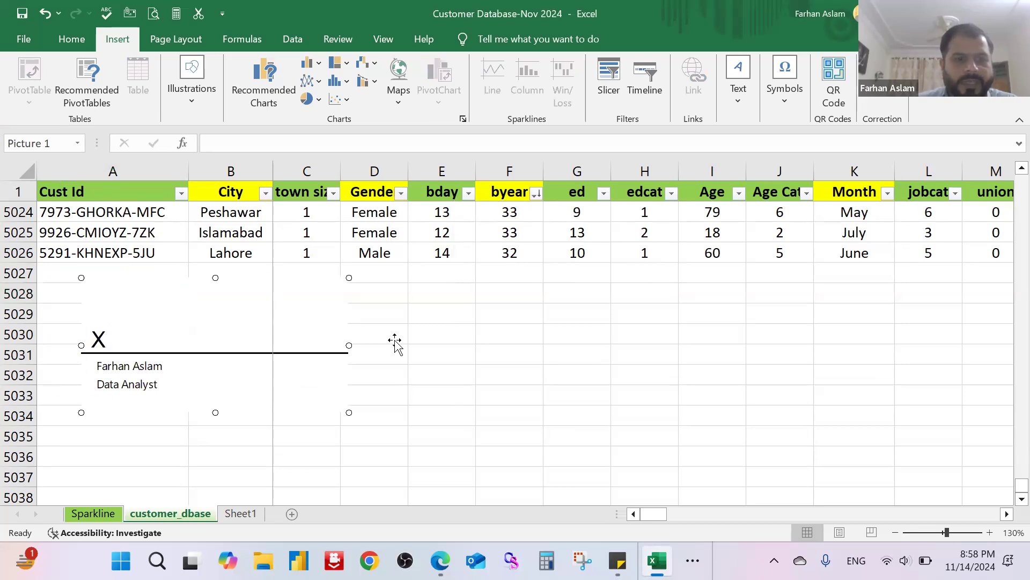
pyautogui.click(429, 352)
pyautogui.click(337, 292)
pyautogui.moveTo(367, 314)
pyautogui.mouseDown()
pyautogui.moveTo(460, 329)
pyautogui.moveTo(497, 357)
pyautogui.moveTo(724, 334)
pyautogui.moveTo(582, 323)
pyautogui.mouseUp()
pyautogui.moveTo(950, 344); pyautogui.dragTo(639, 352)
pyautogui.click(783, 359)
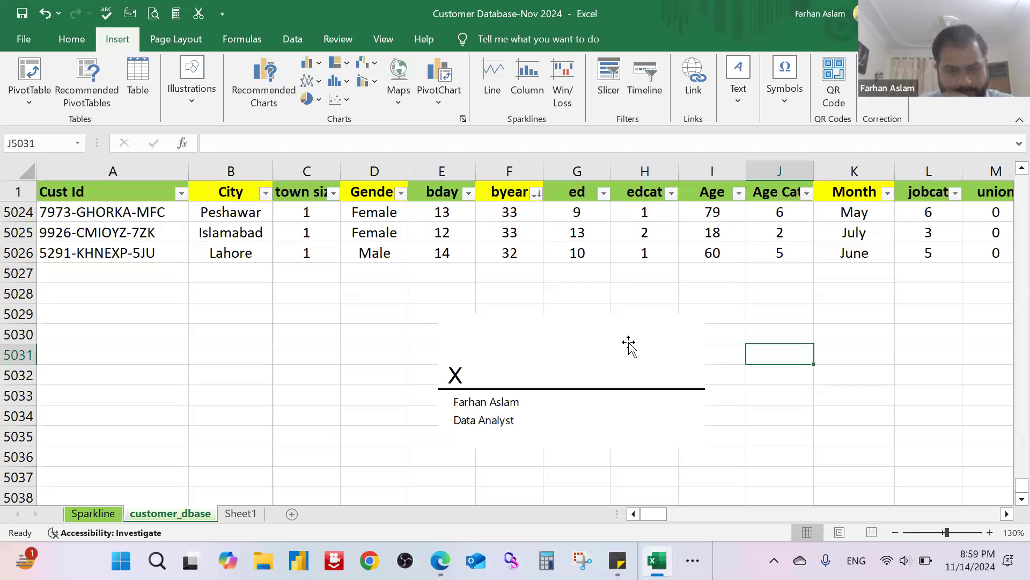
pyautogui.click(629, 342)
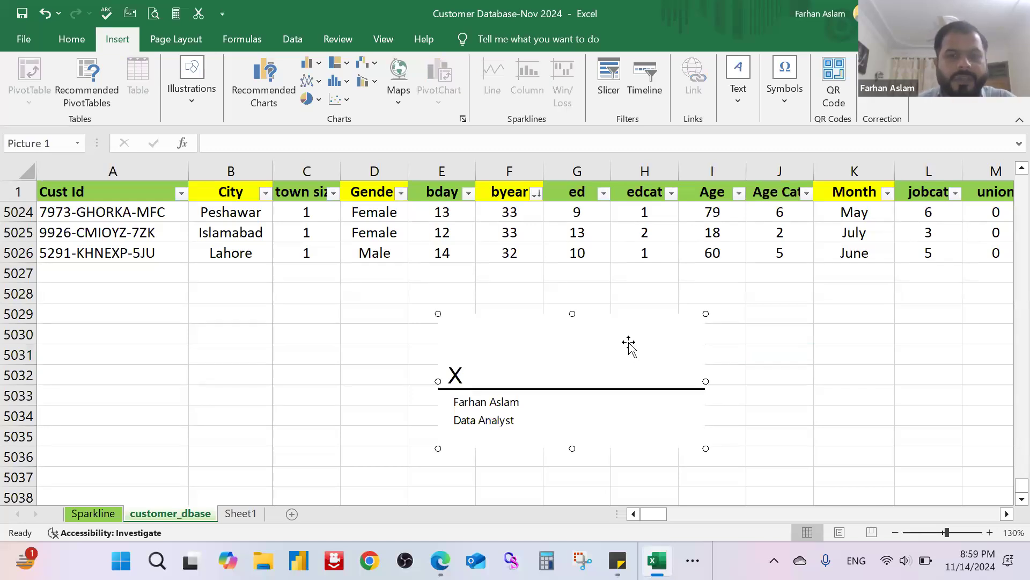
# Step: Delete the signature line from the customer_dbase sheet and select cell E5029
pyautogui.click(748, 106)
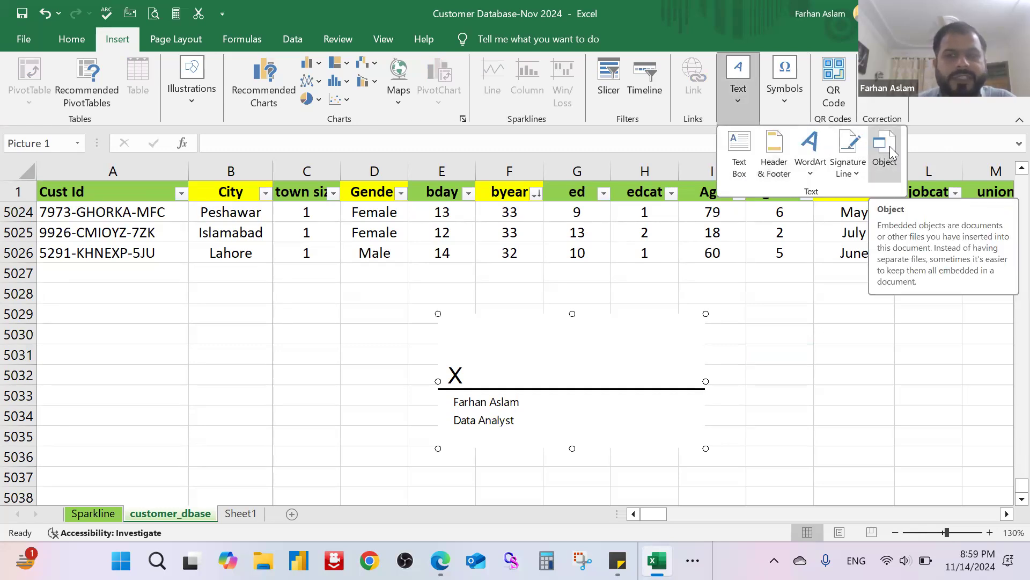
pyautogui.click(663, 317)
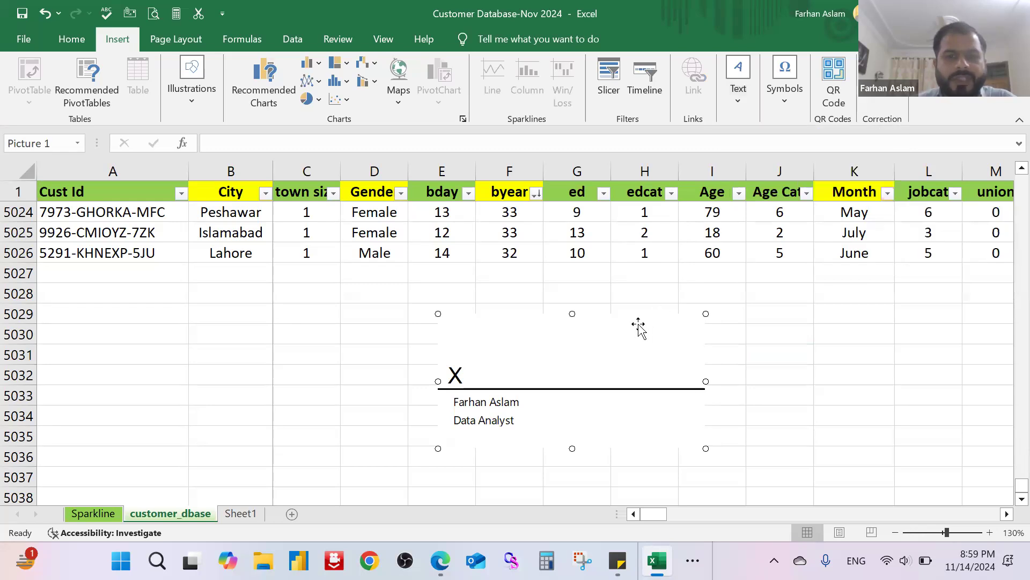
pyautogui.press('Delete')
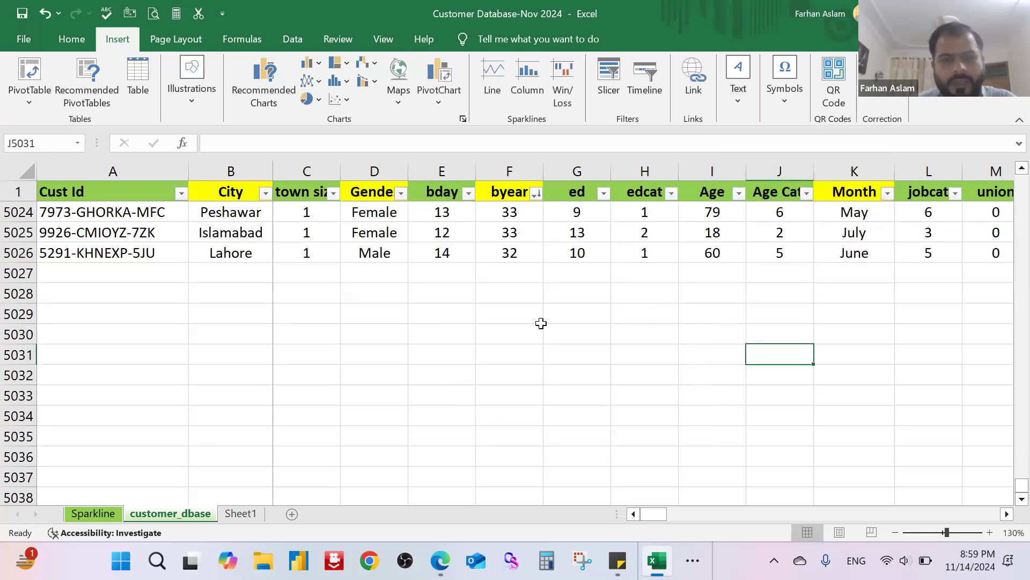
pyautogui.click(502, 312)
pyautogui.click(454, 313)
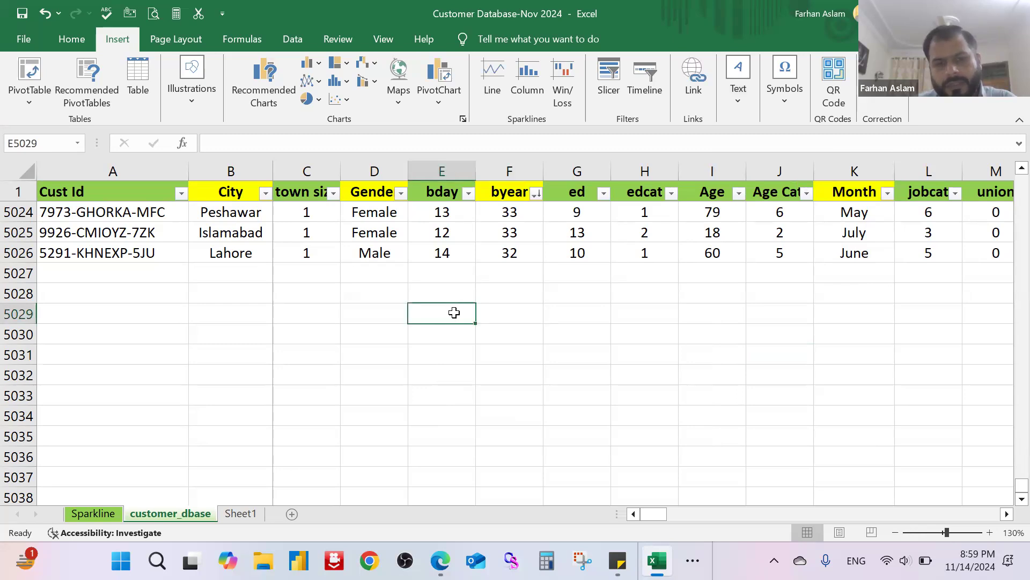
# Step: Enter "Presentation" in cell D3 of Sheet1
pyautogui.click(241, 514)
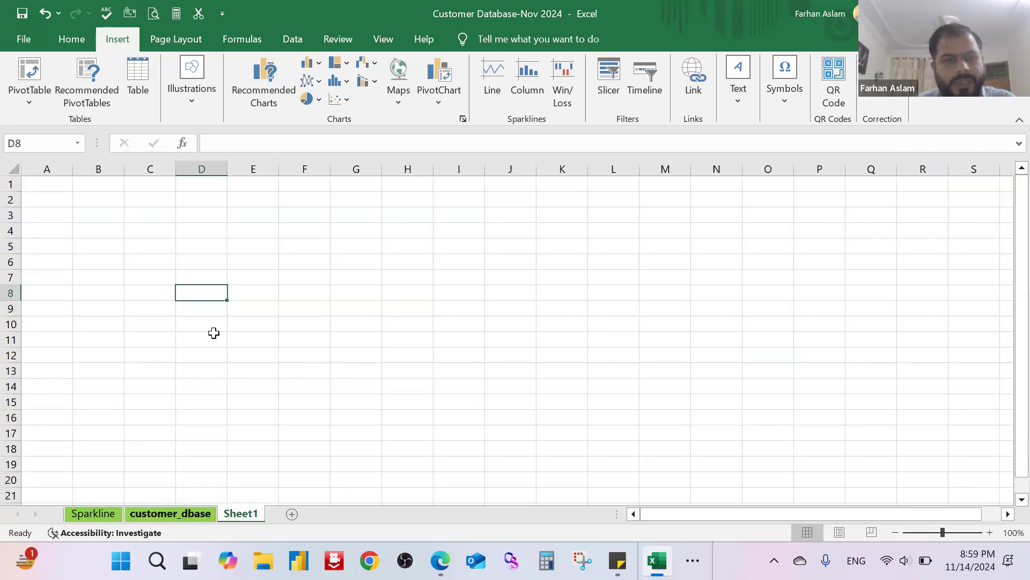
pyautogui.click(213, 214)
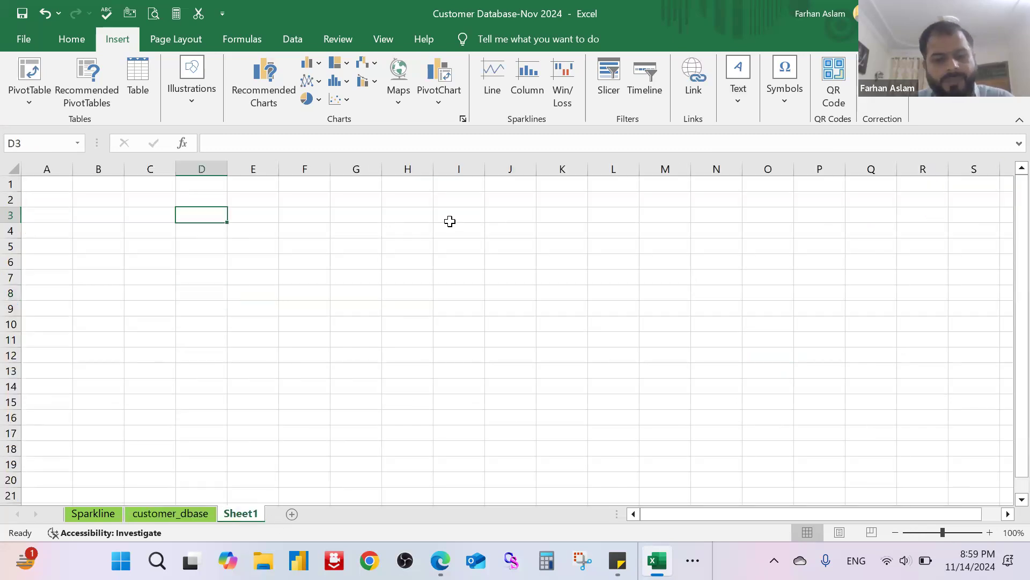
pyautogui.write('Presentation')
pyautogui.press('Return')
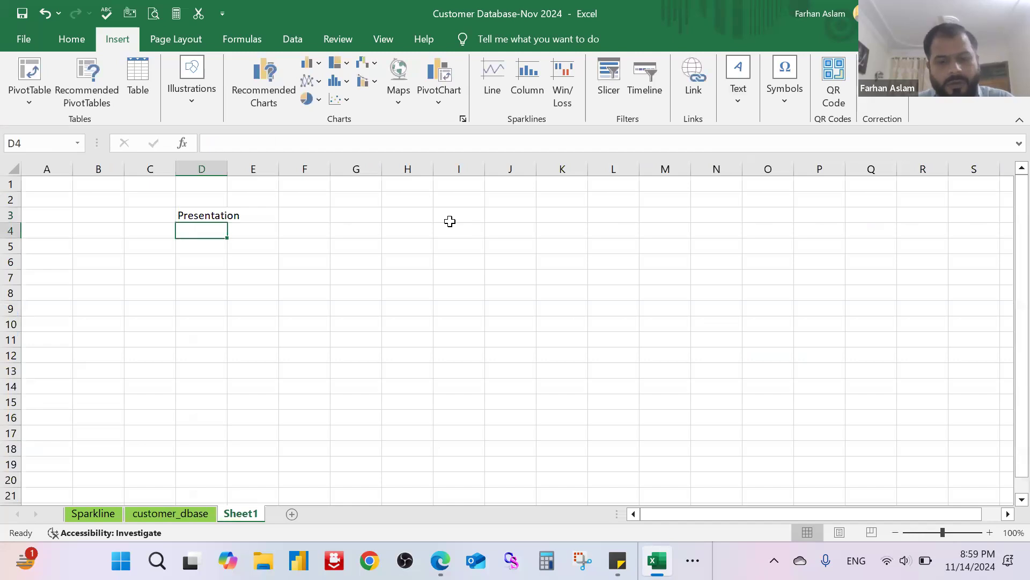
# Step: Enter "Word Documents" in cell D4, below the Presentation label
pyautogui.write('Word Dpcum')
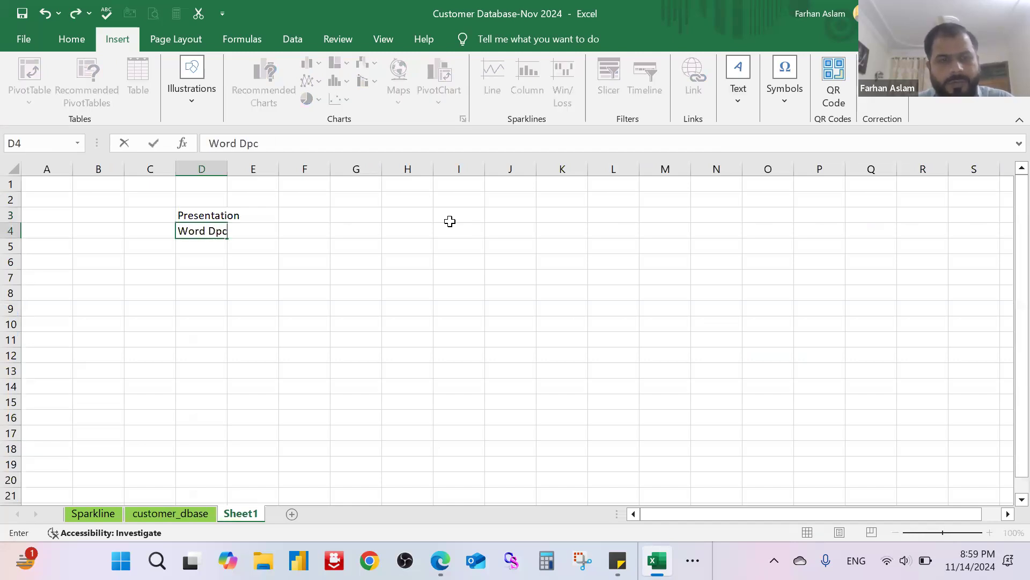
pyautogui.press('BackSpace')
pyautogui.press('BackSpace')
pyautogui.press('BackSpace')
pyautogui.press('BackSpace')
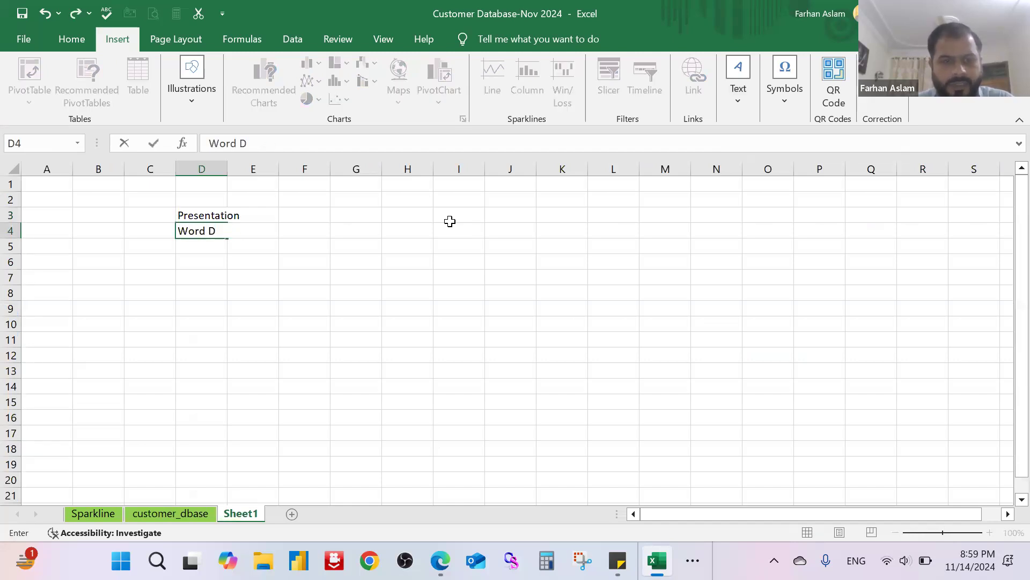
pyautogui.write('ocuments')
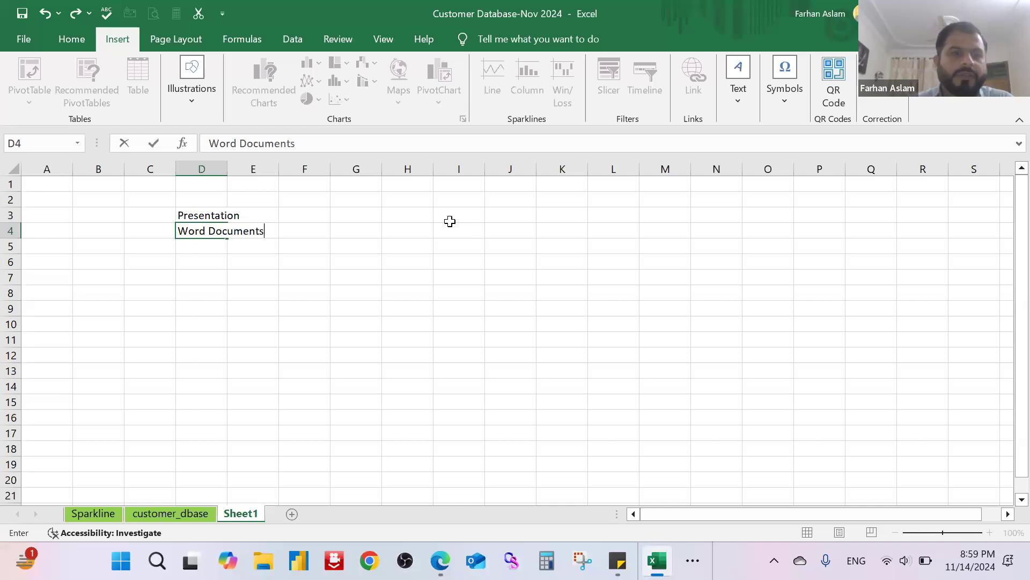
pyautogui.press('Return')
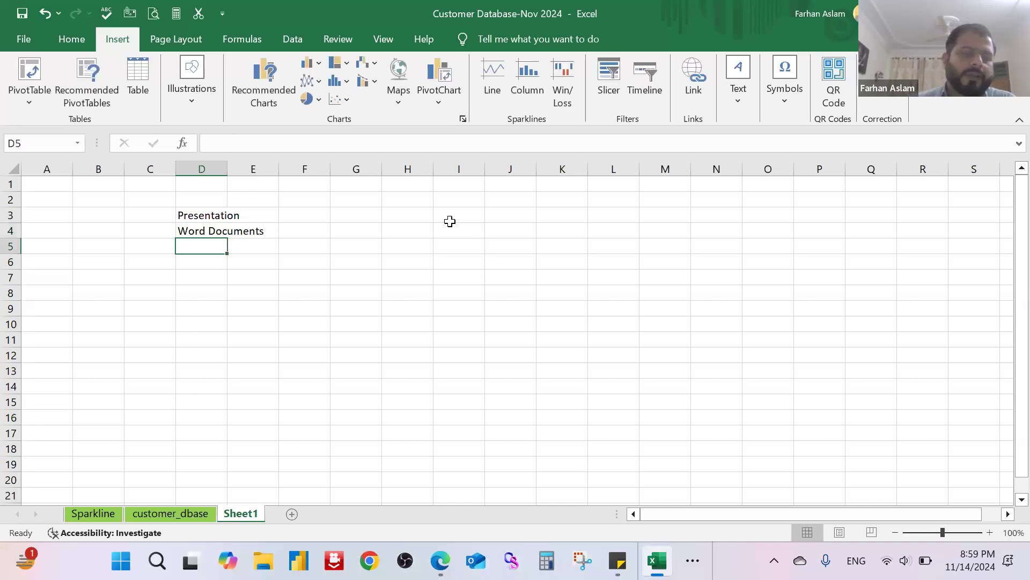
# Step: Fit column D to the width of its contents and enter "Excel File" in cell D5
pyautogui.doubleClick(227, 169)
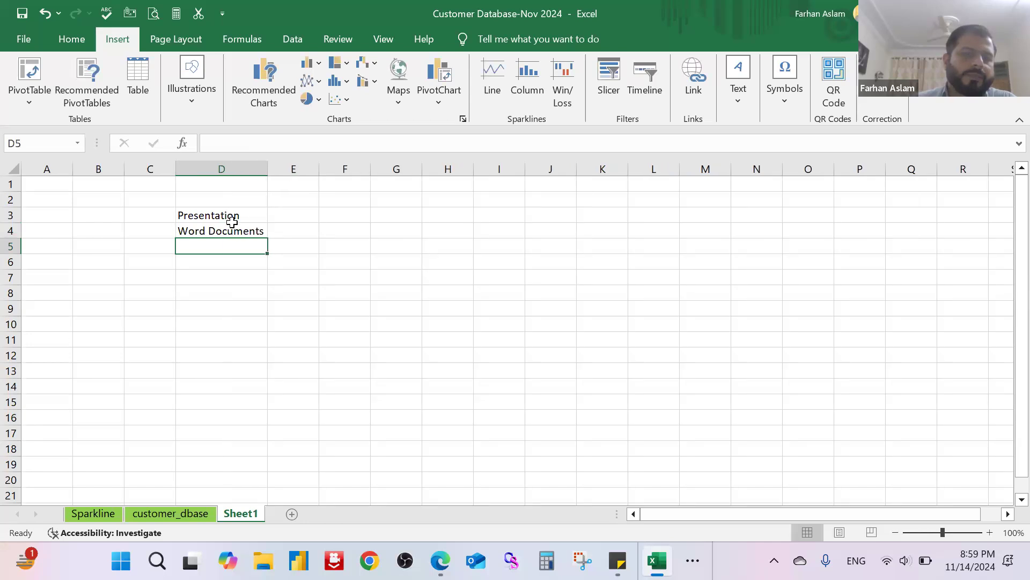
pyautogui.write('Excel File')
pyautogui.press('Return')
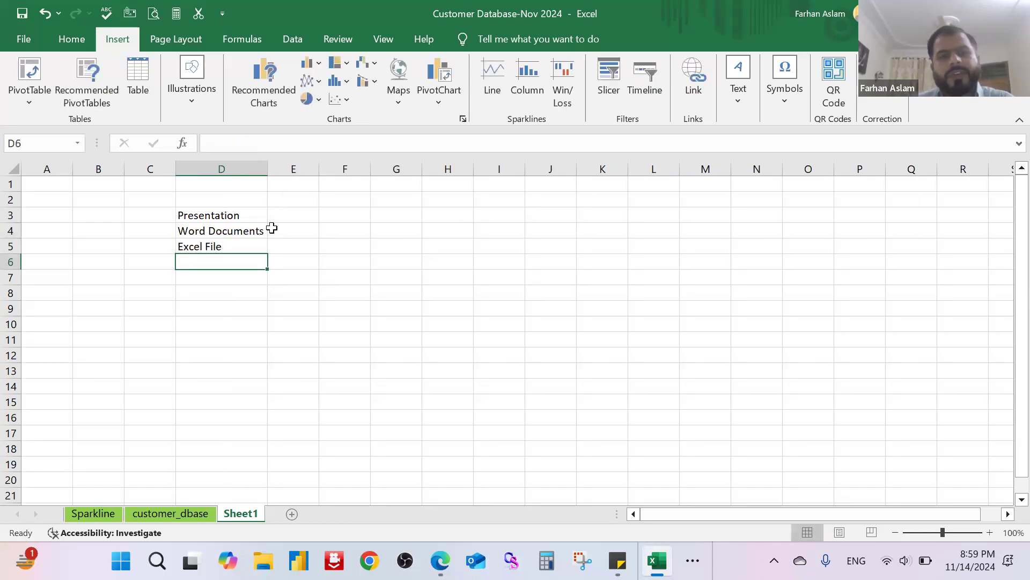
# Step: Start inserting an object from file at cell E3, choosing the "International Finance Corporation (IFC)" PowerPoint presentation from the Documents folder
pyautogui.click(284, 217)
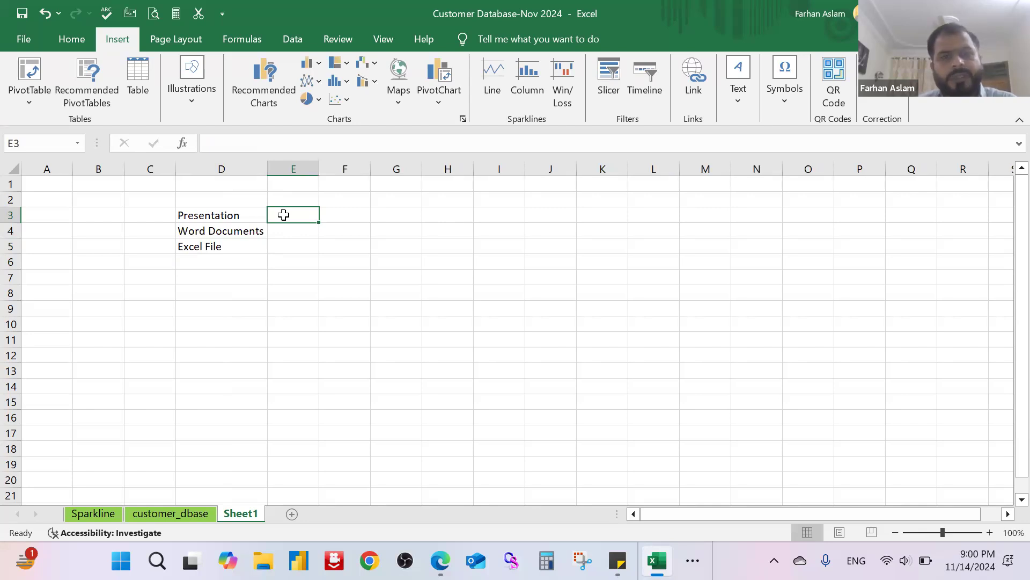
pyautogui.click(333, 235)
pyautogui.click(245, 217)
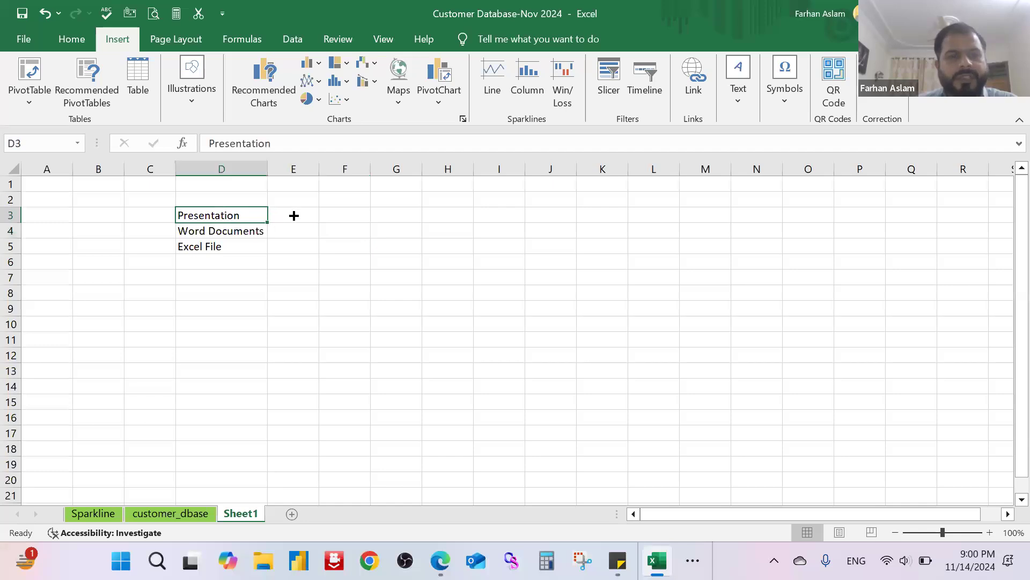
pyautogui.click(293, 215)
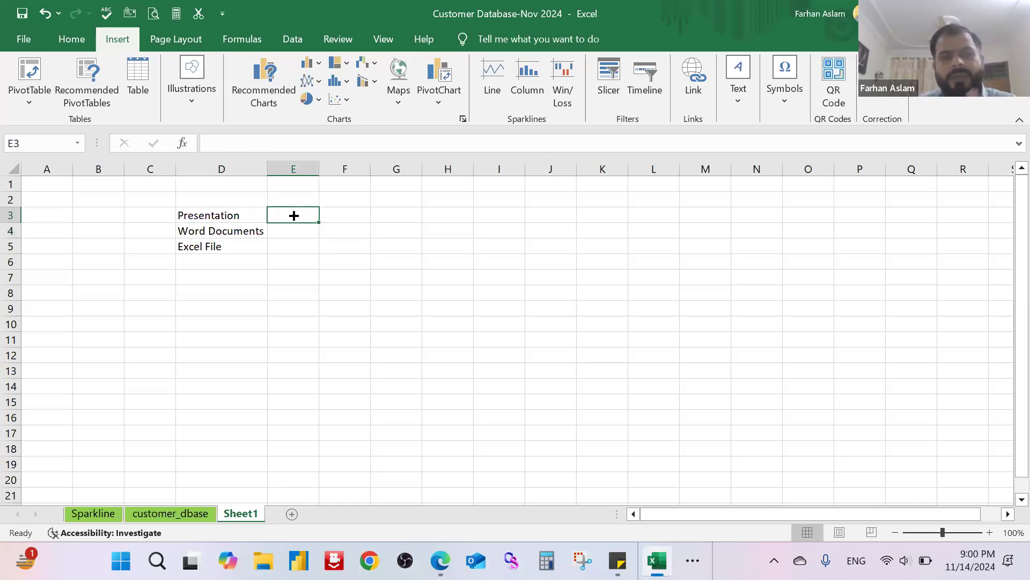
pyautogui.click(745, 104)
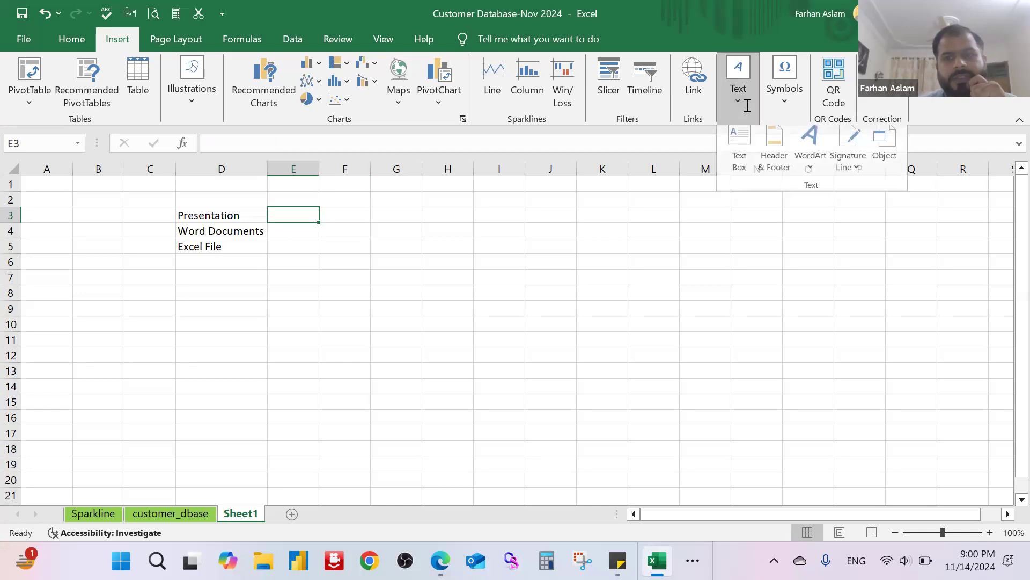
pyautogui.click(885, 150)
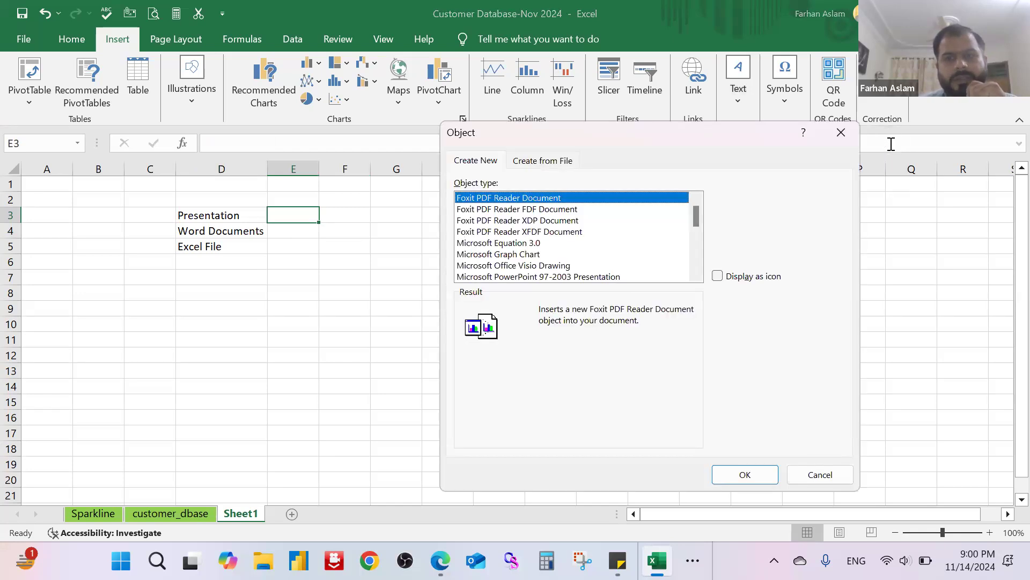
pyautogui.click(552, 160)
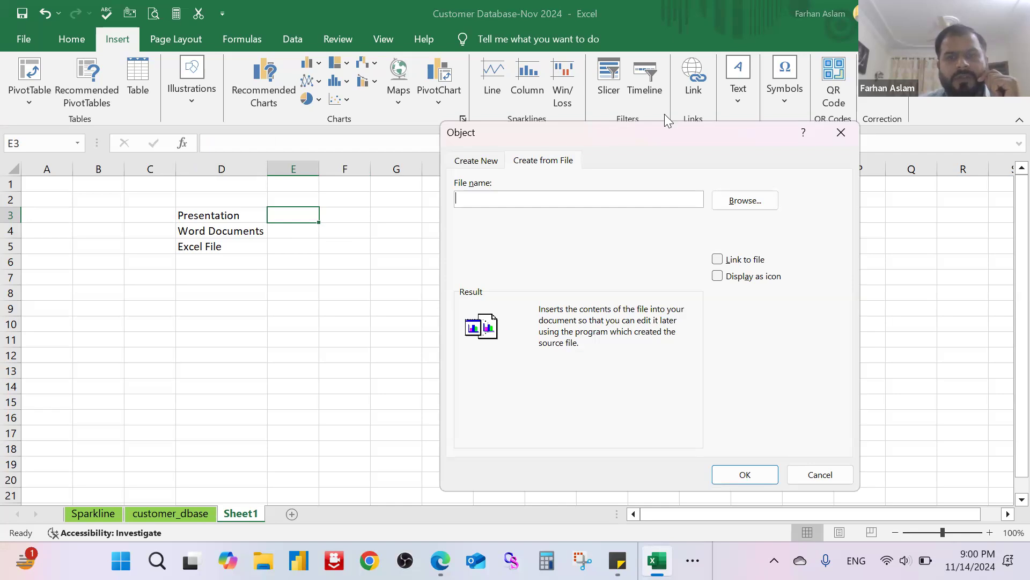
pyautogui.click(746, 201)
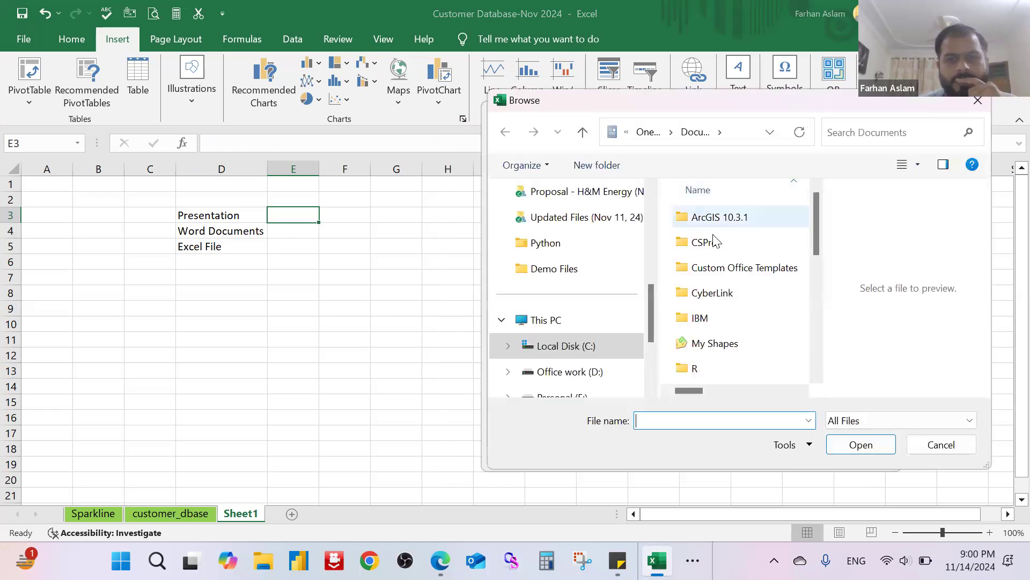
pyautogui.scroll(-5, 715, 257)
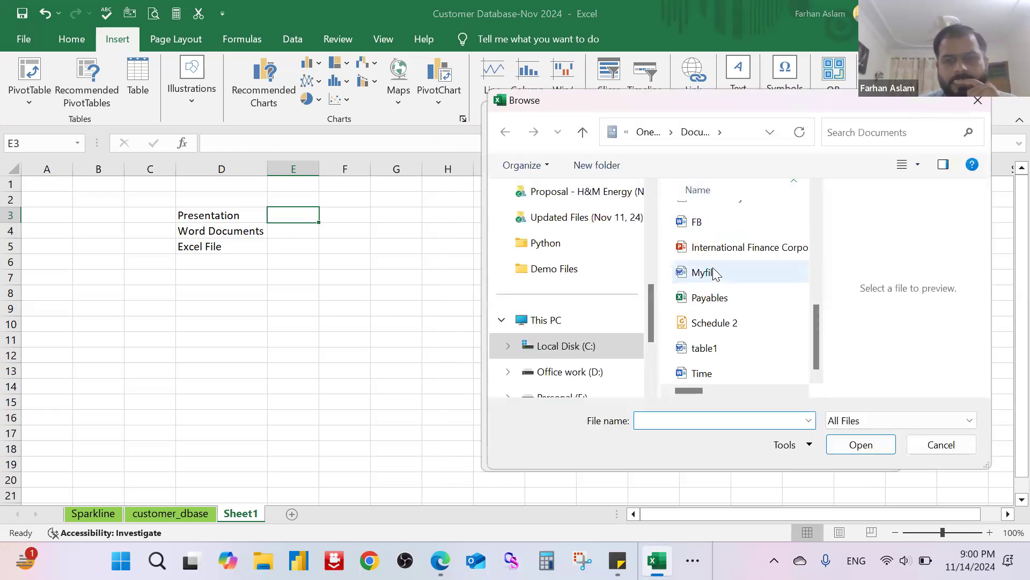
pyautogui.doubleClick(751, 250)
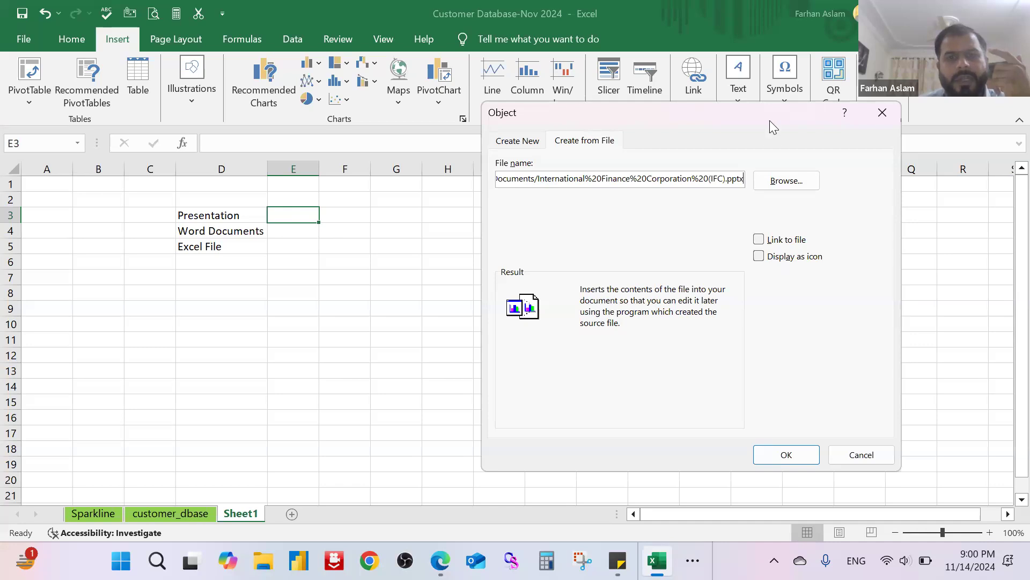
# Step: Embed the chosen presentation at E3, displayed as an icon using the first PowerPoint icon in the icon list
pyautogui.moveTo(769, 120); pyautogui.dragTo(703, 166)
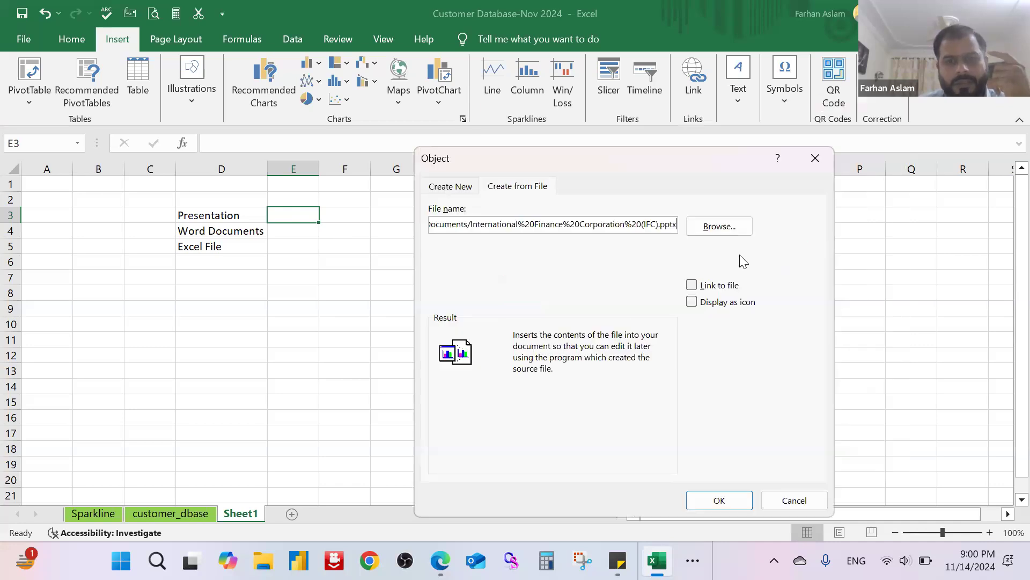
pyautogui.click(692, 302)
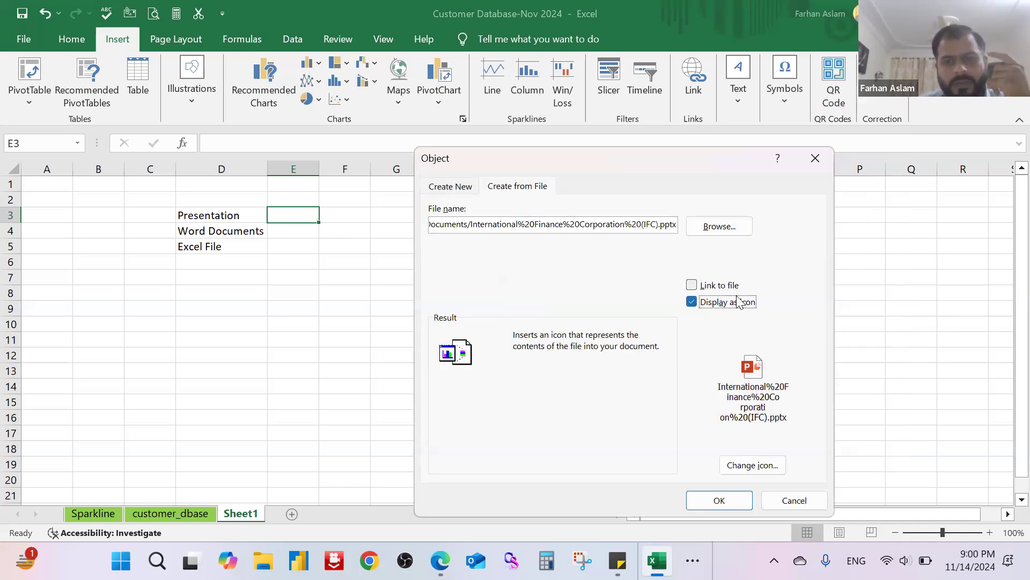
pyautogui.moveTo(689, 166); pyautogui.dragTo(705, 145)
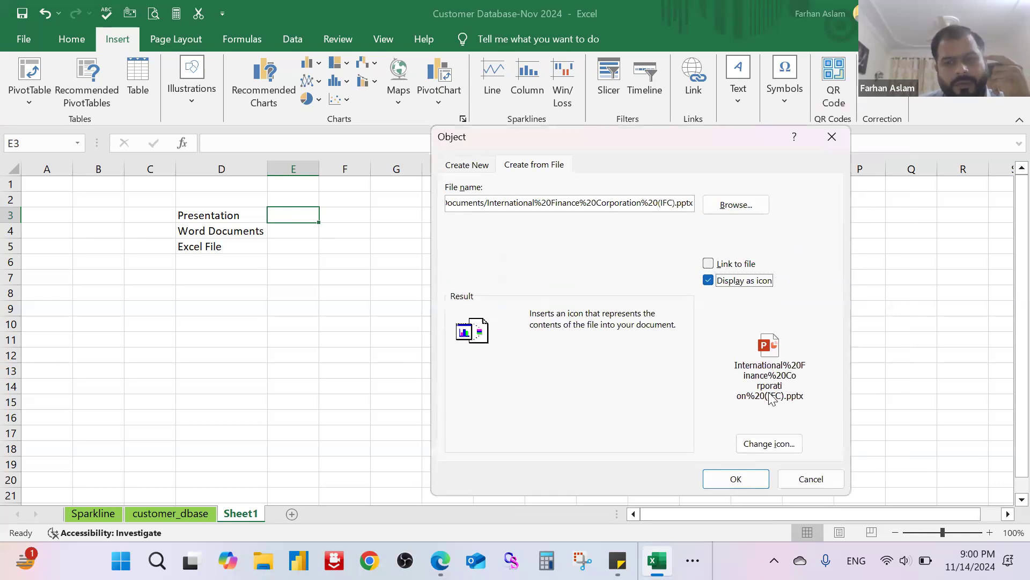
pyautogui.click(784, 443)
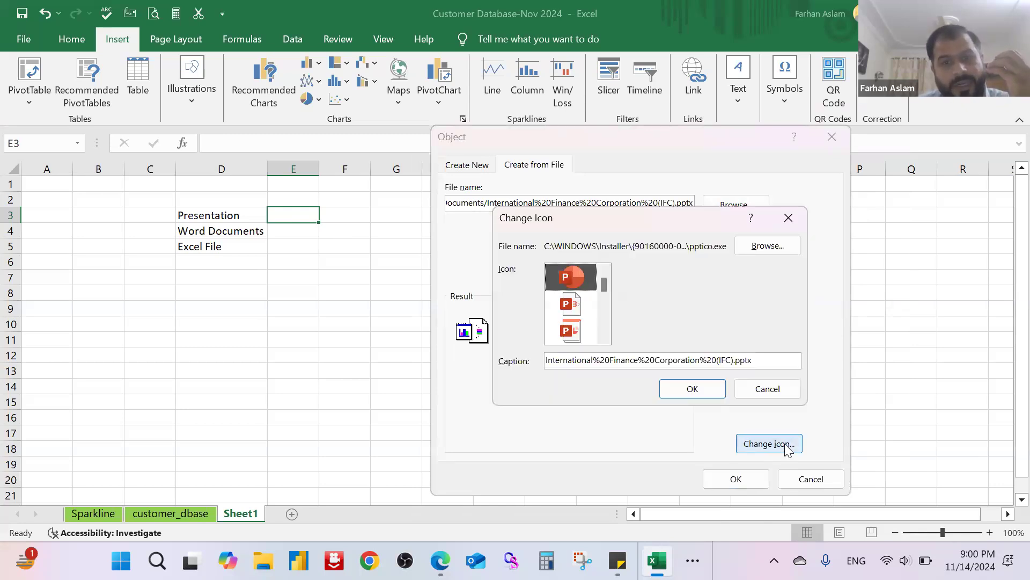
pyautogui.scroll(-2, 596, 319)
pyautogui.scroll(-3, 596, 319)
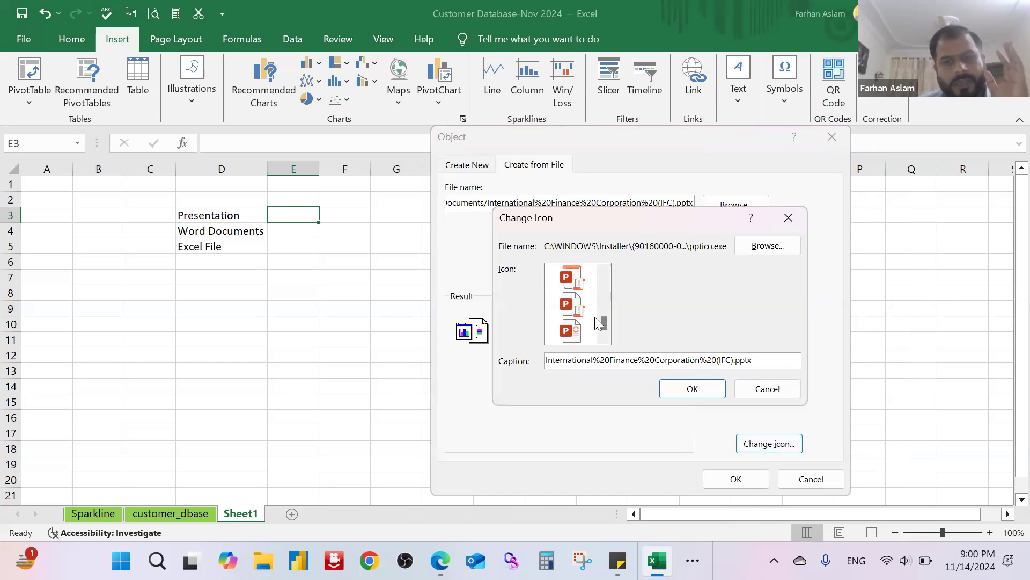
pyautogui.scroll(5, 597, 322)
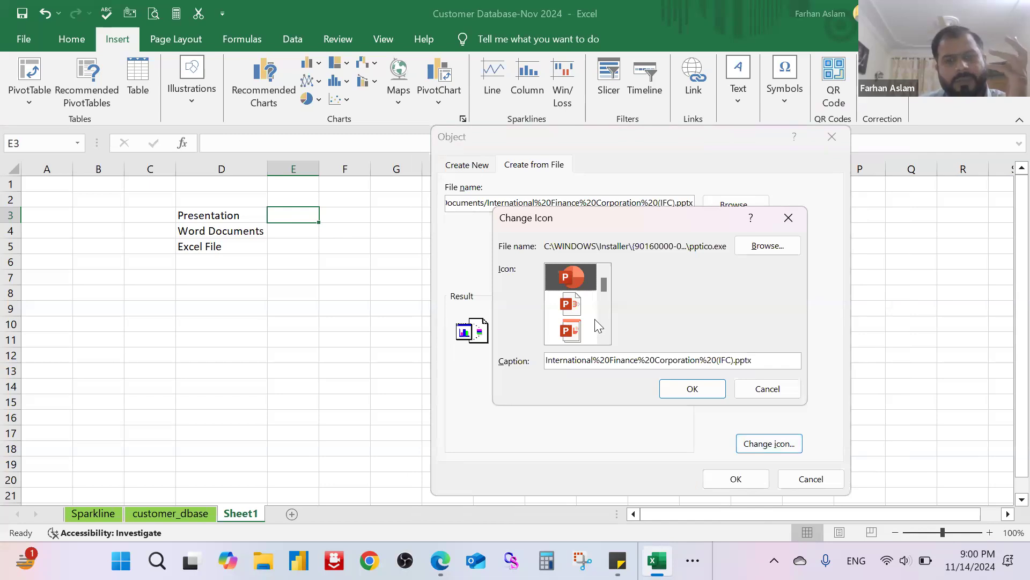
pyautogui.click(692, 388)
pyautogui.click(734, 478)
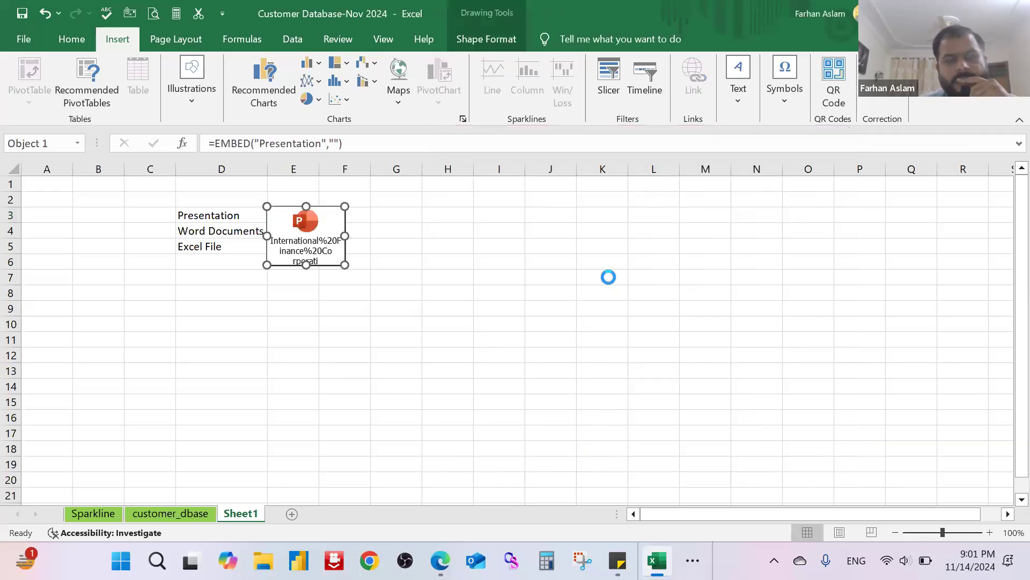
pyautogui.click(568, 278)
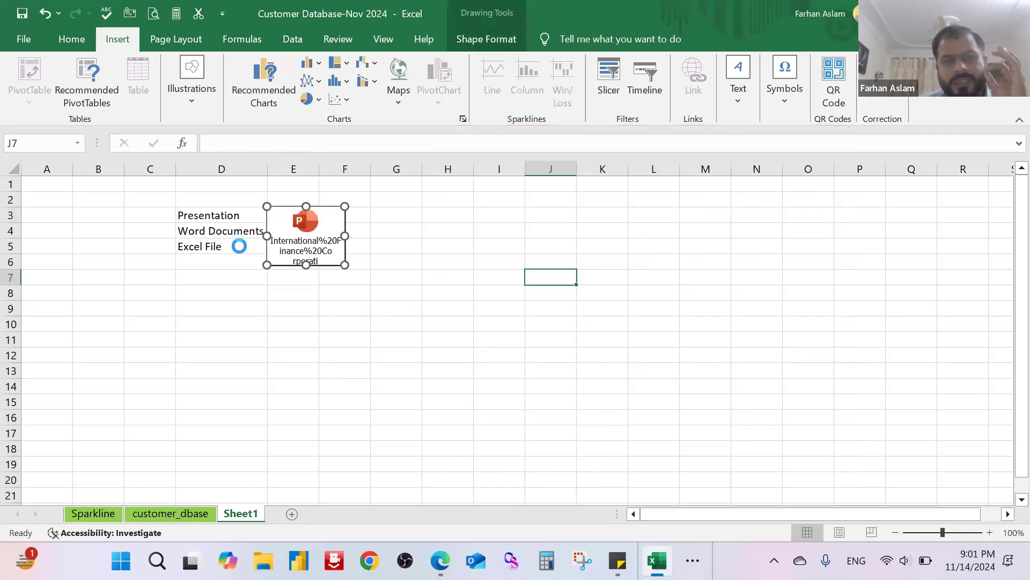
# Step: Move the embedded presentation icon sideways so that it starts at column F
pyautogui.click(331, 223)
pyautogui.click(460, 235)
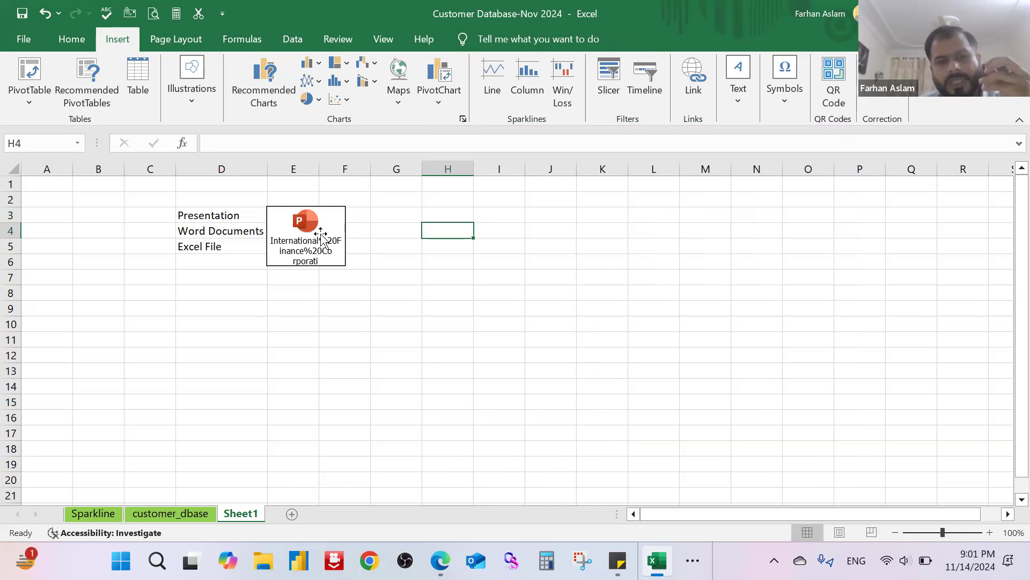
pyautogui.moveTo(338, 214); pyautogui.dragTo(390, 220)
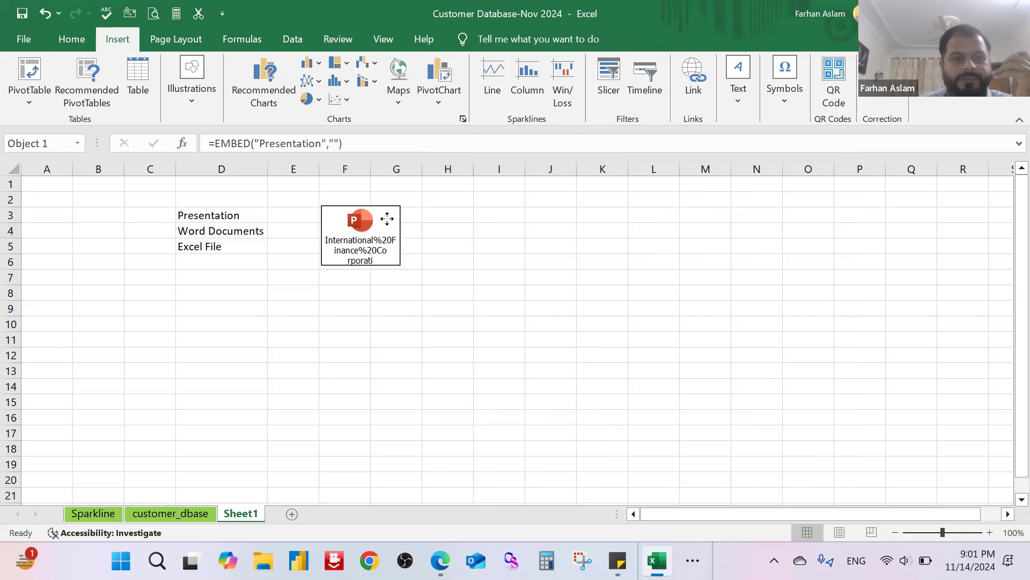
pyautogui.click(467, 261)
# Step: Move the Word Documents and Excel File labels down to D8:D9 and place the presentation icon back at E3
pyautogui.click(222, 231)
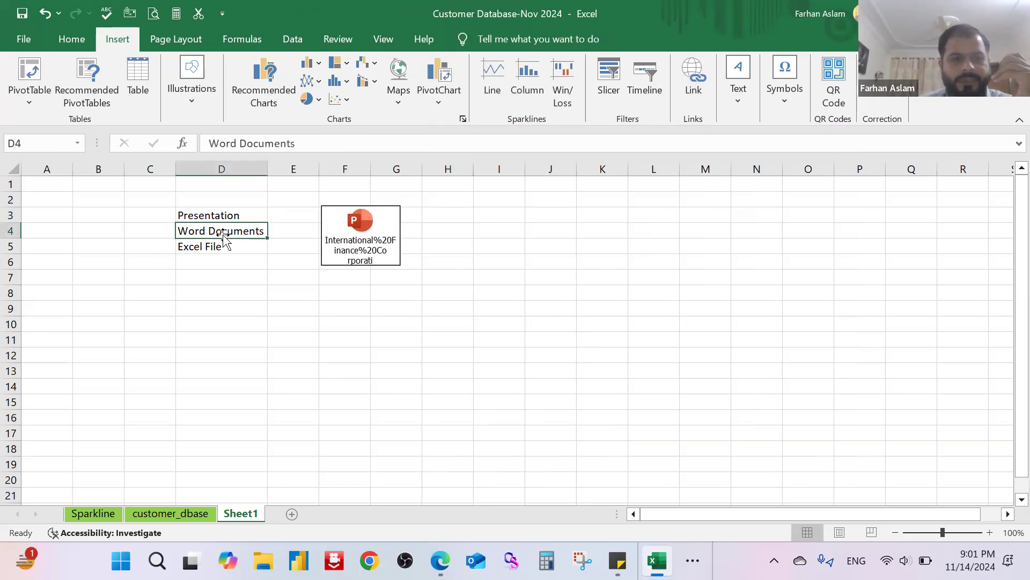
pyautogui.moveTo(222, 230); pyautogui.dragTo(214, 245)
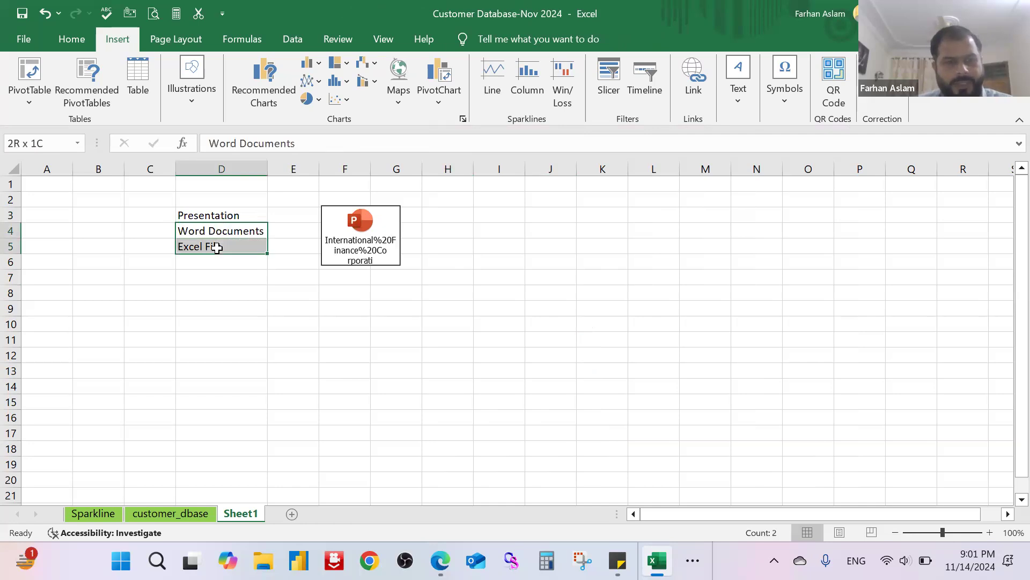
pyautogui.hotkey('ctrl', 'c')
pyautogui.click(208, 292)
pyautogui.press('Return')
pyautogui.click(480, 339)
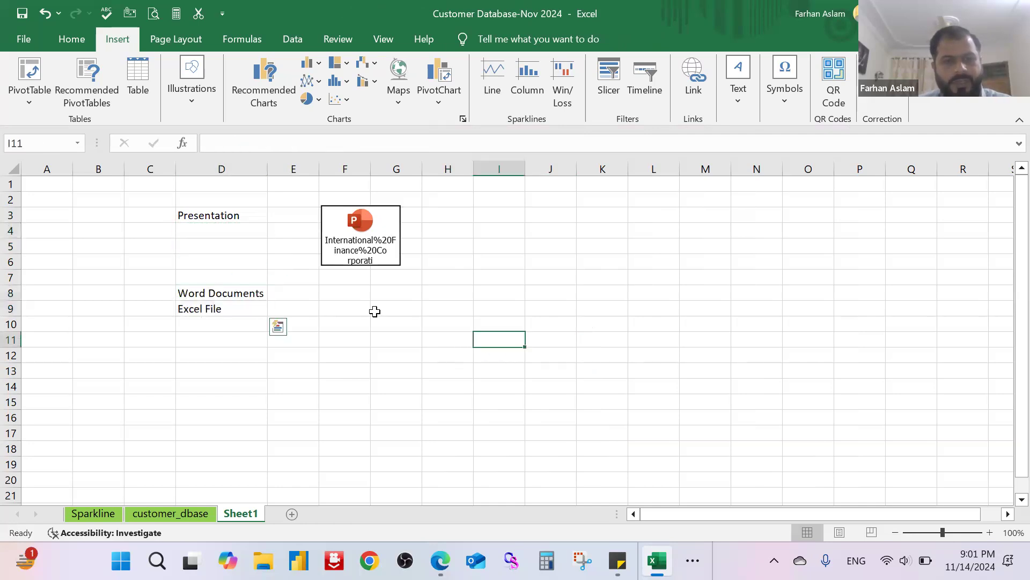
pyautogui.moveTo(360, 226); pyautogui.dragTo(336, 222)
pyautogui.click(558, 246)
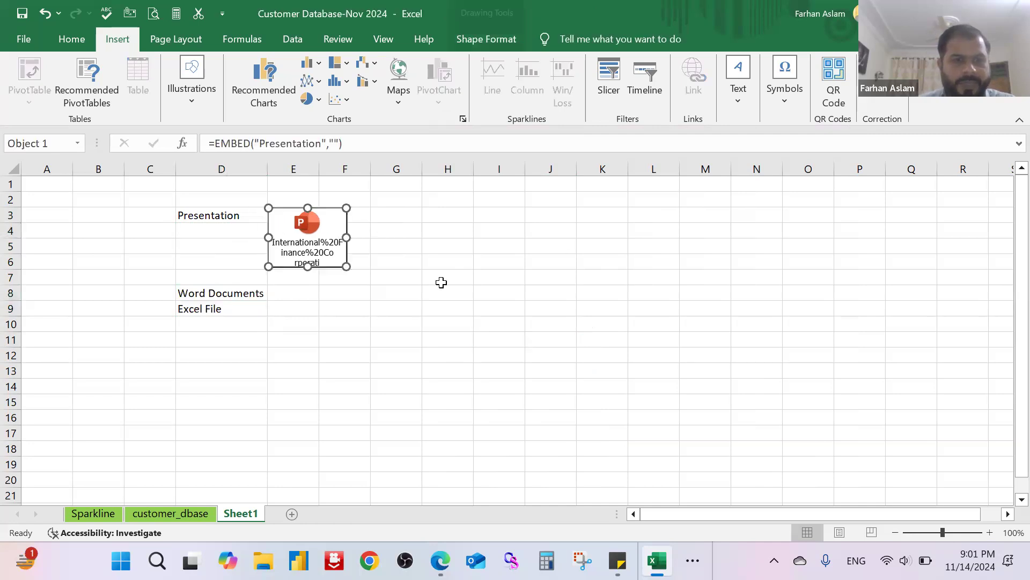
# Step: Relocate the Excel File label to cell D13 and clear the original in D9
pyautogui.click(226, 296)
pyautogui.click(228, 315)
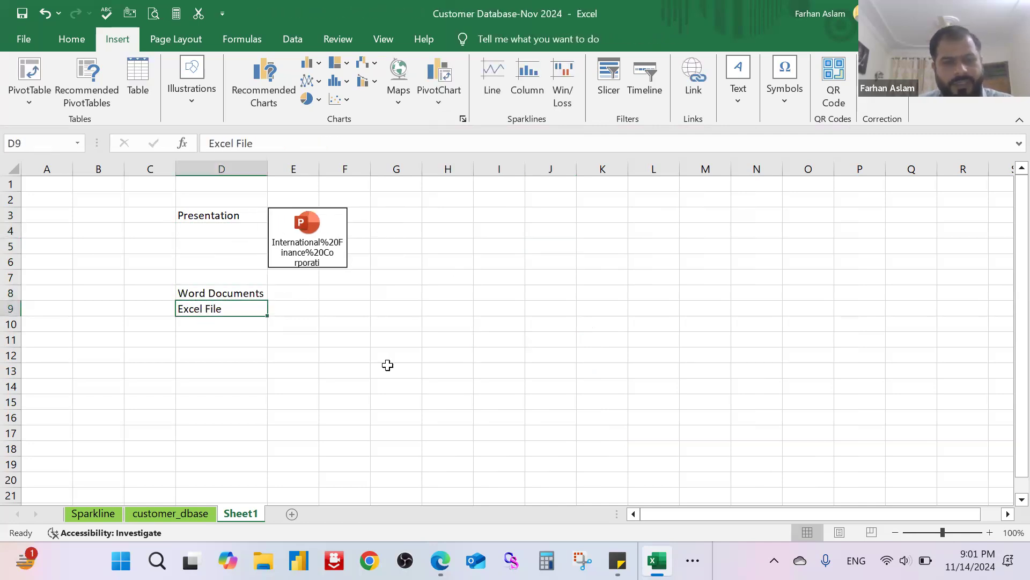
pyautogui.hotkey('ctrl', 'c')
pyautogui.click(228, 375)
pyautogui.hotkey('ctrl', 'v')
pyautogui.click(339, 370)
pyautogui.press('Escape')
pyautogui.click(240, 308)
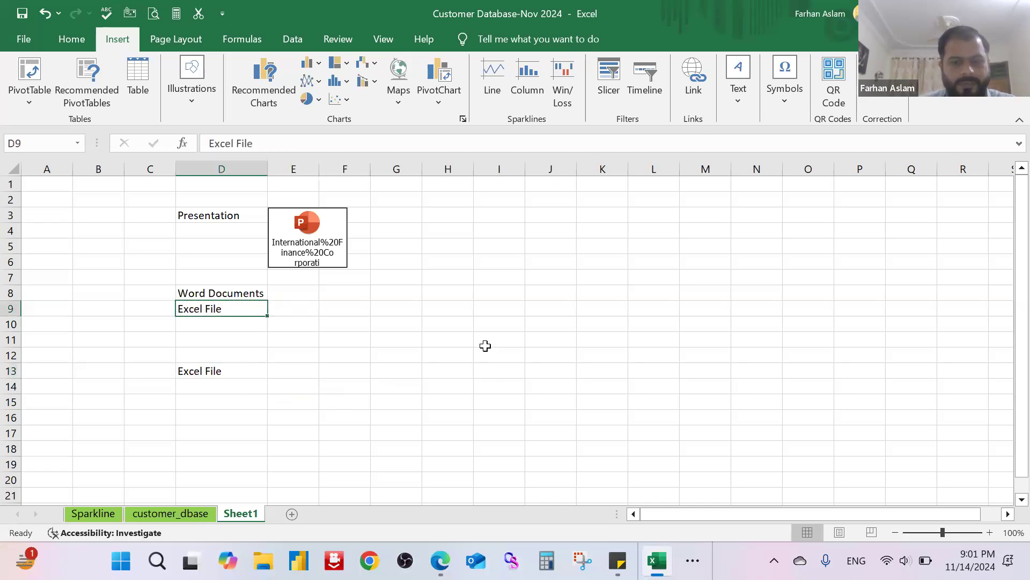
pyautogui.press('Delete')
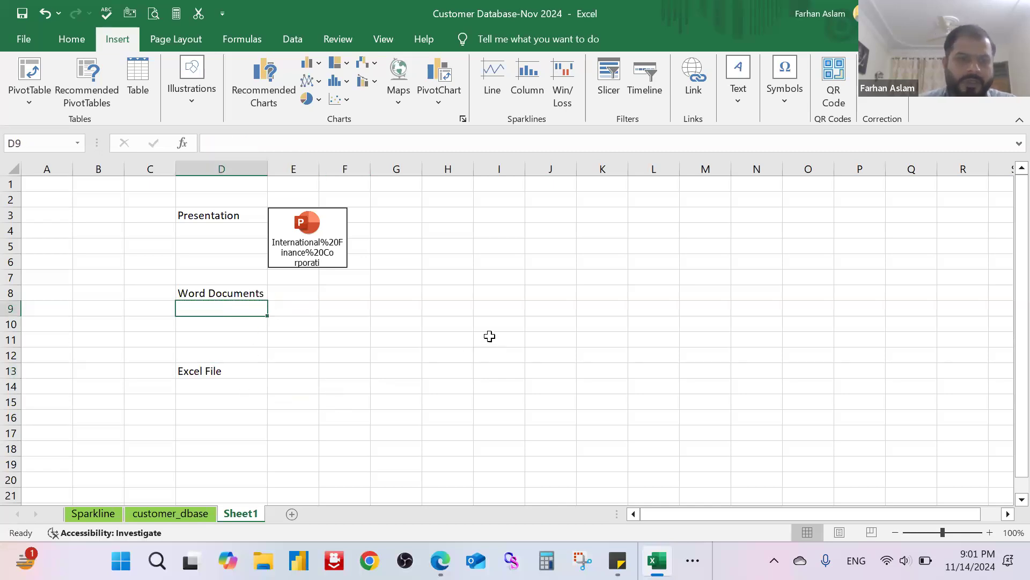
# Step: Embed the "table1" Word document from the Documents folder at cell E8, displayed as an icon
pyautogui.click(309, 294)
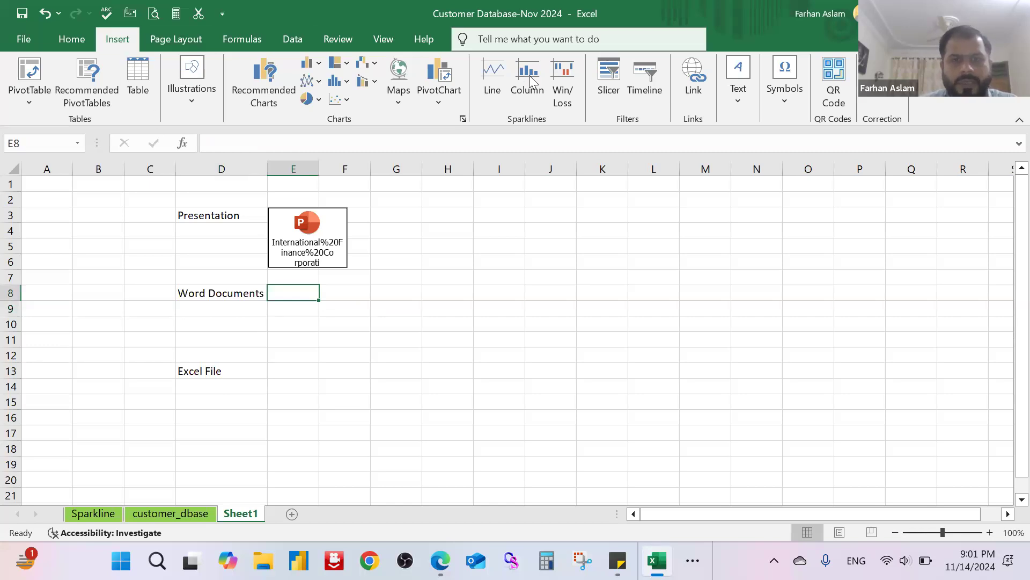
pyautogui.click(738, 91)
pyautogui.click(881, 141)
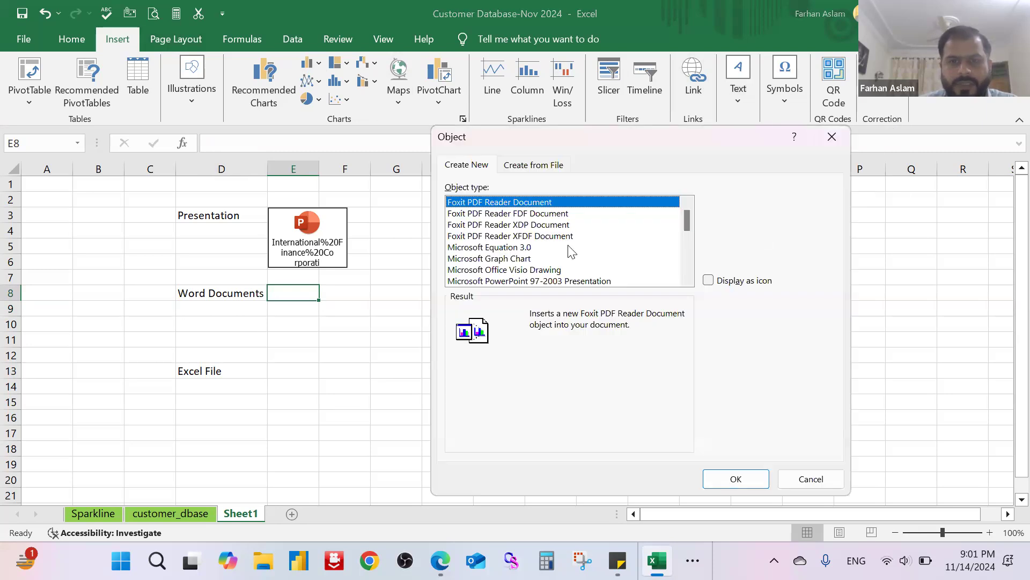
pyautogui.click(558, 167)
pyautogui.click(743, 210)
pyautogui.scroll(-5, 660, 303)
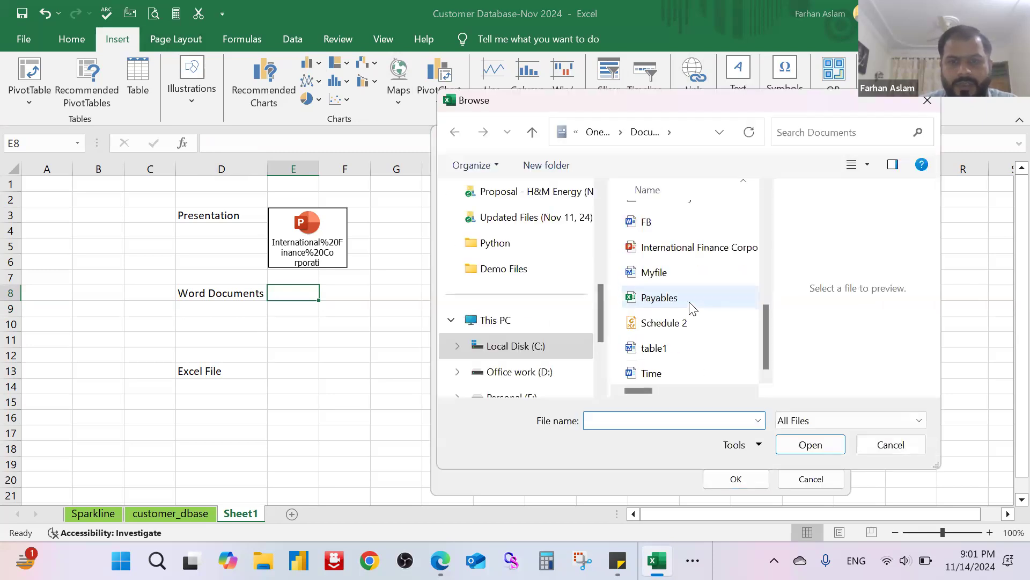
pyautogui.doubleClick(654, 347)
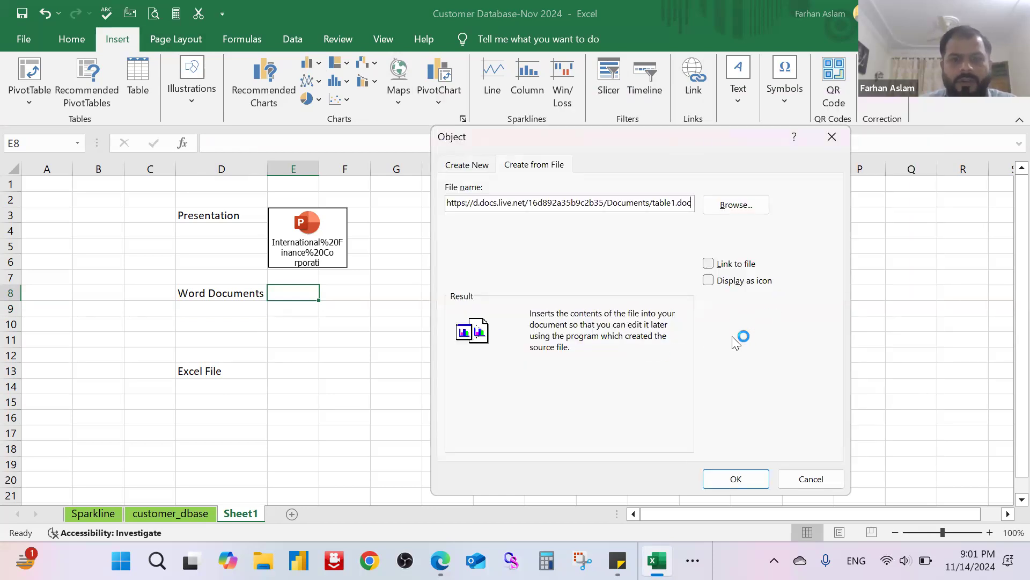
pyautogui.click(708, 280)
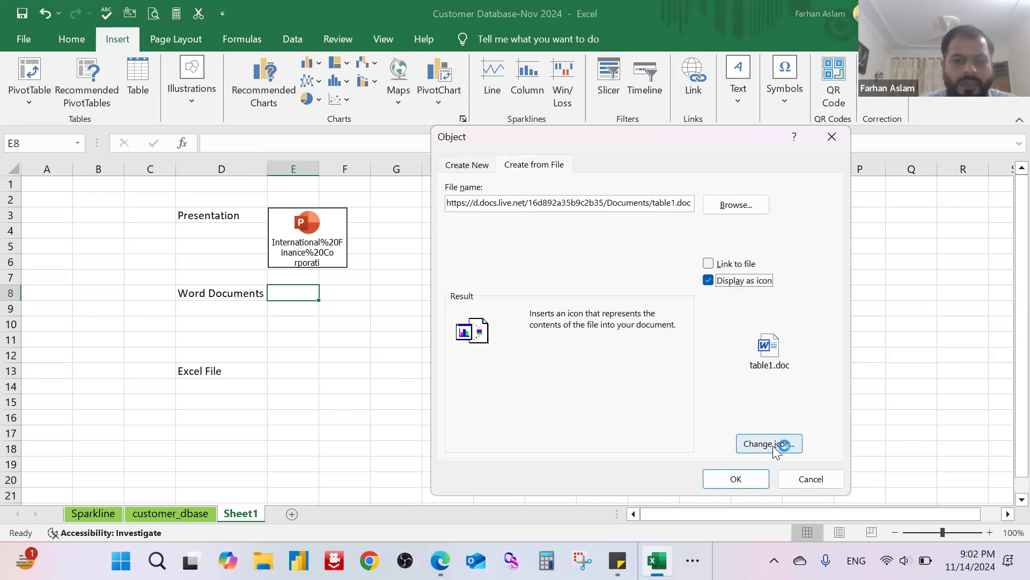
pyautogui.click(742, 478)
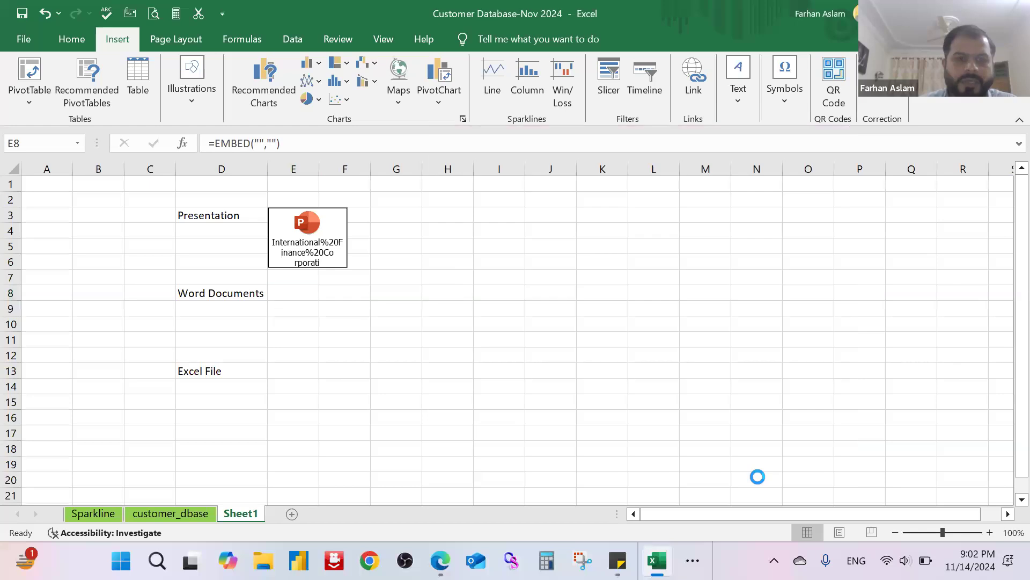
pyautogui.click(636, 315)
# Step: Embed the "Book1" Excel workbook from the Documents folder at cell E13, displayed as an icon
pyautogui.click(295, 374)
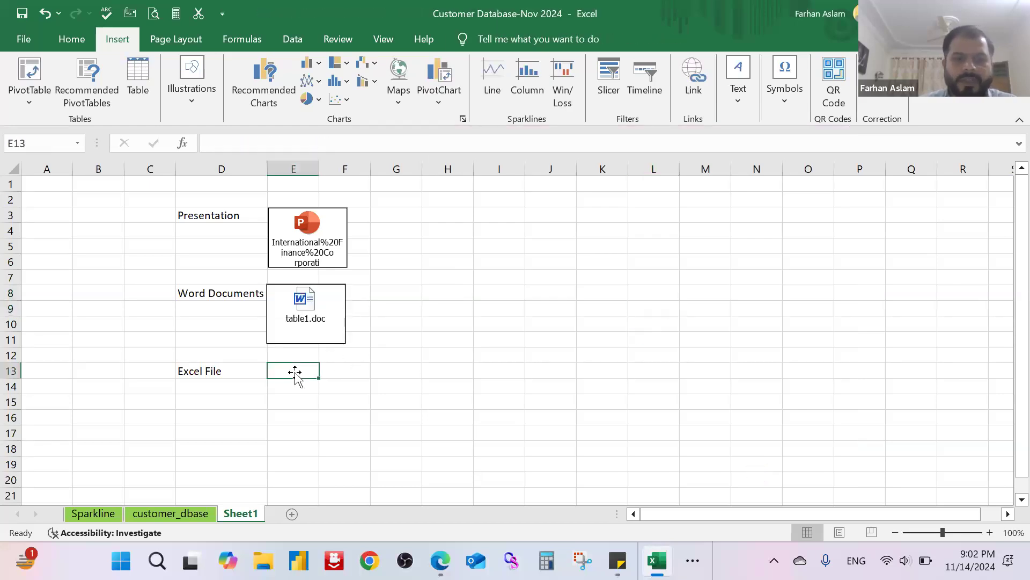
pyautogui.click(736, 91)
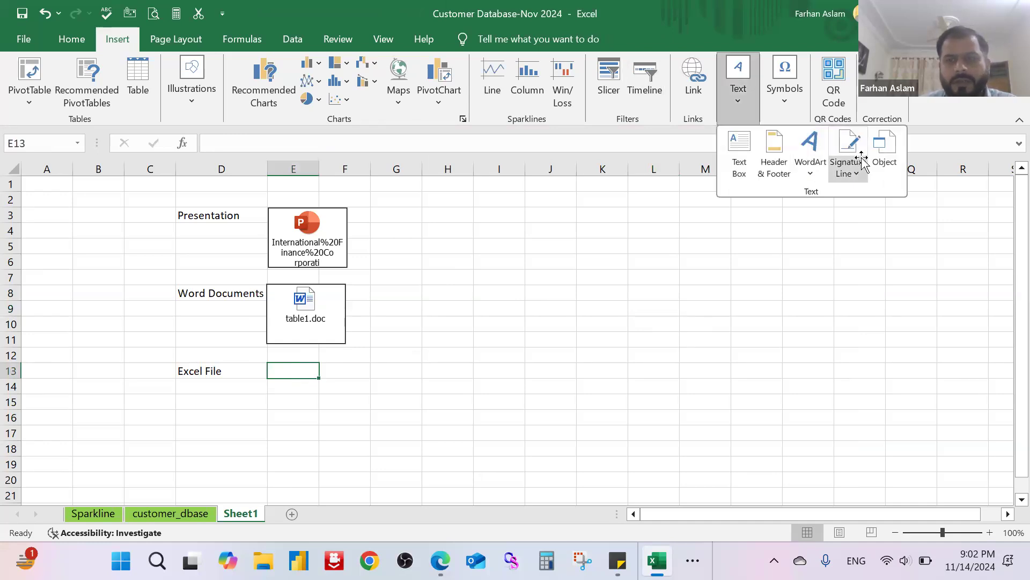
pyautogui.click(887, 150)
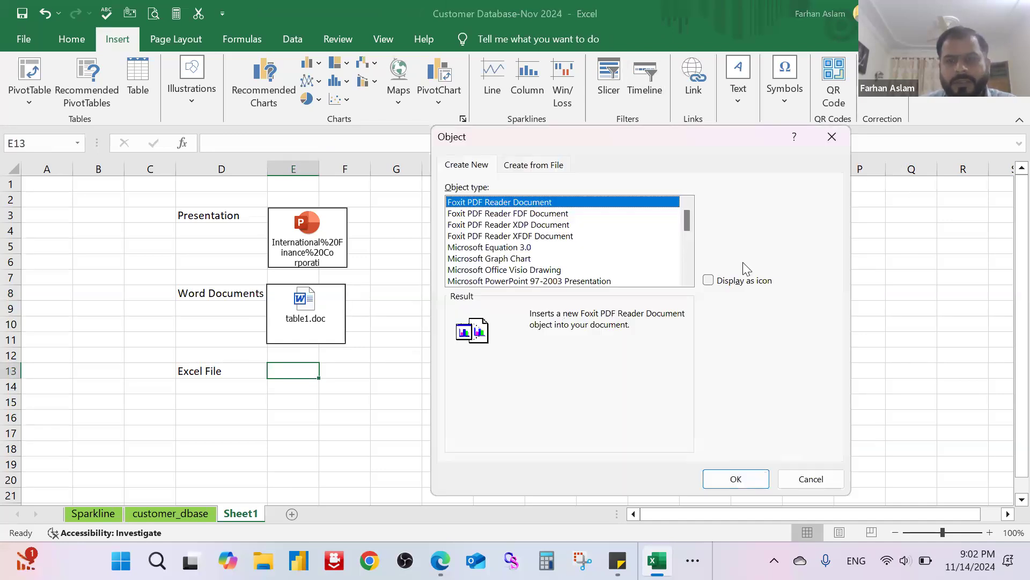
pyautogui.click(535, 165)
pyautogui.scroll(-4, 671, 268)
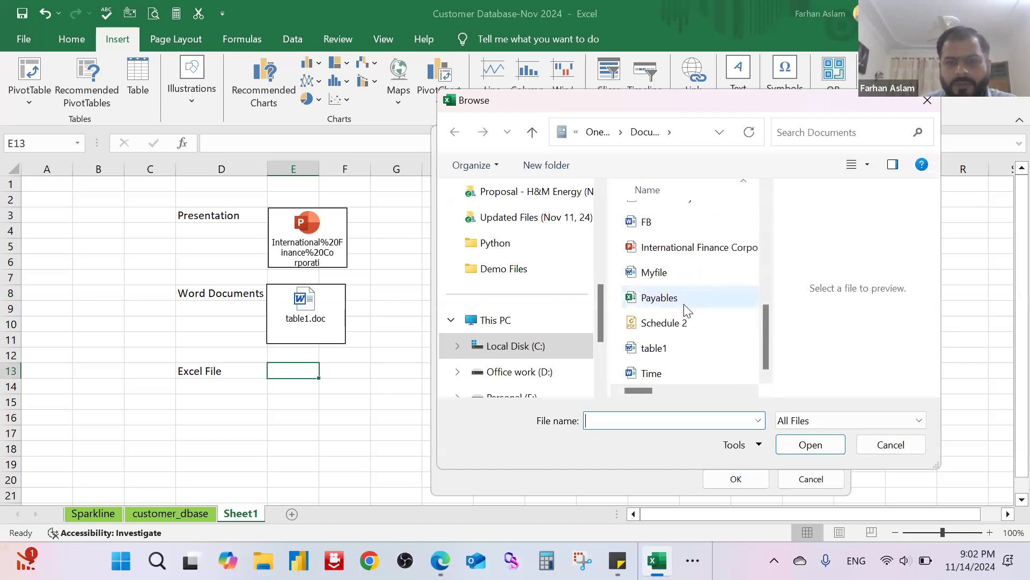
pyautogui.scroll(2, 686, 310)
pyautogui.click(719, 293)
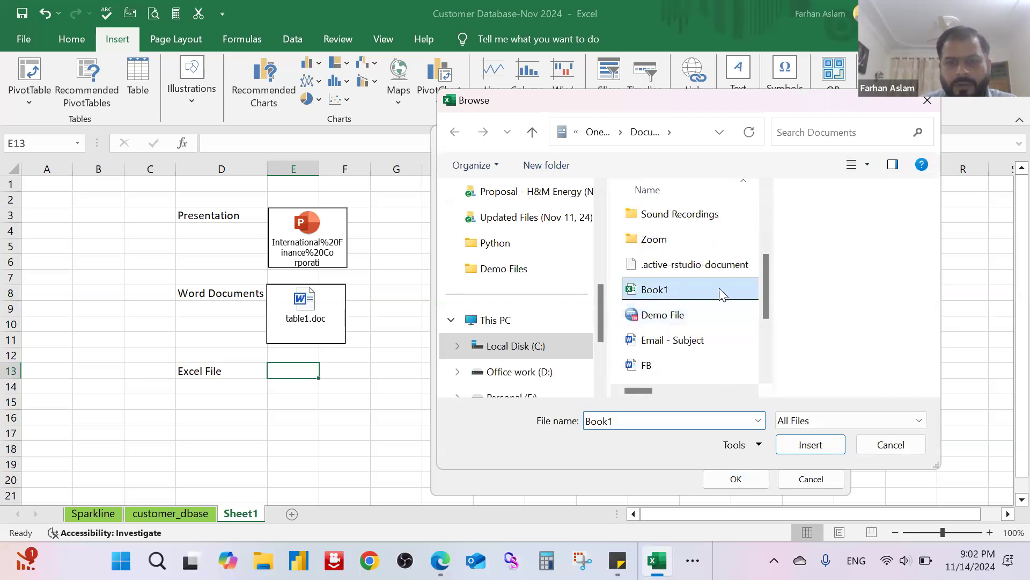
pyautogui.click(836, 449)
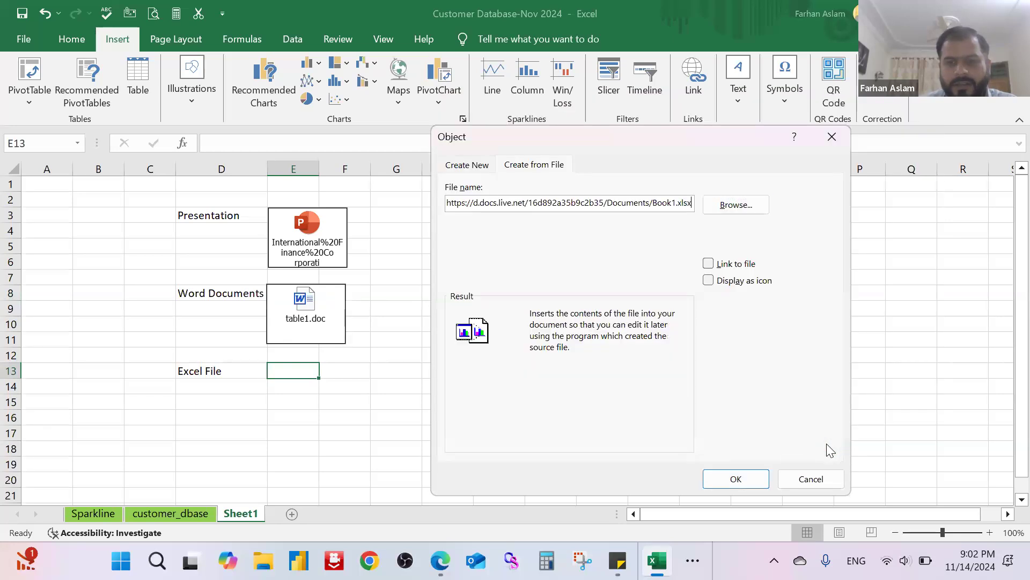
pyautogui.click(708, 279)
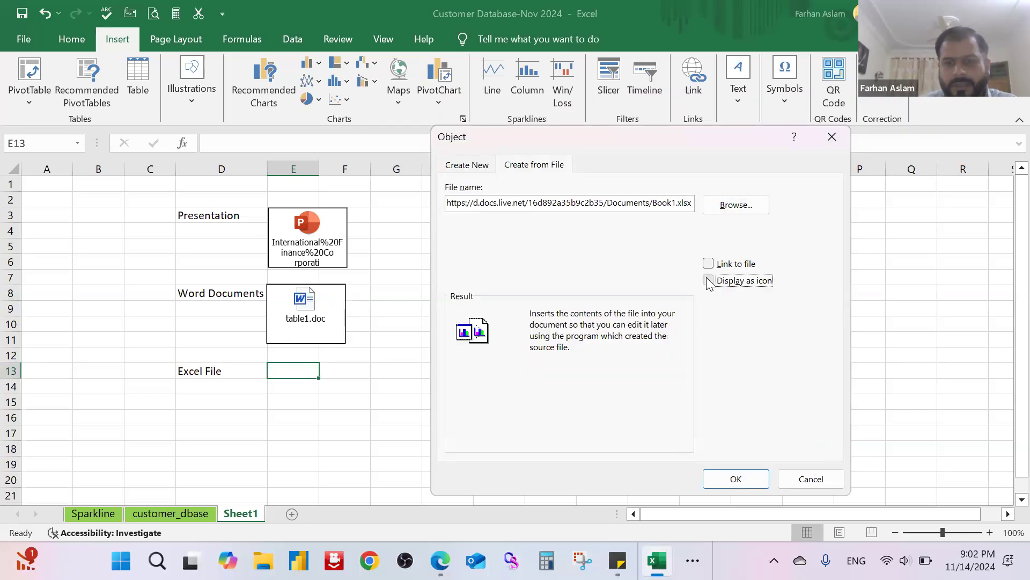
pyautogui.click(735, 478)
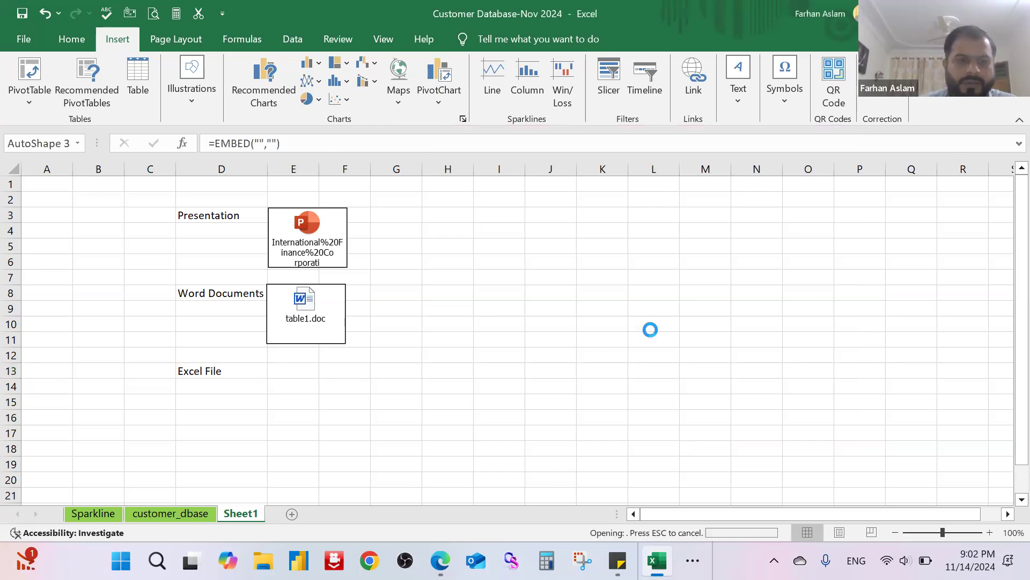
pyautogui.click(647, 323)
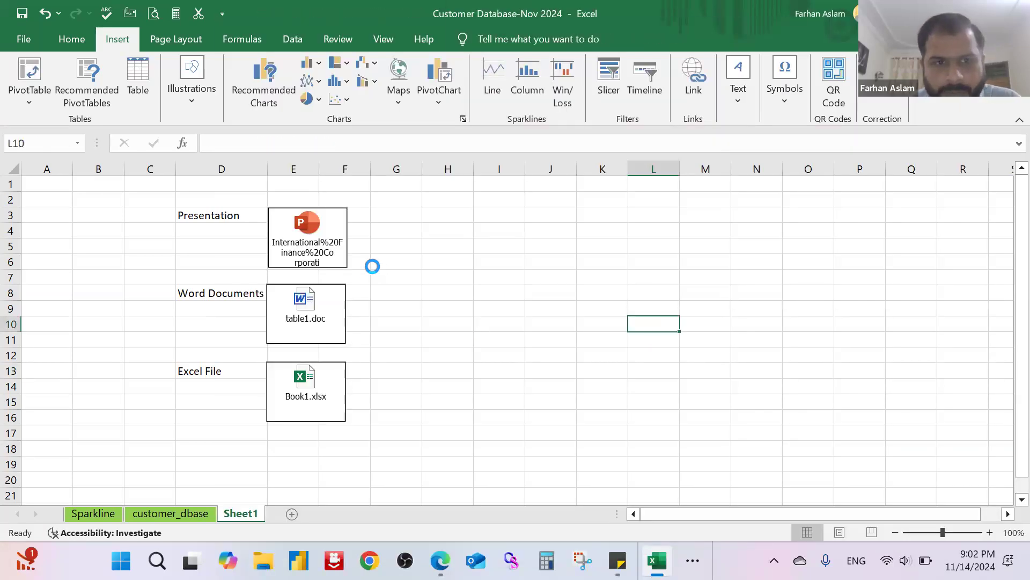
pyautogui.moveTo(581, 275); pyautogui.dragTo(581, 263)
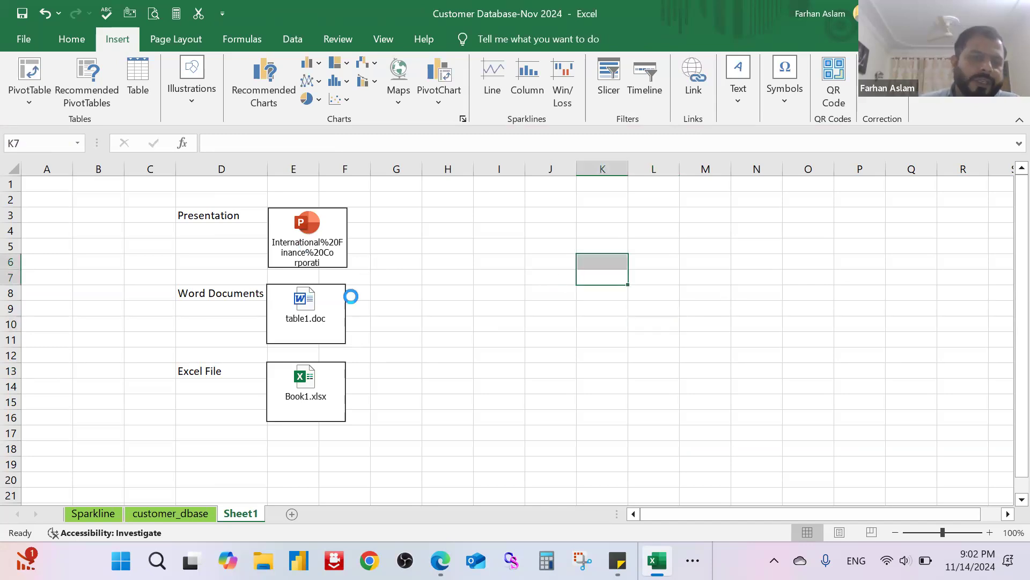
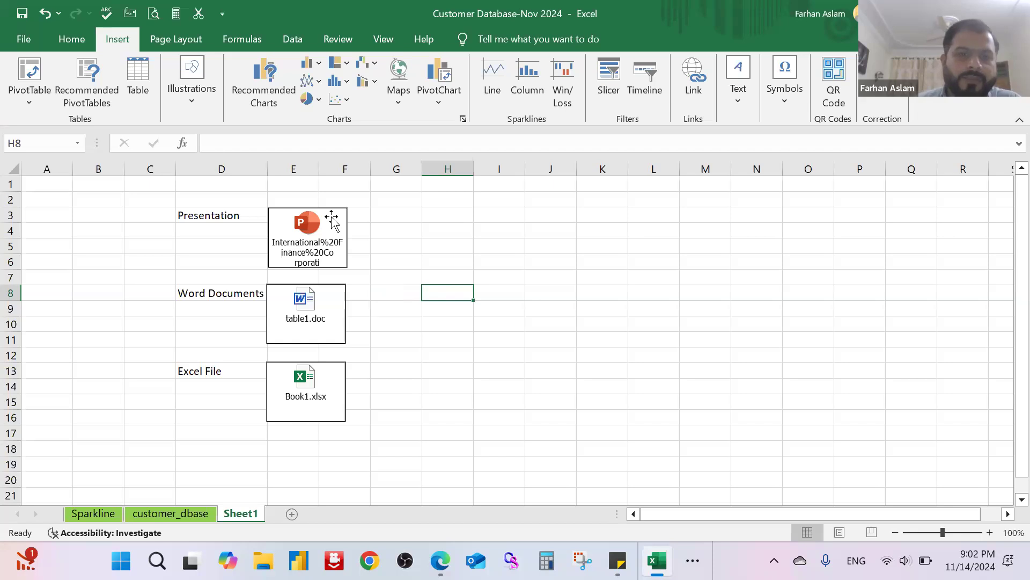
# Step: Open the embedded presentation, Word document and Excel workbook from their icons in turn, closing each one after viewing
pyautogui.doubleClick(329, 228)
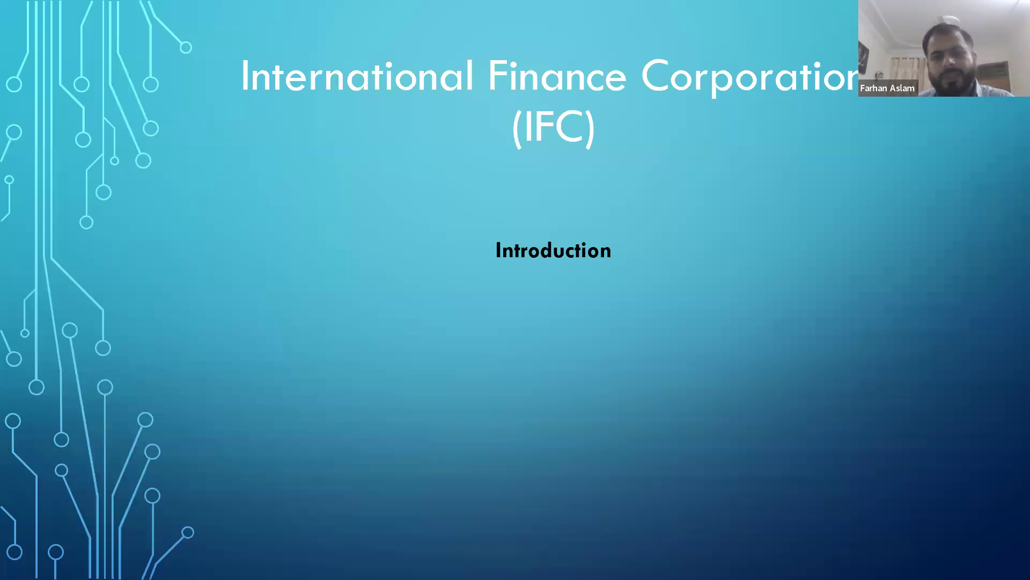
pyautogui.press('Escape')
pyautogui.doubleClick(309, 307)
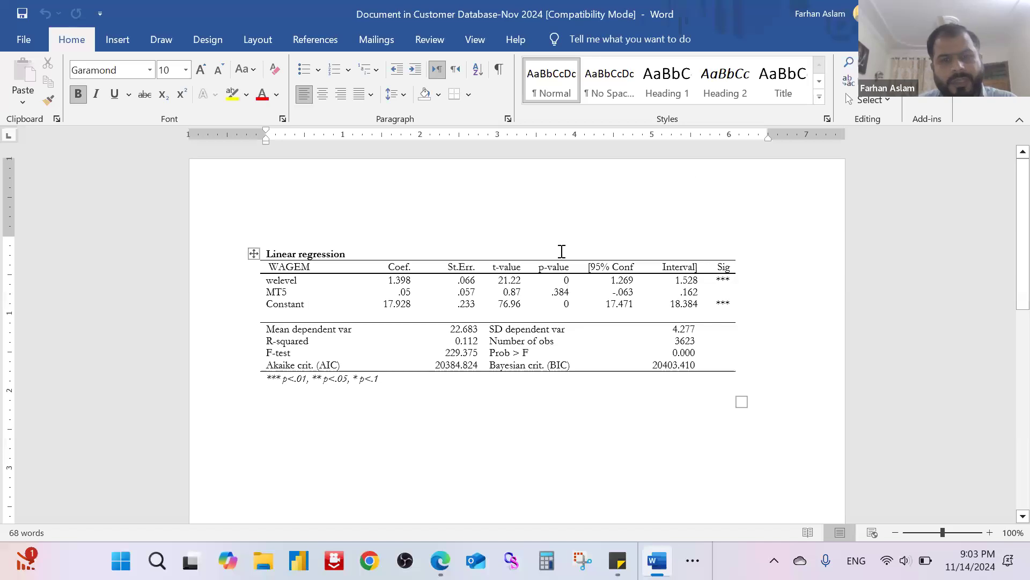
pyautogui.hotkey('alt', 'F4')
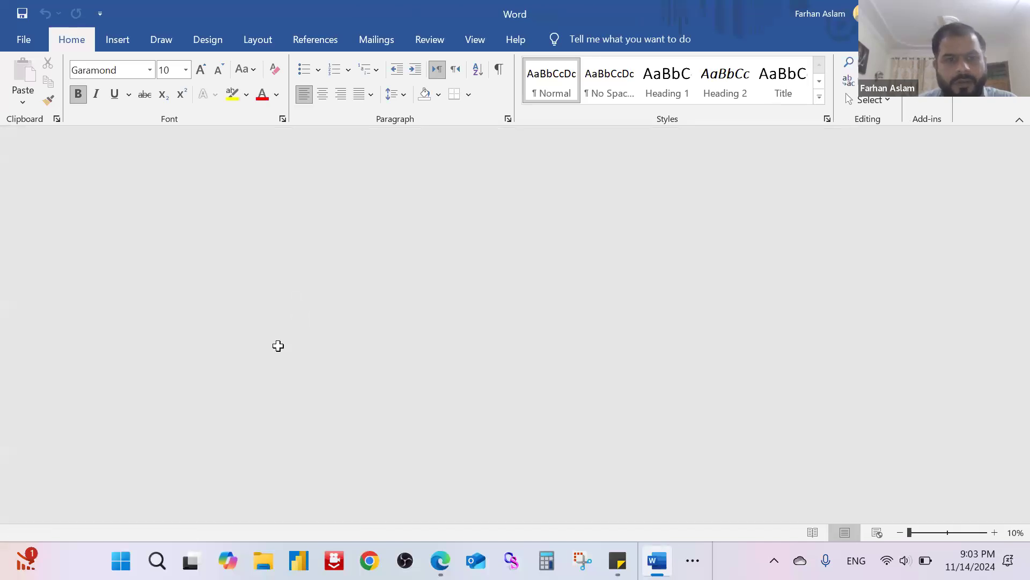
pyautogui.doubleClick(303, 380)
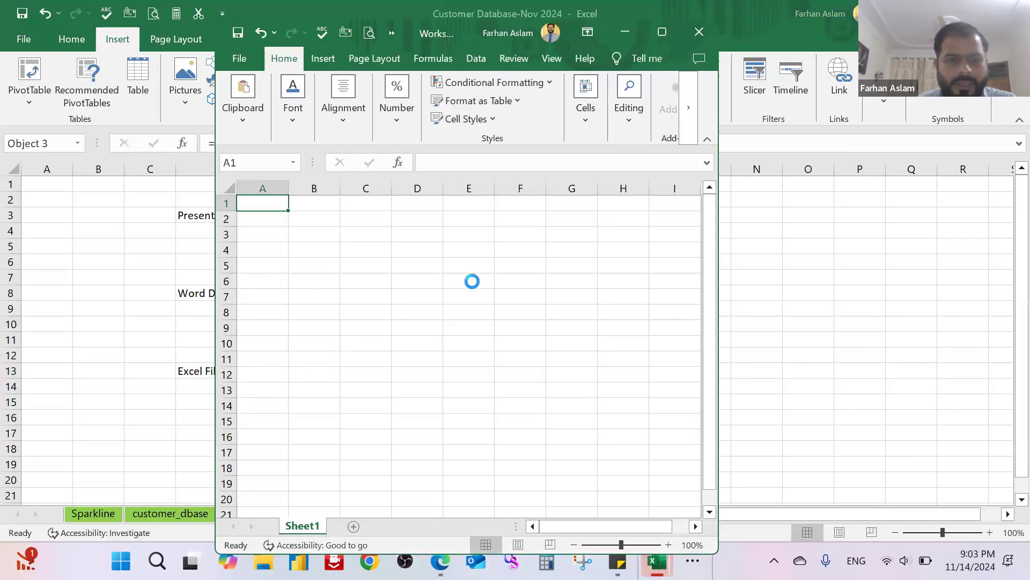
pyautogui.click(700, 32)
pyautogui.click(424, 276)
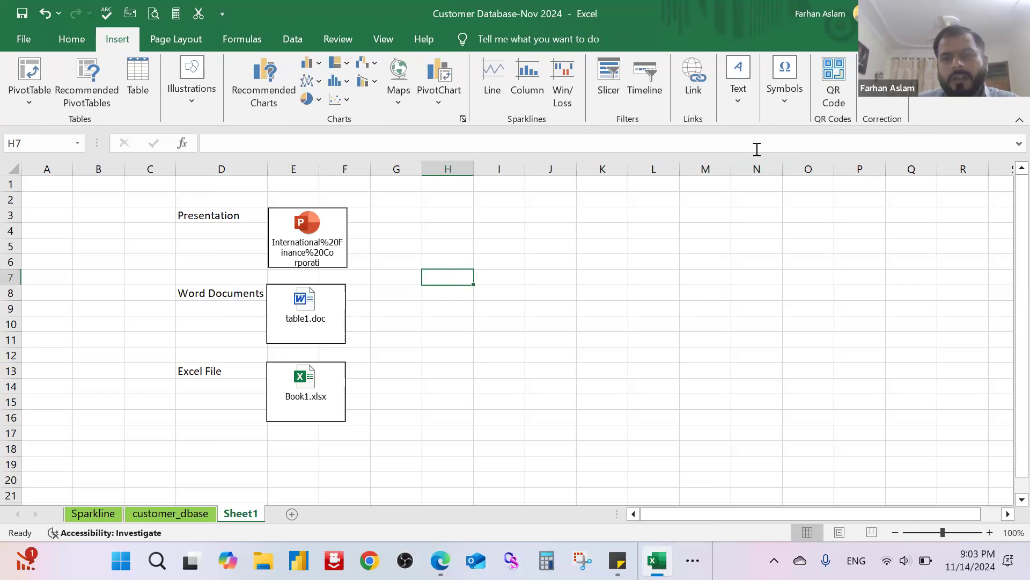
# Step: Insert the built-in Binomial Theorem equation into Sheet1
pyautogui.click(785, 105)
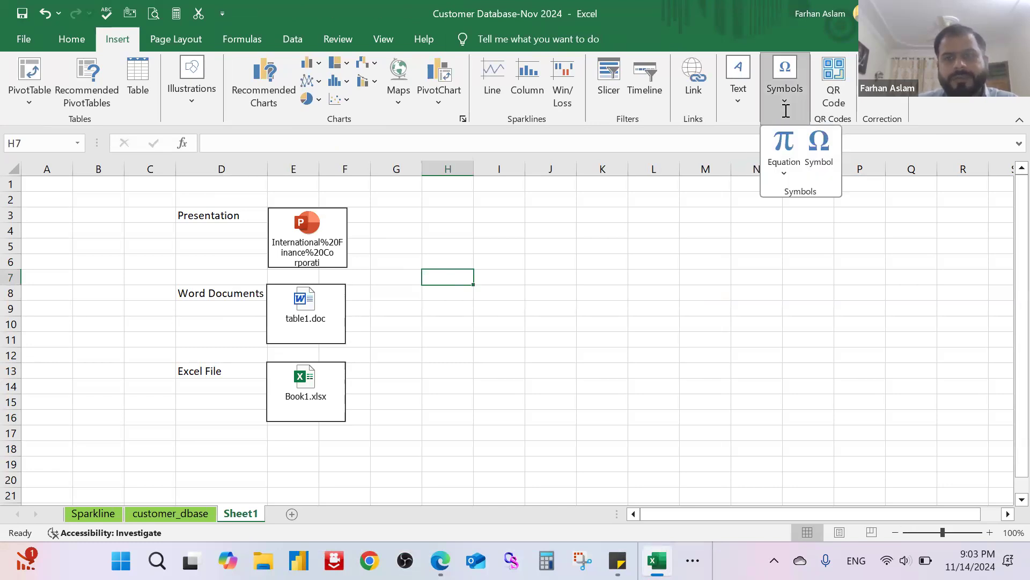
pyautogui.click(784, 171)
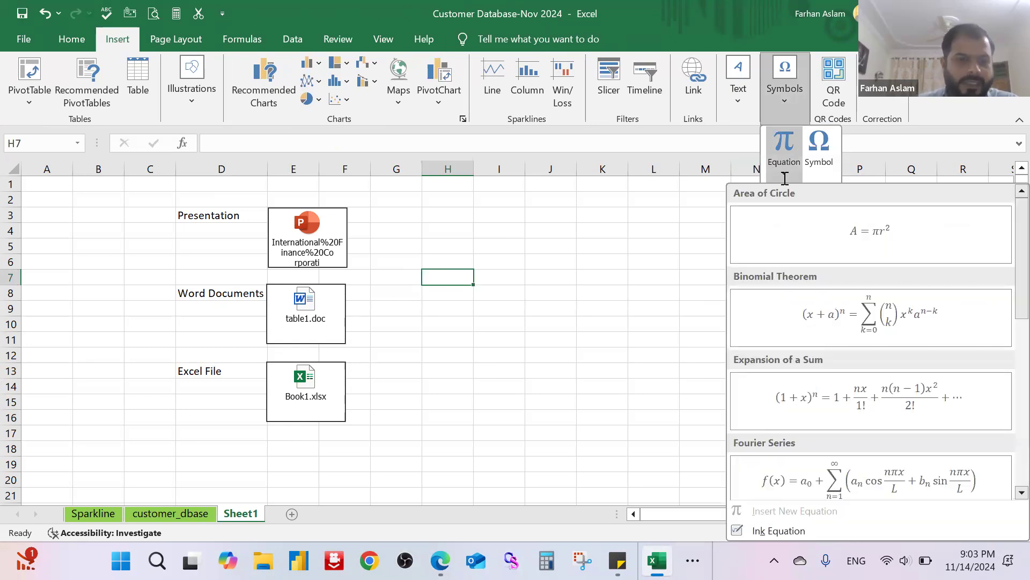
pyautogui.scroll(-5, 846, 260)
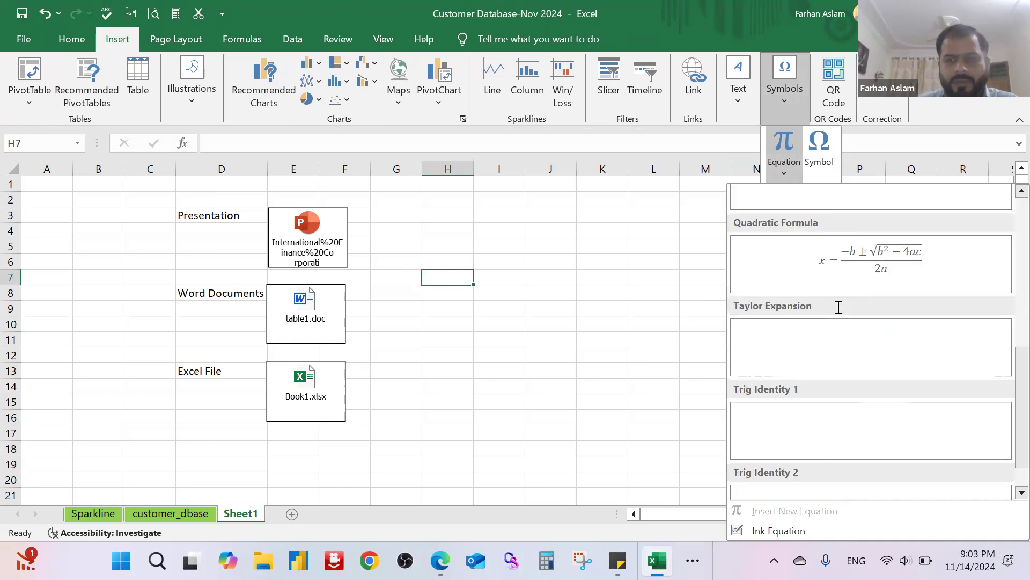
pyautogui.scroll(5, 839, 319)
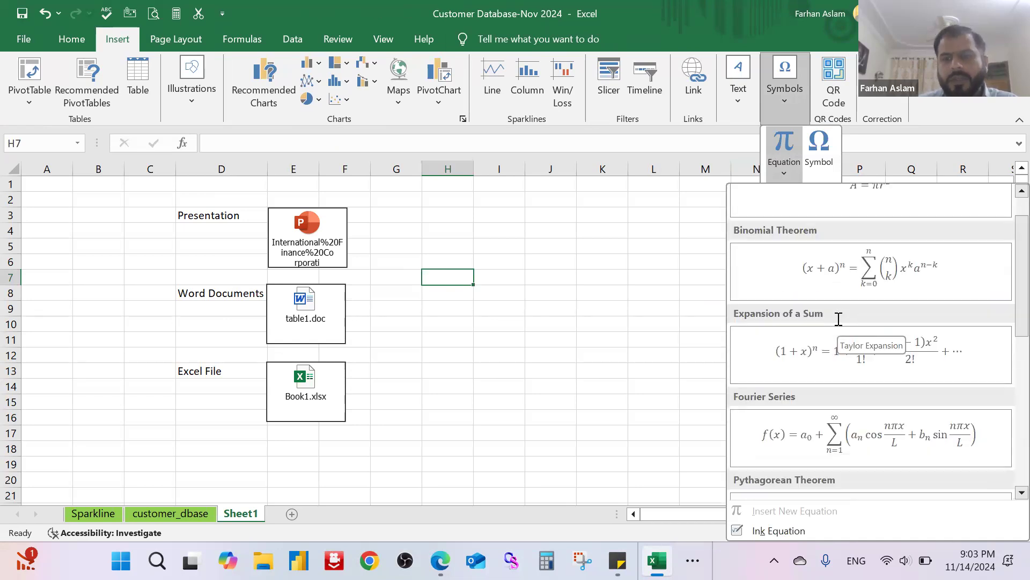
pyautogui.click(859, 319)
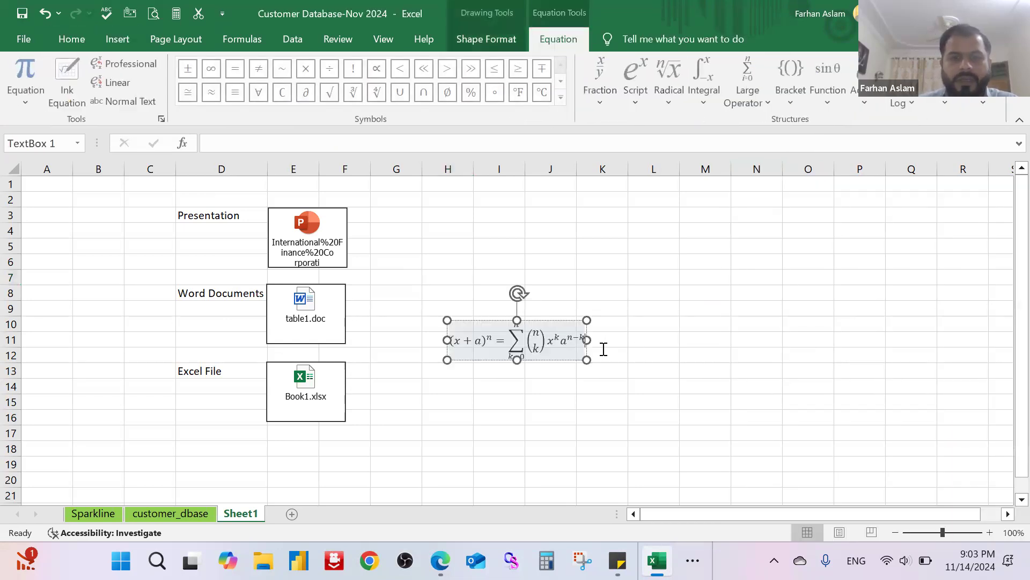
# Step: Move the Binomial Theorem equation up to about rows 4 to 6, across columns H to K
pyautogui.doubleClick(571, 335)
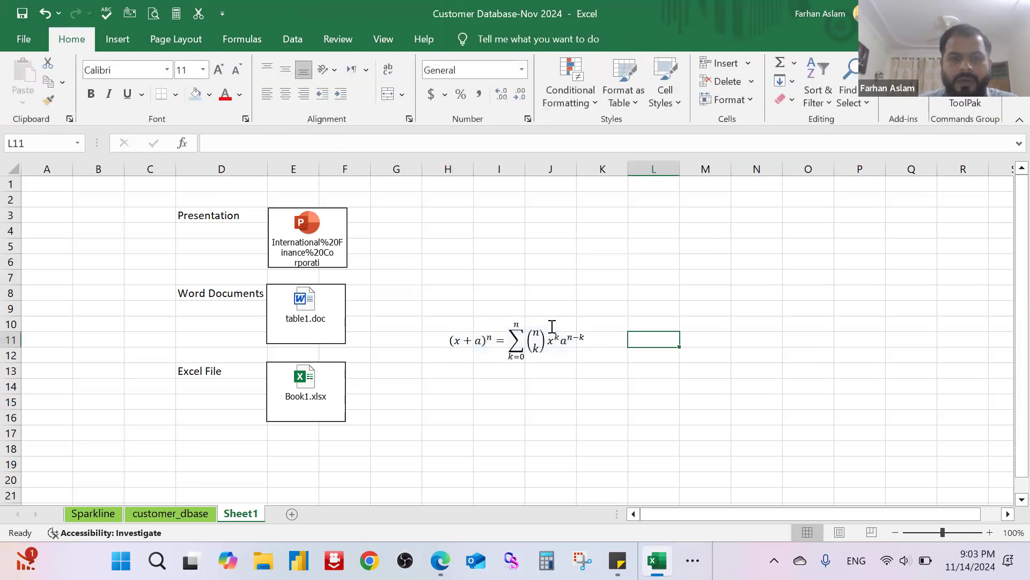
pyautogui.click(551, 328)
pyautogui.moveTo(546, 324); pyautogui.dragTo(555, 234)
pyautogui.click(588, 259)
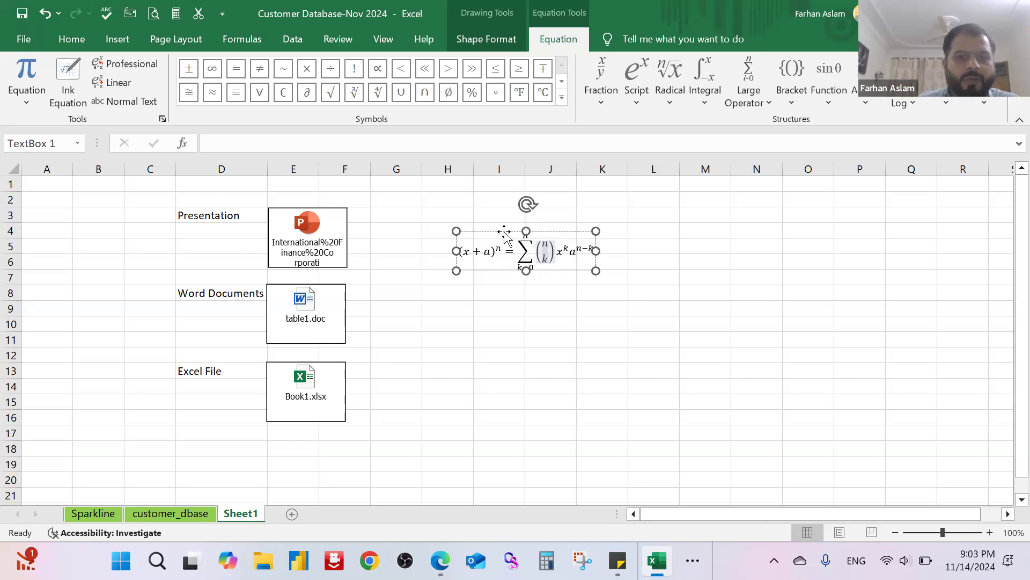
# Step: Examine the equation tools: Basic Math symbols, script, radical, integral, large operator and function structures, and the built-in equations
pyautogui.click(562, 96)
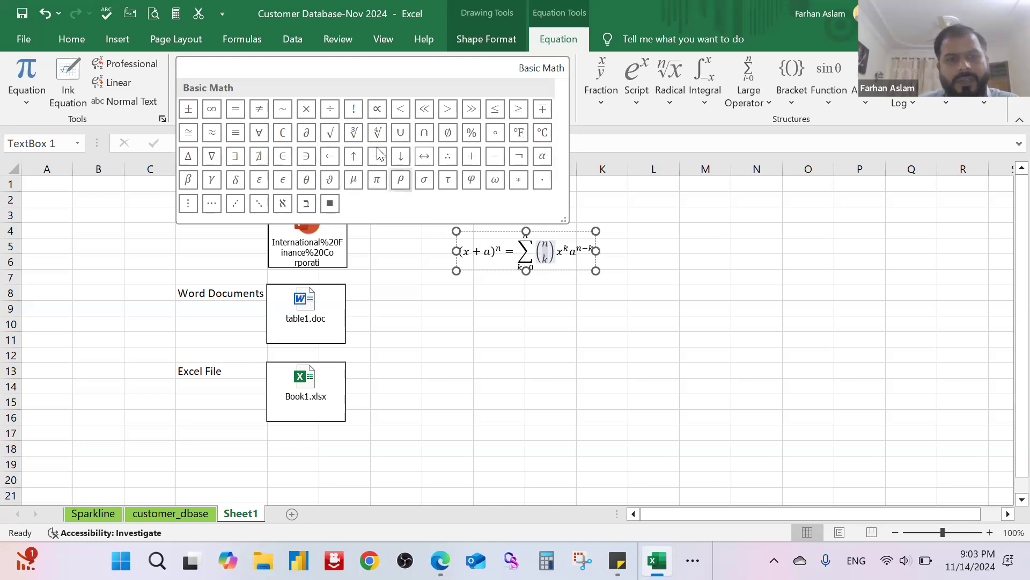
pyautogui.click(646, 186)
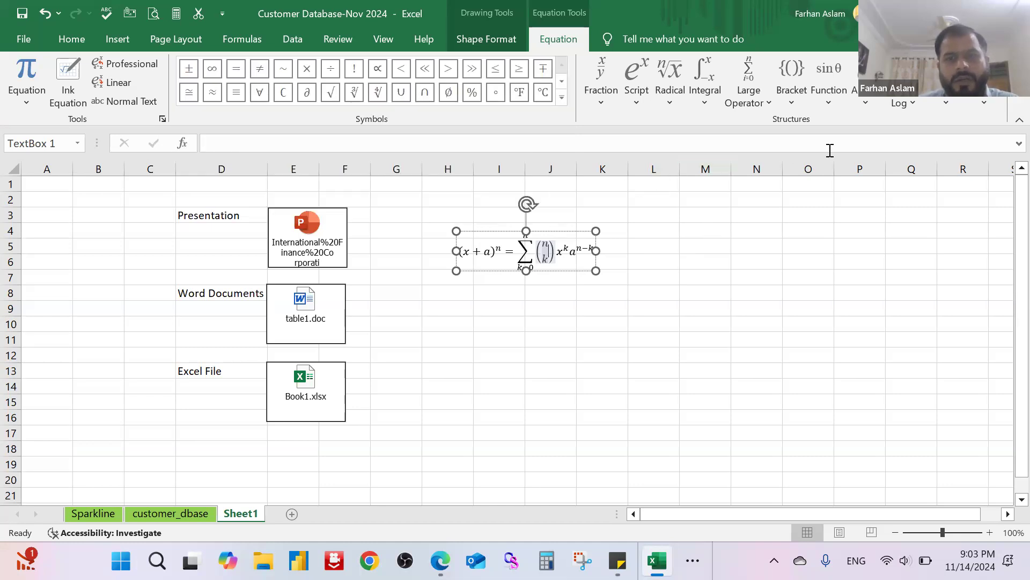
pyautogui.click(610, 102)
pyautogui.click(629, 85)
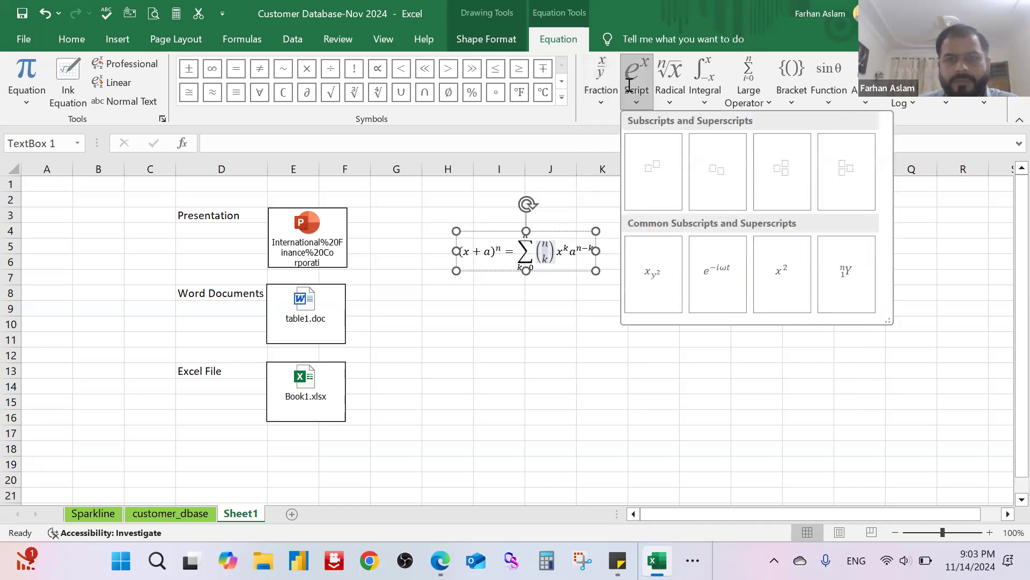
pyautogui.click(668, 88)
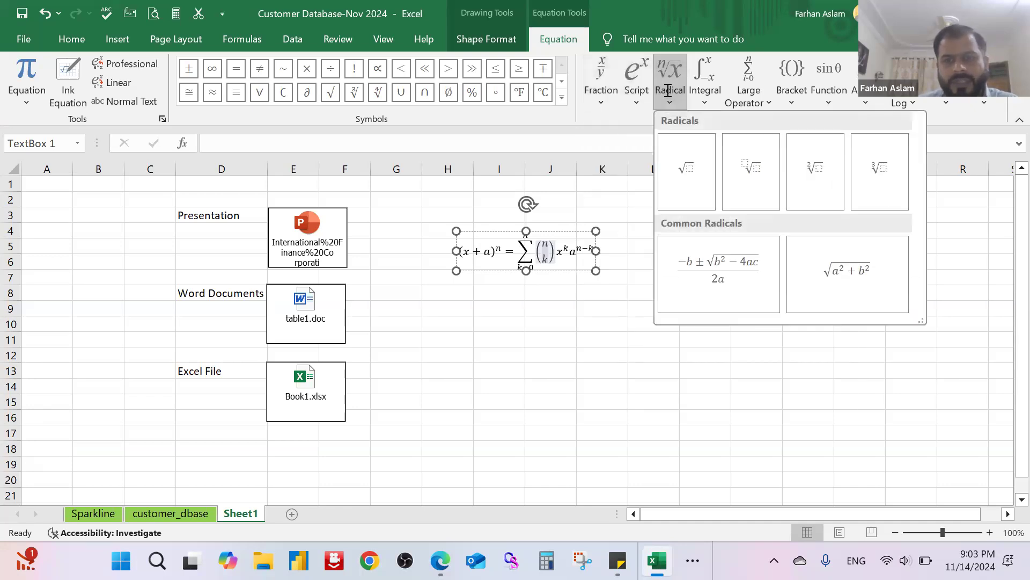
pyautogui.click(705, 96)
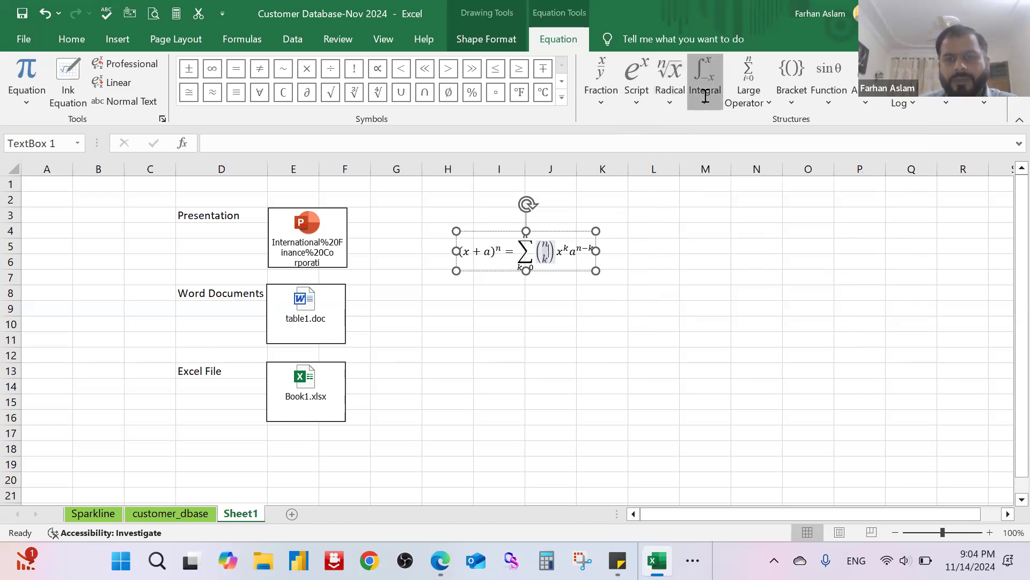
pyautogui.click(705, 95)
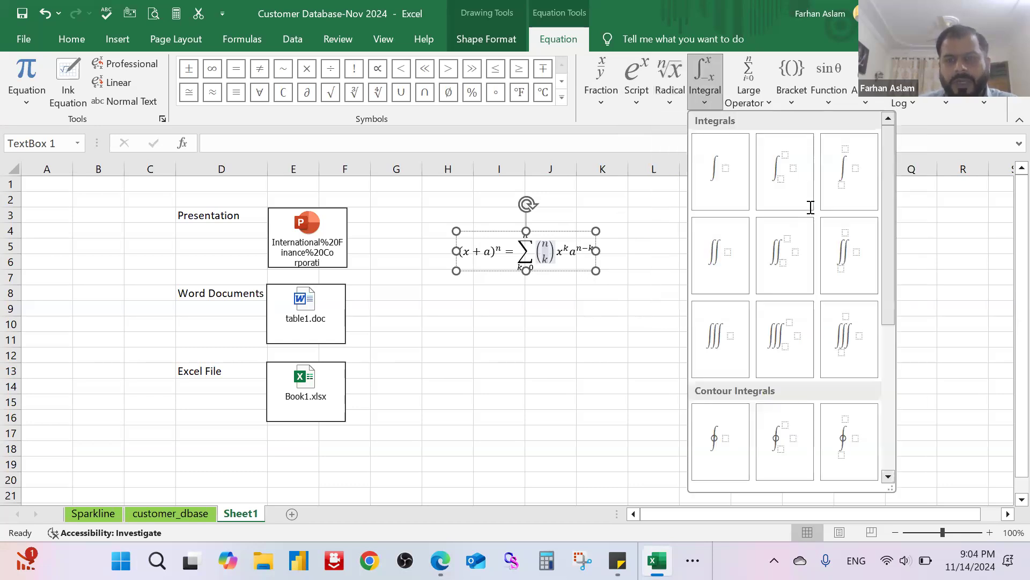
pyautogui.click(750, 86)
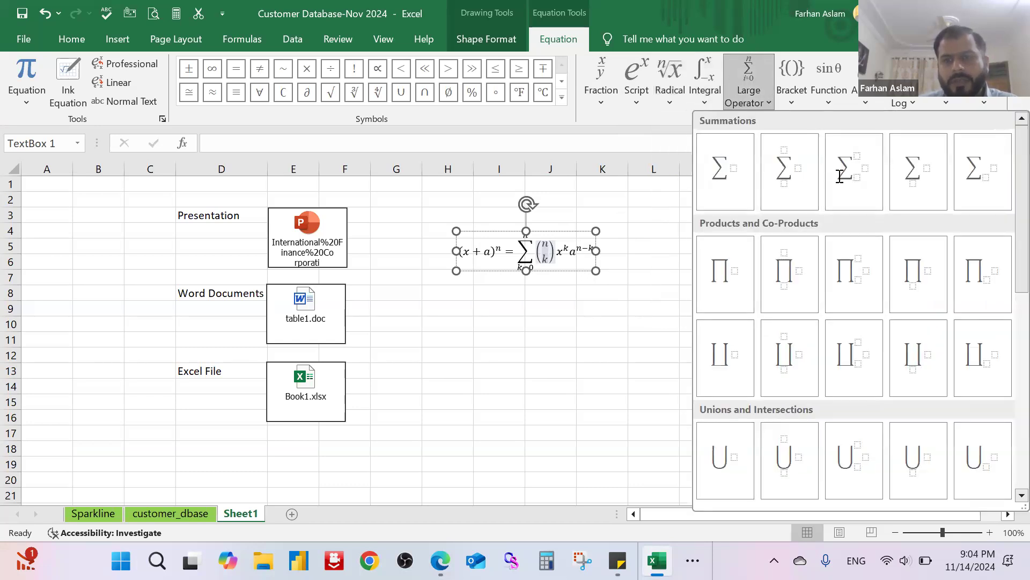
pyautogui.click(829, 95)
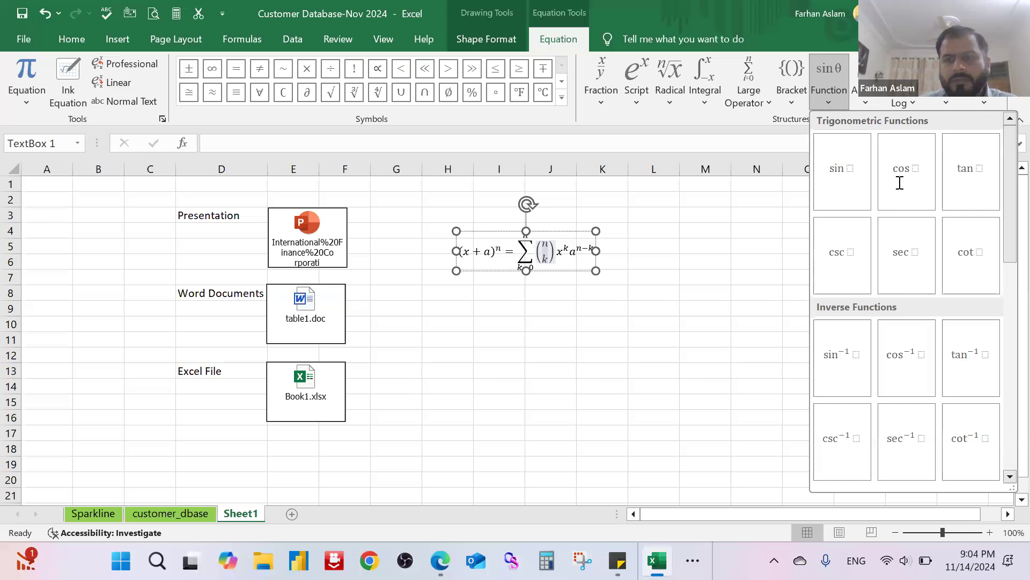
pyautogui.click(519, 354)
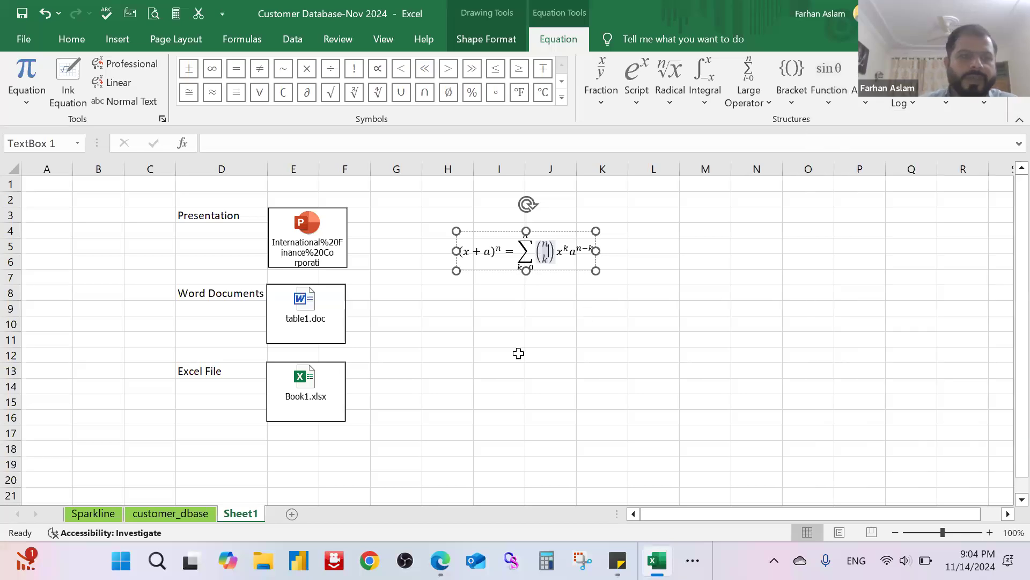
pyautogui.click(33, 106)
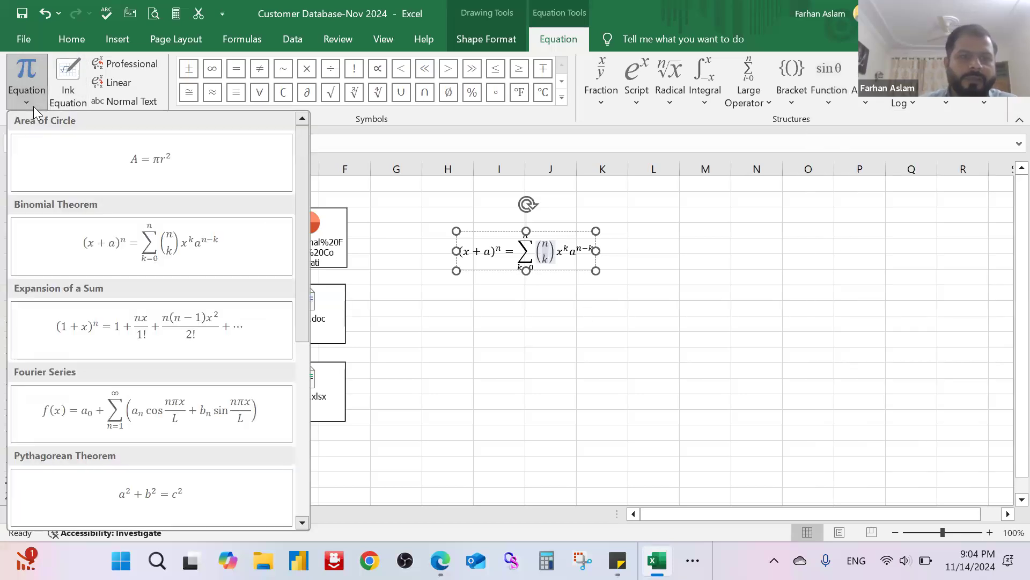
pyautogui.click(842, 292)
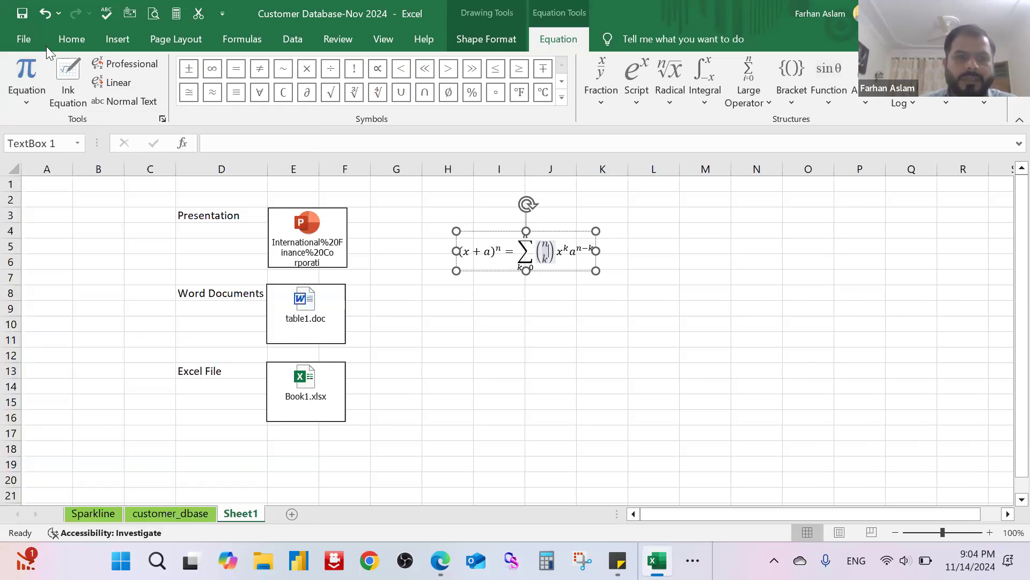
# Step: Insert the Wingdings clock-face symbol with character code 183 into cell M8
pyautogui.click(113, 40)
pyautogui.click(698, 296)
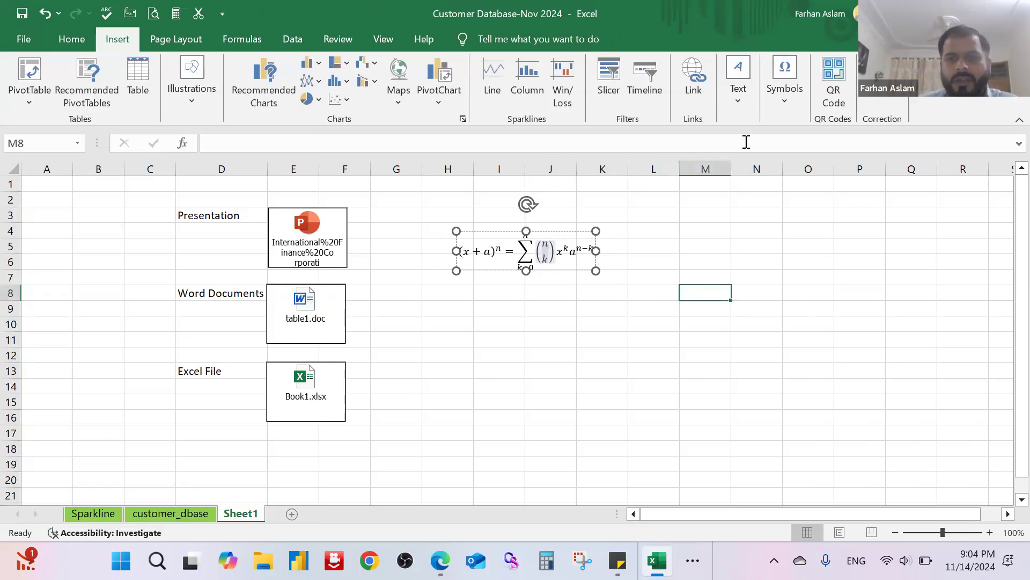
pyautogui.click(782, 102)
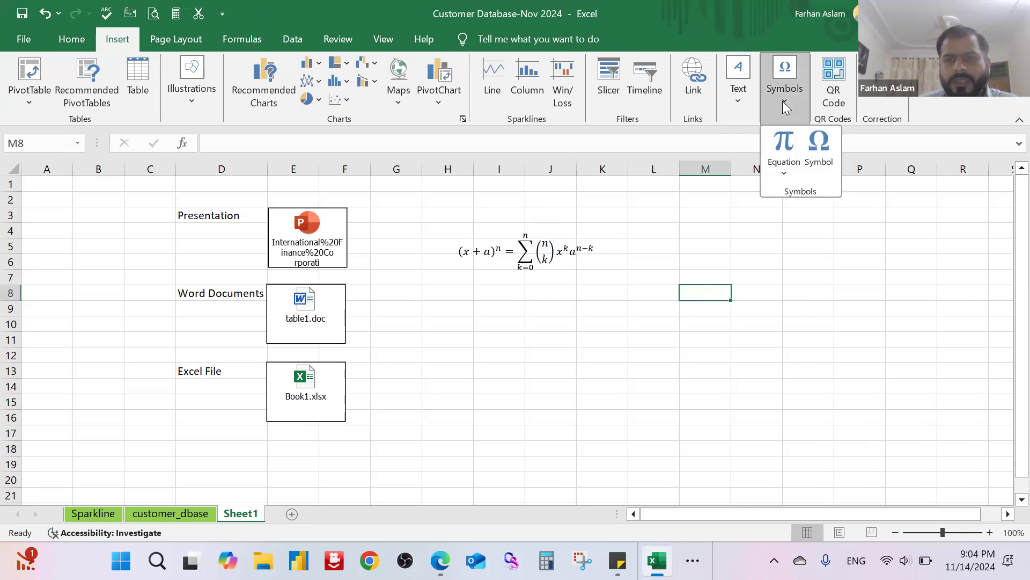
pyautogui.click(826, 144)
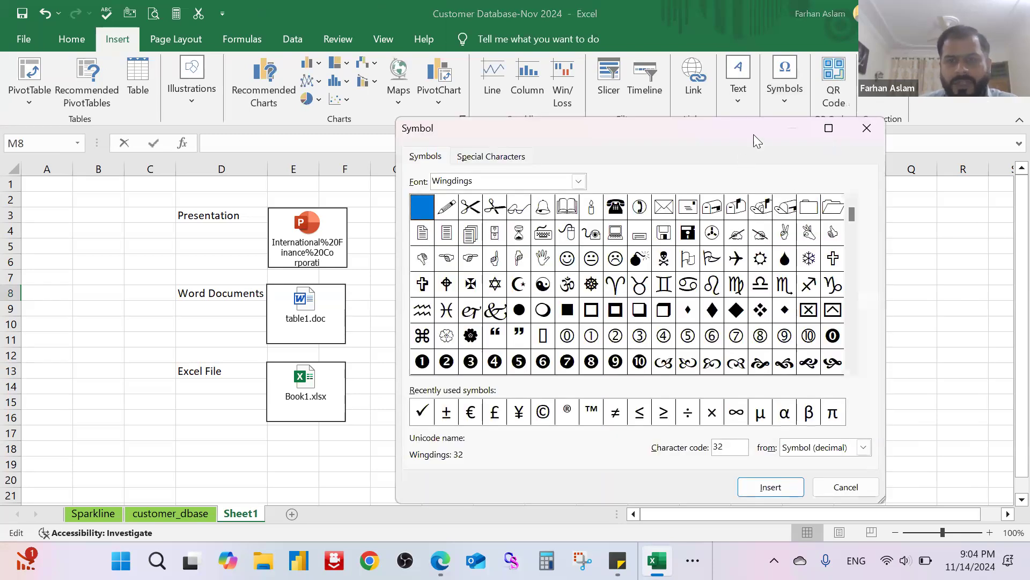
pyautogui.moveTo(754, 135); pyautogui.dragTo(557, 99)
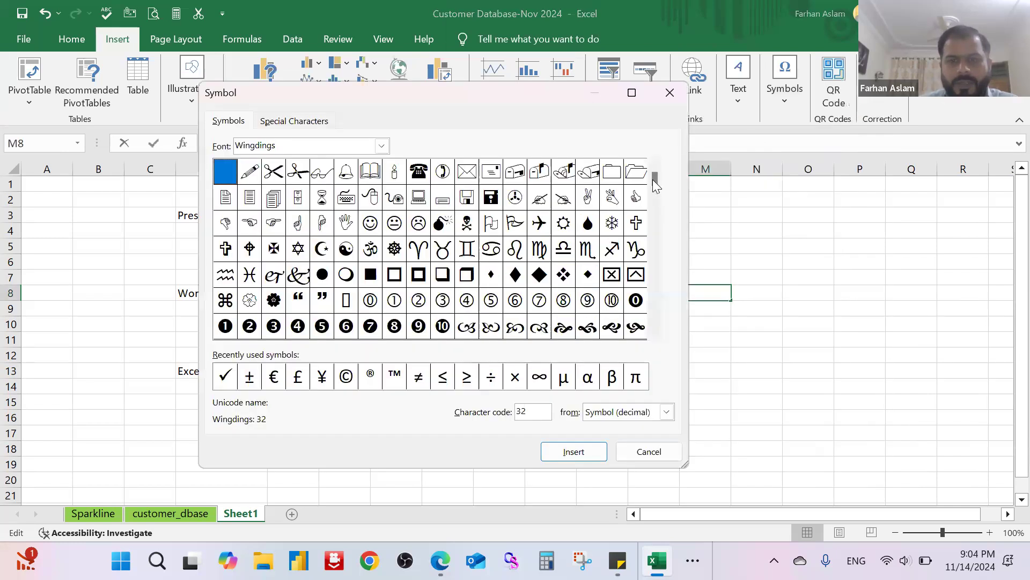
pyautogui.scroll(-2, 659, 224)
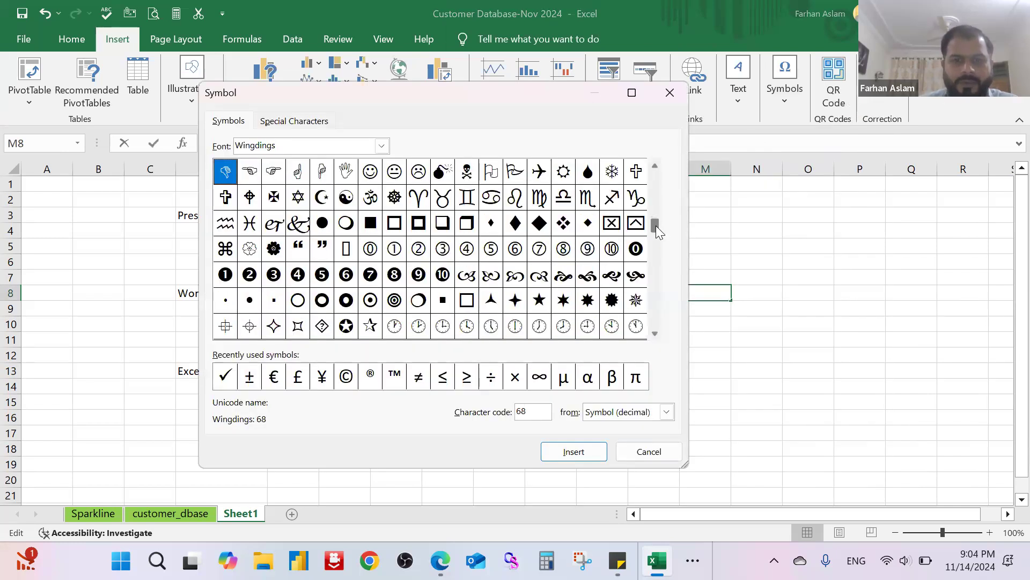
pyautogui.scroll(-1, 655, 249)
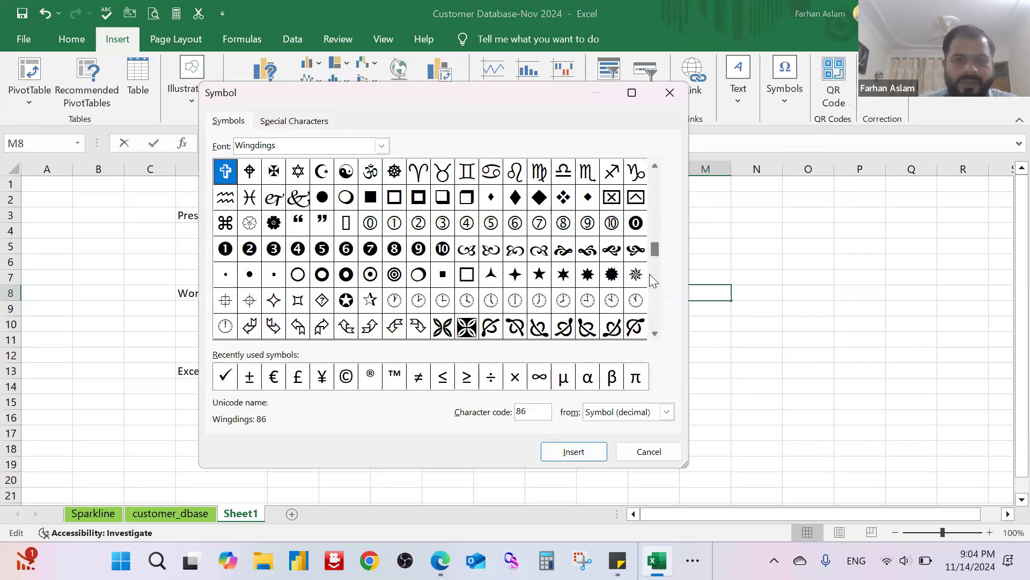
pyautogui.scroll(-2, 652, 290)
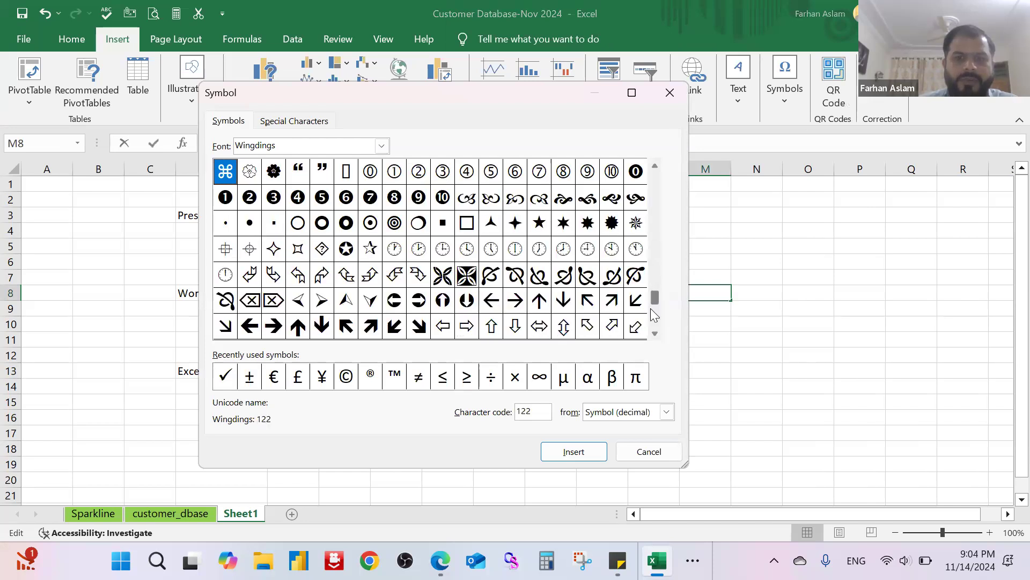
pyautogui.scroll(-1, 652, 309)
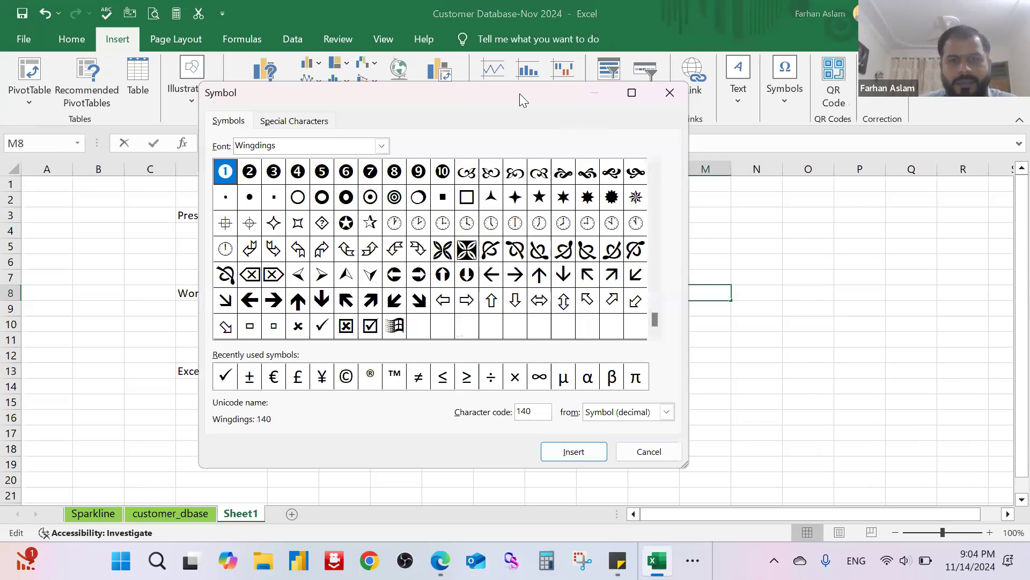
pyautogui.moveTo(520, 94); pyautogui.dragTo(684, 99)
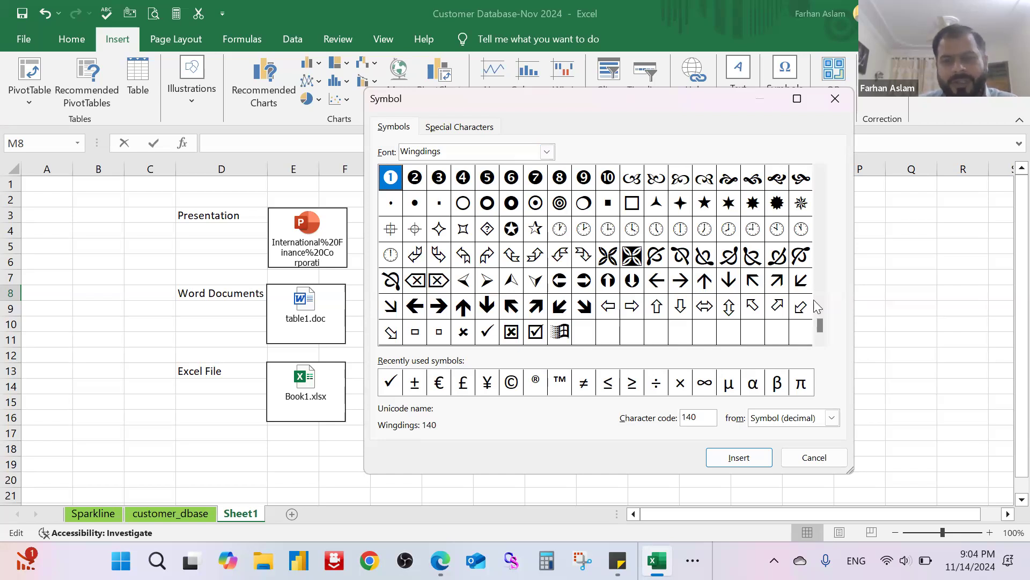
pyautogui.scroll(2, 821, 260)
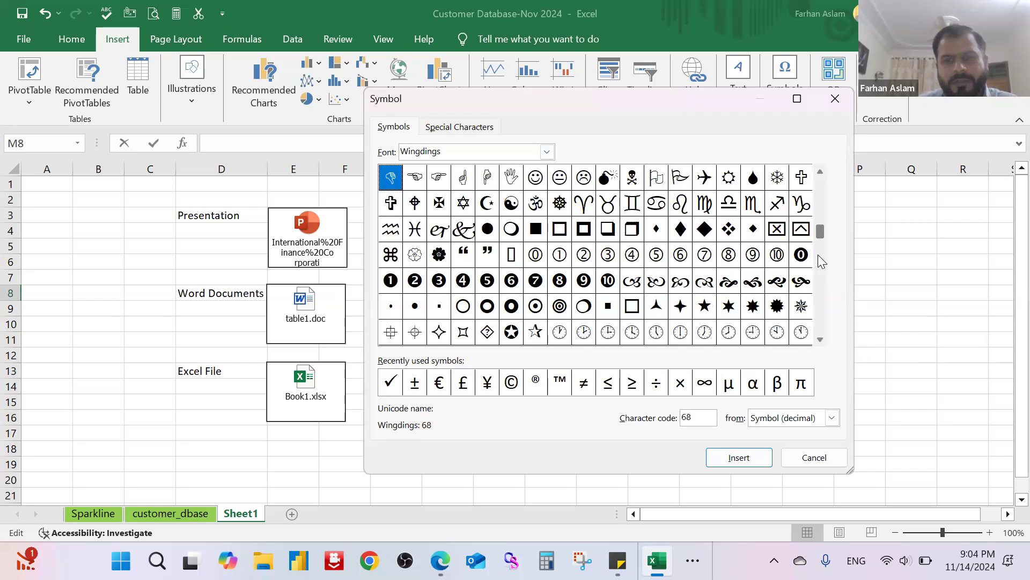
pyautogui.scroll(1, 826, 200)
pyautogui.moveTo(824, 189); pyautogui.dragTo(819, 306)
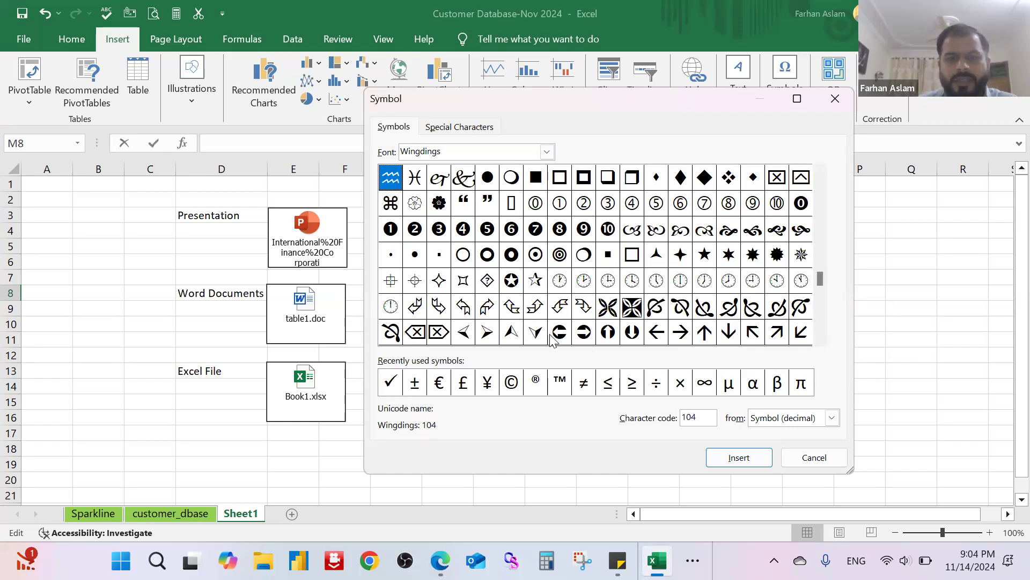
pyautogui.doubleClick(559, 280)
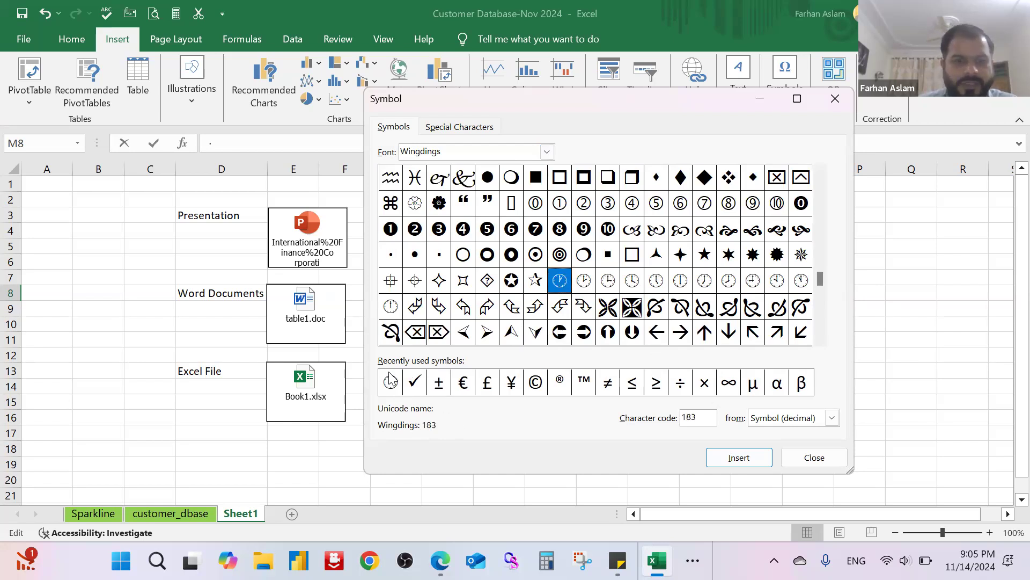
# Step: Add two more Wingdings clock-face symbols with character code 183 to cell M8 and commit the entry
pyautogui.click(747, 461)
pyautogui.click(727, 459)
pyautogui.click(798, 457)
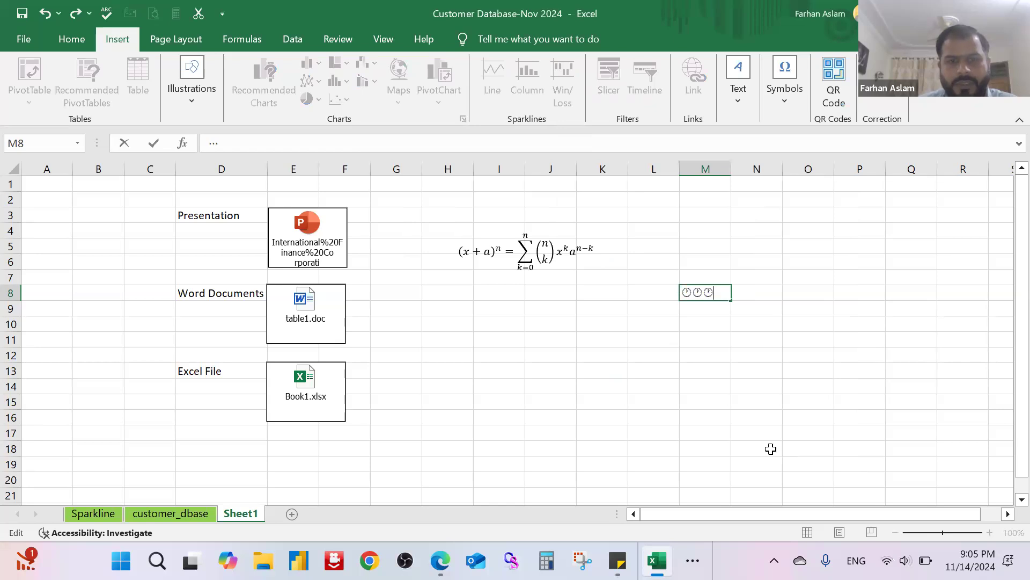
pyautogui.click(703, 326)
pyautogui.click(623, 320)
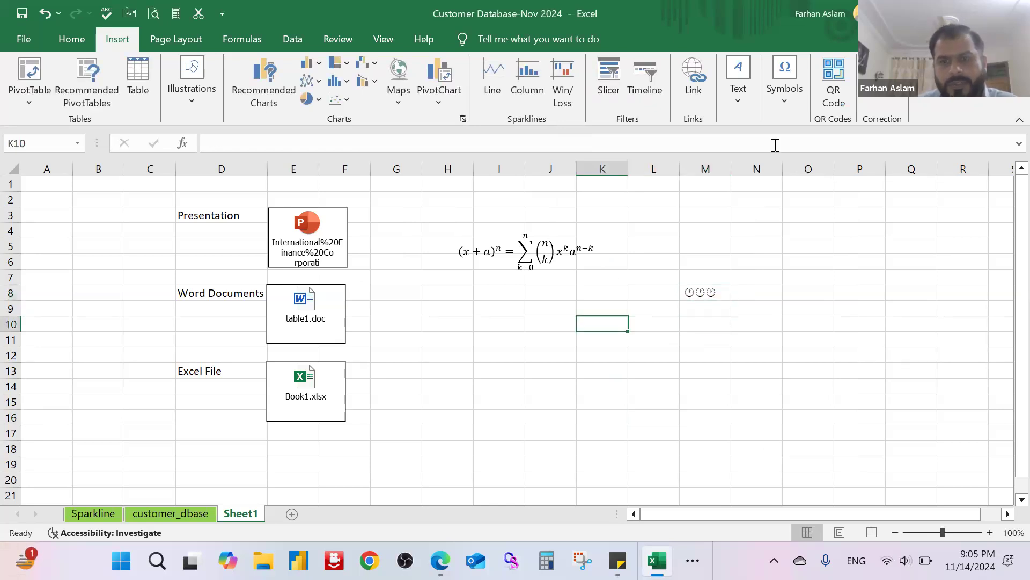
pyautogui.click(790, 100)
pyautogui.click(828, 151)
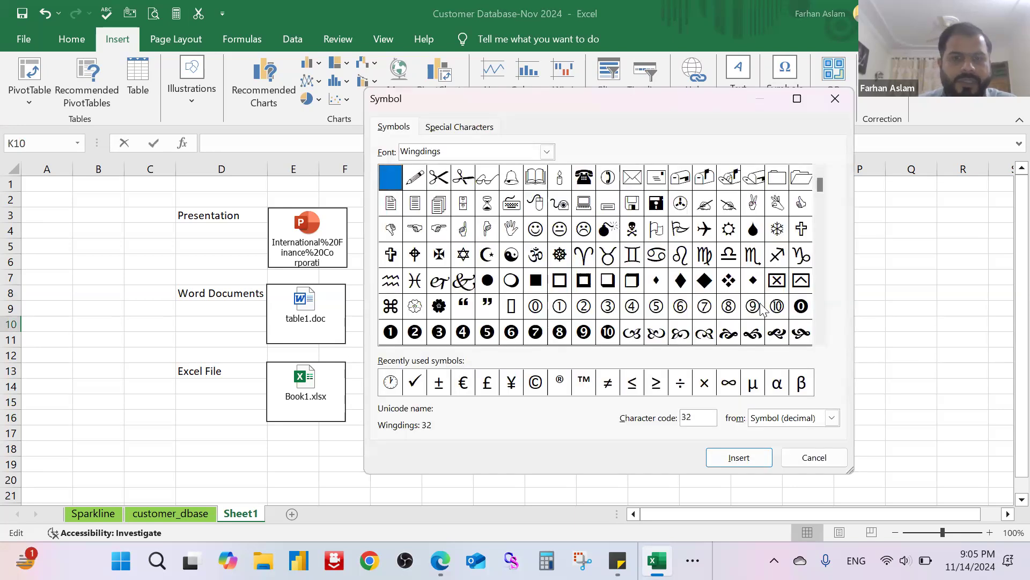
pyautogui.click(835, 99)
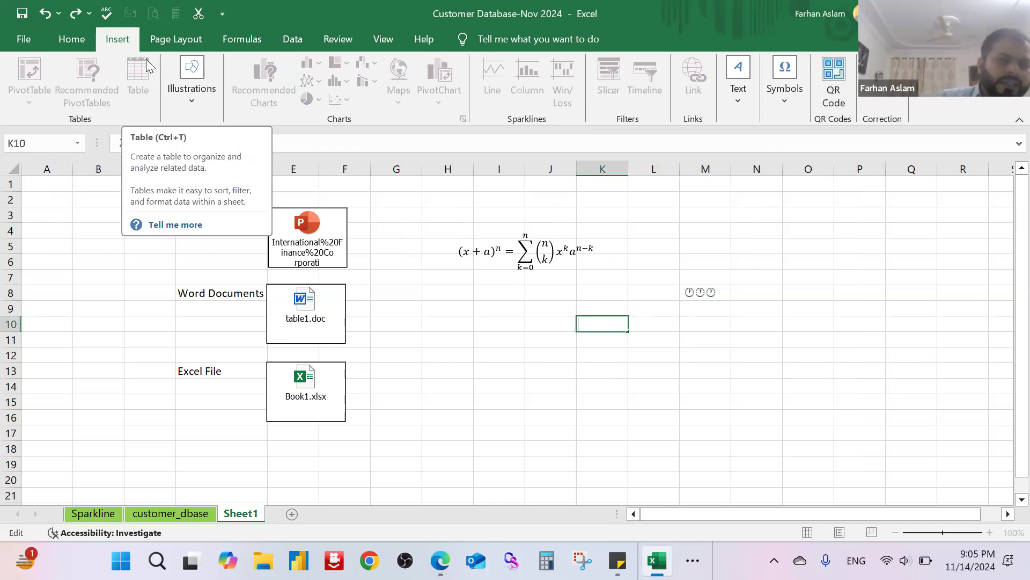
# Step: Apply the Gallery theme to the workbook from the customer_dbase sheet
pyautogui.click(176, 39)
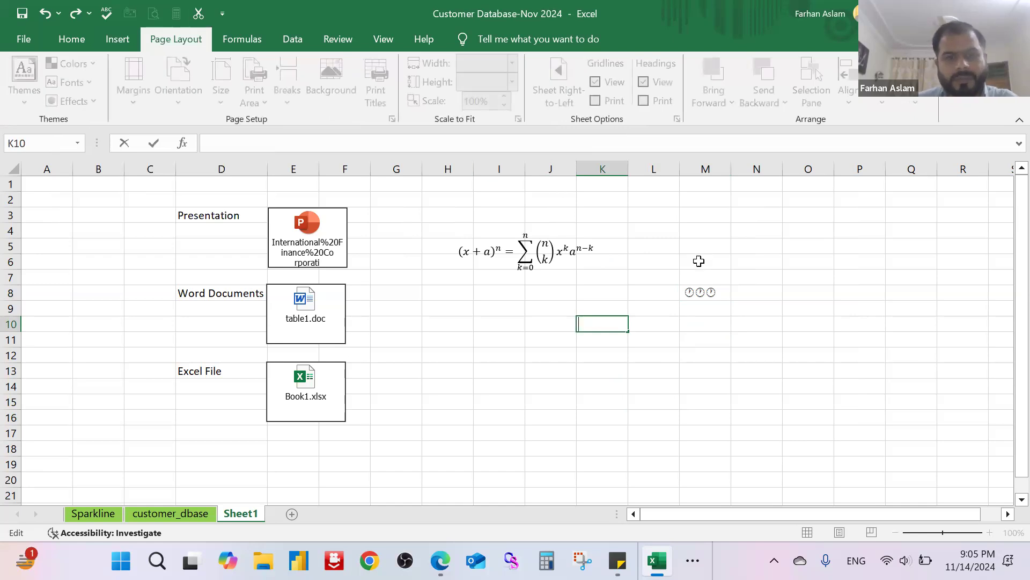
pyautogui.click(155, 513)
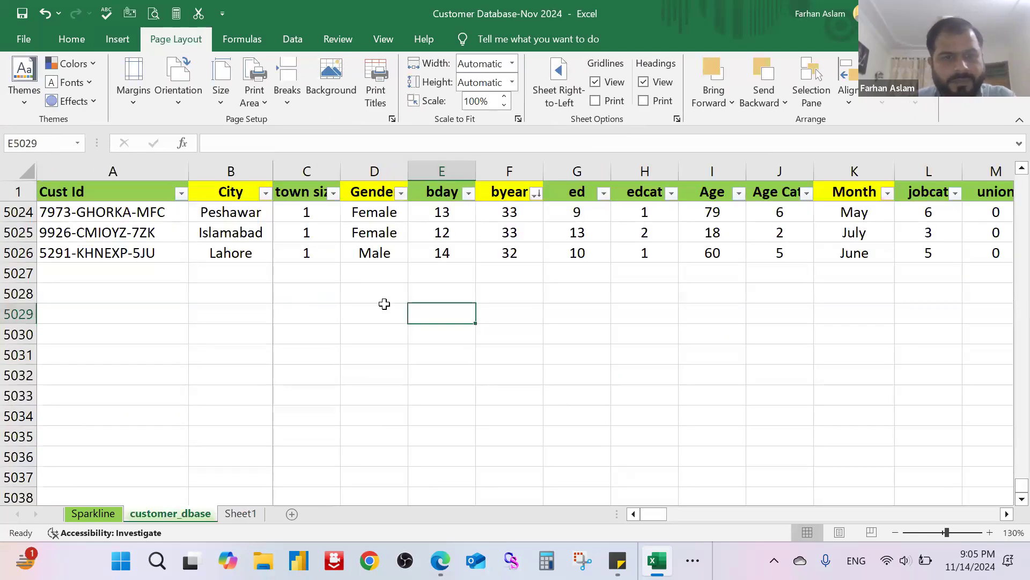
pyautogui.click(384, 305)
pyautogui.scroll(20, 272, 290)
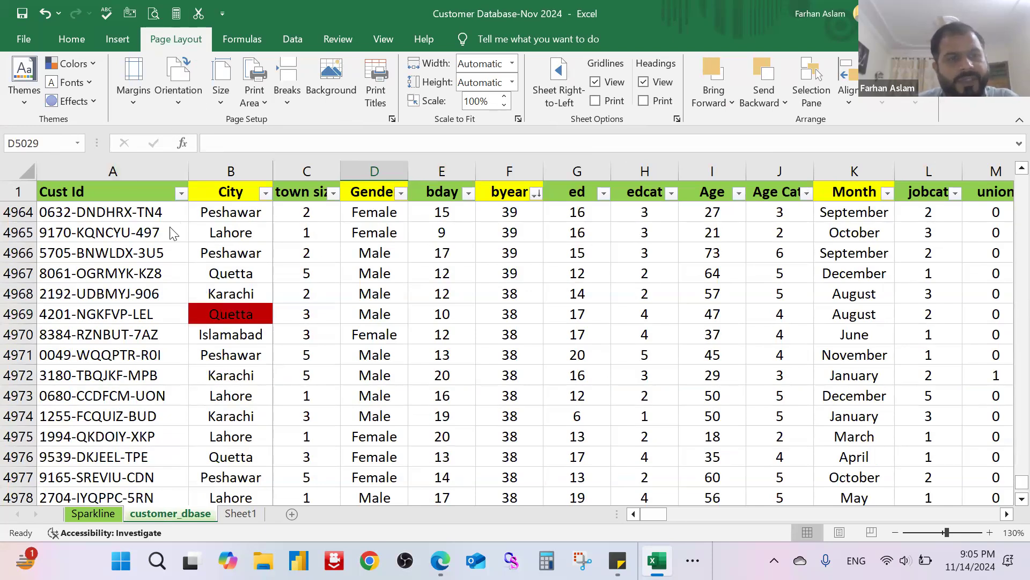
pyautogui.moveTo(382, 232); pyautogui.dragTo(708, 397)
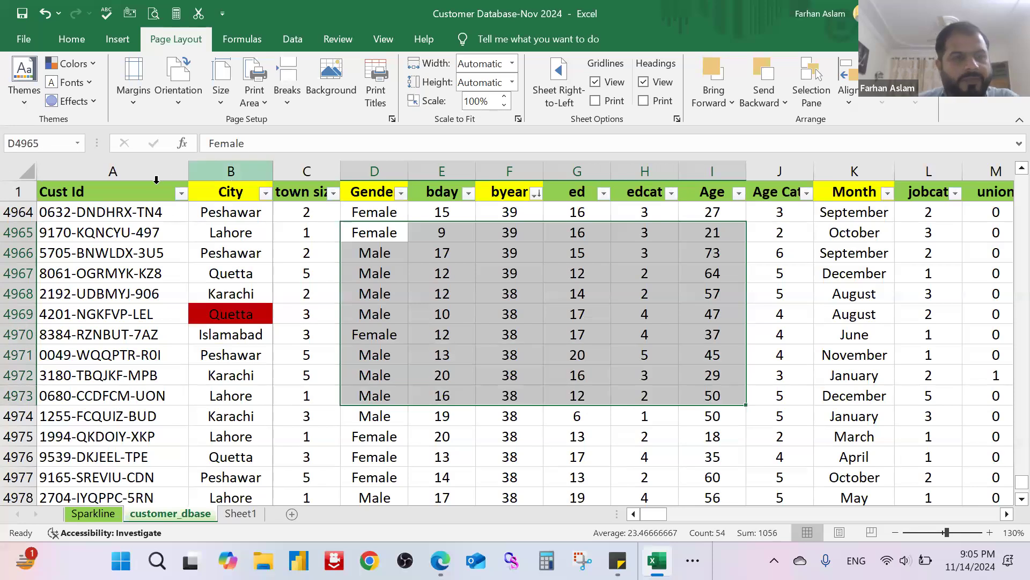
pyautogui.click(24, 102)
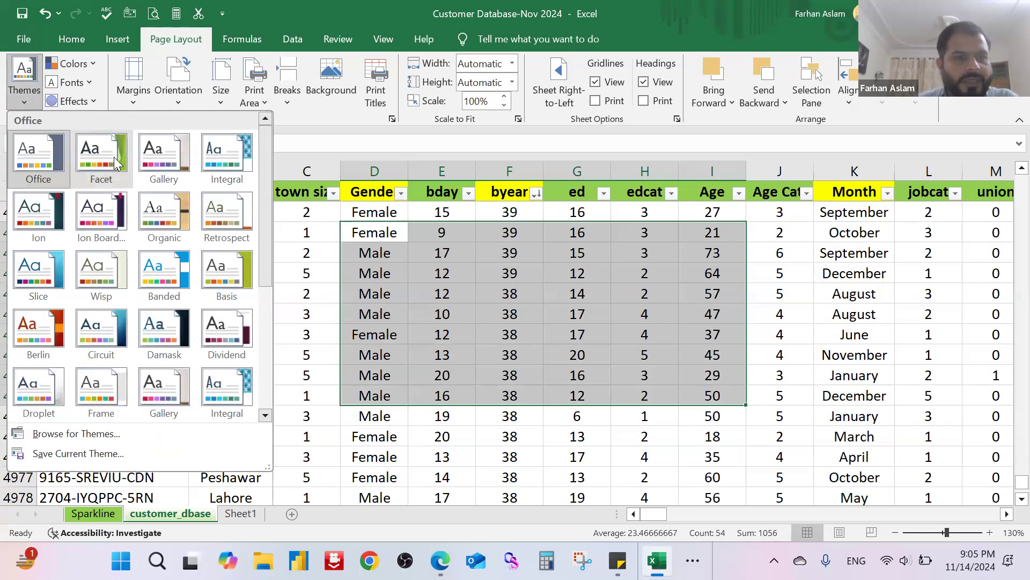
pyautogui.click(164, 156)
pyautogui.click(505, 234)
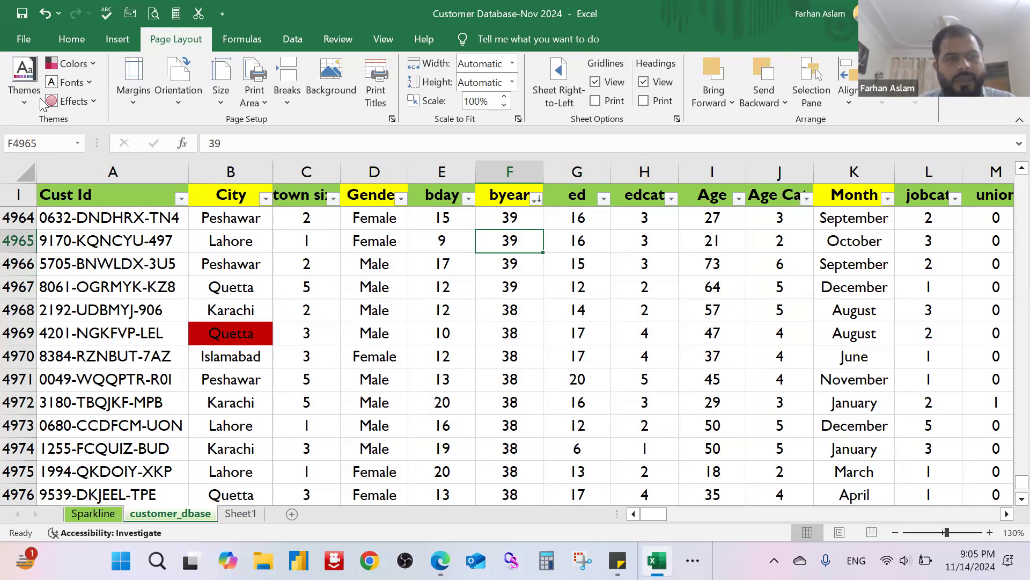
# Step: Select the whole customer_dbase sheet and apply the Integral theme
pyautogui.click(23, 102)
pyautogui.click(22, 102)
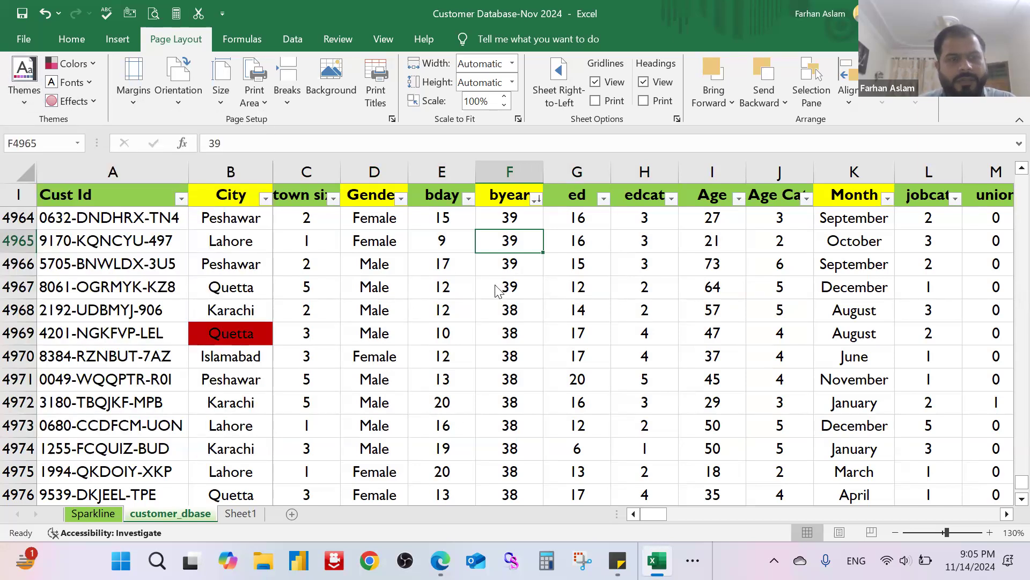
pyautogui.scroll(5, 6, 181)
pyautogui.click(25, 173)
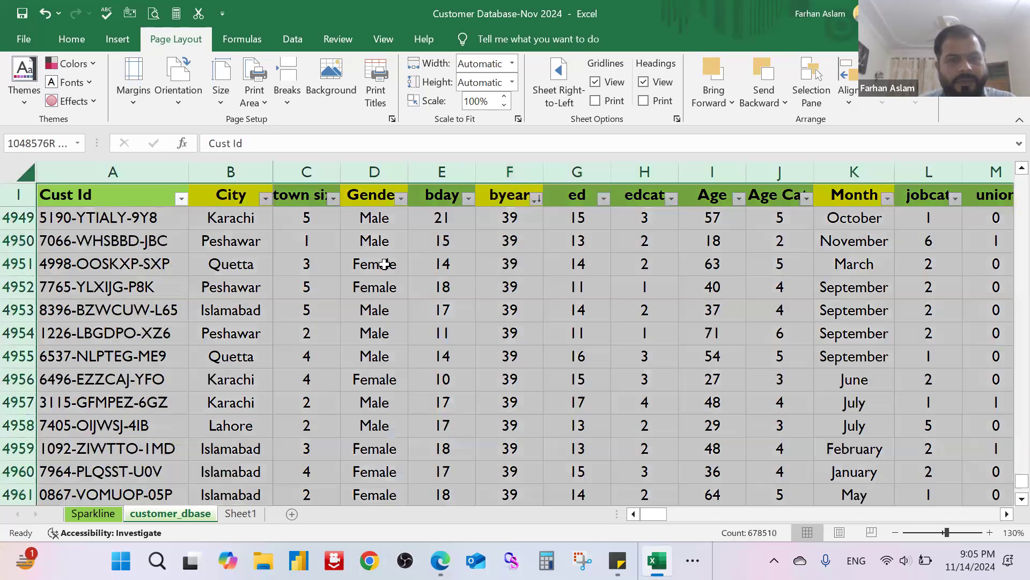
pyautogui.click(24, 104)
pyautogui.click(239, 160)
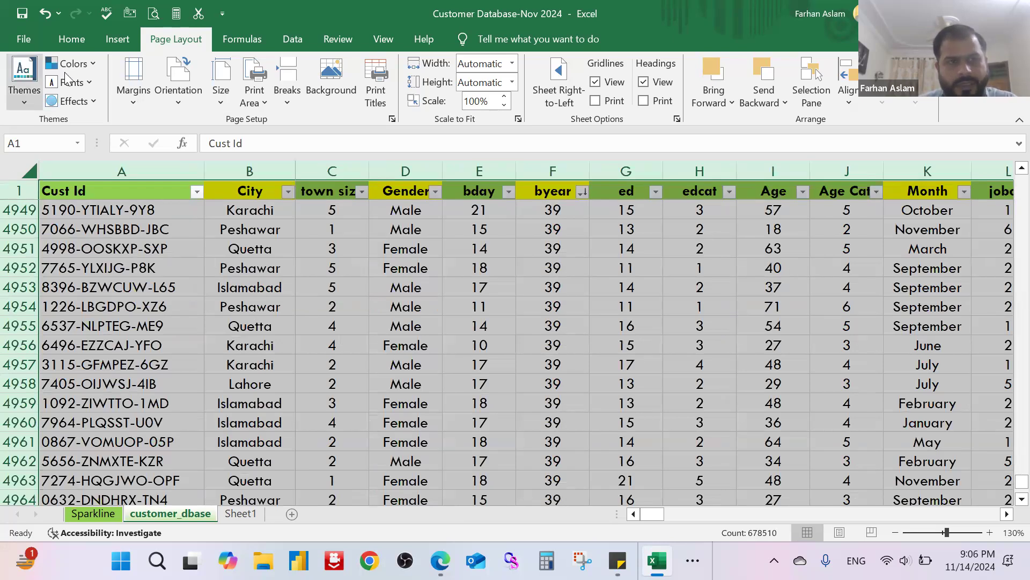
pyautogui.click(89, 65)
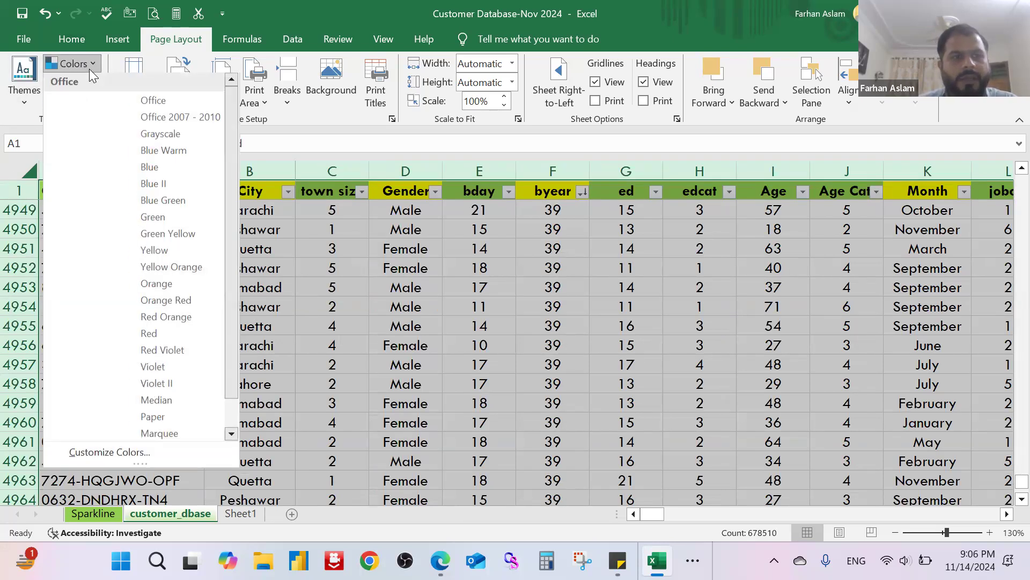
pyautogui.press('Escape')
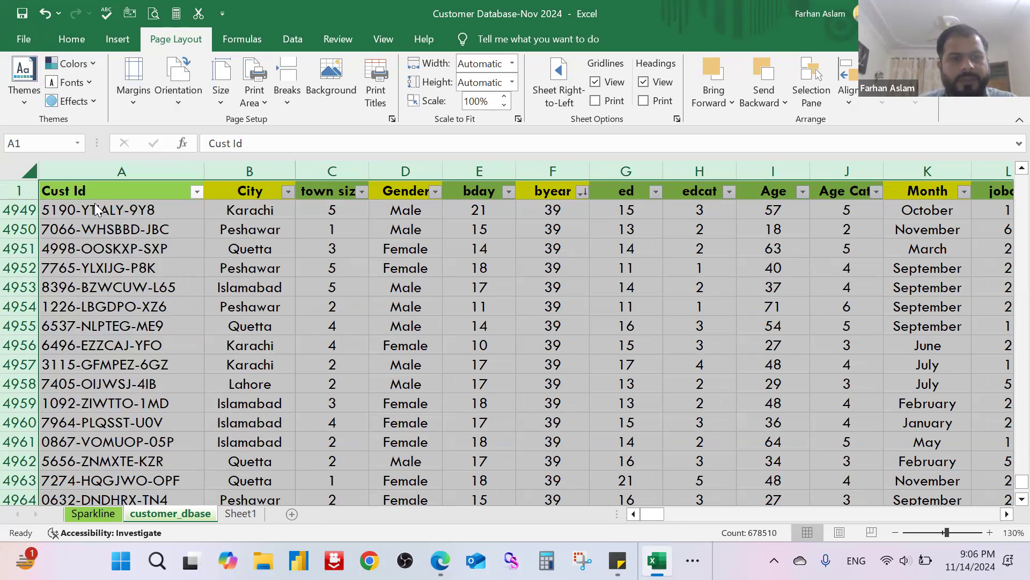
pyautogui.click(271, 285)
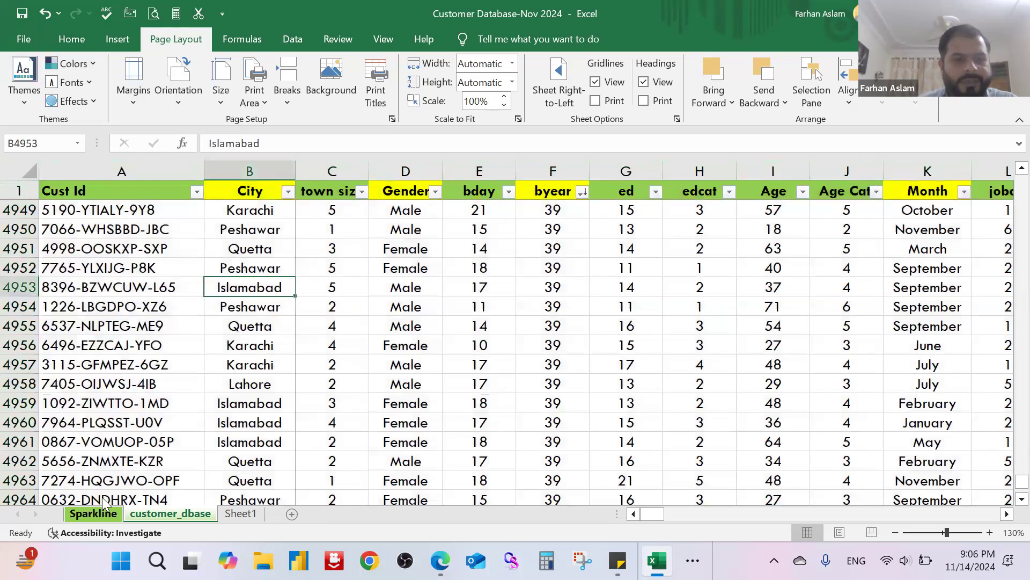
# Step: On the Sparkline sheet, select the income table A1:F5 and apply the Dividend theme
pyautogui.click(93, 513)
pyautogui.click(405, 357)
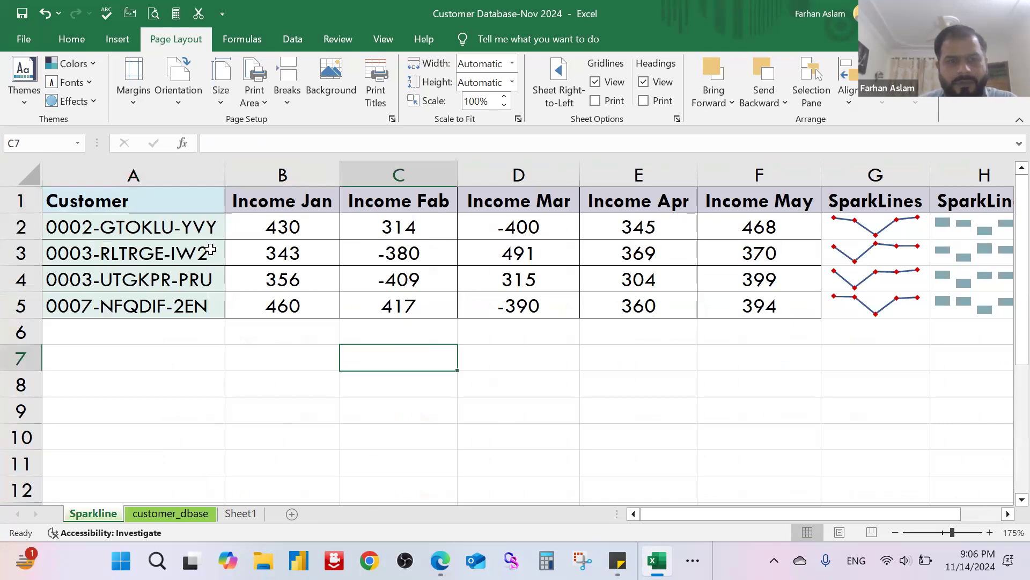
pyautogui.moveTo(199, 203); pyautogui.dragTo(723, 301)
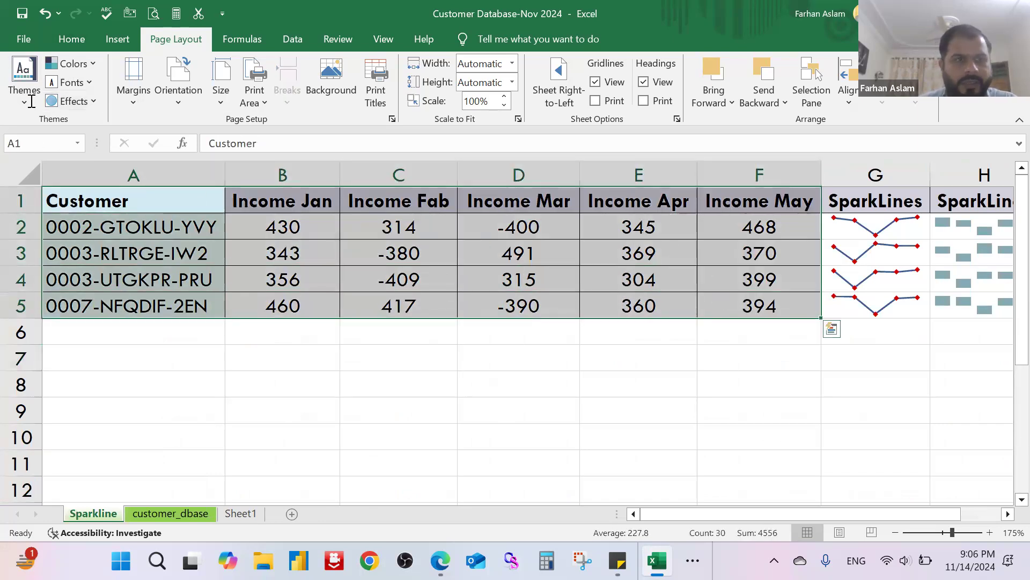
pyautogui.click(24, 78)
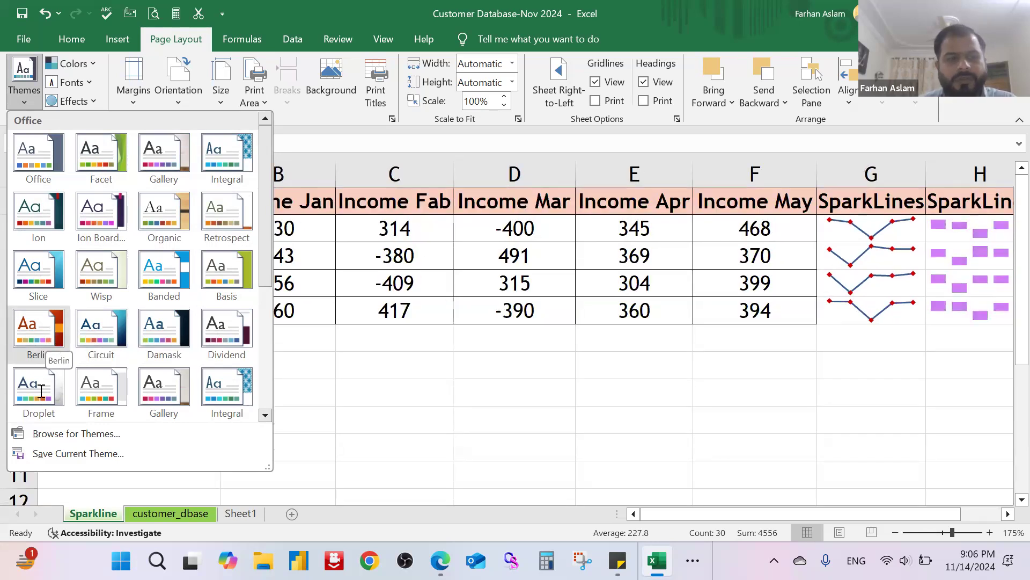
pyautogui.click(220, 330)
pyautogui.click(367, 399)
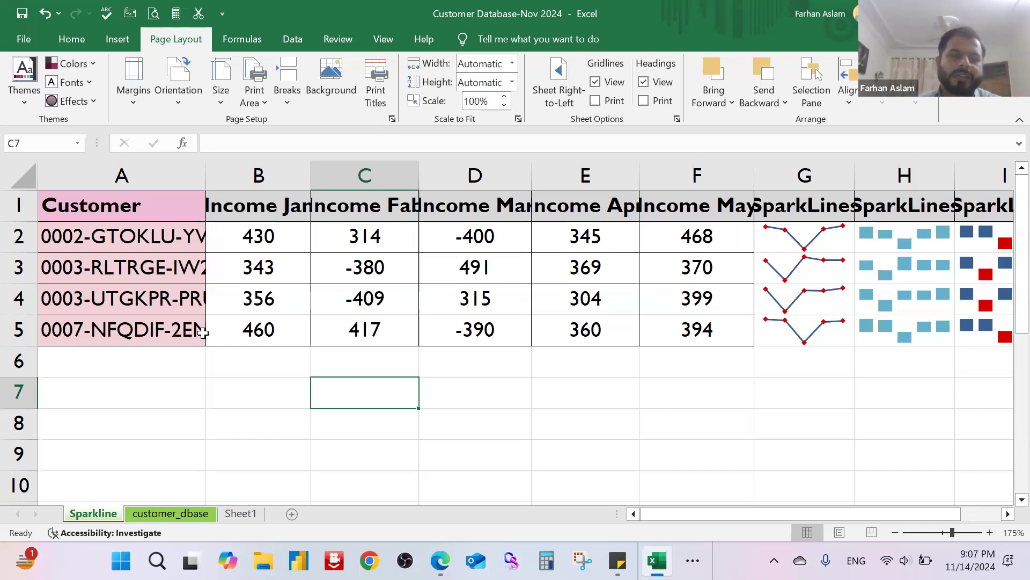
# Step: On the customer_dbase sheet, switch the displayed gridlines off and on again, and turn on gridline printing
pyautogui.click(184, 514)
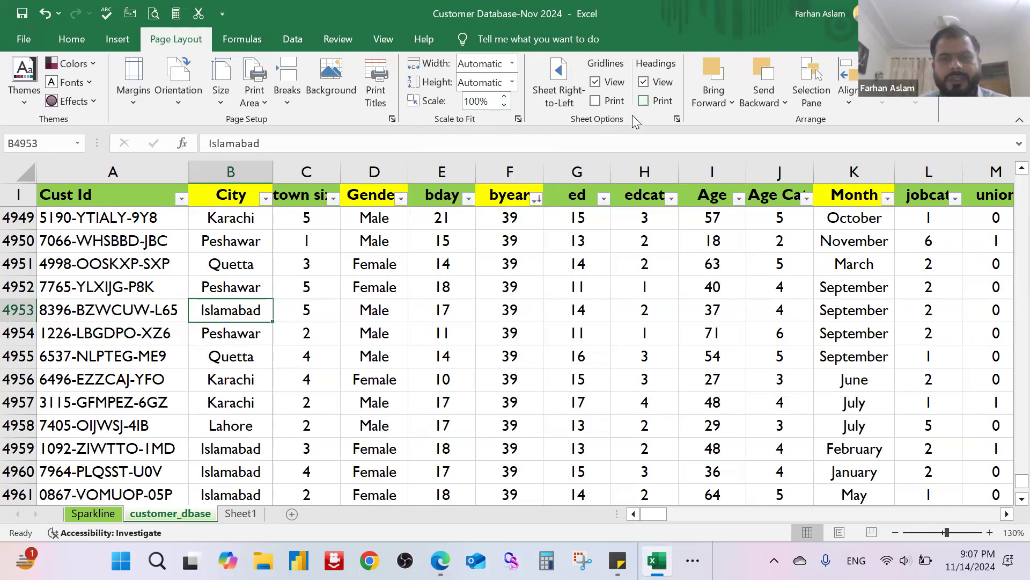
pyautogui.click(491, 260)
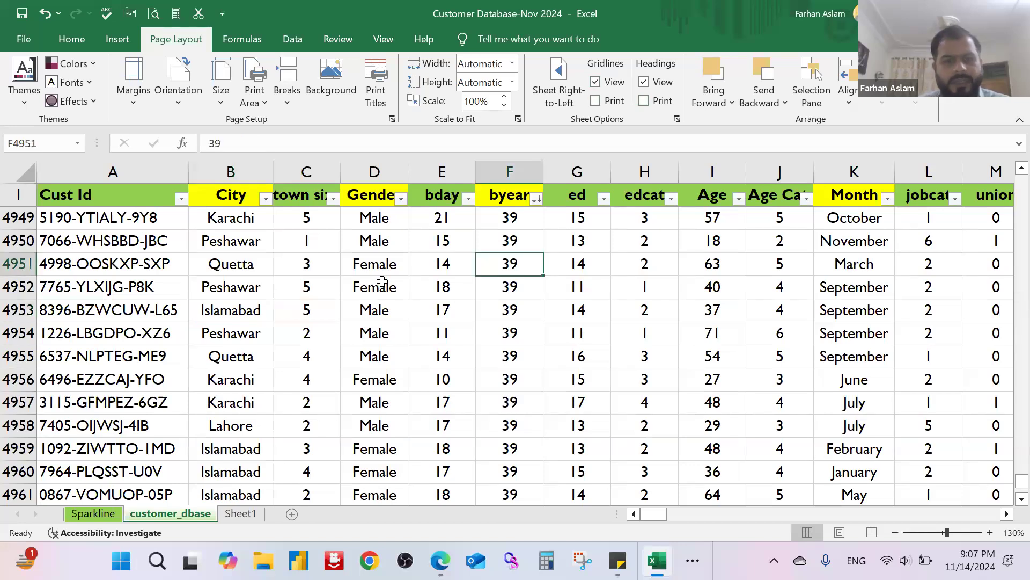
pyautogui.keyDown('ctrl'); pyautogui.scroll(-3, 382, 283); pyautogui.keyUp('ctrl')
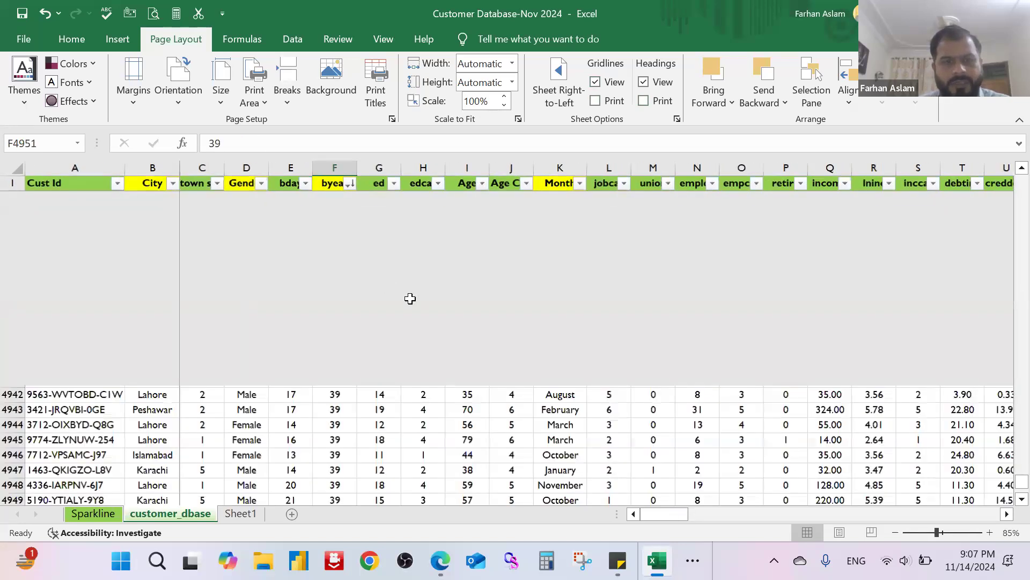
pyautogui.scroll(20, 410, 299)
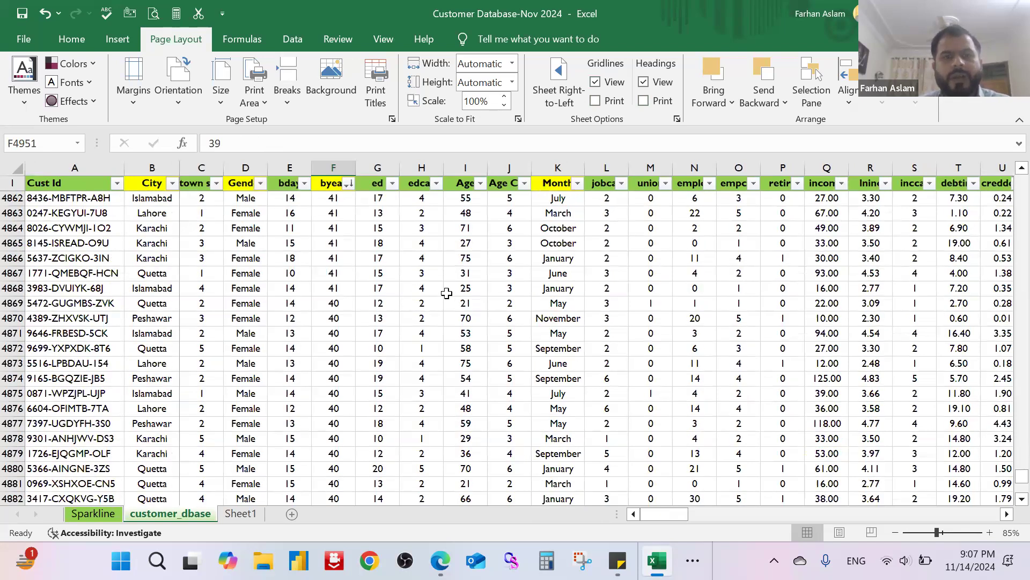
pyautogui.click(595, 83)
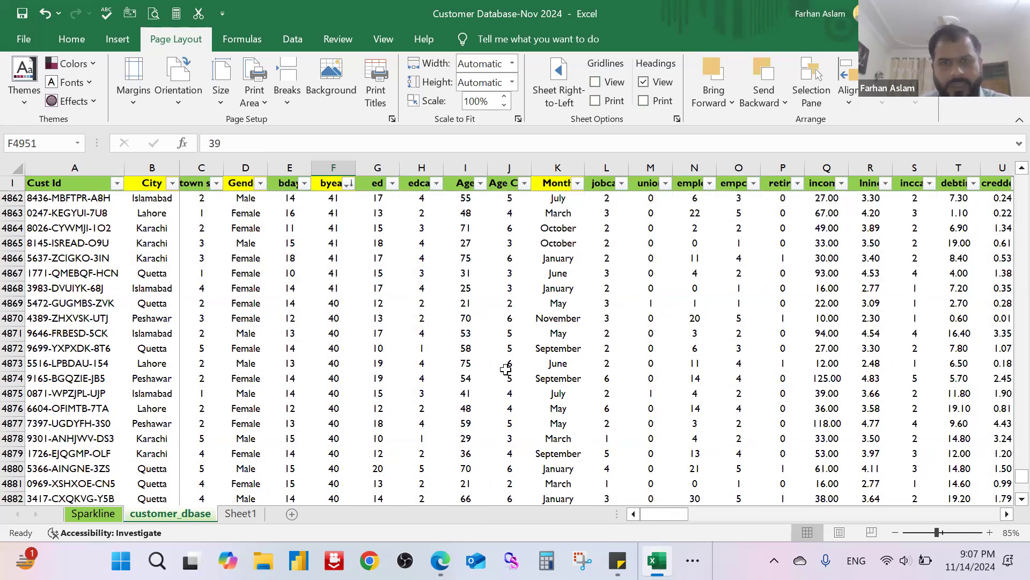
pyautogui.click(596, 83)
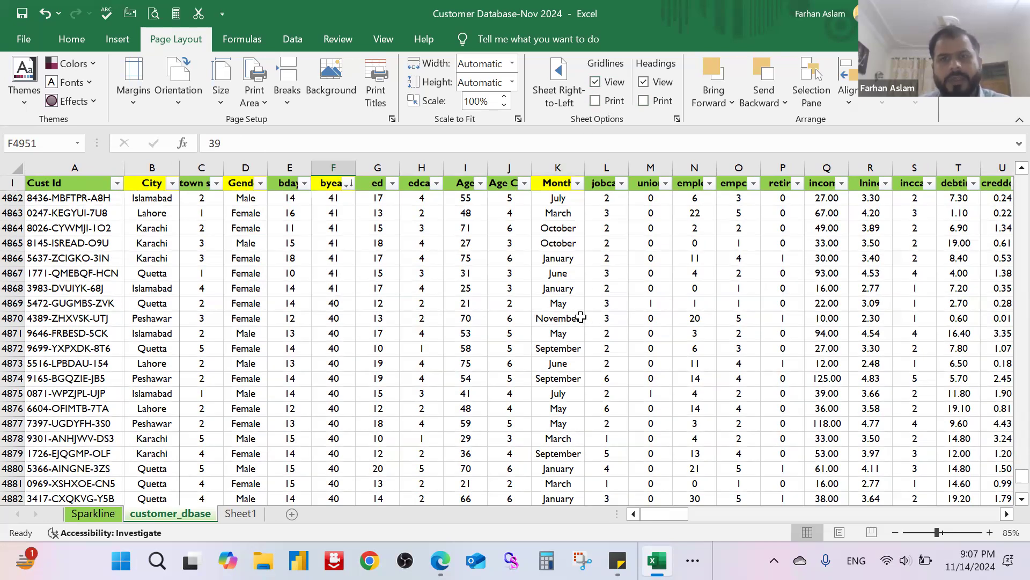
pyautogui.click(596, 102)
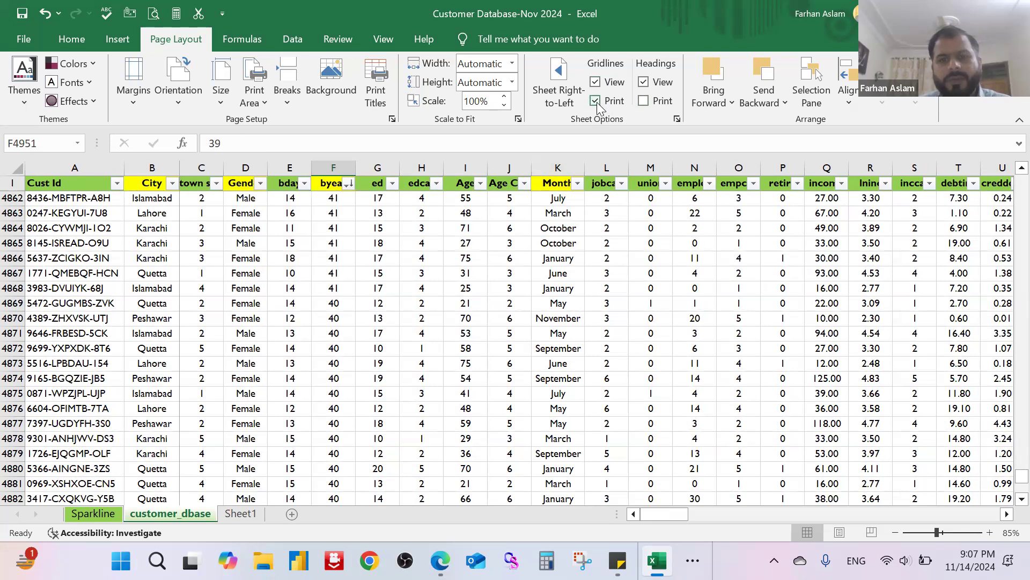
pyautogui.click(598, 102)
pyautogui.click(597, 103)
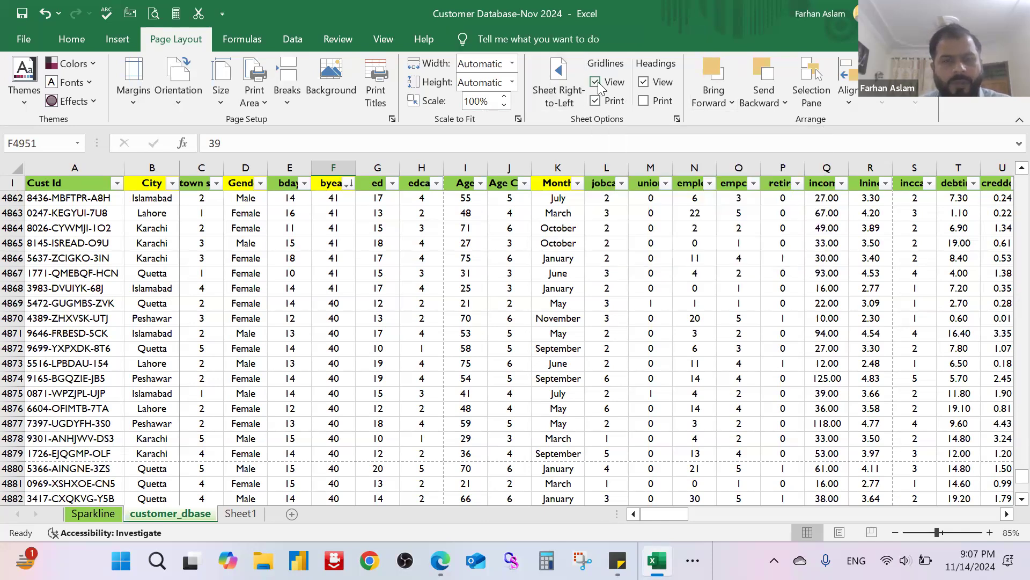
# Step: Hide the gridlines of the customer_dbase sheet and show them again using the workbook view options
pyautogui.click(382, 41)
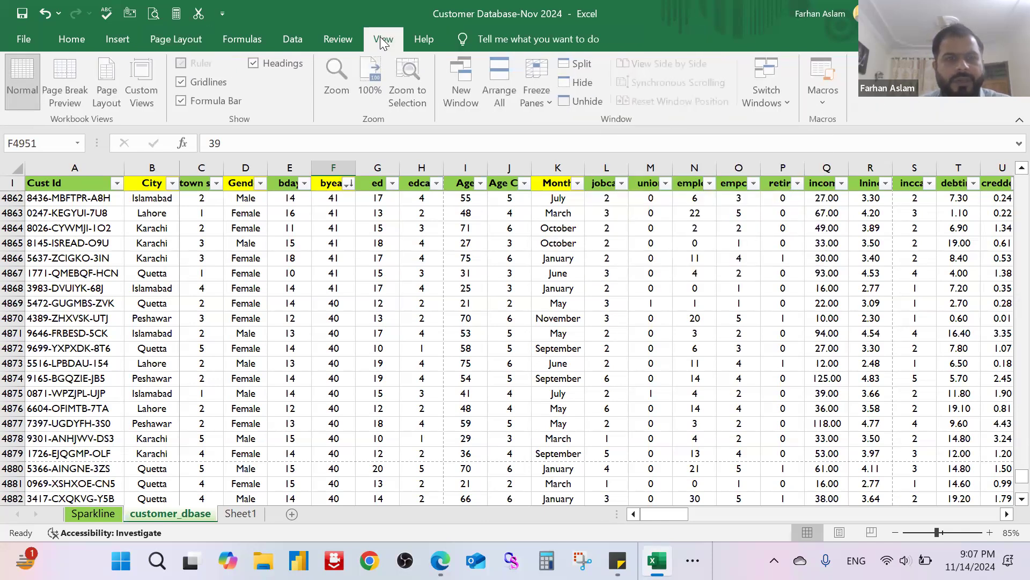
pyautogui.click(182, 82)
pyautogui.click(181, 82)
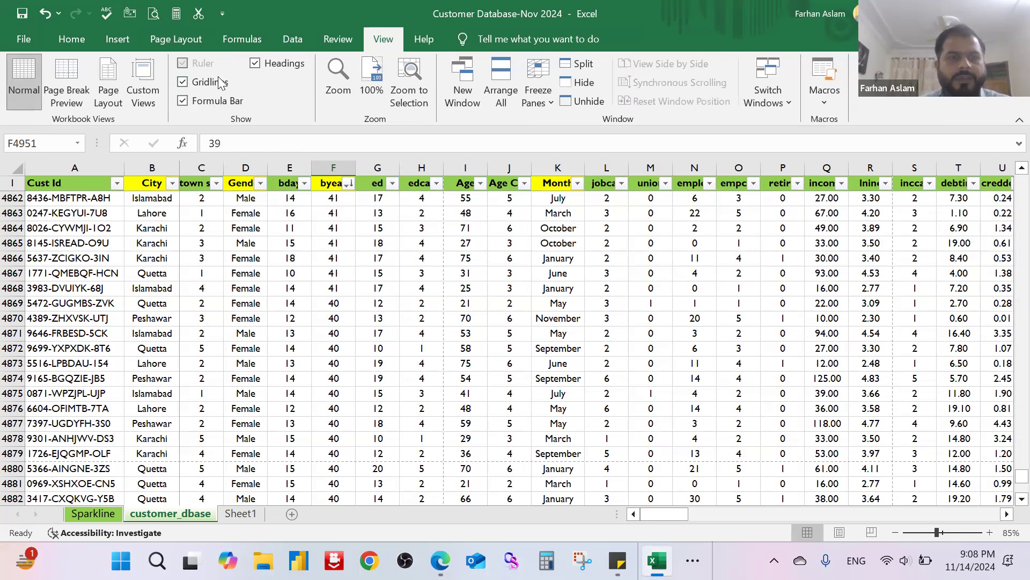
pyautogui.click(181, 43)
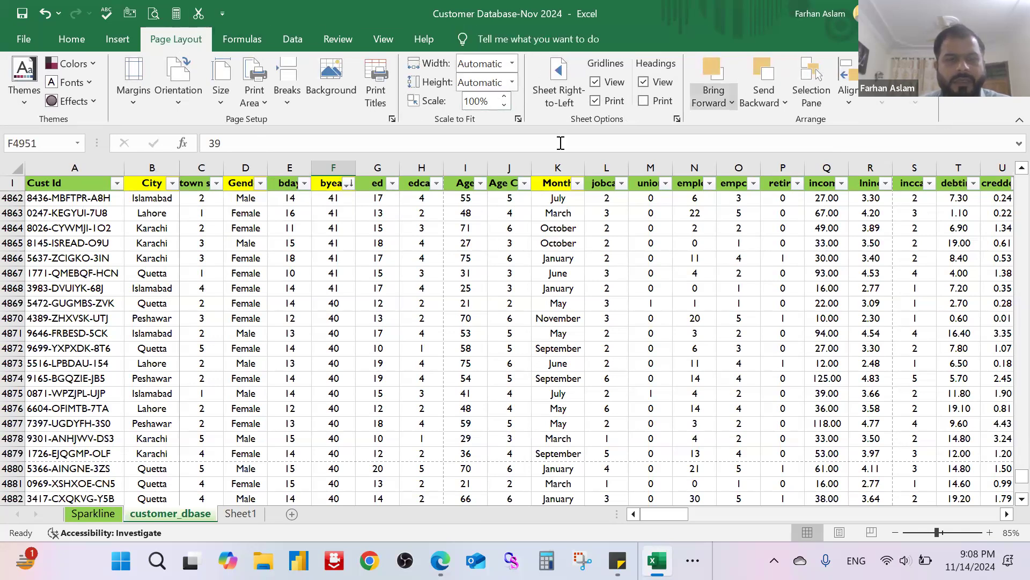
pyautogui.click(242, 39)
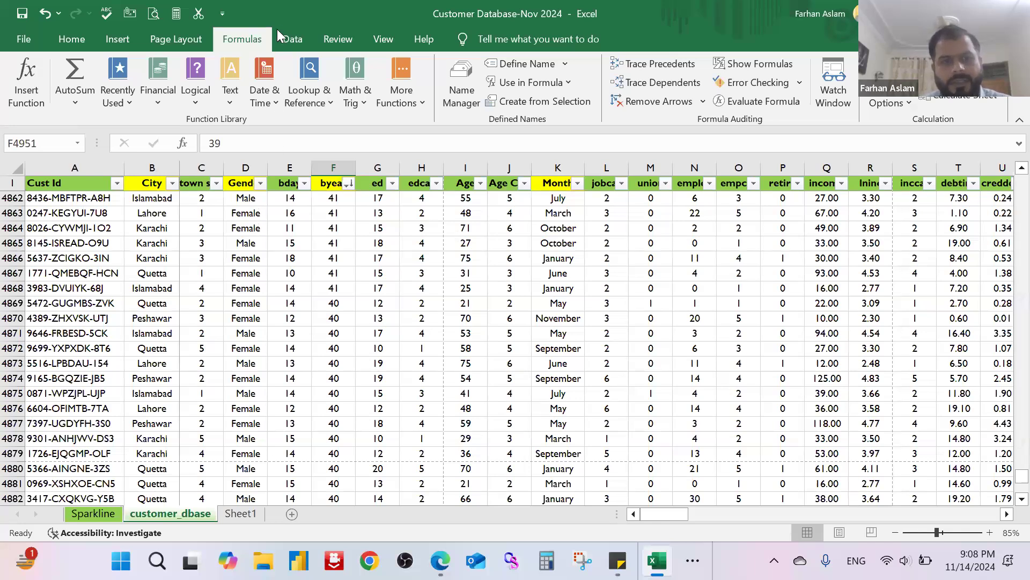
pyautogui.click(293, 38)
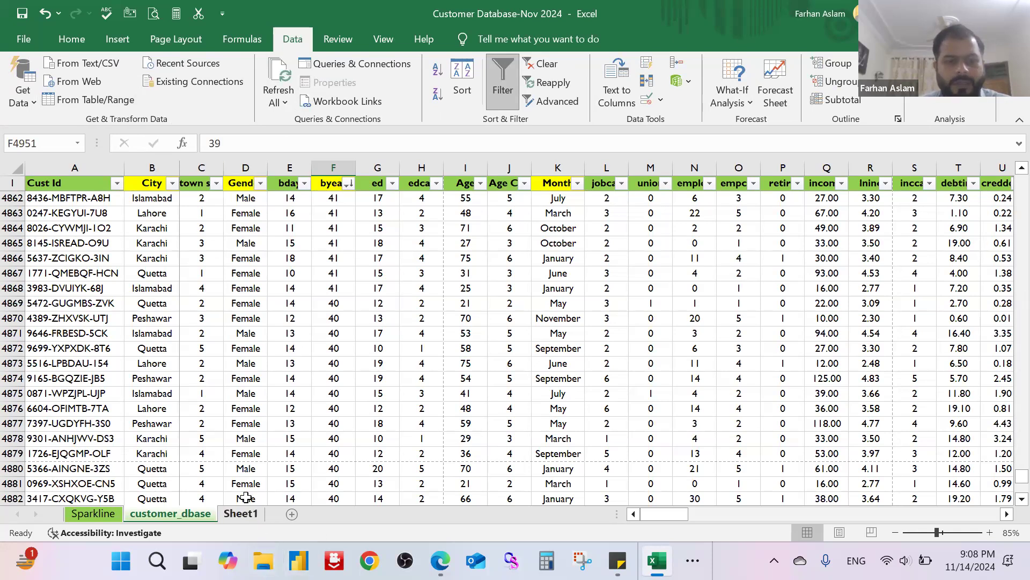
# Step: Add a new worksheet after Sheet1 and select its cell C2
pyautogui.click(241, 513)
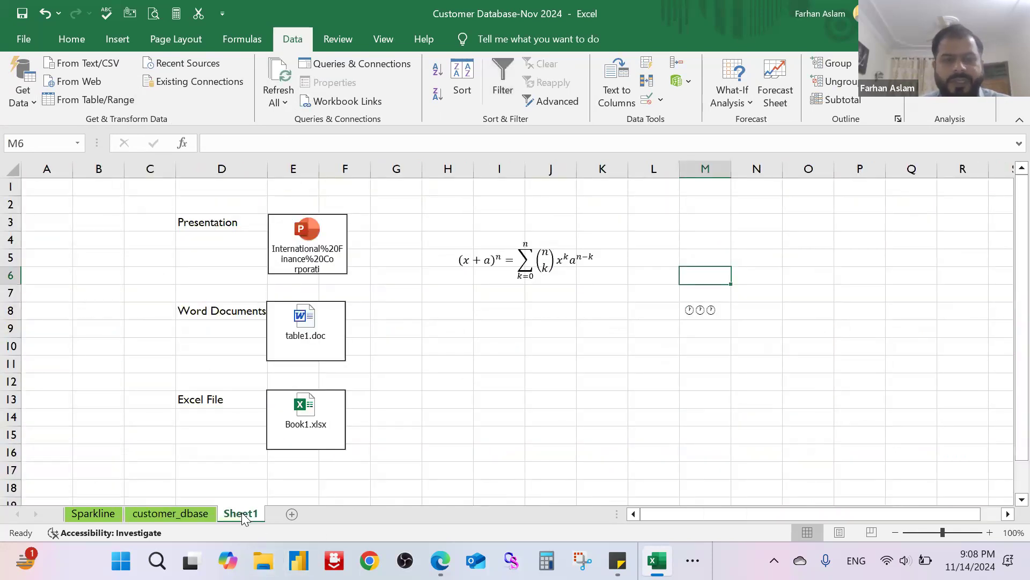
pyautogui.click(292, 514)
pyautogui.click(161, 210)
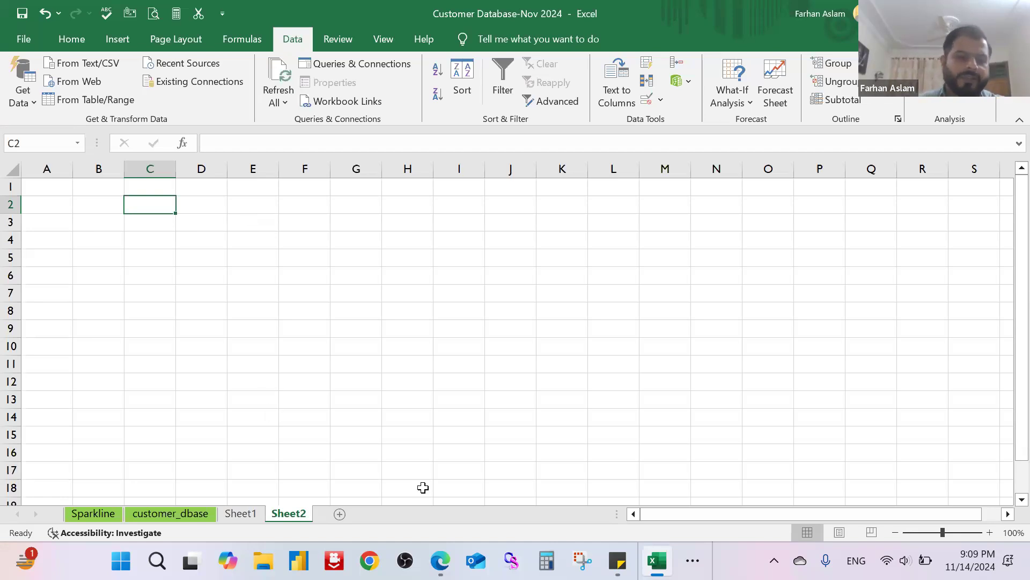
# Step: Switch to the Edge browser and search the web for "fifa world cup countries list" in a new tab
pyautogui.click(440, 560)
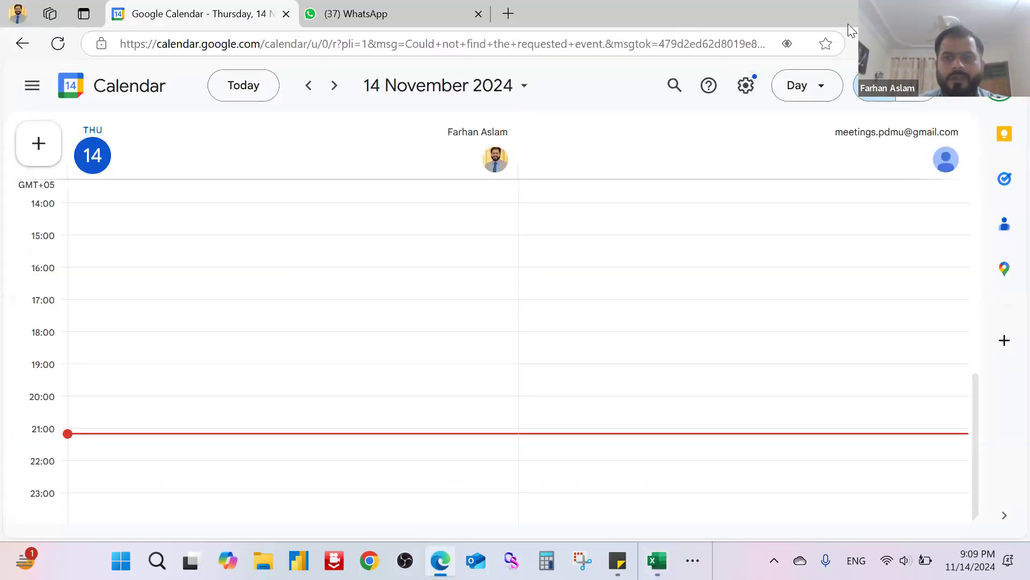
pyautogui.click(975, 11)
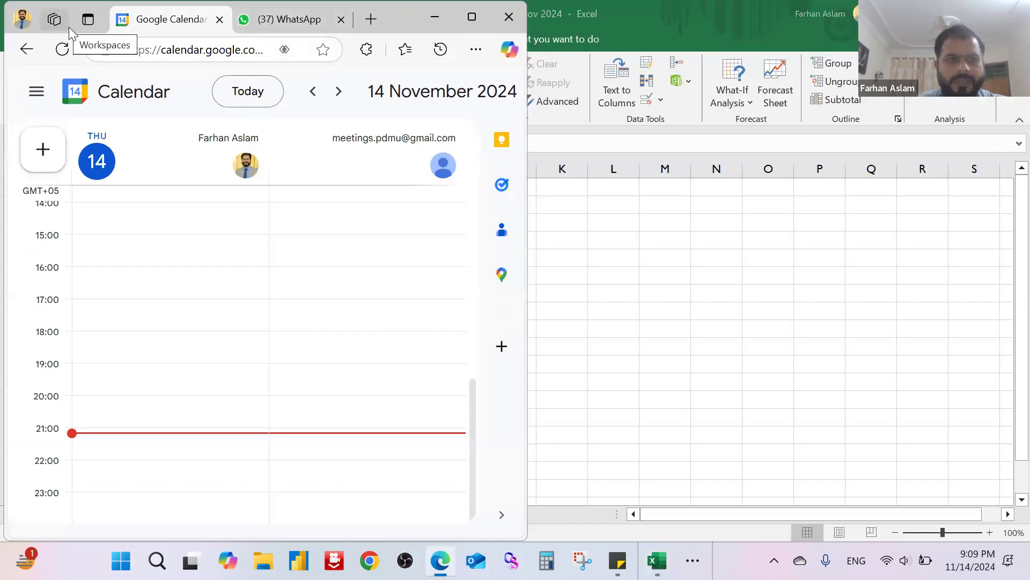
pyautogui.click(371, 19)
pyautogui.click(202, 50)
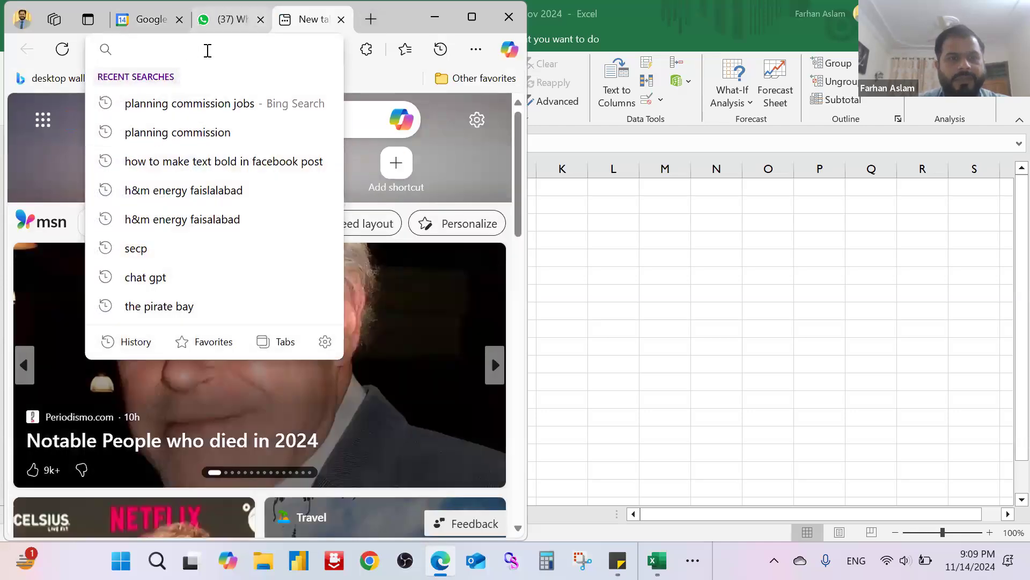
pyautogui.write('fif')
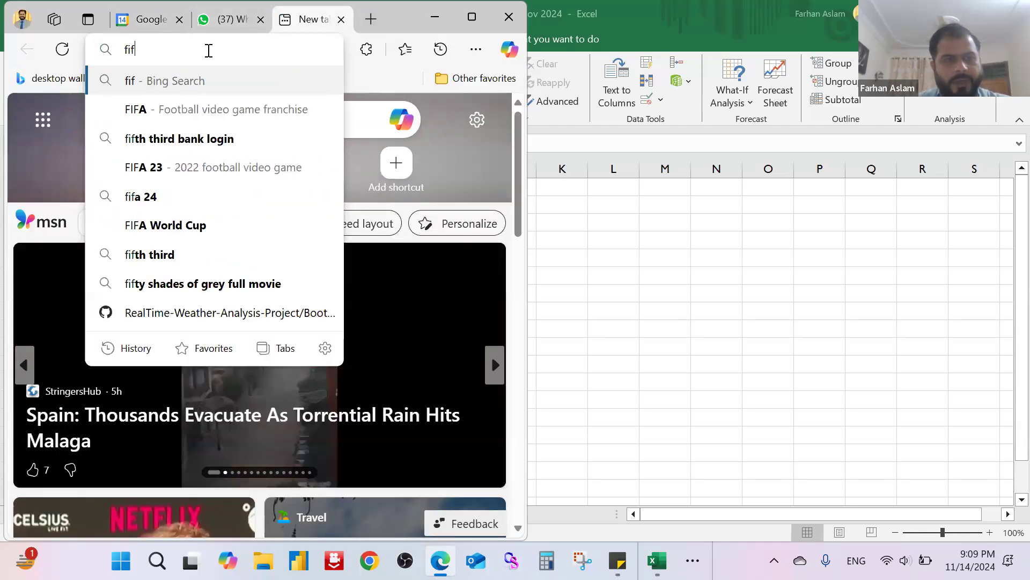
pyautogui.write('a worl')
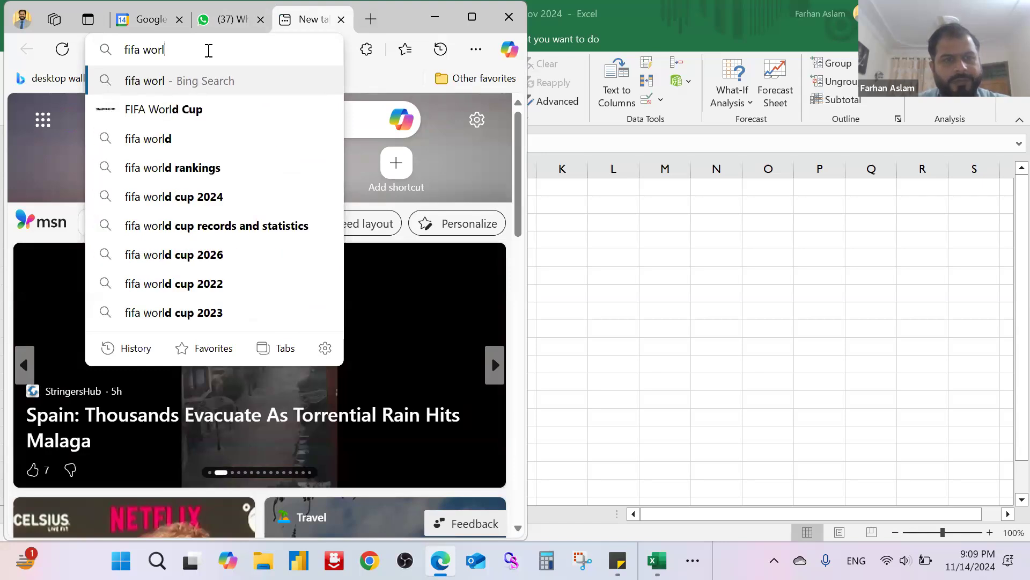
pyautogui.write('d cup')
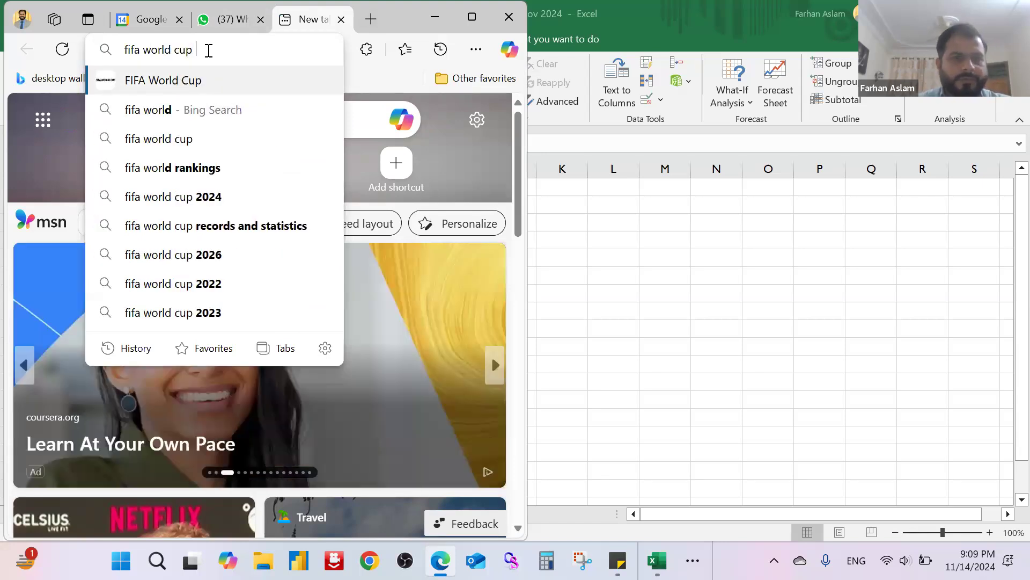
pyautogui.write(' cou')
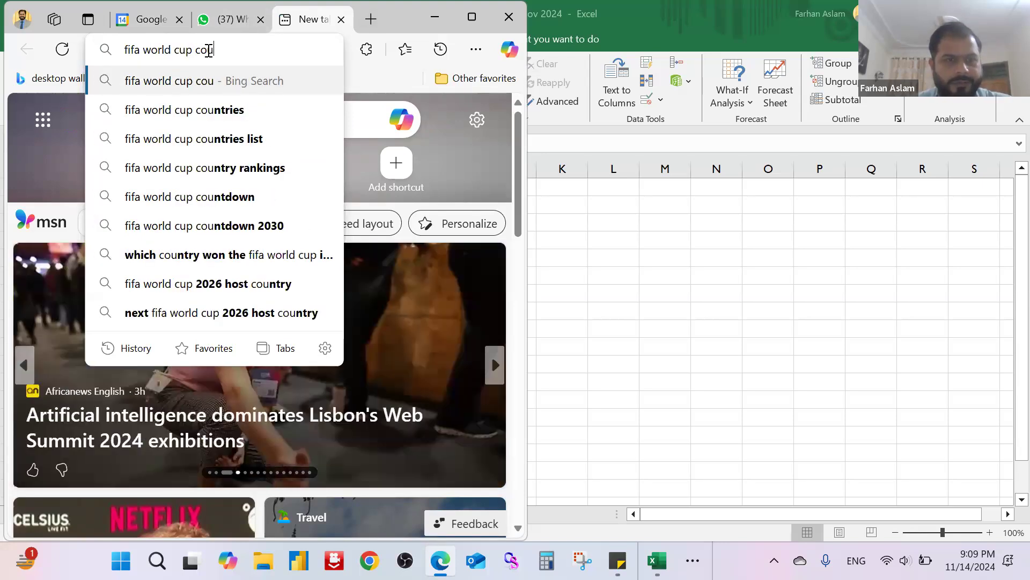
pyautogui.press('BackSpace')
pyautogui.write('untries li')
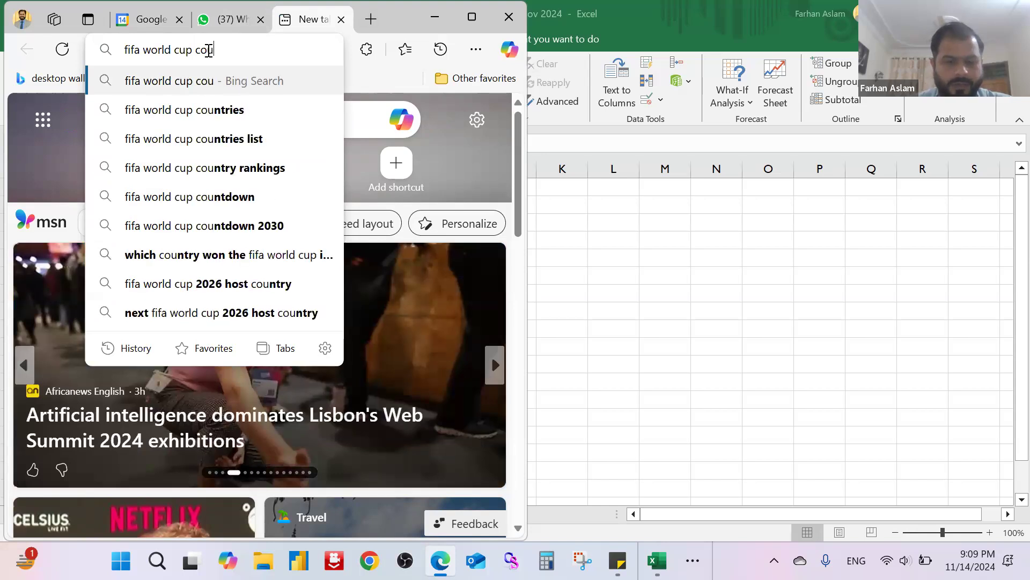
pyautogui.write('st')
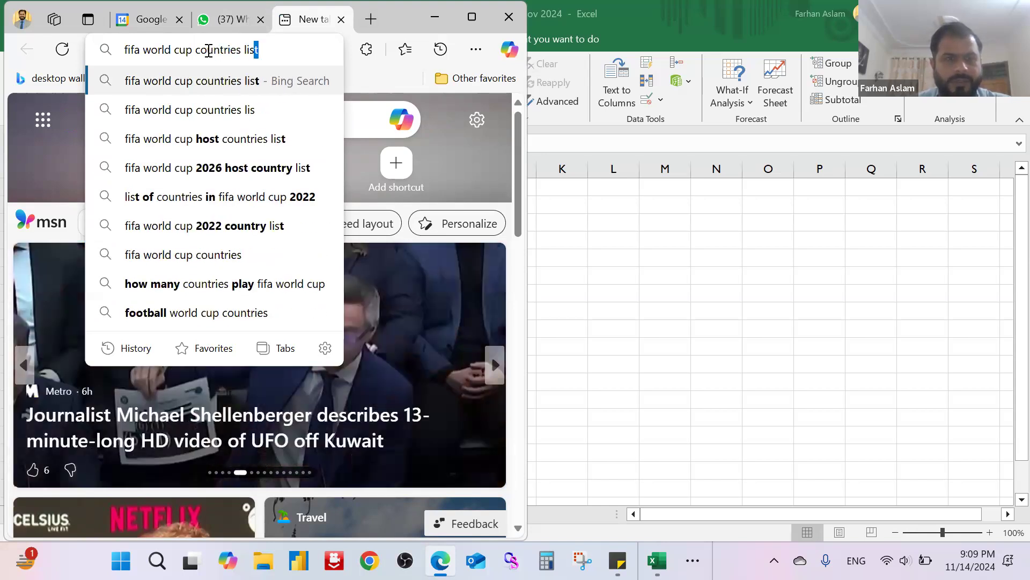
pyautogui.press('Return')
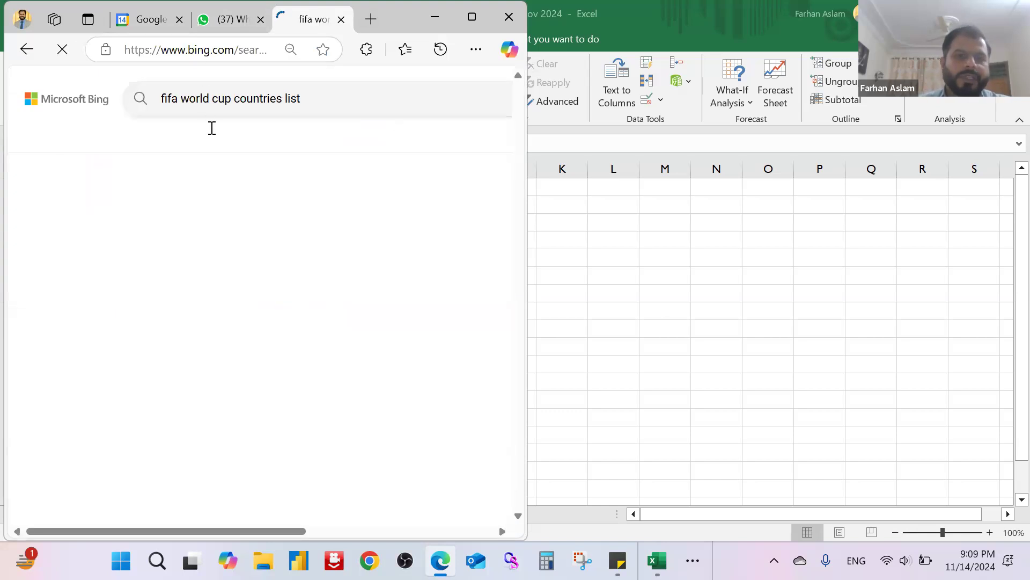
# Step: Open the Wikipedia result "List of FIFA World Cup finals" and maximize the browser window
pyautogui.scroll(-5, 160, 334)
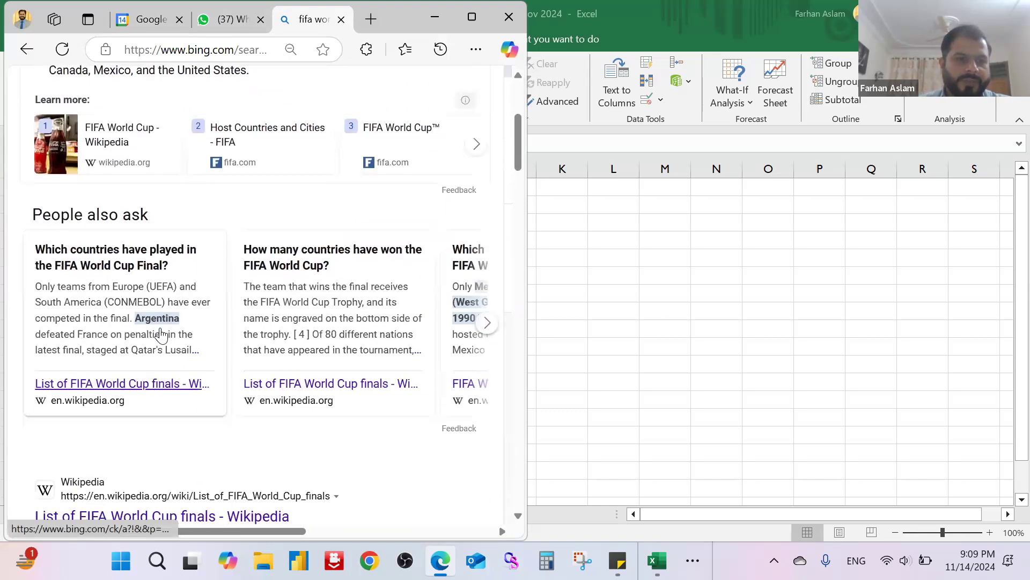
pyautogui.scroll(-3, 173, 385)
pyautogui.click(180, 366)
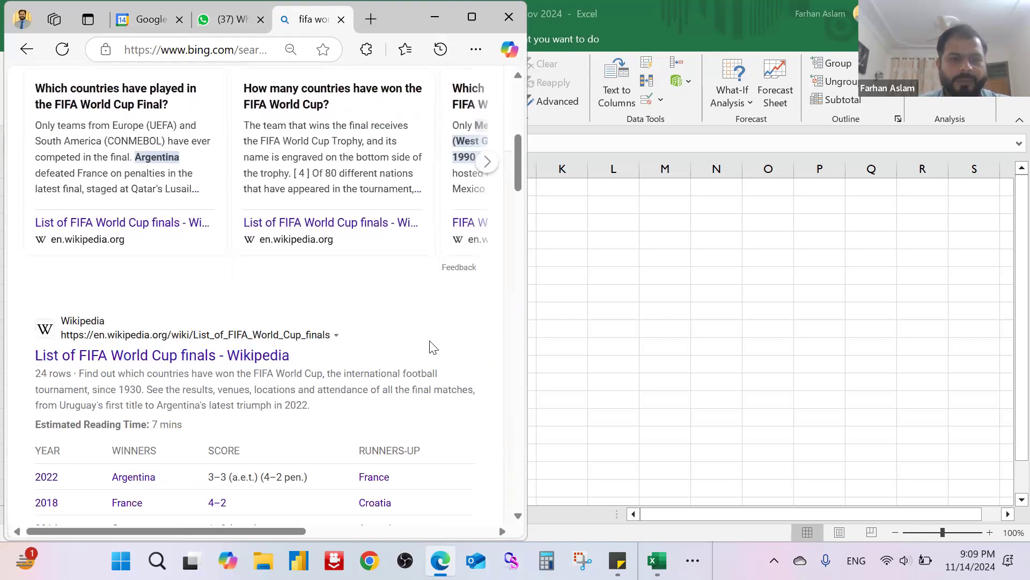
pyautogui.doubleClick(398, 26)
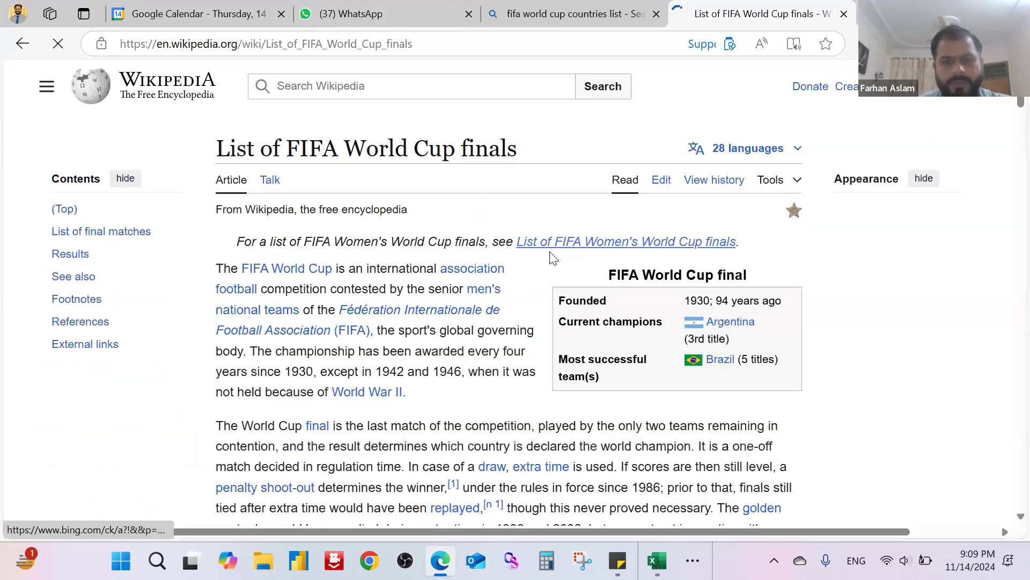
# Step: Locate the finals table in the Wikipedia article and copy the page's URL
pyautogui.scroll(-5, 551, 257)
pyautogui.scroll(-9, 550, 263)
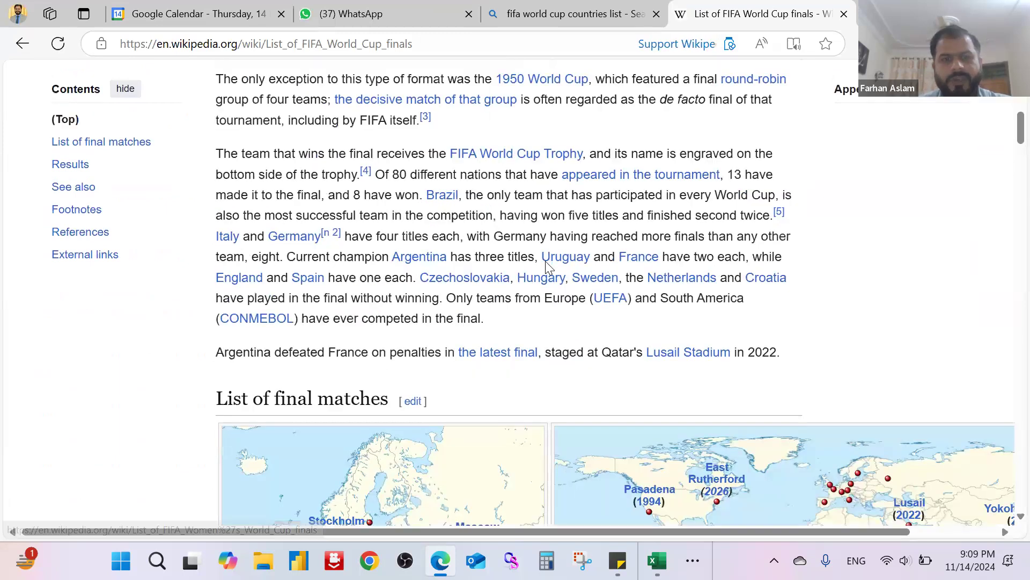
pyautogui.scroll(-20, 546, 263)
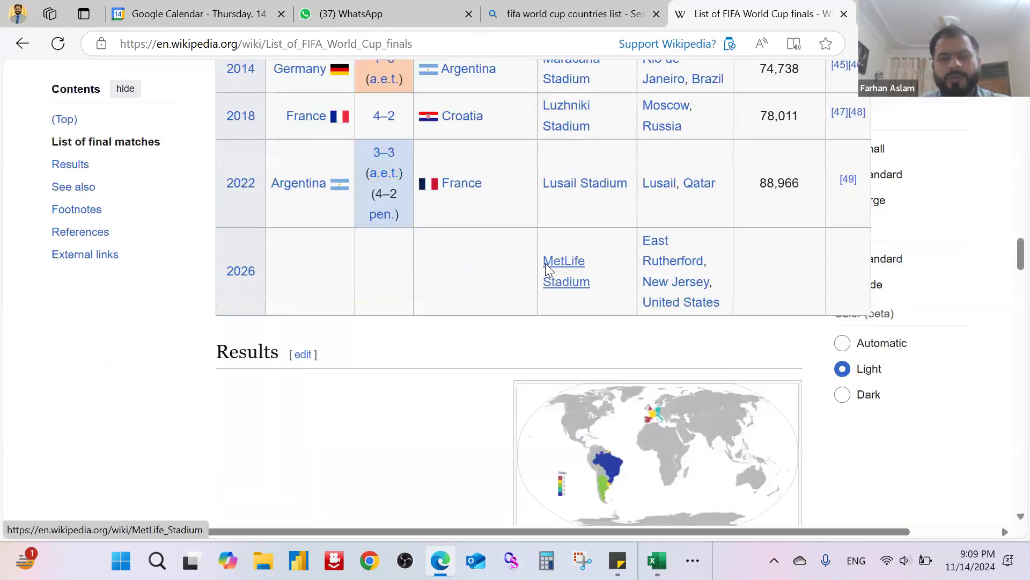
pyautogui.scroll(18, 545, 263)
pyautogui.scroll(5, 545, 263)
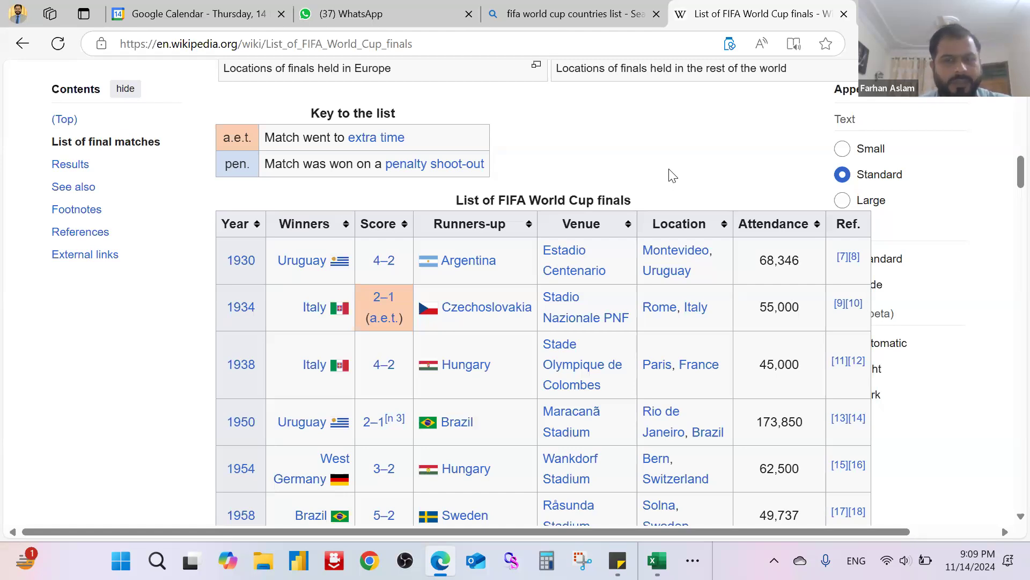
pyautogui.click(429, 44)
pyautogui.hotkey('ctrl', 'c')
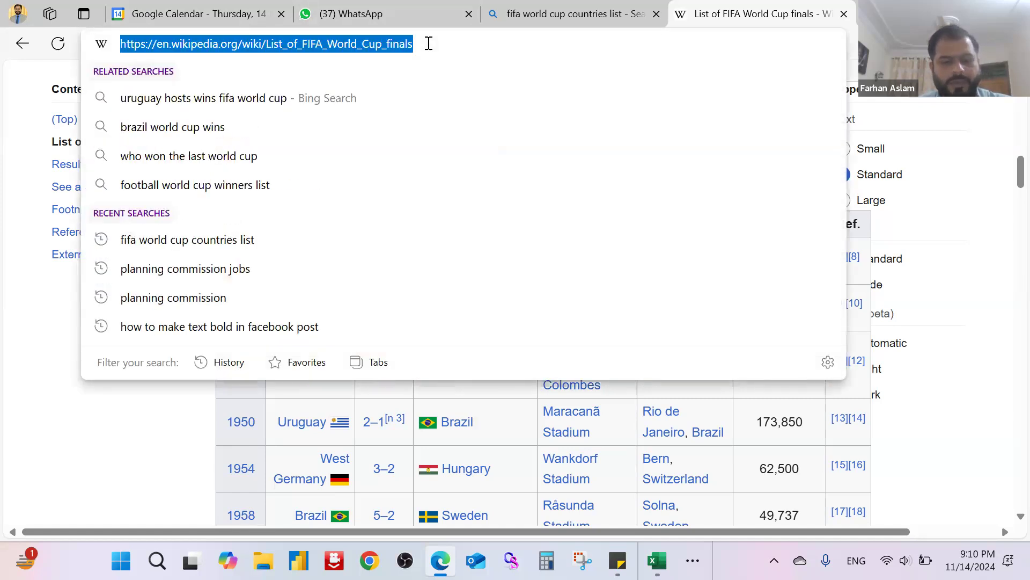
pyautogui.click(63, 411)
pyautogui.scroll(-4, 361, 312)
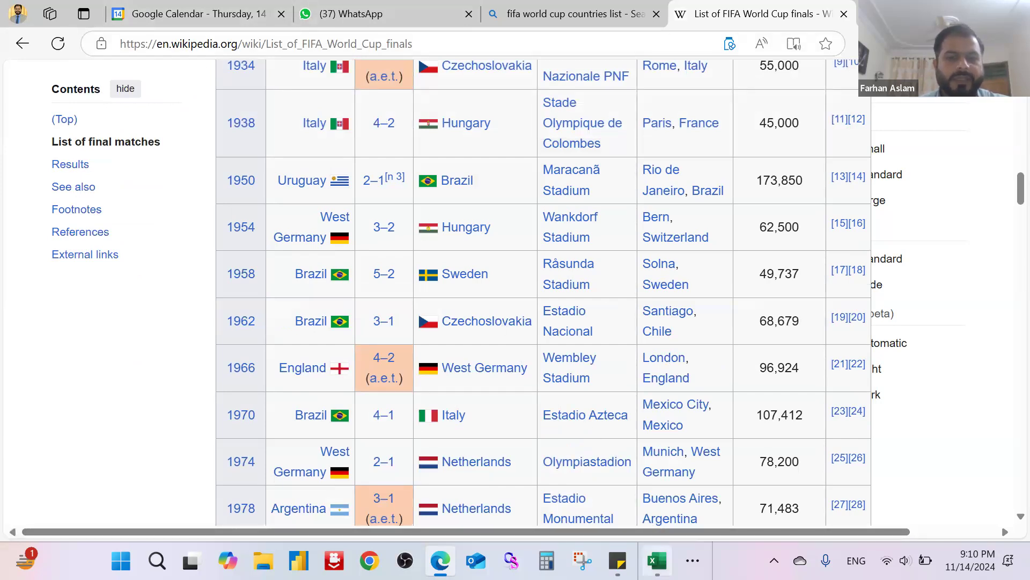
pyautogui.click(656, 560)
pyautogui.click(200, 243)
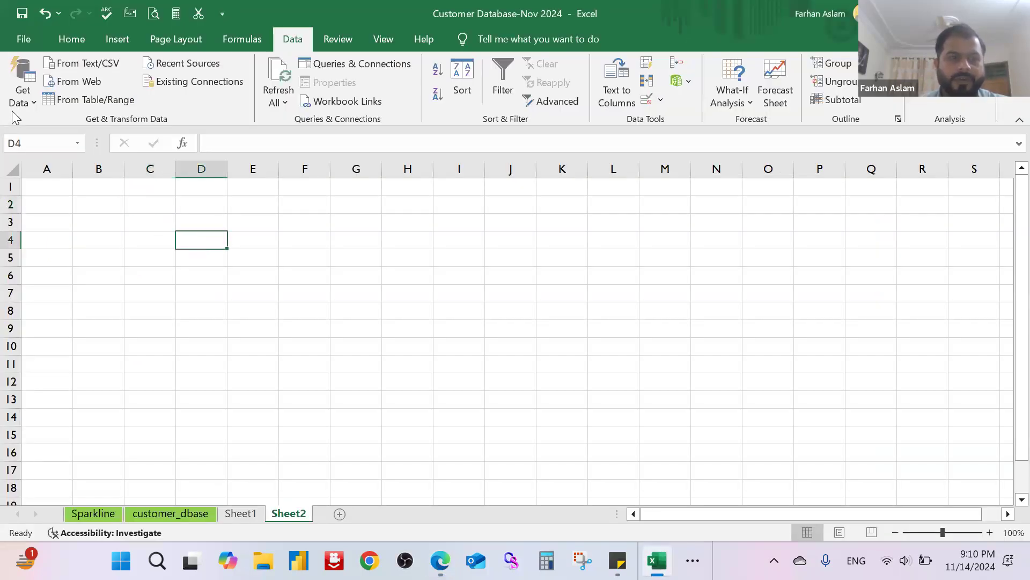
pyautogui.click(28, 106)
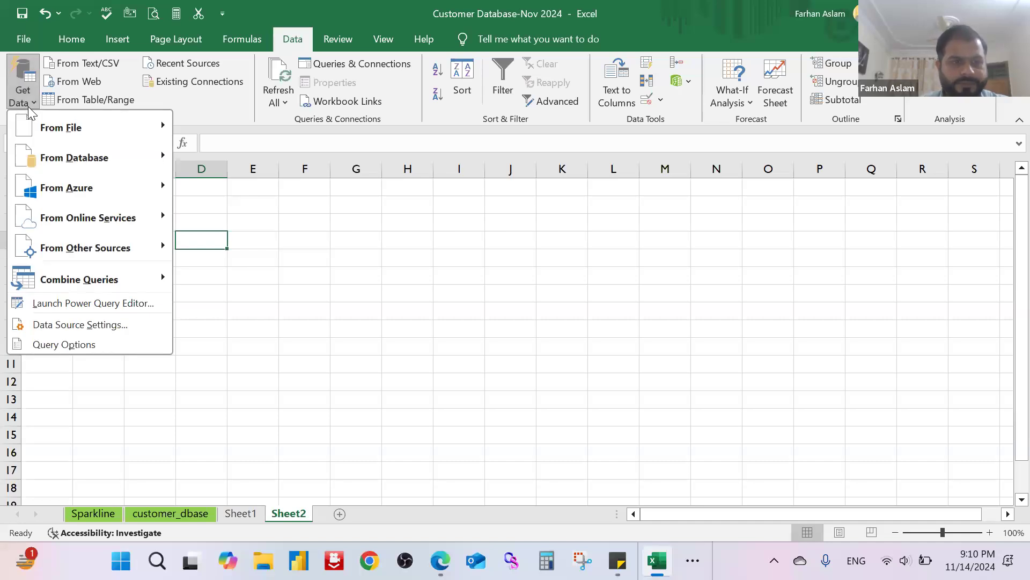
pyautogui.moveTo(107, 130)
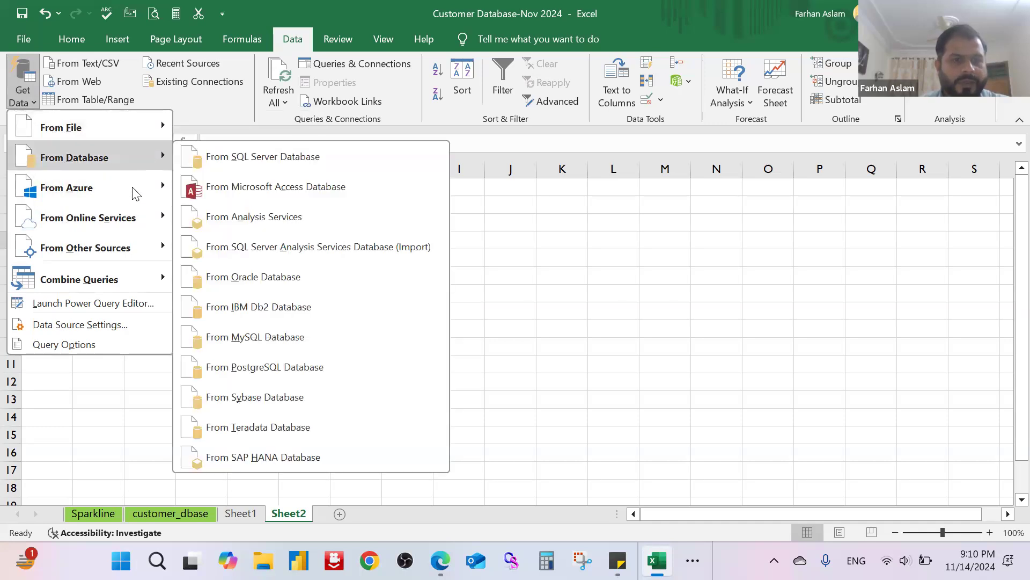
pyautogui.moveTo(143, 229)
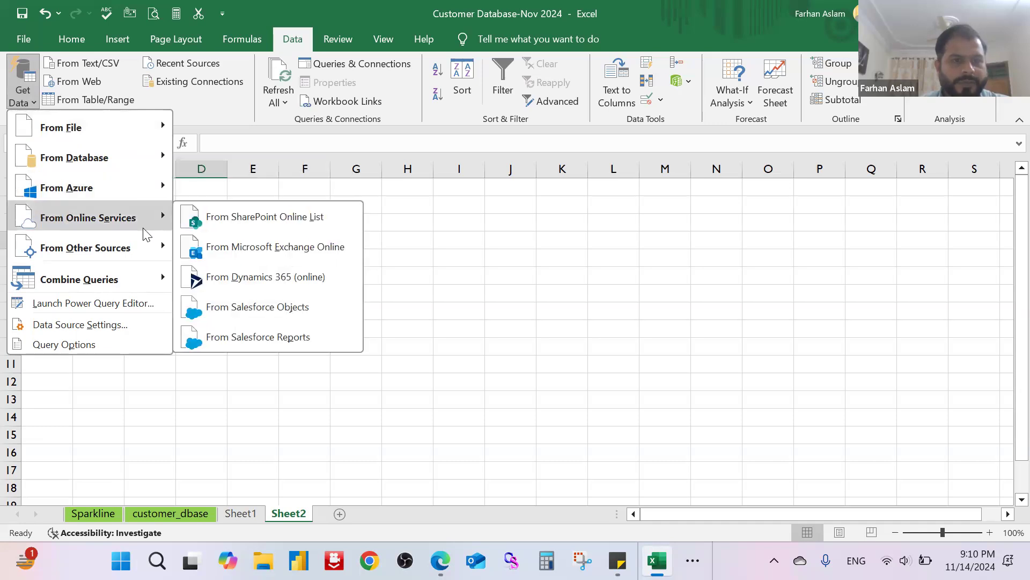
pyautogui.moveTo(149, 250)
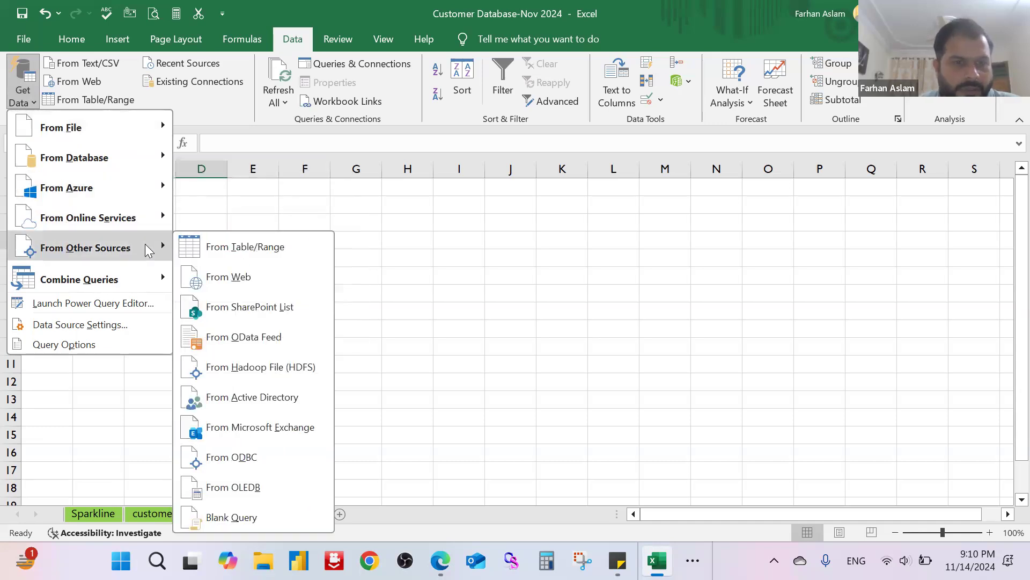
pyautogui.click(248, 277)
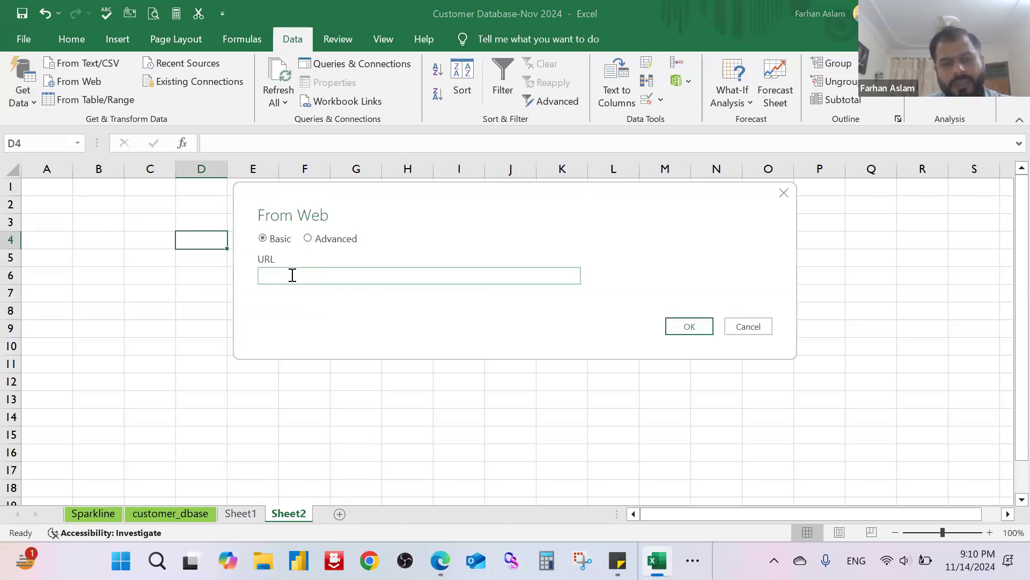
pyautogui.hotkey('ctrl', 'v')
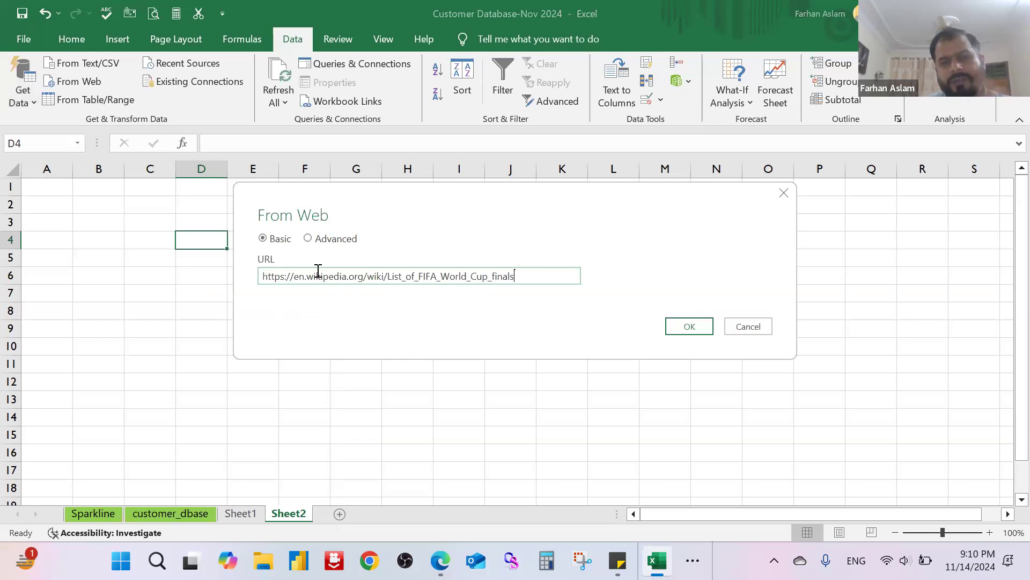
pyautogui.click(690, 327)
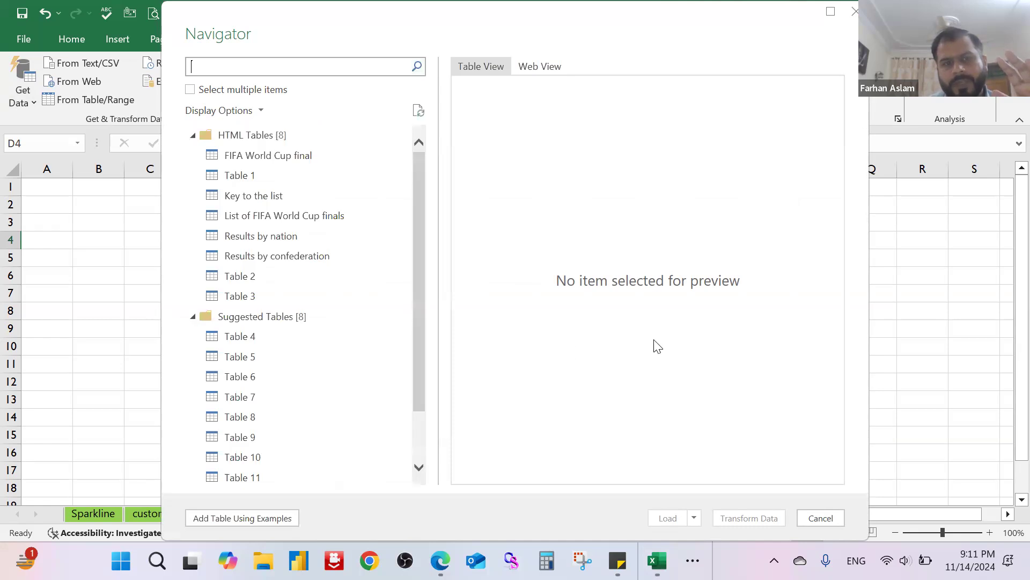
# Step: Preview the first HTML tables found on the page and load "List of FIFA World Cup finals" into the workbook
pyautogui.moveTo(413, 233); pyautogui.dragTo(417, 206)
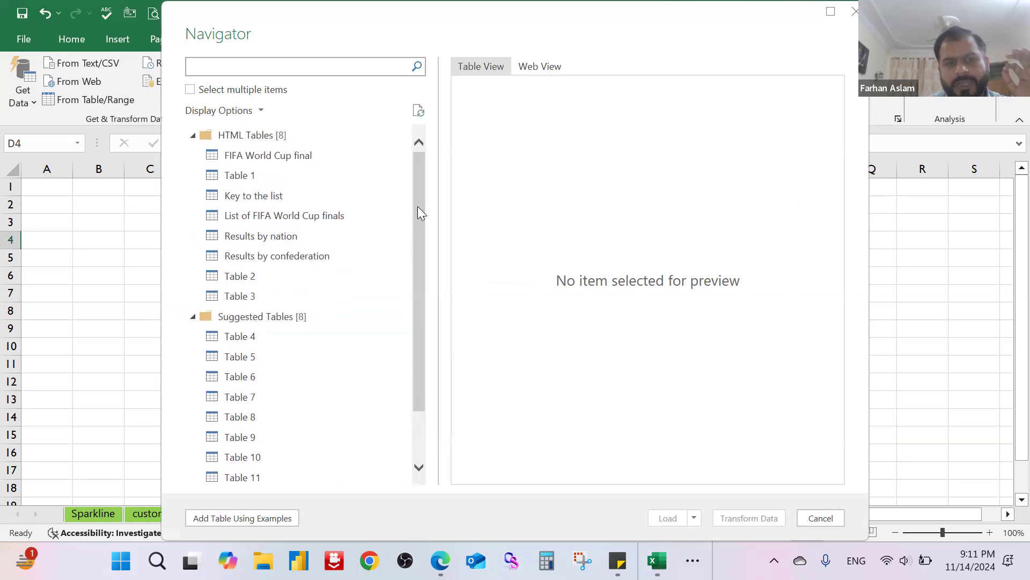
pyautogui.click(232, 158)
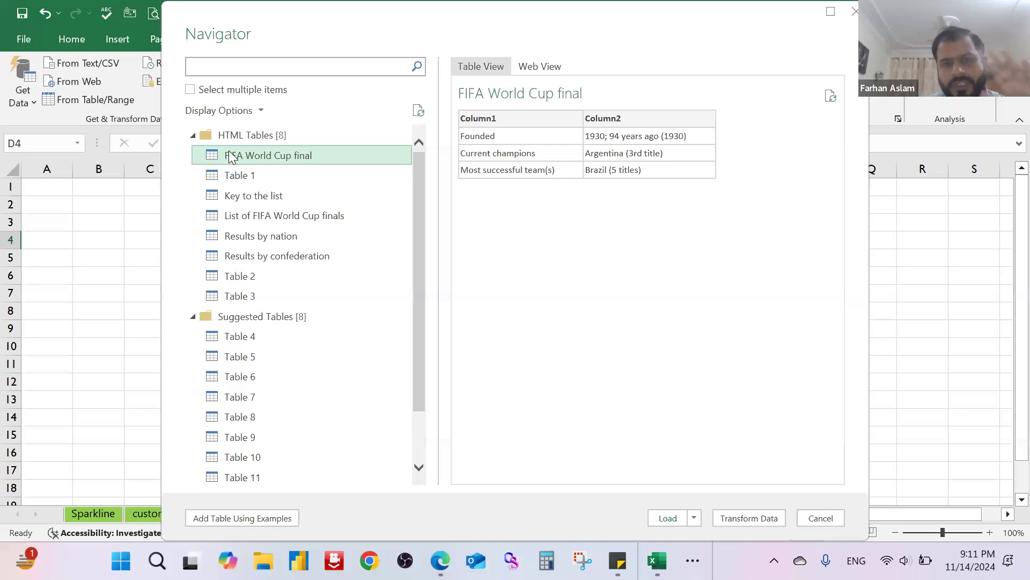
pyautogui.click(253, 174)
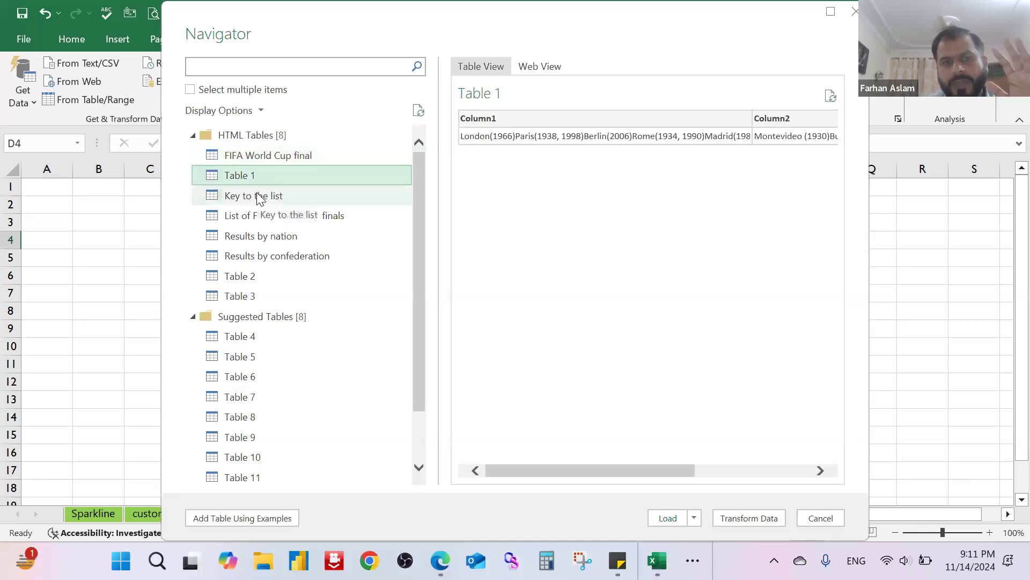
pyautogui.click(260, 197)
pyautogui.click(272, 213)
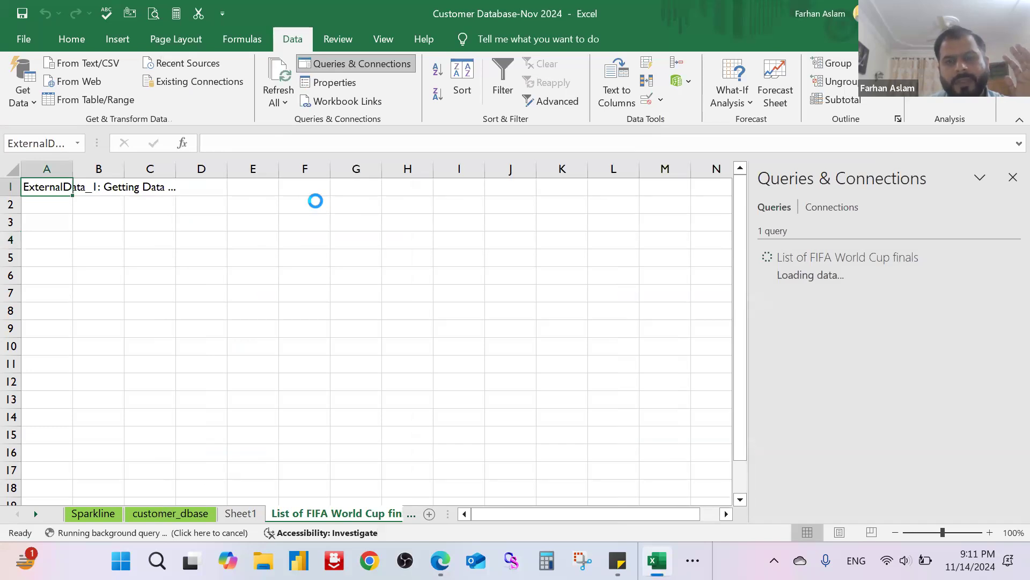
# Step: Close the Queries & Connections pane, select cell I5 and look through the imported finals table
pyautogui.click(1013, 177)
pyautogui.click(870, 261)
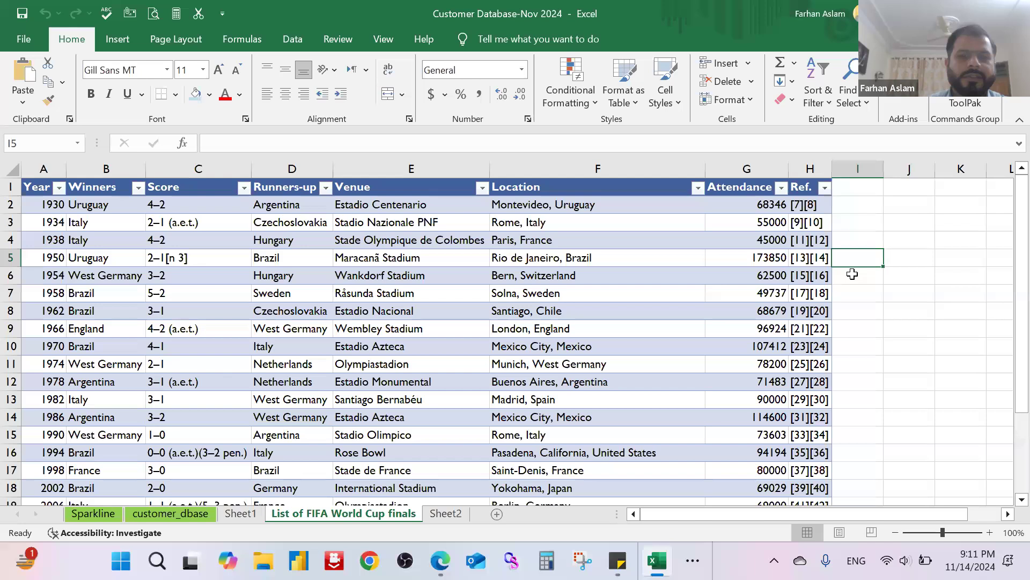
pyautogui.scroll(-4, 853, 274)
pyautogui.scroll(4, 856, 275)
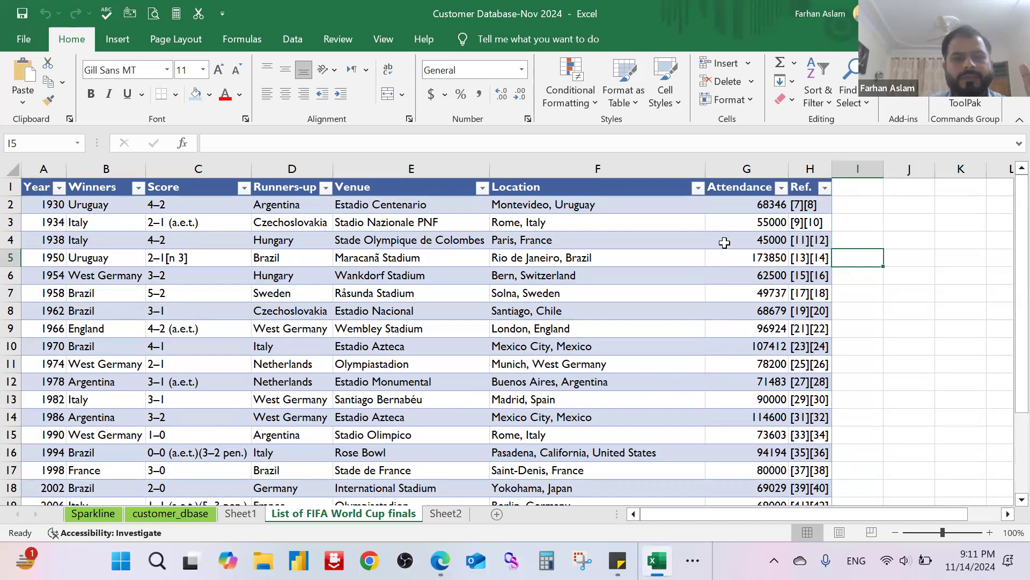
pyautogui.click(295, 44)
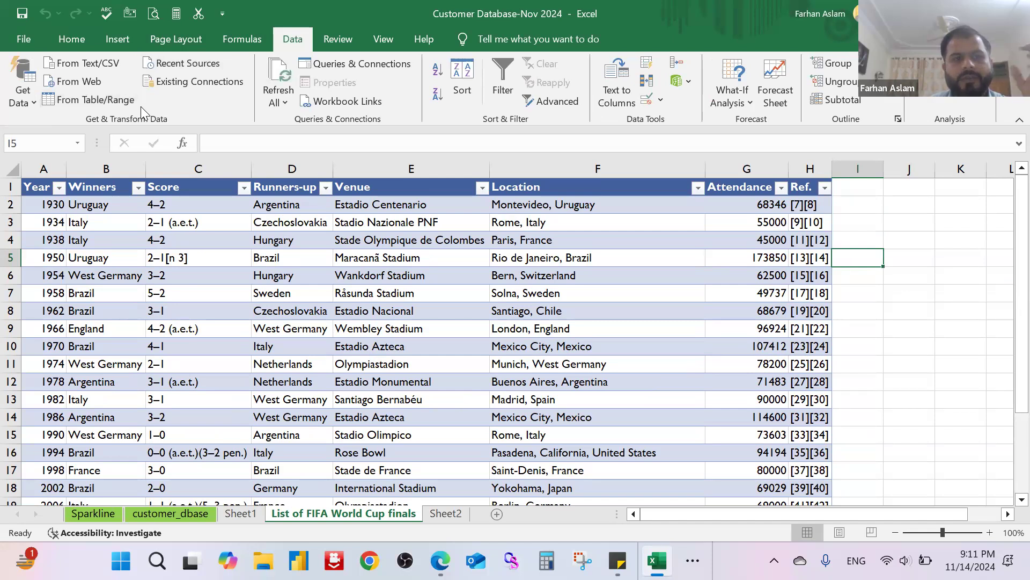
pyautogui.click(39, 98)
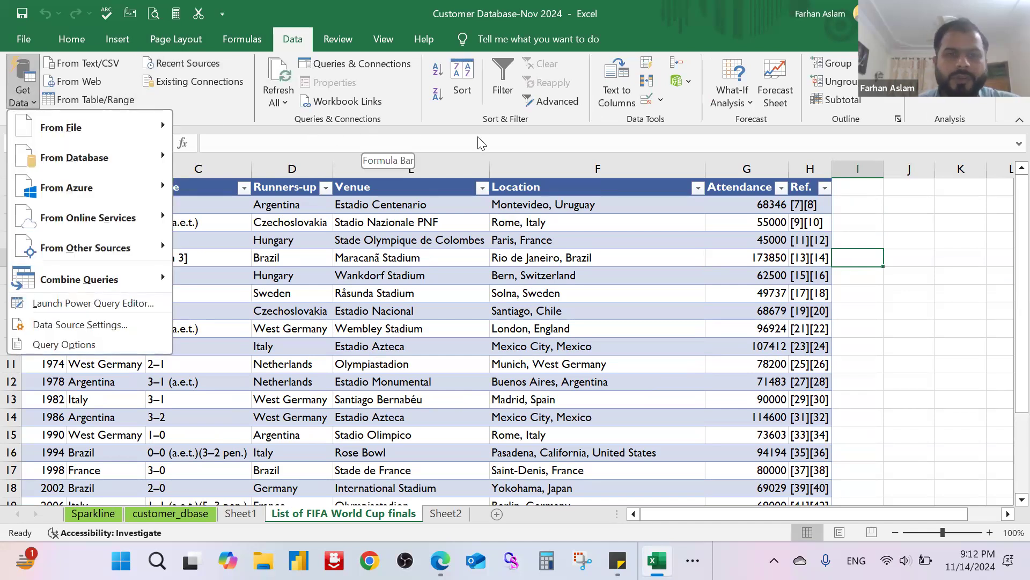
pyautogui.click(917, 238)
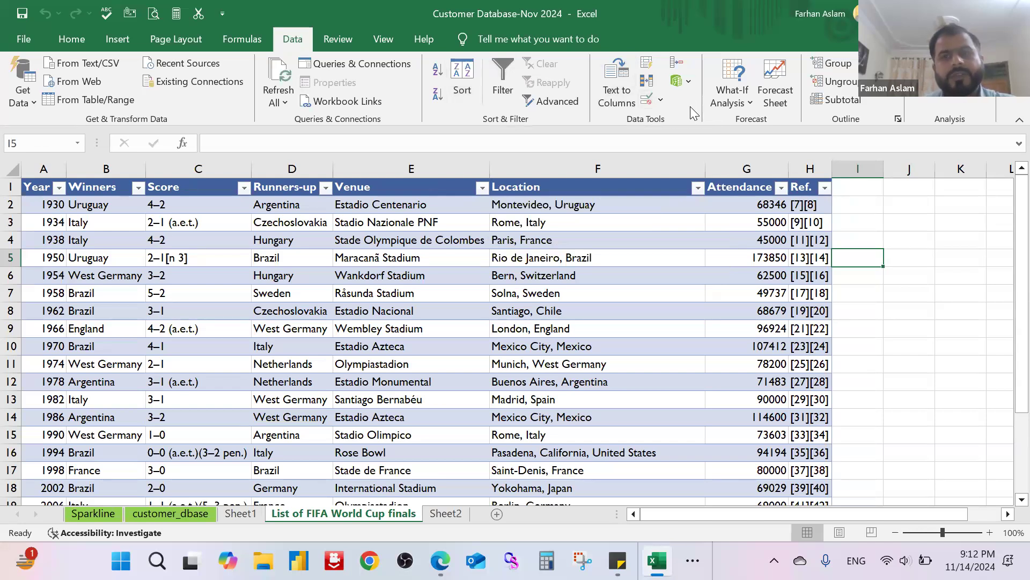
pyautogui.click(739, 103)
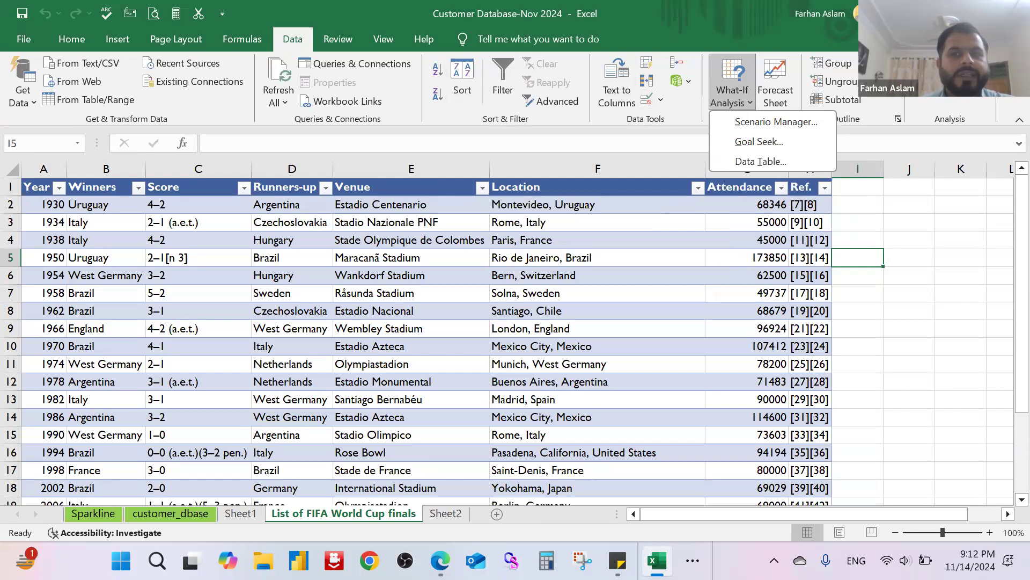
pyautogui.press('Escape')
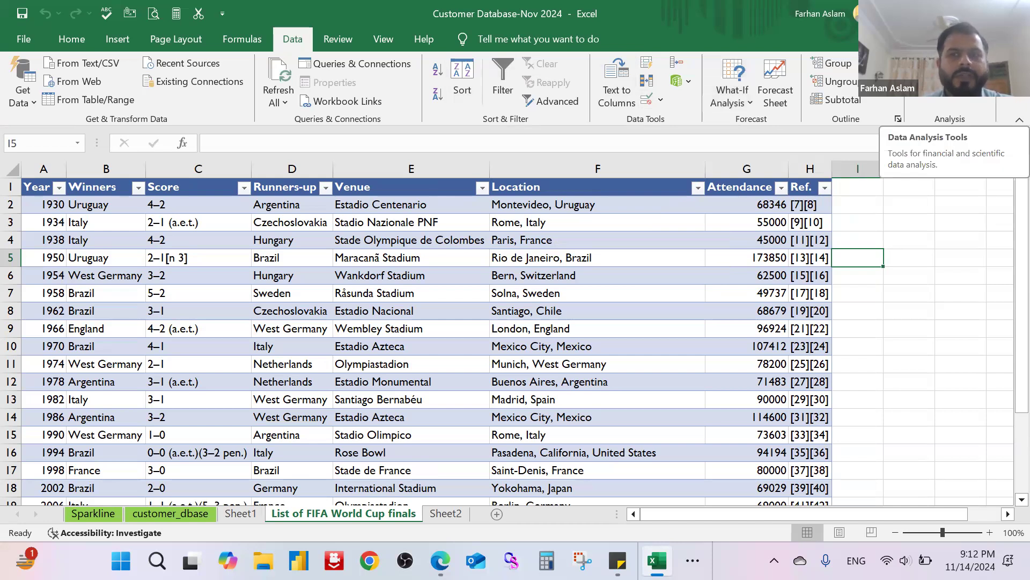
# Step: Run the spelling check on the imported World Cup finals sheet and close it without changing any words
pyautogui.click(334, 43)
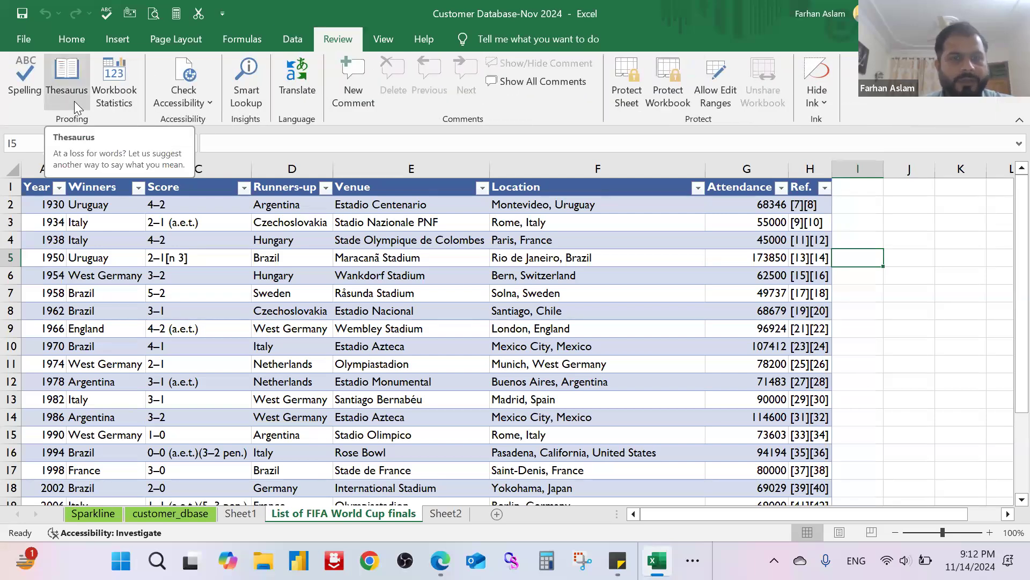
pyautogui.click(34, 101)
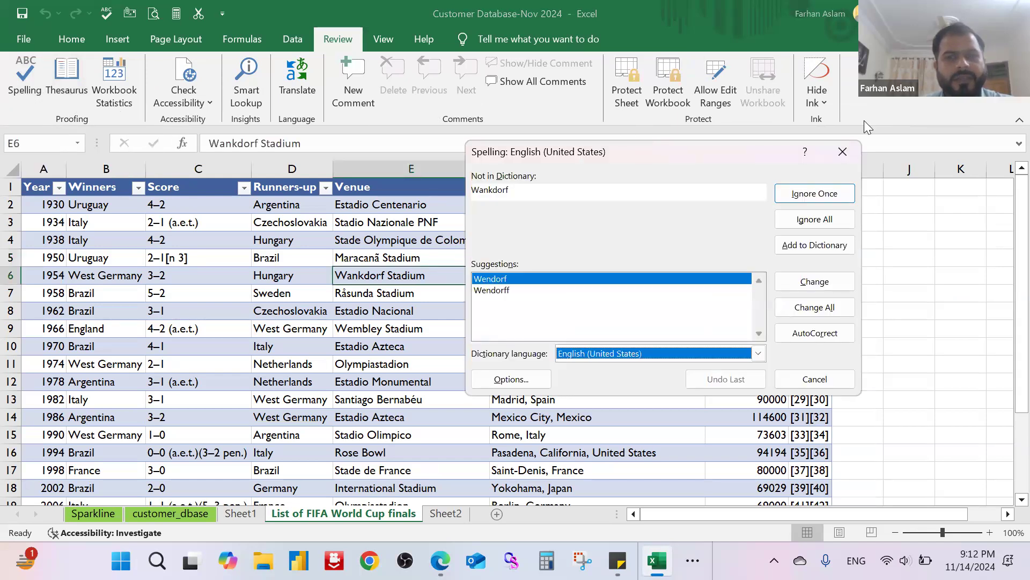
pyautogui.click(843, 152)
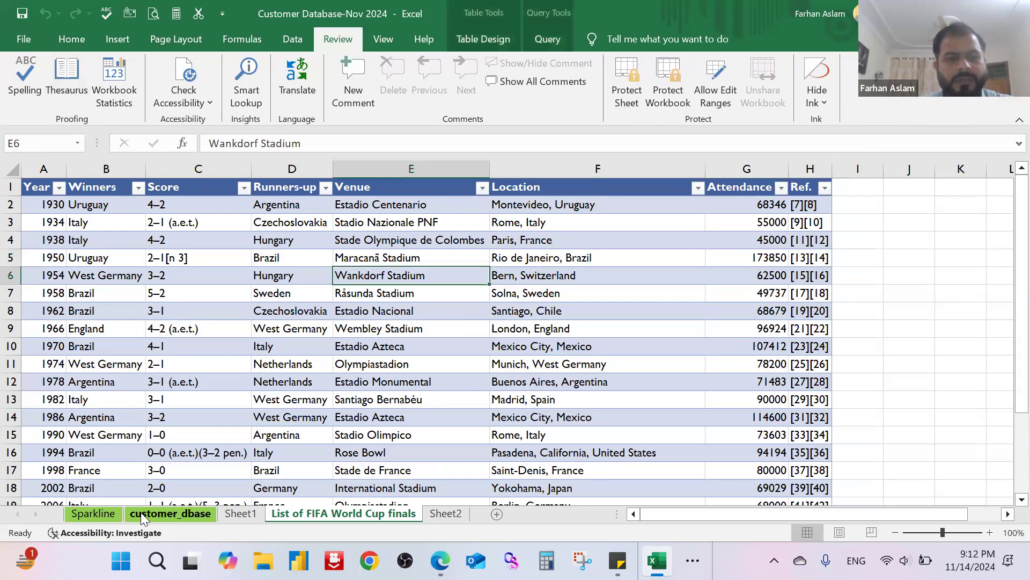
# Step: Go to the customer_dbase sheet and misspell the city in cell B4863 as "Lahoree"
pyautogui.hotkey('ctrl', 'pageup')
pyautogui.hotkey('ctrl', 'pageup')
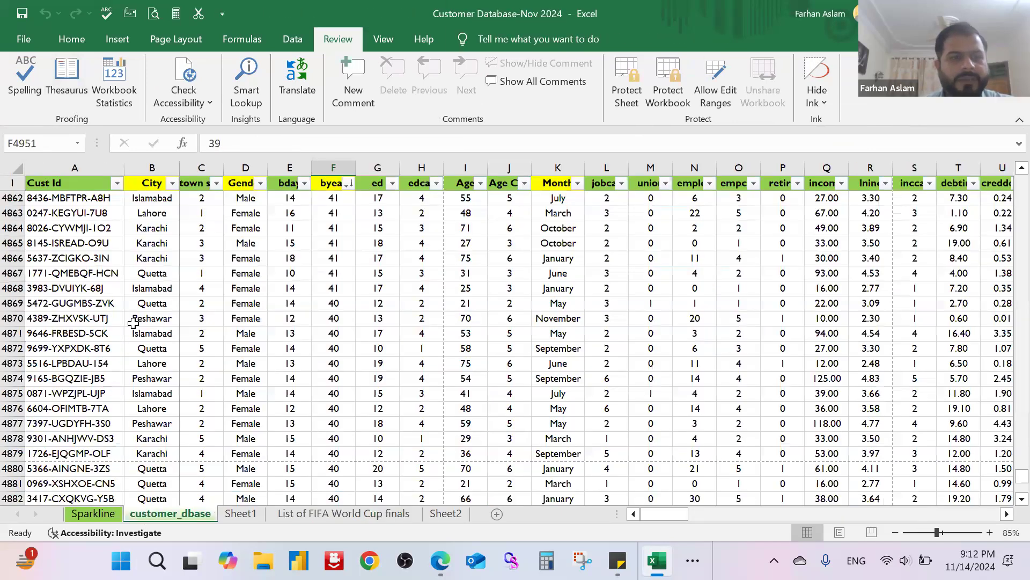
pyautogui.doubleClick(163, 217)
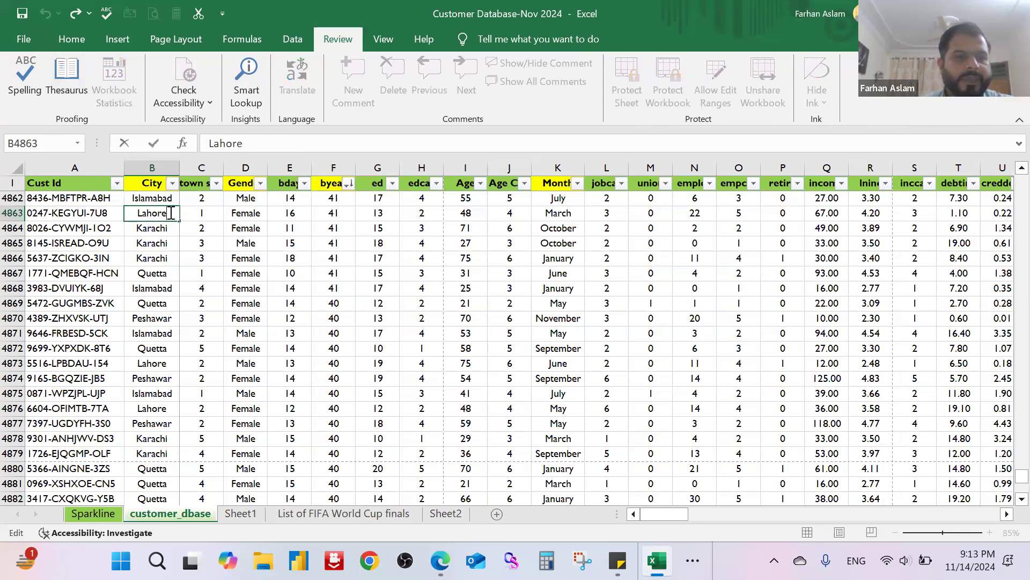
pyautogui.write('e')
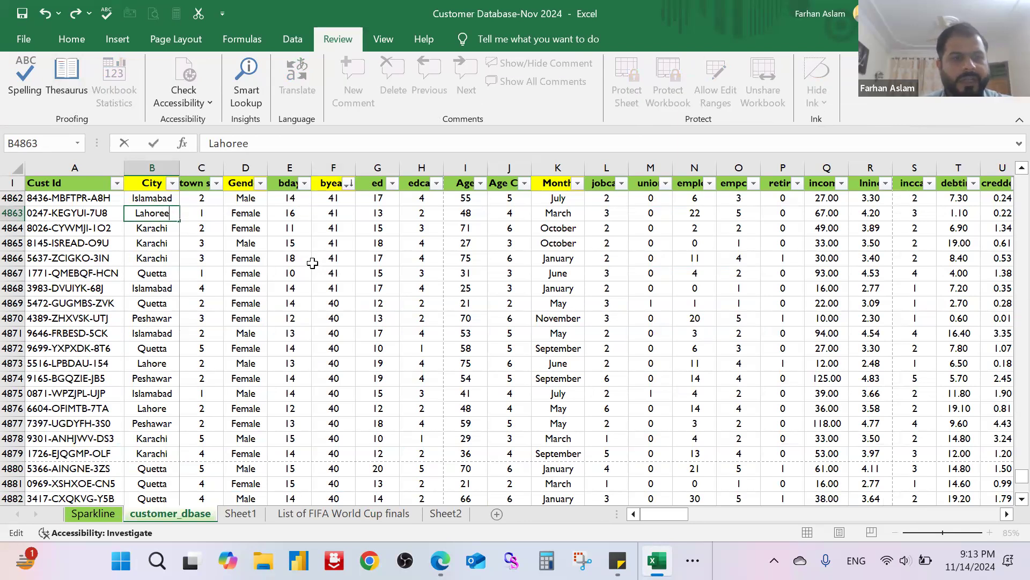
pyautogui.click(316, 260)
pyautogui.click(152, 212)
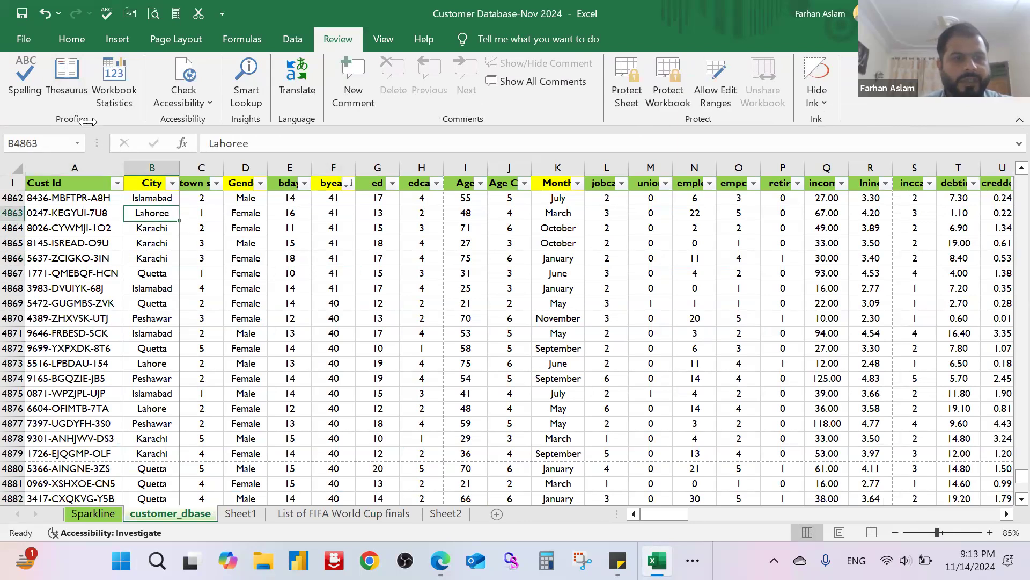
# Step: Highlight the misspelled city in cell B4863 with a light blue fill
pyautogui.click(71, 38)
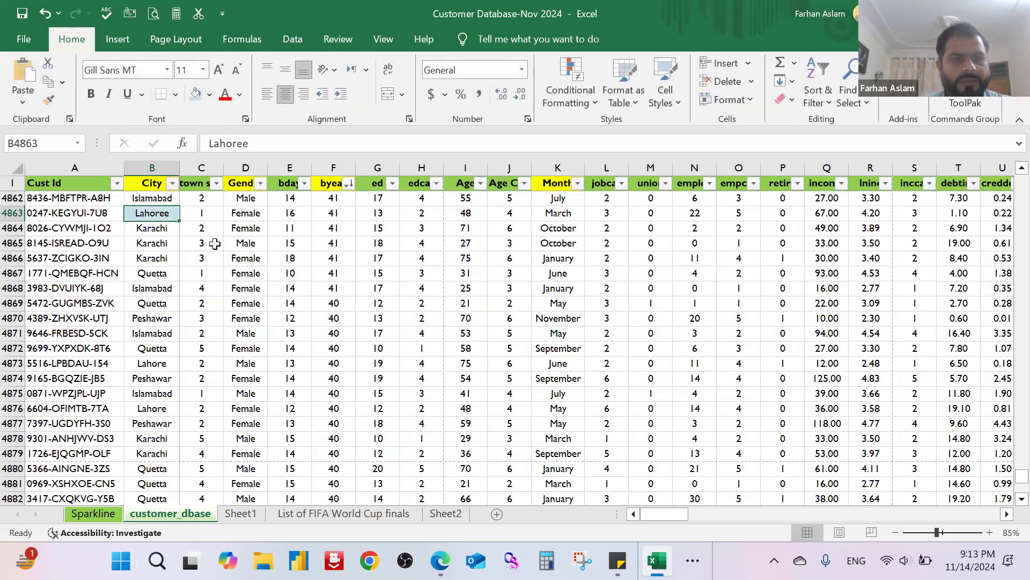
pyautogui.keyDown('ctrl'); pyautogui.scroll(3, 215, 246); pyautogui.keyUp('ctrl')
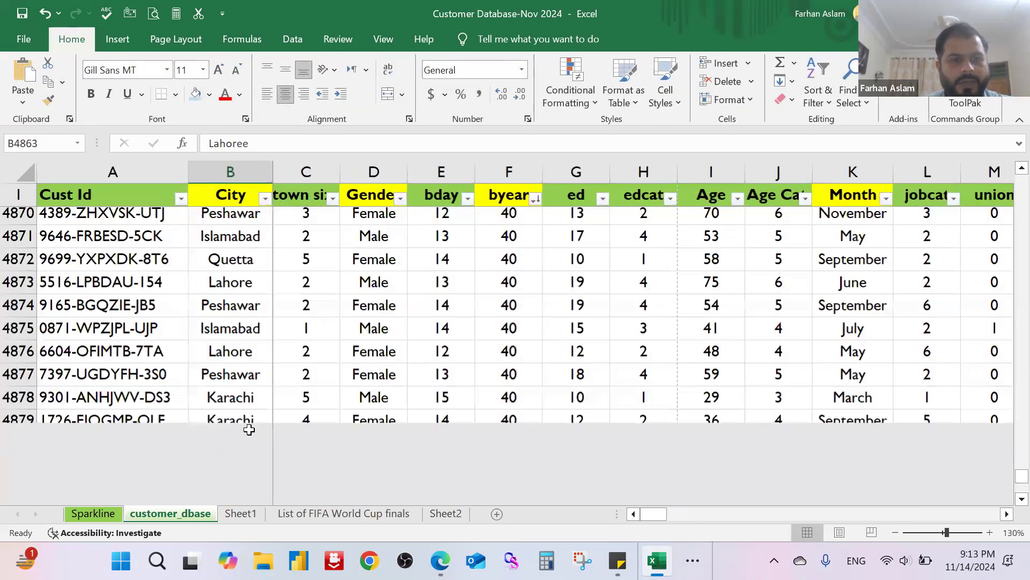
pyautogui.scroll(3, 251, 414)
pyautogui.scroll(3, 420, 362)
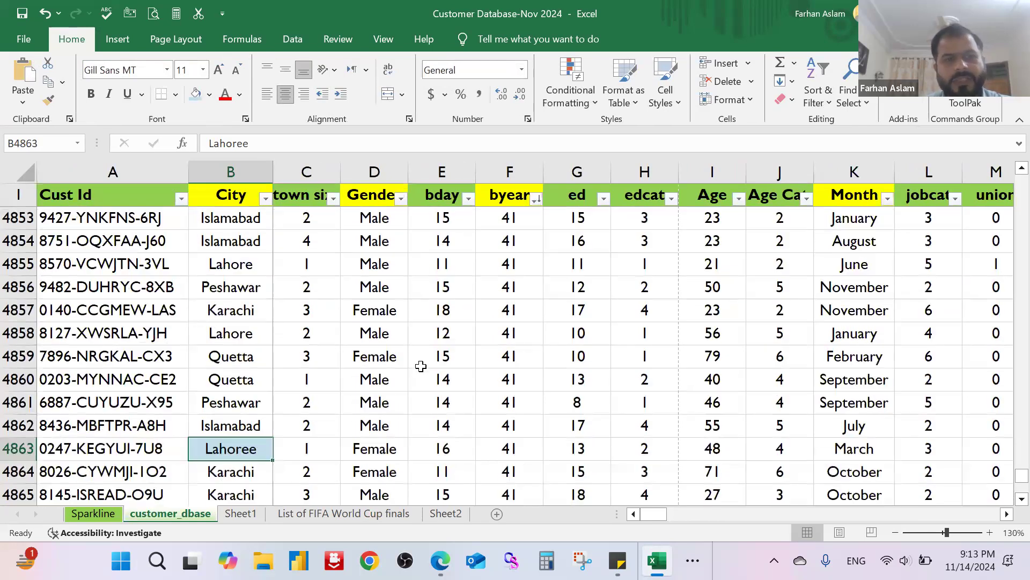
pyautogui.scroll(-1, 421, 361)
# Step: Spell-check the customer sheet, correct "Lahoree" to "Lahore", continue from the beginning of the sheet and end the check
pyautogui.click(348, 43)
pyautogui.click(30, 91)
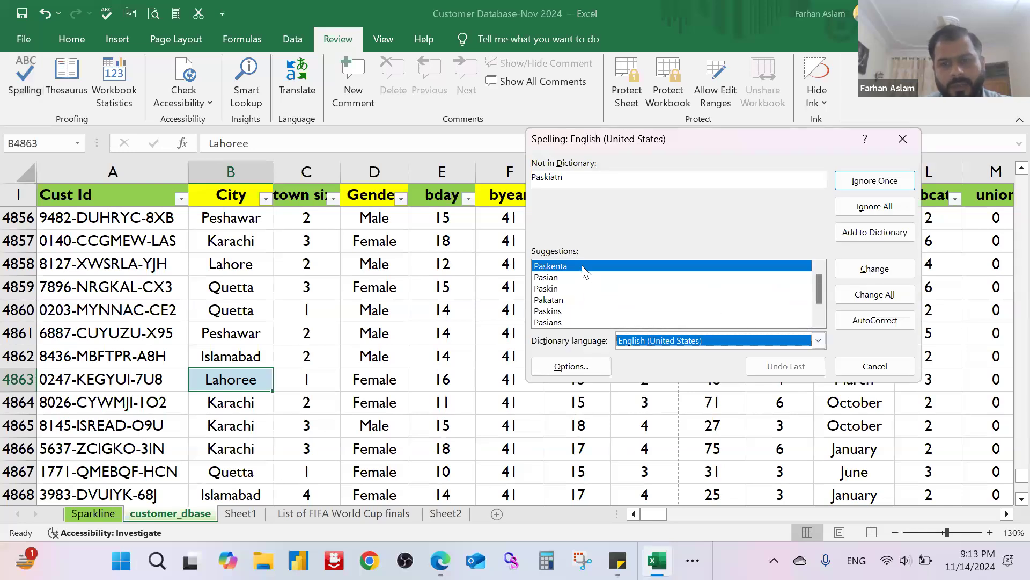
pyautogui.click(880, 276)
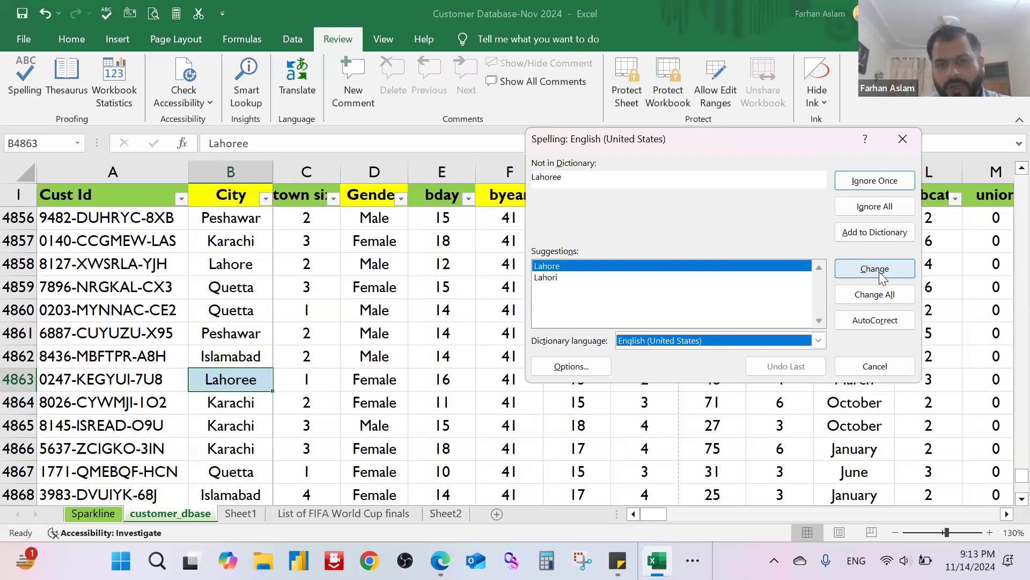
pyautogui.click(880, 276)
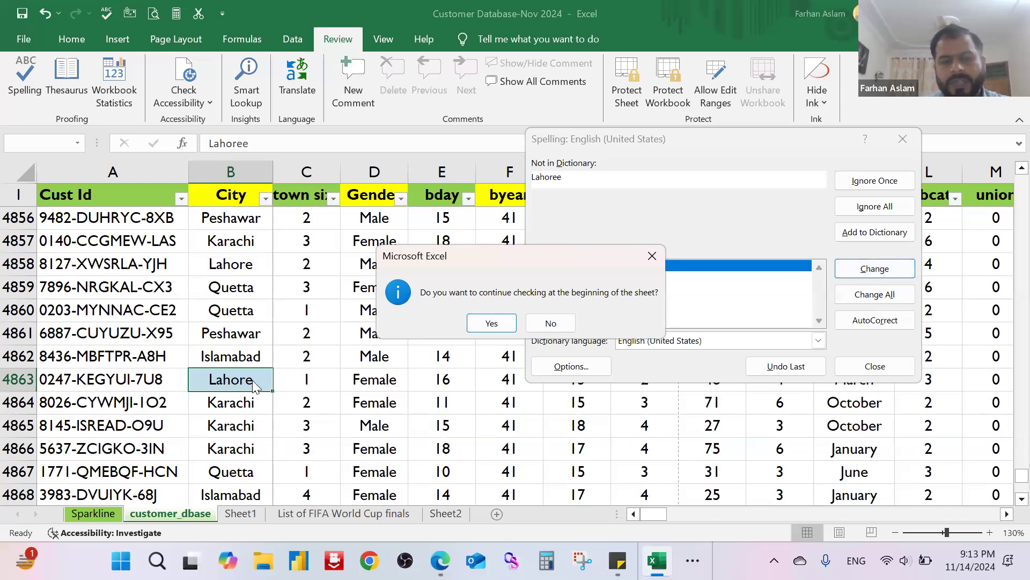
pyautogui.click(491, 324)
pyautogui.click(903, 140)
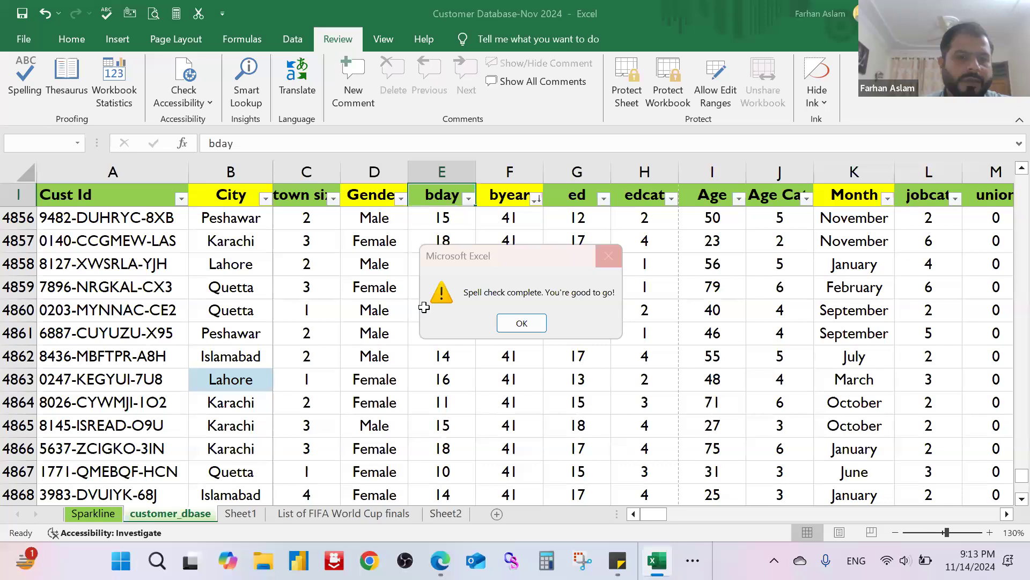
pyautogui.press('Return')
pyautogui.click(397, 317)
# Step: Change the city in cell B4863 to the misspelling "Lahoreee"
pyautogui.doubleClick(260, 379)
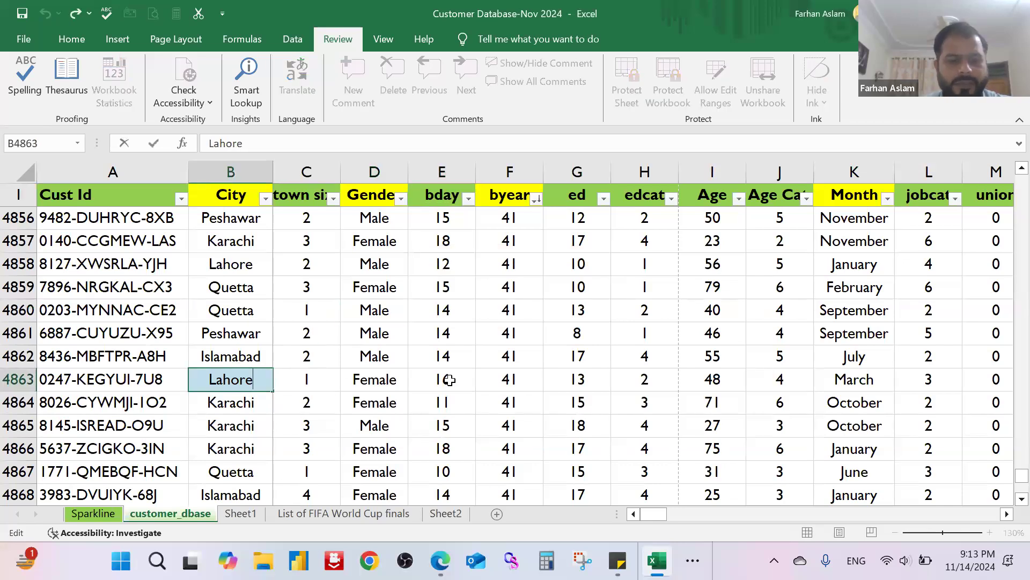
pyautogui.write('ee')
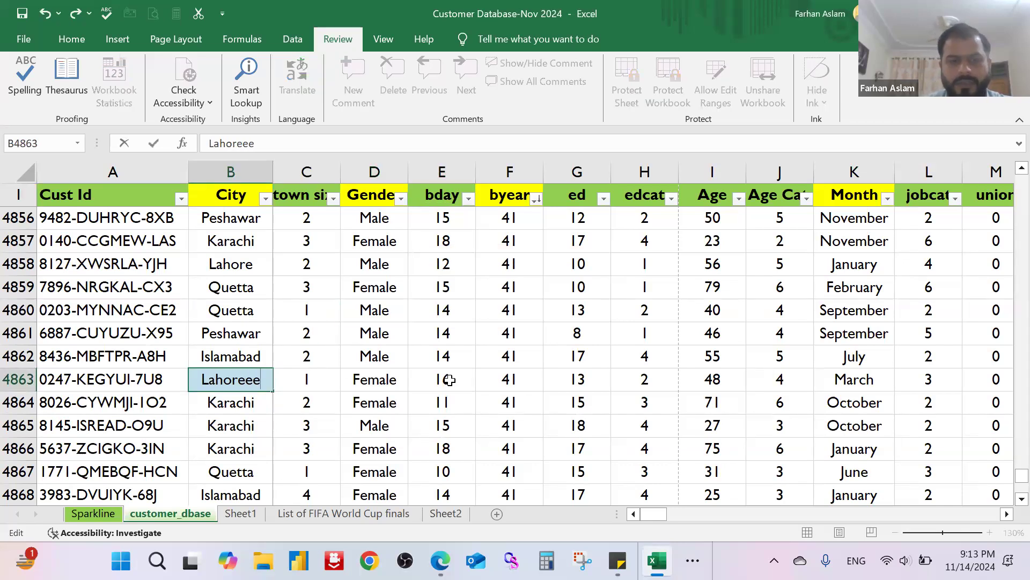
pyautogui.press('Return')
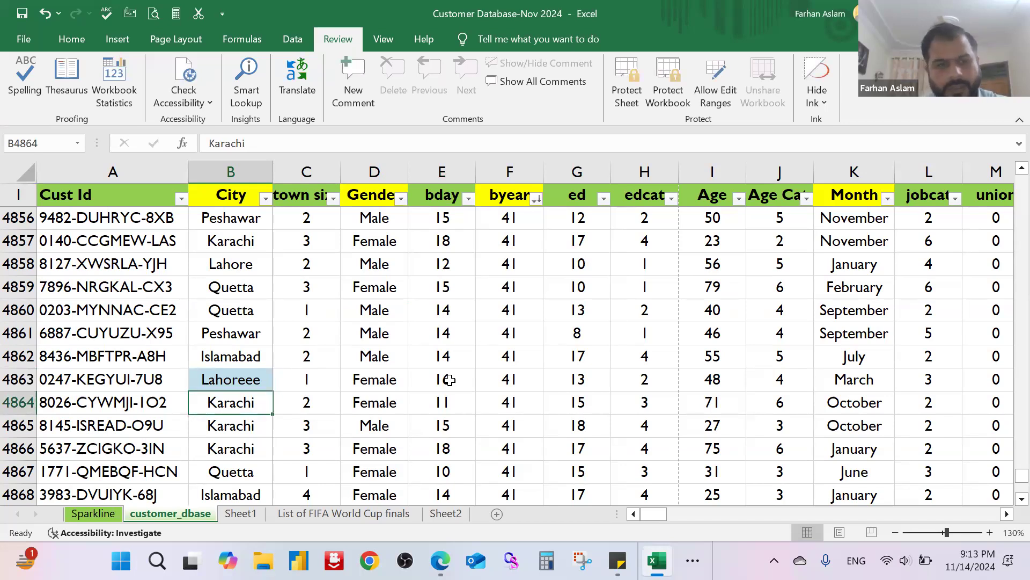
# Step: Rerun the spelling check with its keyboard command, continue from the beginning of the sheet and close it without changes
pyautogui.press('F7')
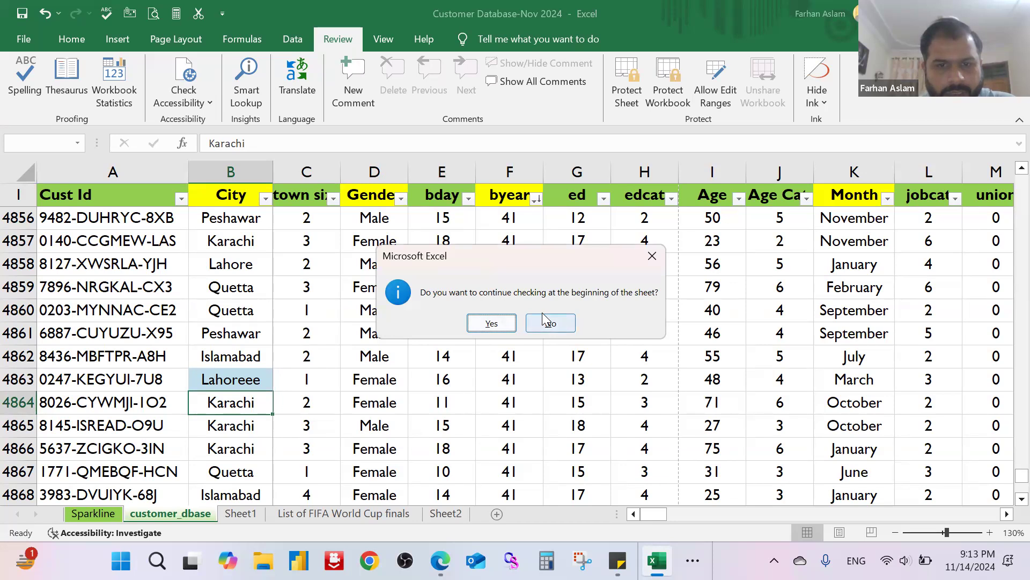
pyautogui.click(491, 322)
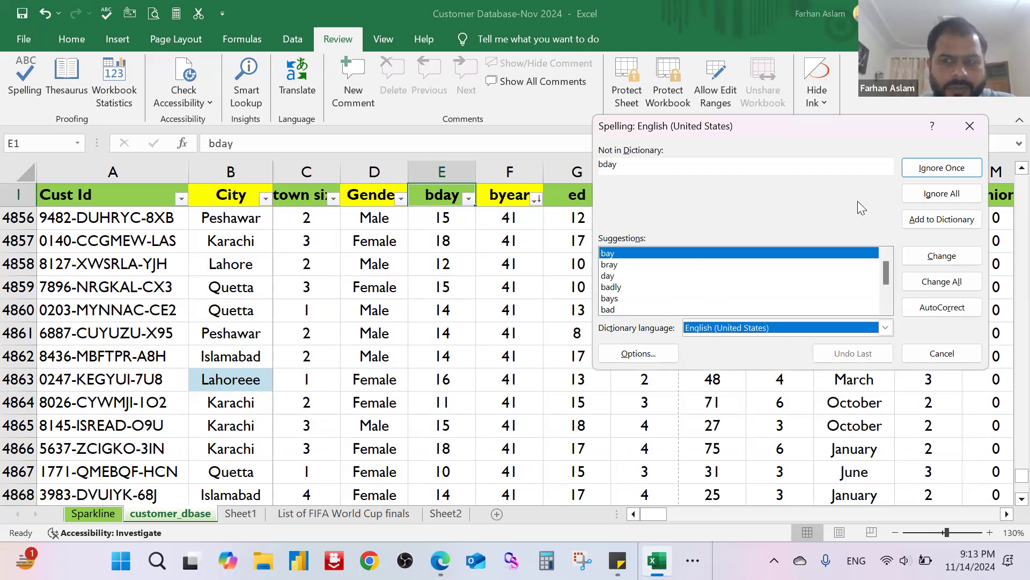
pyautogui.click(969, 126)
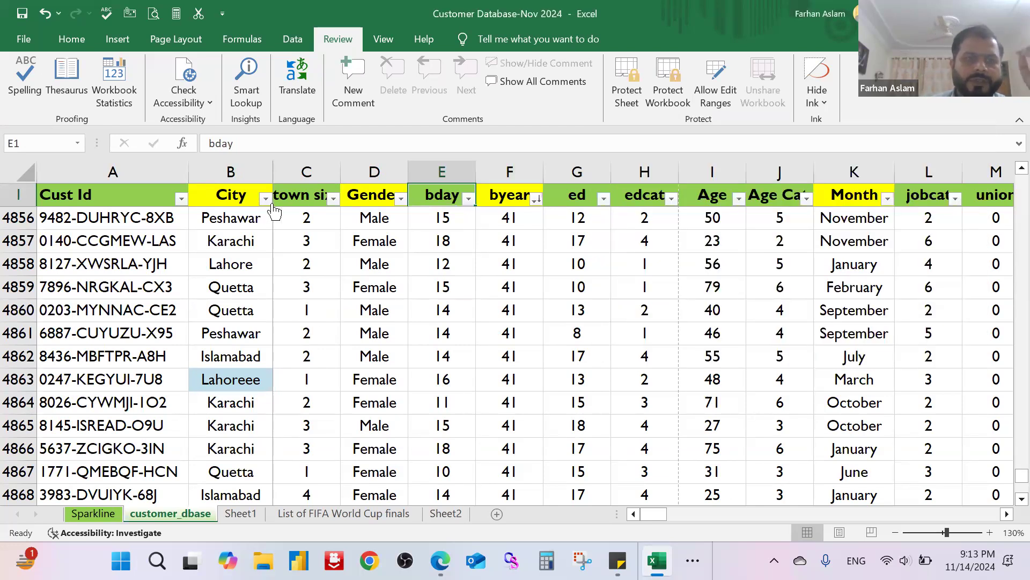
# Step: Open the Thesaurus and look up "Lahore"
pyautogui.click(71, 69)
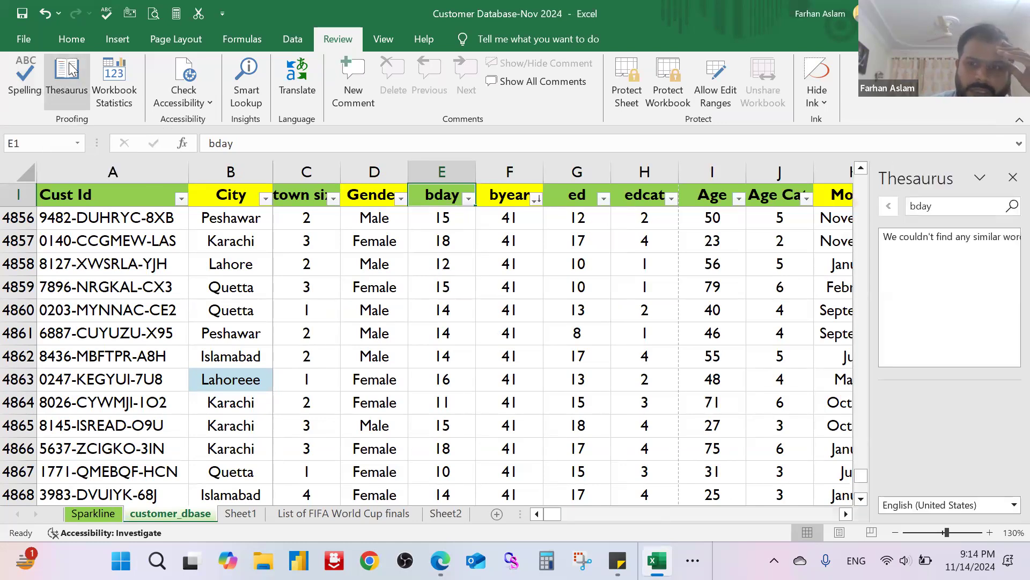
pyautogui.moveTo(967, 210); pyautogui.dragTo(838, 213)
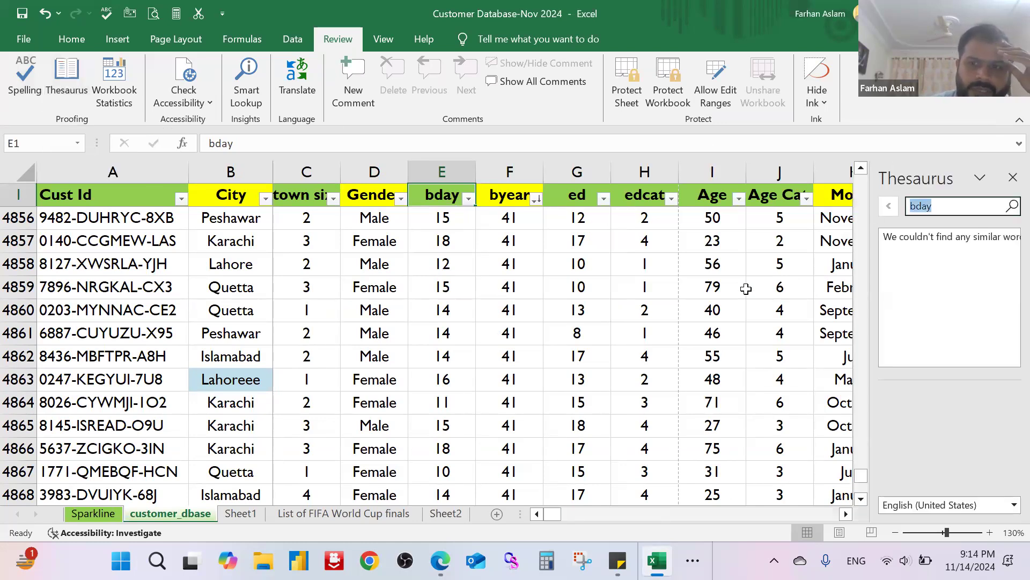
pyautogui.write('Lahore')
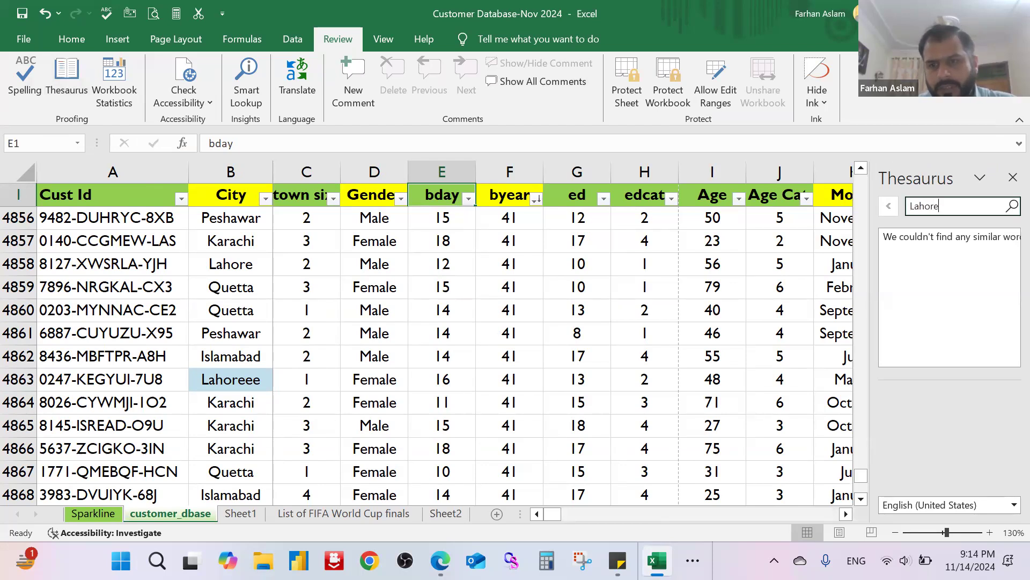
pyautogui.click(1009, 207)
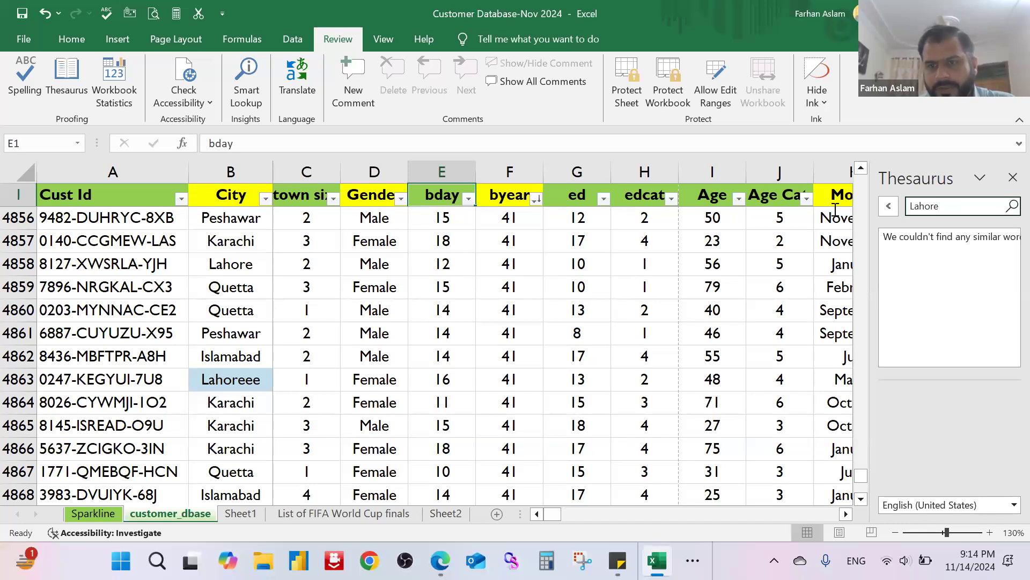
# Step: Look up synonyms for "Pakistan" in the Thesaurus
pyautogui.doubleClick(926, 206)
pyautogui.write('Paksitan')
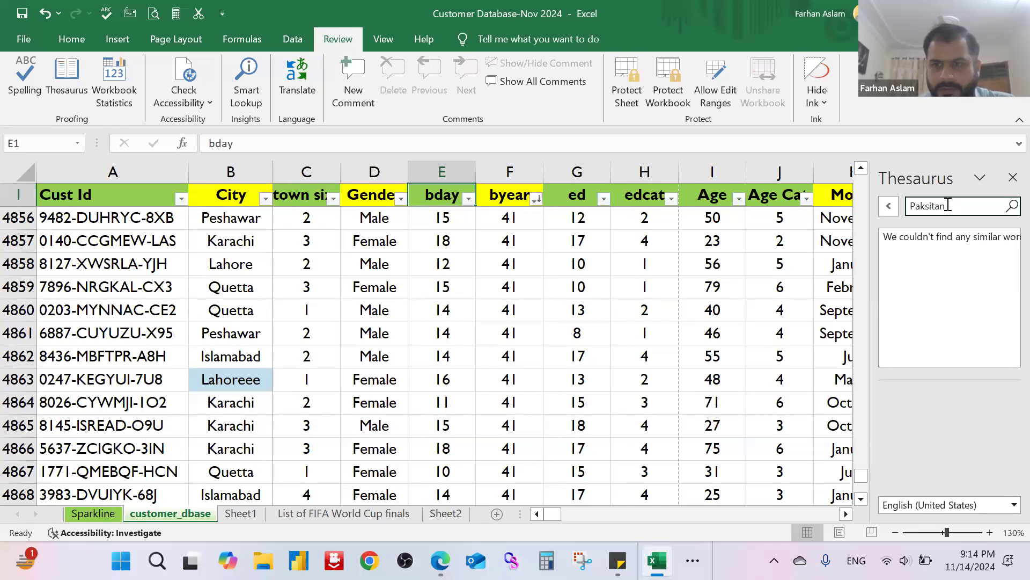
pyautogui.press('BackSpace')
pyautogui.press('BackSpace')
pyautogui.press('BackSpace')
pyautogui.press('BackSpace')
pyautogui.press('BackSpace')
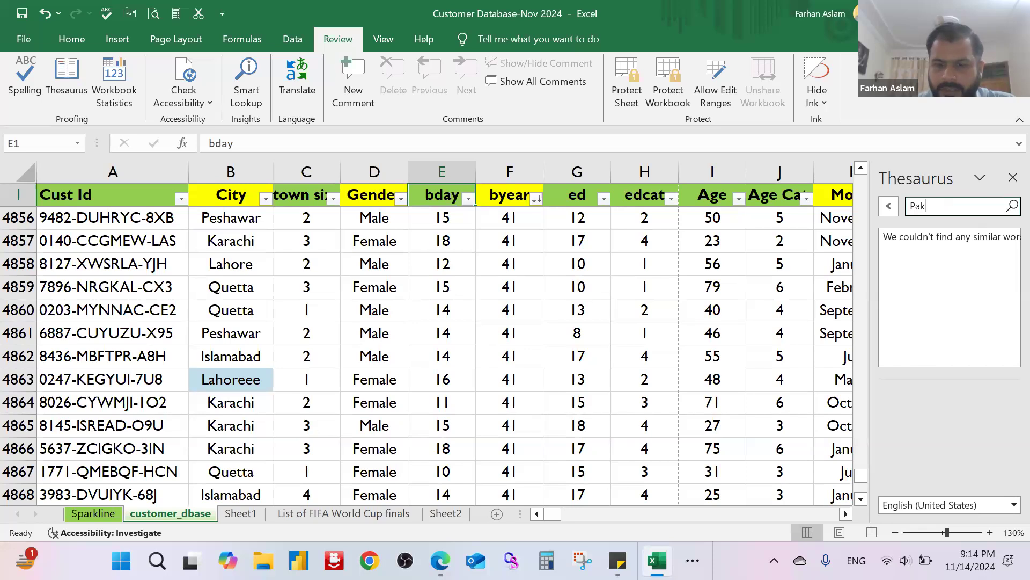
pyautogui.write('istan')
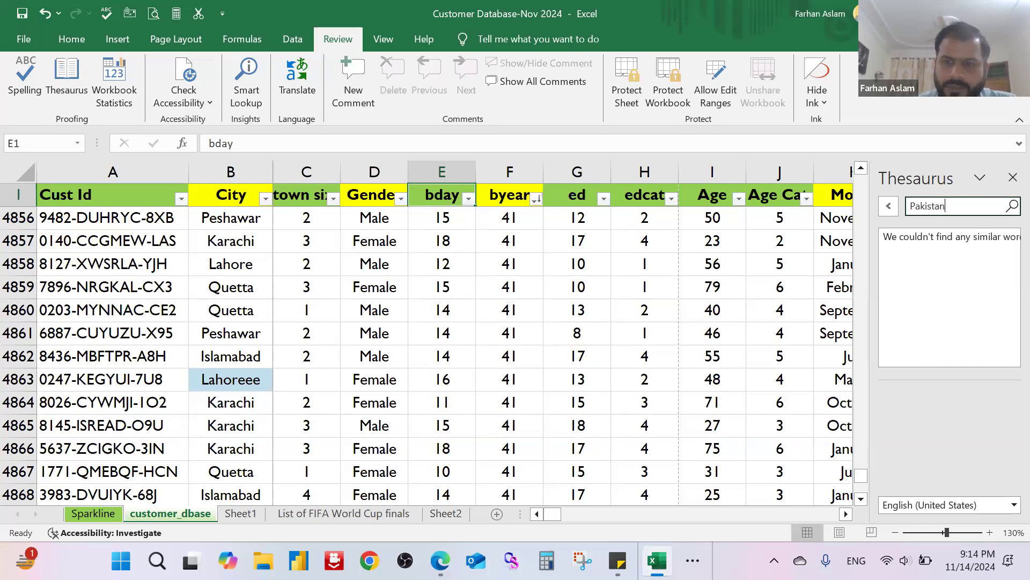
pyautogui.click(1009, 208)
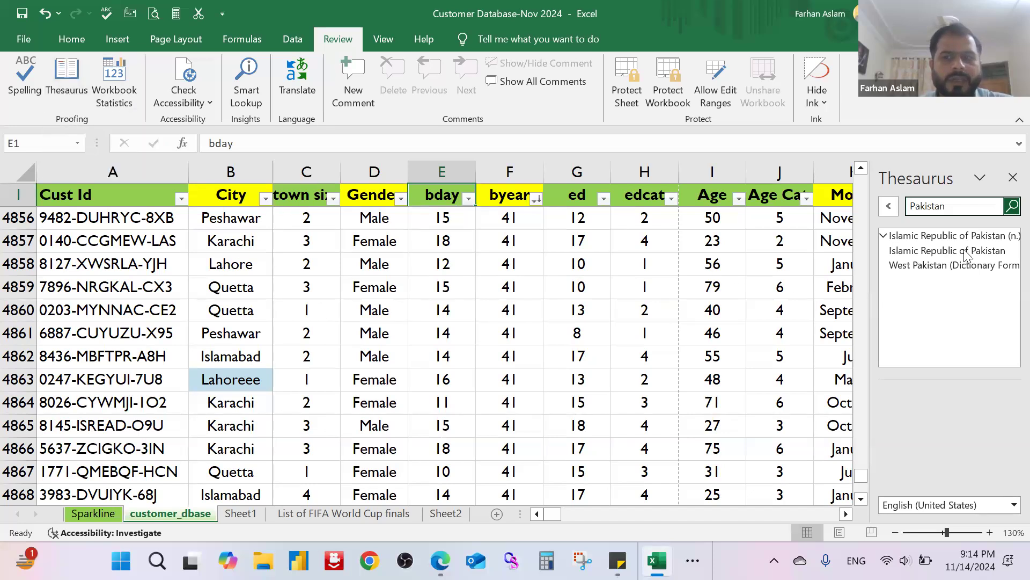
pyautogui.click(962, 206)
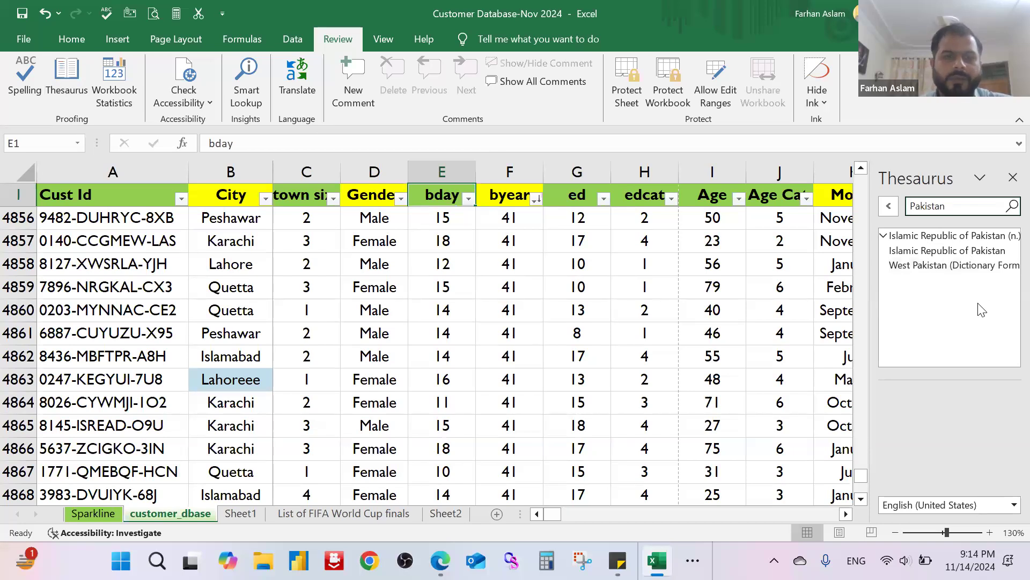
# Step: Select cell E4859, review the Workbook Statistics for the current sheet and the whole workbook, and close them
pyautogui.click(435, 286)
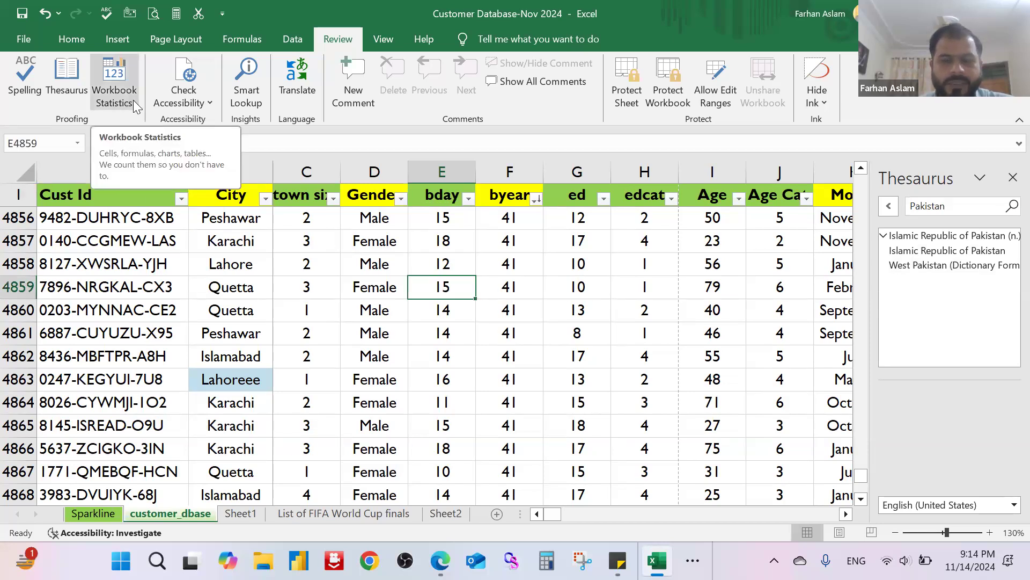
pyautogui.click(133, 100)
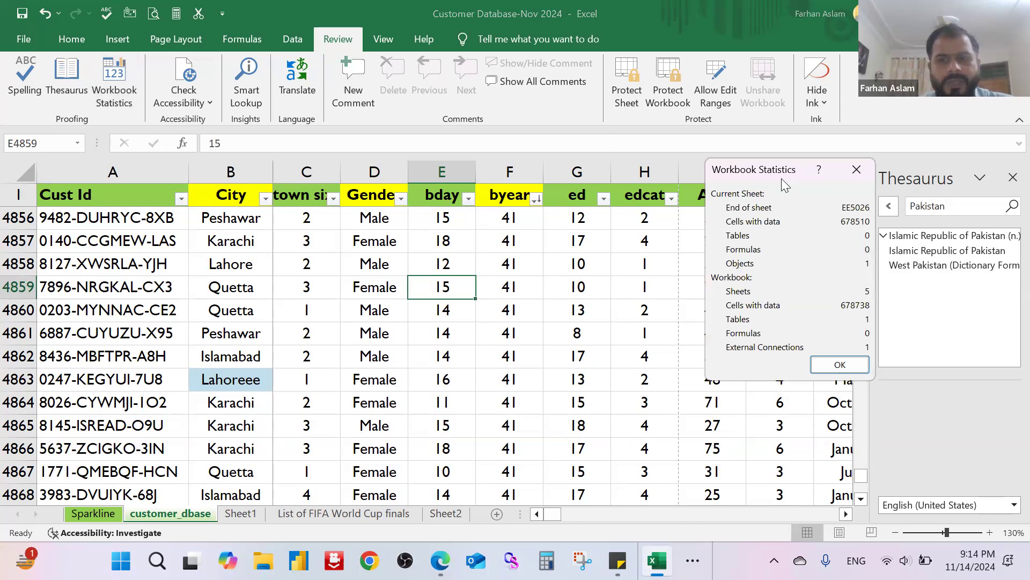
pyautogui.moveTo(784, 178); pyautogui.dragTo(555, 193)
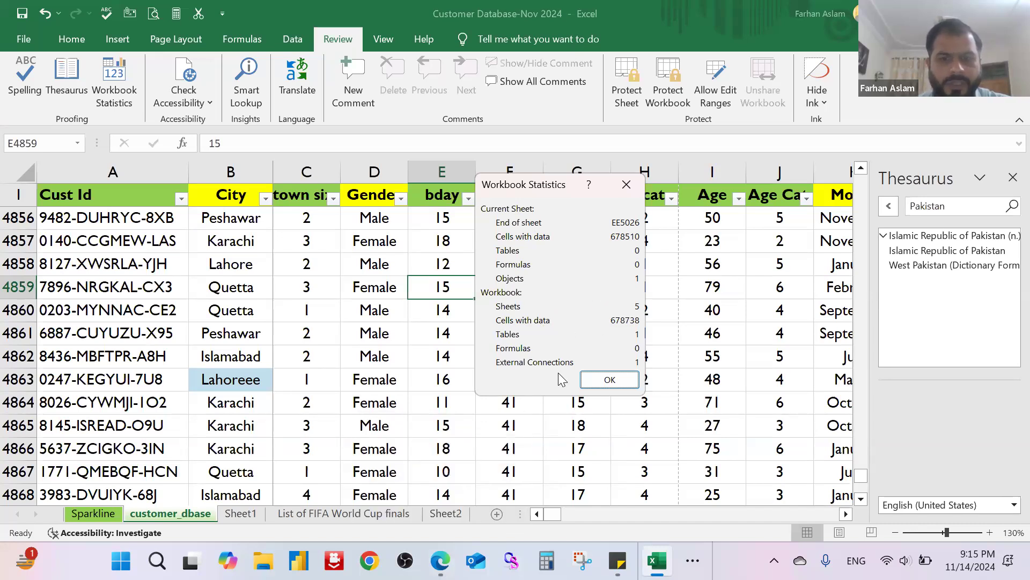
pyautogui.click(609, 382)
# Step: Open Smart Lookup, search for "car", skim the results, and close the Search and Thesaurus panes
pyautogui.click(203, 105)
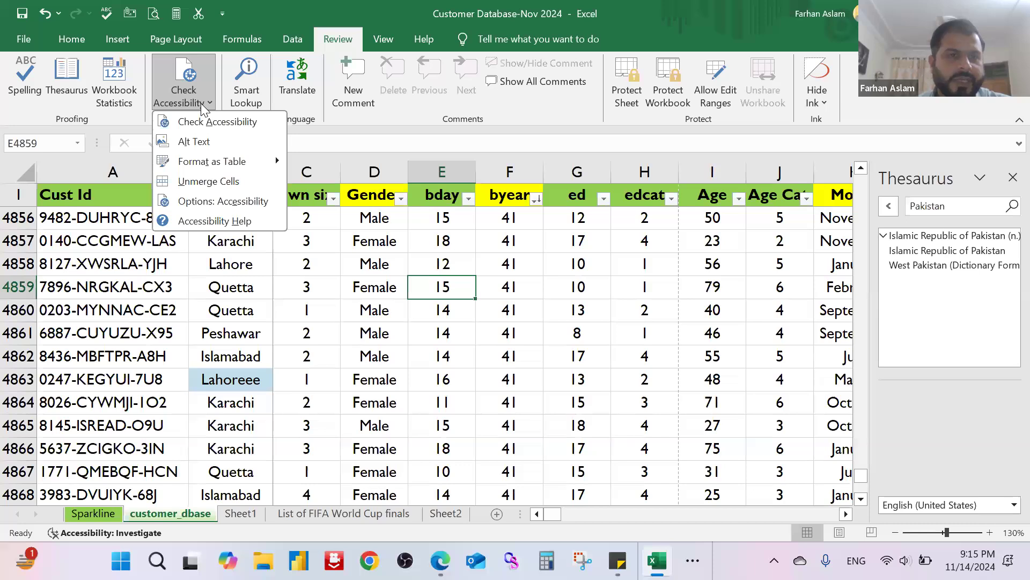
pyautogui.click(236, 99)
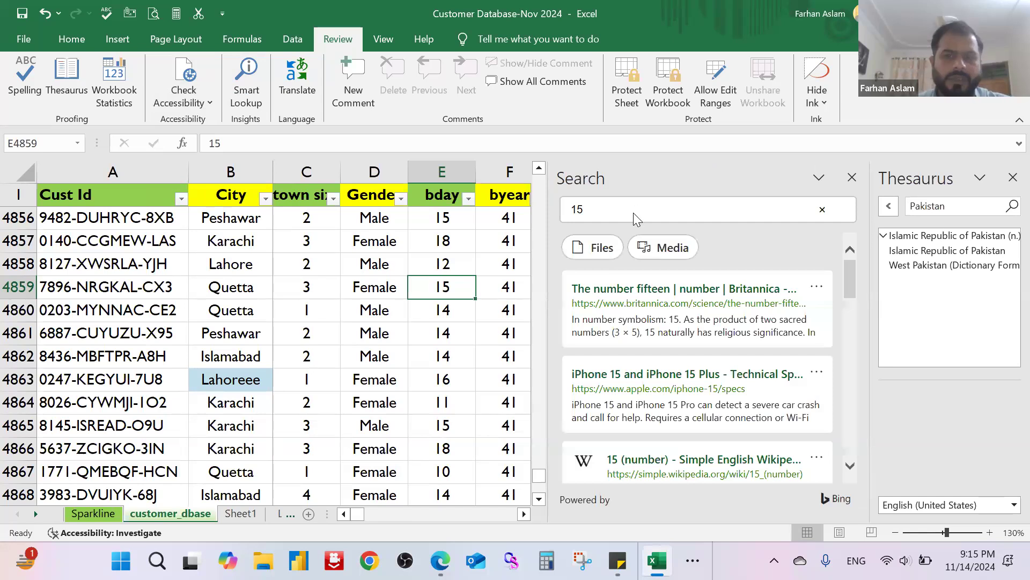
pyautogui.click(633, 213)
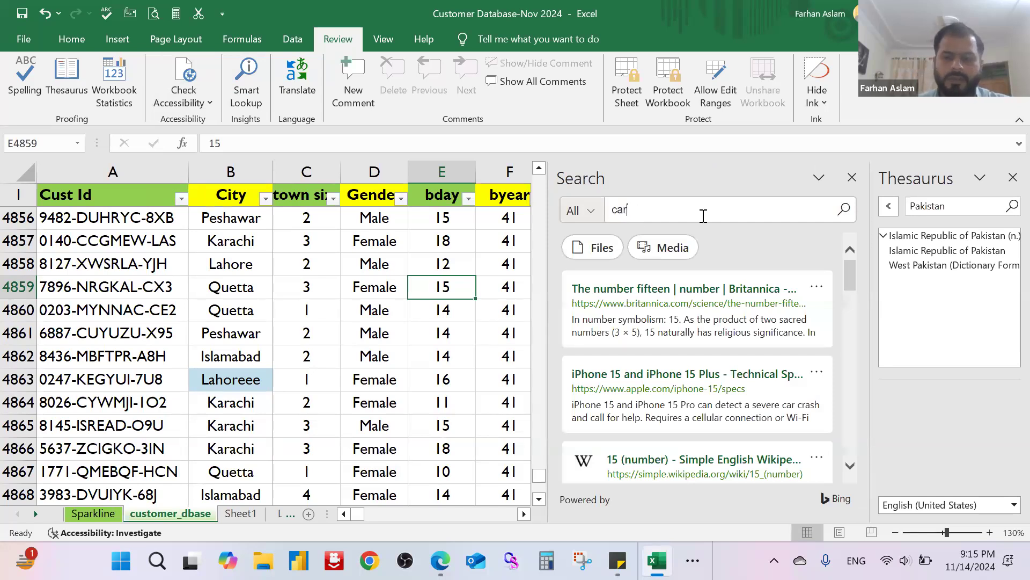
pyautogui.press('Return')
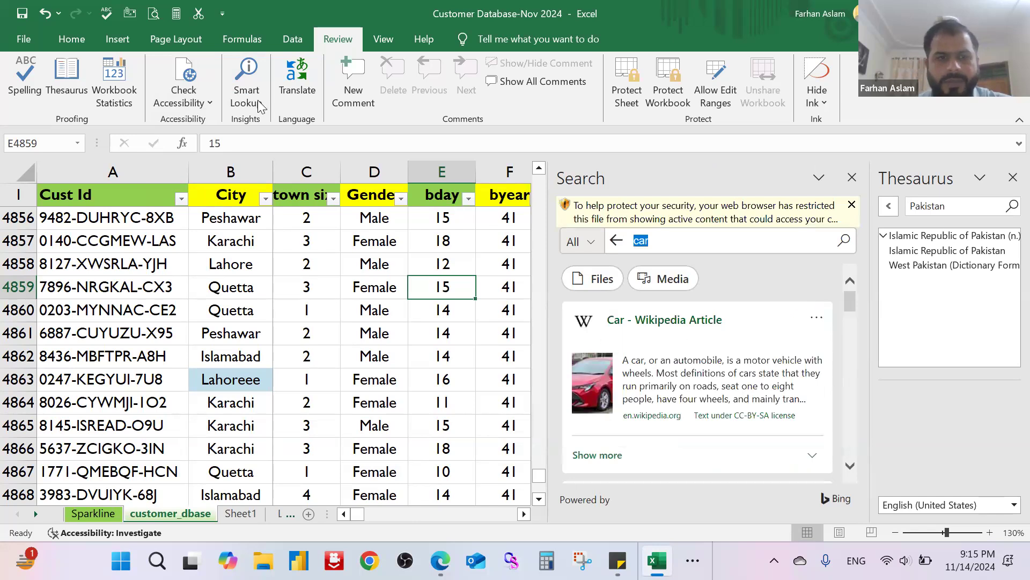
pyautogui.scroll(-5, 714, 360)
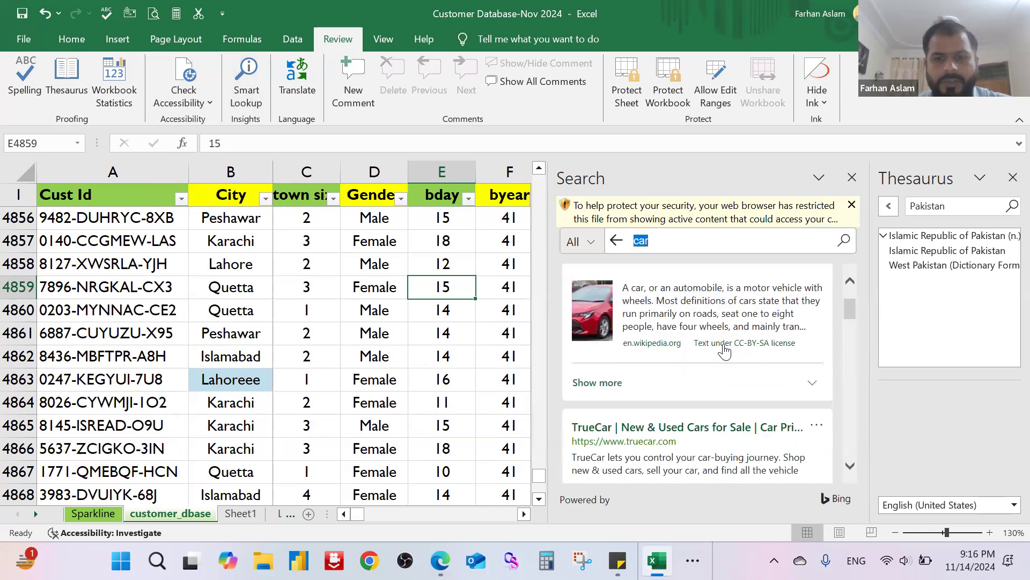
pyautogui.scroll(5, 723, 369)
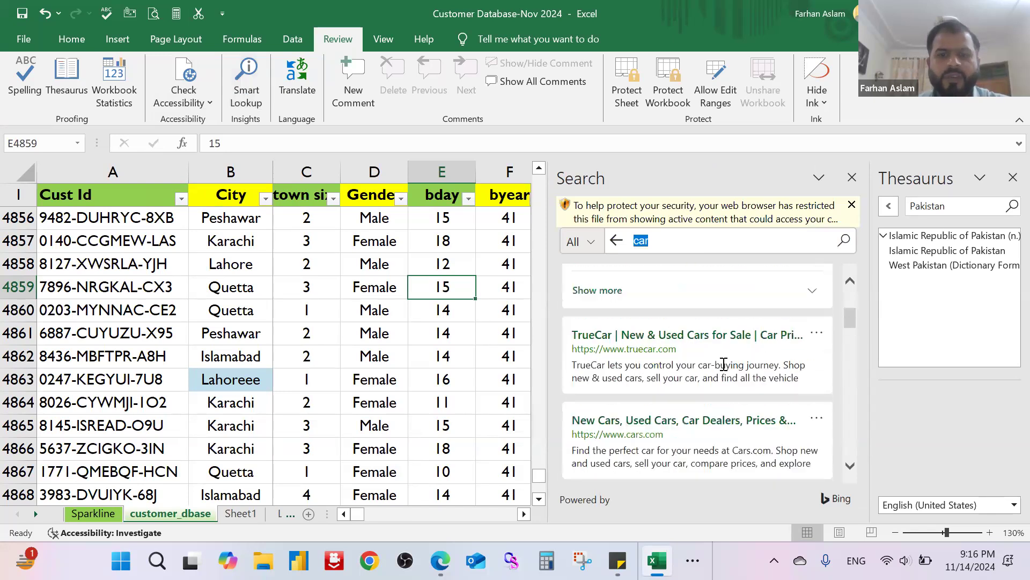
pyautogui.click(852, 177)
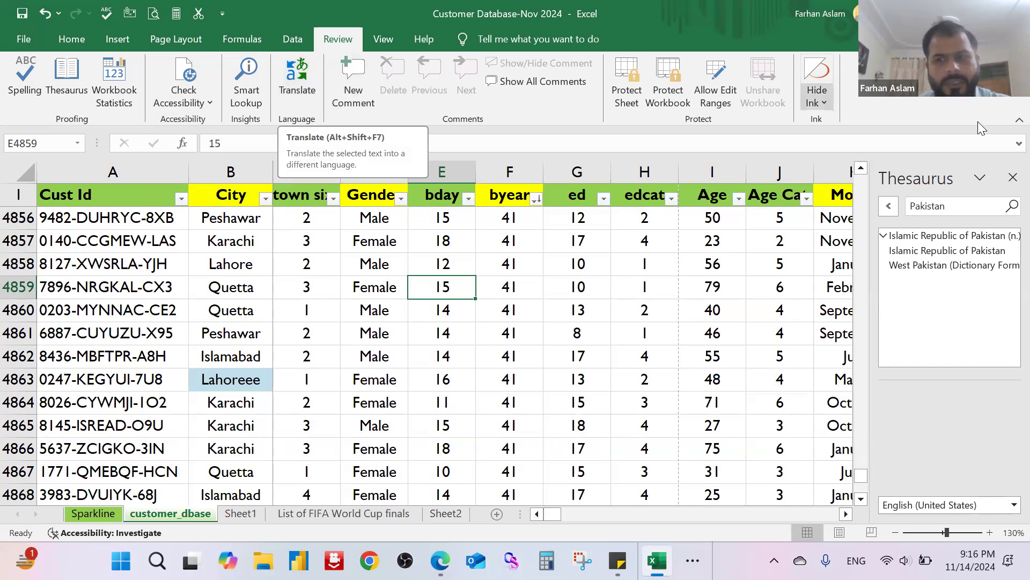
pyautogui.click(1011, 178)
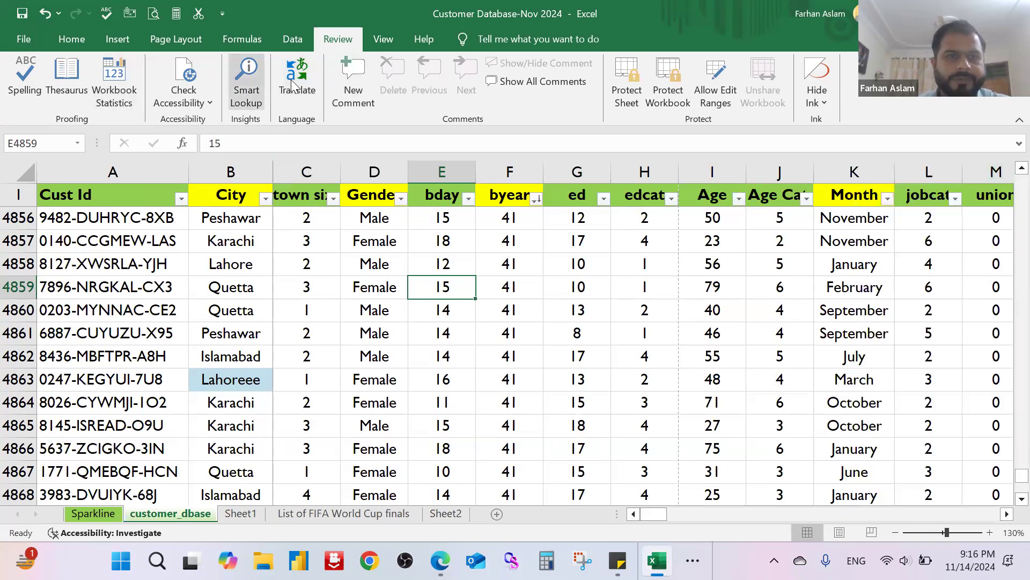
# Step: Open the Translator to view its translation options, close it, and return to the sheet
pyautogui.click(292, 81)
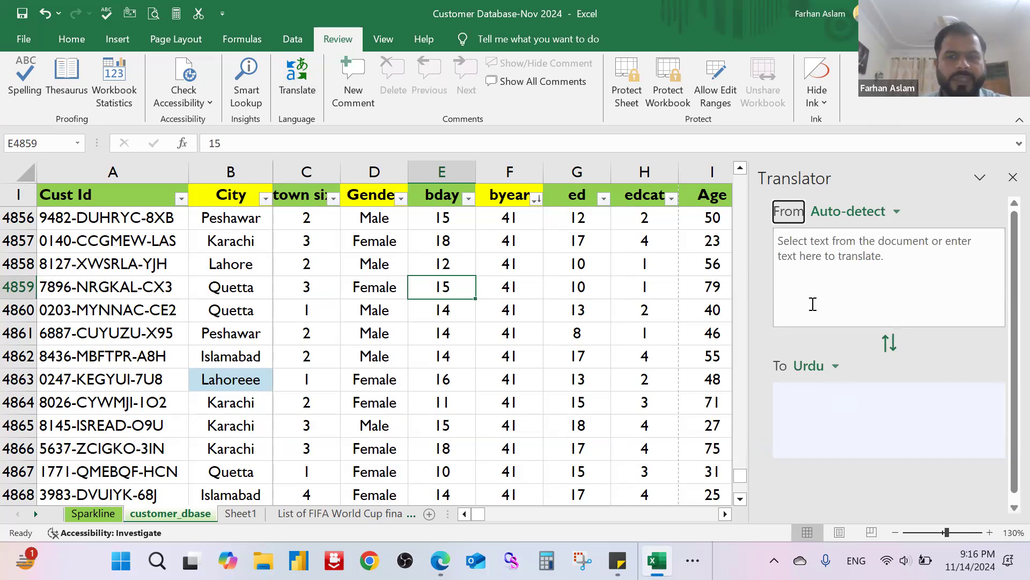
pyautogui.click(1010, 178)
pyautogui.click(427, 383)
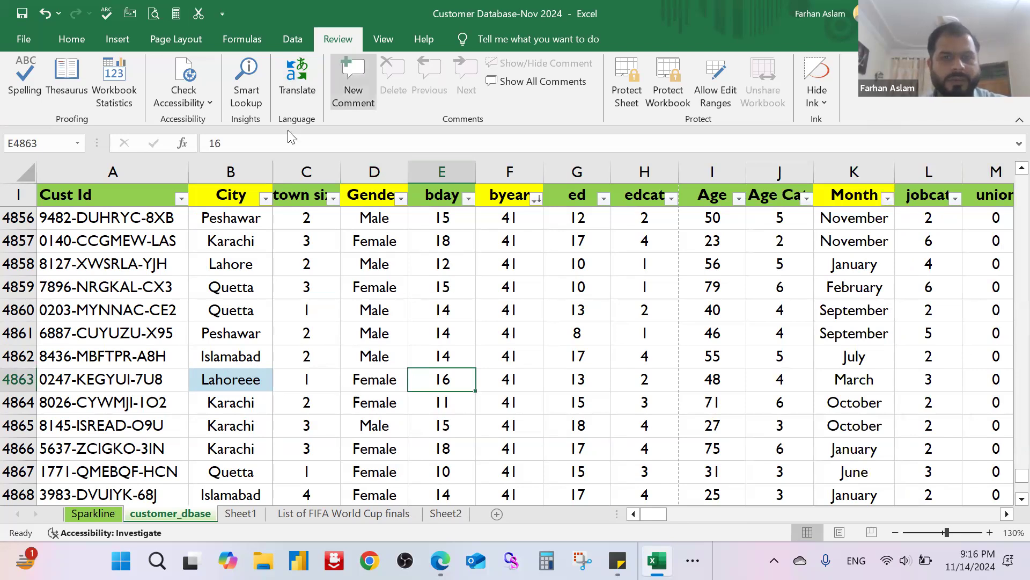
pyautogui.click(356, 290)
# Step: Add a comment reading "Incorrect" to the misspelled city in cell B4863
pyautogui.click(244, 377)
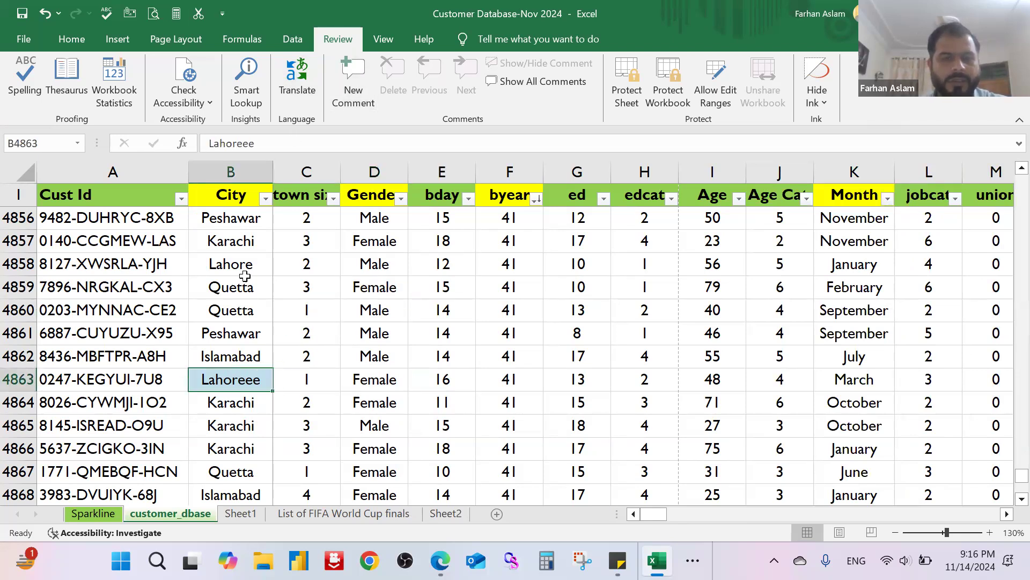
pyautogui.click(352, 75)
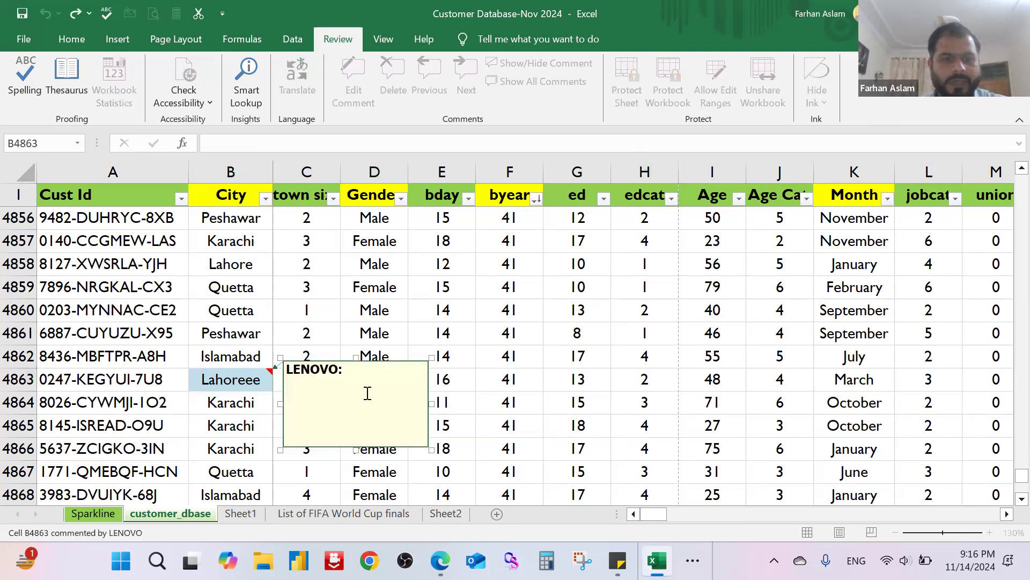
pyautogui.write('Incorrect')
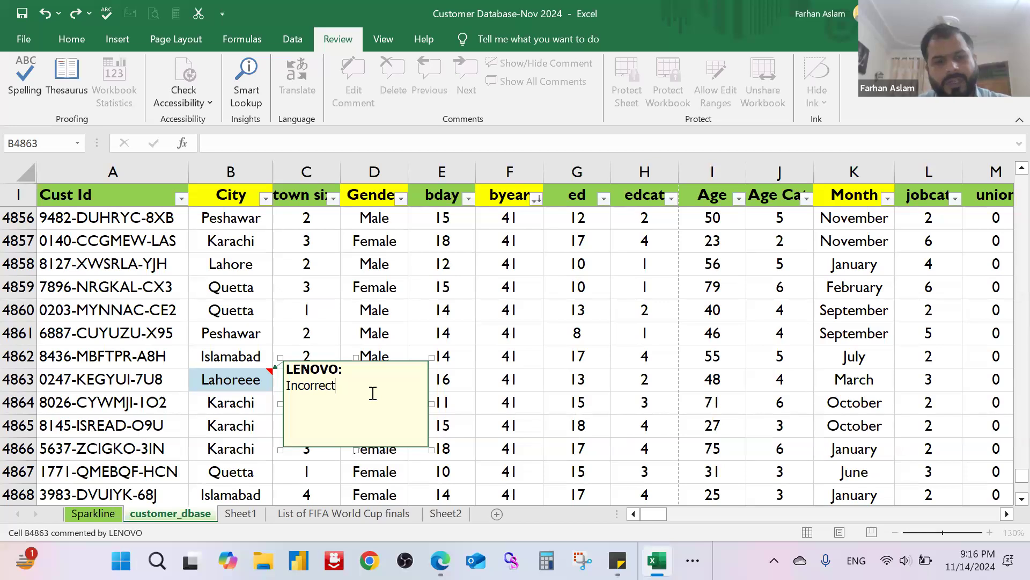
pyautogui.click(524, 410)
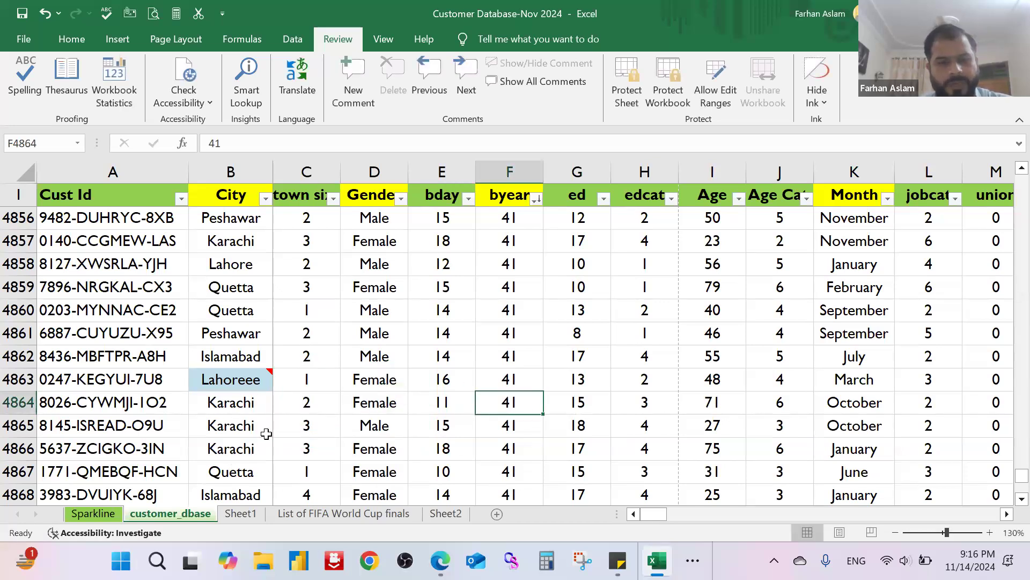
# Step: Examine how the comment on cell B4863 pops up and hides in the sheet
pyautogui.moveTo(250, 376)
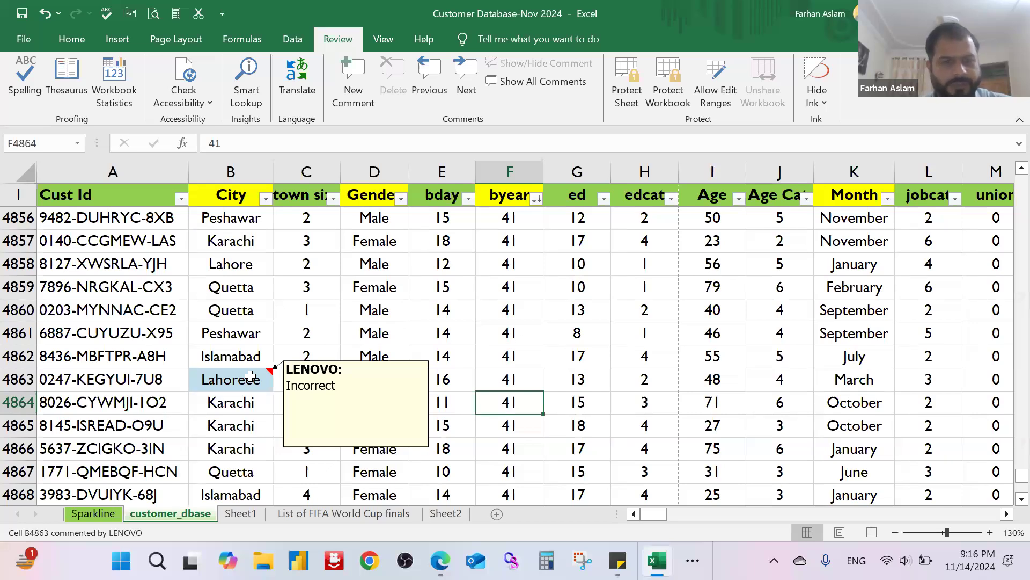
pyautogui.click(523, 341)
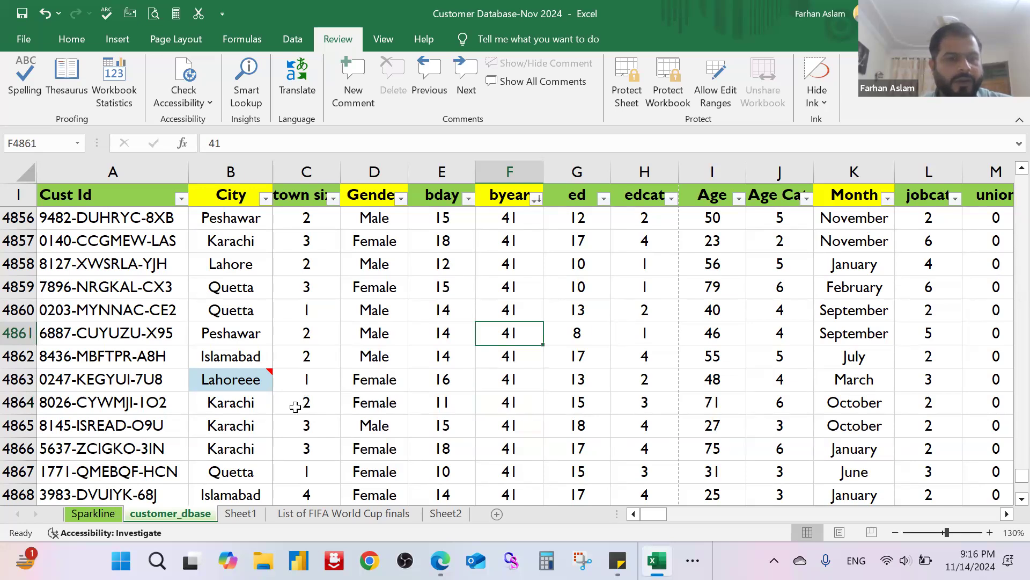
pyautogui.scroll(-2, 353, 384)
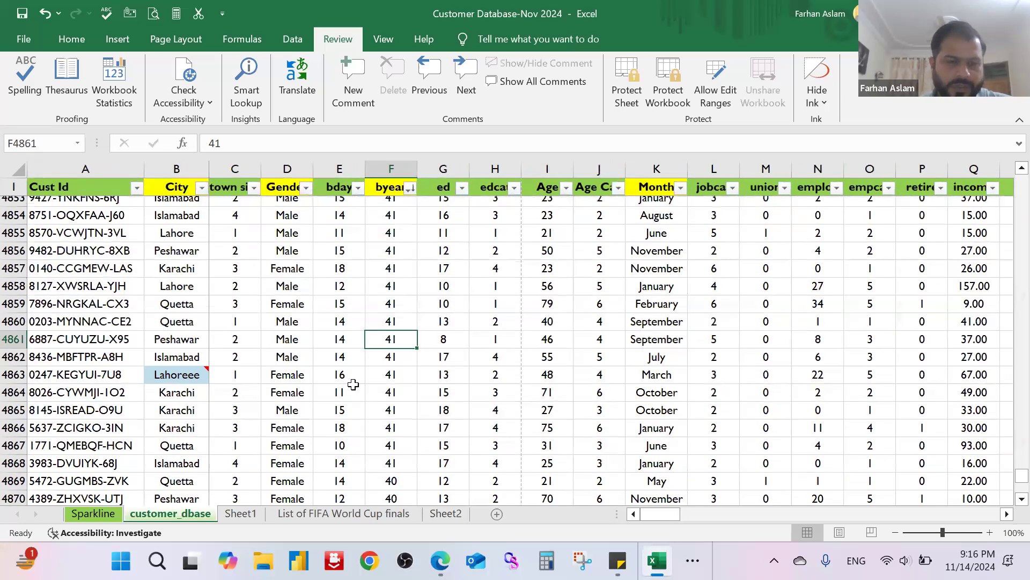
pyautogui.moveTo(198, 385)
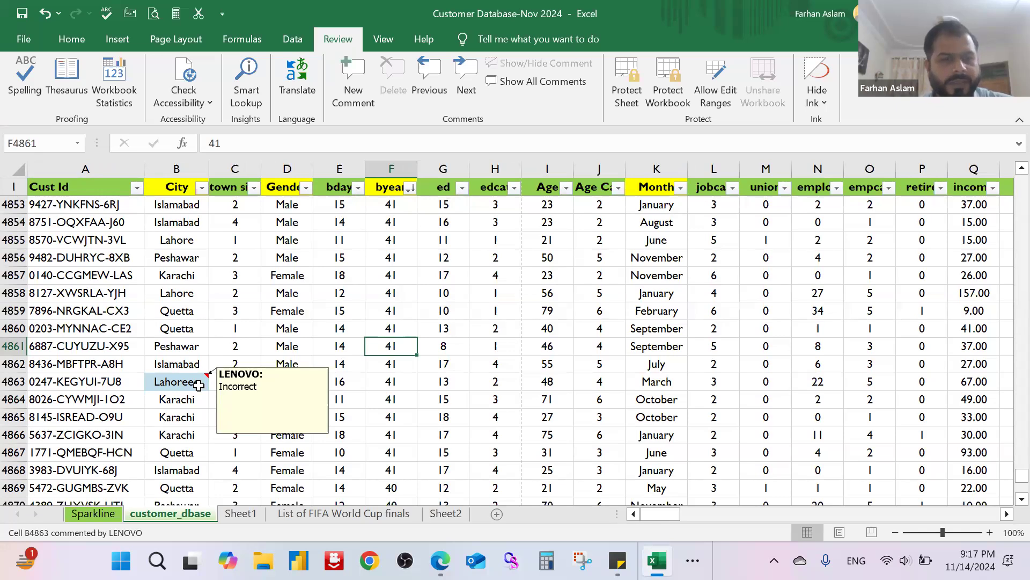
pyautogui.click(342, 346)
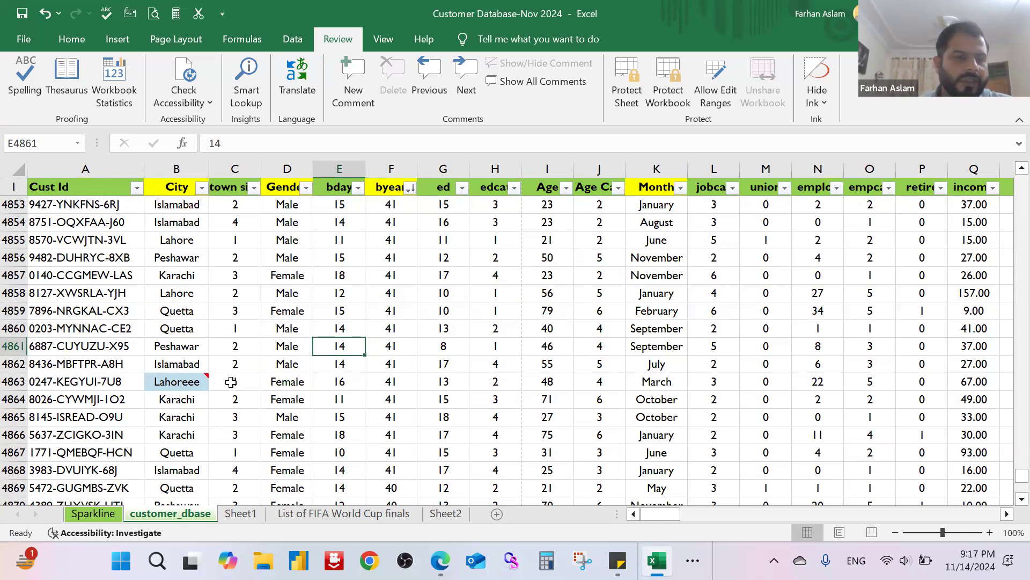
pyautogui.moveTo(196, 384)
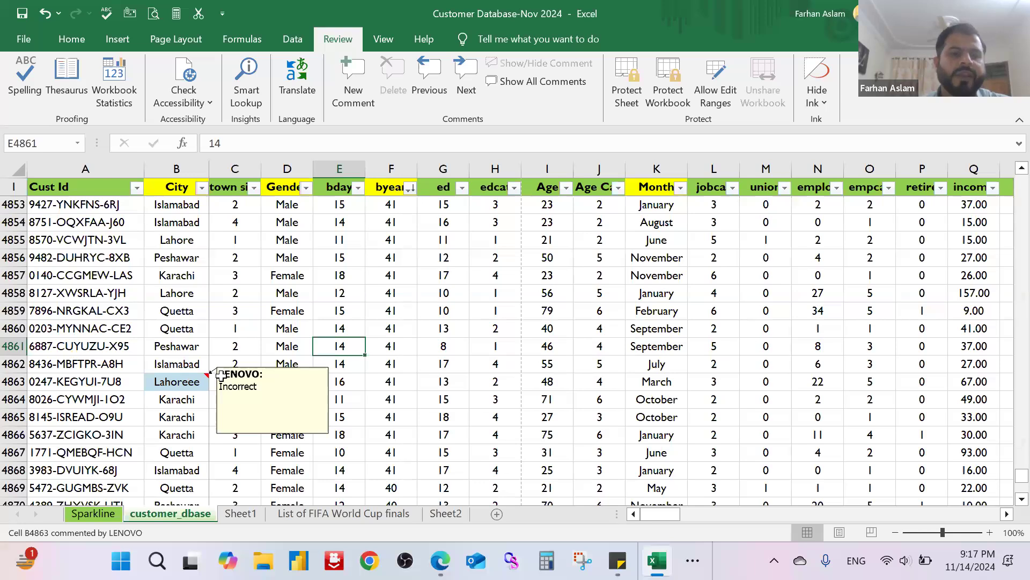
pyautogui.click(406, 324)
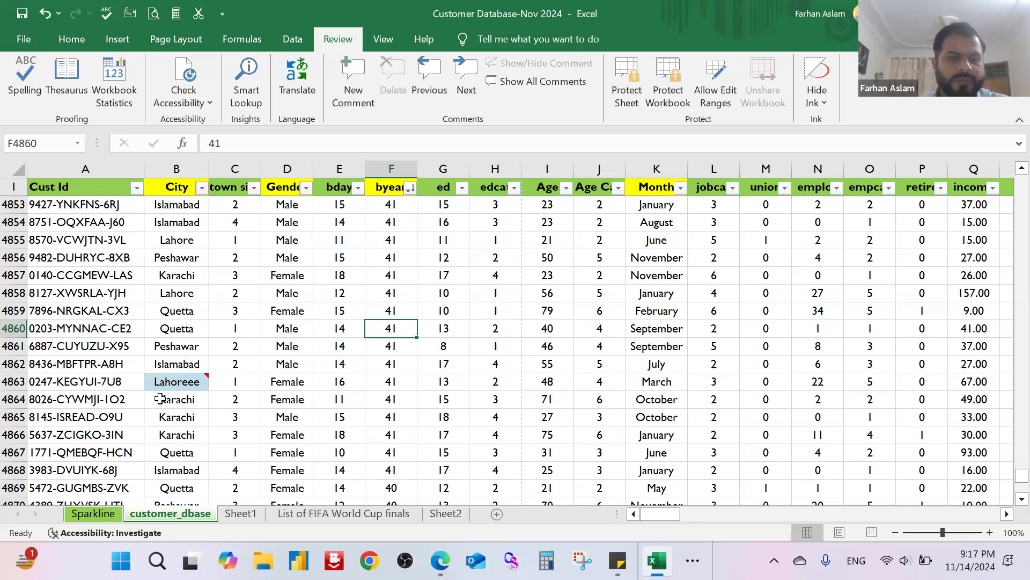
pyautogui.click(296, 394)
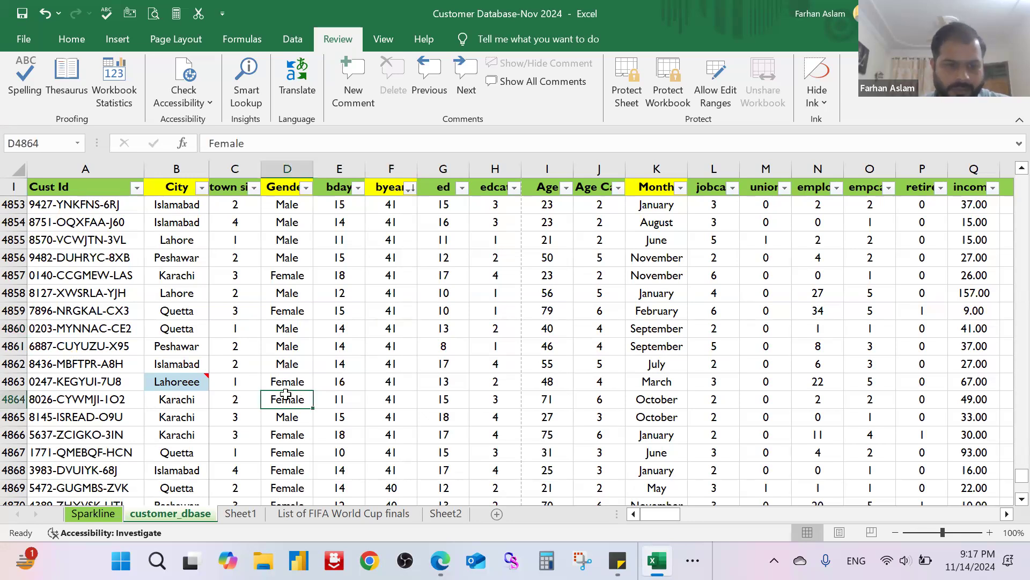
# Step: Set the comment on cell B4863 to stay permanently displayed
pyautogui.moveTo(197, 381)
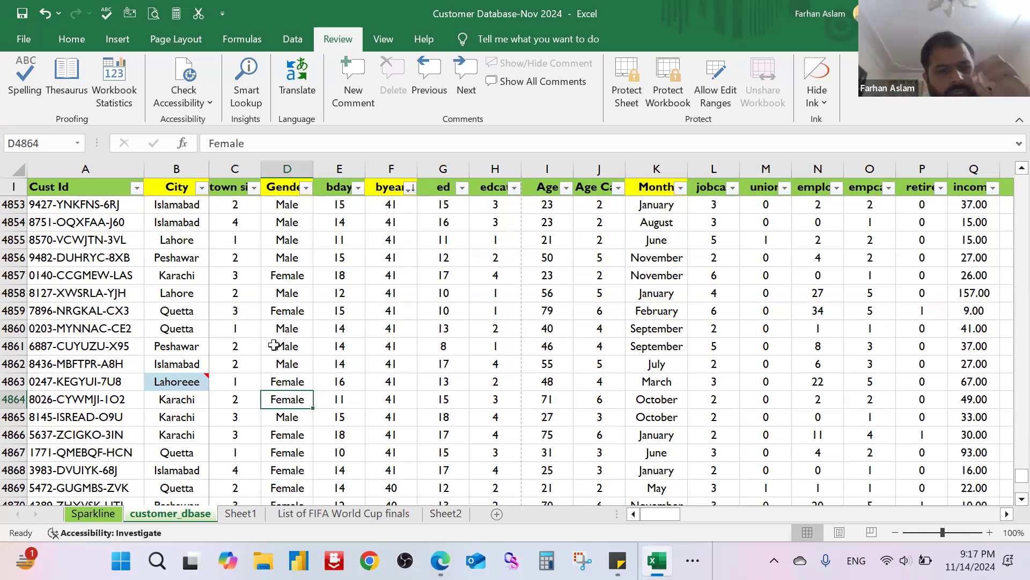
pyautogui.rightClick(195, 382)
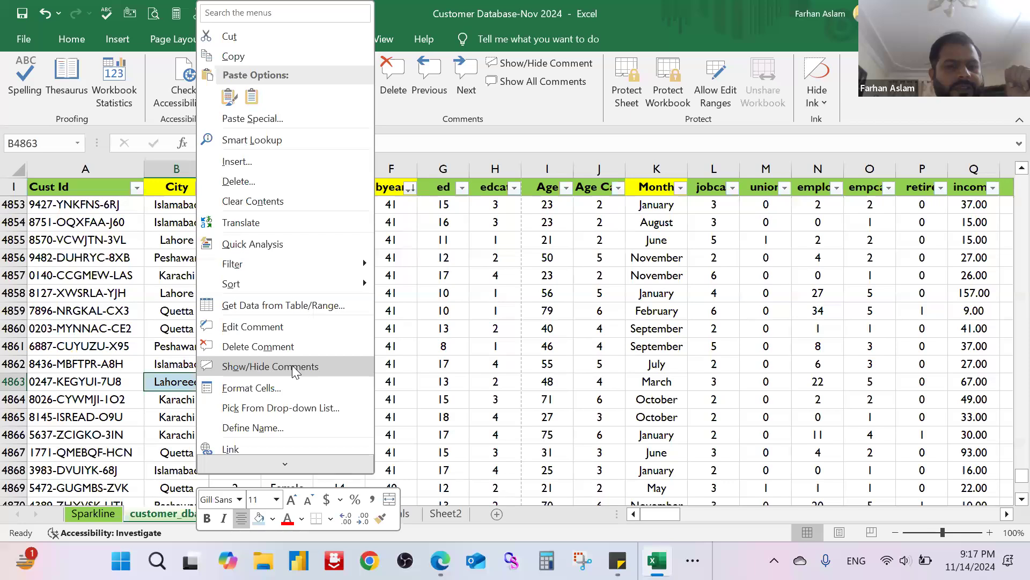
pyautogui.click(292, 364)
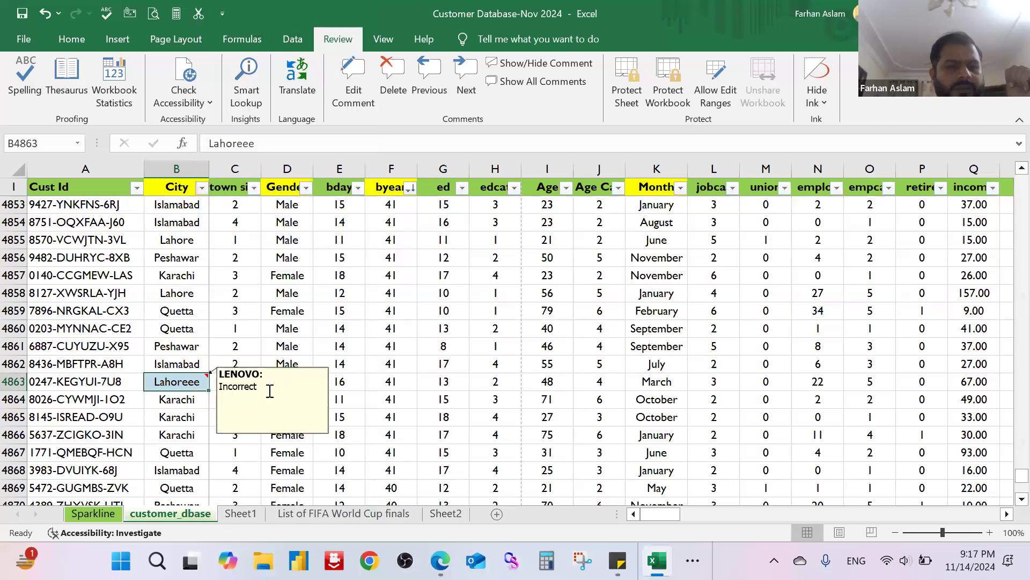
# Step: Shrink the comment box of cell B4863 in height and width to fit its text
pyautogui.click(303, 381)
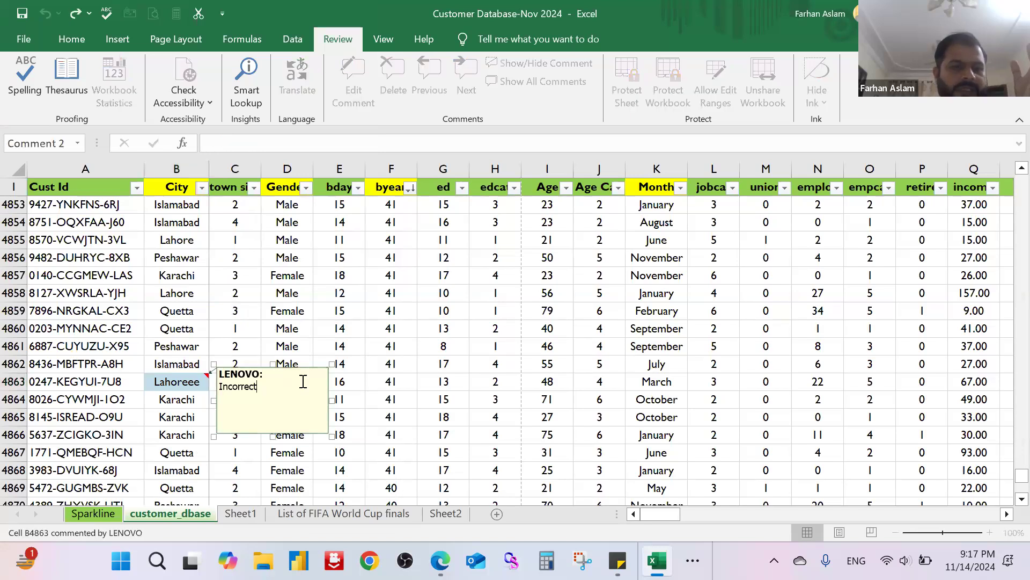
pyautogui.moveTo(270, 424); pyautogui.dragTo(269, 398)
pyautogui.moveTo(333, 384); pyautogui.dragTo(265, 384)
pyautogui.click(334, 400)
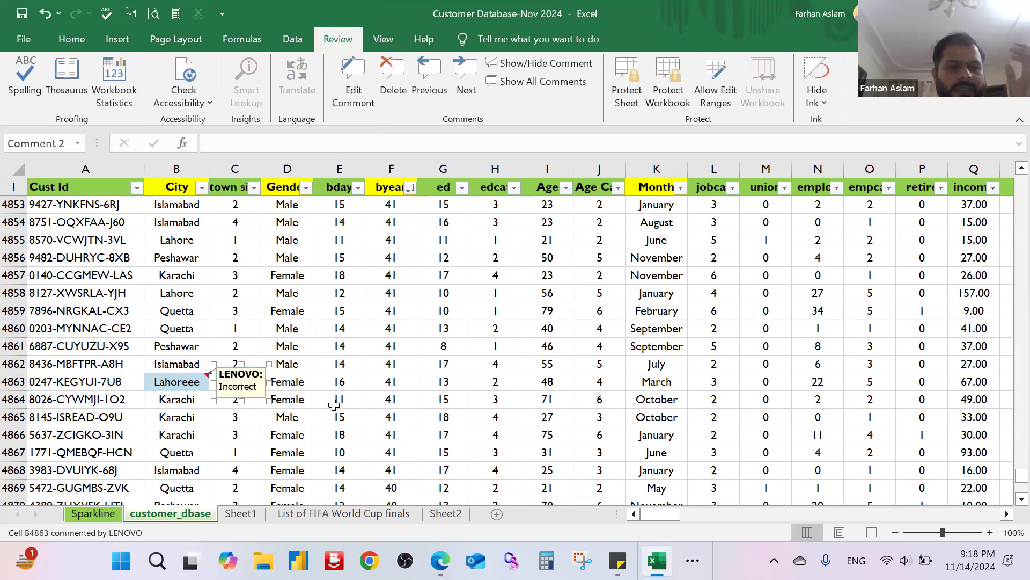
# Step: Reposition the comment box, first above cell B4863 and finally below it over column C near rows 4865 to 4867
pyautogui.click(249, 380)
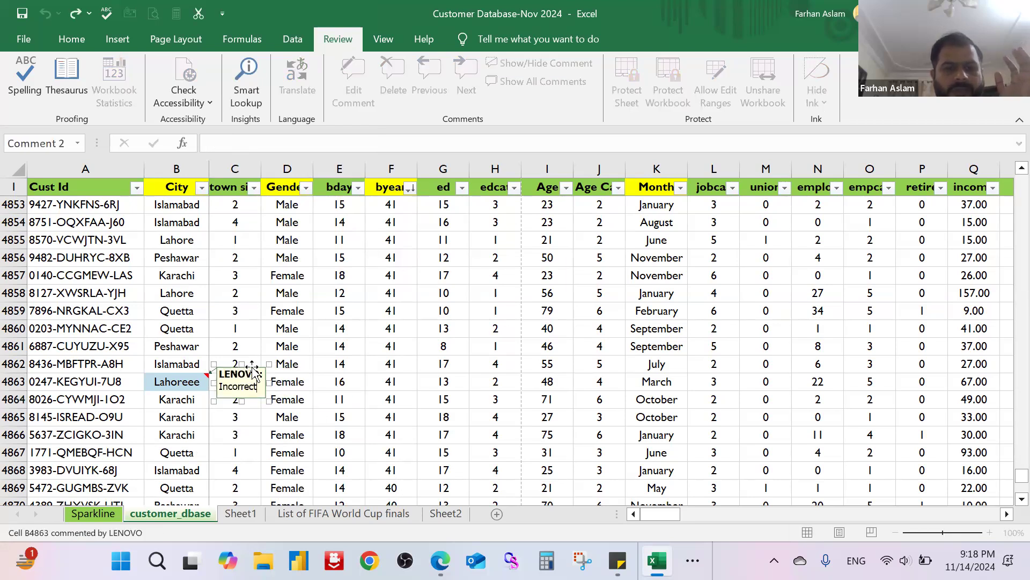
pyautogui.moveTo(252, 369); pyautogui.dragTo(178, 309)
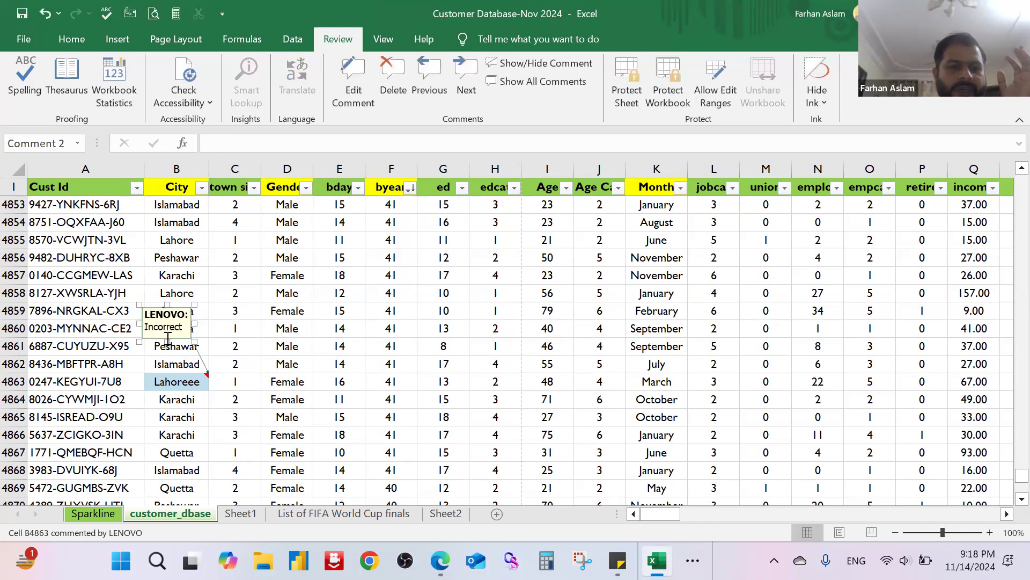
pyautogui.moveTo(182, 308); pyautogui.dragTo(209, 418)
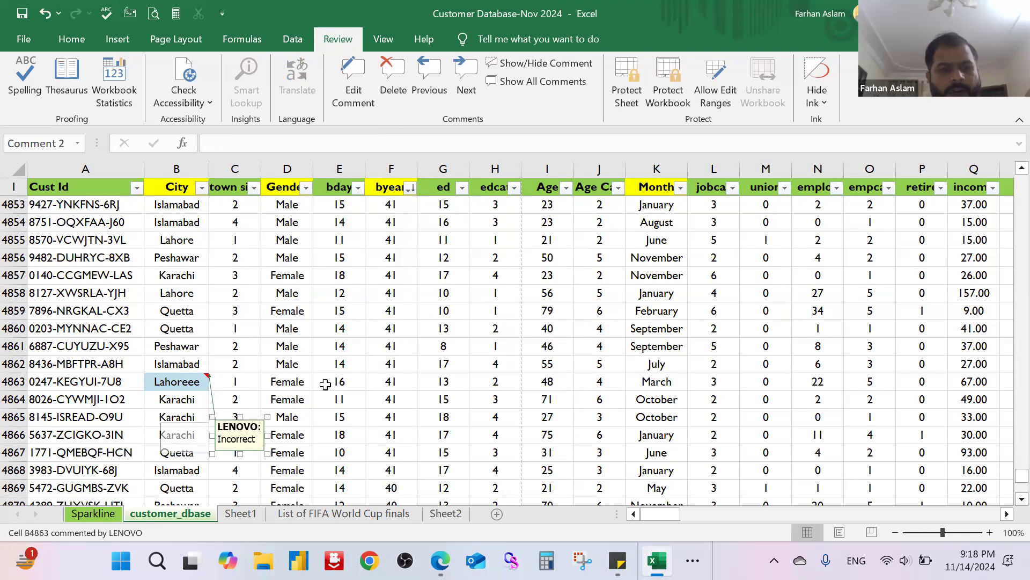
# Step: Open the comment on cell B4863 for editing and widen its box to about the middle of column E
pyautogui.click(193, 378)
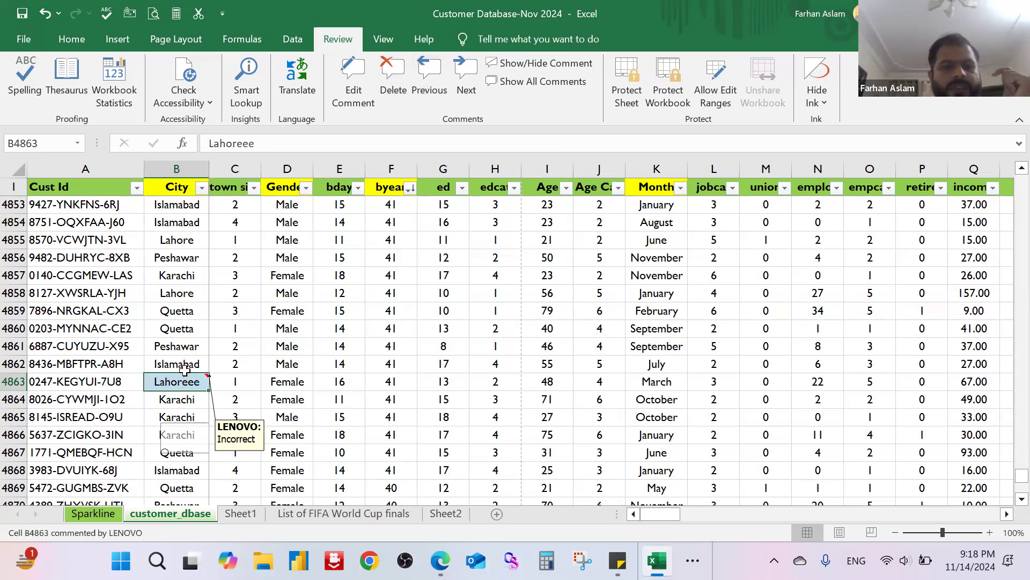
pyautogui.click(352, 88)
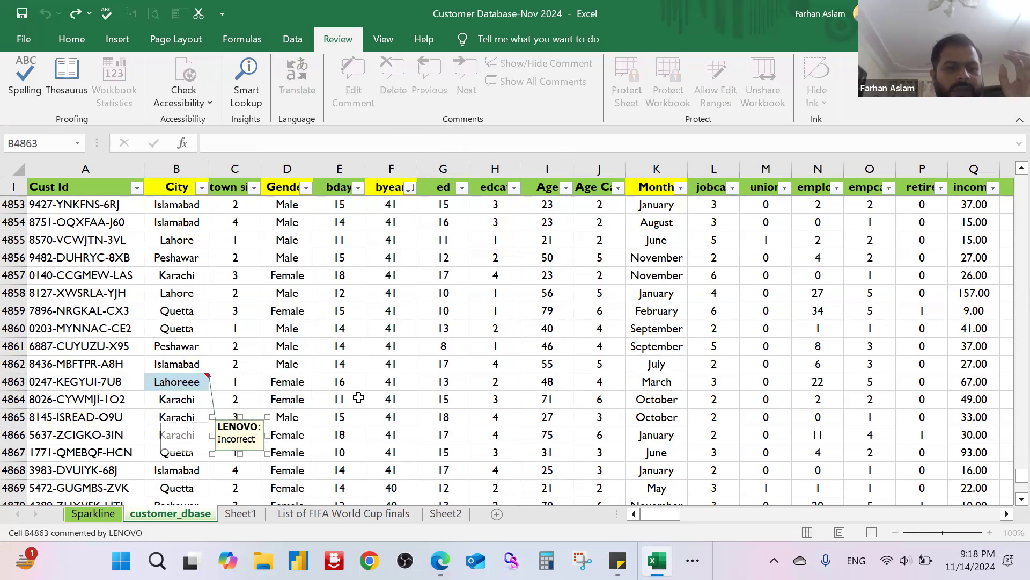
pyautogui.click(355, 397)
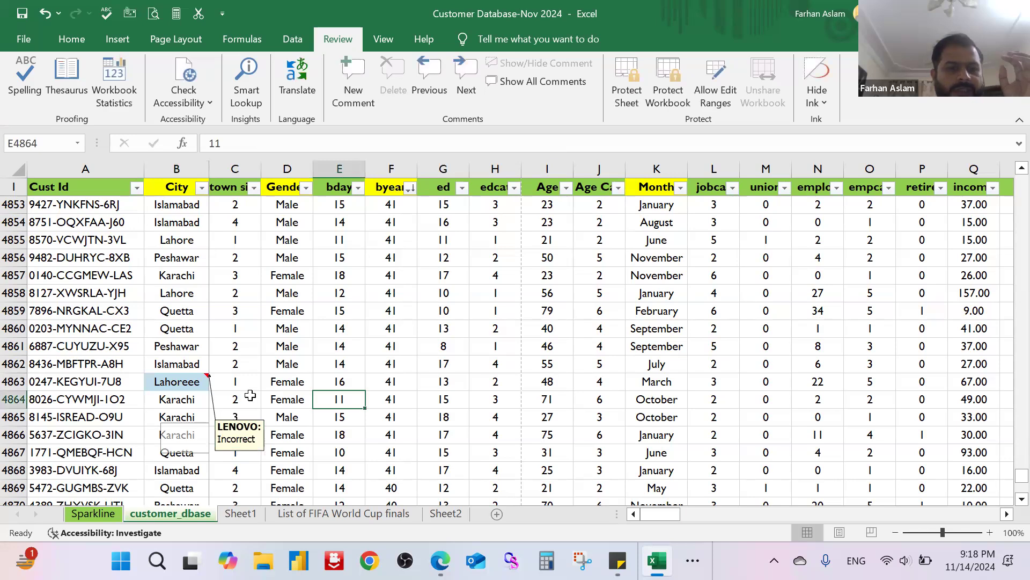
pyautogui.click(196, 382)
pyautogui.rightClick(196, 382)
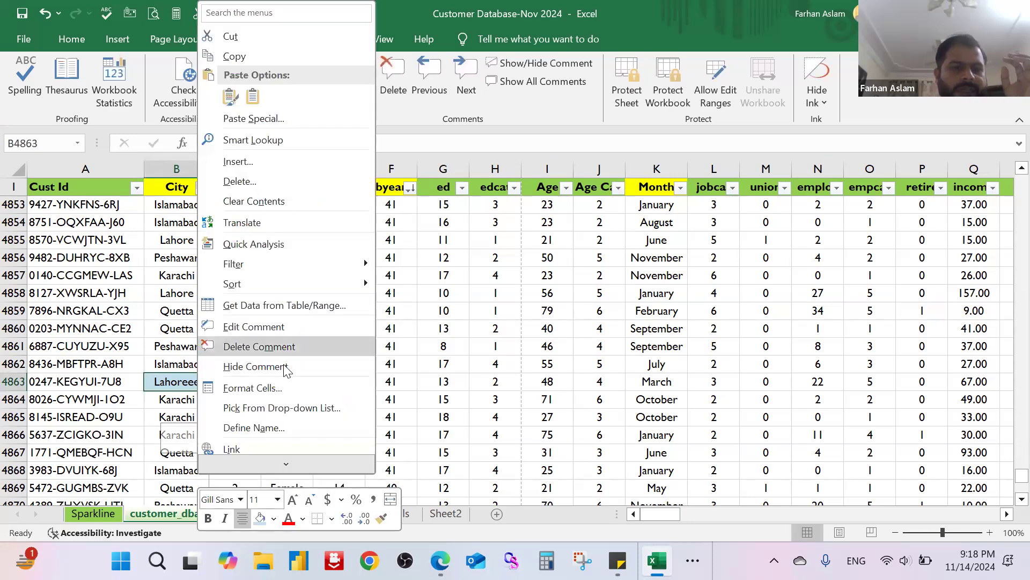
pyautogui.click(303, 327)
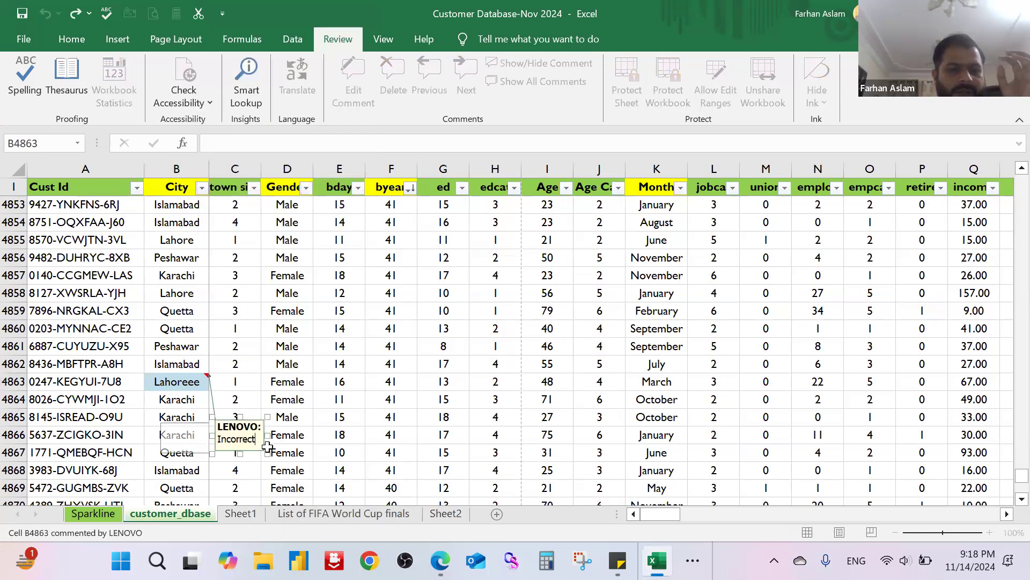
pyautogui.moveTo(340, 428); pyautogui.dragTo(339, 432)
pyautogui.click(390, 381)
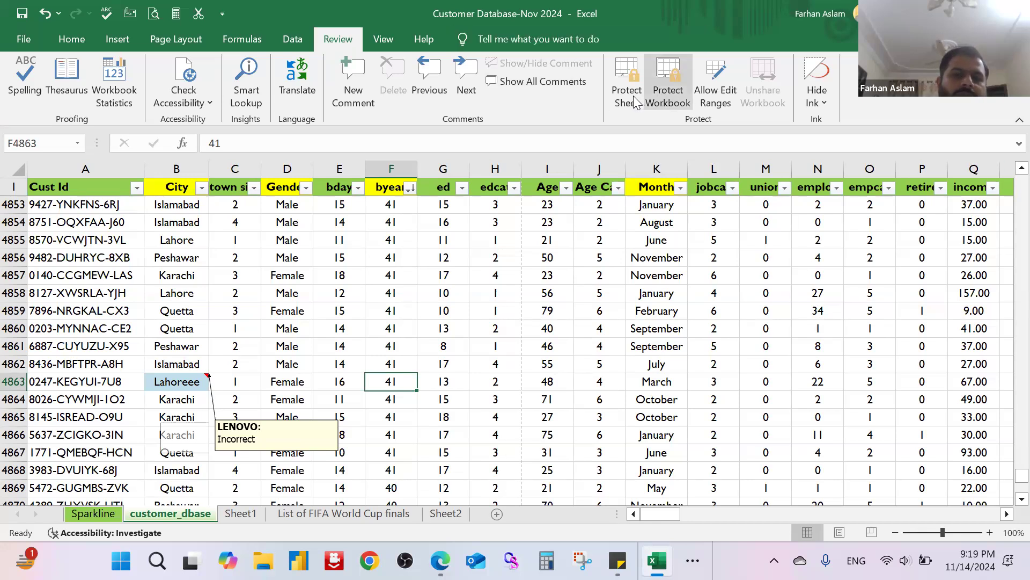
# Step: Switch the customer_dbase sheet to Page Break Preview and look over its page divisions
pyautogui.click(390, 39)
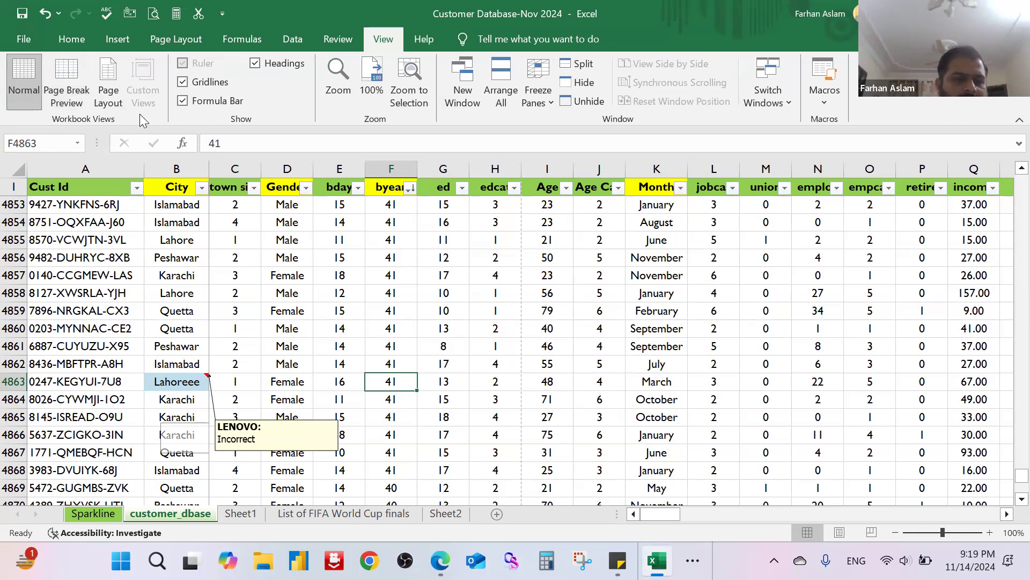
pyautogui.click(378, 240)
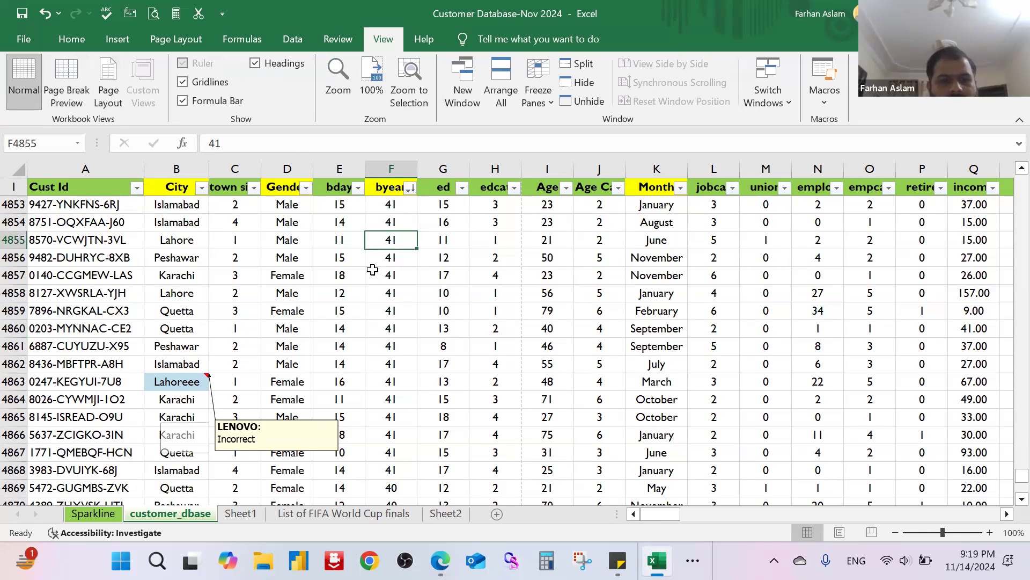
pyautogui.keyDown('ctrl'); pyautogui.scroll(-2, 373, 273); pyautogui.keyUp('ctrl')
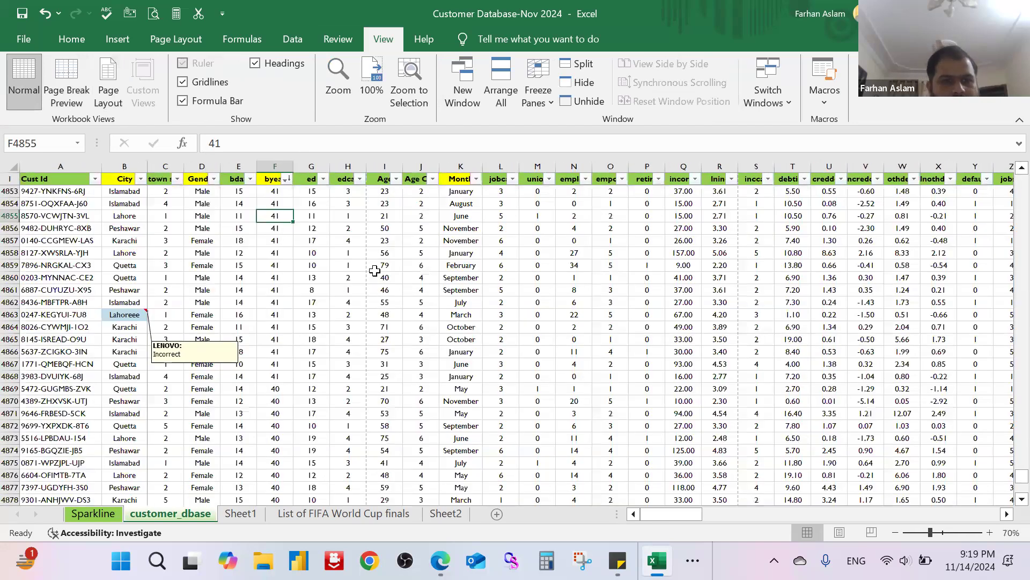
pyautogui.scroll(-6, 375, 271)
pyautogui.keyDown('ctrl'); pyautogui.scroll(1, 210, 239); pyautogui.keyUp('ctrl')
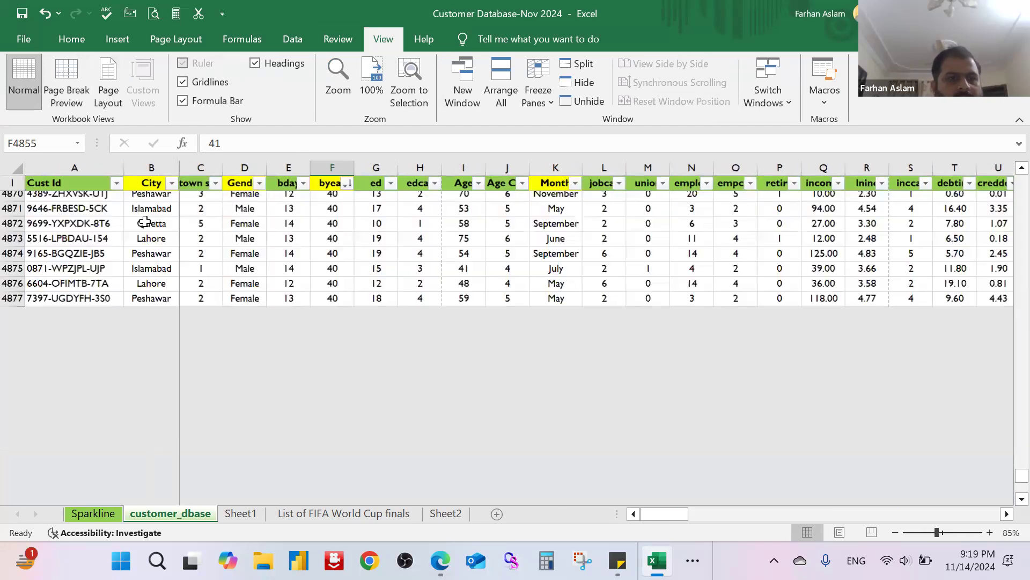
pyautogui.scroll(20, 209, 240)
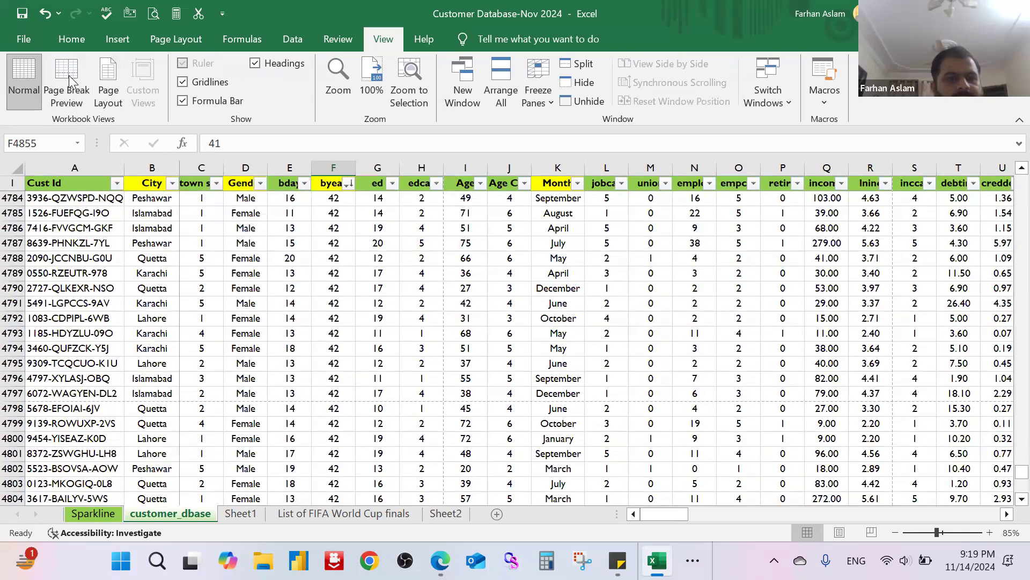
pyautogui.click(69, 75)
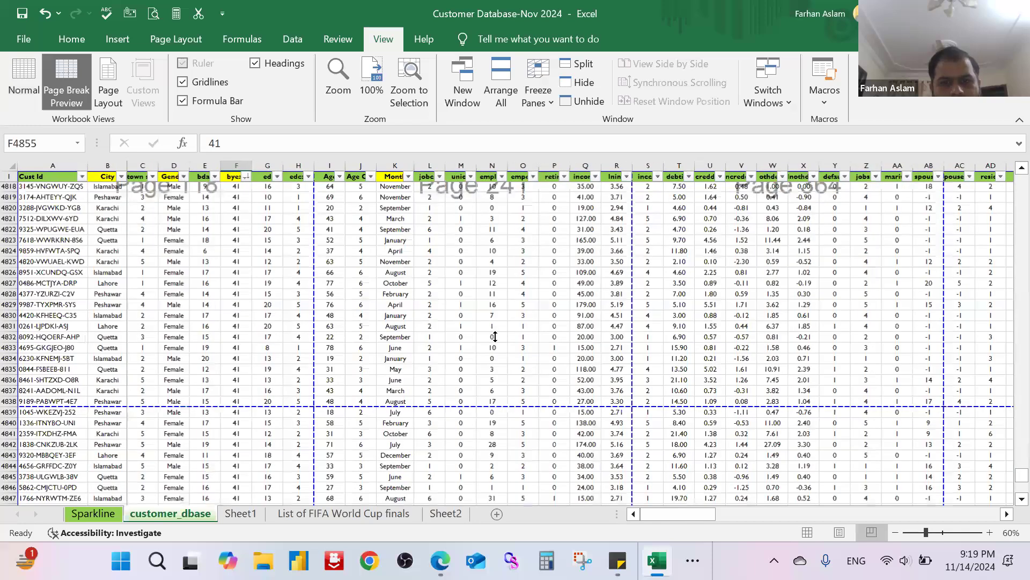
pyautogui.scroll(15, 527, 320)
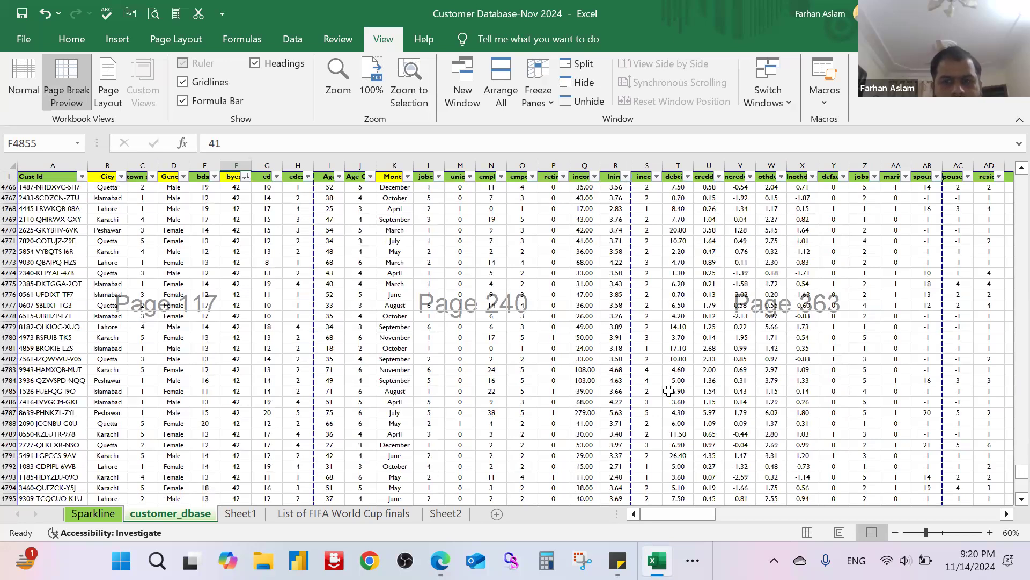
pyautogui.scroll(-4, 669, 391)
pyautogui.scroll(4, 694, 362)
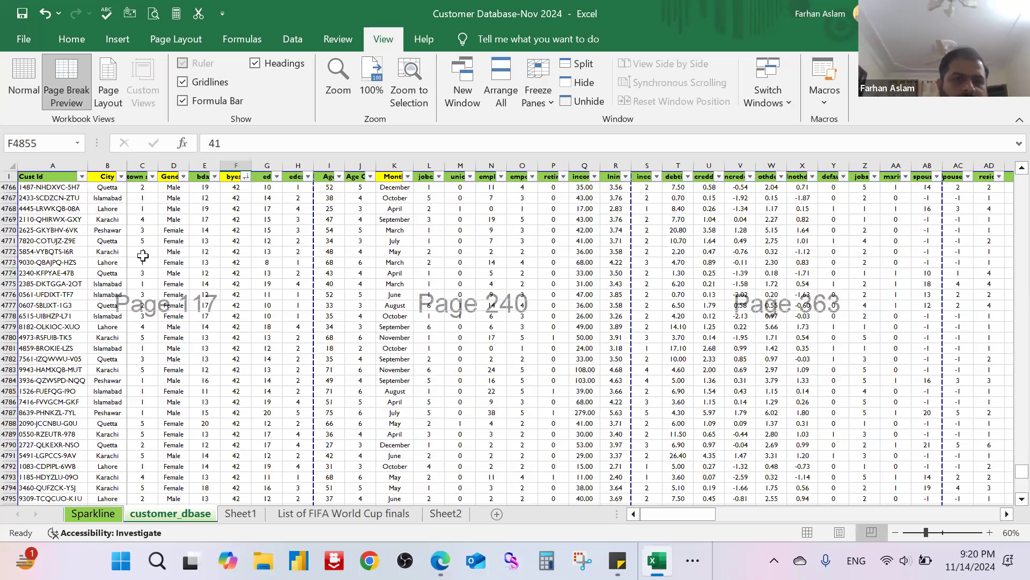
# Step: Try to switch the customer_dbase sheet to Page Layout view, cancelling before its panes are unfrozen
pyautogui.click(192, 40)
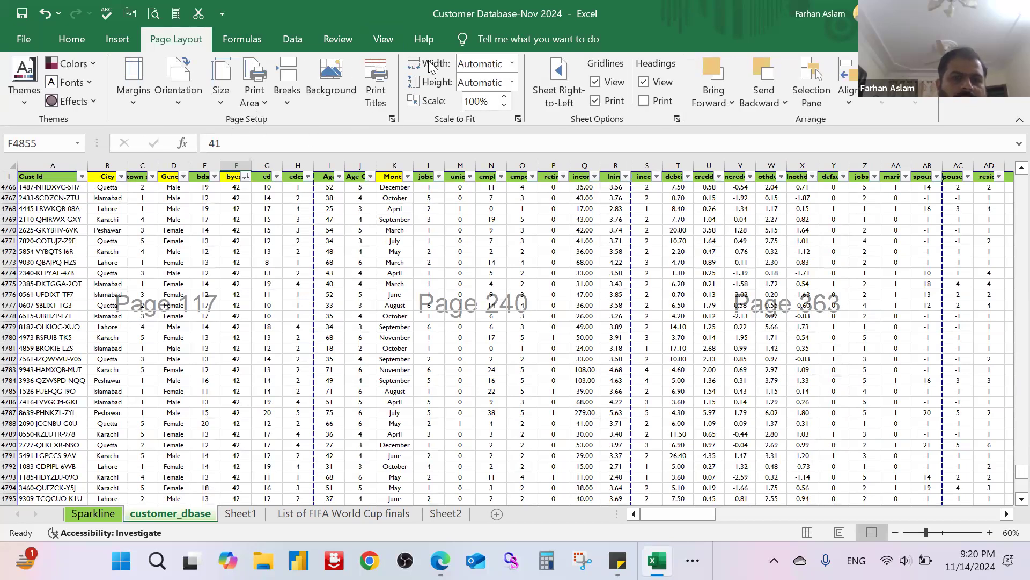
pyautogui.click(394, 39)
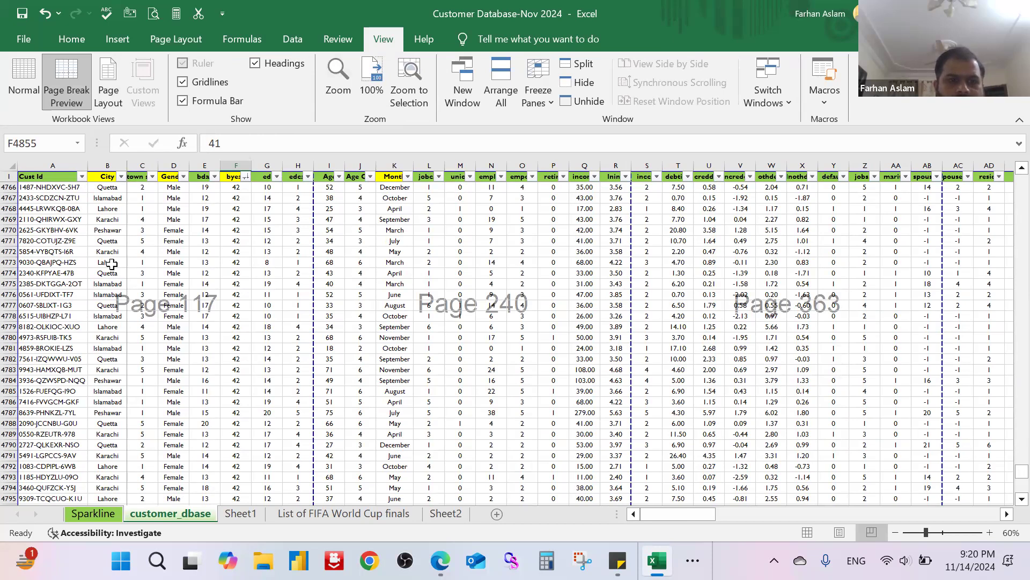
pyautogui.click(111, 81)
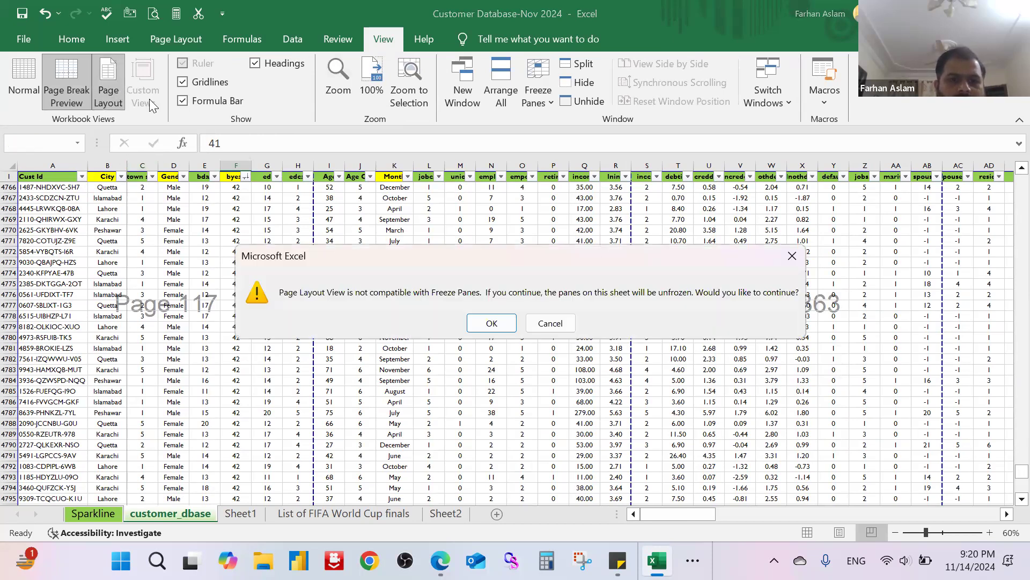
pyautogui.press('Escape')
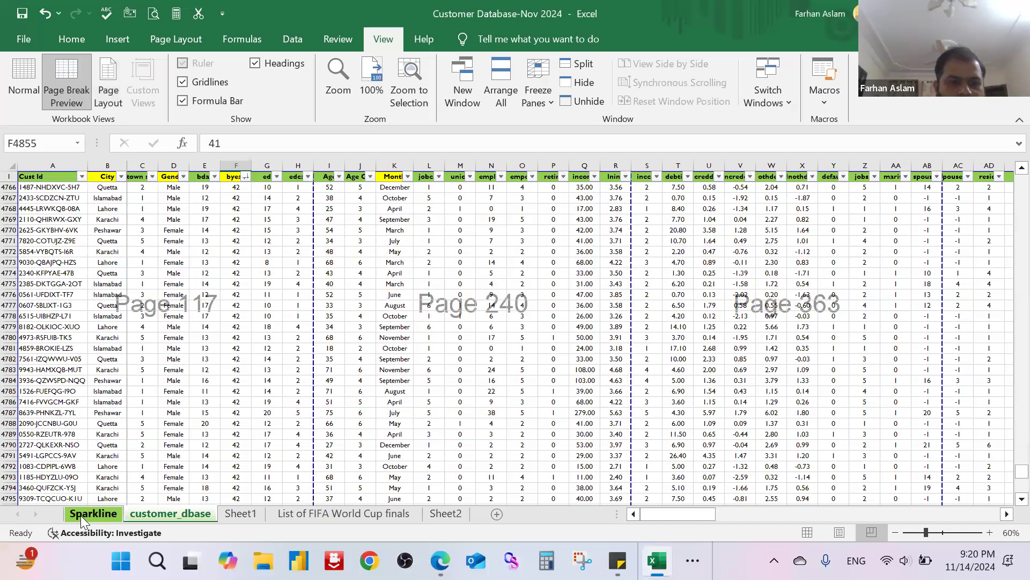
# Step: Display the Sparkline sheet in Page Layout view and zoom out to 70% to see its pages side by side
pyautogui.click(92, 513)
pyautogui.press('Down')
pyautogui.scroll(-2, 317, 440)
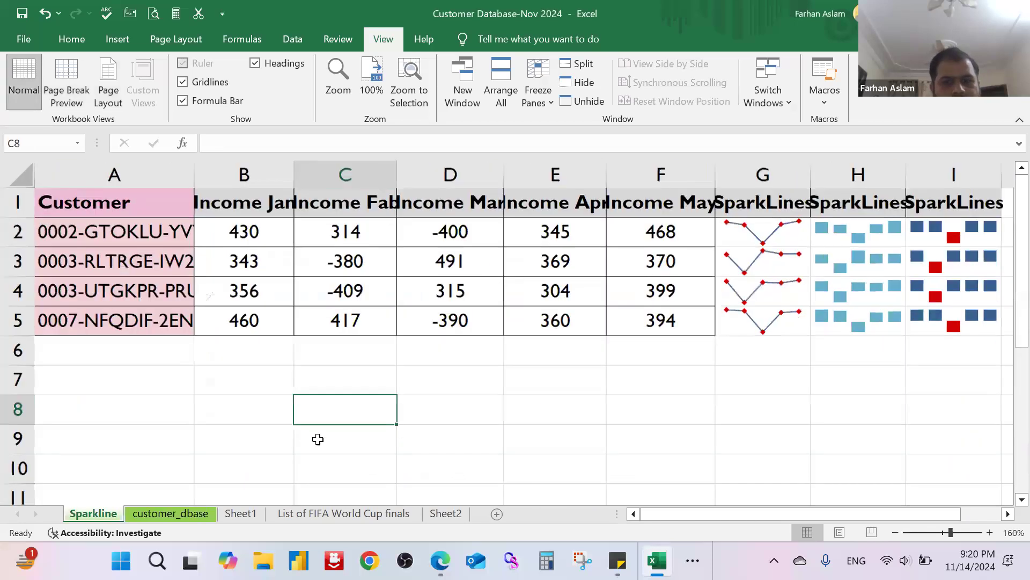
pyautogui.click(109, 88)
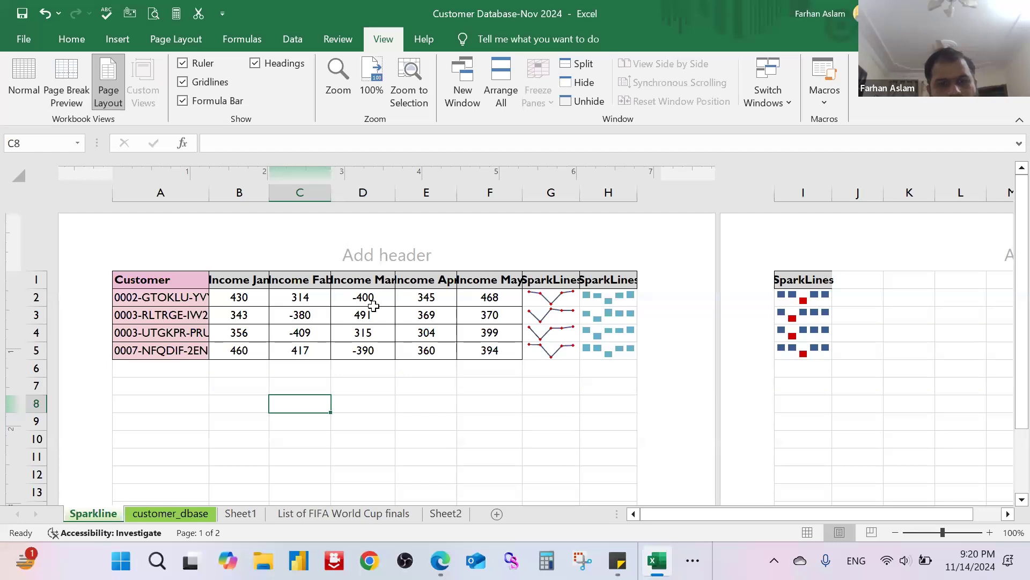
pyautogui.scroll(-2, 370, 311)
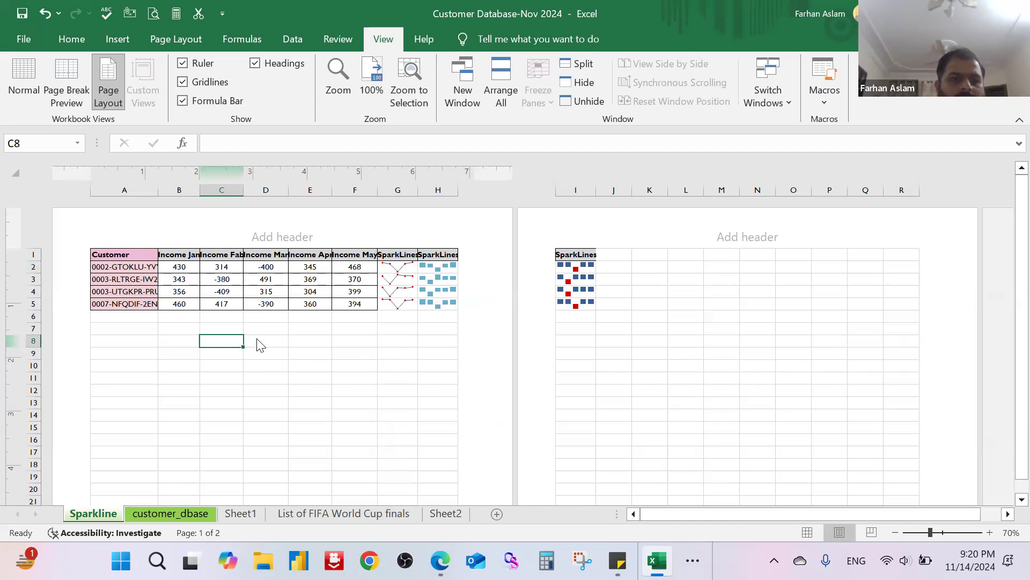
# Step: Return to the customer_dbase sheet and set it back to Normal view
pyautogui.click(170, 513)
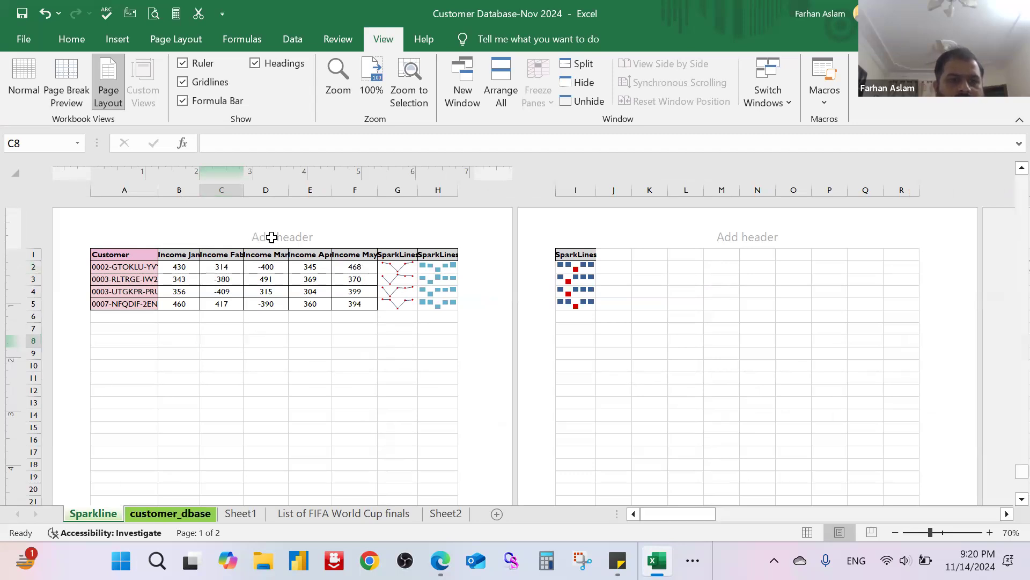
pyautogui.click(32, 87)
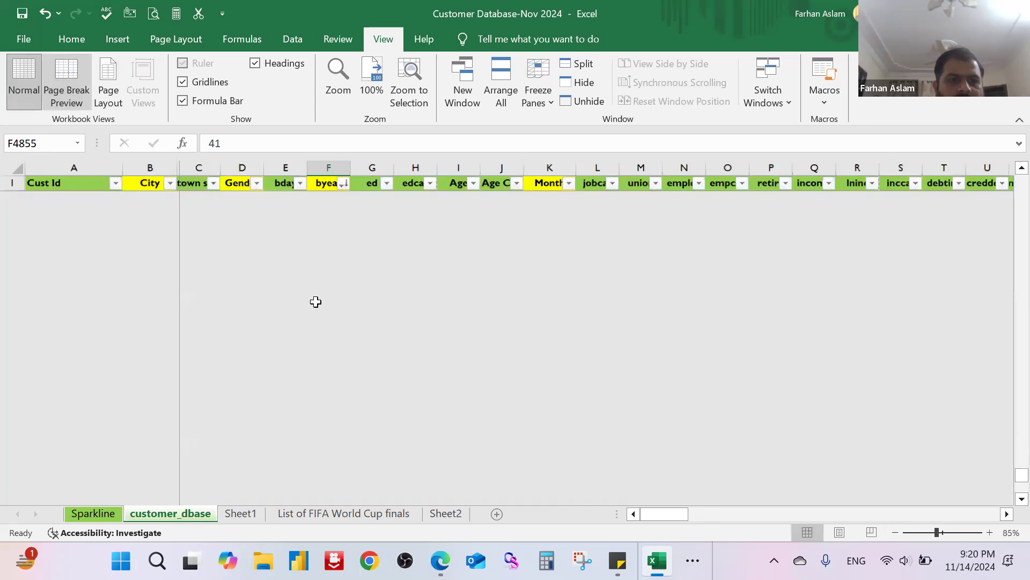
pyautogui.scroll(3, 295, 258)
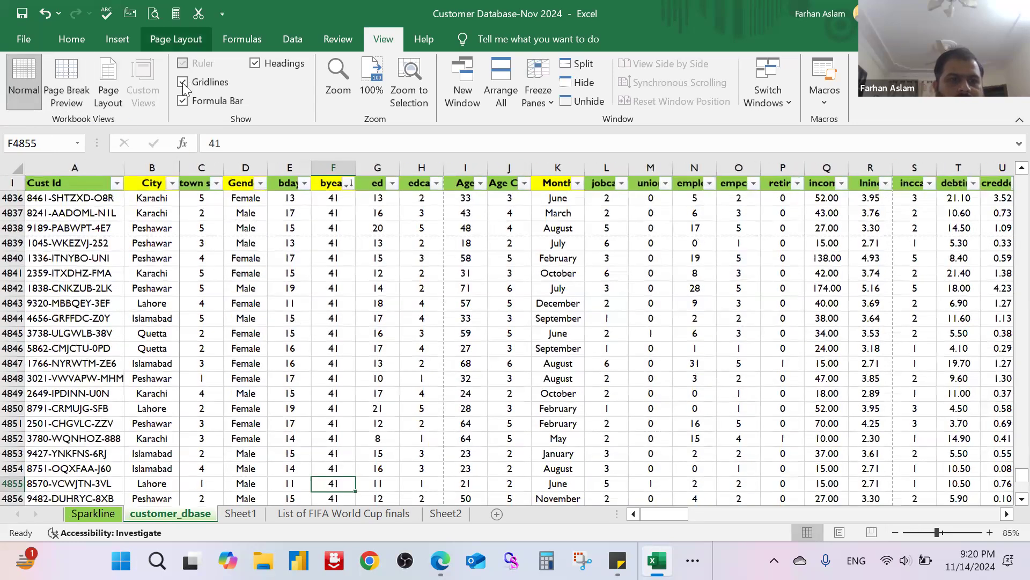
# Step: Hide the row and column headings of the customer_dbase sheet and show them again, repeating this once
pyautogui.click(183, 84)
pyautogui.click(183, 83)
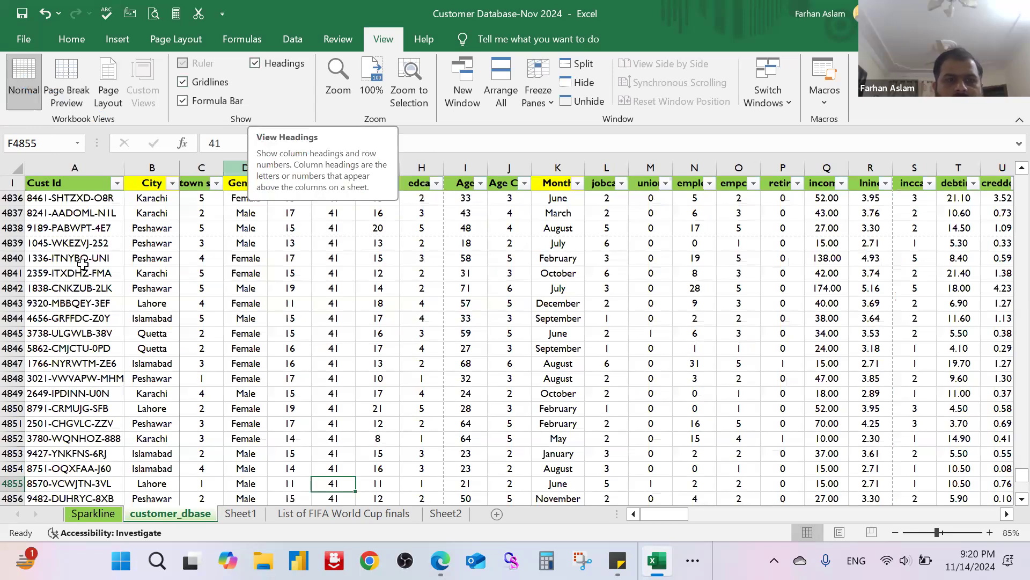
pyautogui.click(11, 183)
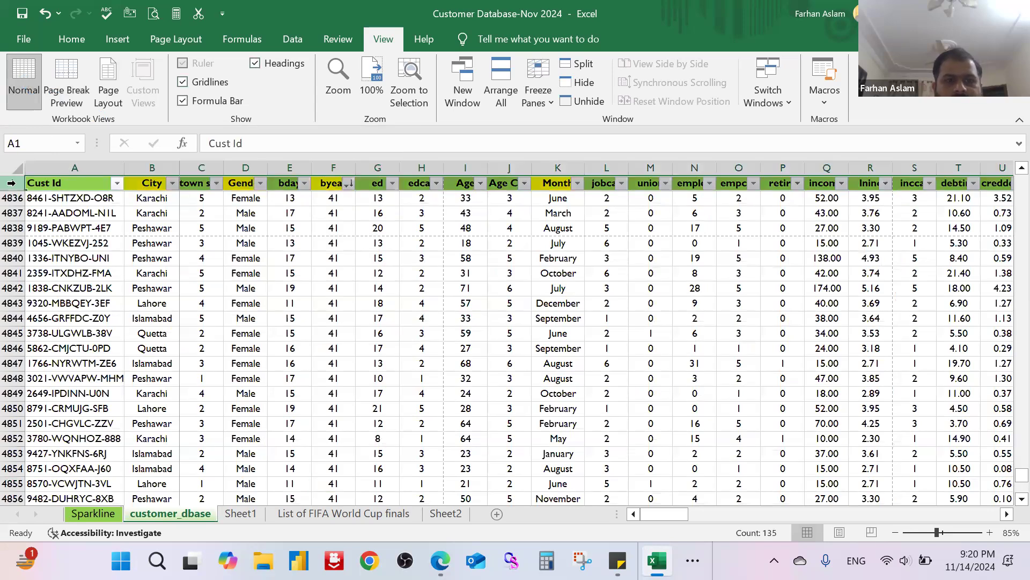
pyautogui.click(255, 63)
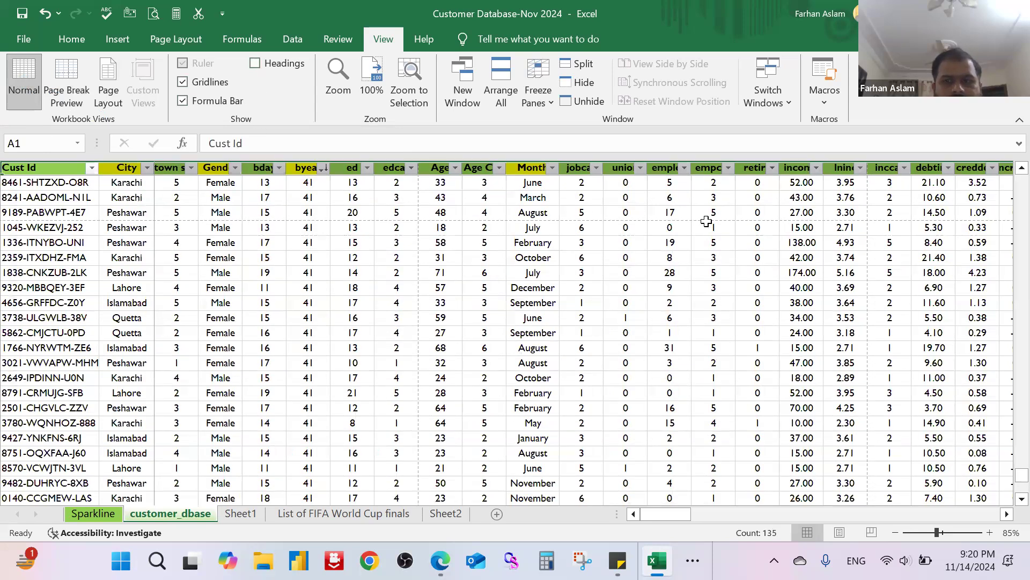
pyautogui.scroll(5, 668, 371)
pyautogui.scroll(3, 685, 515)
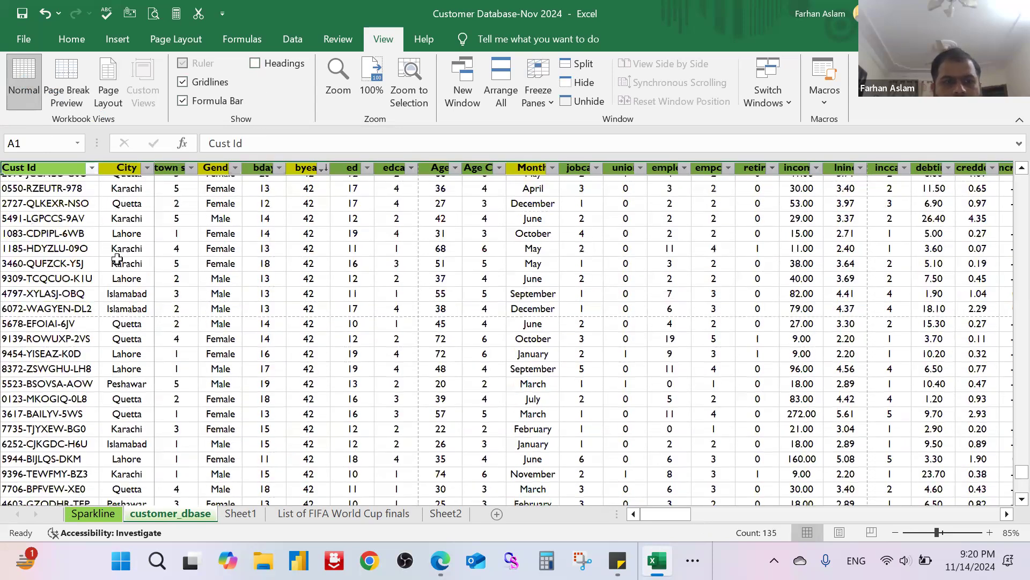
pyautogui.scroll(2, 258, 64)
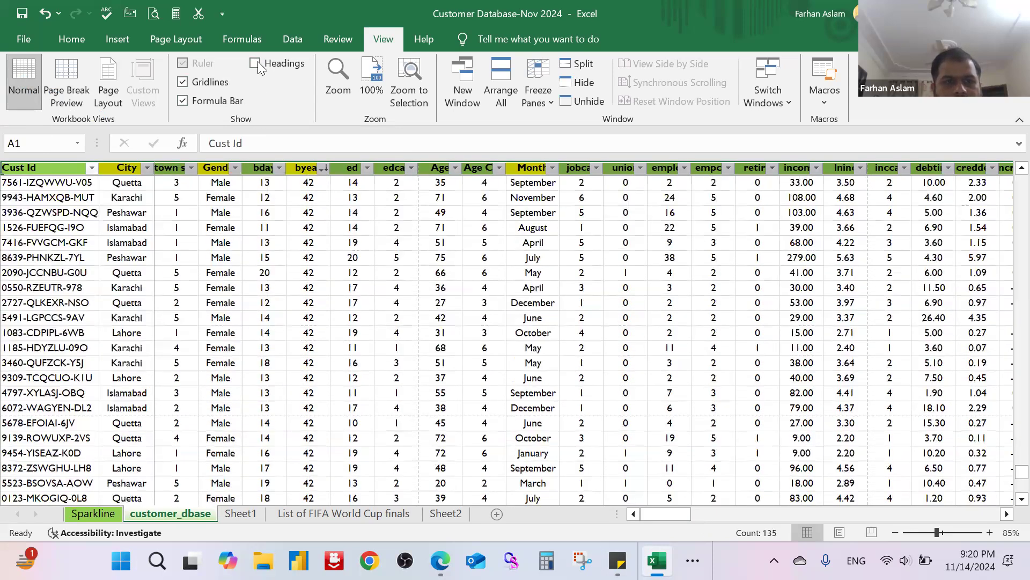
pyautogui.click(256, 64)
pyautogui.click(255, 64)
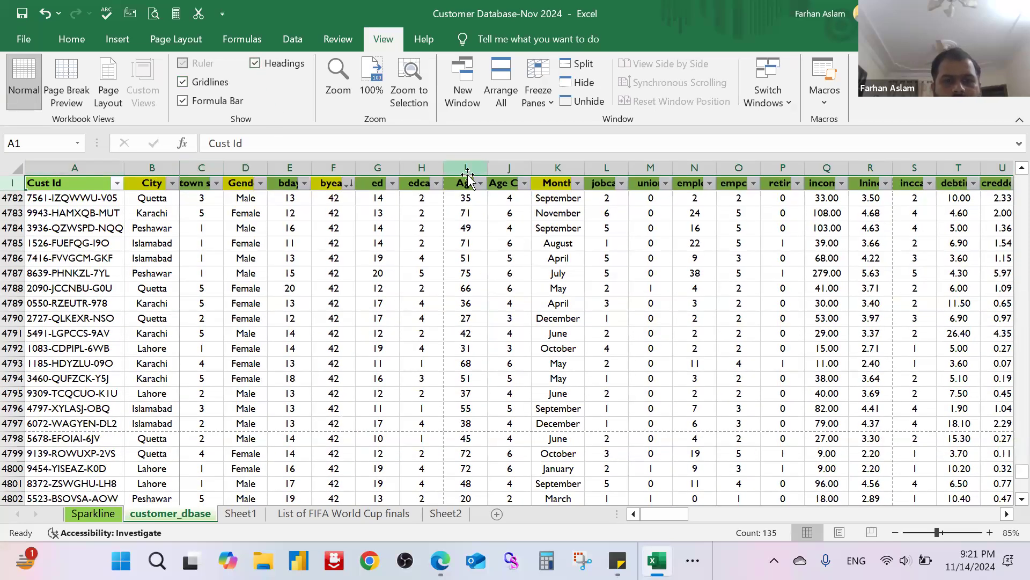
pyautogui.click(405, 243)
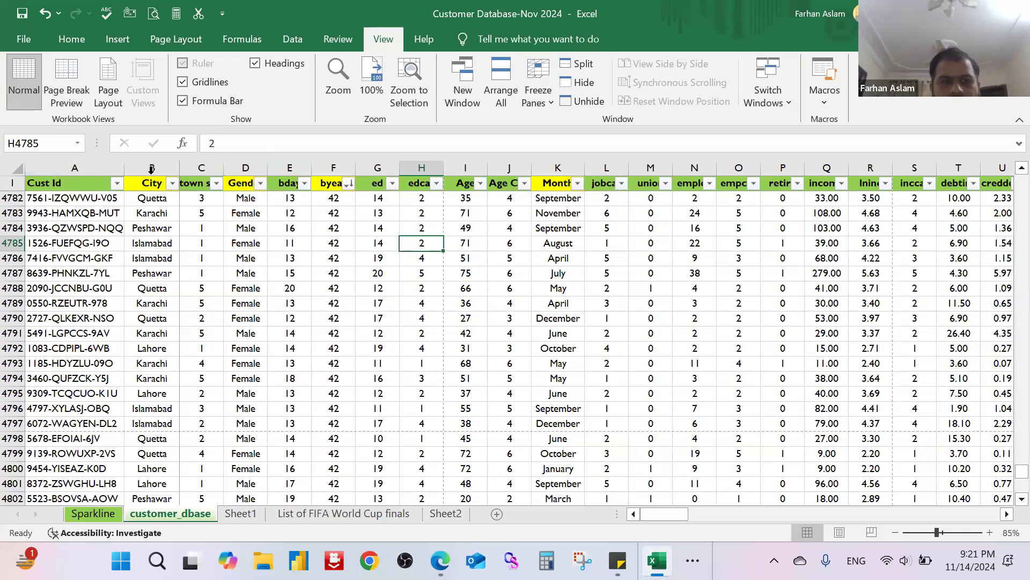
pyautogui.click(259, 70)
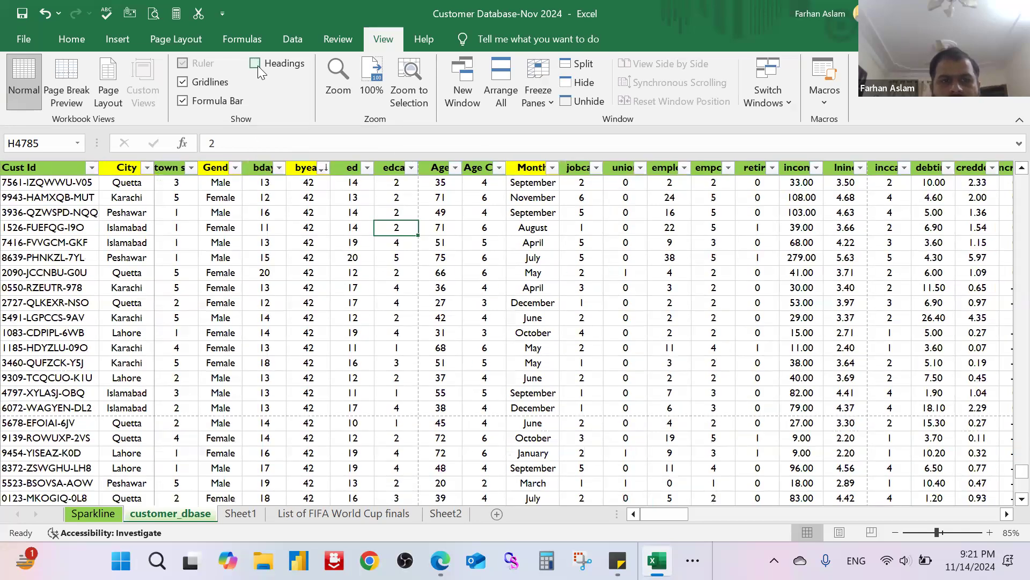
pyautogui.click(258, 70)
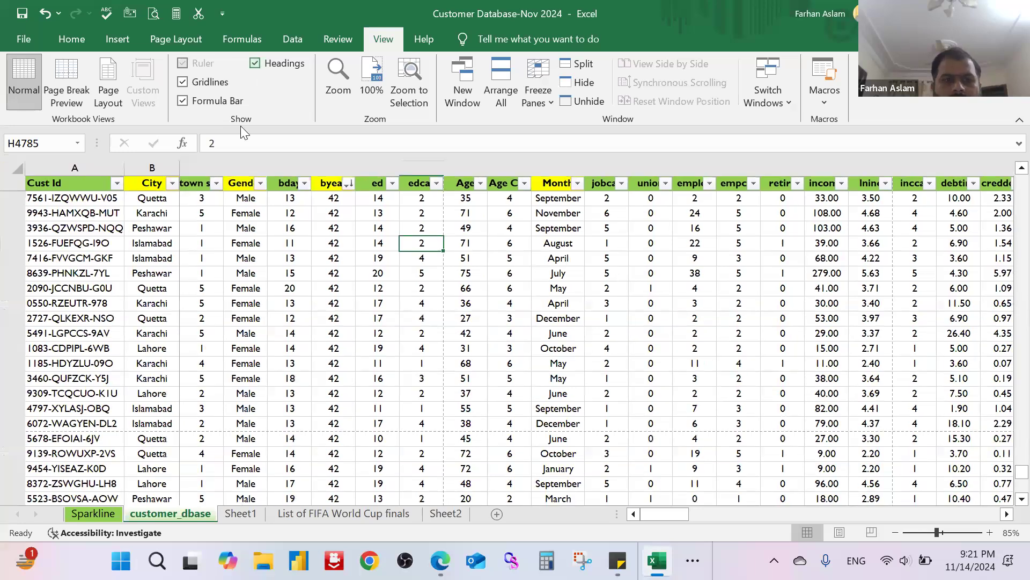
# Step: Point out the formula bar by entering cell H4785's content there without changes, and hide the bar
pyautogui.click(296, 135)
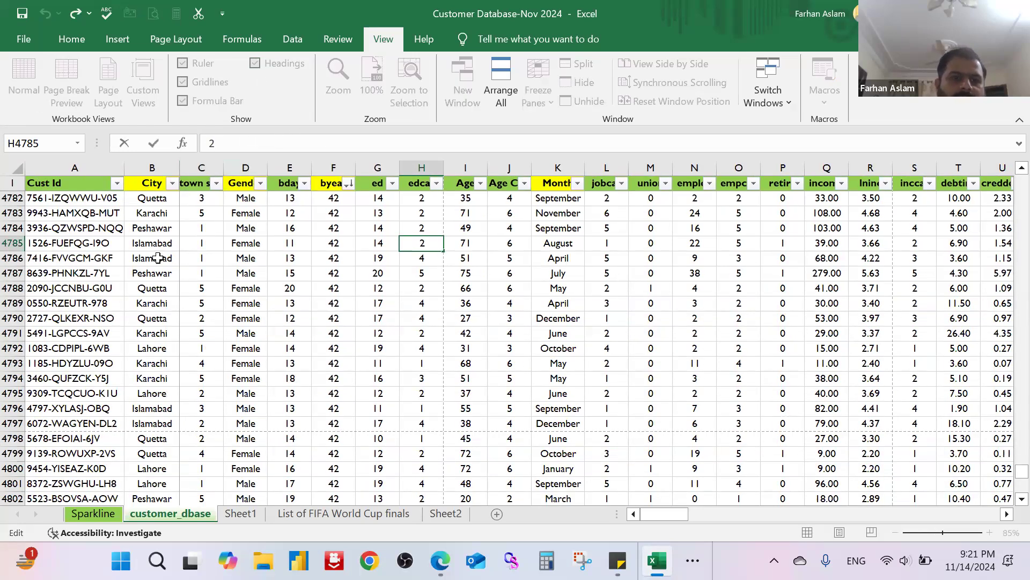
pyautogui.press('Return')
pyautogui.click(183, 101)
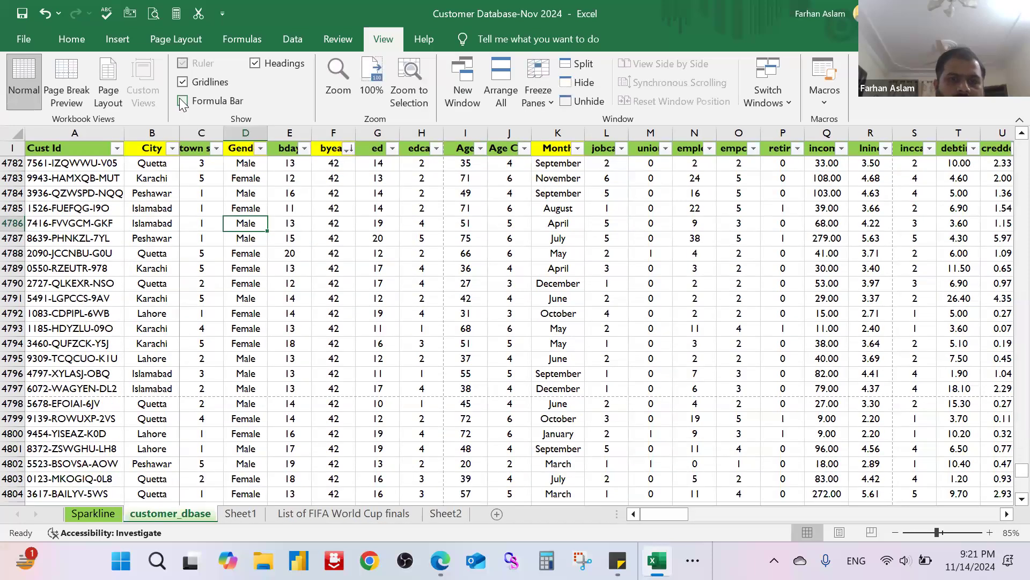
# Step: Show the formula bar again and browse up through the customer_dbase records to around row 4550
pyautogui.click(183, 101)
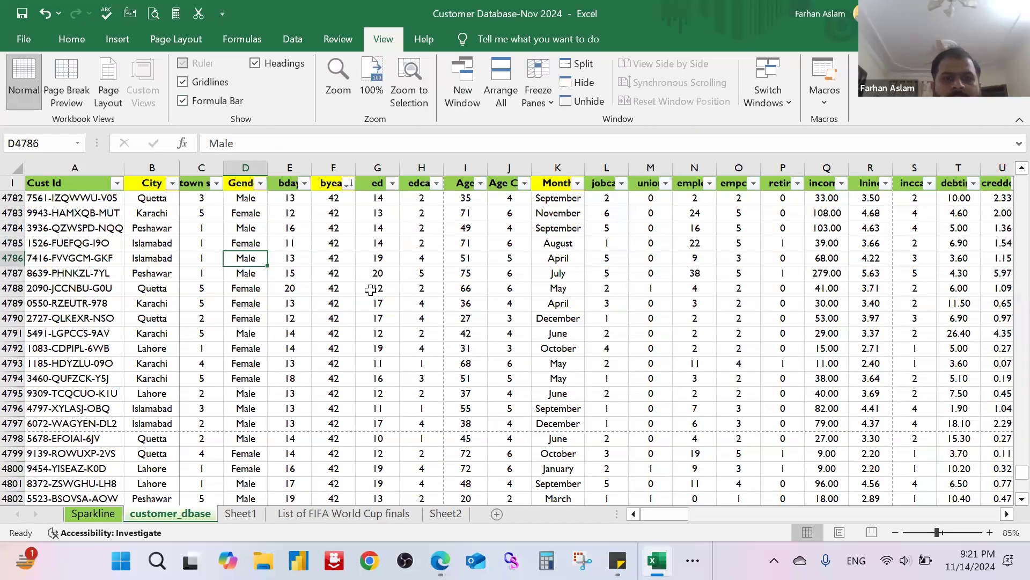
pyautogui.scroll(1, 359, 140)
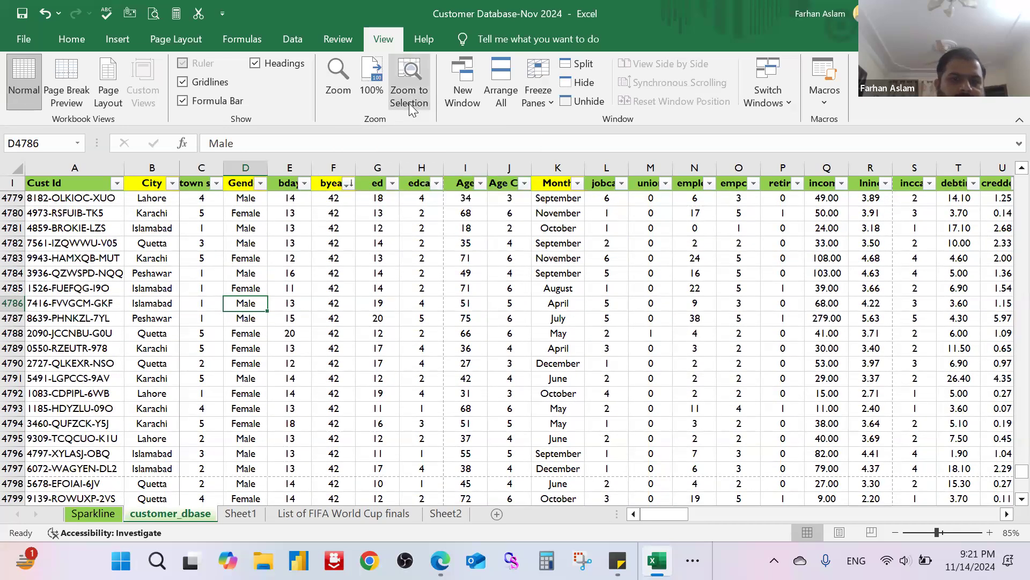
pyautogui.scroll(5, 562, 363)
pyautogui.scroll(20, 562, 363)
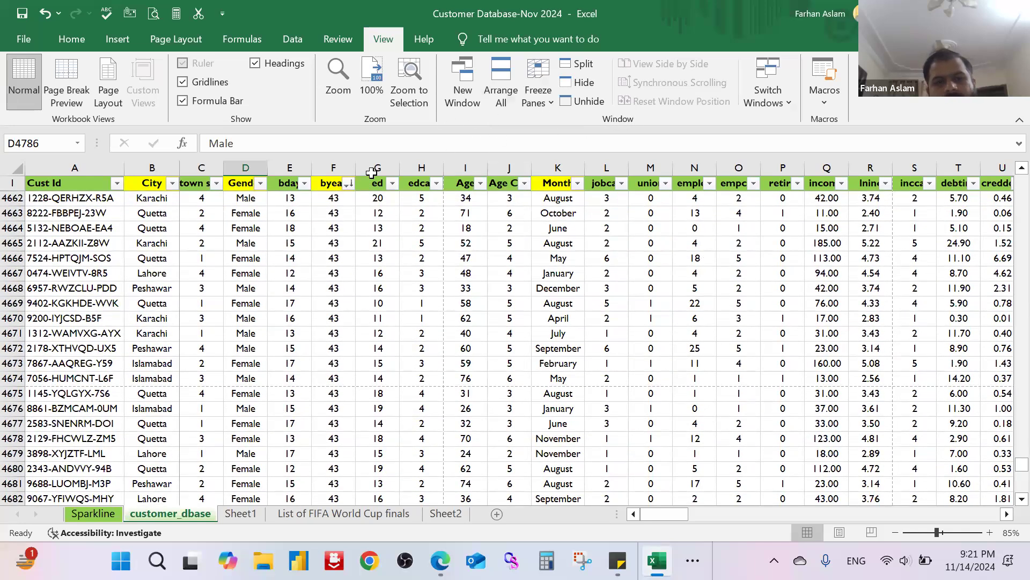
pyautogui.scroll(4, 318, 352)
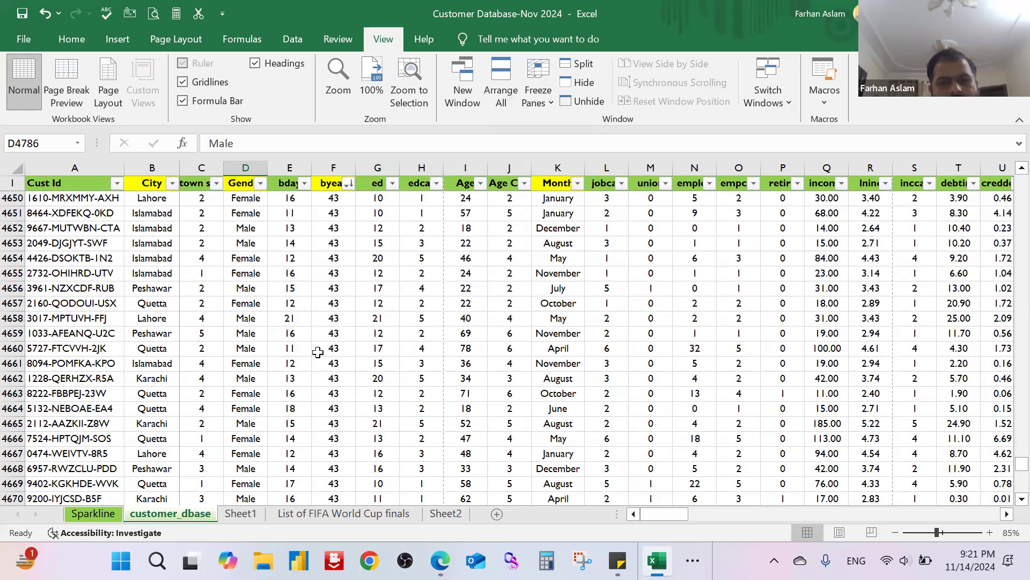
pyautogui.scroll(18, 317, 352)
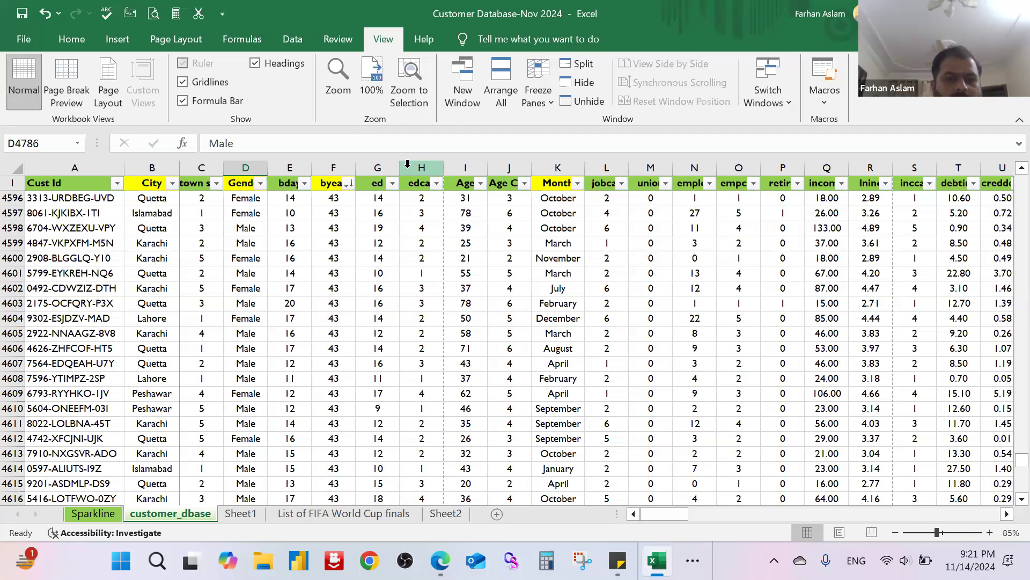
pyautogui.scroll(1, 424, 398)
pyautogui.scroll(7, 424, 398)
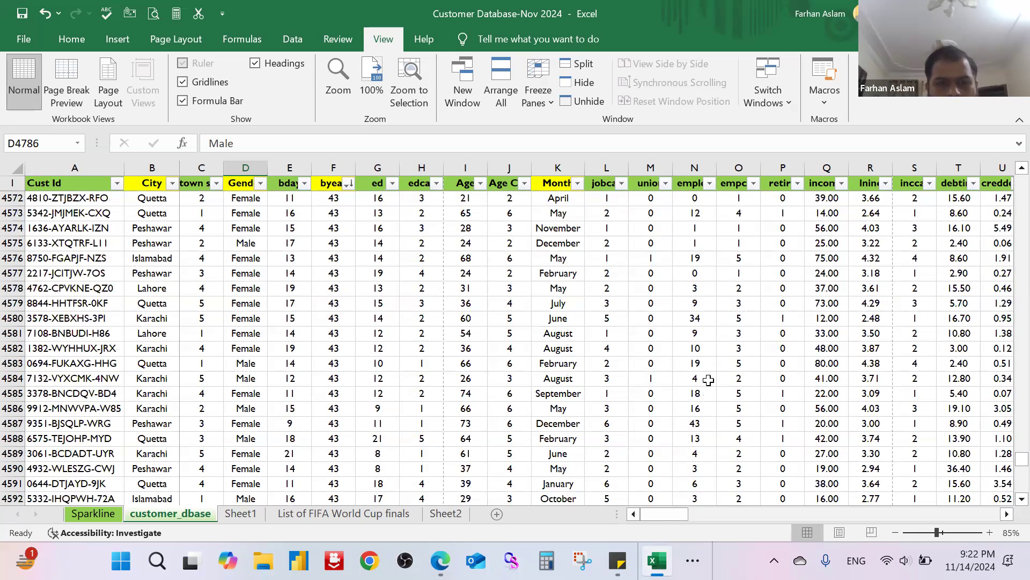
pyautogui.scroll(2, 708, 380)
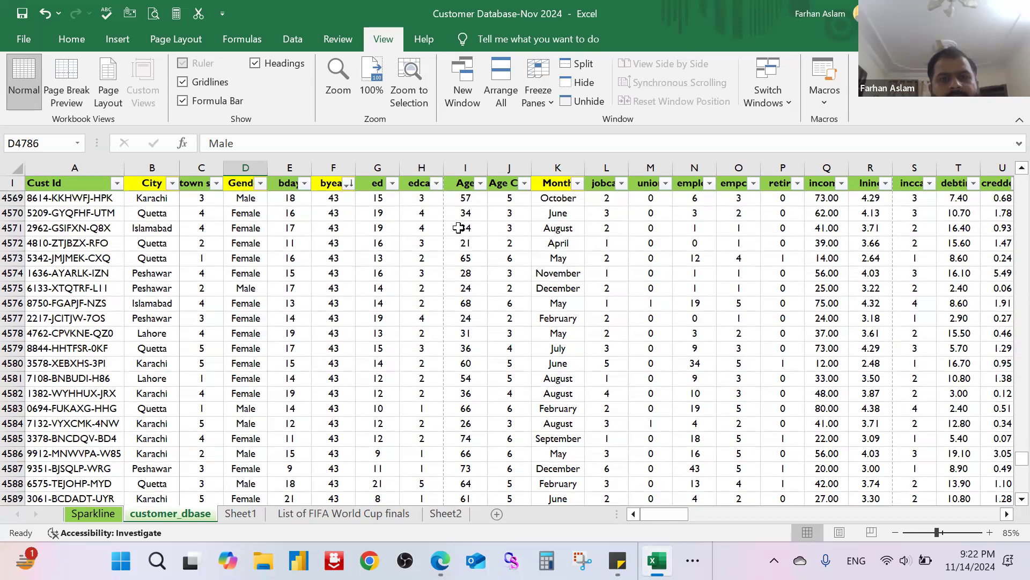
pyautogui.scroll(9, 547, 238)
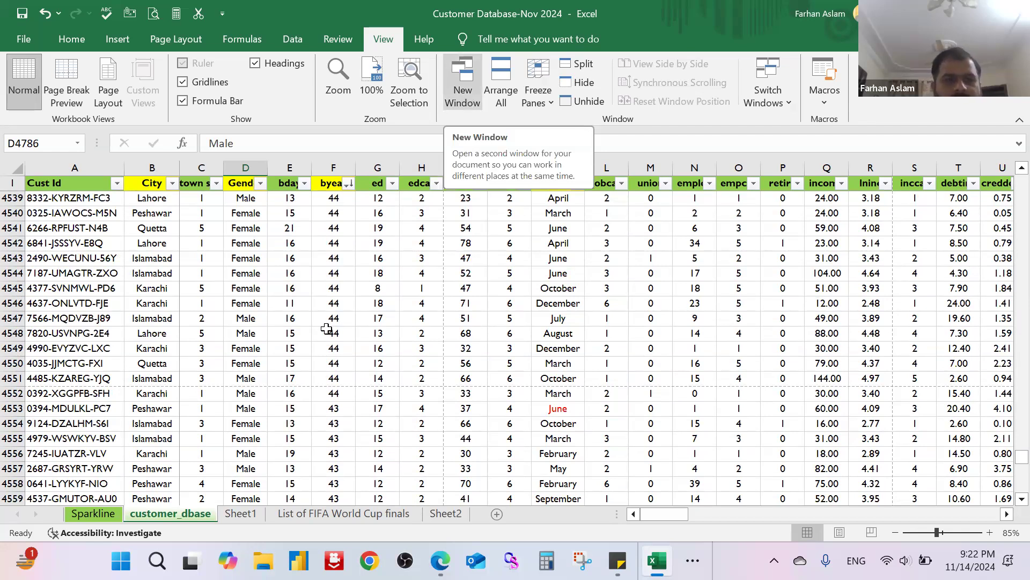
# Step: Fill the whole of row 4549 in the customer_dbase sheet with light blue
pyautogui.click(246, 363)
pyautogui.click(20, 350)
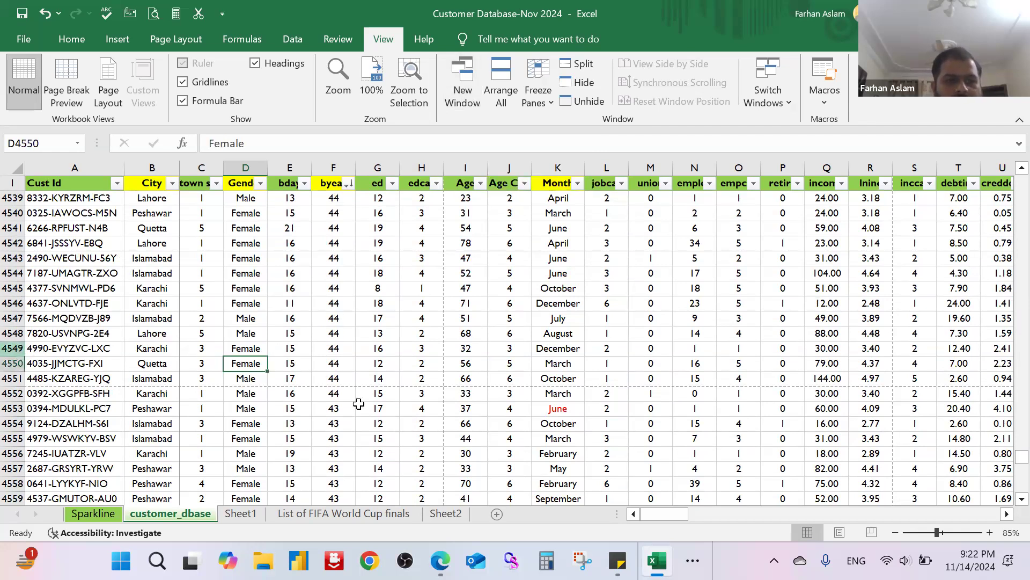
pyautogui.click(71, 38)
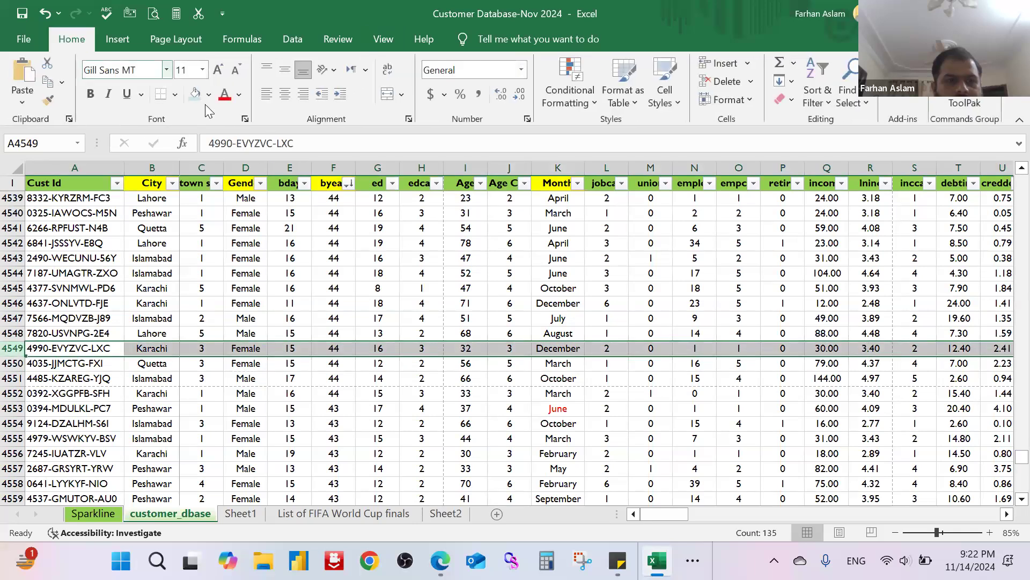
pyautogui.click(289, 391)
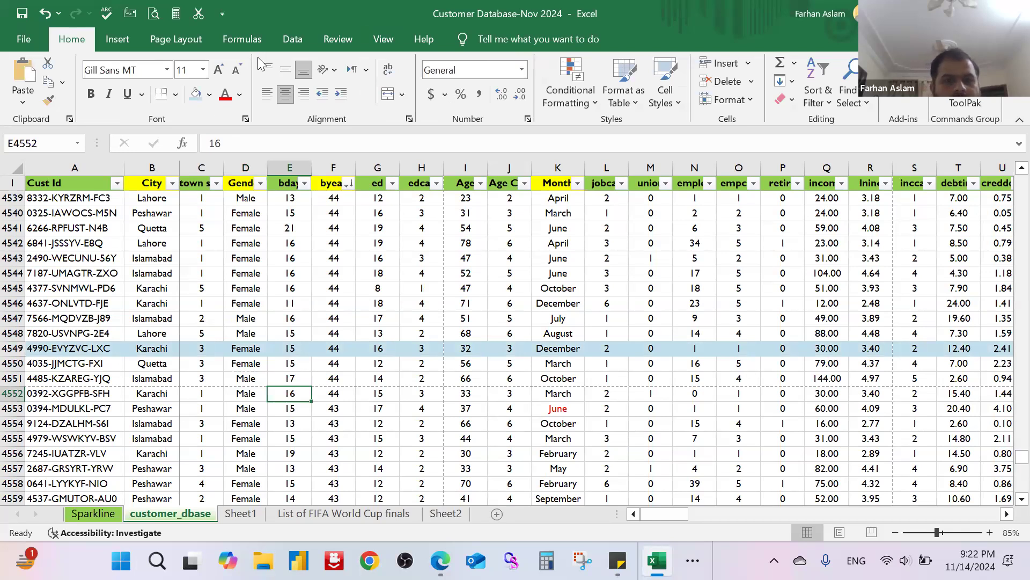
# Step: Open a second window of the workbook, restore both windows to a smaller size and place them side by side
pyautogui.click(385, 43)
pyautogui.click(463, 85)
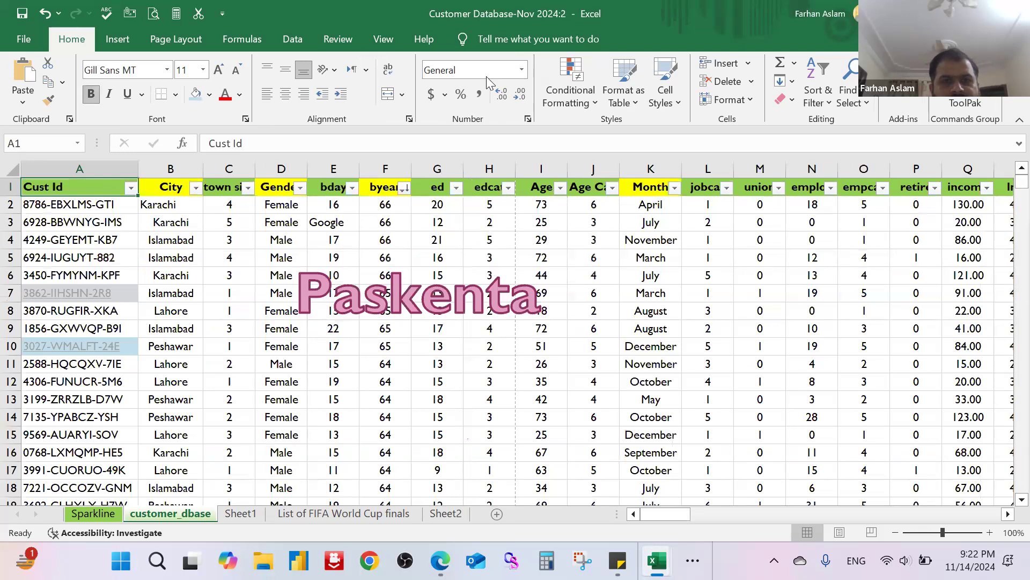
pyautogui.doubleClick(450, 35)
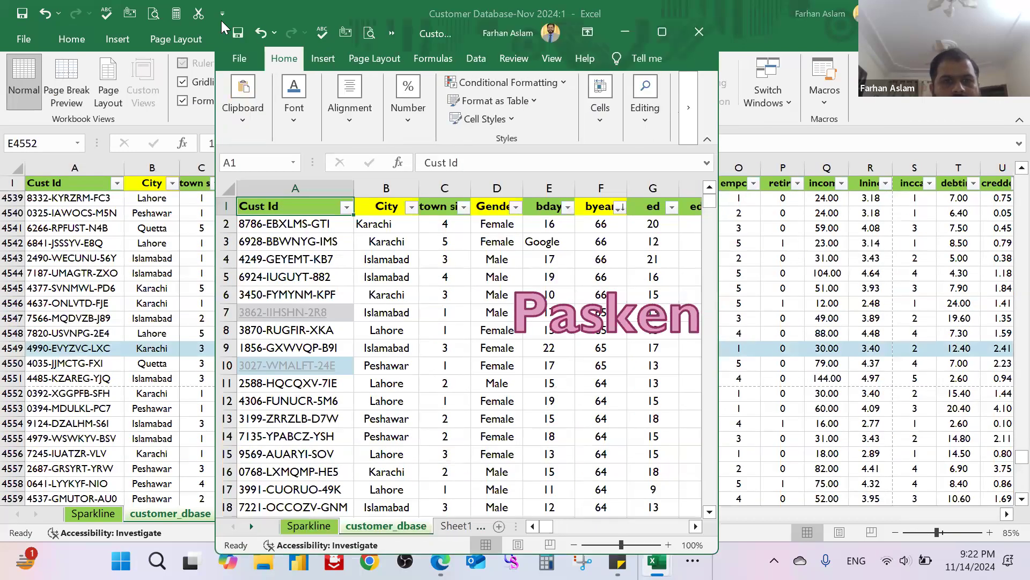
pyautogui.moveTo(288, 35); pyautogui.dragTo(527, 116)
pyautogui.click(329, 22)
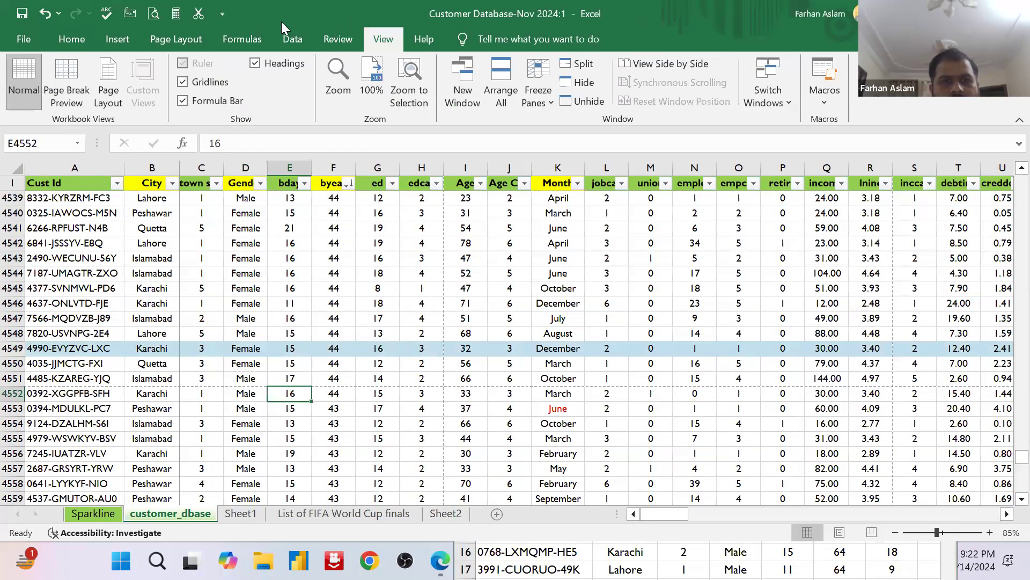
pyautogui.doubleClick(281, 21)
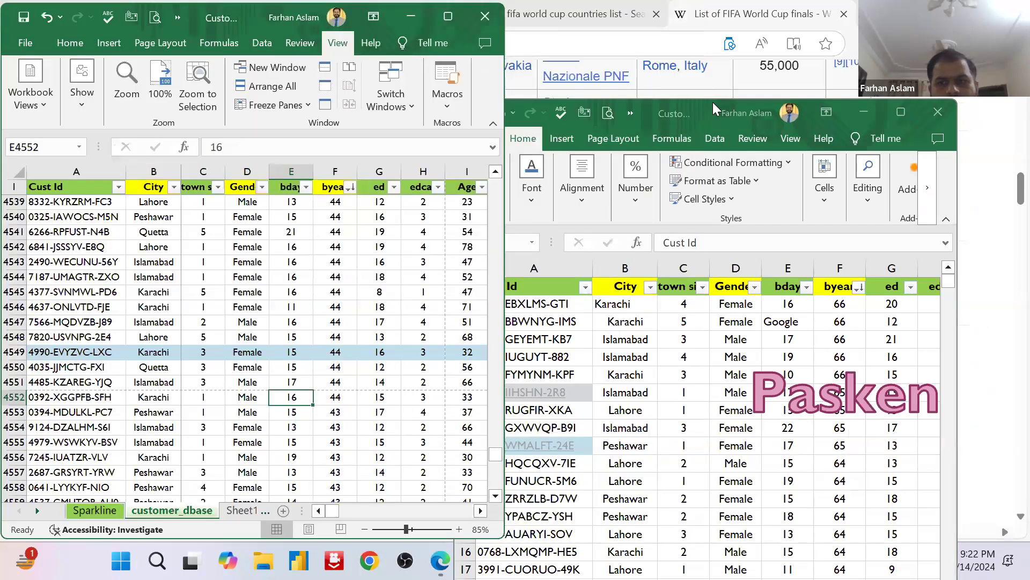
pyautogui.click(712, 102)
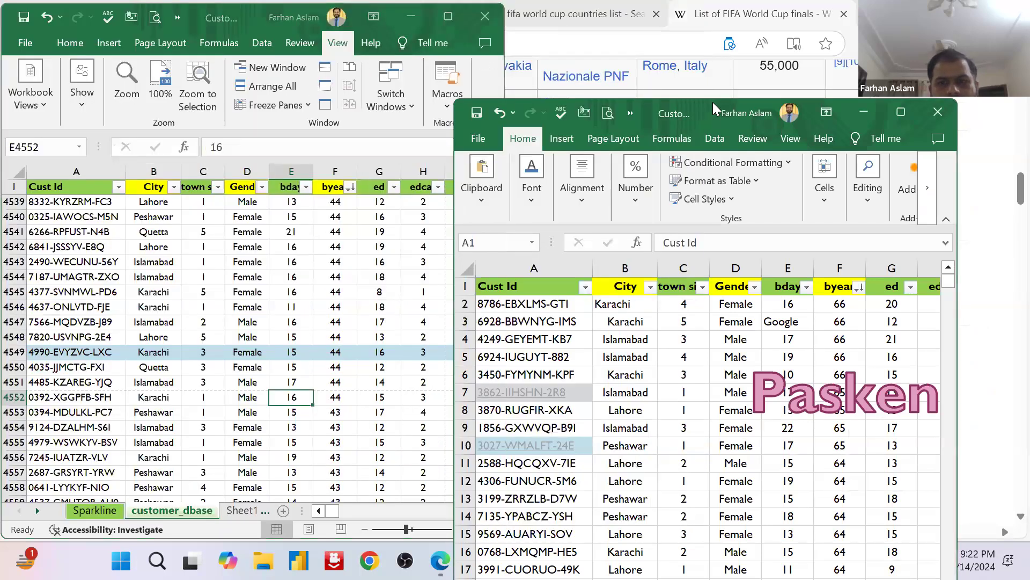
# Step: Select row 3 and then row 4 in the second window, and zoom that window out to 85%
pyautogui.click(672, 260)
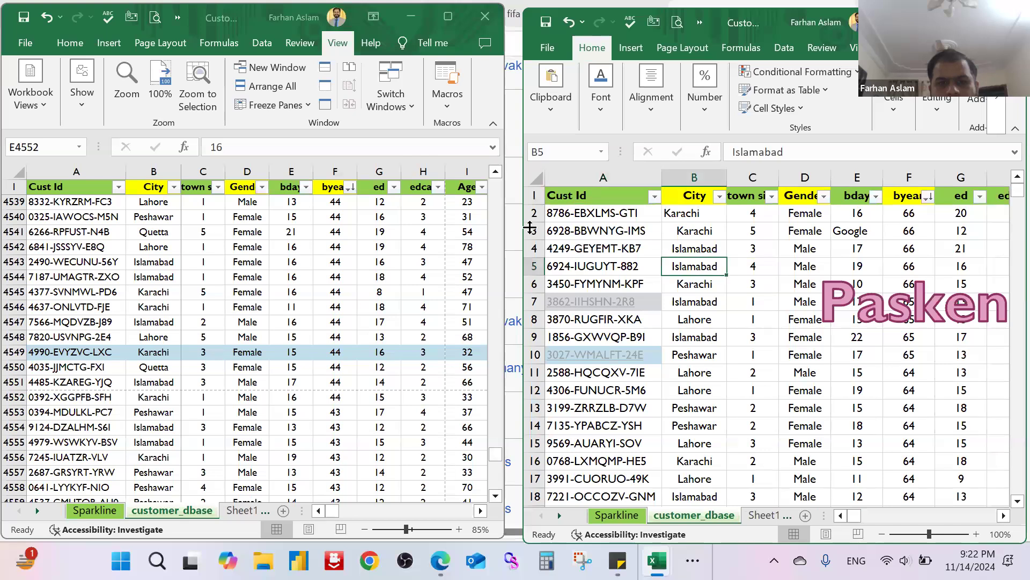
pyautogui.click(529, 230)
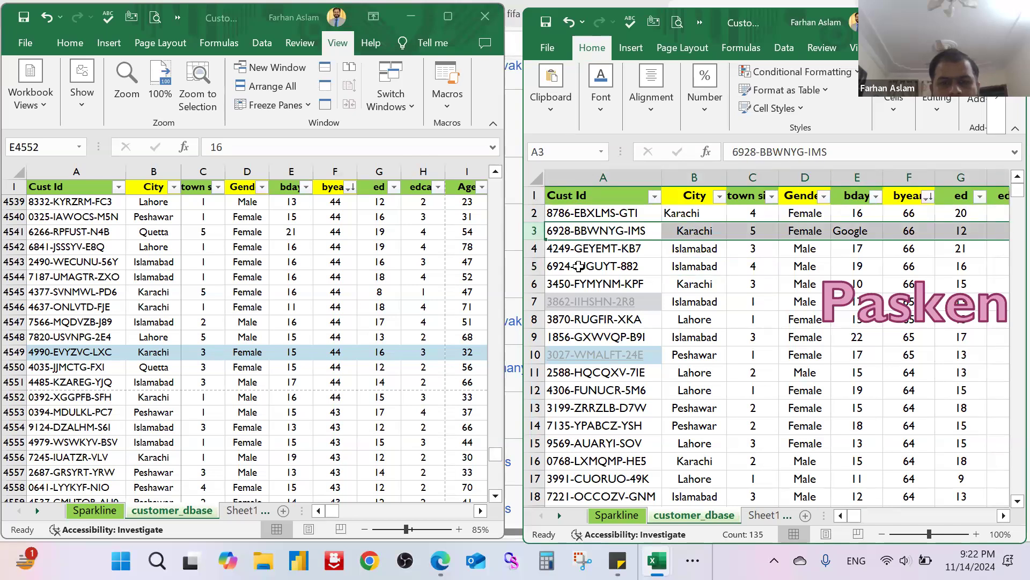
pyautogui.click(534, 249)
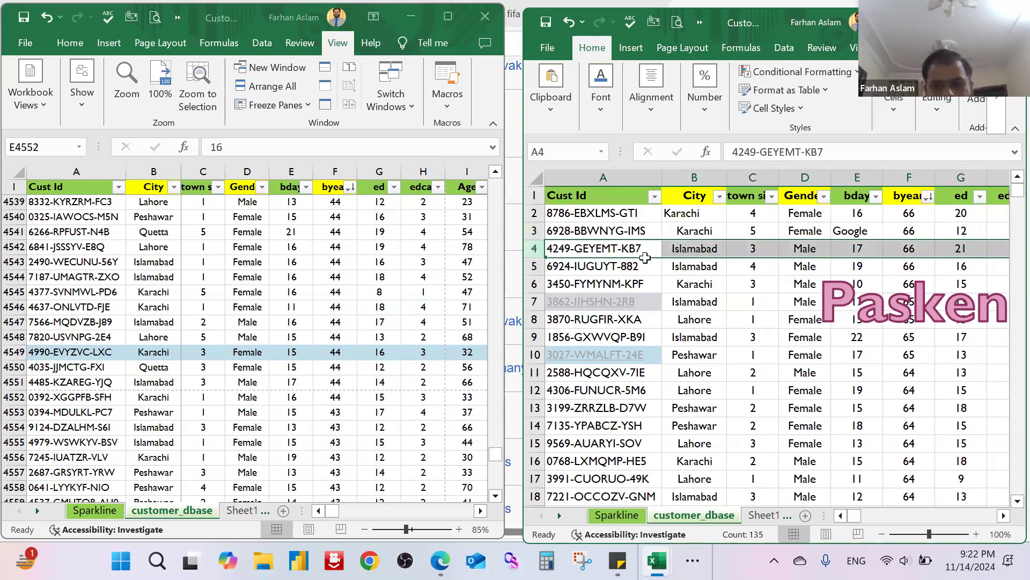
pyautogui.scroll(-1, 645, 258)
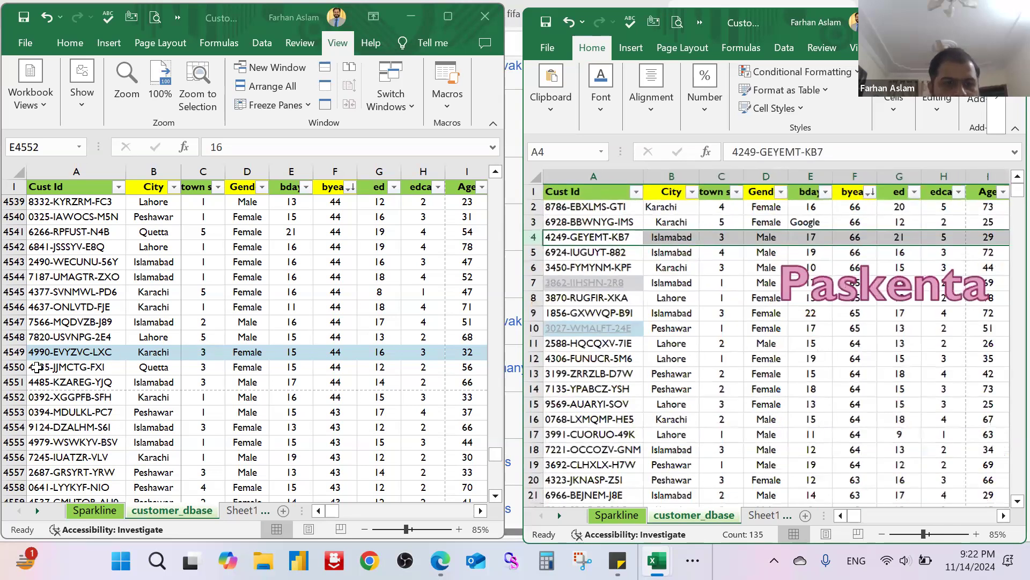
# Step: Select cell F4528 in the first window and widen that window slightly towards the second one
pyautogui.click(20, 360)
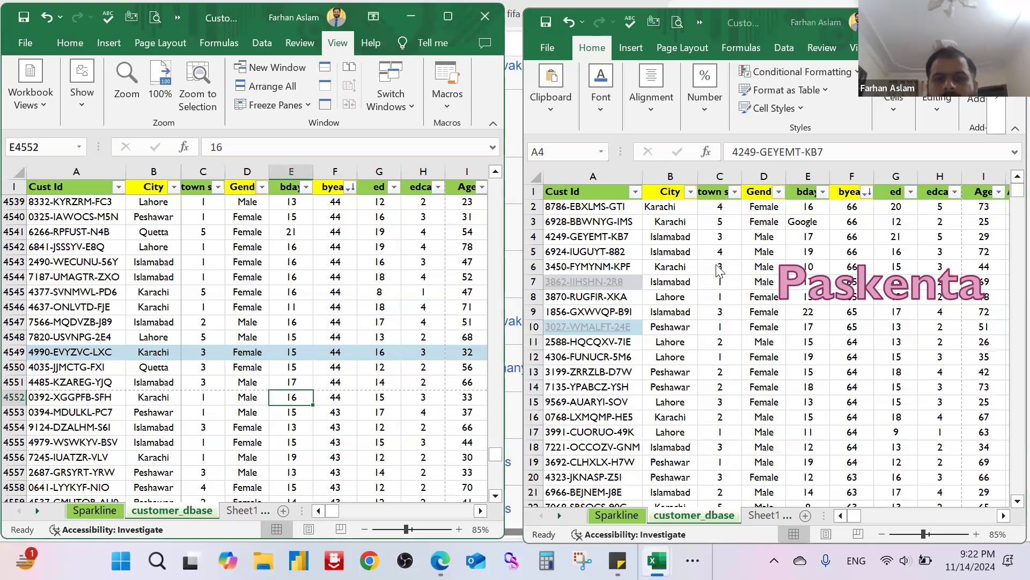
pyautogui.scroll(4, 709, 260)
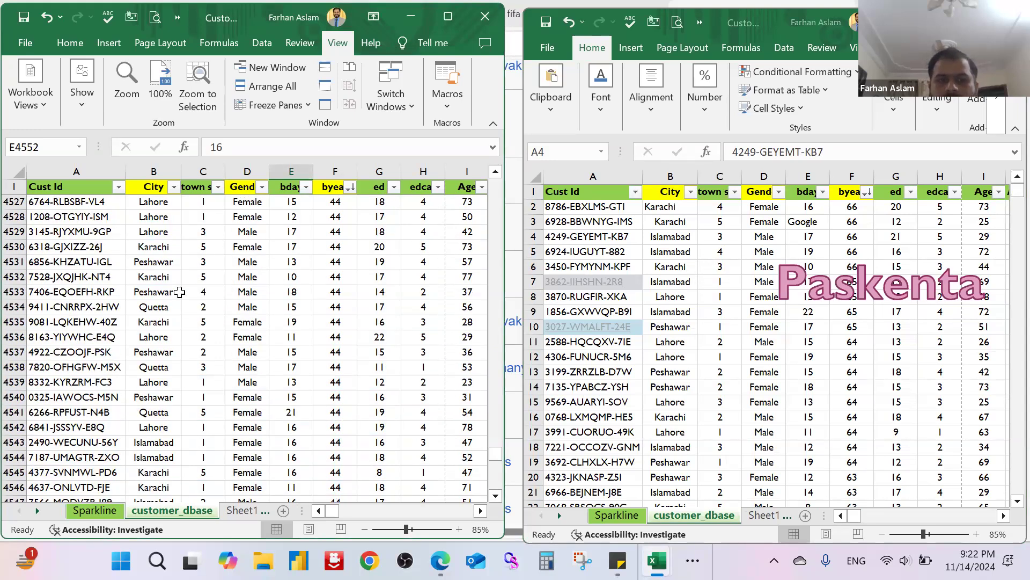
pyautogui.scroll(2, 179, 292)
pyautogui.click(346, 306)
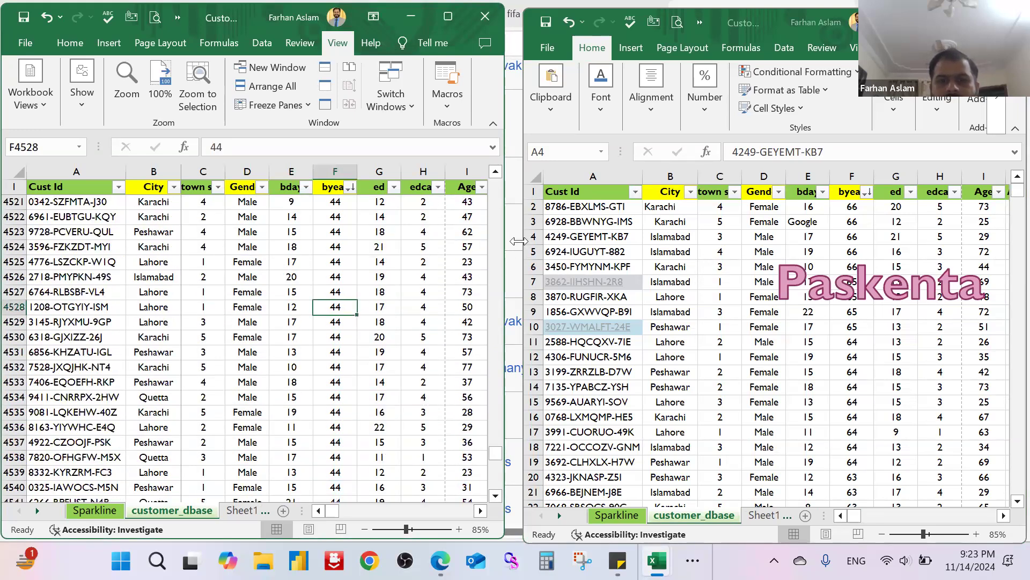
pyautogui.moveTo(519, 241)
pyautogui.mouseDown()
pyautogui.moveTo(508, 242)
pyautogui.moveTo(517, 244)
pyautogui.mouseUp()
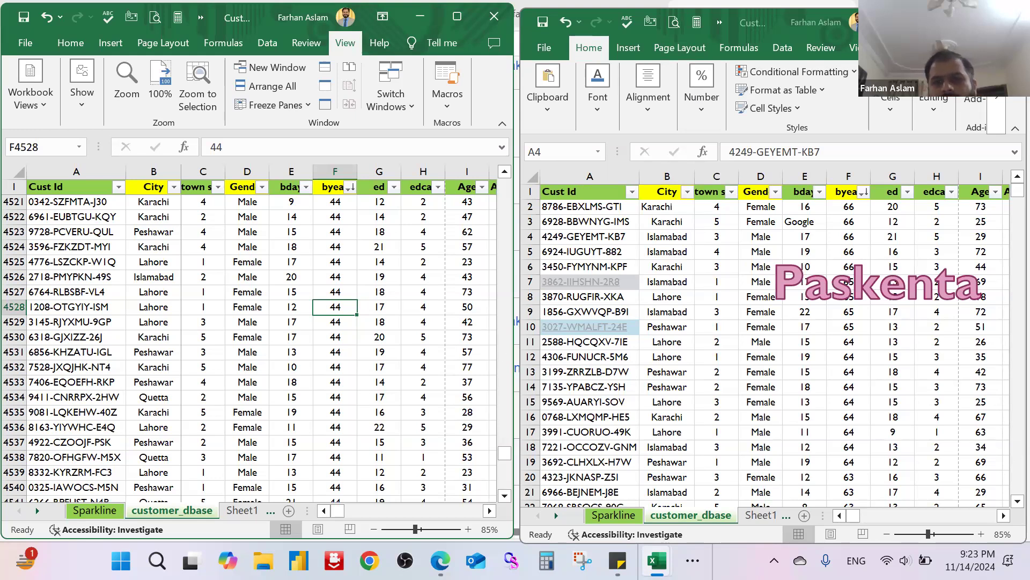
# Step: Open a third window of the workbook and display the columns from BX onward in it
pyautogui.click(861, 47)
pyautogui.click(854, 48)
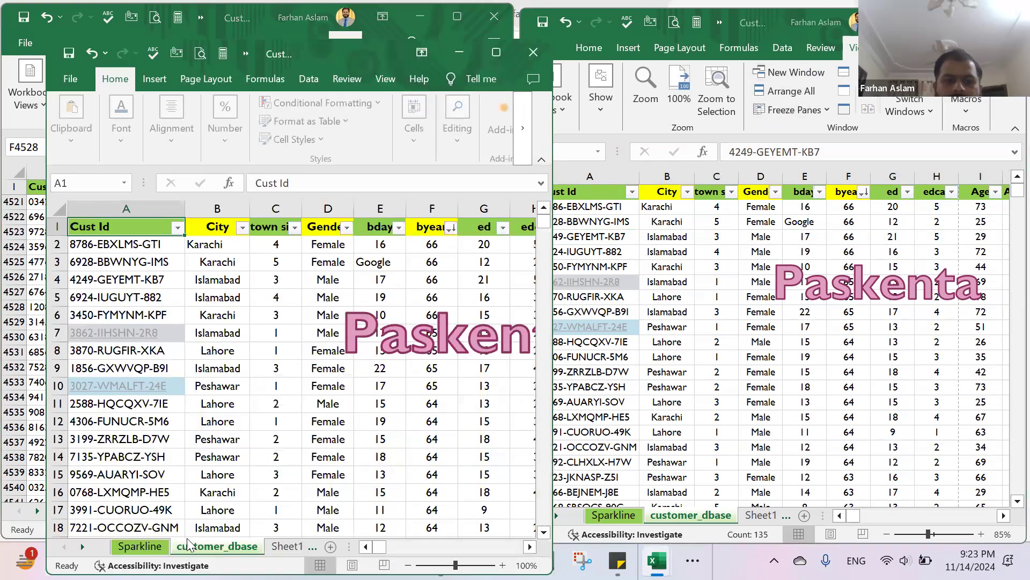
pyautogui.moveTo(378, 542); pyautogui.dragTo(457, 542)
pyautogui.hscroll(2, 407, 378)
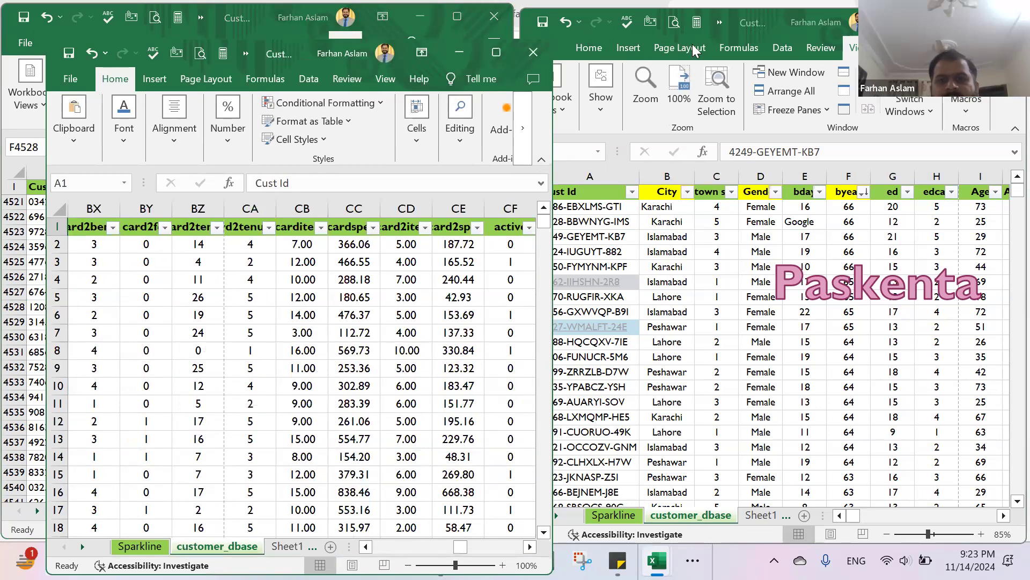
# Step: Maximize the second workbook window and arrange all open windows horizontally
pyautogui.click(976, 21)
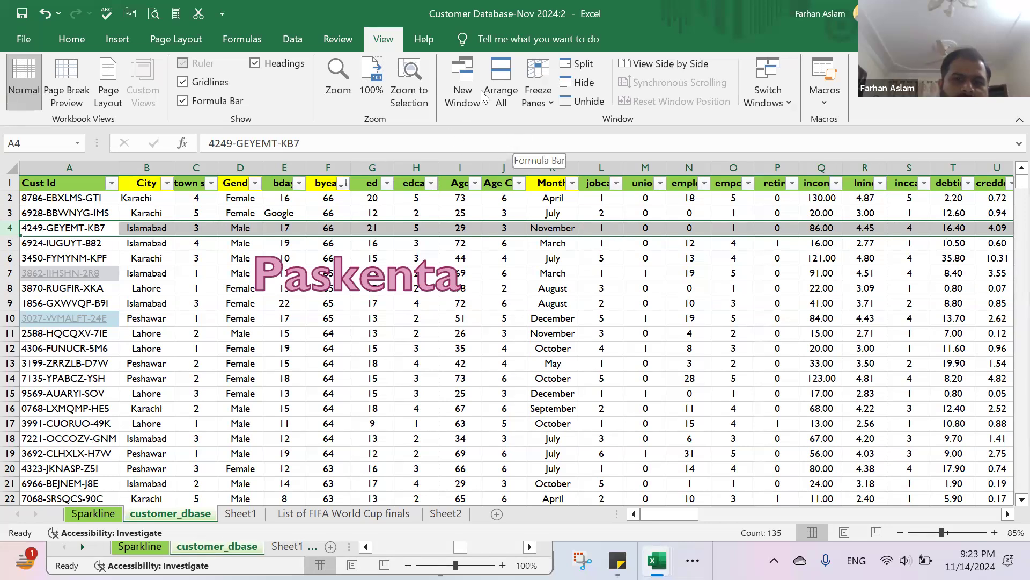
pyautogui.click(501, 81)
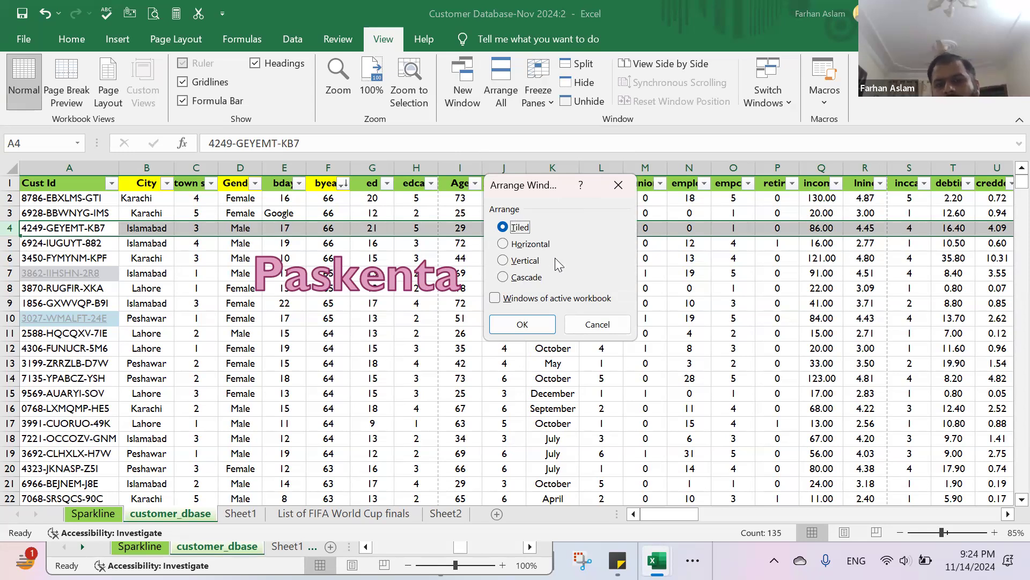
pyautogui.click(503, 245)
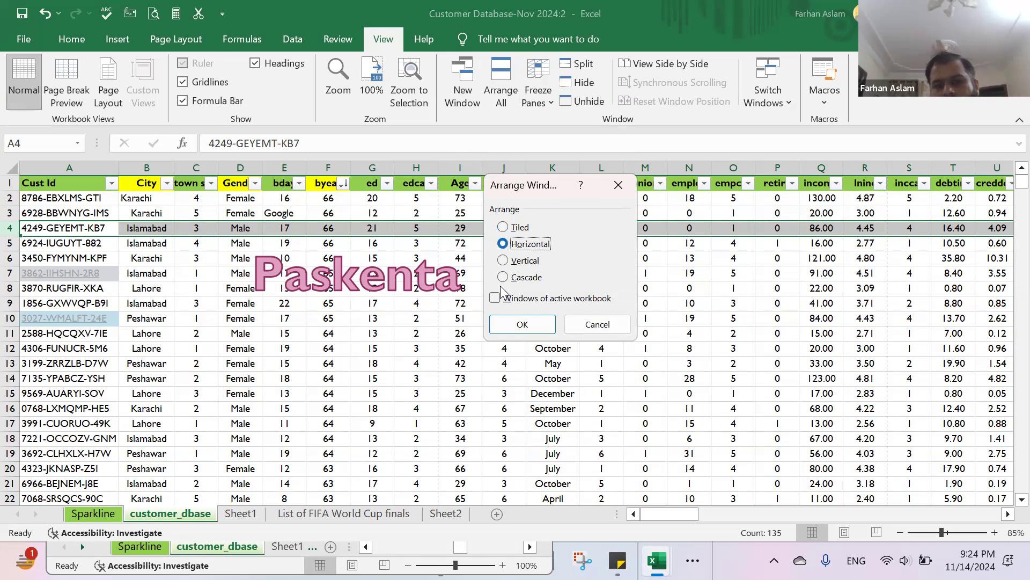
pyautogui.click(507, 328)
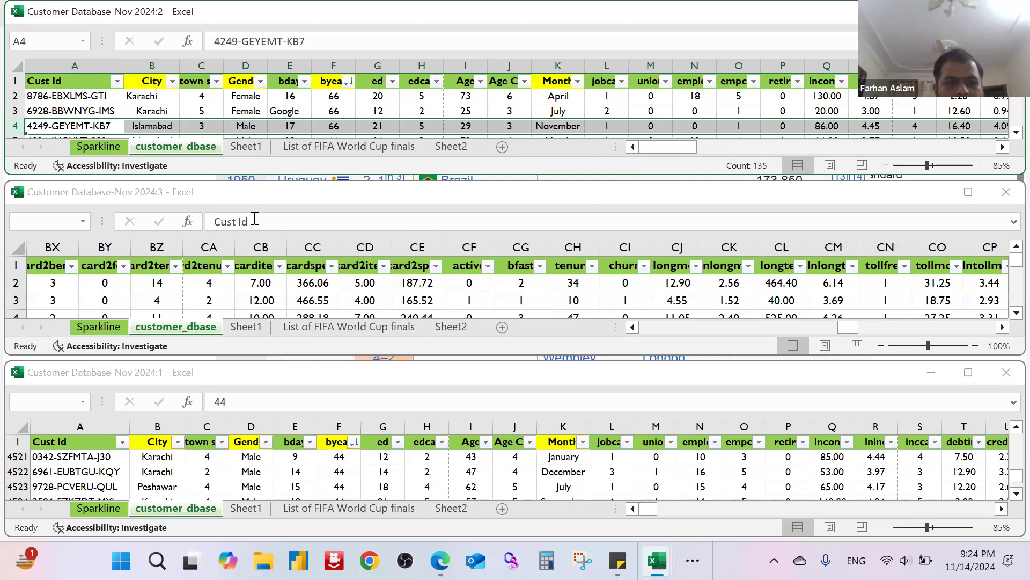
# Step: Activate the Customer Database-Nov 2024:3 window, switch to Customer Database-Nov 2024:2 and maximize it
pyautogui.click(276, 205)
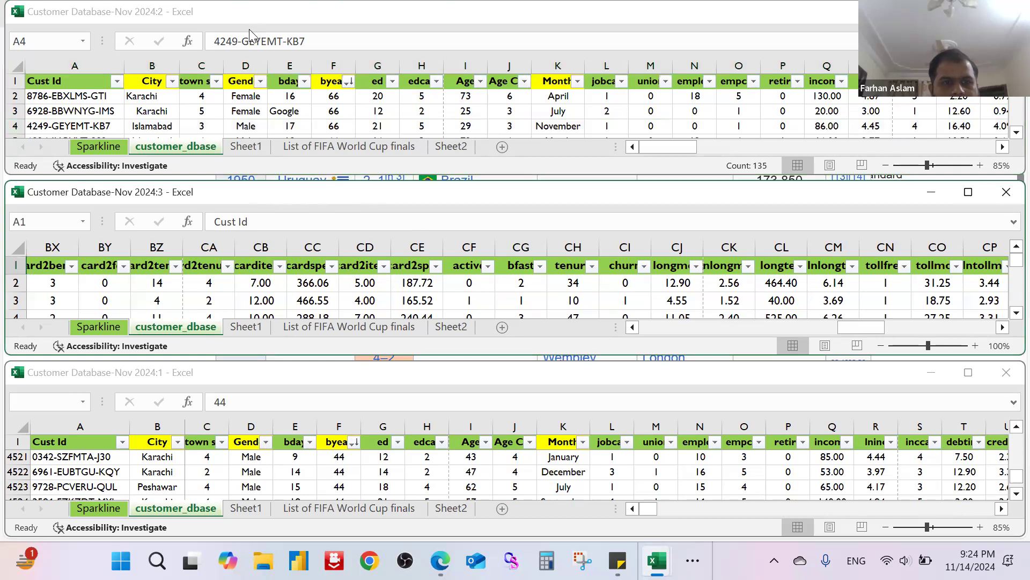
pyautogui.click(243, 93)
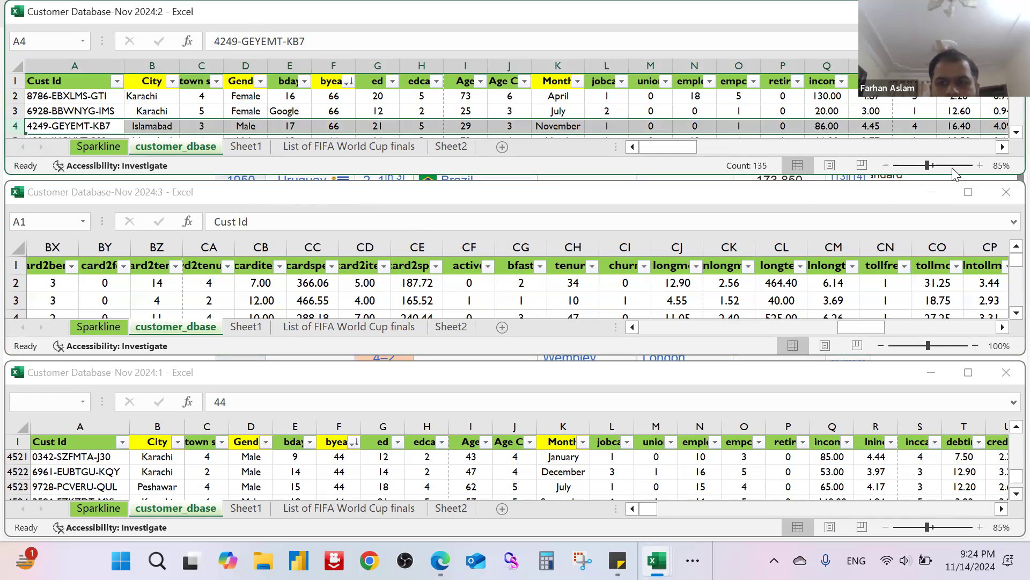
pyautogui.doubleClick(159, 16)
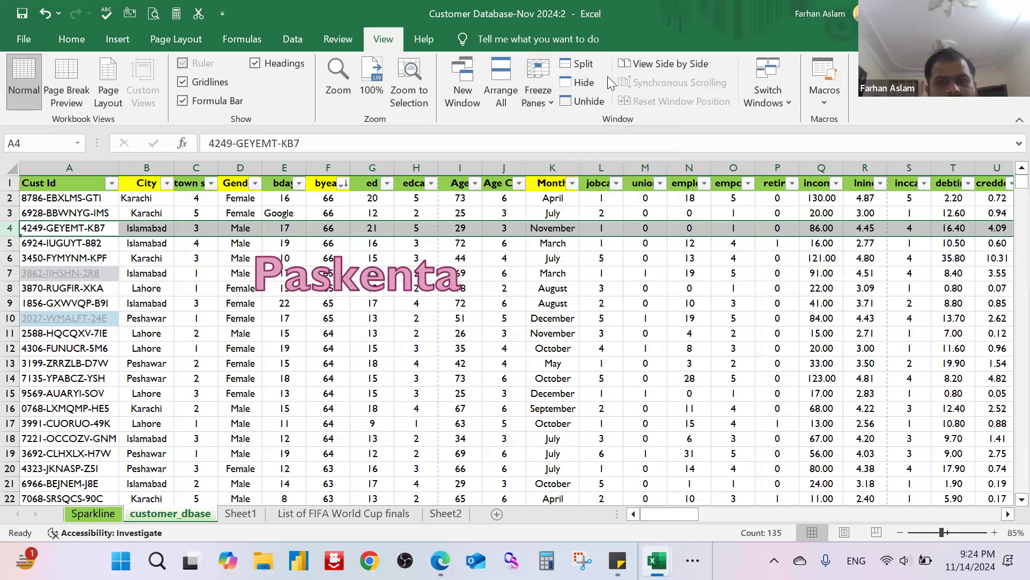
# Step: Compare the Customer Database-Nov 2024:2 window side by side with Customer Database-Nov 2024:1
pyautogui.click(667, 62)
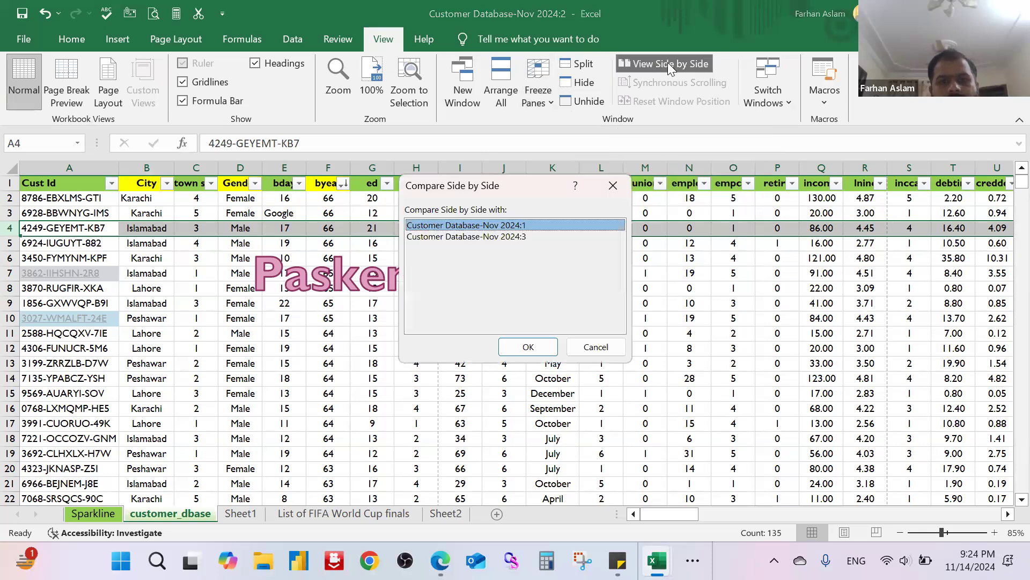
pyautogui.click(524, 236)
pyautogui.click(528, 347)
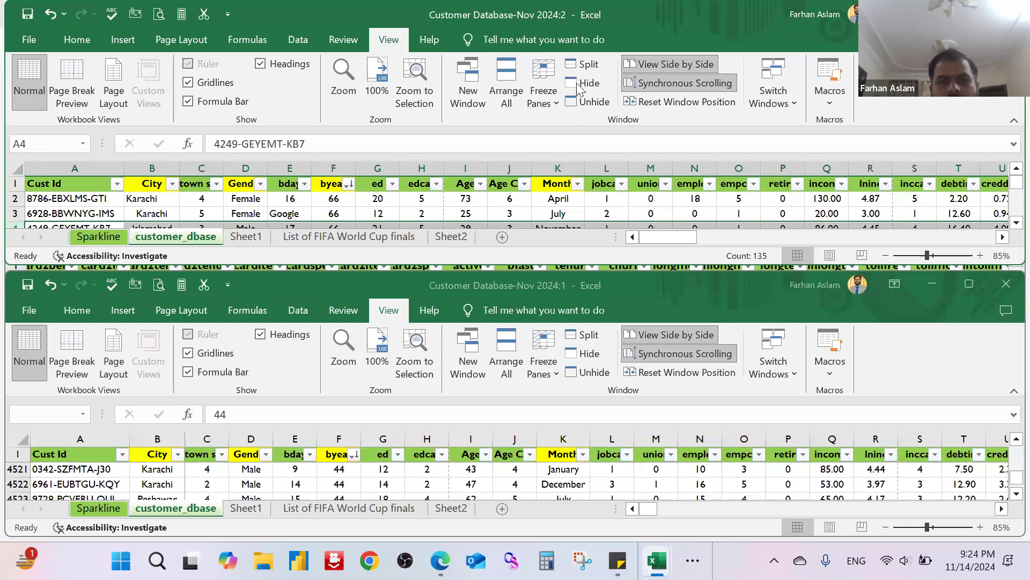
# Step: Maximize the Customer Database-Nov 2024:2 window and split the customer_dbase sheet above row 4 into separately scrolling panes
pyautogui.doubleClick(279, 21)
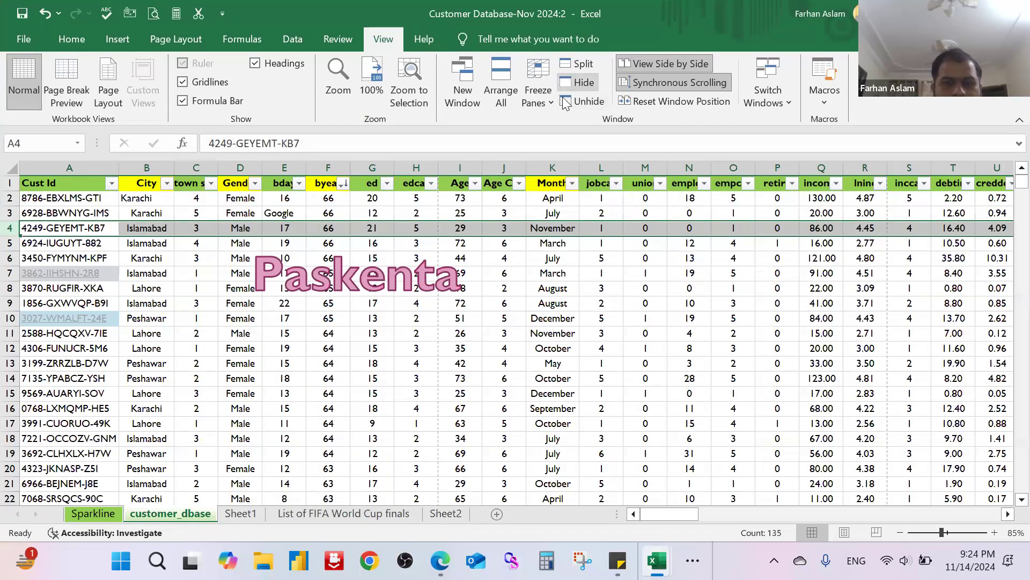
pyautogui.click(583, 64)
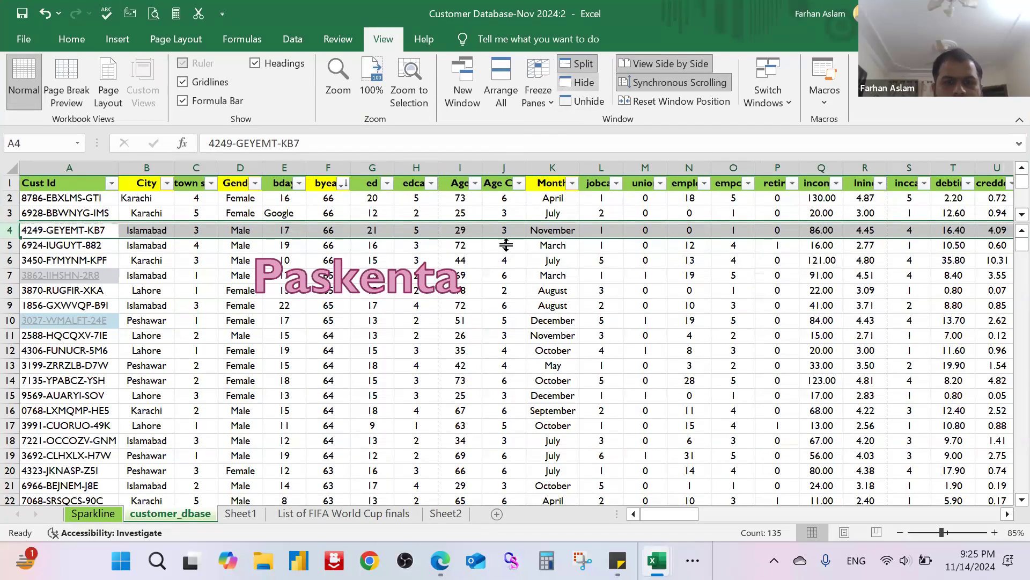
pyautogui.scroll(-2, 489, 286)
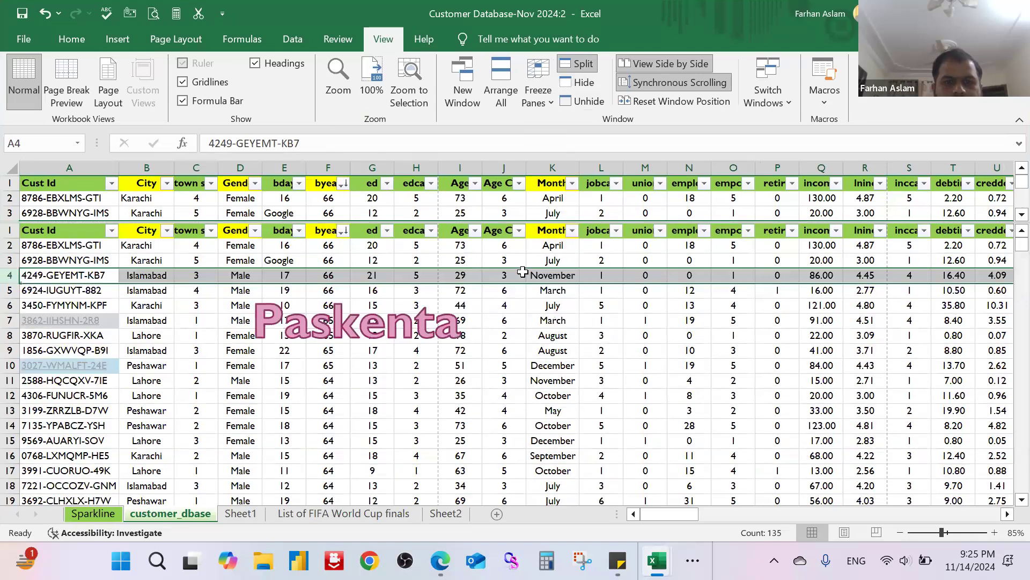
pyautogui.scroll(3, 525, 286)
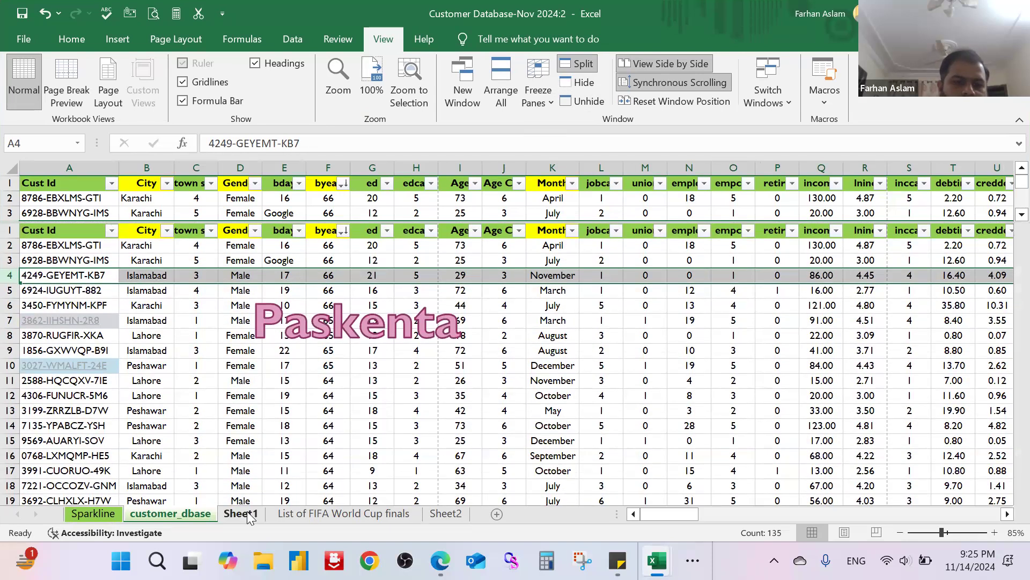
# Step: Open the List of FIFA World Cup finals sheet, examine its header row while scrolling, and view the Freeze Panes options
pyautogui.click(305, 511)
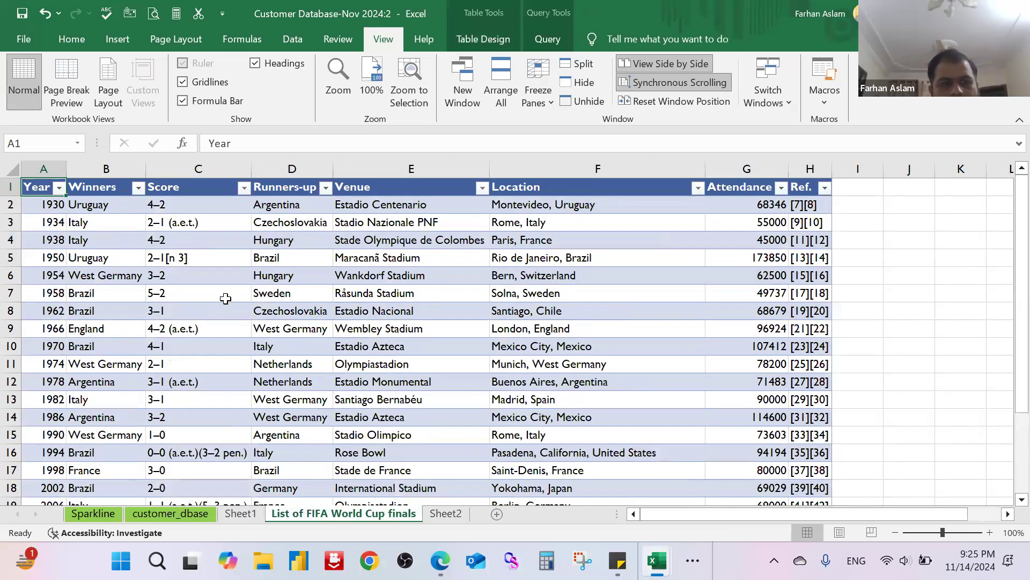
pyautogui.scroll(-7, 225, 306)
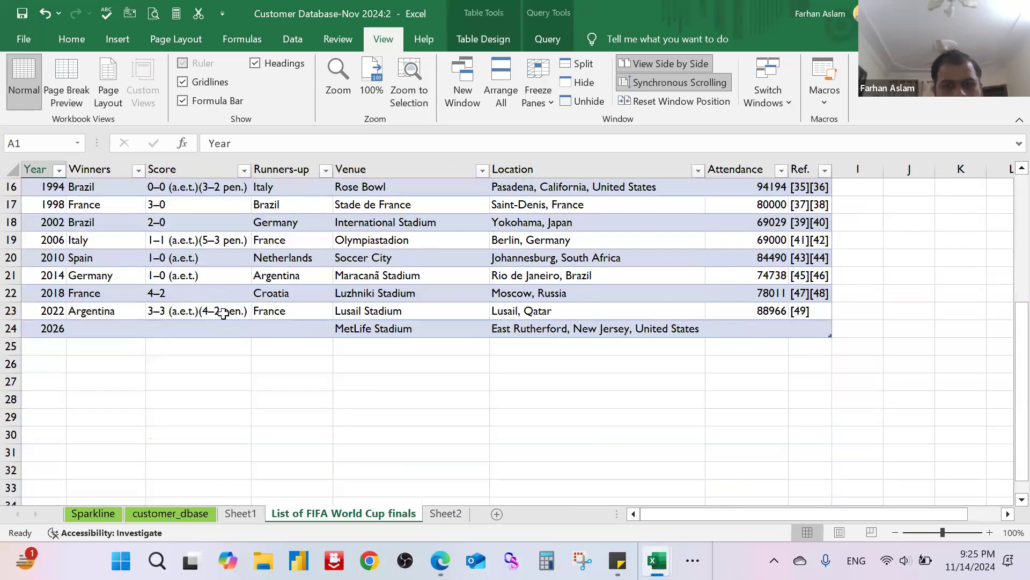
pyautogui.scroll(3, 222, 311)
pyautogui.scroll(4, 224, 314)
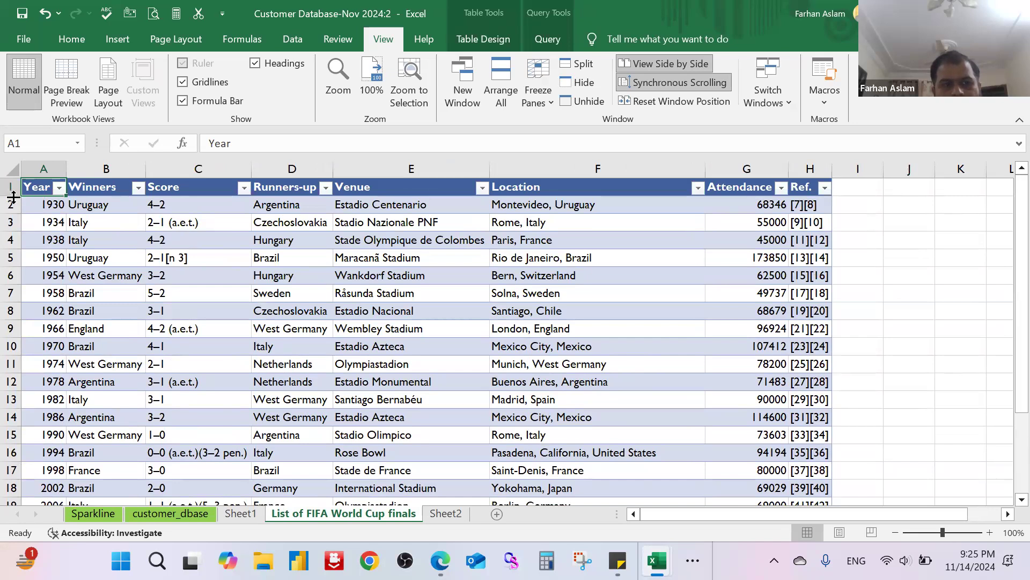
pyautogui.click(13, 187)
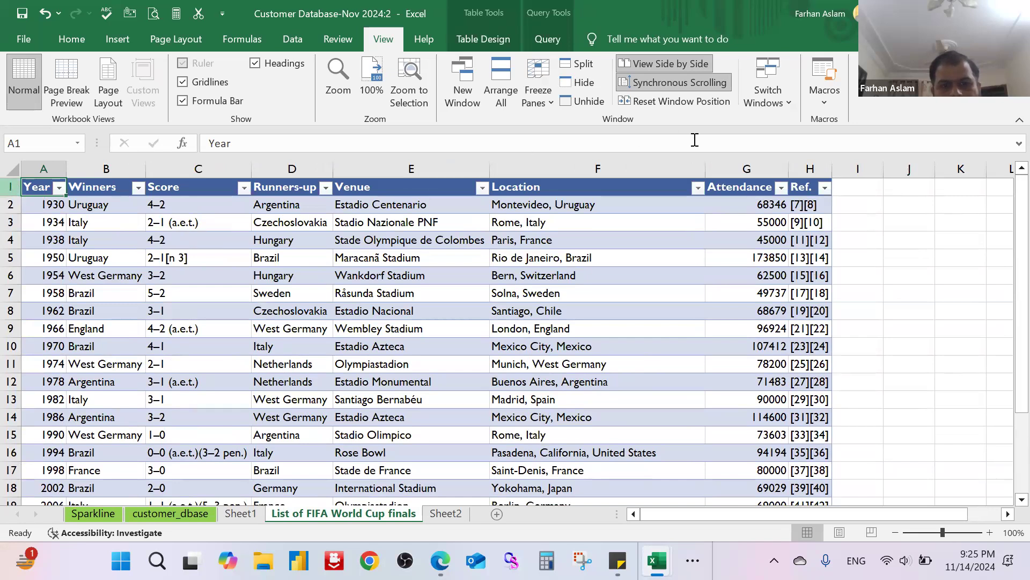
pyautogui.click(567, 262)
pyautogui.scroll(-4, 541, 282)
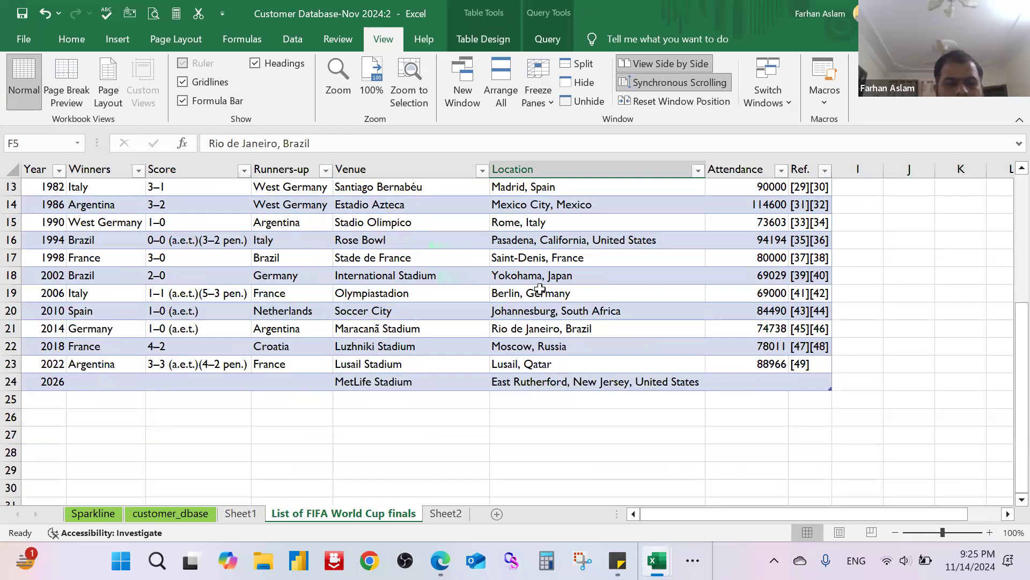
pyautogui.scroll(3, 540, 292)
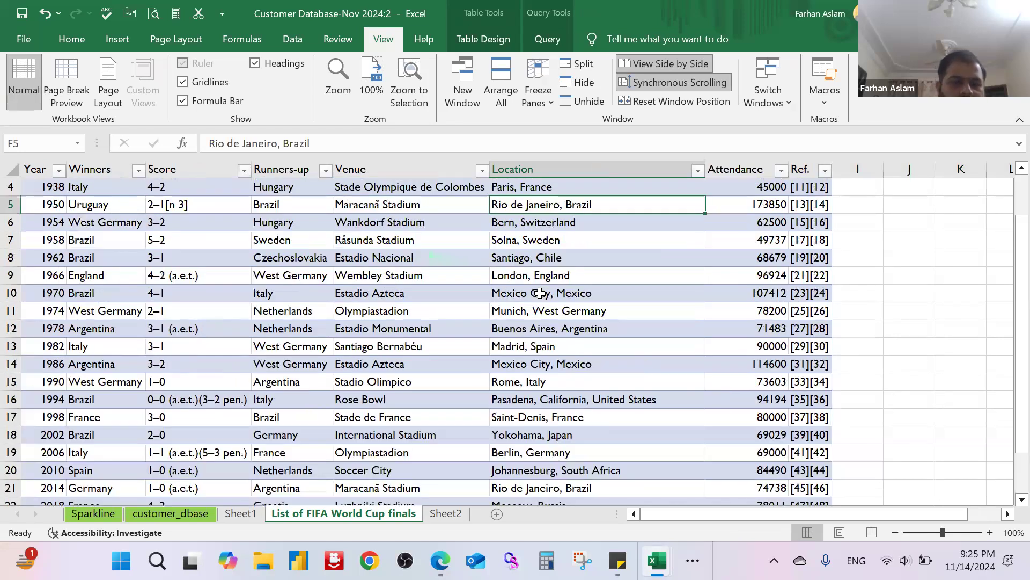
pyautogui.scroll(1, 540, 292)
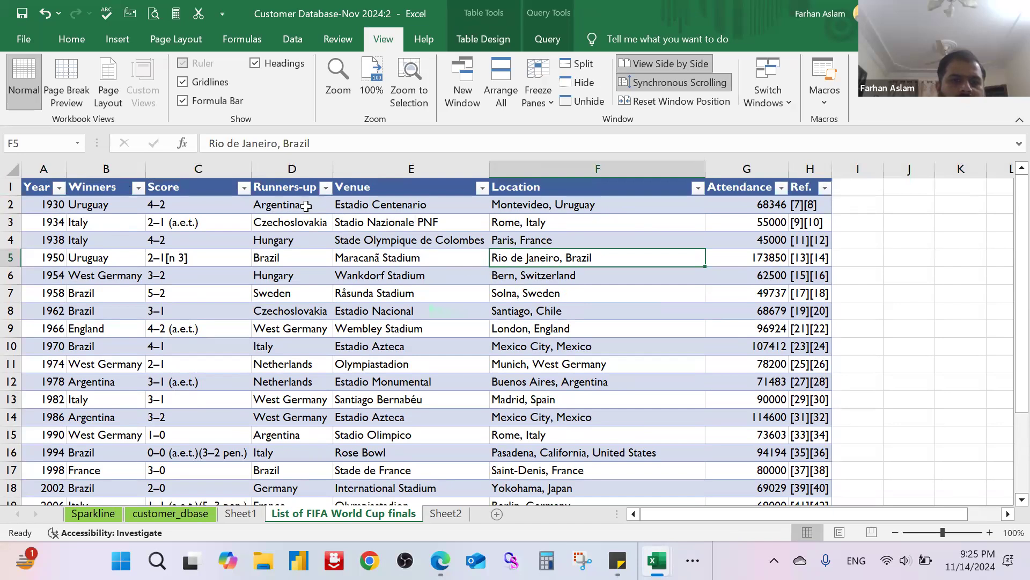
pyautogui.click(539, 107)
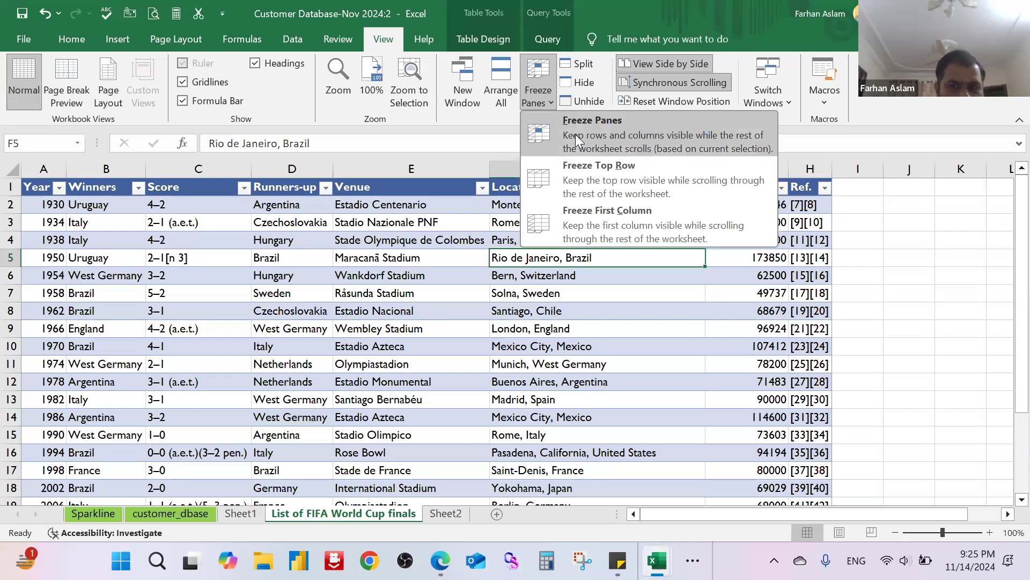
pyautogui.click(856, 240)
# Step: Highlight cell B2, the first entry in the Winners column, with a yellow fill
pyautogui.click(113, 205)
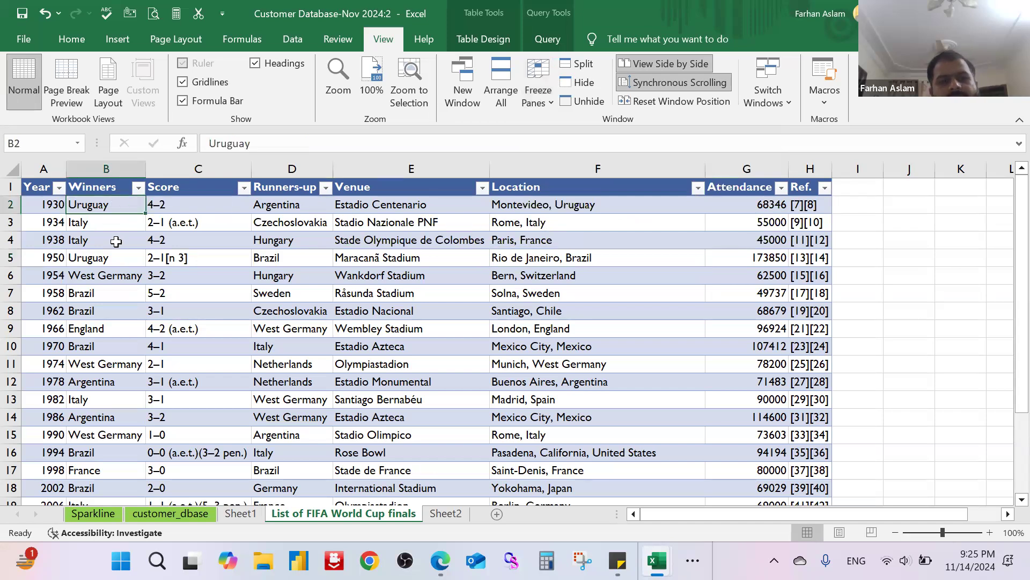
pyautogui.click(71, 38)
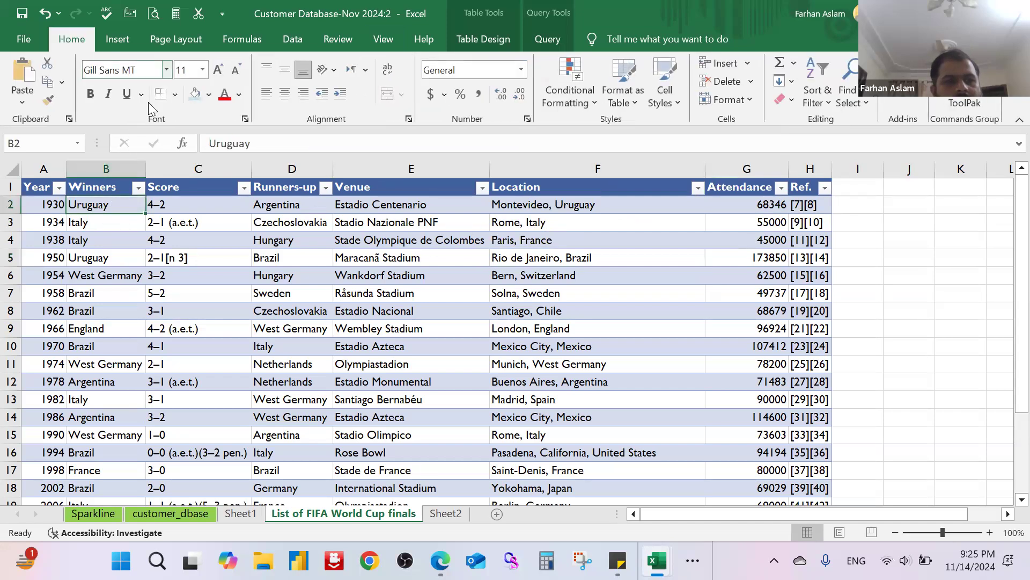
pyautogui.click(209, 95)
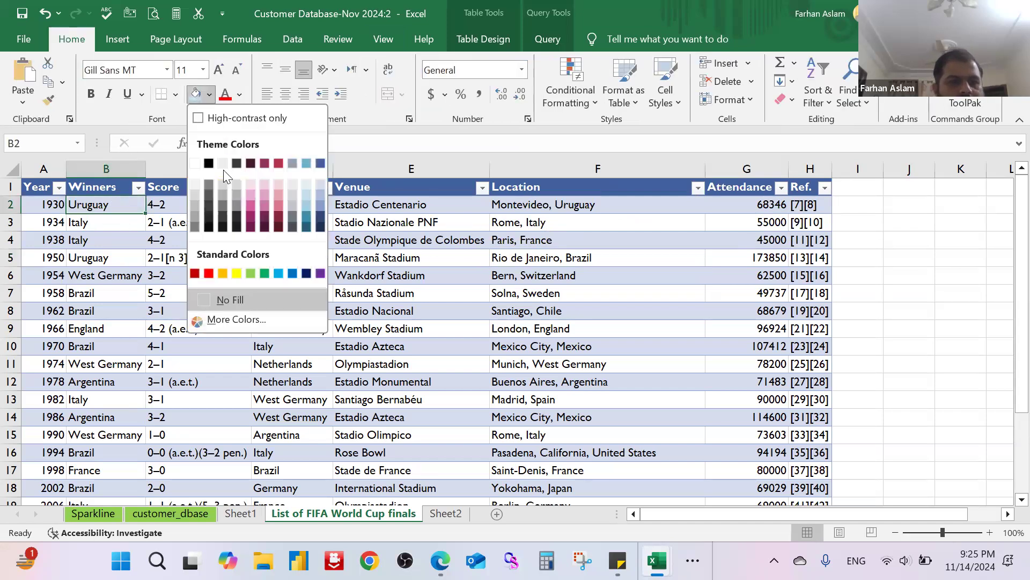
pyautogui.click(236, 273)
pyautogui.click(193, 240)
pyautogui.click(107, 205)
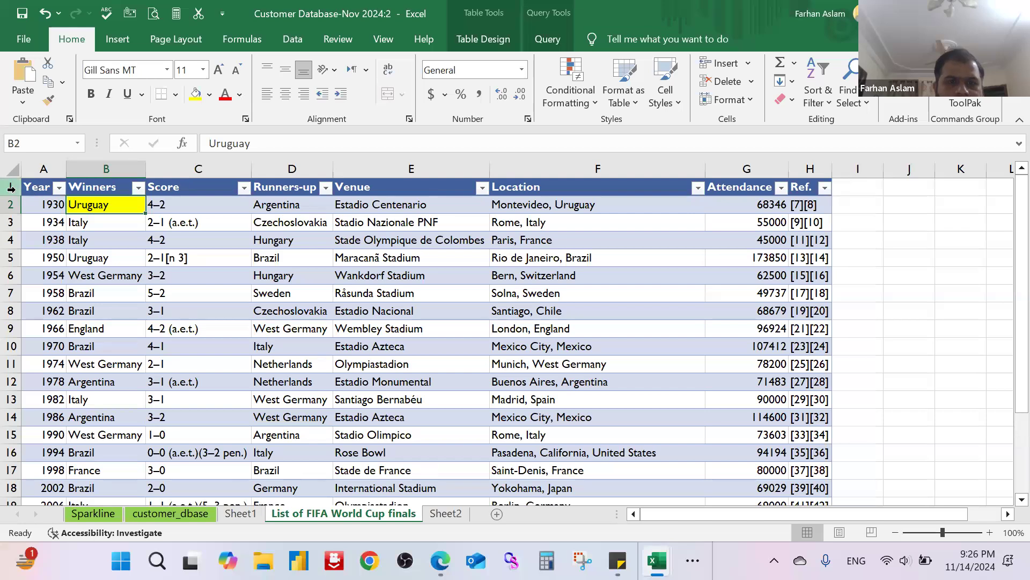
# Step: Freeze the panes at cell B2 to lock the header row and the Year column
pyautogui.click(377, 26)
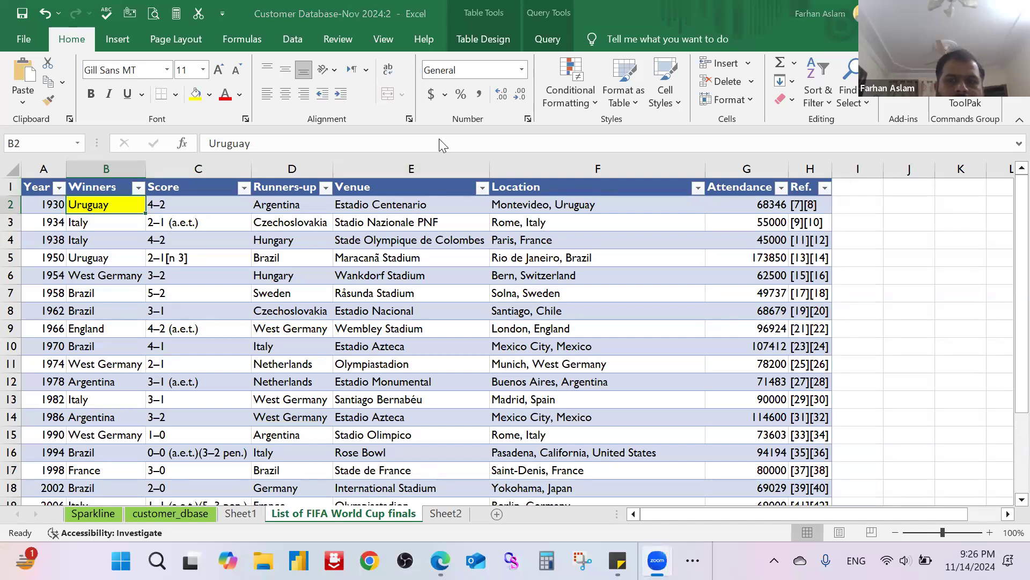
pyautogui.click(390, 41)
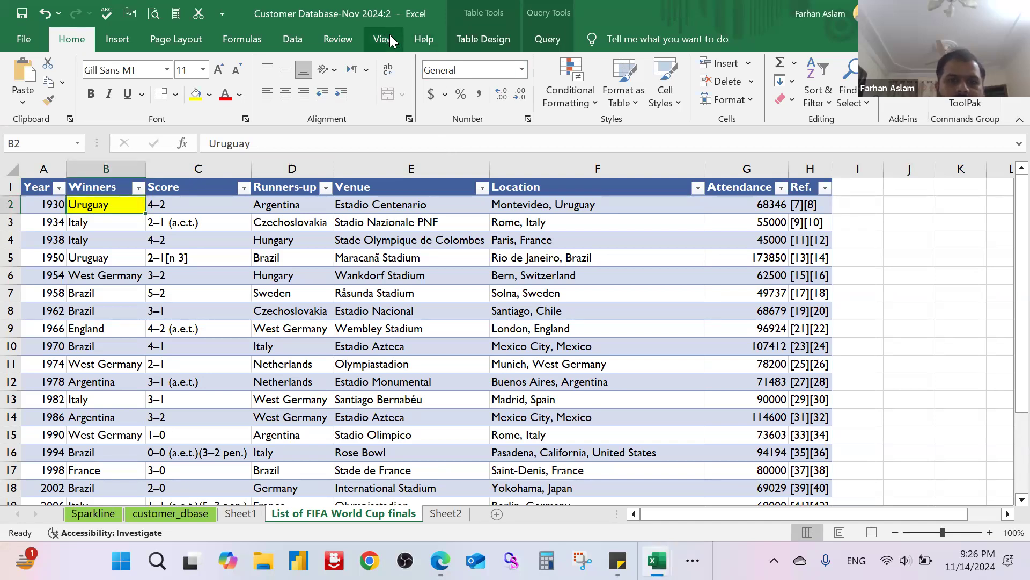
pyautogui.click(390, 35)
pyautogui.click(537, 96)
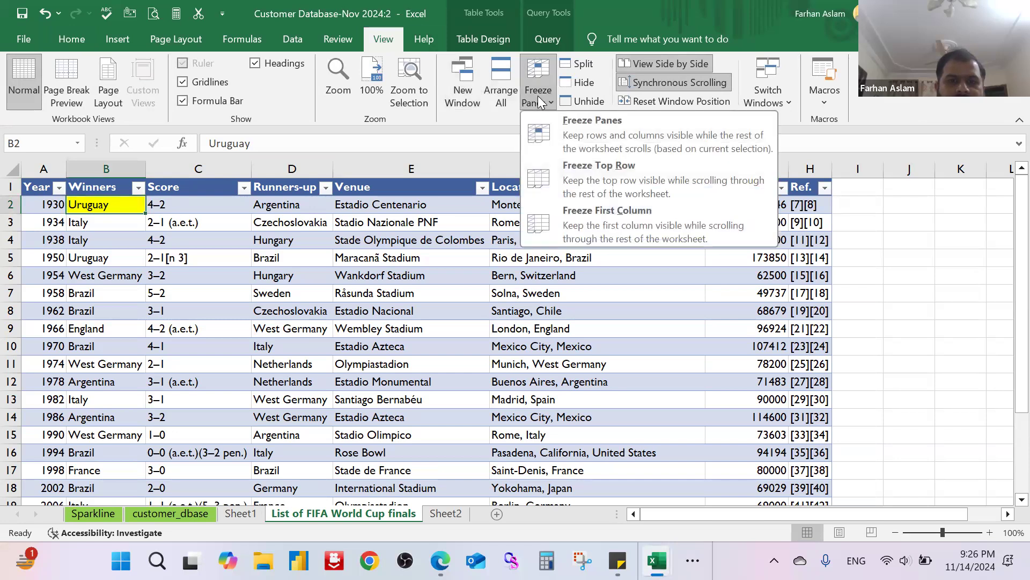
pyautogui.click(588, 127)
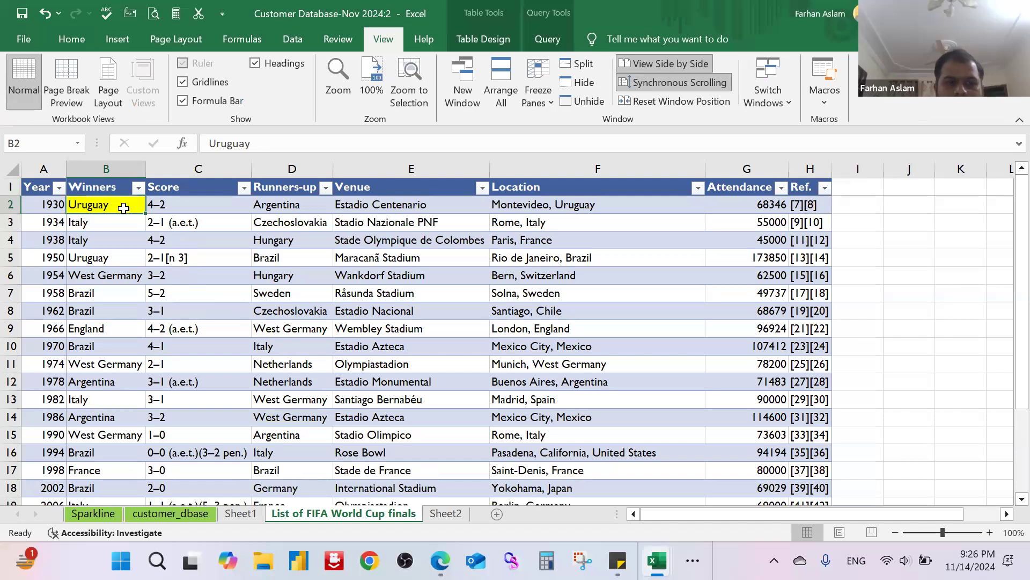
# Step: Check the frozen header row and Year column by viewing the World Cup table's lower rows and far columns
pyautogui.scroll(-2, 203, 255)
pyautogui.scroll(2, 204, 257)
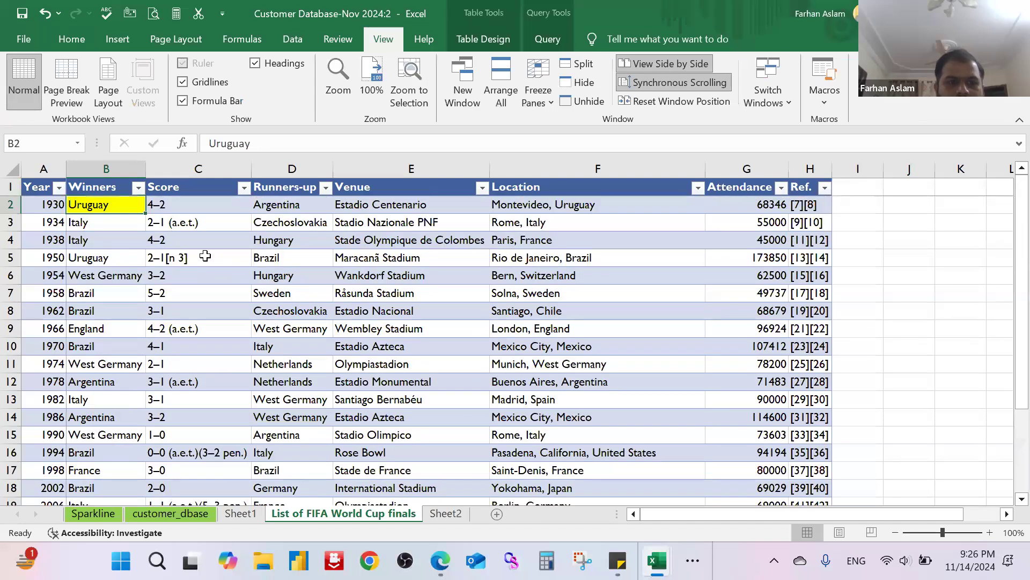
pyautogui.moveTo(707, 513); pyautogui.dragTo(843, 512)
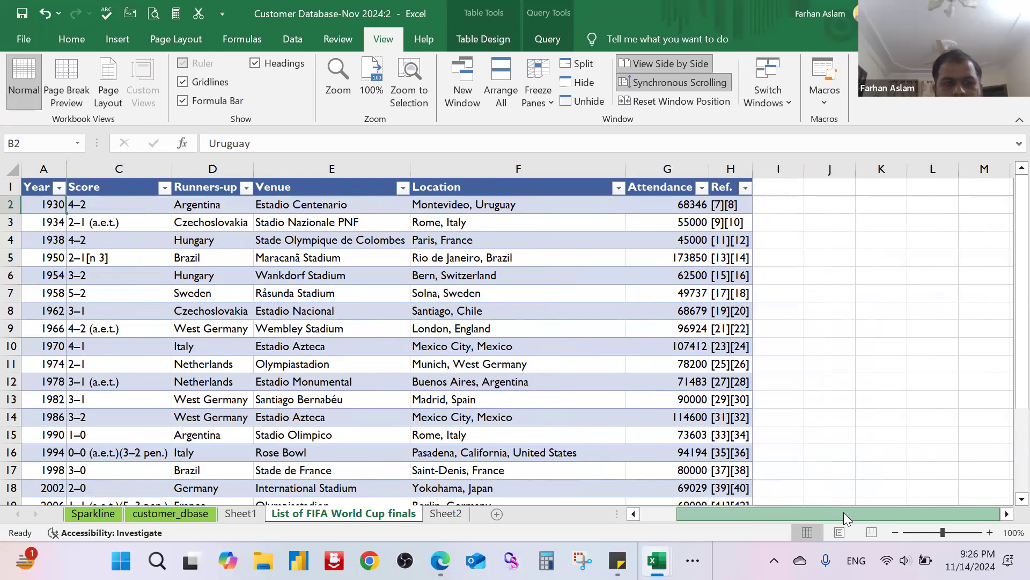
pyautogui.click(1006, 517)
pyautogui.click(1005, 517)
pyautogui.click(1006, 517)
pyautogui.click(1006, 517)
pyautogui.click(1005, 517)
pyautogui.click(1006, 517)
pyautogui.moveTo(949, 513); pyautogui.dragTo(685, 504)
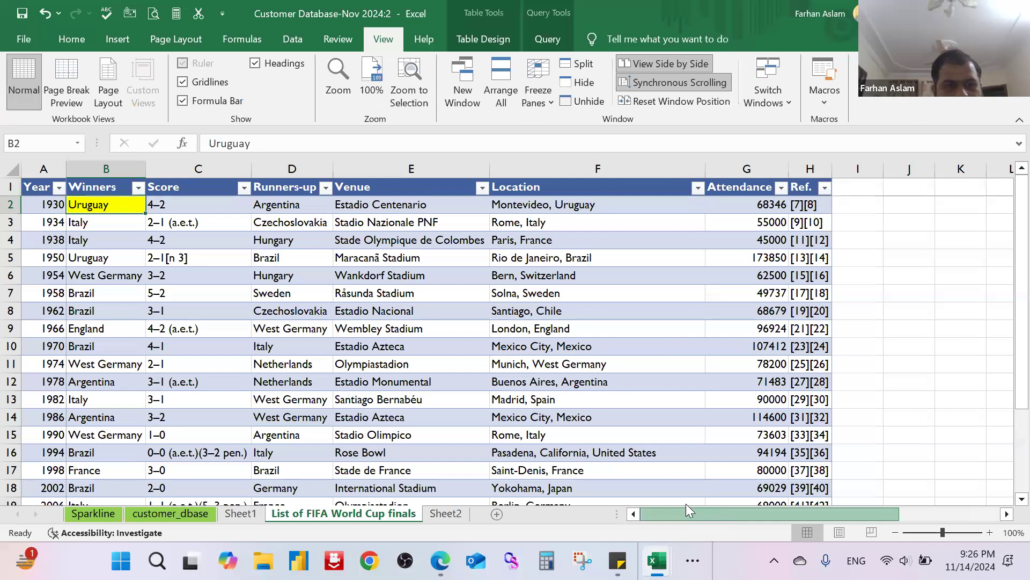
pyautogui.click(214, 218)
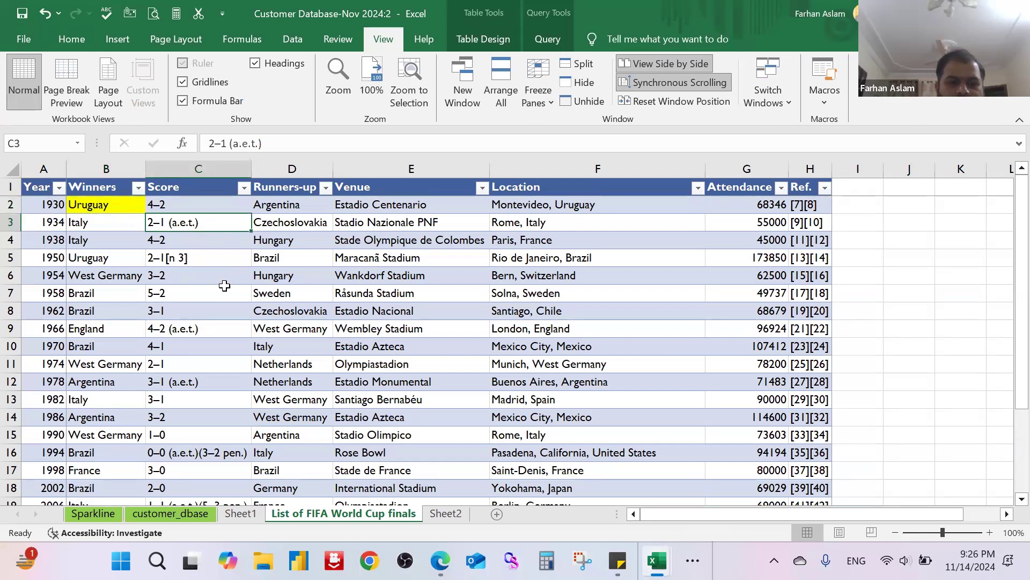
pyautogui.scroll(-5, 192, 309)
pyautogui.scroll(5, 191, 308)
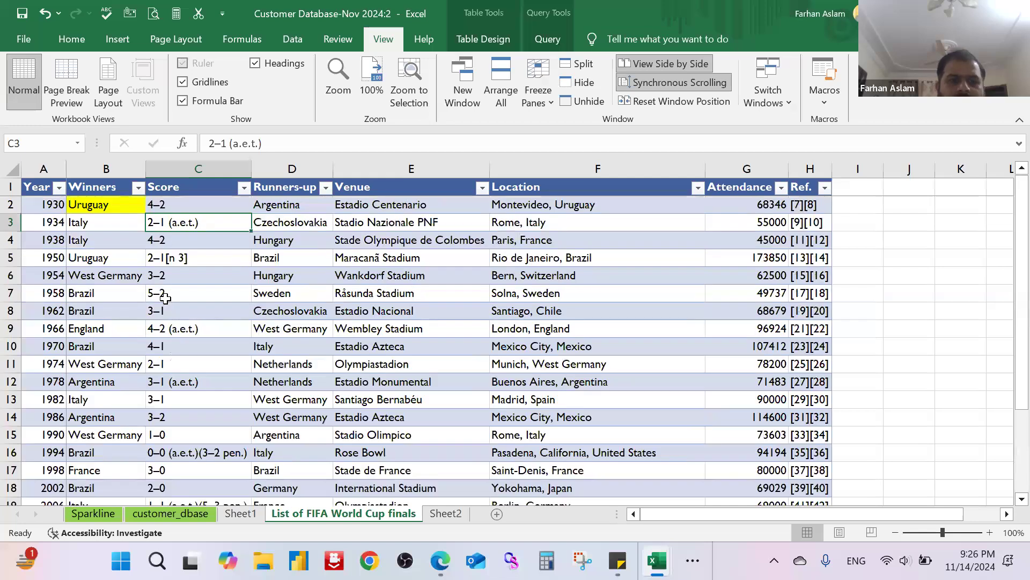
# Step: Select cell D2 in the Runners-up column, unfreeze the panes and fill the cell yellow
pyautogui.click(305, 205)
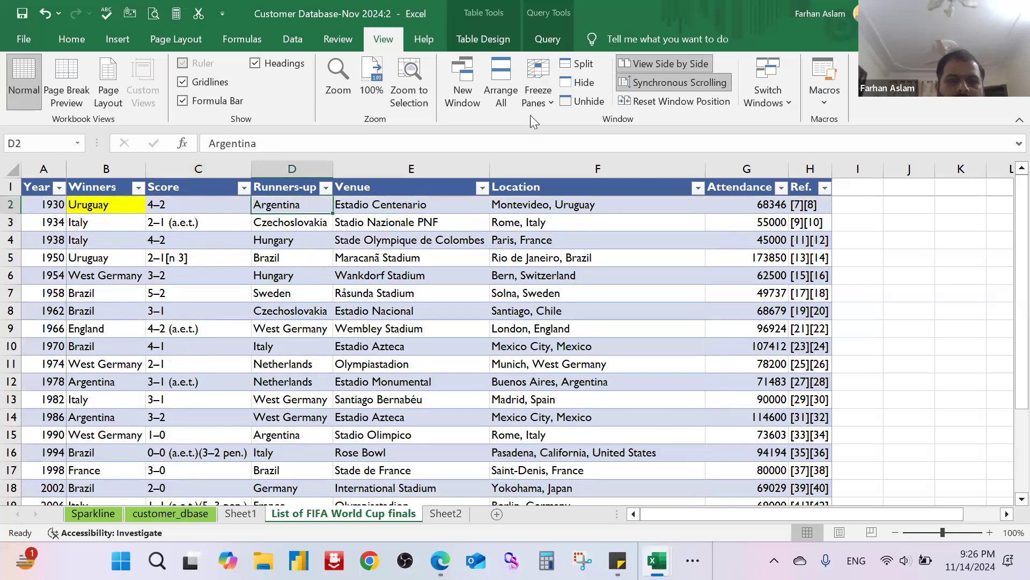
pyautogui.click(533, 101)
pyautogui.click(597, 132)
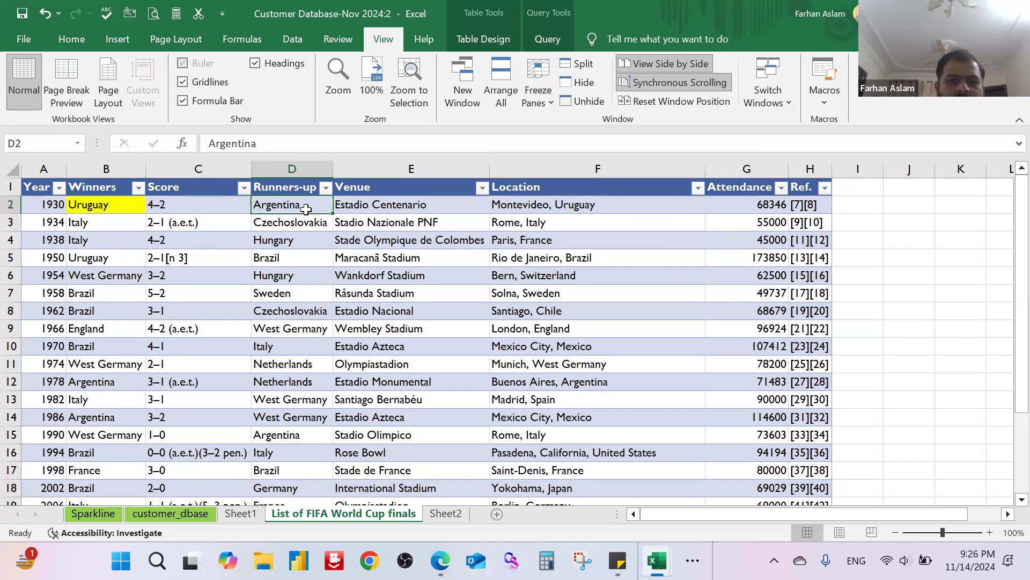
pyautogui.click(82, 40)
pyautogui.click(199, 101)
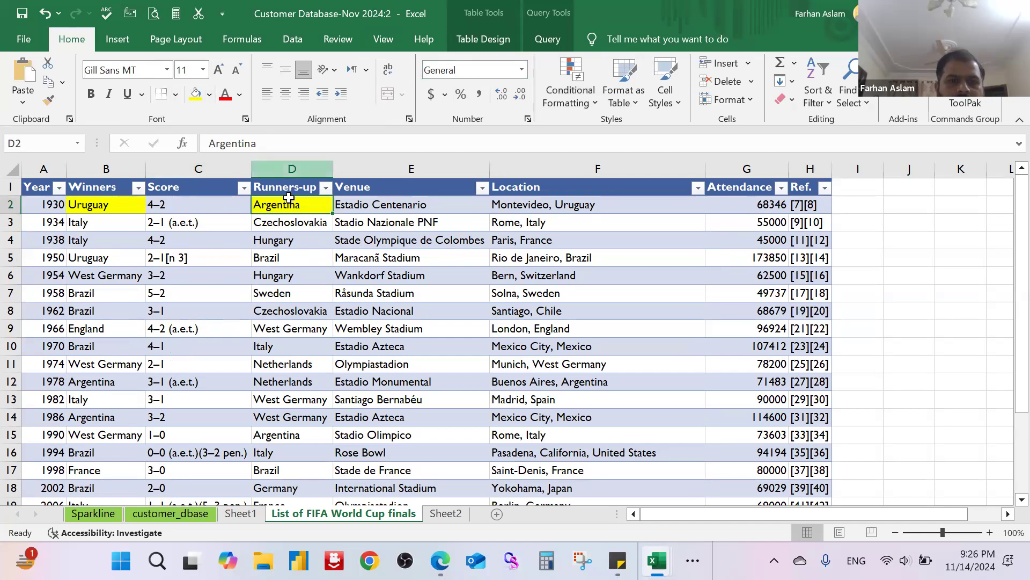
# Step: Freeze the panes at cell D2 to lock row 1 and columns A to C, and check them against the remaining columns
pyautogui.click(393, 41)
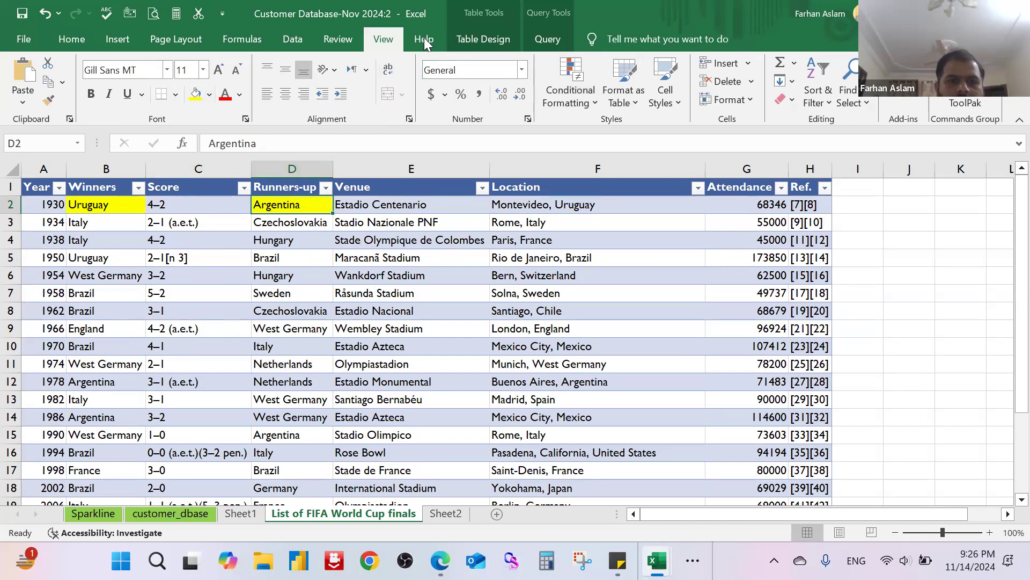
pyautogui.click(544, 101)
pyautogui.click(548, 127)
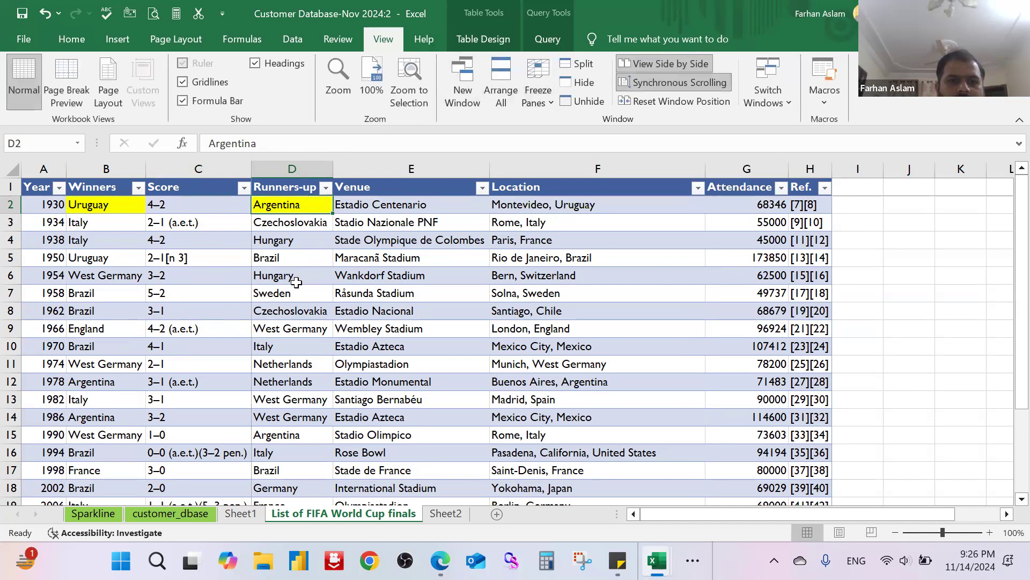
pyautogui.scroll(-5, 494, 353)
pyautogui.scroll(5, 494, 353)
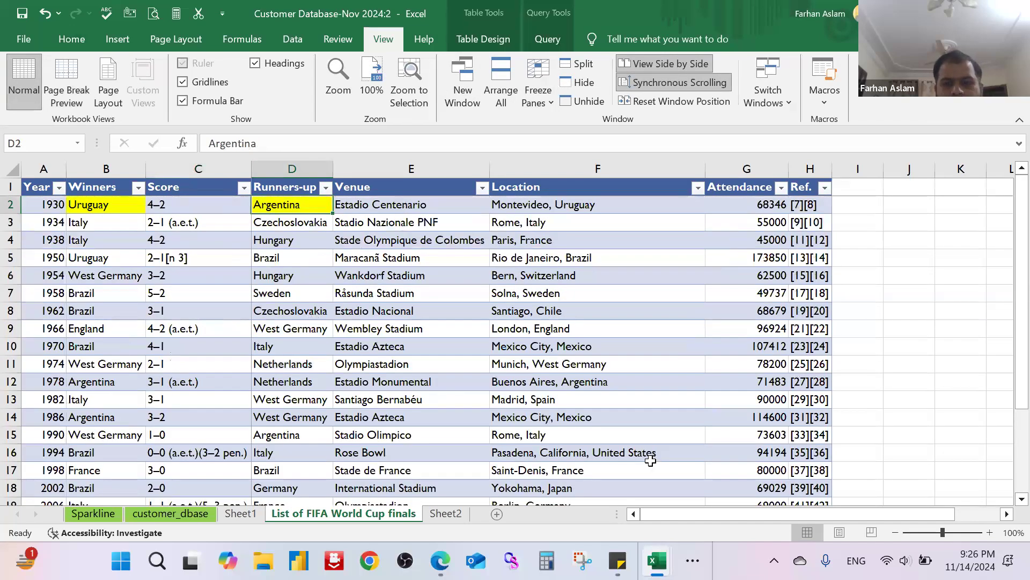
pyautogui.moveTo(708, 513); pyautogui.dragTo(853, 516)
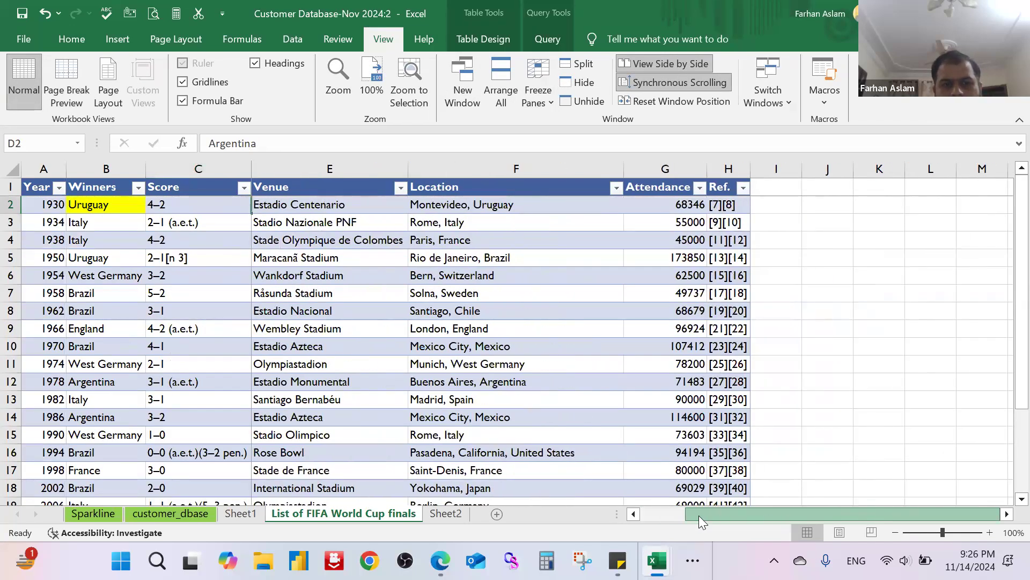
pyautogui.moveTo(720, 516); pyautogui.dragTo(635, 511)
pyautogui.click(1006, 515)
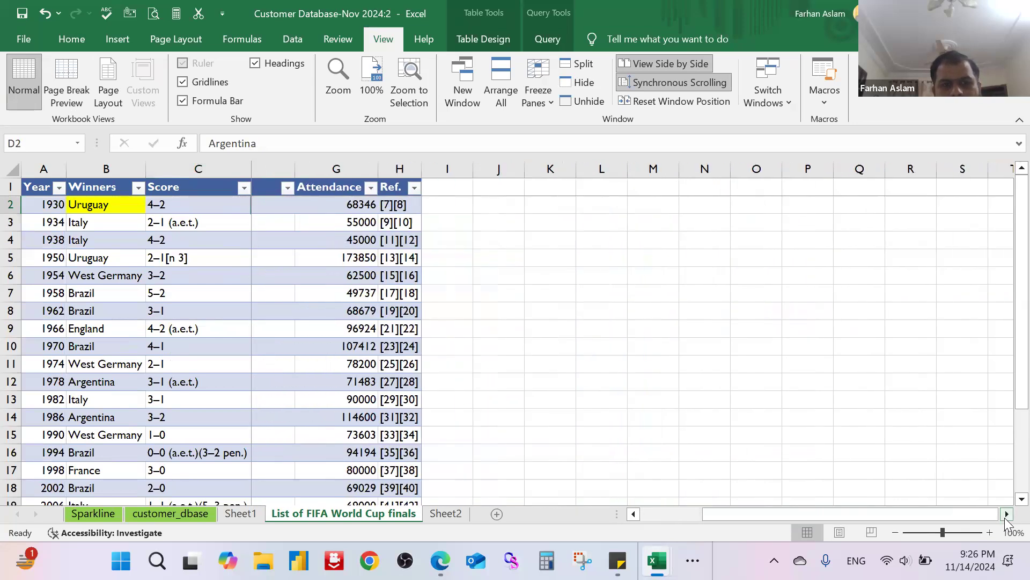
pyautogui.moveTo(968, 519); pyautogui.dragTo(562, 511)
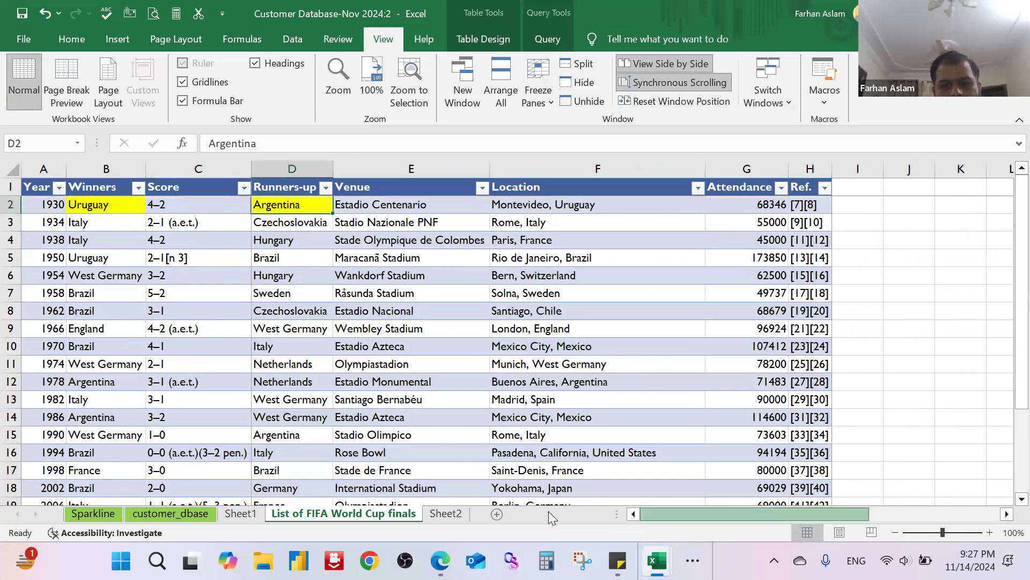
pyautogui.click(420, 316)
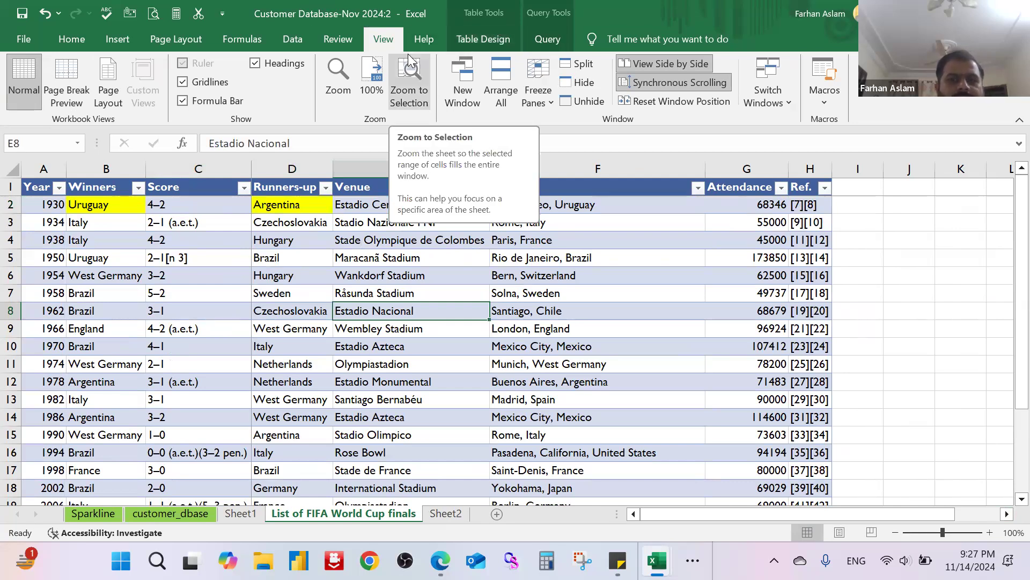
# Step: View the list of open workbook windows available for switching
pyautogui.click(787, 101)
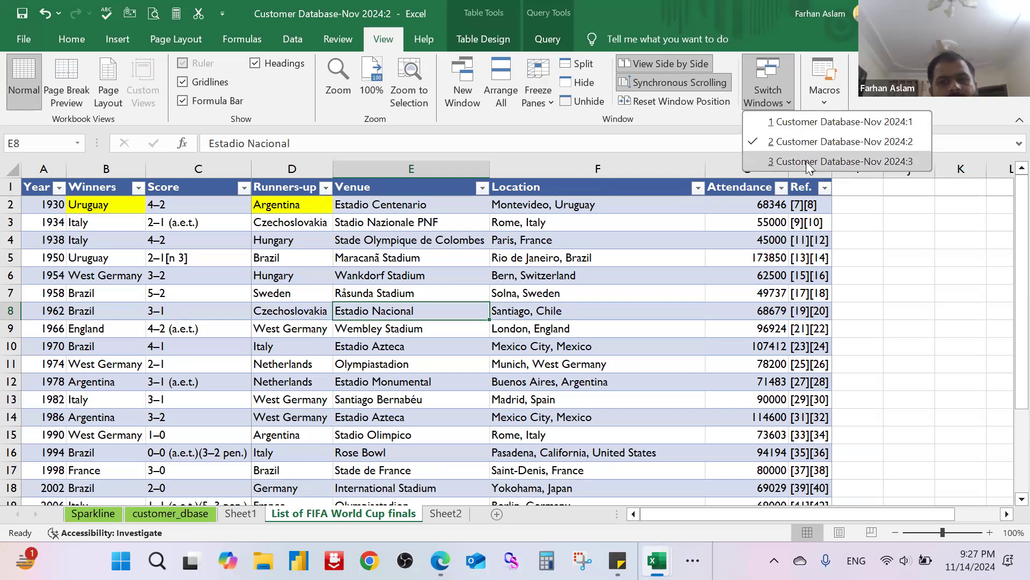
pyautogui.click(840, 161)
pyautogui.click(968, 192)
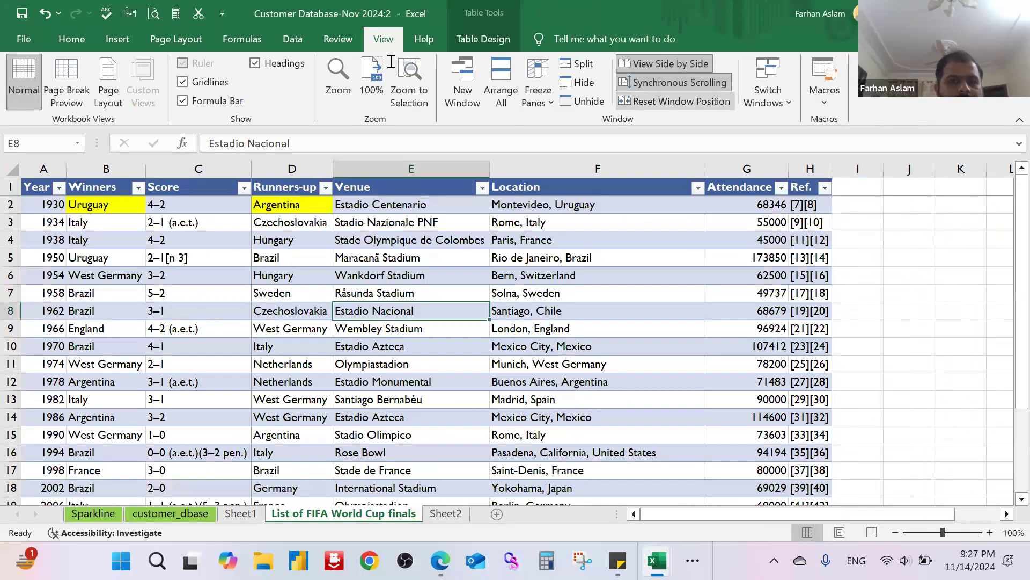
# Step: Search Excel's built-in help for "vlookup", look through the listed articles and close the help
pyautogui.click(424, 40)
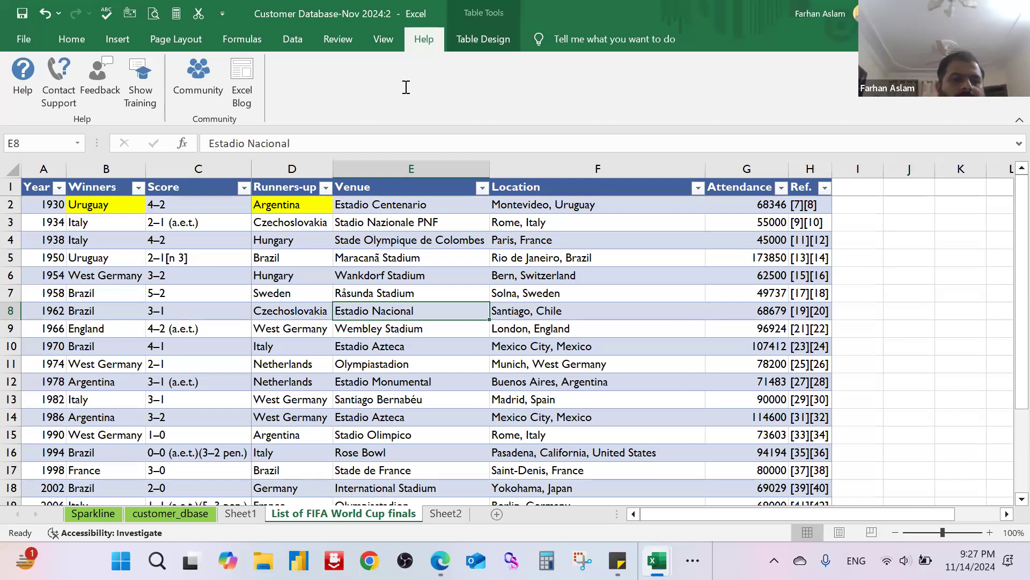
pyautogui.click(19, 75)
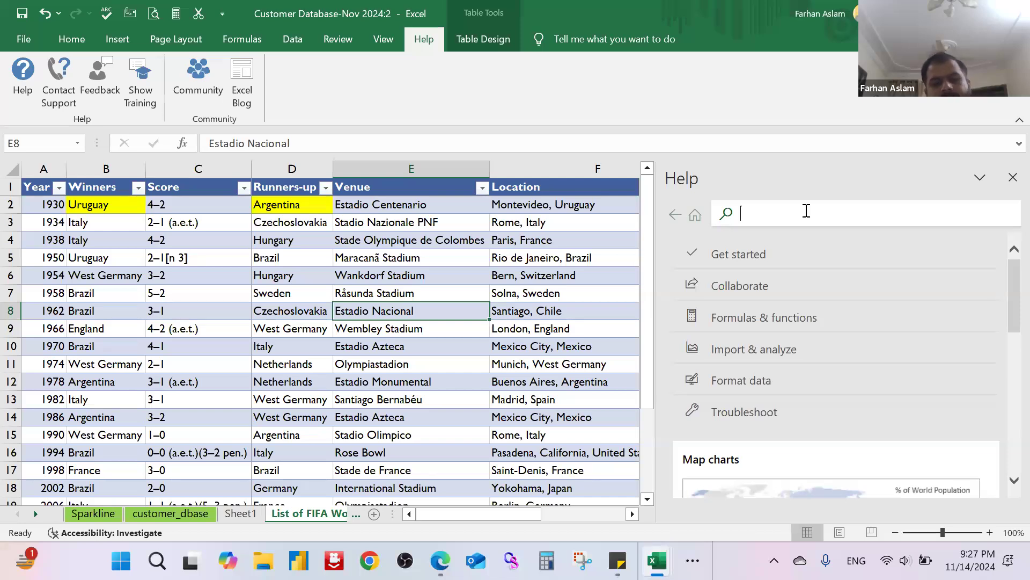
pyautogui.click(806, 211)
pyautogui.write('vlook')
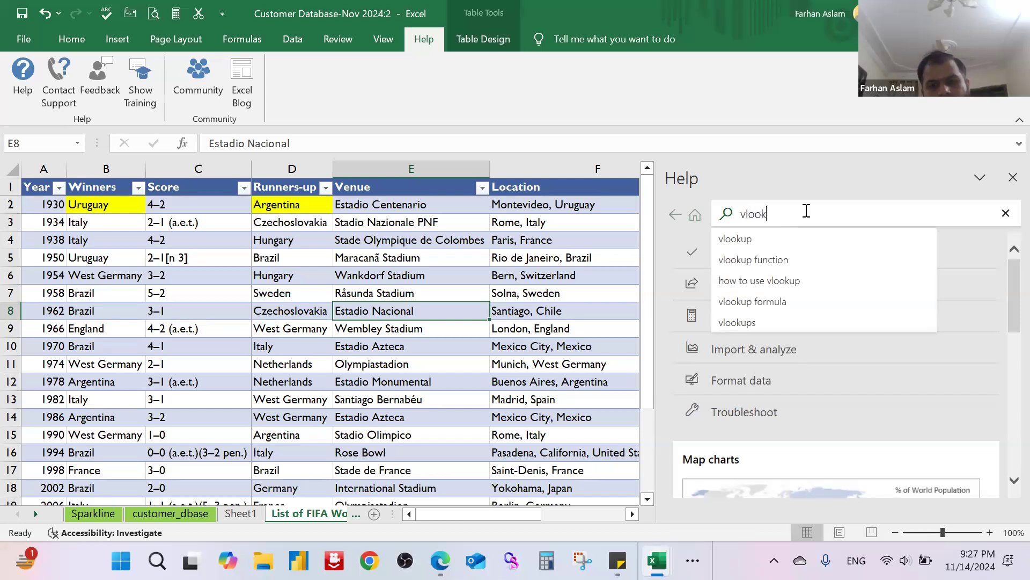
pyautogui.write('up')
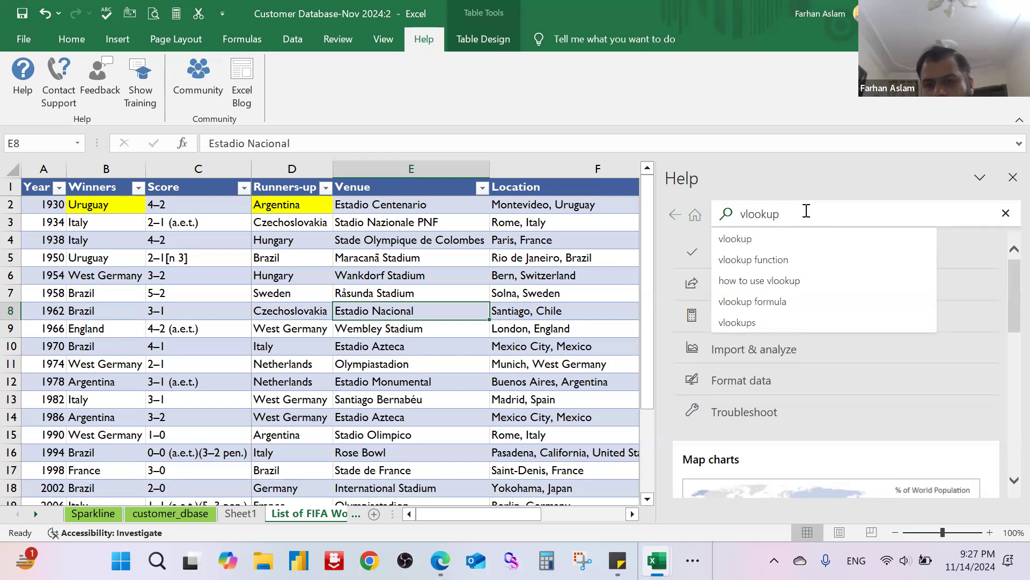
pyautogui.press('Return')
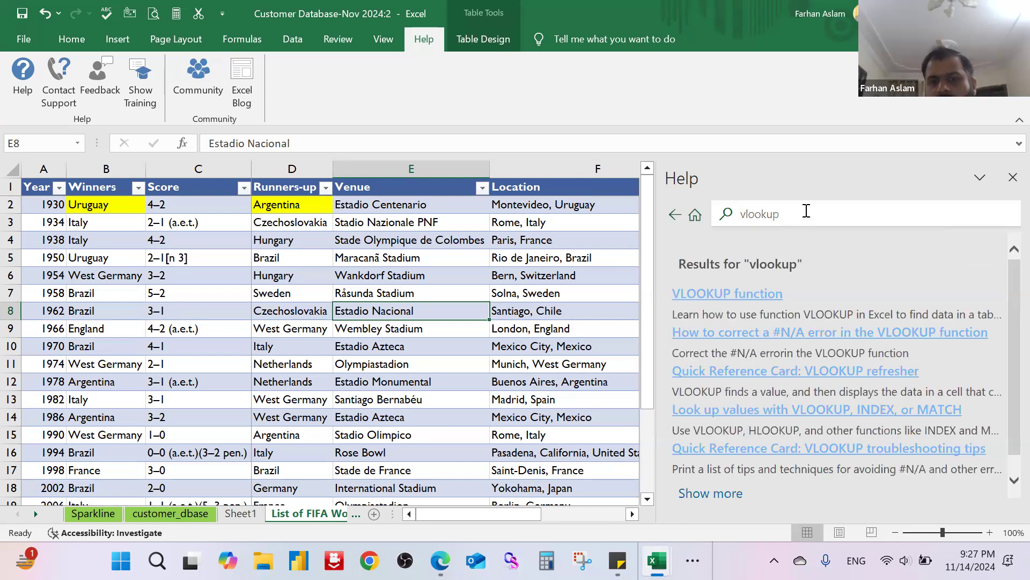
pyautogui.scroll(-1, 804, 365)
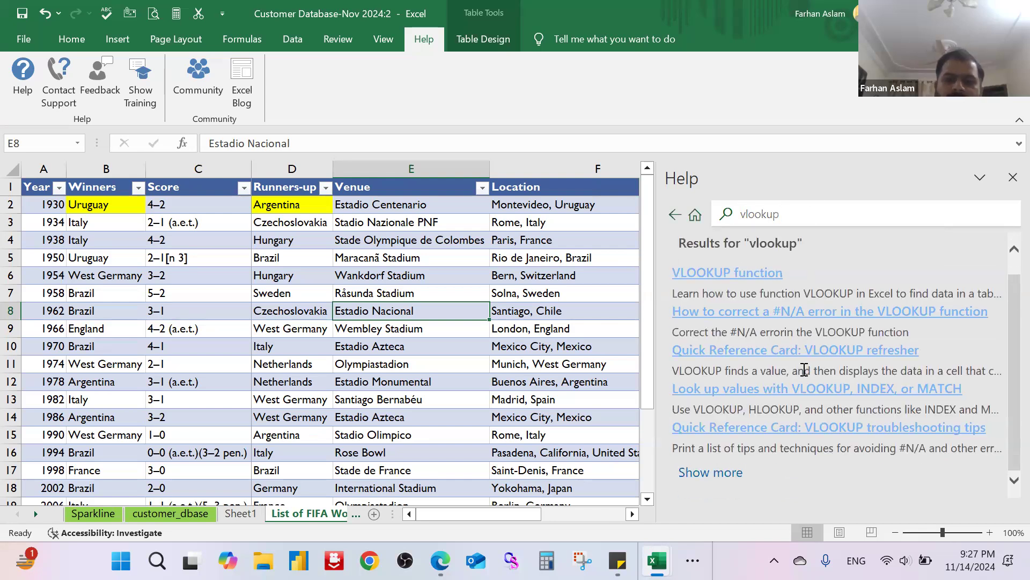
pyautogui.scroll(1, 808, 373)
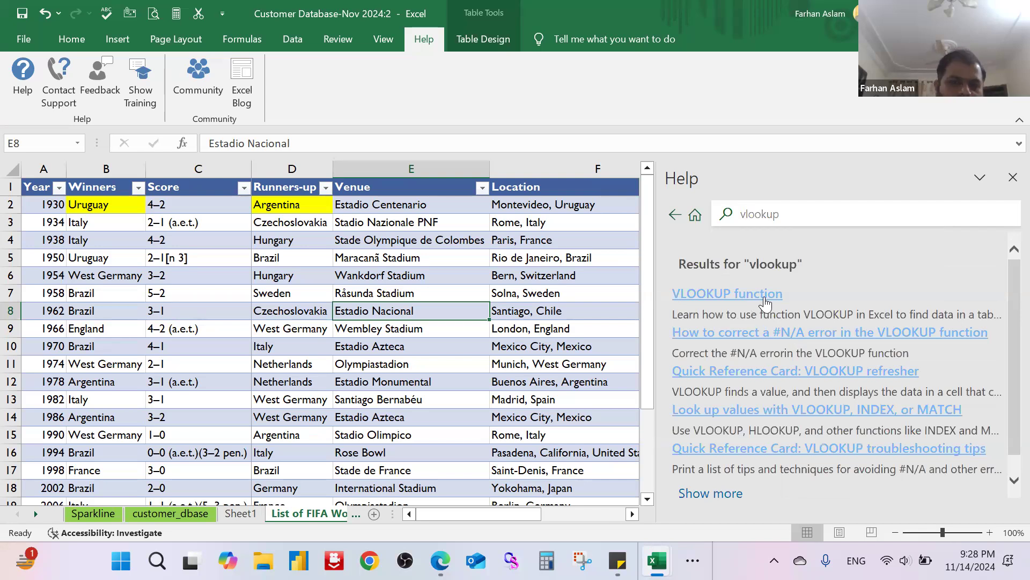
pyautogui.click(1012, 178)
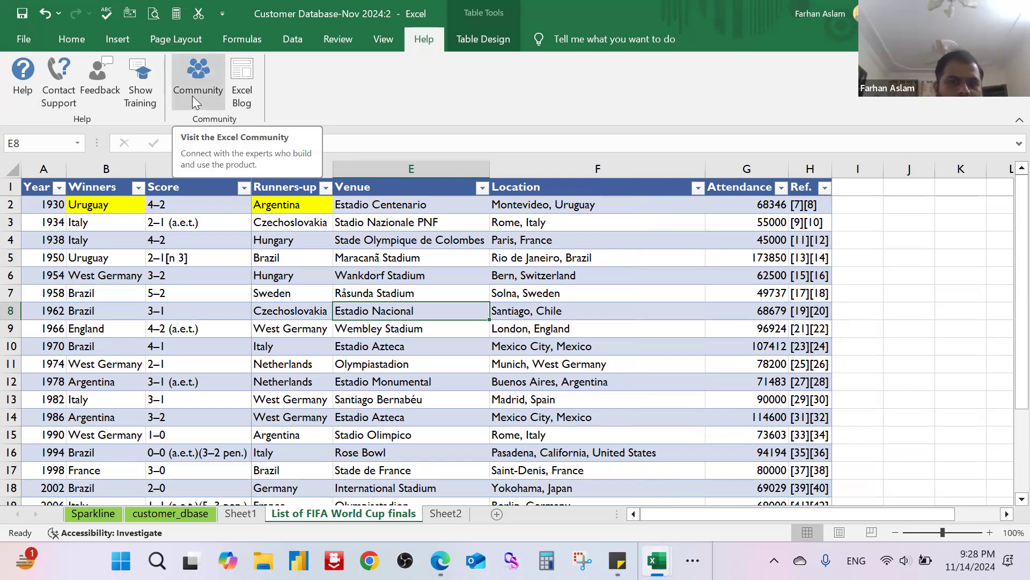
# Step: View the table design options for the World Cup table, comparing a selection of A1:H13 with empty cells outside the table
pyautogui.click(481, 40)
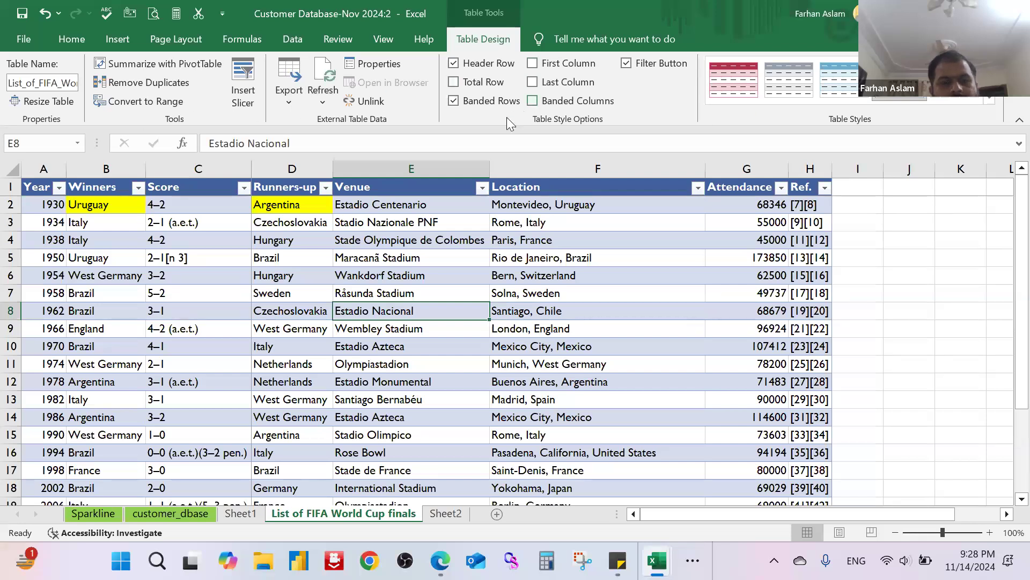
pyautogui.click(903, 329)
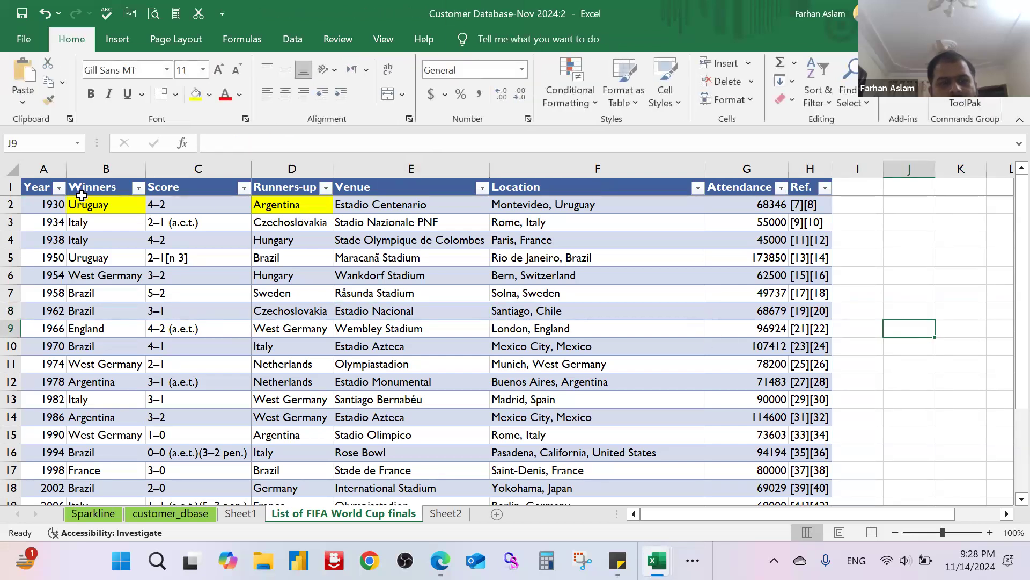
pyautogui.moveTo(42, 188); pyautogui.dragTo(831, 401)
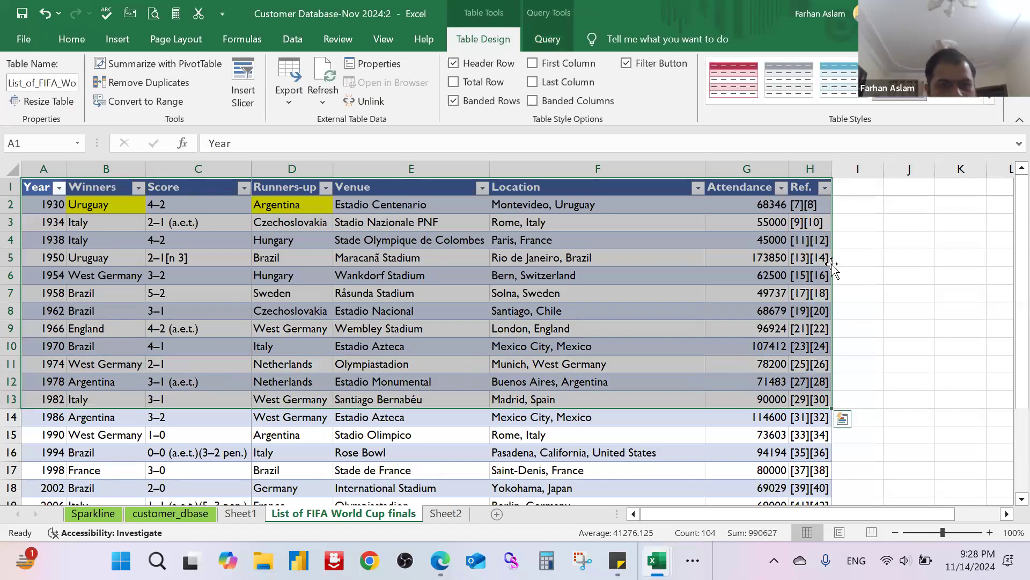
pyautogui.click(899, 293)
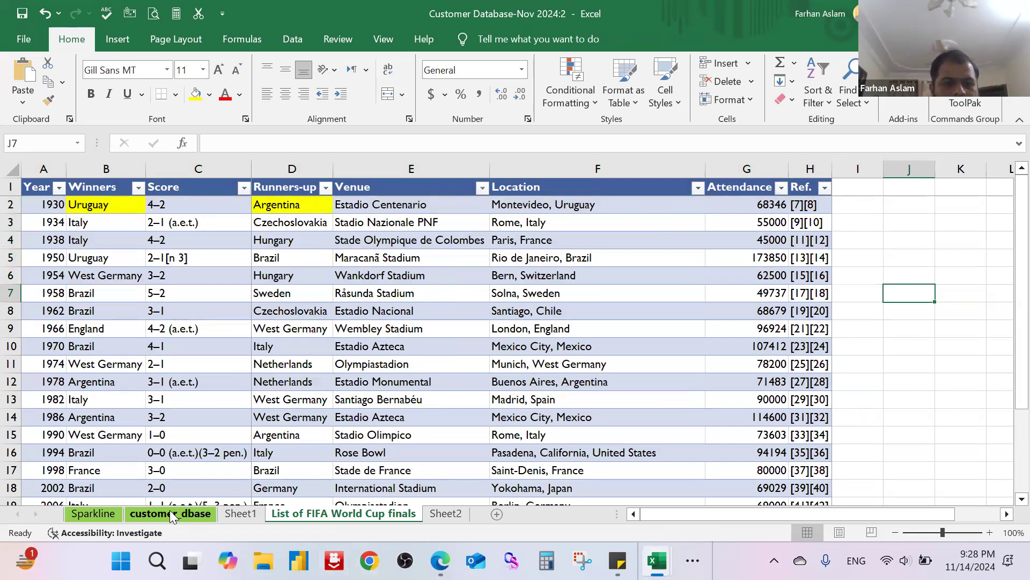
# Step: Switch to the customer_dbase sheet and select cell J11 in the Age C column
pyautogui.click(491, 380)
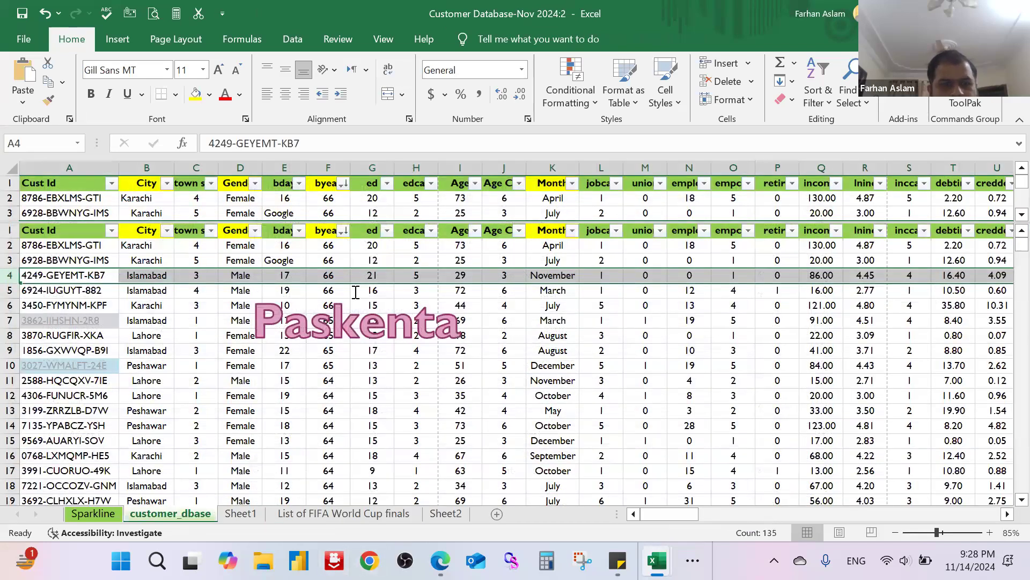
pyautogui.scroll(-1, 352, 293)
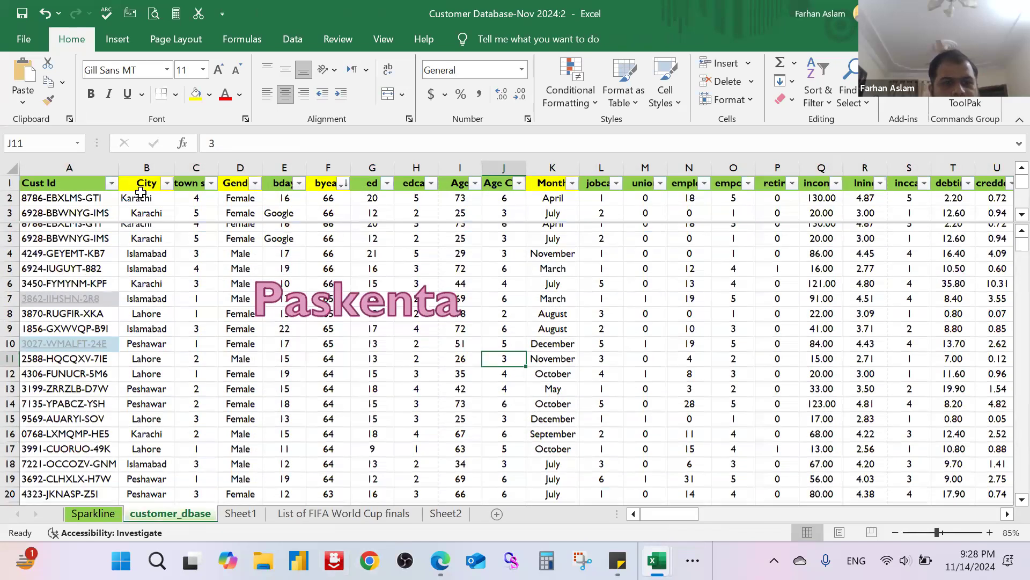
pyautogui.scroll(1, 309, 235)
pyautogui.click(424, 39)
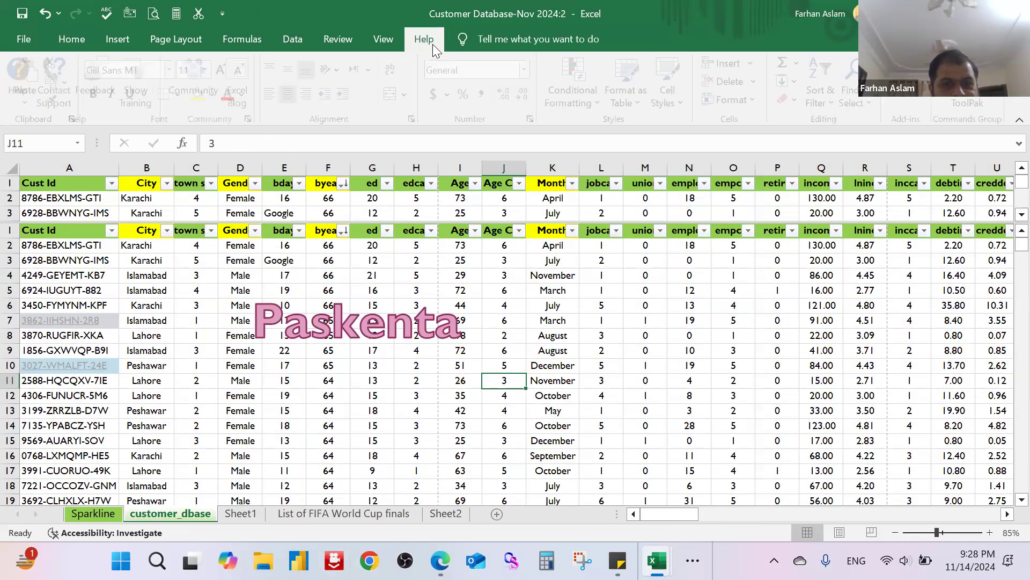
pyautogui.click(383, 39)
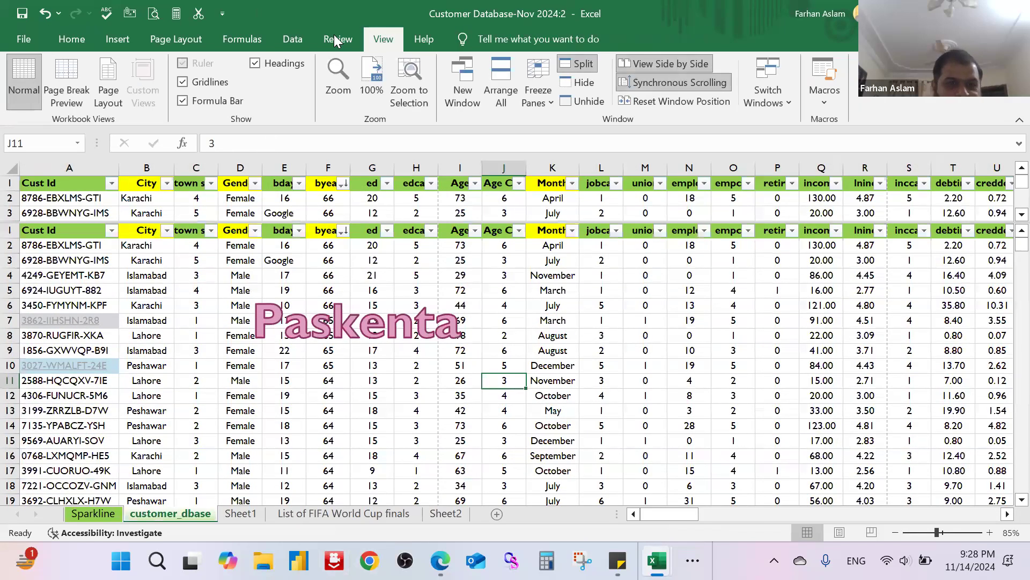
pyautogui.click(338, 39)
pyautogui.click(293, 39)
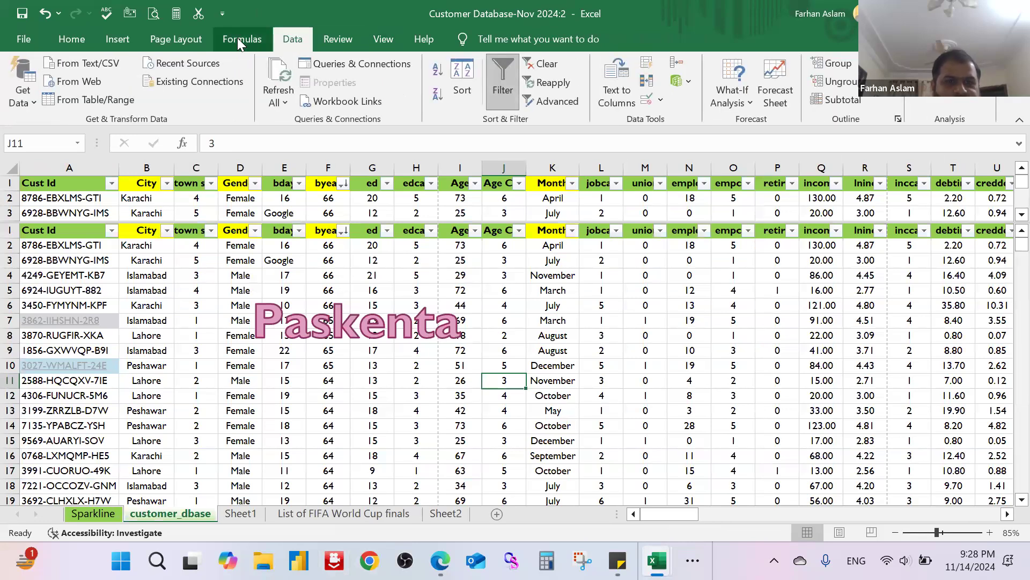
pyautogui.click(247, 41)
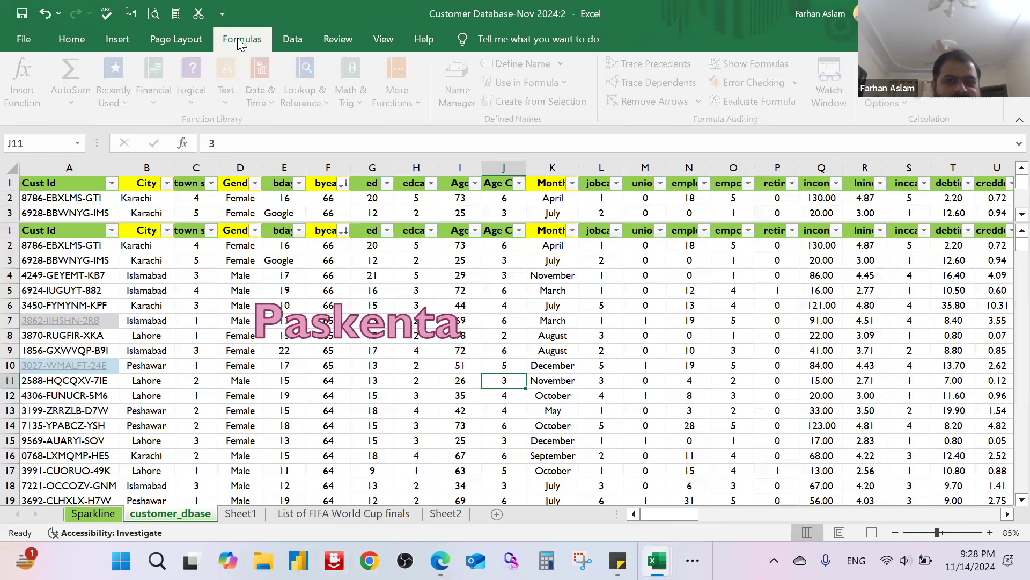
pyautogui.click(176, 39)
pyautogui.click(110, 40)
pyautogui.click(80, 40)
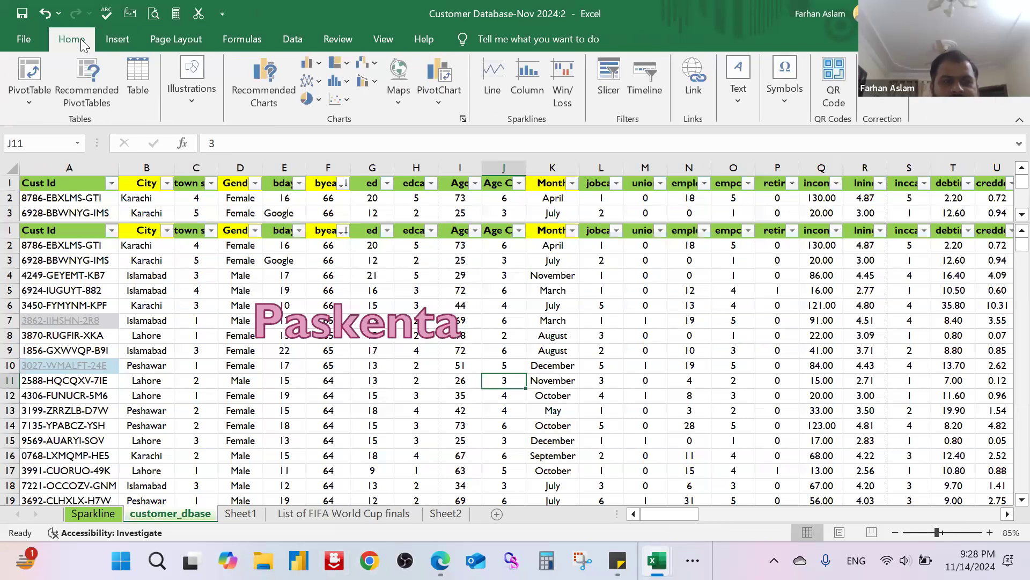
# Step: View the start page with its templates and recent workbooks, then return to customer_dbase and select cell L6
pyautogui.click(23, 39)
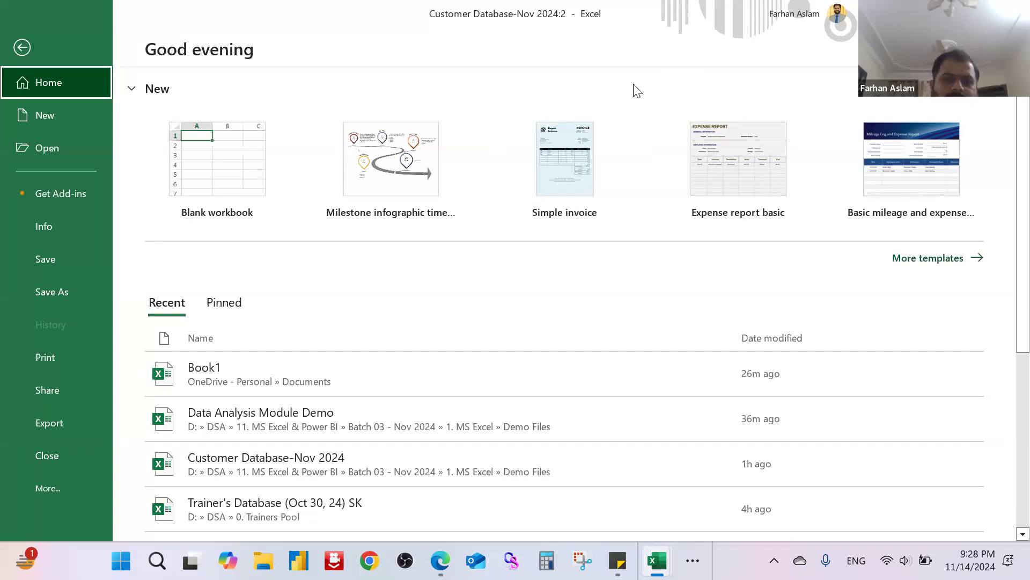
pyautogui.press('Escape')
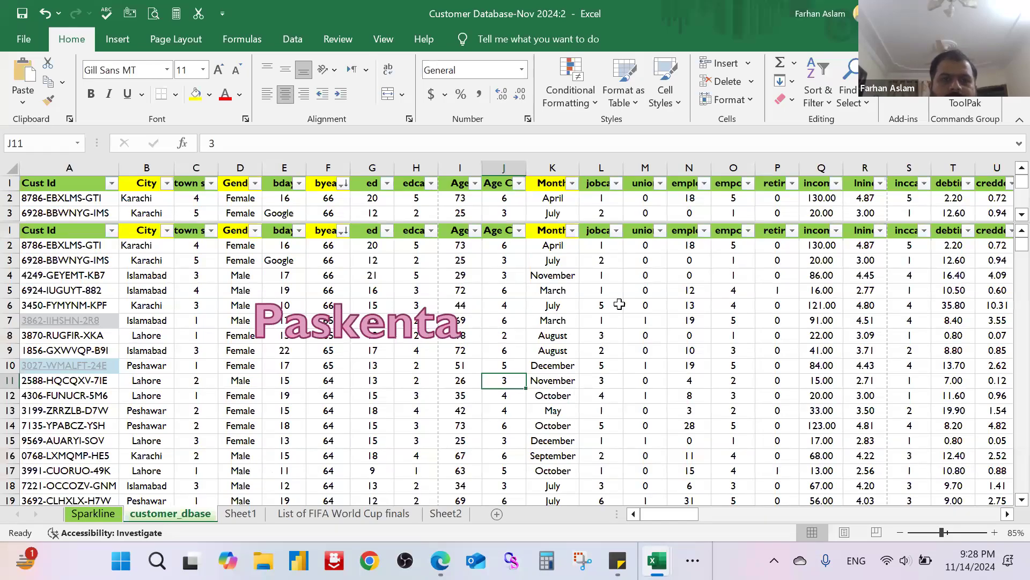
pyautogui.click(620, 304)
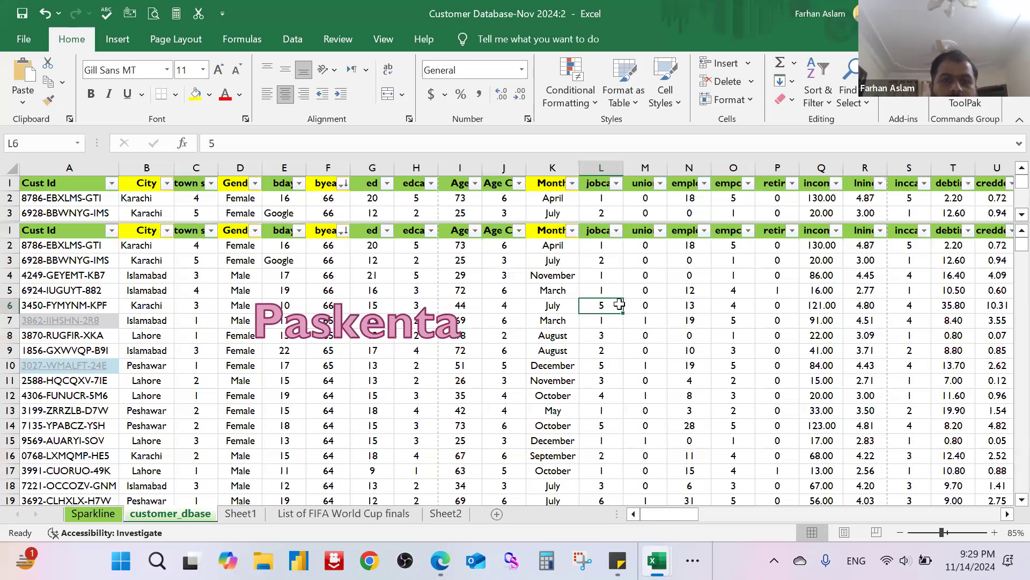